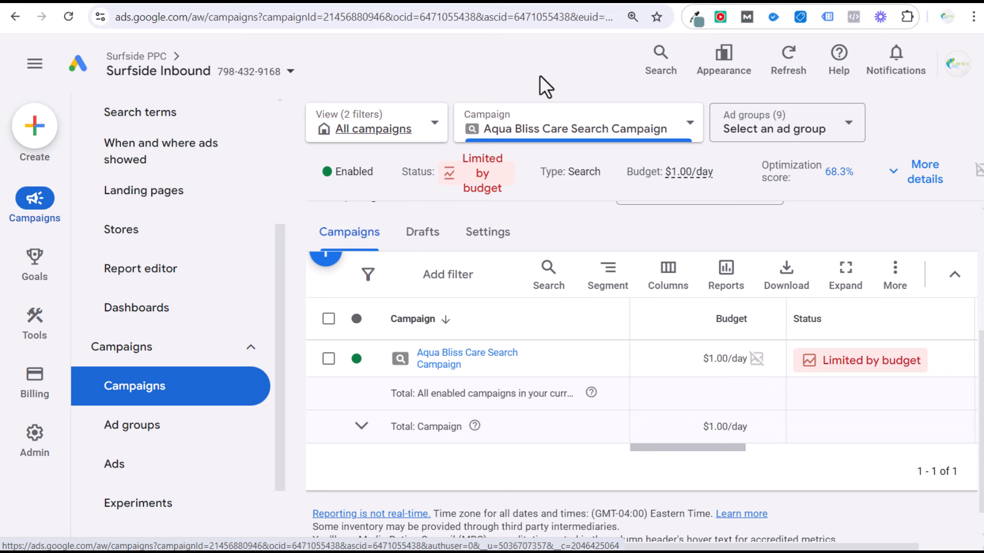
# - Open the Pool Repair ad group in the Aqua Bliss Care Search Campaign
pyautogui.click(458, 366)
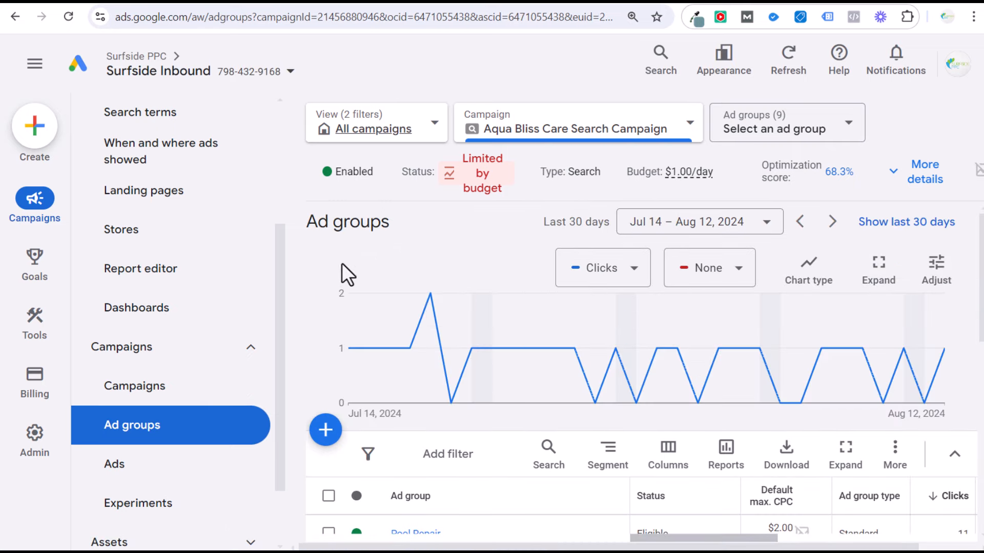
pyautogui.scroll(-2, 169, 301)
pyautogui.scroll(-3, 505, 385)
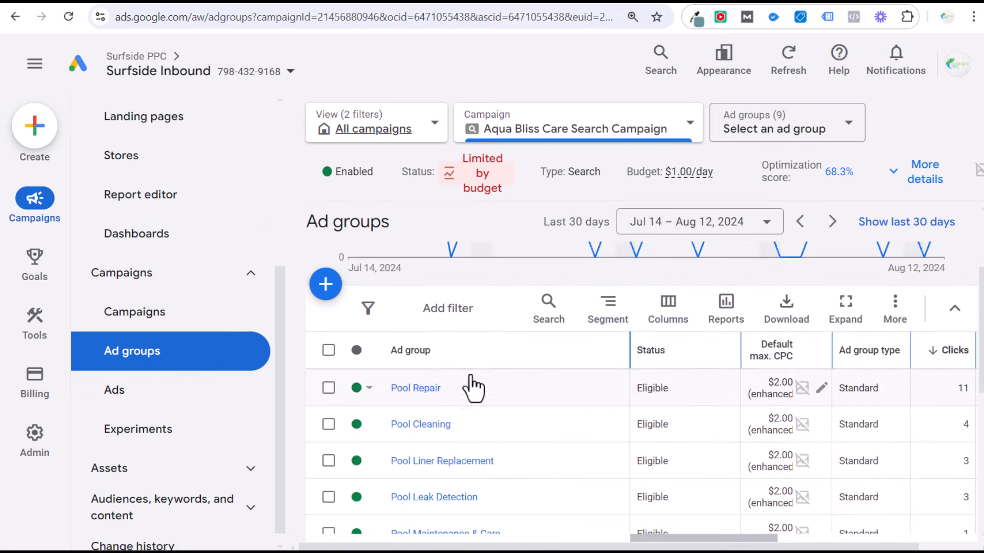
pyautogui.click(419, 389)
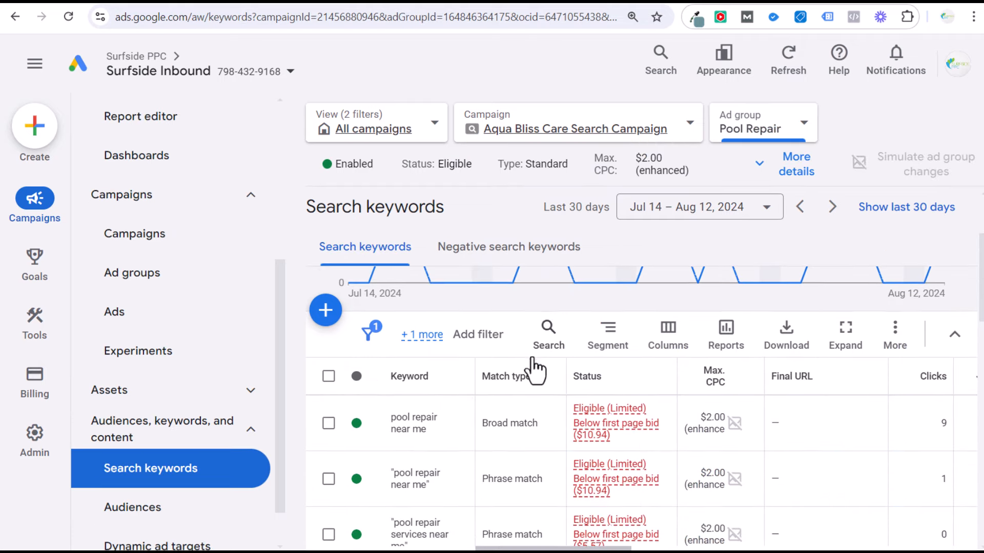
# - Select the exact match keyword [pool repair near me] and show its search terms
pyautogui.scroll(-2, 533, 361)
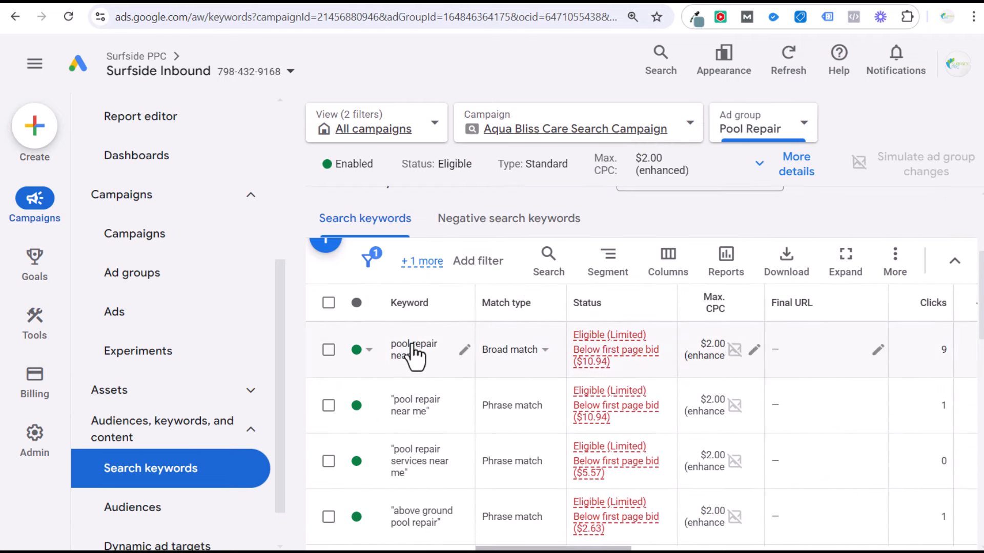
pyautogui.scroll(-3, 515, 404)
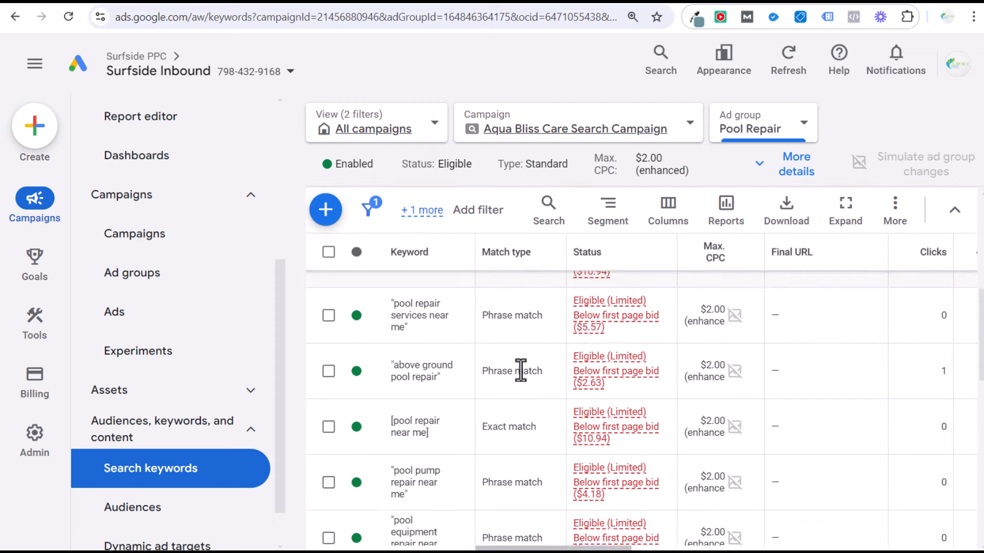
pyautogui.scroll(-2, 520, 370)
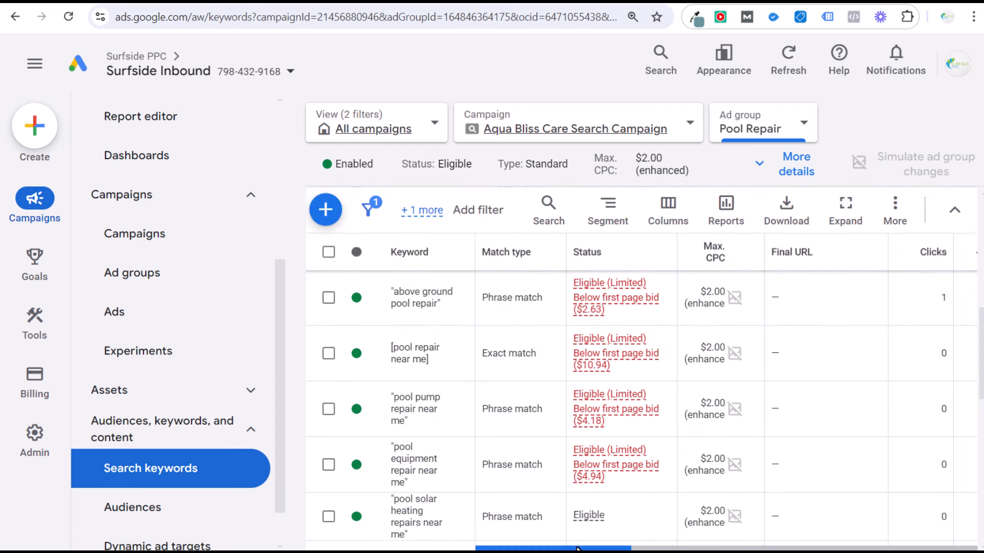
pyautogui.moveTo(577, 549)
pyautogui.mouseDown()
pyautogui.moveTo(615, 548)
pyautogui.moveTo(577, 548)
pyautogui.mouseUp()
pyautogui.click(328, 353)
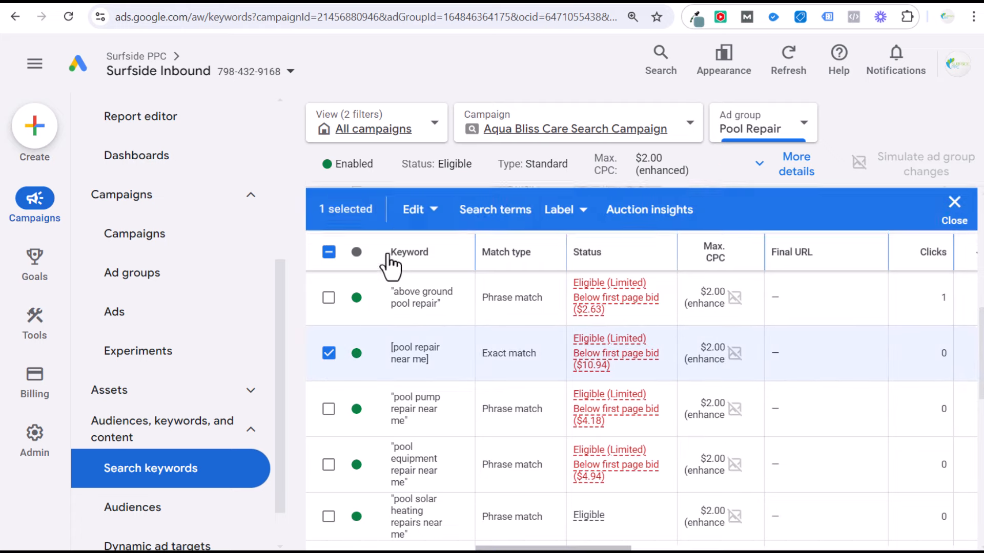
pyautogui.click(484, 221)
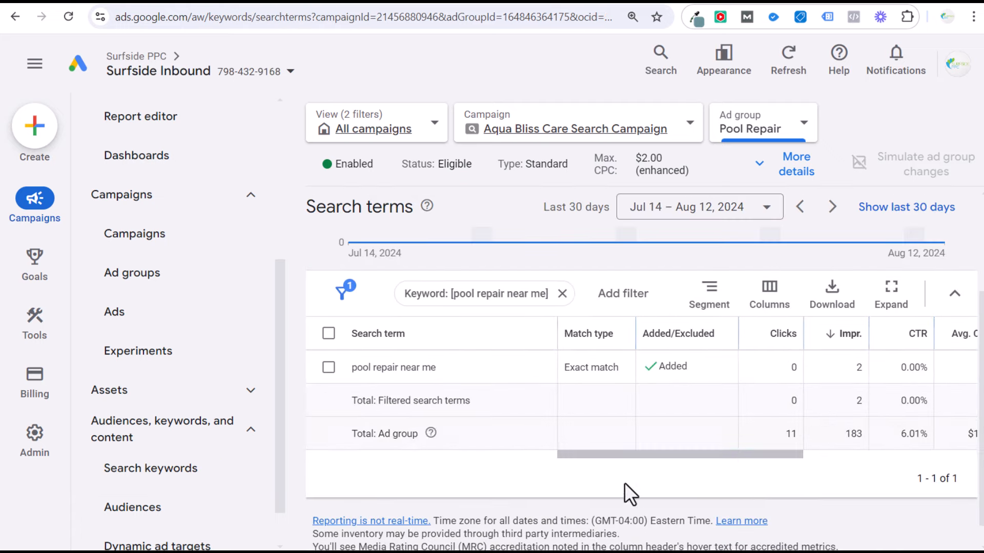
# - Check the search term matched to the keyword and remove the keyword filter to list all the ad group's search terms
pyautogui.moveTo(363, 367); pyautogui.dragTo(447, 370)
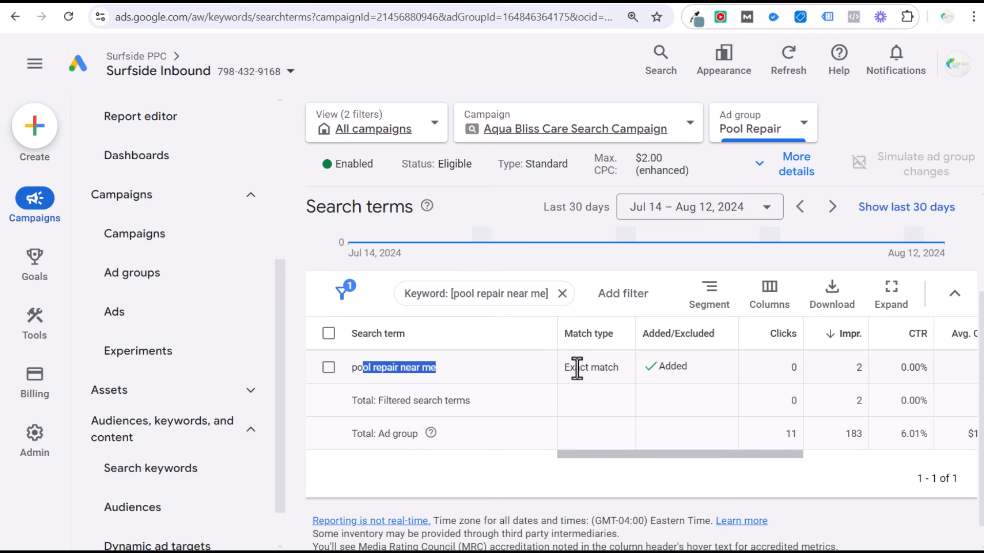
pyautogui.click(397, 368)
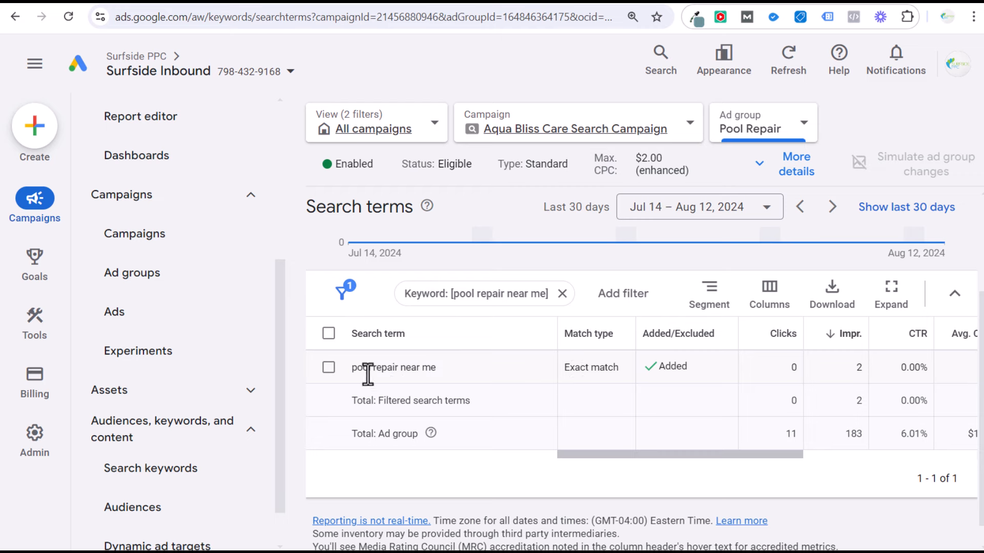
pyautogui.moveTo(353, 368); pyautogui.dragTo(440, 368)
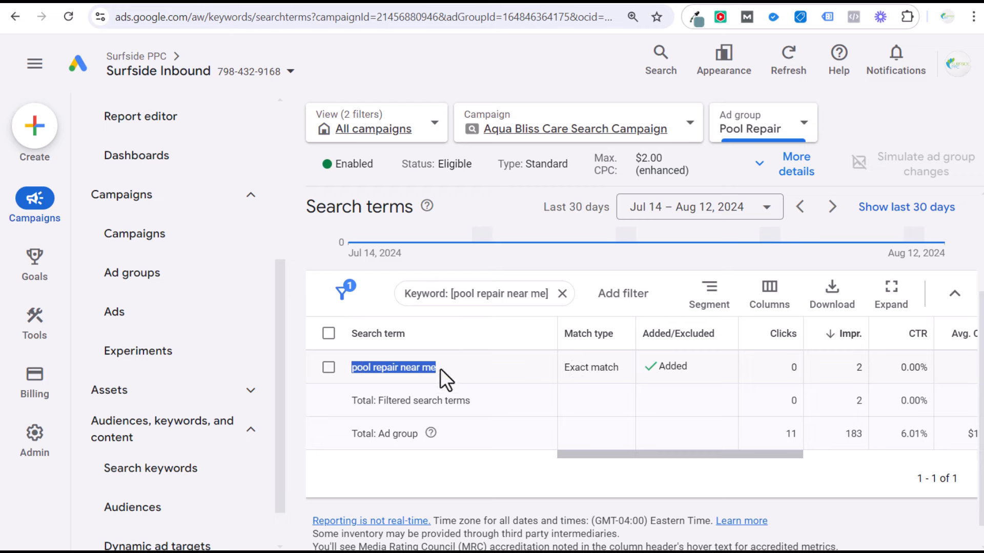
pyautogui.click(446, 366)
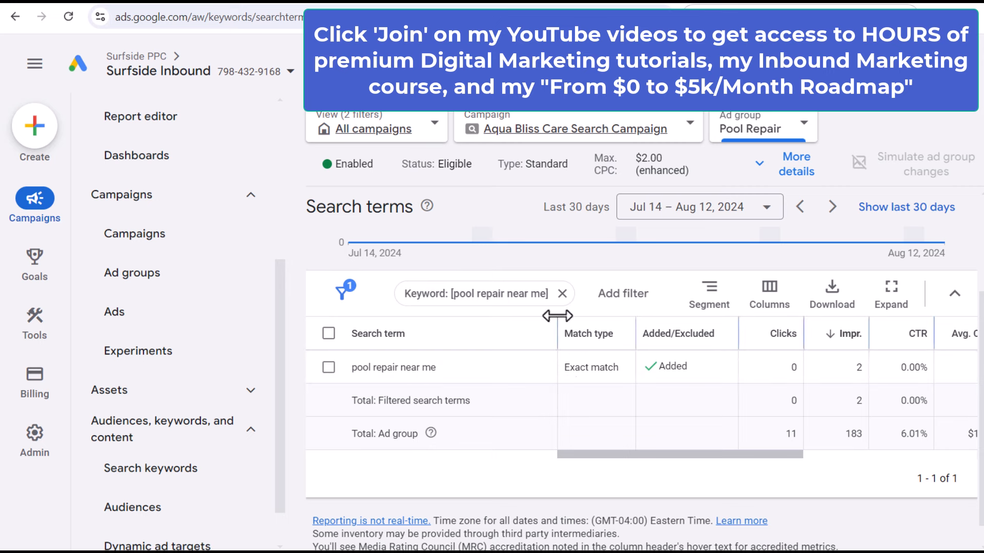
pyautogui.click(562, 293)
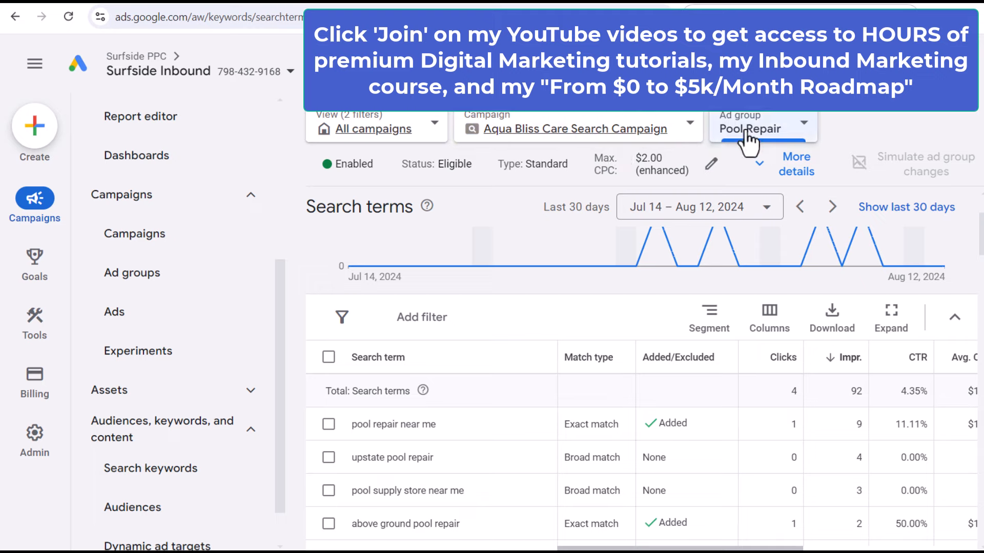
# - Return to the Pool Repair search keywords and compare impressions, clicks and average CPC of the broad and phrase match "pool repair near me" keywords
pyautogui.scroll(-1, 202, 319)
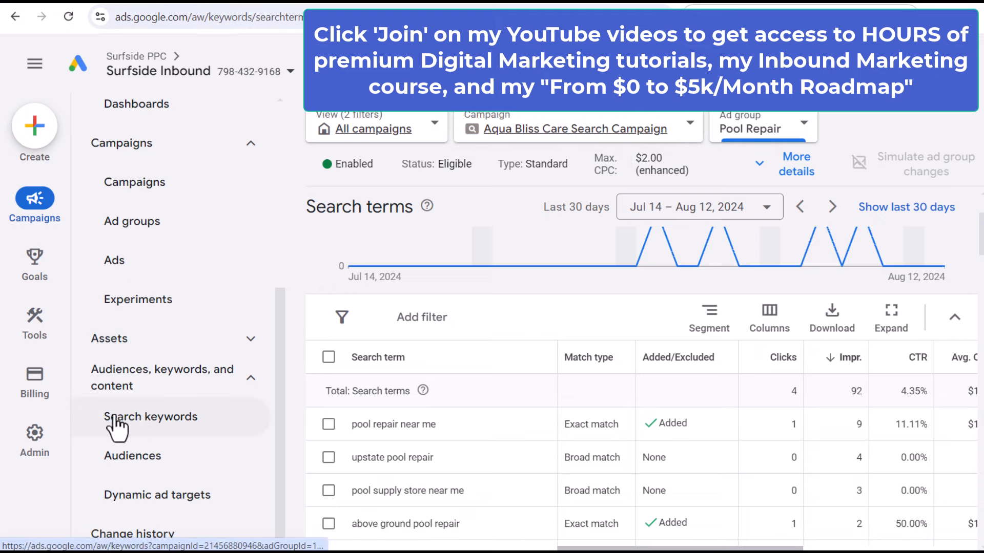
pyautogui.click(146, 419)
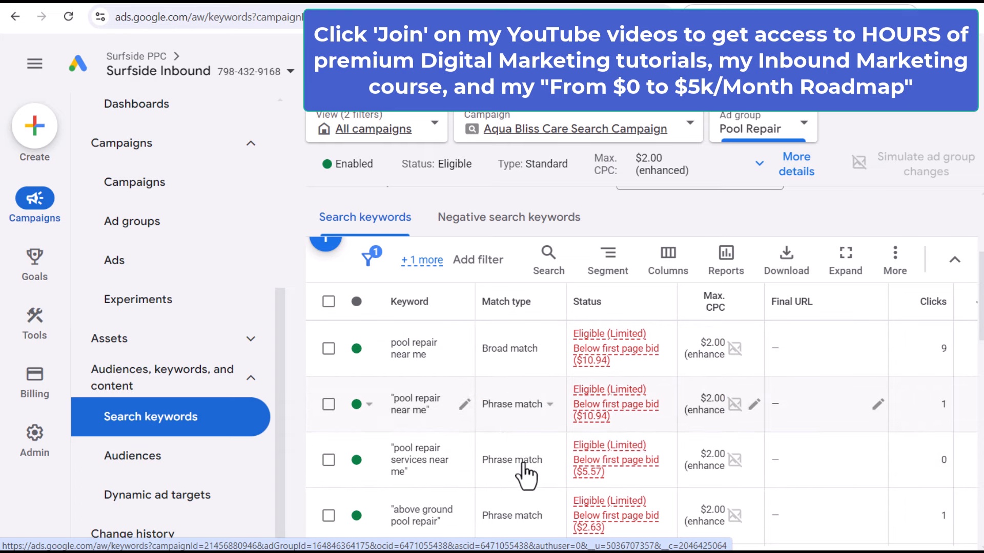
pyautogui.hscroll(4, 700, 448)
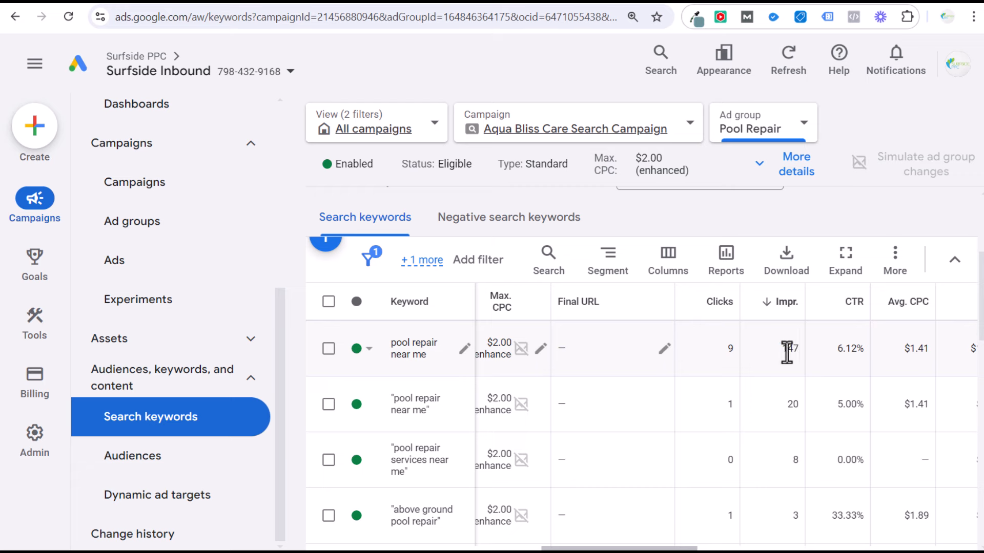
pyautogui.moveTo(783, 352); pyautogui.dragTo(800, 351)
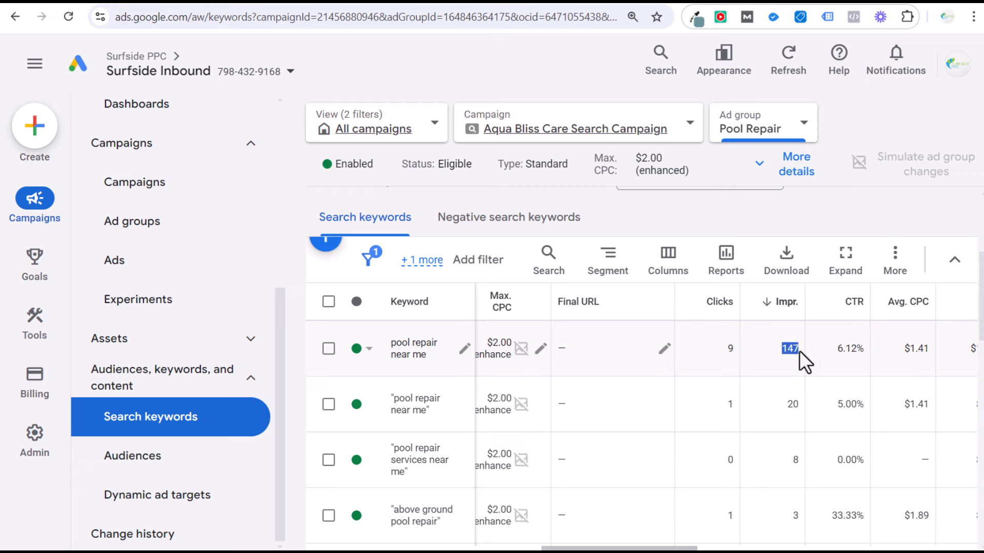
pyautogui.click(728, 351)
pyautogui.moveTo(898, 349); pyautogui.dragTo(927, 351)
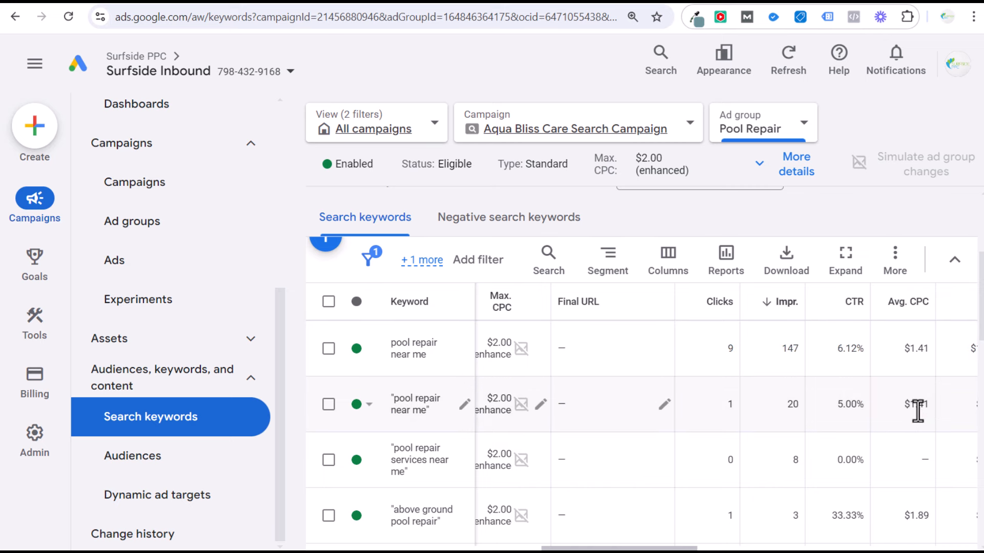
pyautogui.doubleClick(918, 404)
pyautogui.doubleClick(916, 349)
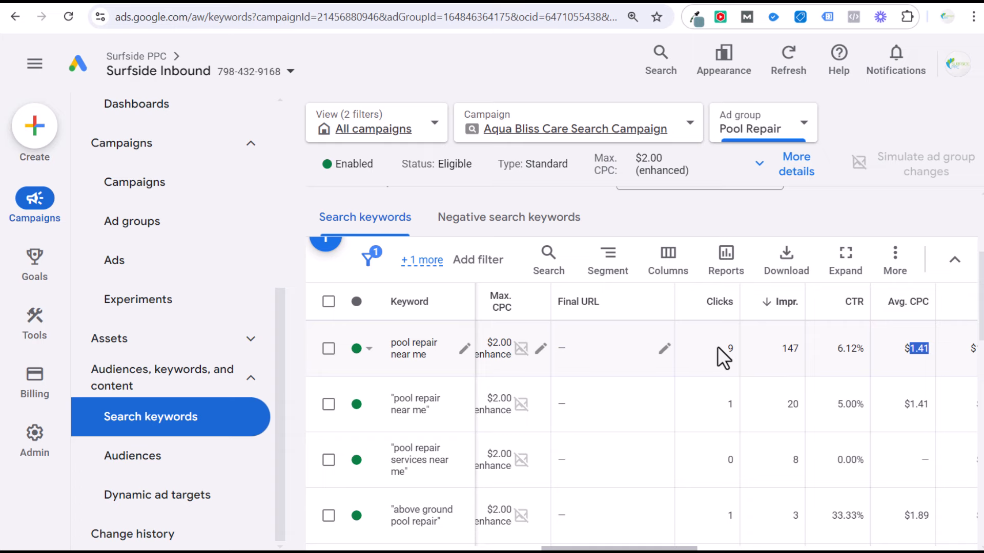
# - Review the match types of the Pool Repair keywords and the campaign's list of ad groups
pyautogui.moveTo(620, 550); pyautogui.dragTo(537, 550)
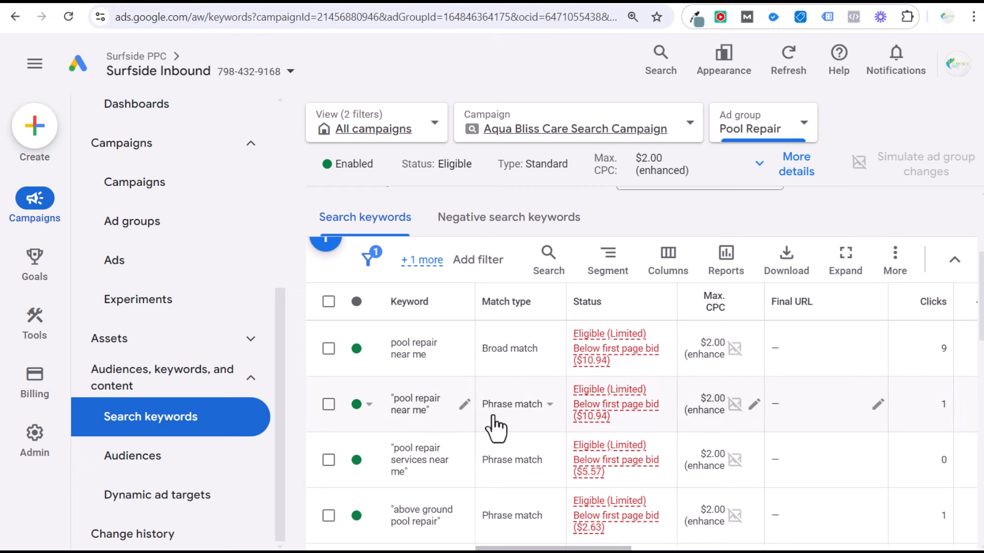
pyautogui.click(770, 152)
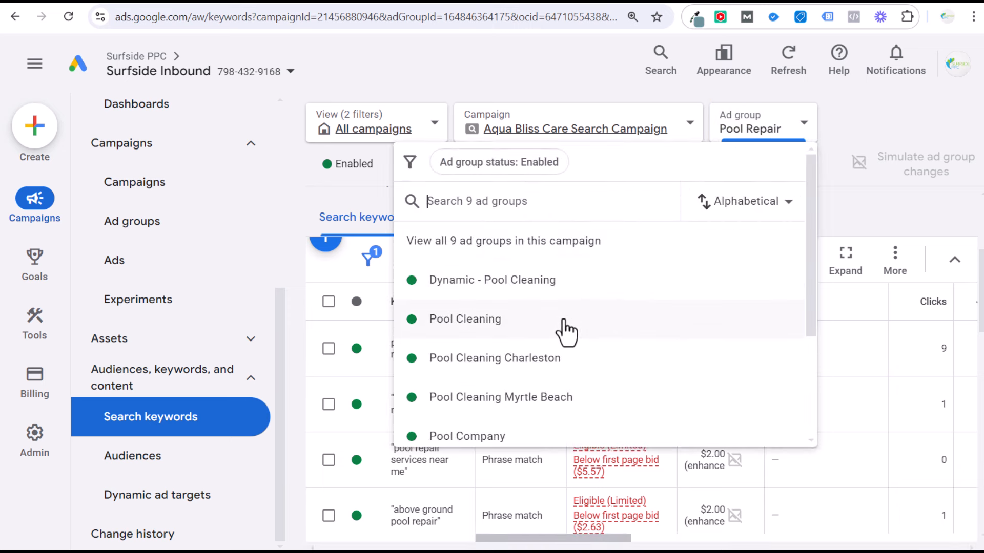
pyautogui.click(547, 59)
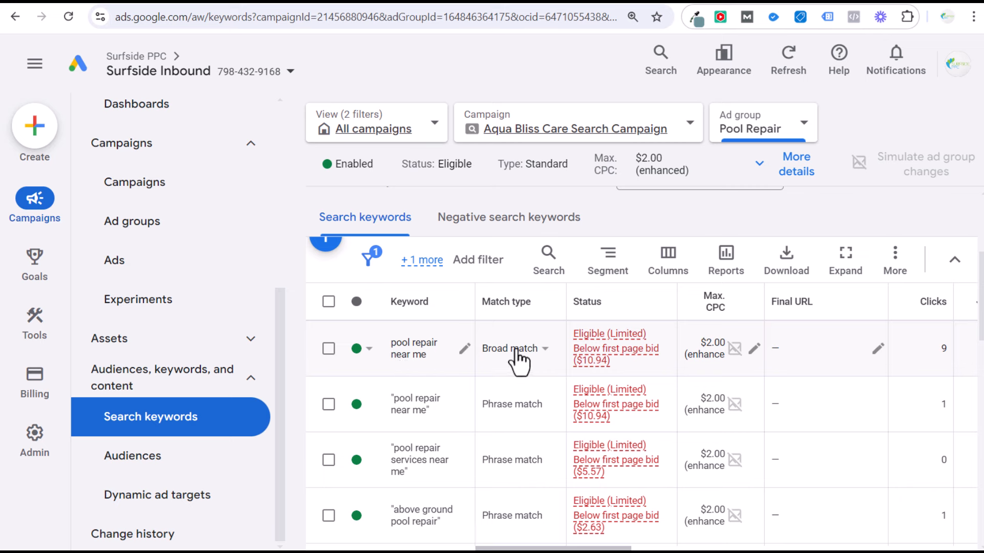
pyautogui.scroll(-1, 507, 376)
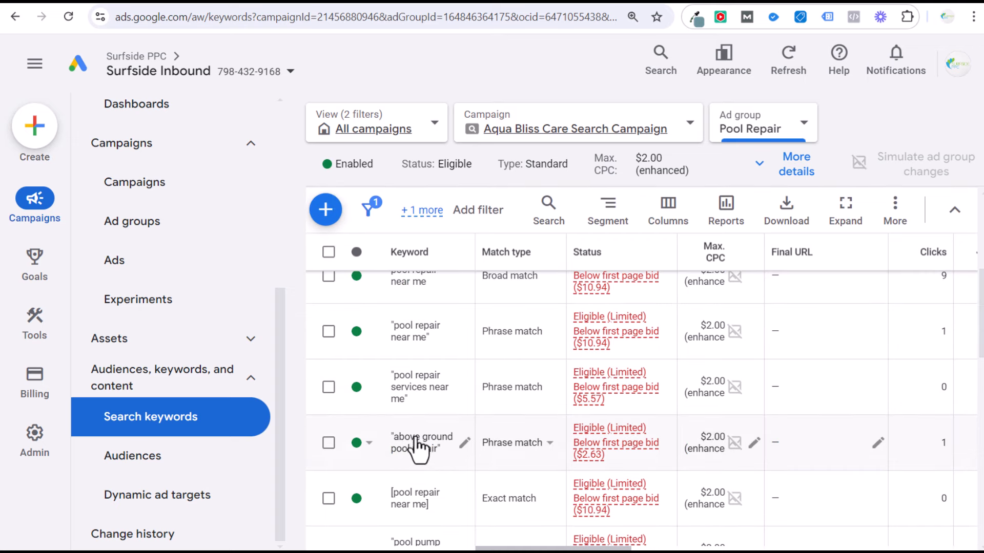
pyautogui.scroll(-1, 410, 459)
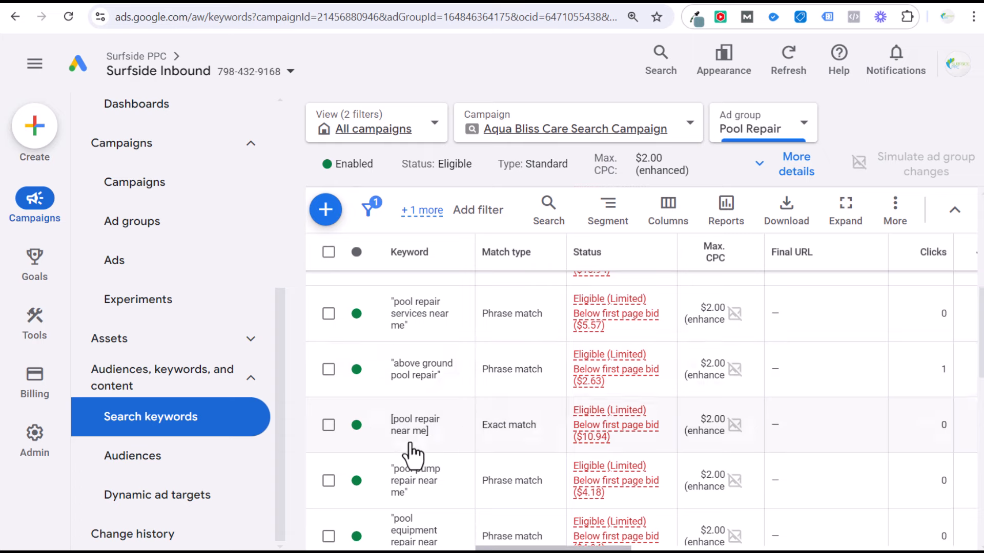
pyautogui.scroll(-1, 410, 455)
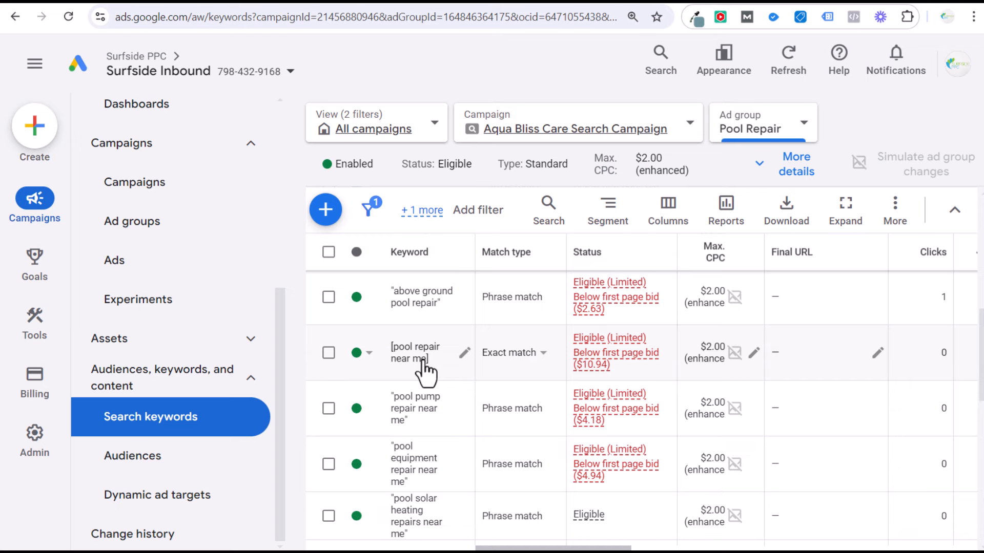
pyautogui.scroll(1, 417, 307)
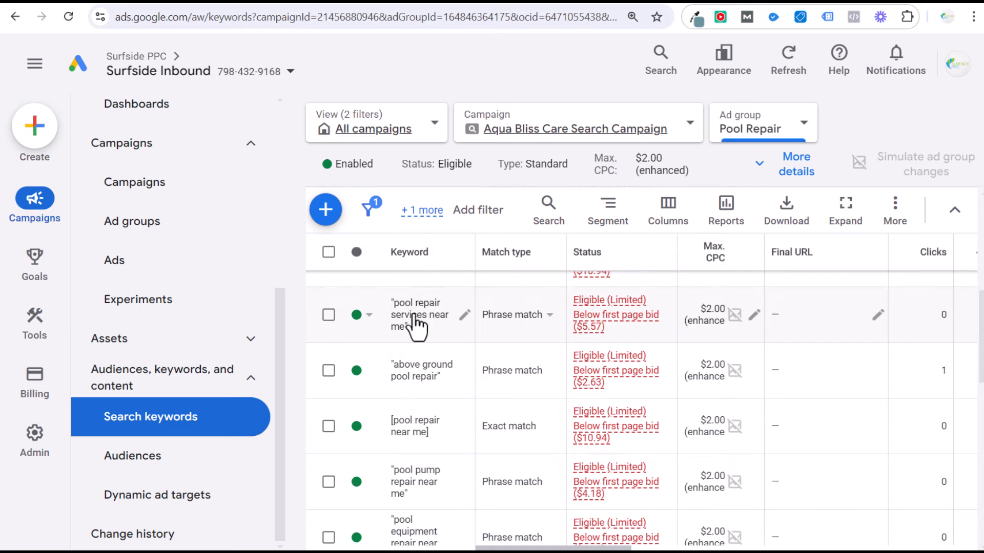
pyautogui.scroll(3, 415, 328)
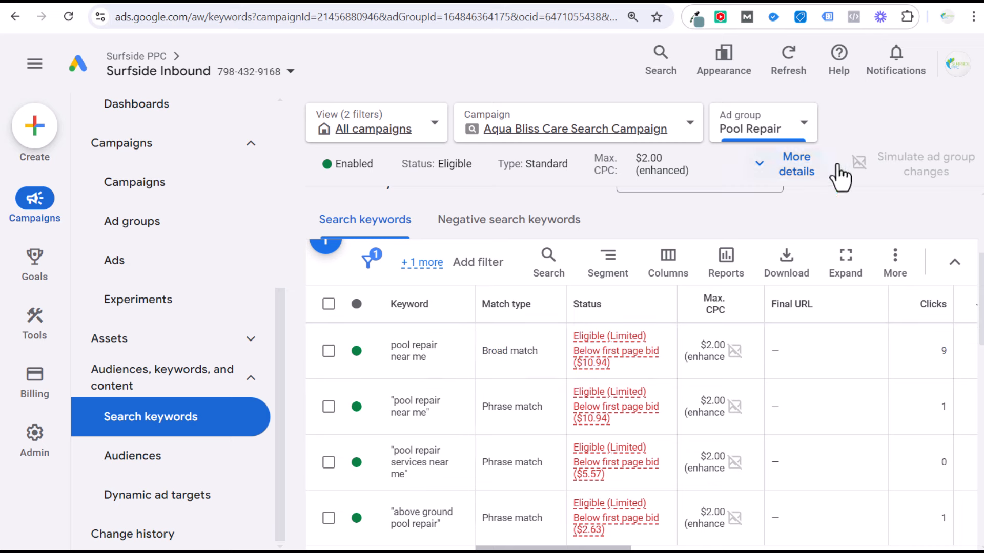
pyautogui.click(803, 124)
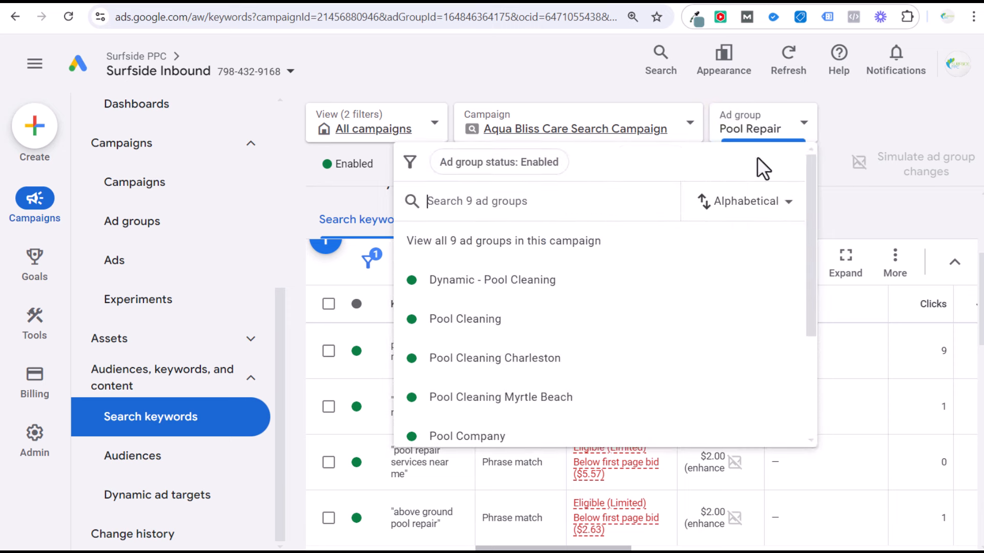
pyautogui.click(802, 129)
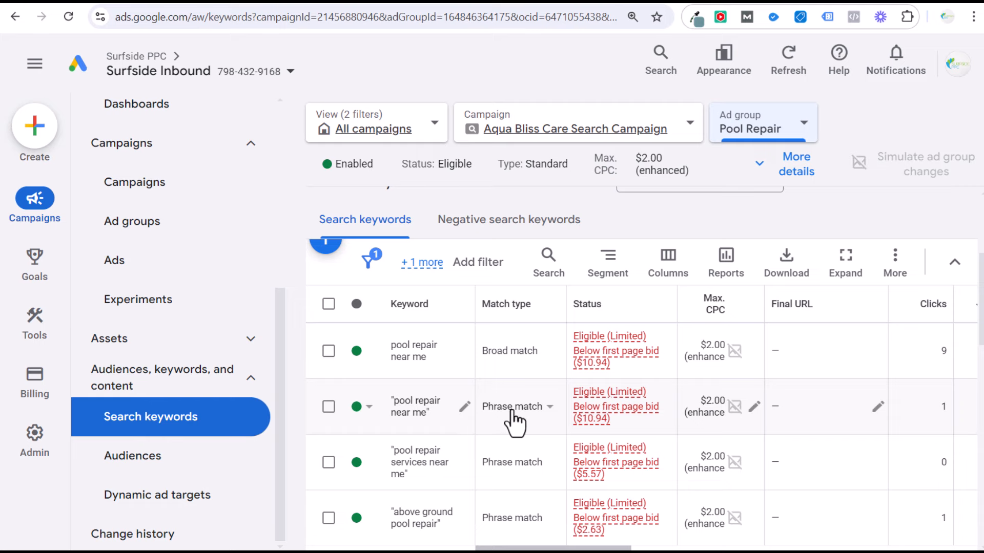
# - View the match type options for the broad match keyword pool repair near me, leaving its setting as it is
pyautogui.moveTo(631, 356)
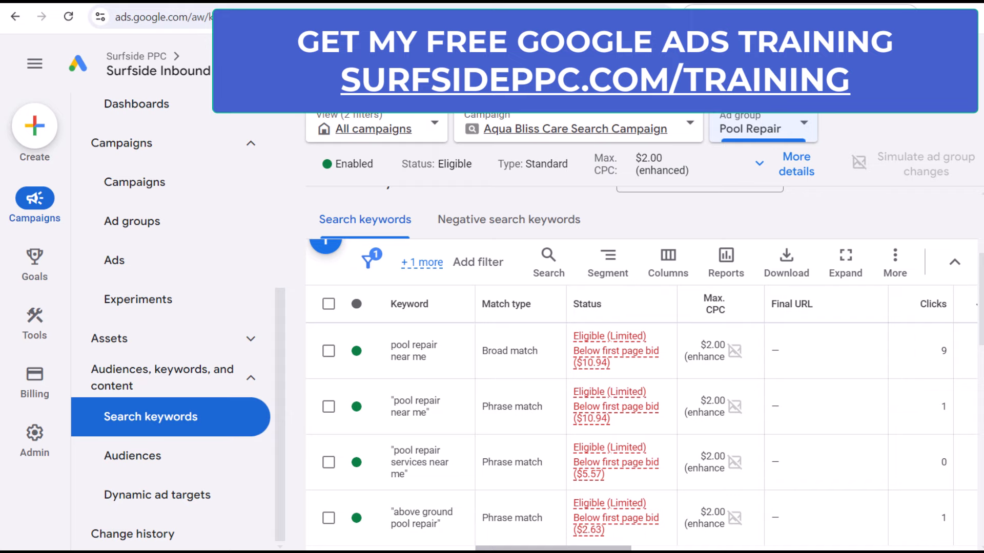
pyautogui.click(813, 3)
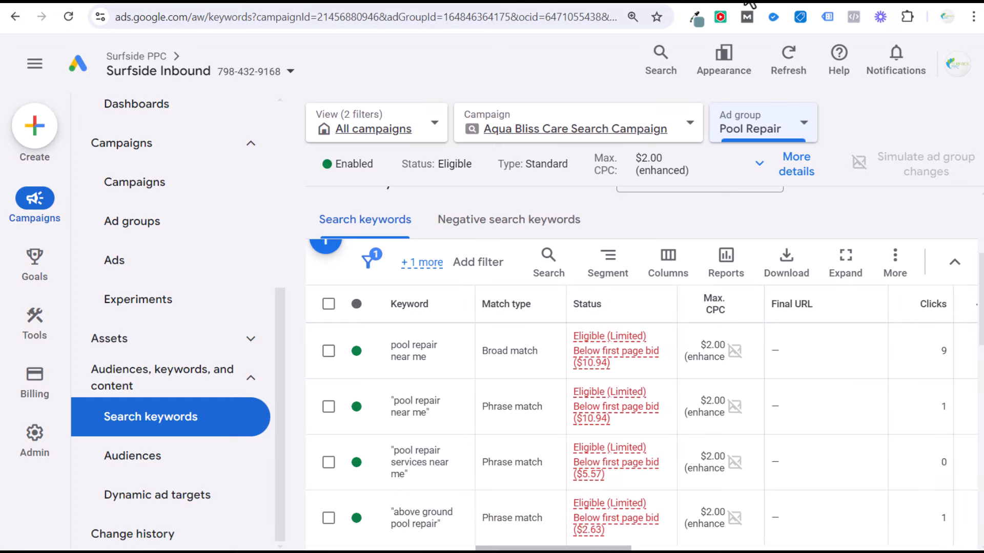
pyautogui.click(515, 362)
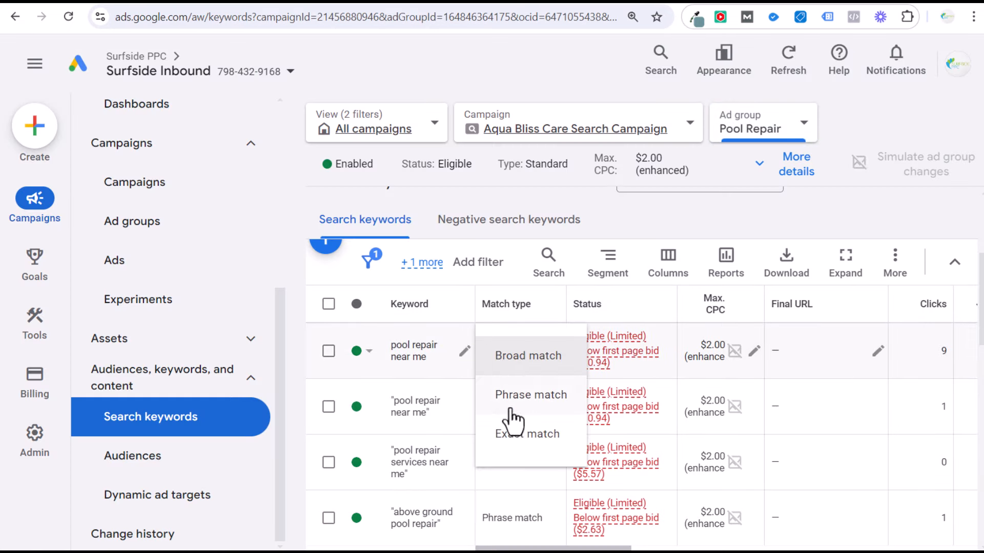
pyautogui.click(834, 233)
# - Select all keywords in the ad group and look over the bulk edit options, including Change match types
pyautogui.click(328, 304)
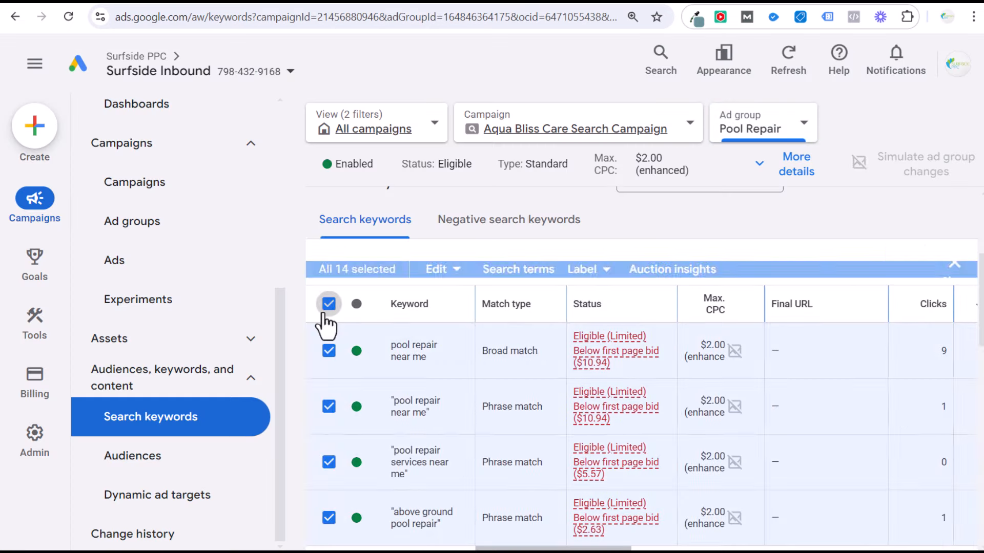
pyautogui.click(442, 262)
pyautogui.scroll(-1, 379, 410)
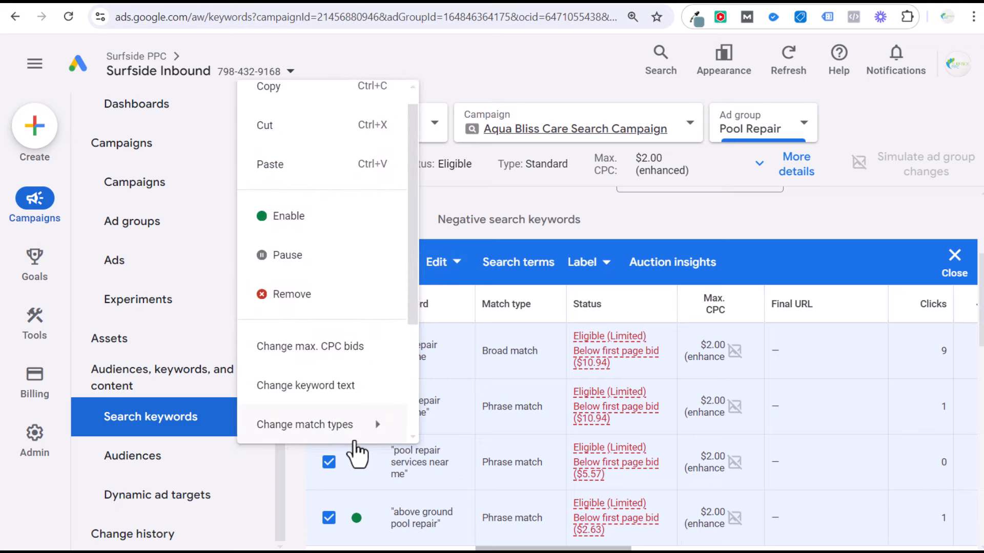
pyautogui.click(830, 219)
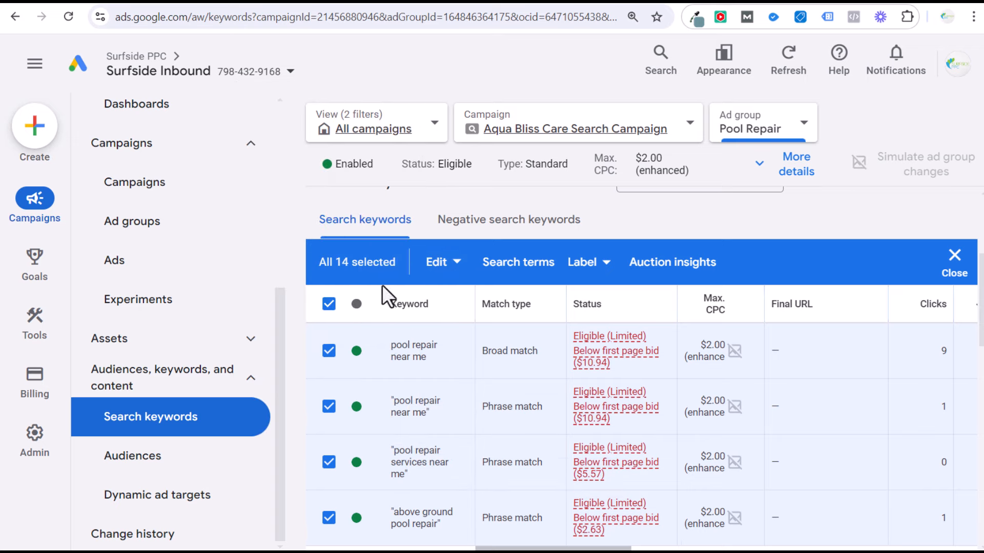
# - Clear the keyword selection and enter new keyword, "new keyword" and [new keyword] on separate lines as keywords to add, leaving them unsaved
pyautogui.click(328, 304)
pyautogui.click(324, 388)
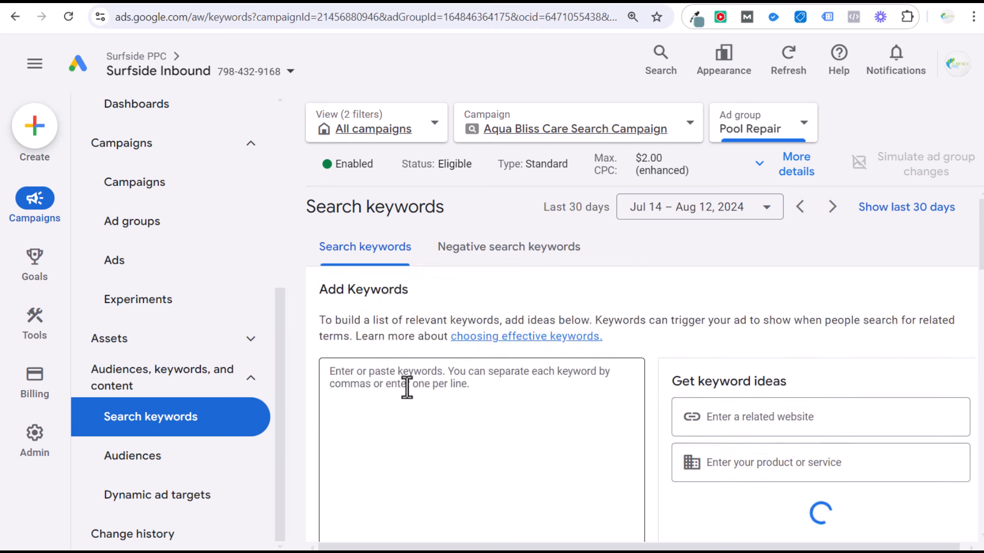
pyautogui.write('new keyword')
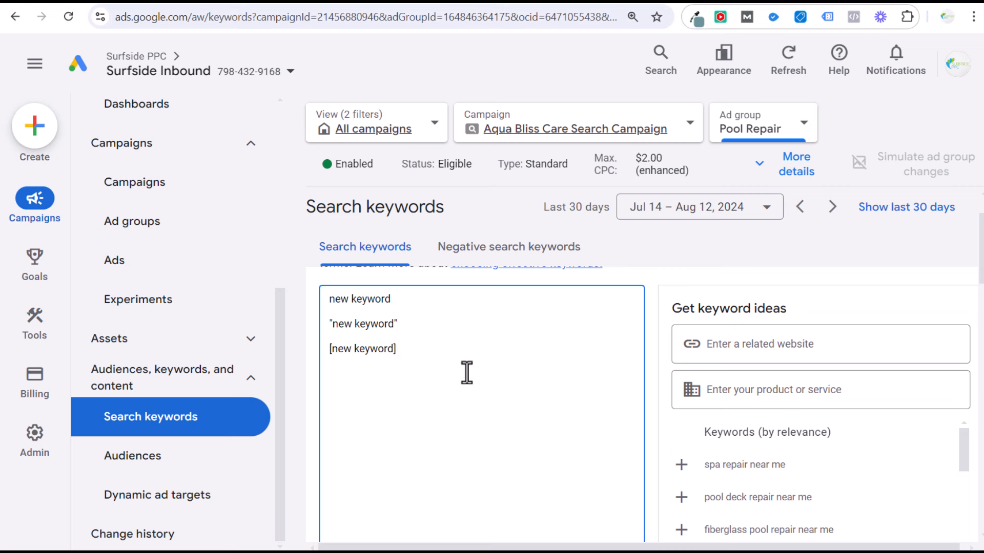
pyautogui.moveTo(402, 349); pyautogui.dragTo(329, 296)
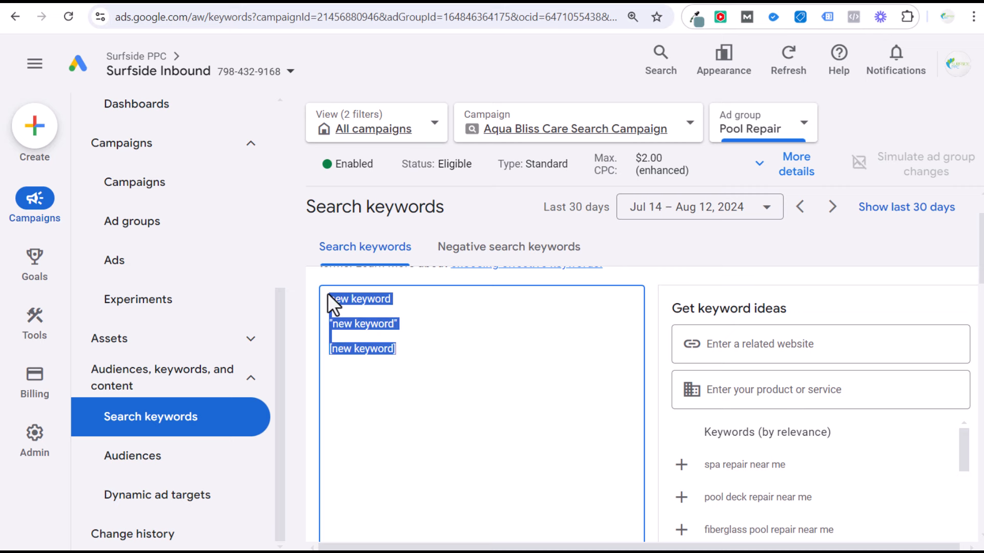
pyautogui.click(436, 328)
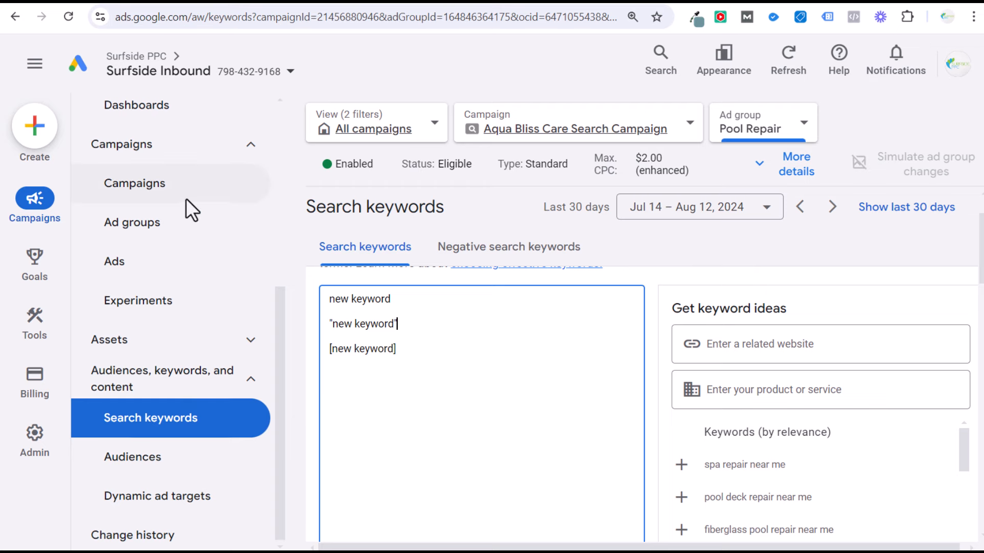
# - Open the ad group's search terms report and start adding the search term pool supply store near me as a negative keyword
pyautogui.scroll(4, 186, 205)
pyautogui.click(173, 170)
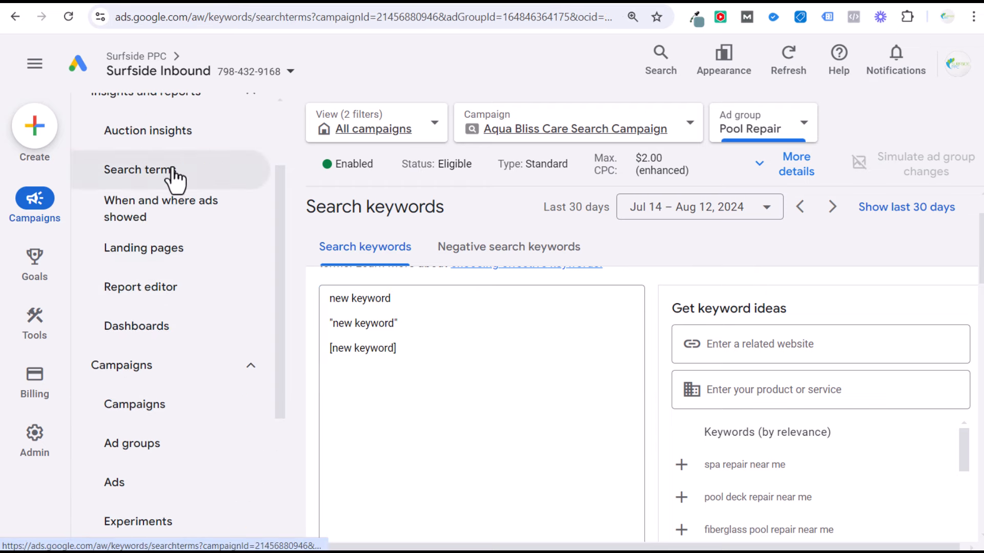
pyautogui.scroll(-3, 456, 478)
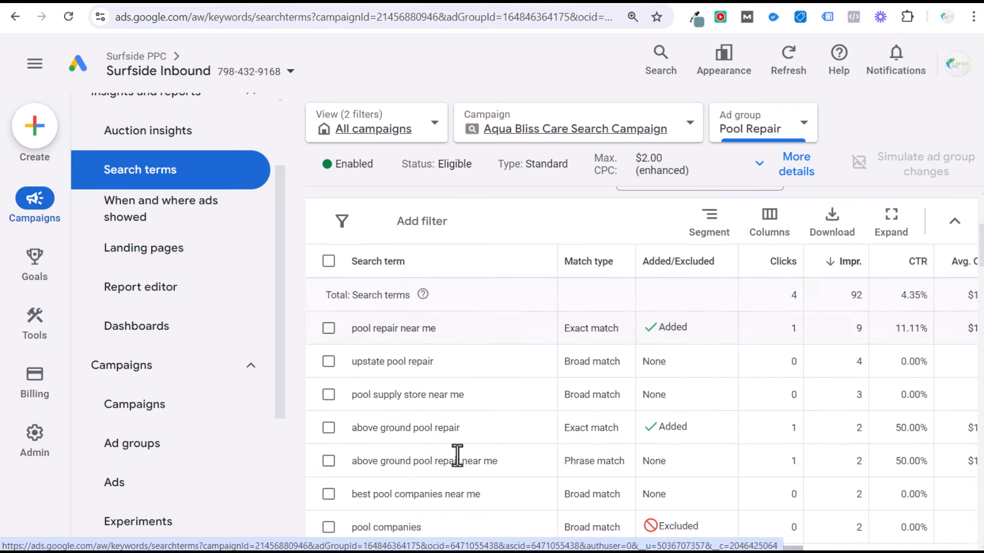
pyautogui.click(328, 395)
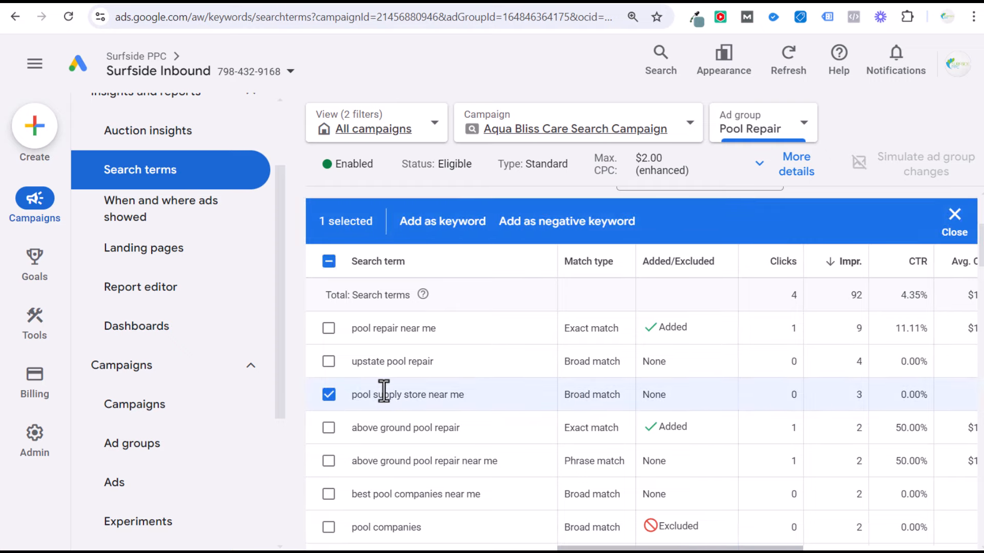
pyautogui.click(576, 223)
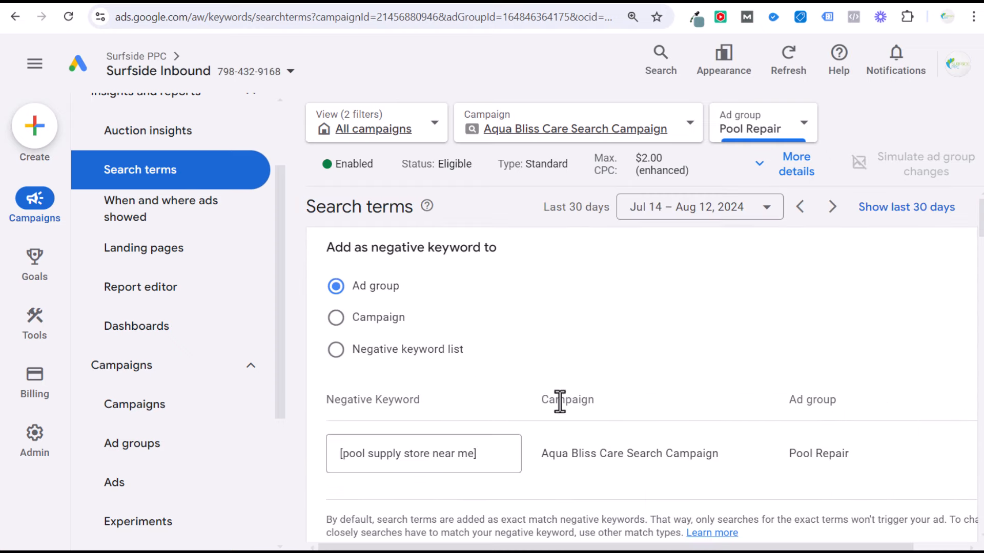
# - Look at the negative keyword list option with the Pools list, and set the negative keyword's level to Campaign
pyautogui.scroll(-2, 448, 352)
pyautogui.scroll(2, 391, 377)
pyautogui.click(378, 350)
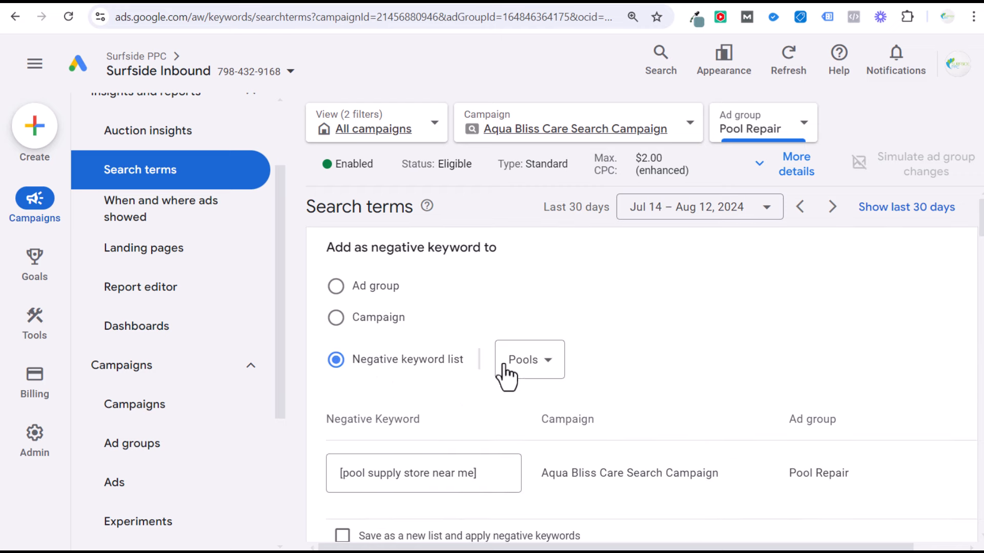
pyautogui.scroll(-1, 608, 365)
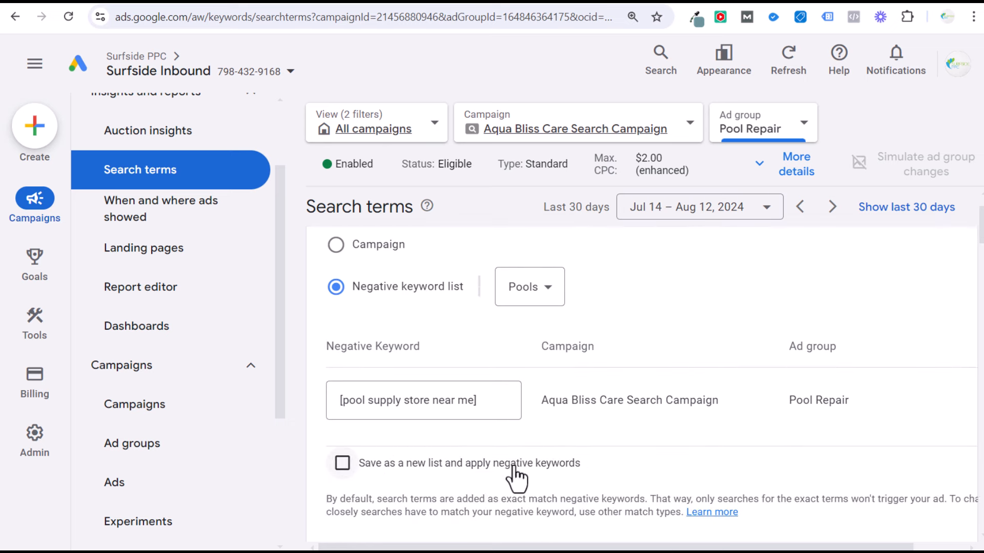
pyautogui.scroll(1, 467, 328)
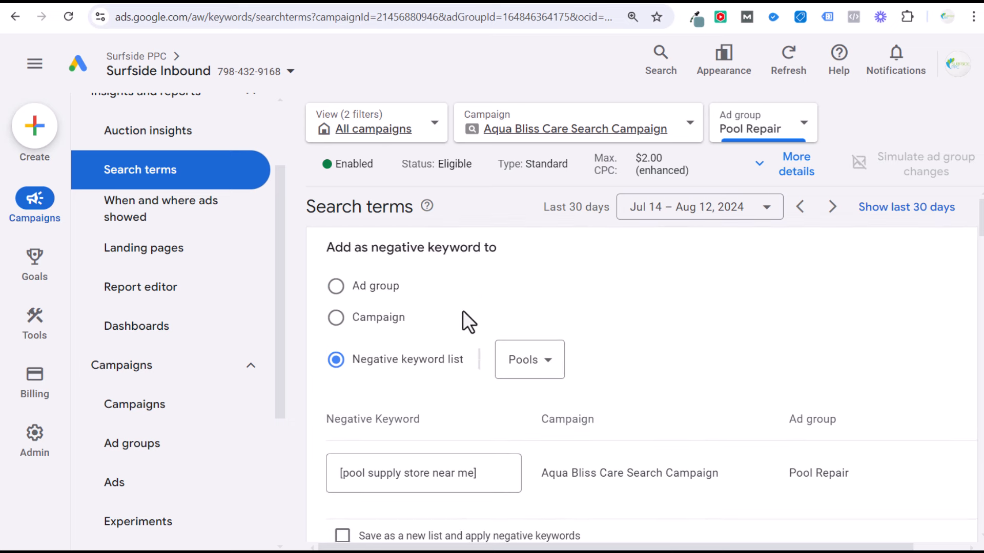
pyautogui.click(370, 319)
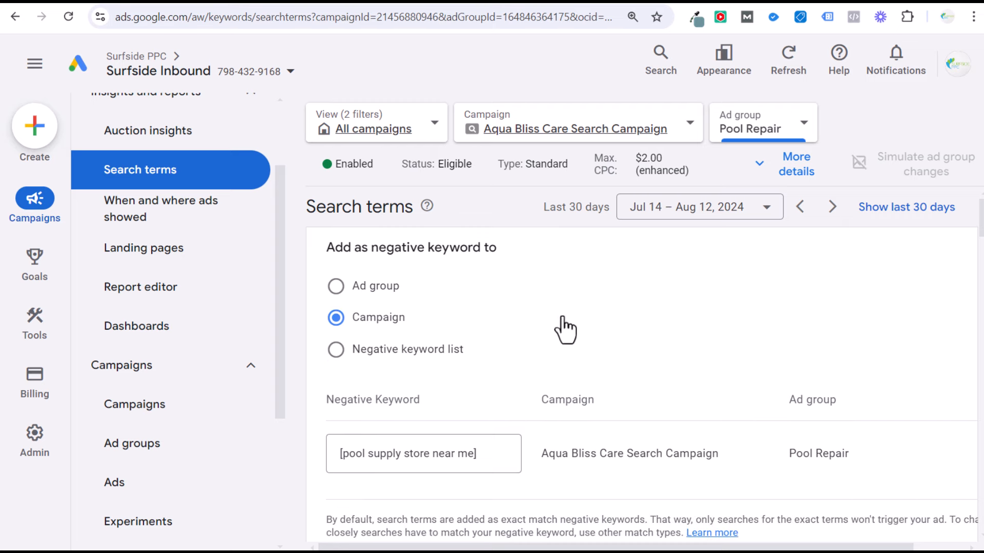
# - Replace the suggested exact match negative keyword with the phrase match term "supply store"
pyautogui.scroll(-1, 566, 330)
pyautogui.click(475, 381)
pyautogui.moveTo(490, 383); pyautogui.dragTo(325, 378)
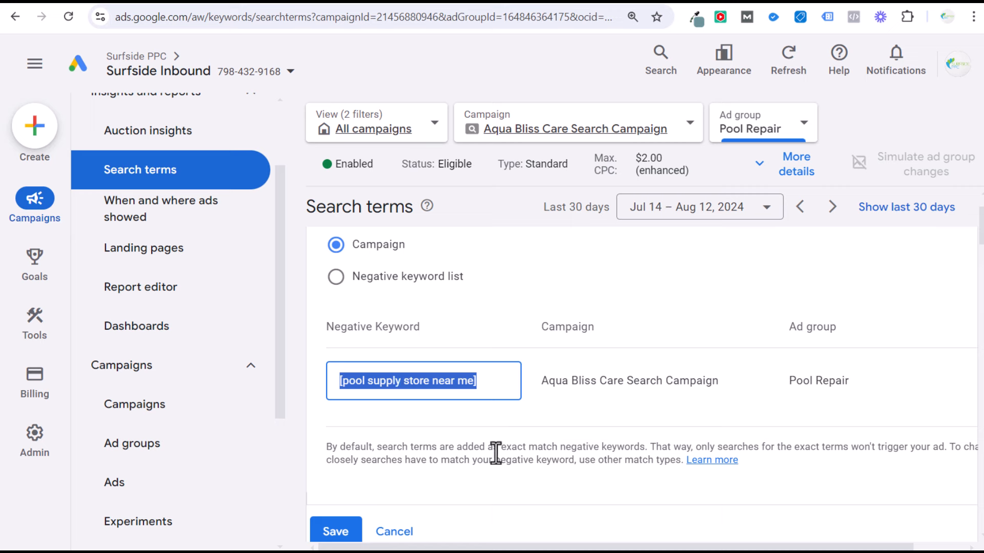
pyautogui.write('"suppl')
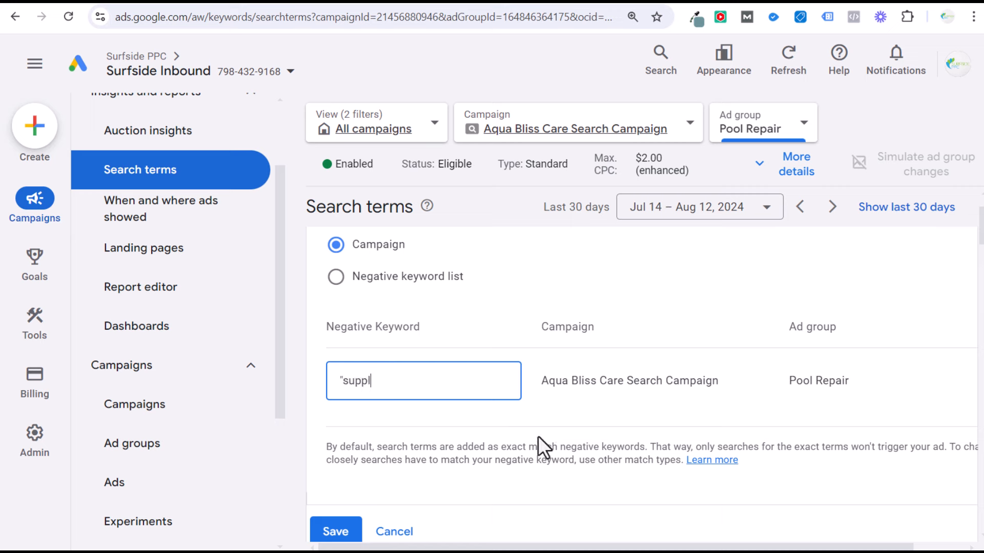
pyautogui.write('y store"')
# - Rewrite the negative keyword as the broad match term supply store, and cancel adding it, clearing the search term selection
pyautogui.moveTo(405, 382); pyautogui.dragTo(344, 382)
pyautogui.moveTo(403, 380); pyautogui.dragTo(349, 381)
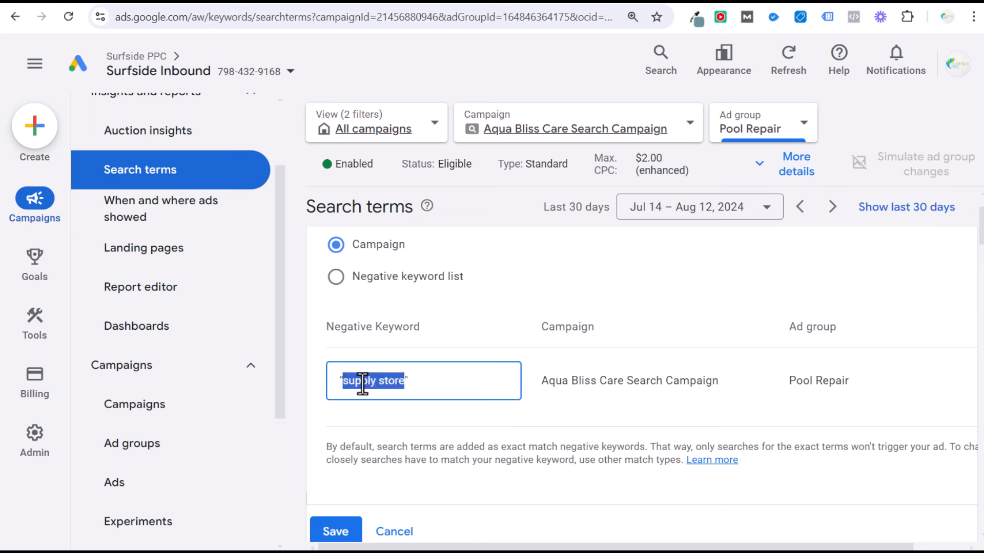
pyautogui.moveTo(432, 380); pyautogui.dragTo(327, 386)
pyautogui.write('supply')
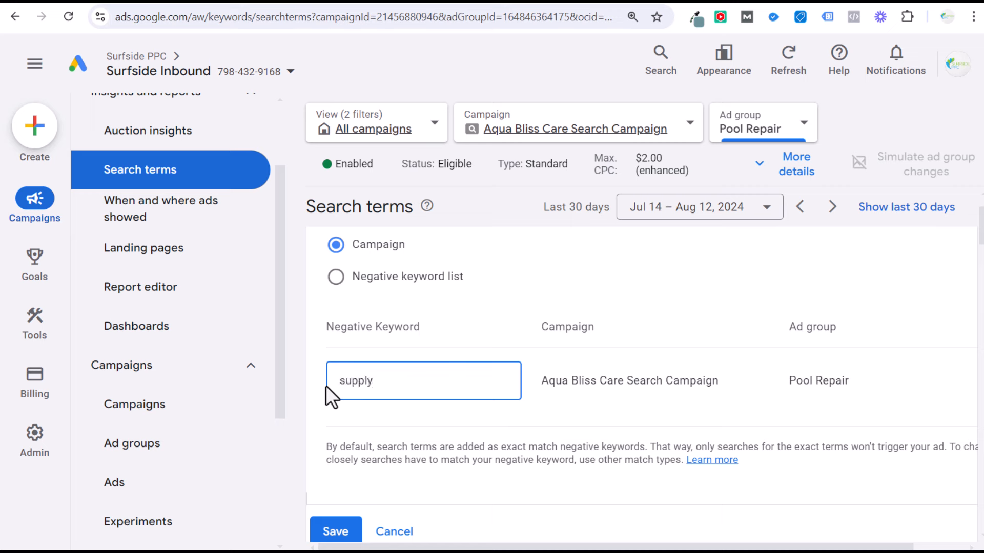
pyautogui.press('alt')
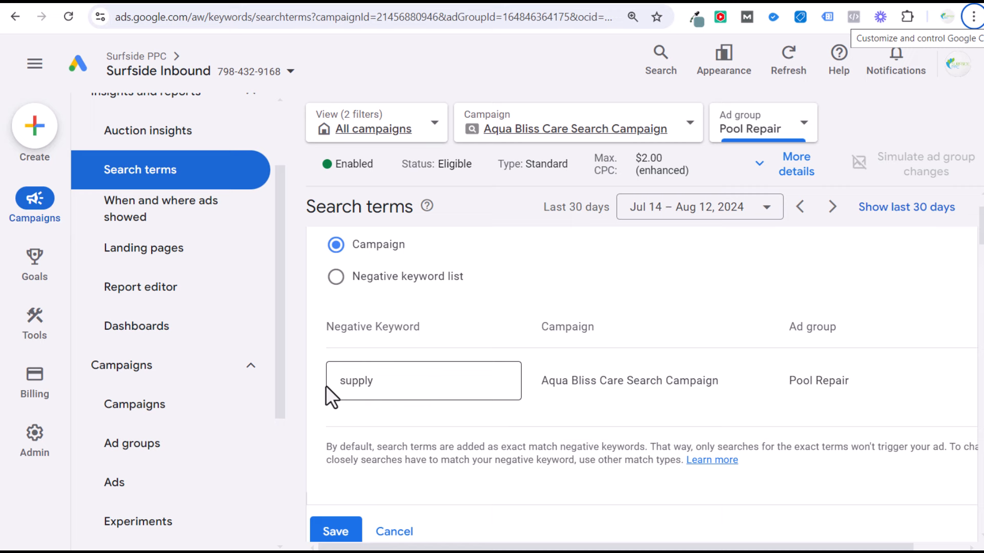
pyautogui.click(406, 385)
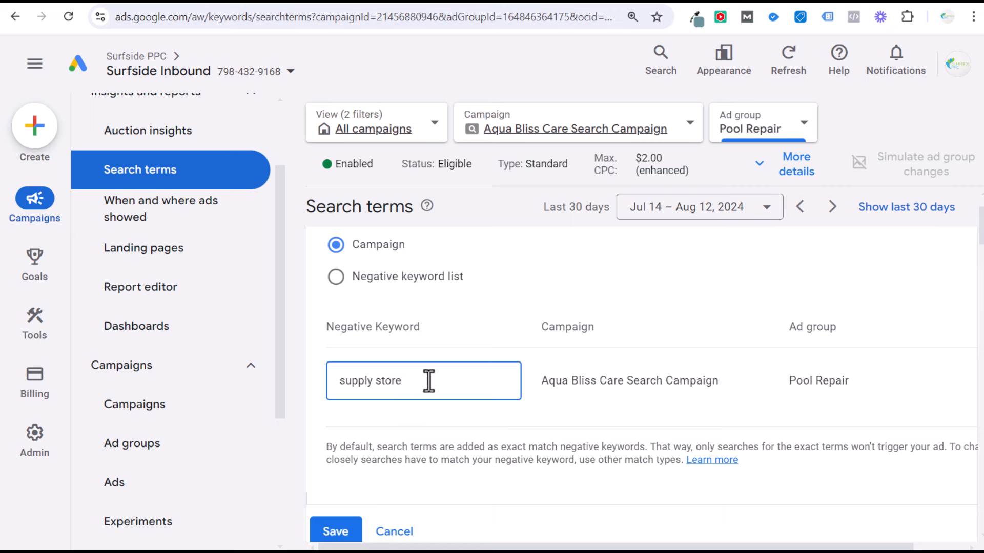
pyautogui.moveTo(432, 388); pyautogui.dragTo(380, 382)
pyautogui.click(402, 528)
pyautogui.click(328, 252)
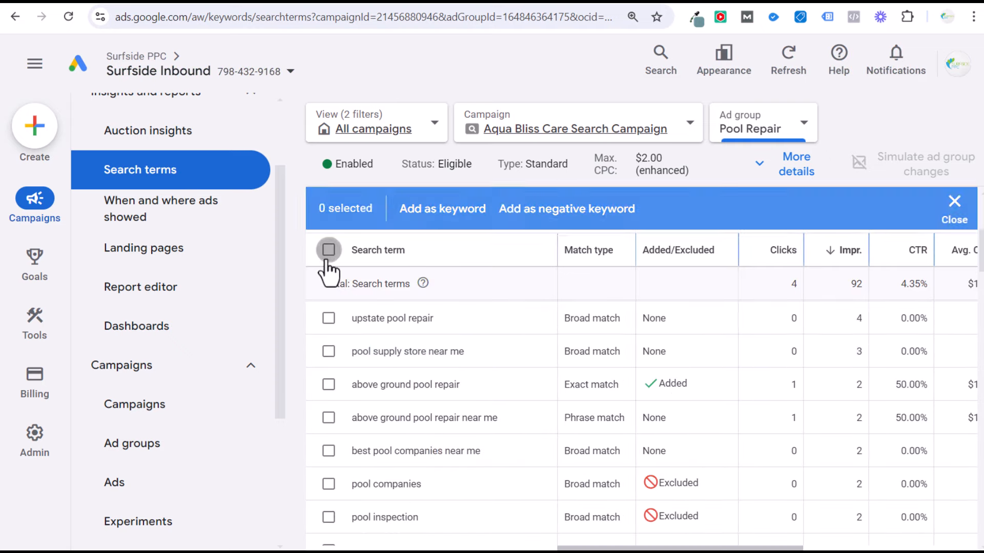
# - Add the search term pool inspection as an exact match negative keyword at campaign level, and clear the selection
pyautogui.scroll(-2, 359, 333)
pyautogui.click(328, 445)
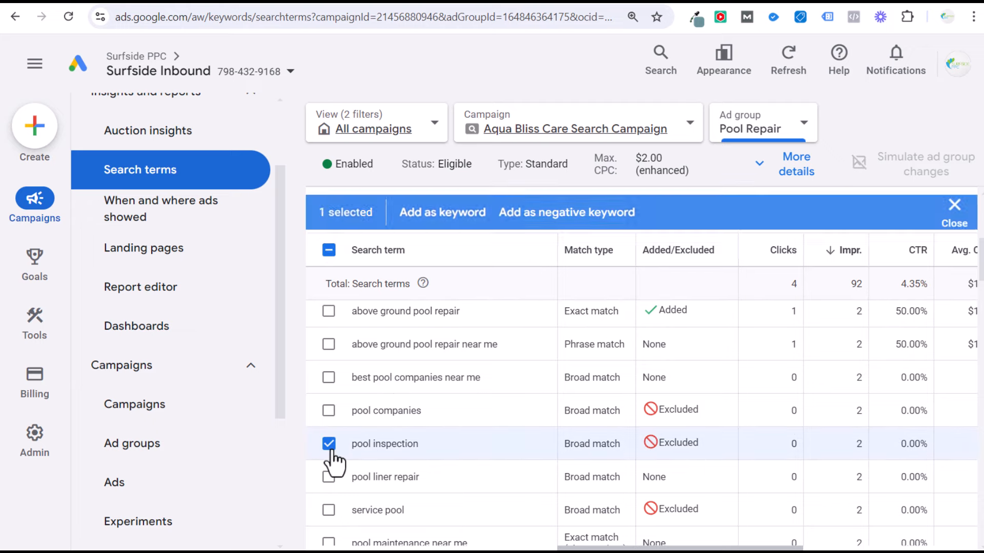
pyautogui.click(566, 214)
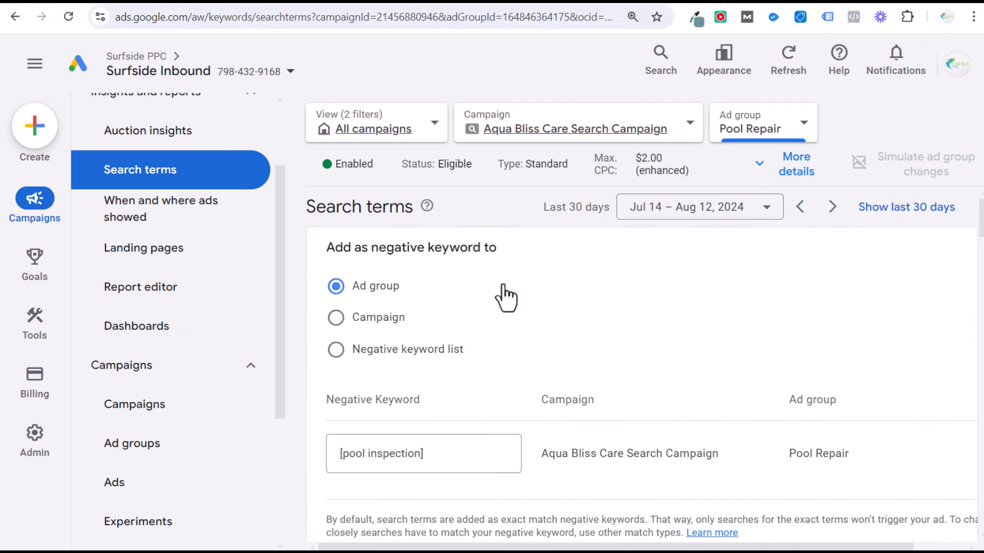
pyautogui.click(388, 326)
pyautogui.scroll(-2, 564, 348)
pyautogui.click(339, 461)
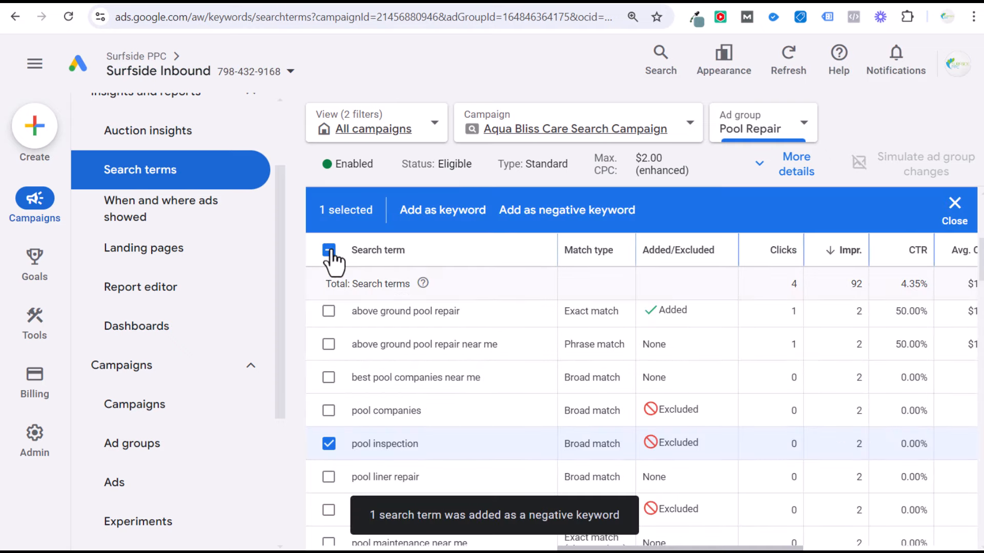
pyautogui.click(329, 251)
pyautogui.click(328, 250)
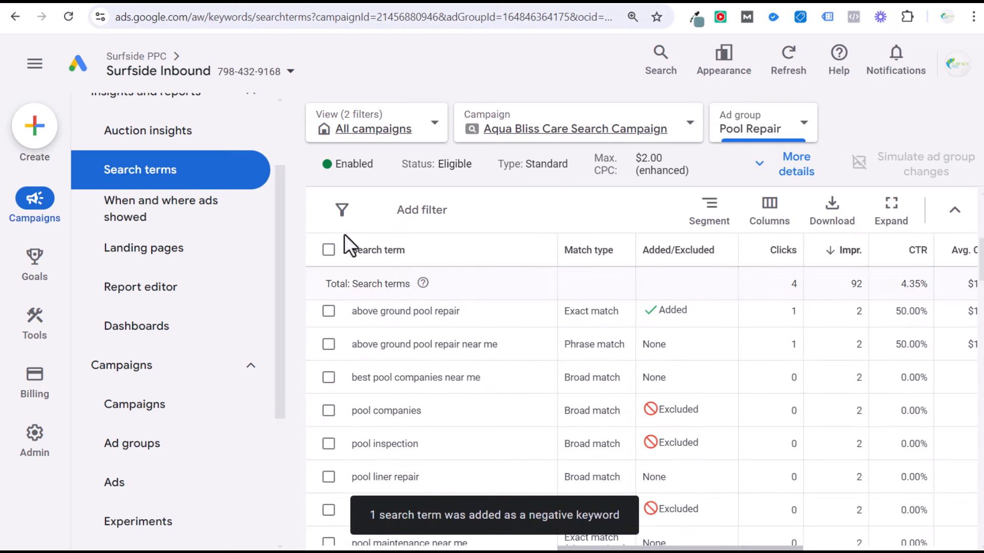
# - Open the account's exclusion lists and look through the keywords and match types in the Pools negative keyword list
pyautogui.moveTo(25, 332)
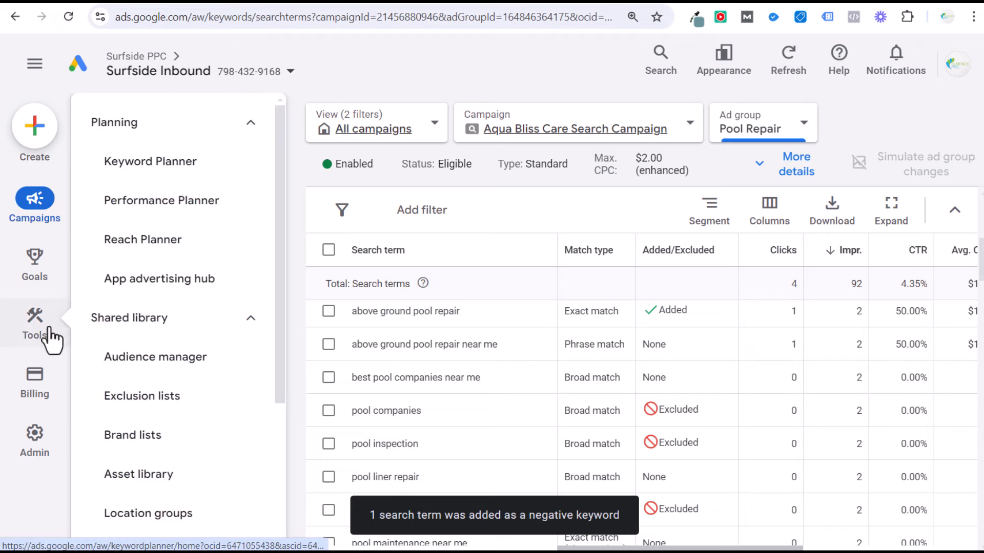
pyautogui.click(183, 395)
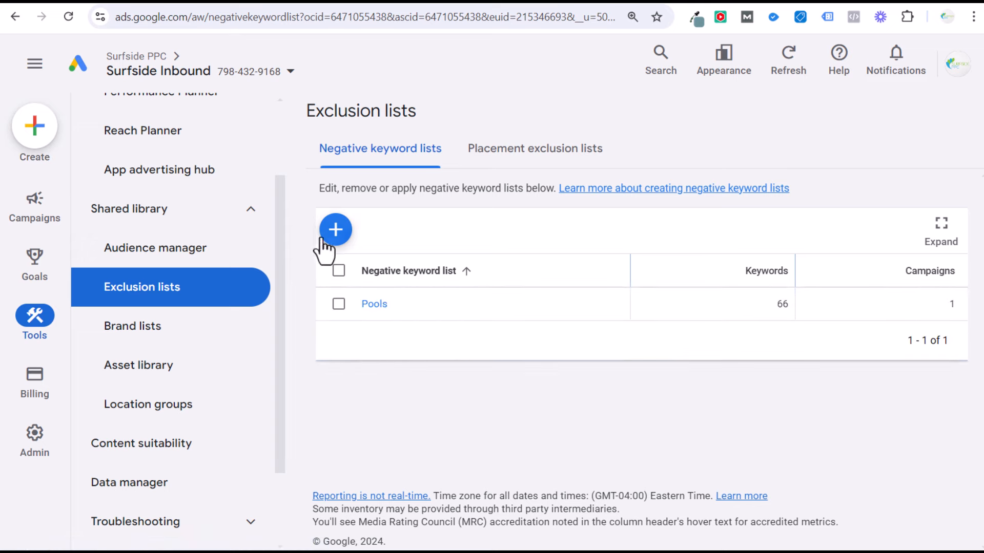
pyautogui.click(374, 306)
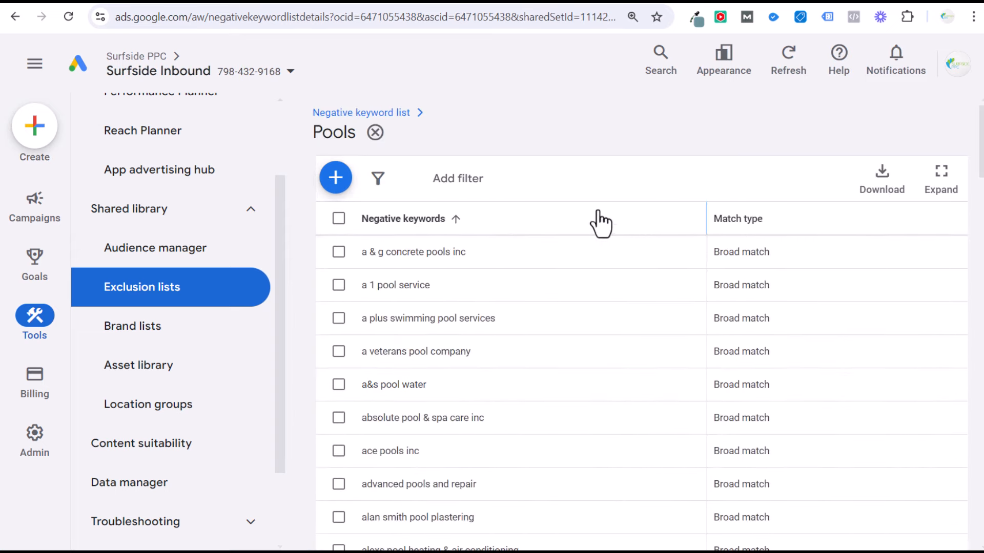
pyautogui.scroll(-1, 661, 261)
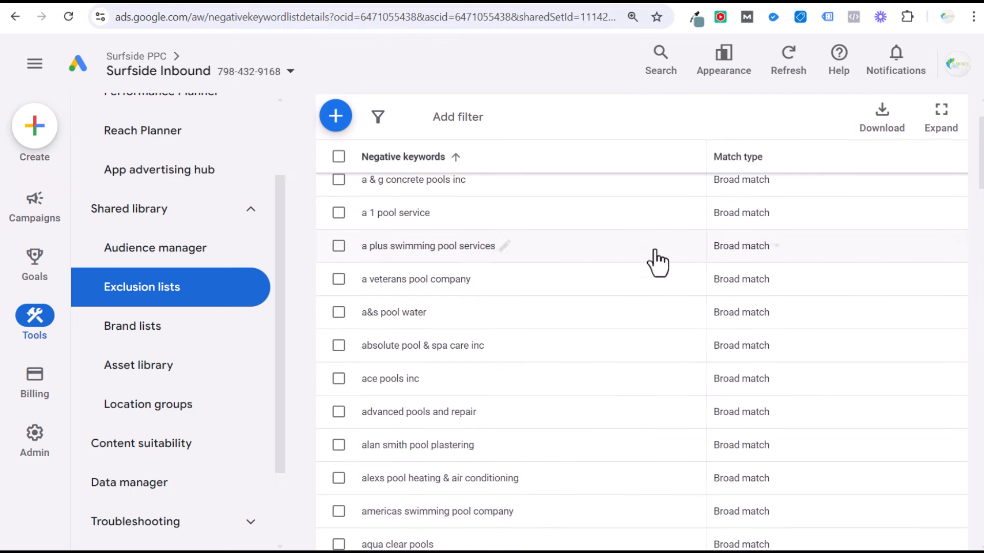
pyautogui.scroll(1, 633, 308)
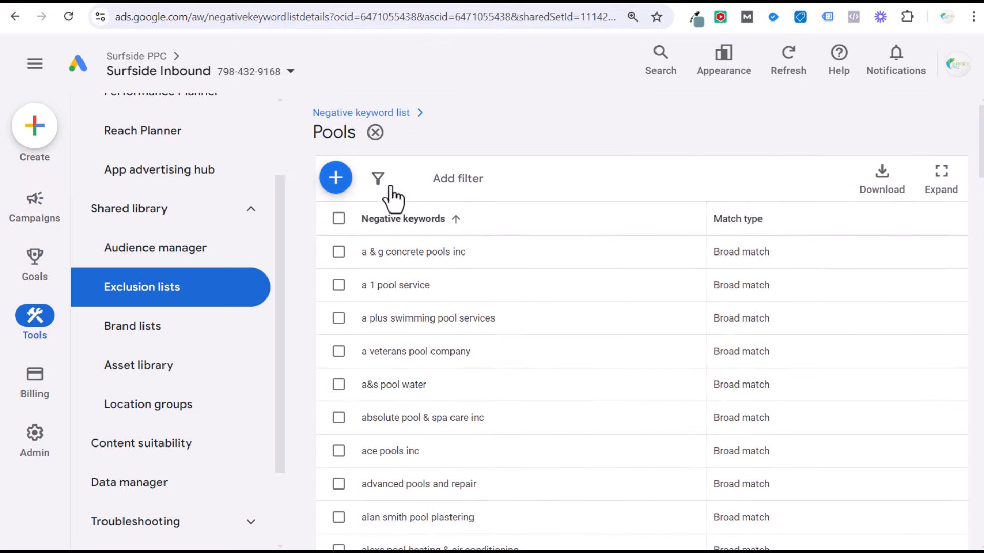
# - View the entry form for adding negative keywords to the Pools list, cancel it and return to the negative keyword lists
pyautogui.click(336, 179)
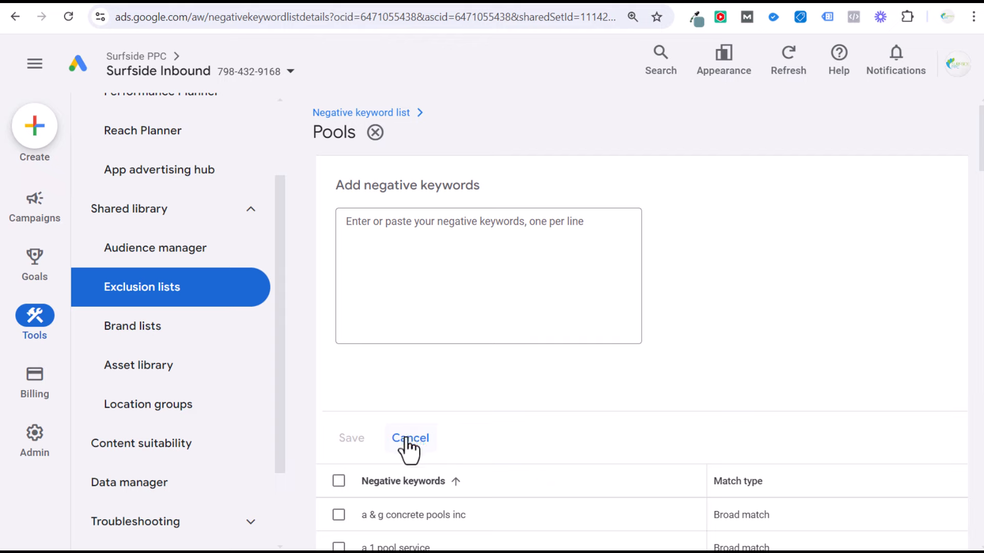
pyautogui.click(408, 440)
pyautogui.click(365, 114)
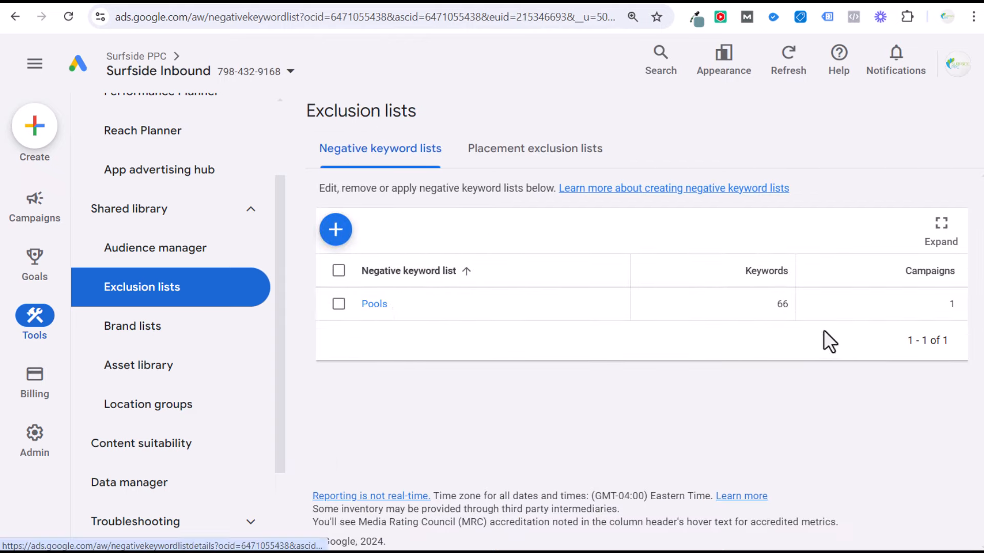
pyautogui.click(847, 413)
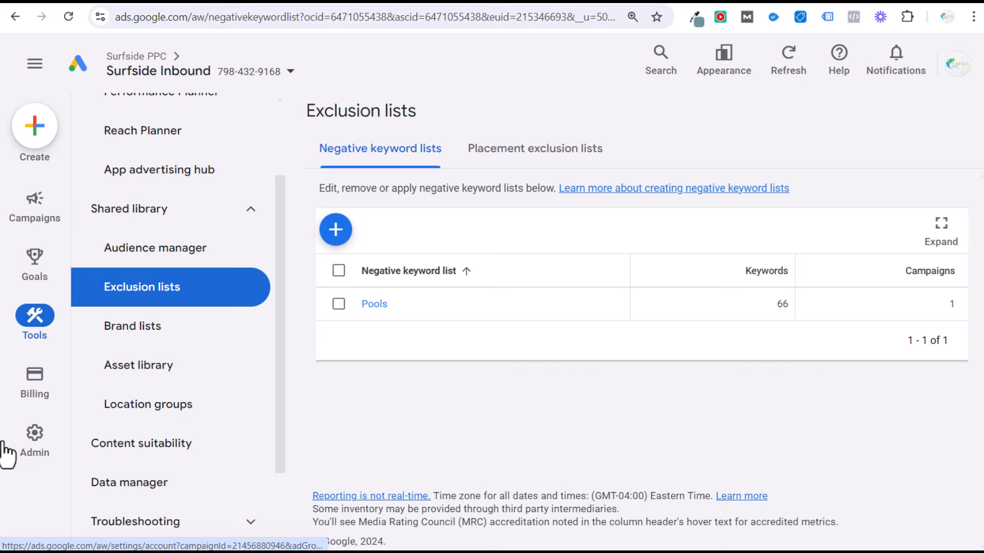
# - Open the account settings and examine the account-level negative keywords section, including the campaign types it applies to
pyautogui.moveTo(29, 450)
pyautogui.click(168, 134)
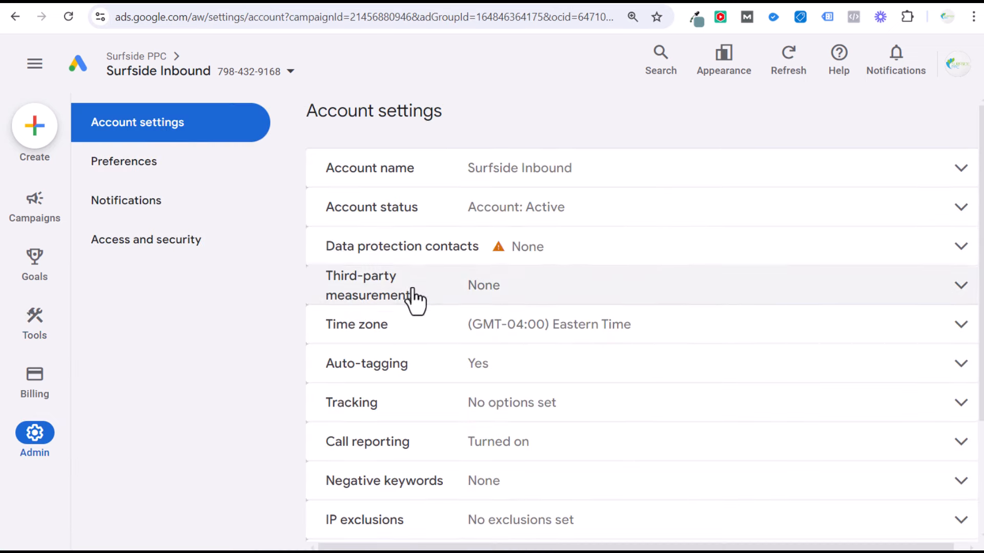
pyautogui.scroll(-1, 619, 317)
pyautogui.click(567, 410)
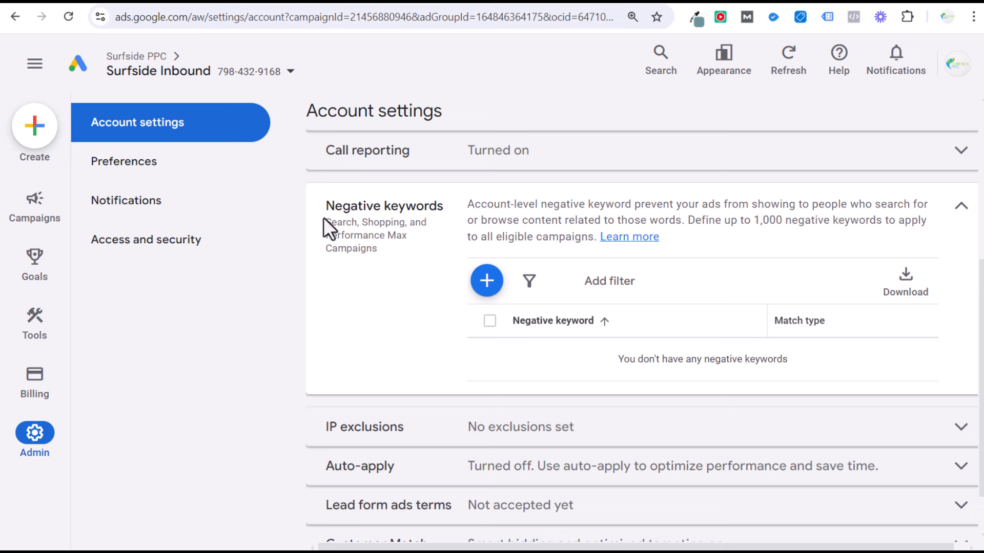
pyautogui.doubleClick(341, 222)
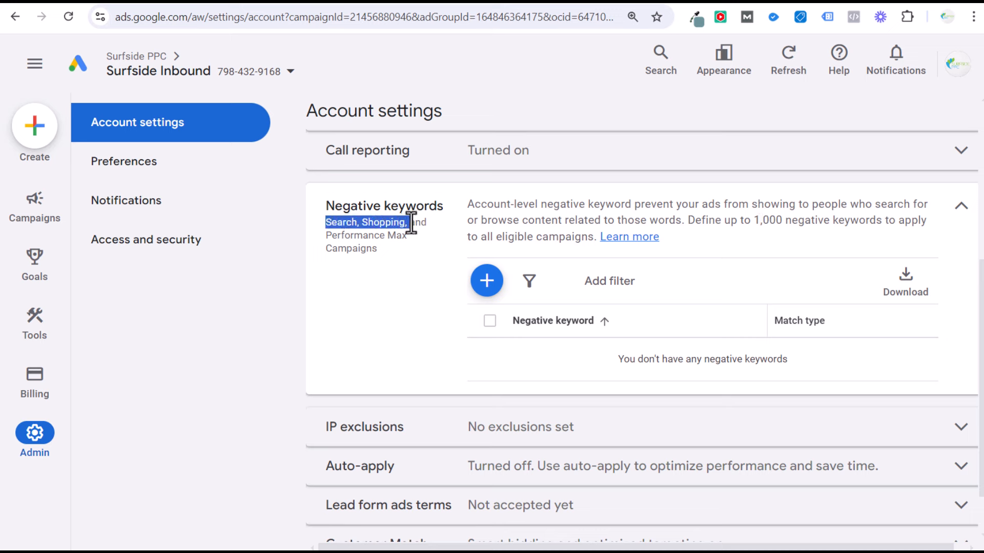
pyautogui.moveTo(412, 222); pyautogui.dragTo(419, 235)
pyautogui.click(419, 245)
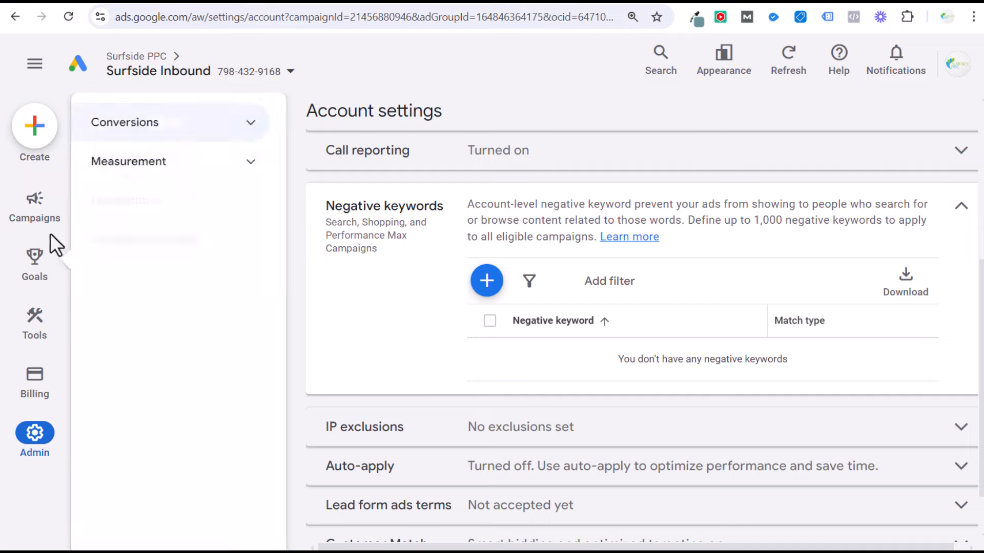
pyautogui.moveTo(64, 228)
pyautogui.scroll(-2, 261, 328)
pyautogui.click(170, 375)
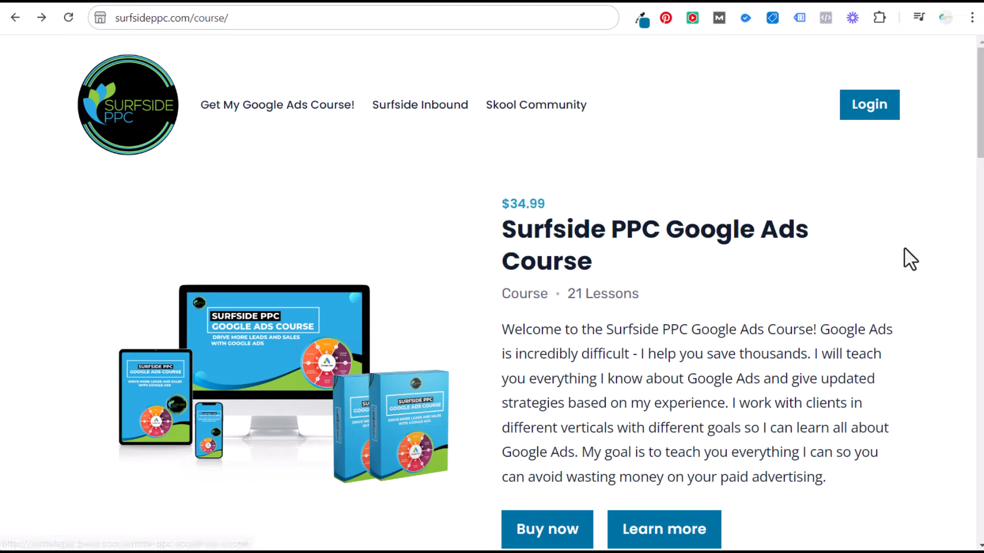
# - Look through the Surfside PPC Google Ads Course page and the Surfside Inbound home page
pyautogui.scroll(-9, 904, 259)
pyautogui.scroll(-8, 906, 231)
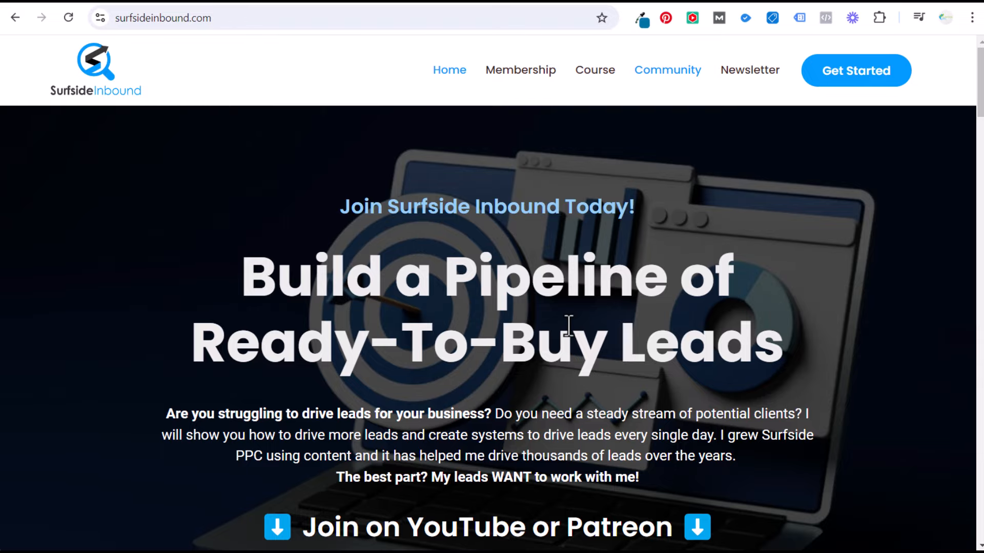
pyautogui.scroll(-5, 305, 306)
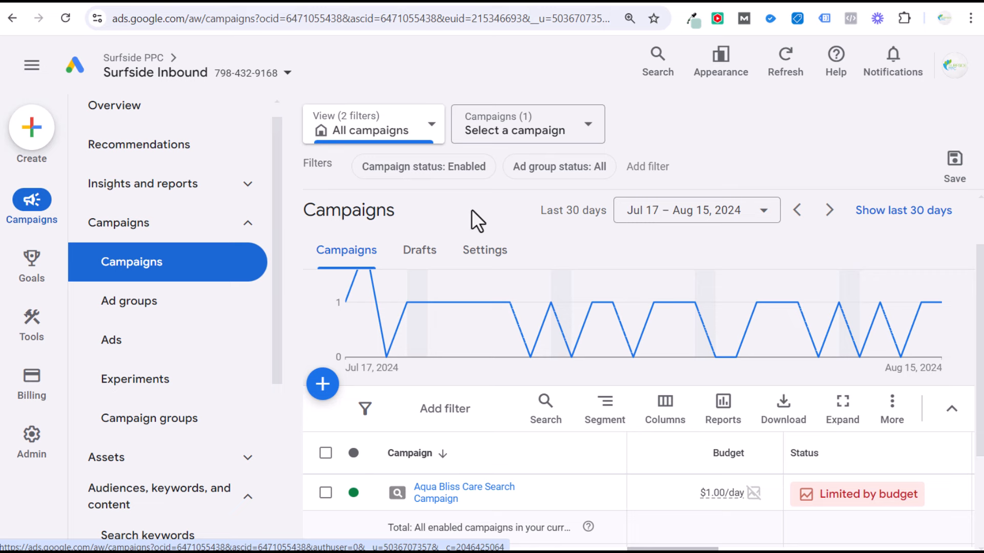
# - Open the Aqua Bliss Care Search Campaign in Google Ads and view its list of ad groups
pyautogui.click(429, 496)
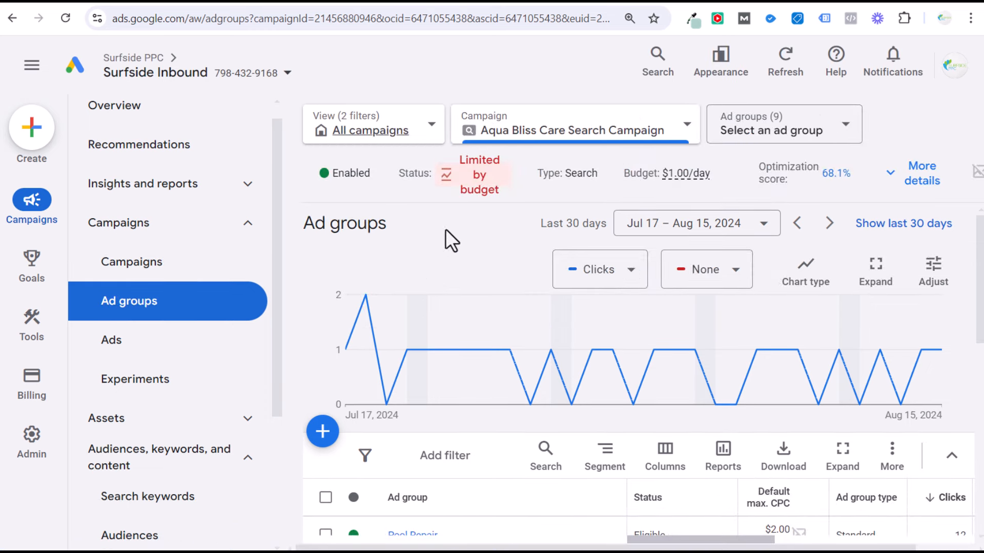
pyautogui.scroll(-1, 452, 222)
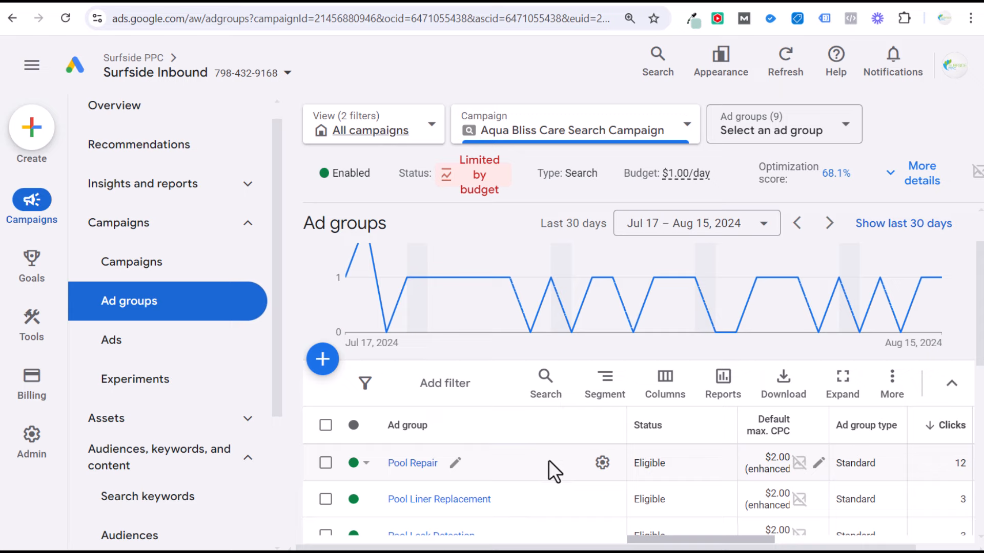
# - Search Google for pool cleaning in a separate browser tab and examine the sponsored ads and local business listings
pyautogui.click(237, 2)
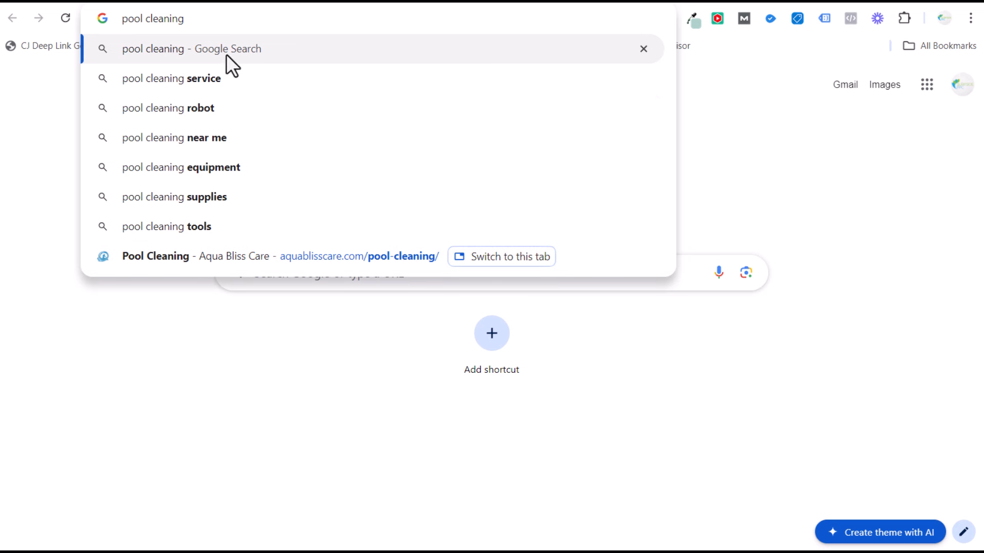
pyautogui.press('Return')
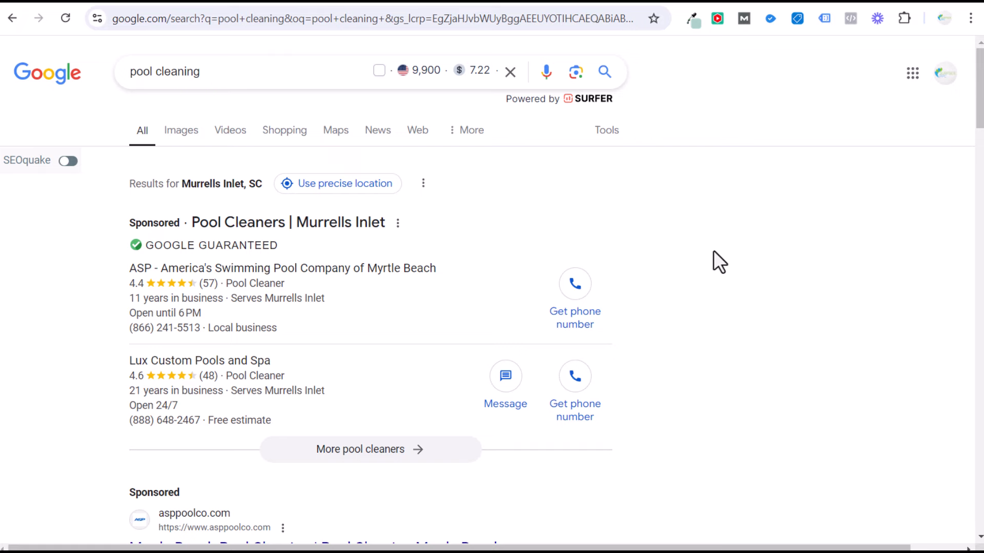
pyautogui.scroll(-1, 395, 351)
pyautogui.scroll(-2, 586, 401)
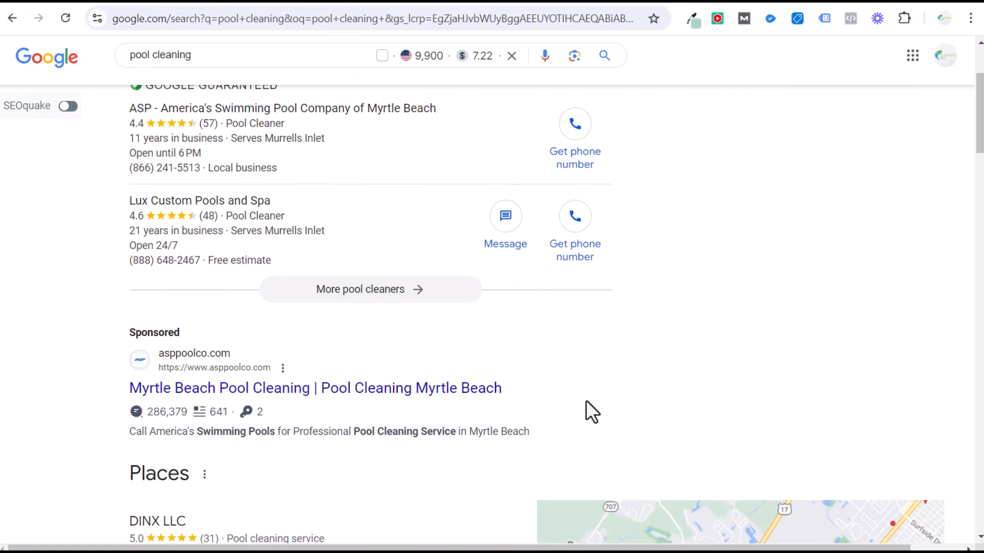
pyautogui.scroll(-1, 586, 400)
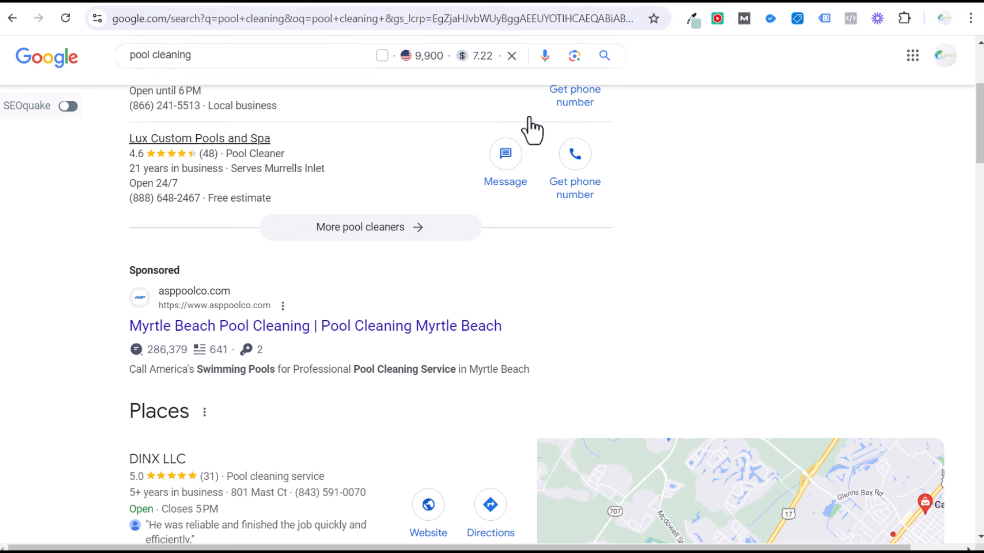
pyautogui.moveTo(420, 63)
pyautogui.scroll(-13, 107, 244)
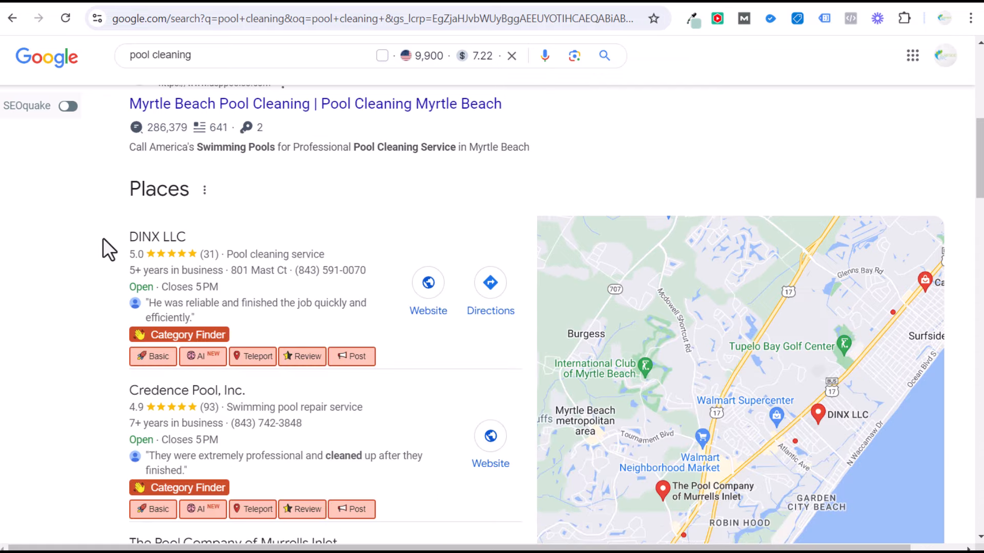
# - Examine the organic results, related questions and Keyword Surfer keyword ideas for the pool cleaning search
pyautogui.scroll(-4, 103, 235)
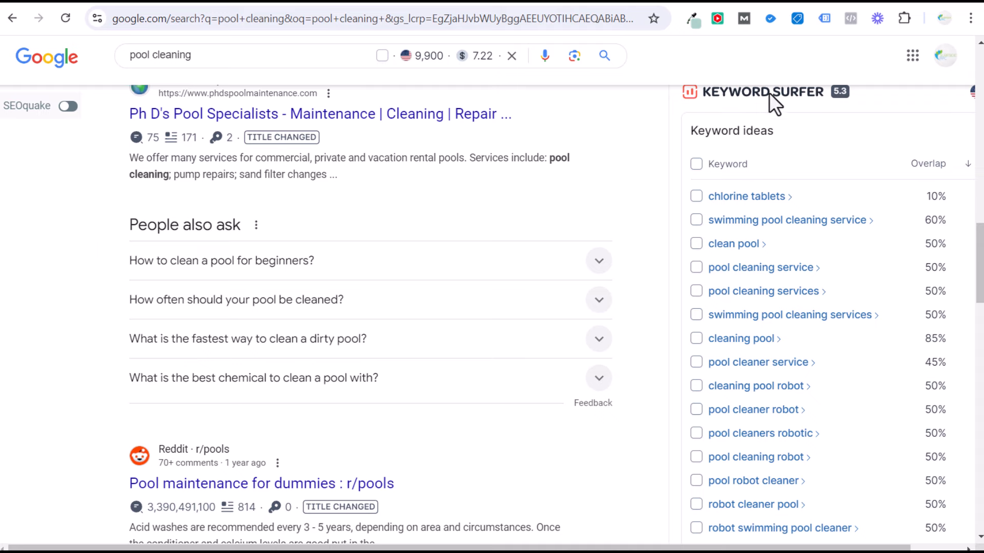
pyautogui.scroll(-1, 860, 227)
pyautogui.scroll(-1, 891, 290)
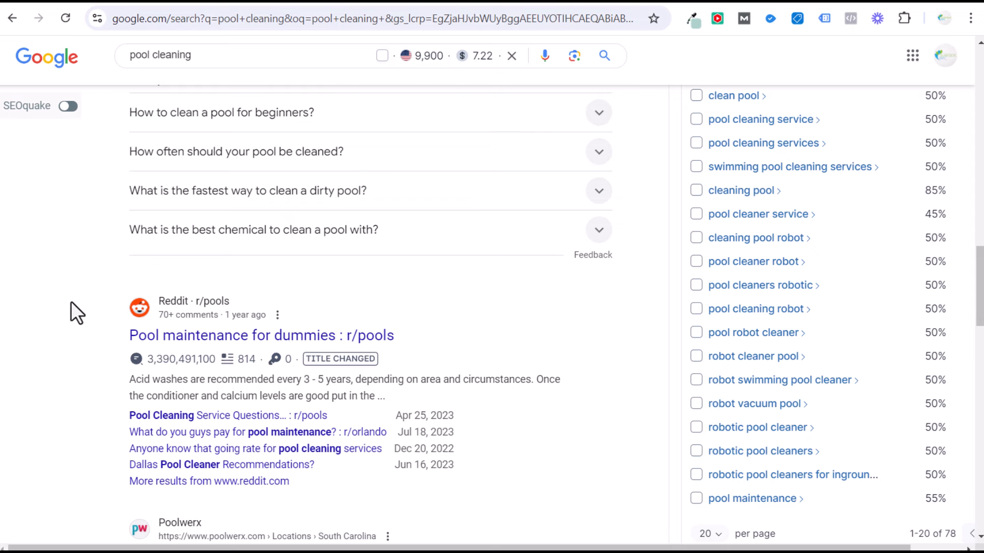
pyautogui.scroll(4, 73, 287)
pyautogui.scroll(1, 109, 193)
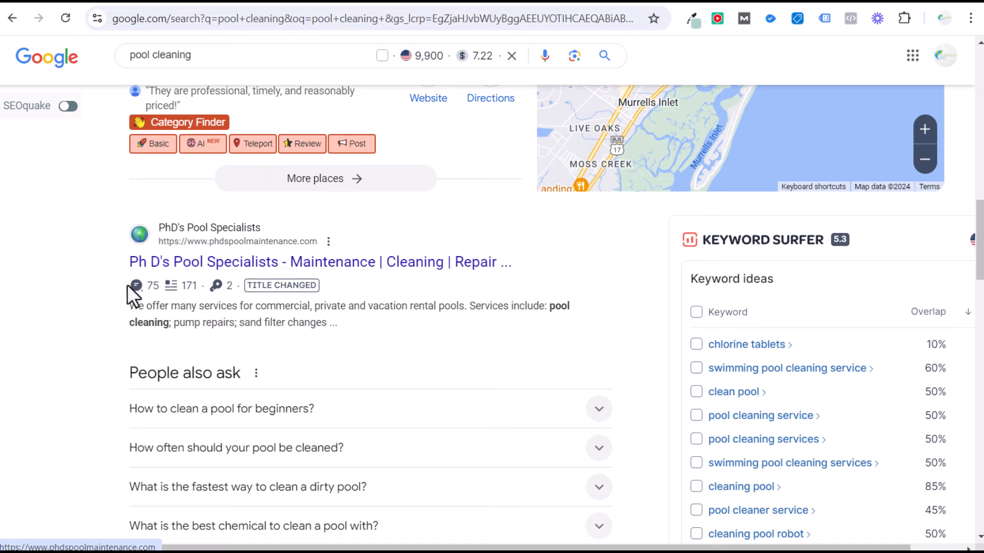
pyautogui.scroll(-8, 91, 280)
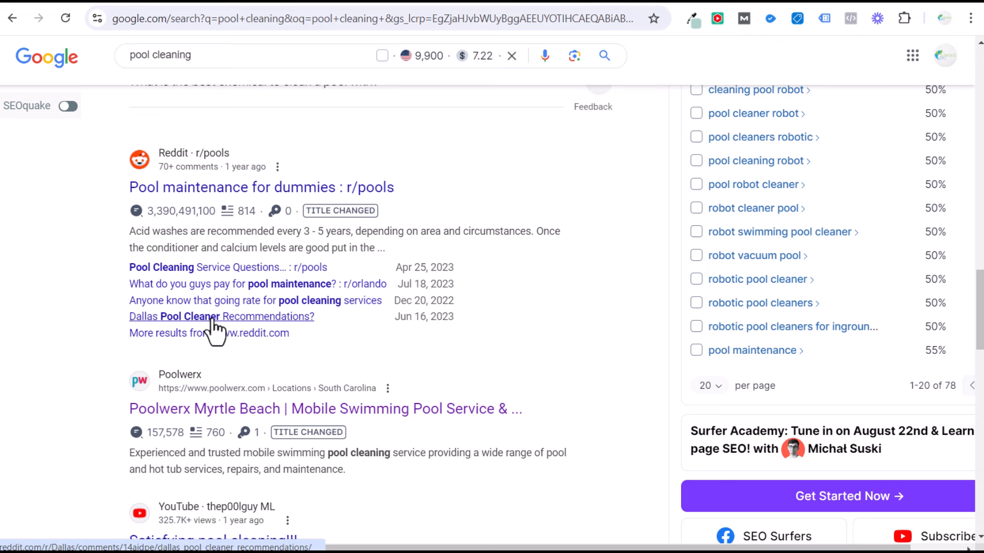
# - Change the Google search to dallas pool cleaning and look through the businesses, organic results and forum discussions
pyautogui.click(135, 54)
pyautogui.write('dallas')
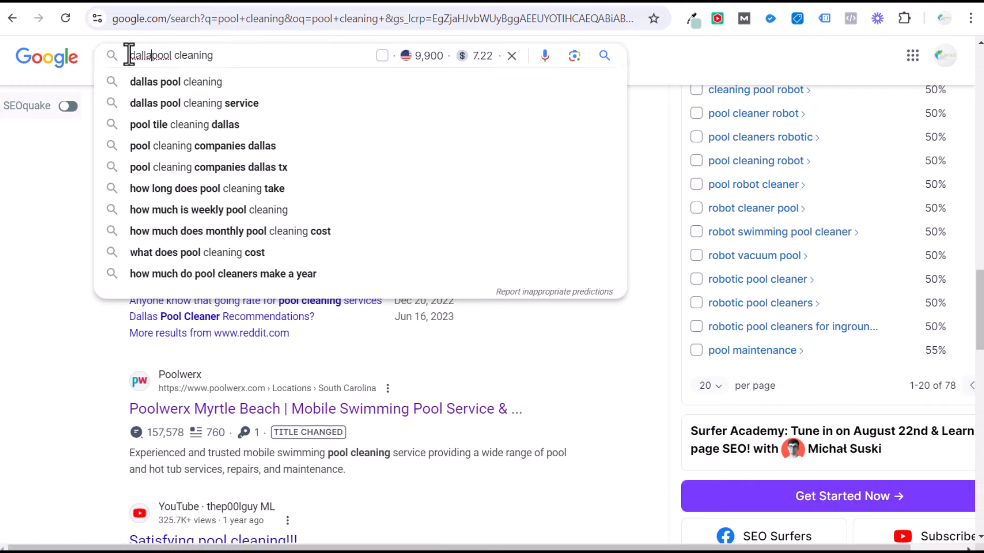
pyautogui.press('Return')
pyautogui.scroll(-10, 88, 307)
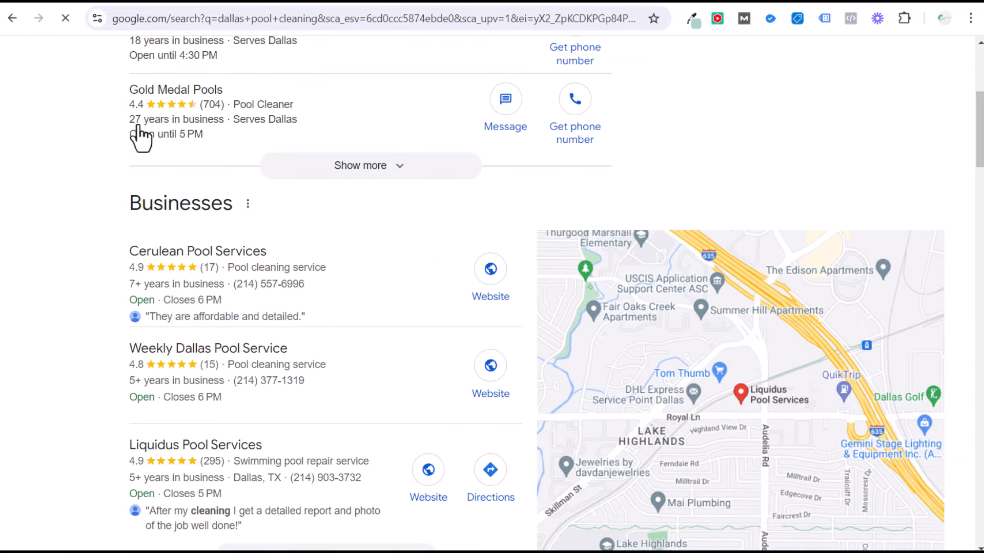
pyautogui.scroll(-9, 97, 198)
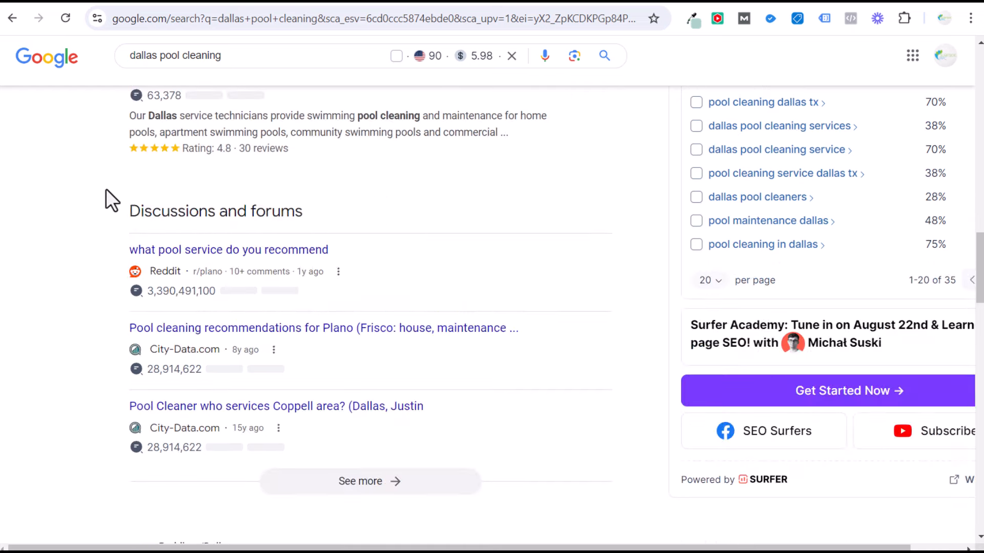
# - Open the r/plano thread asking what pool service people recommend, read the post and return to the search results
pyautogui.click(203, 252)
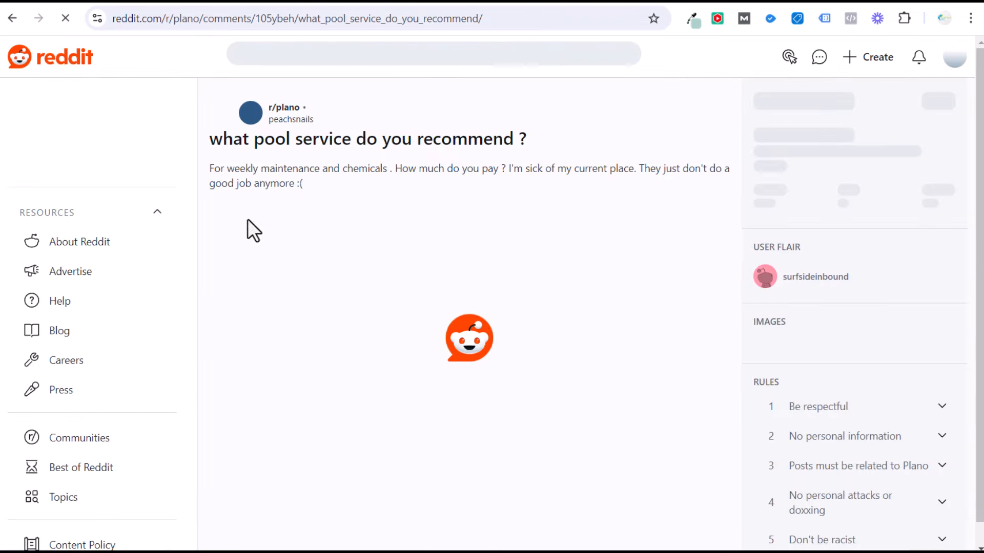
pyautogui.moveTo(261, 171); pyautogui.dragTo(353, 165)
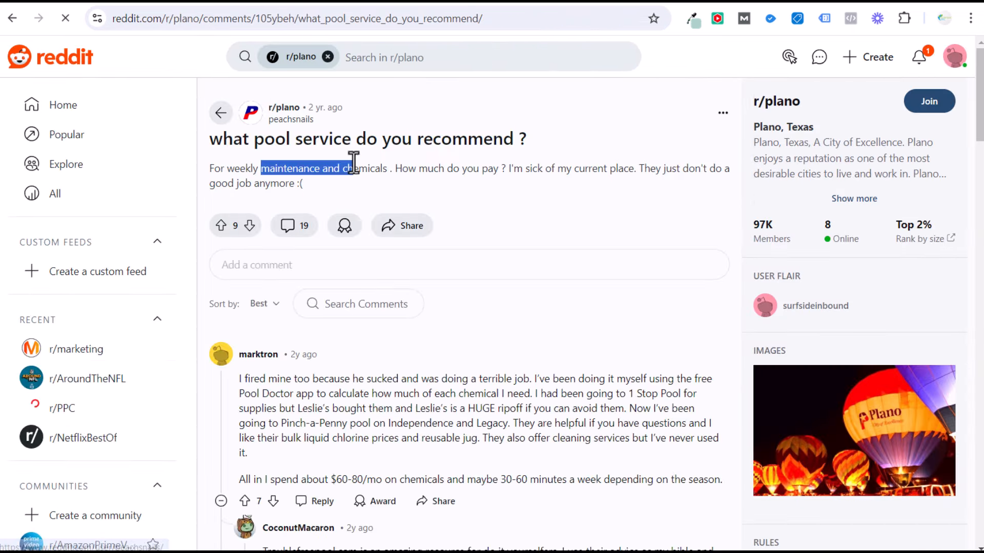
pyautogui.click(389, 177)
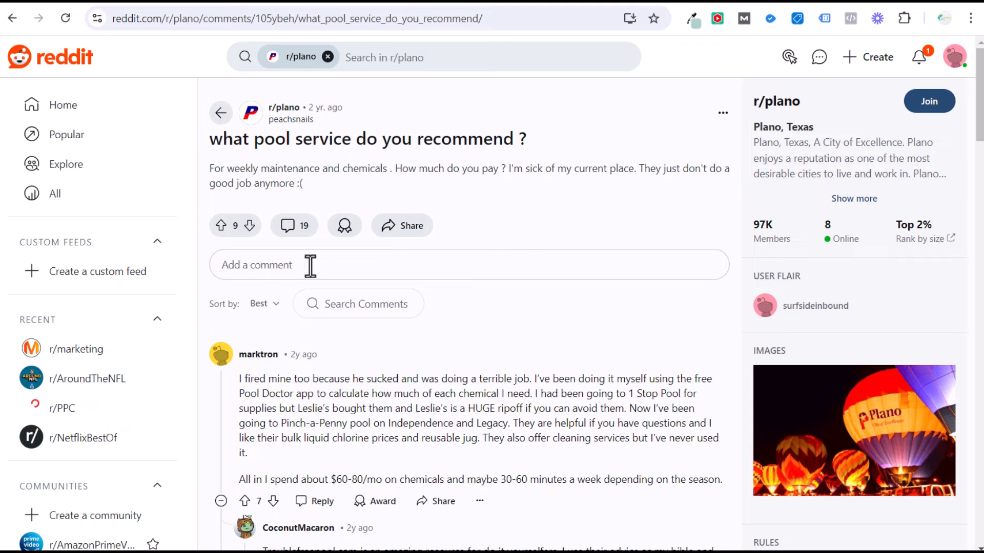
pyautogui.click(12, 18)
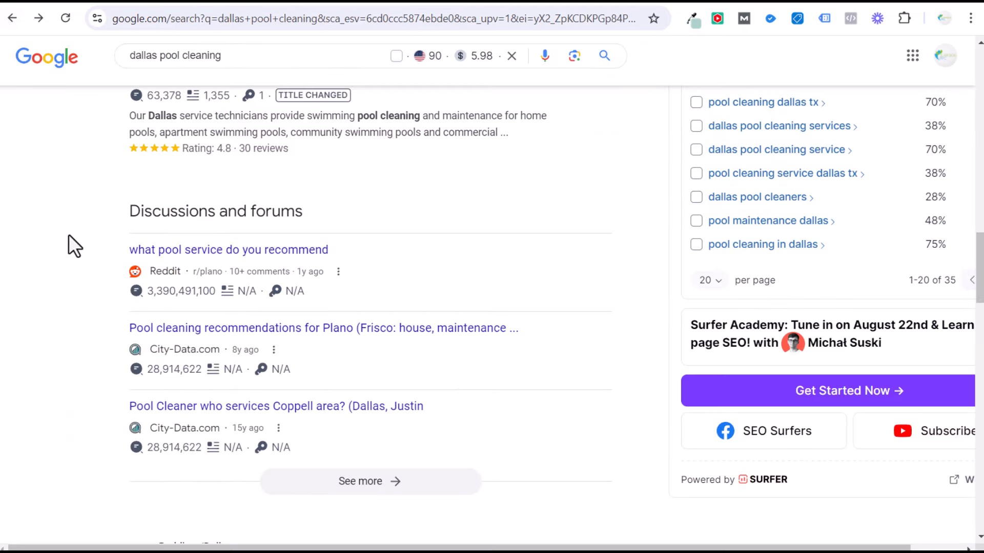
# - Look through the forum and Reddit results for dallas pool cleaning, and go back from that search
pyautogui.scroll(3, 67, 241)
pyautogui.scroll(-3, 207, 348)
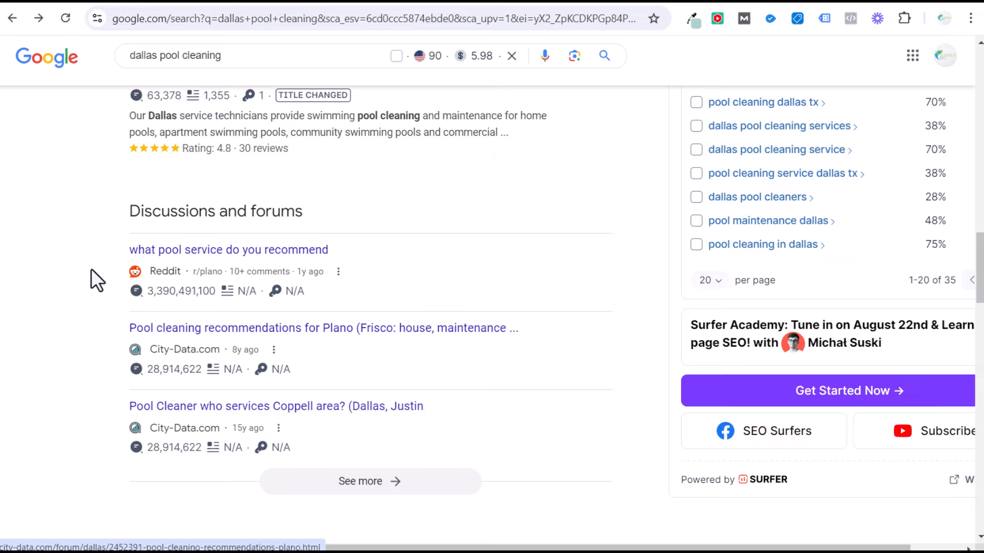
pyautogui.scroll(5, 94, 281)
pyautogui.scroll(-7, 90, 267)
pyautogui.scroll(-4, 89, 266)
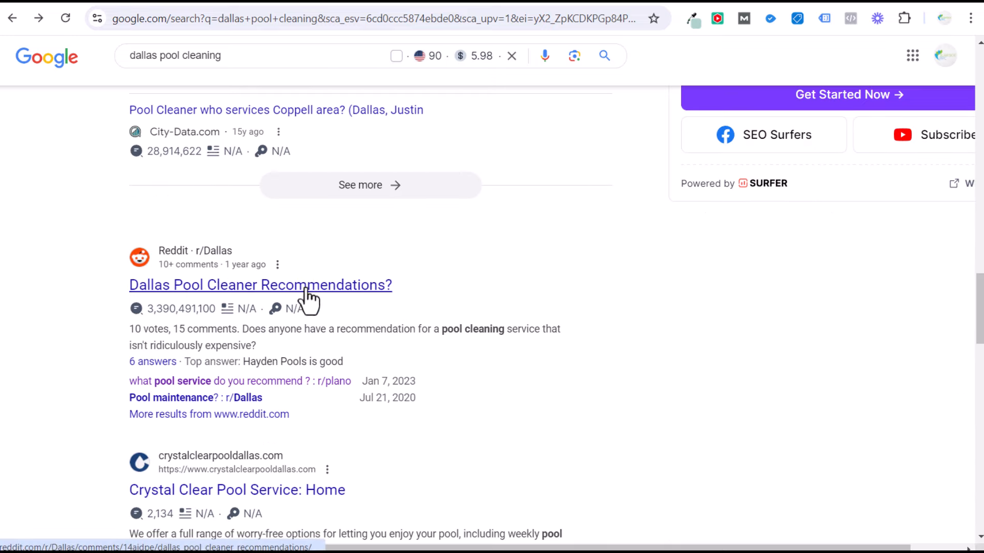
pyautogui.click(17, 21)
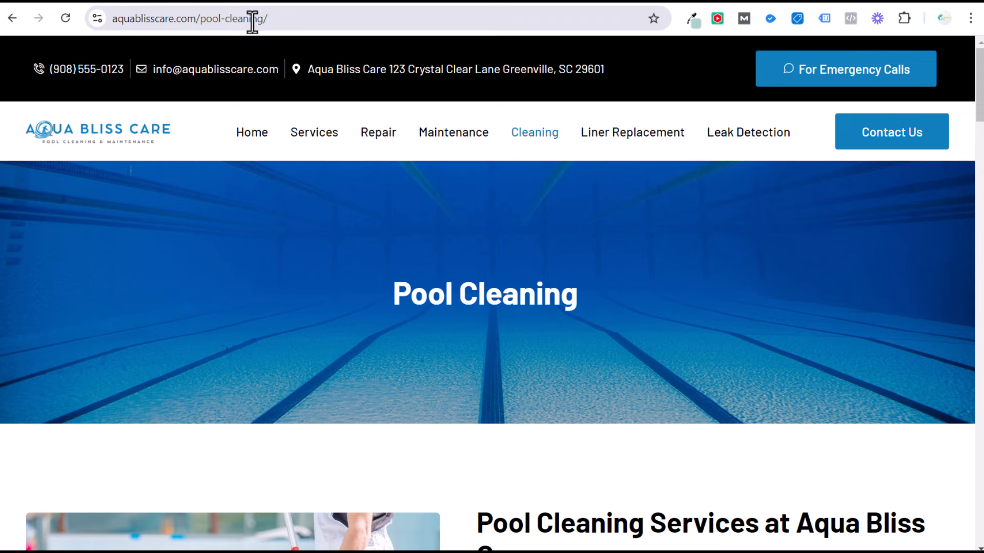
# - Copy the web address of the Aqua Bliss Care pool cleaning page and switch back to Google Ads
pyautogui.click(251, 20)
pyautogui.hotkey('ctrl', 'c')
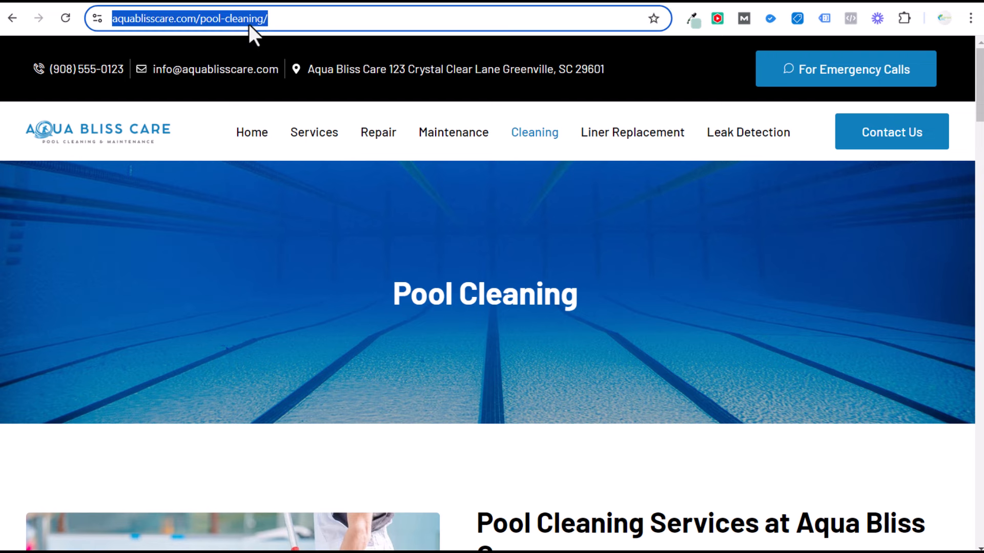
pyautogui.click(277, 6)
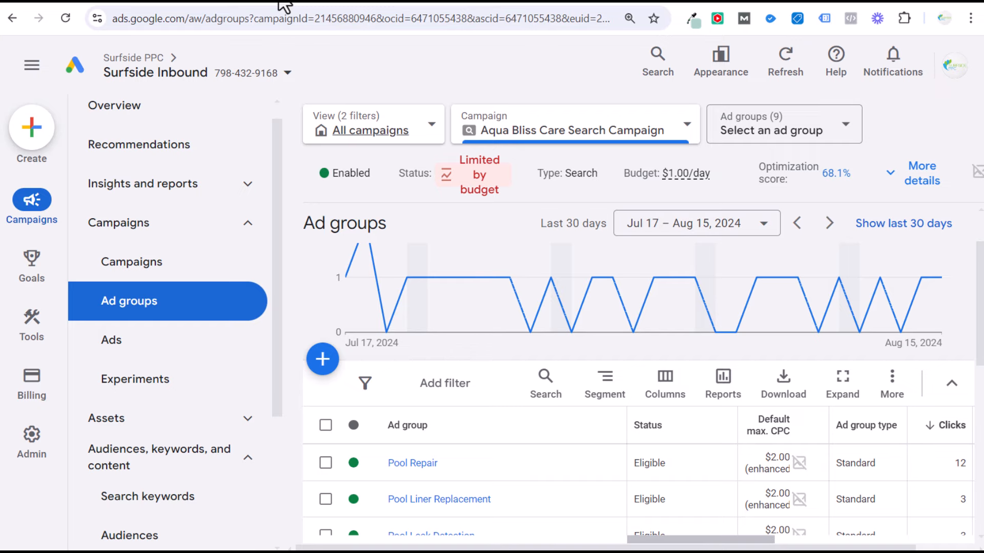
# - Open the Pool Cleaning ad group and examine the match type, status and maximum CPC of its keyword
pyautogui.scroll(-3, 603, 466)
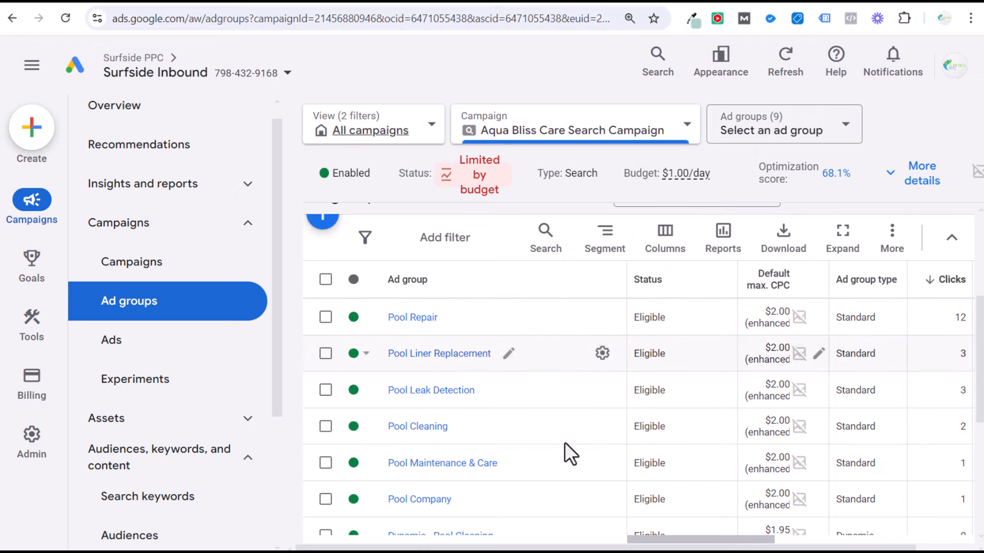
pyautogui.click(410, 428)
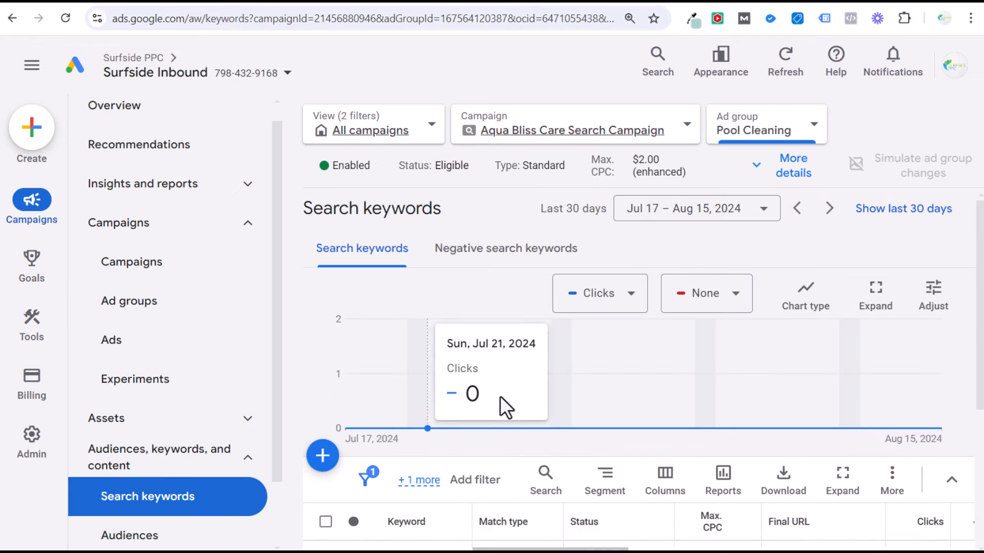
pyautogui.scroll(-3, 563, 462)
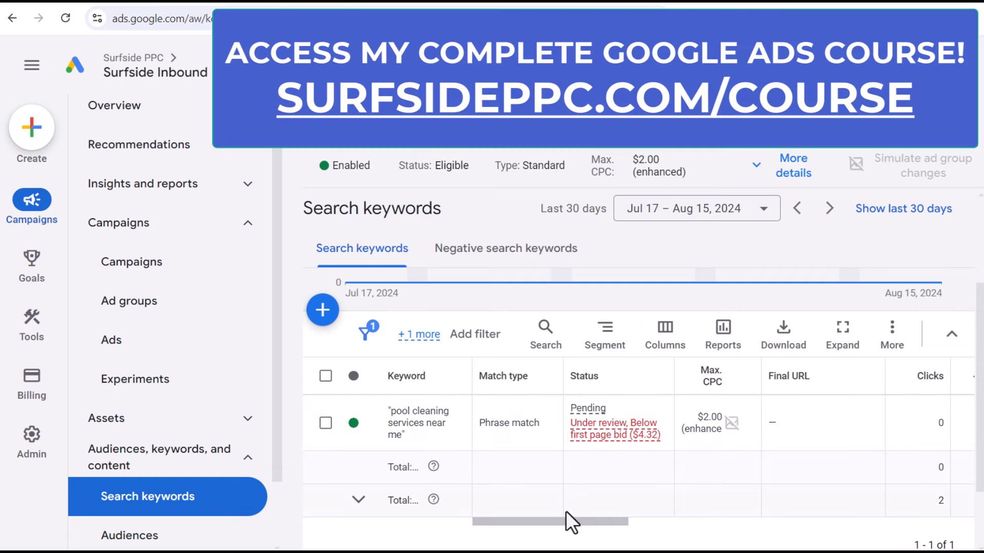
pyautogui.moveTo(566, 523); pyautogui.dragTo(573, 524)
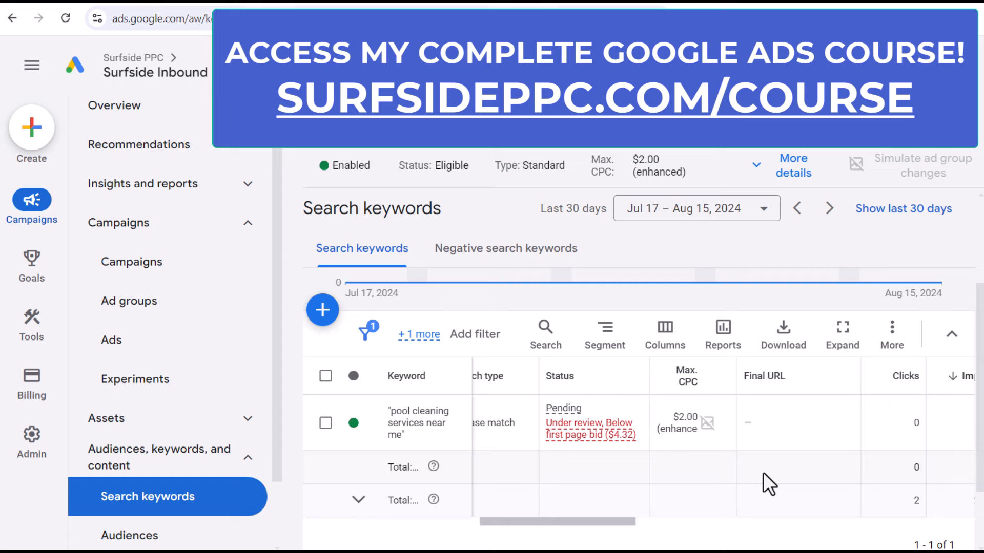
pyautogui.moveTo(579, 442)
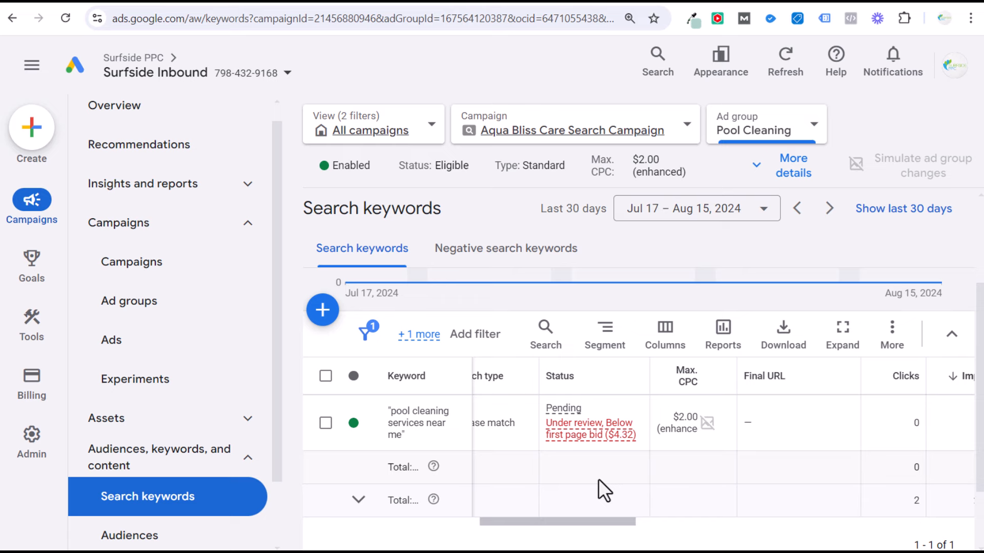
pyautogui.moveTo(549, 522); pyautogui.dragTo(516, 520)
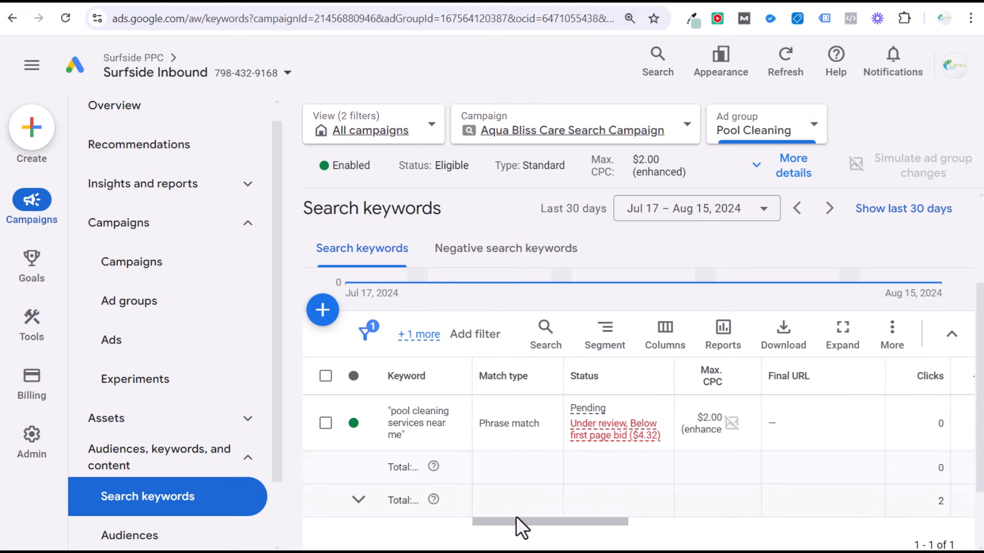
pyautogui.moveTo(613, 453)
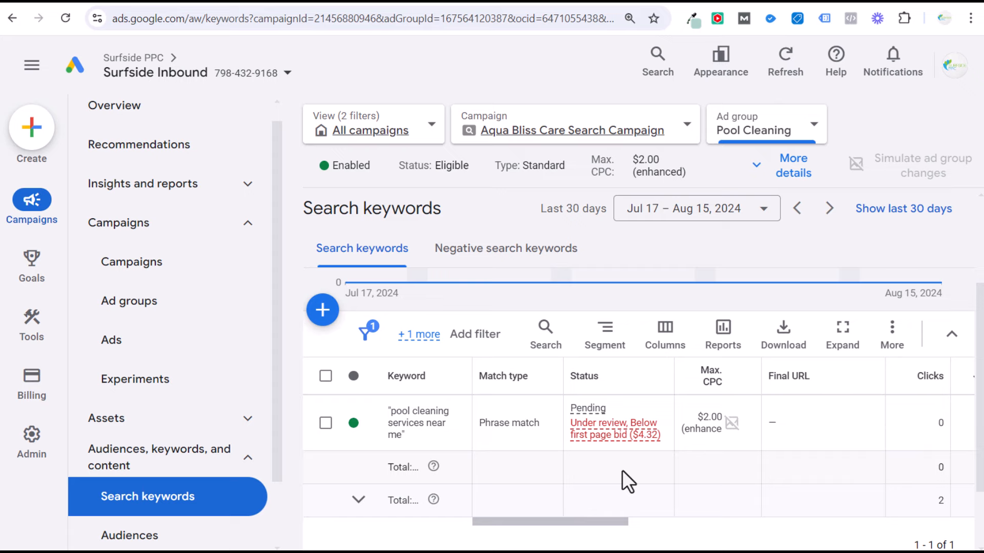
pyautogui.click(324, 312)
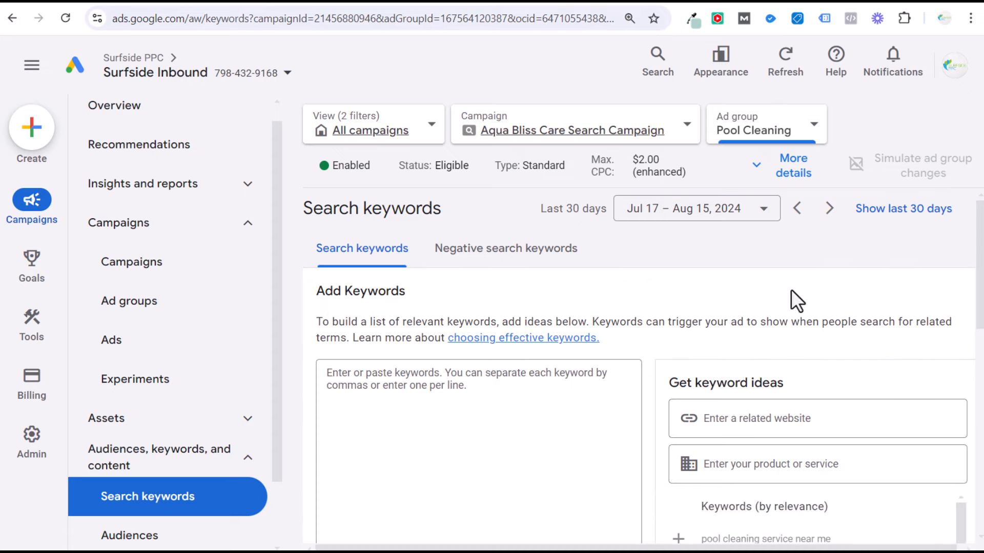
pyautogui.scroll(-1, 767, 310)
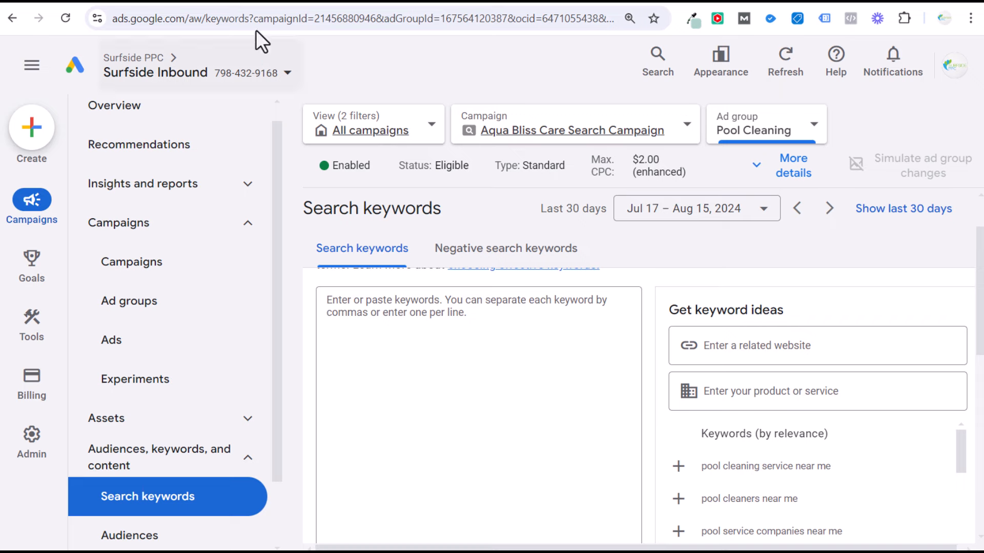
pyautogui.click(237, 1)
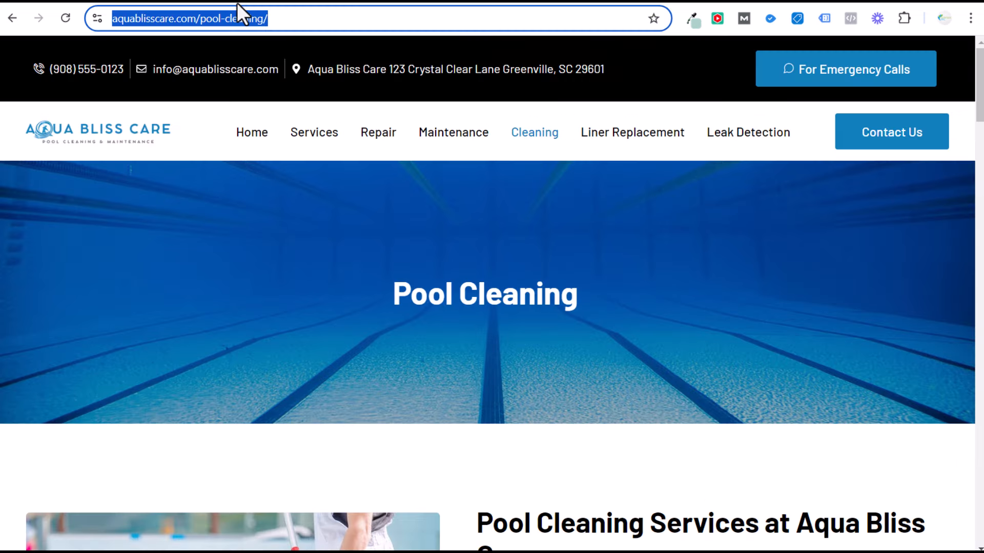
pyautogui.scroll(-3, 548, 334)
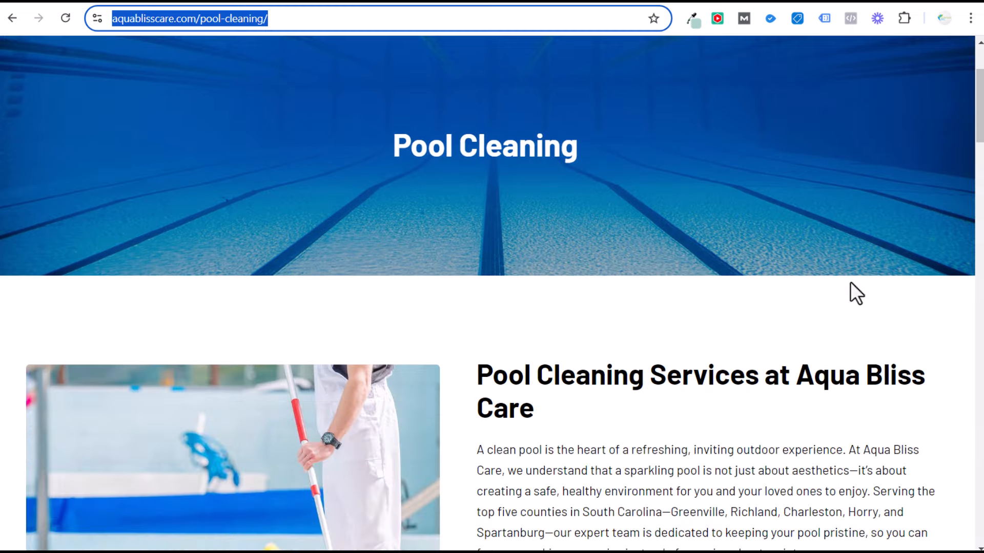
pyautogui.click(276, 2)
pyautogui.scroll(-2, 876, 456)
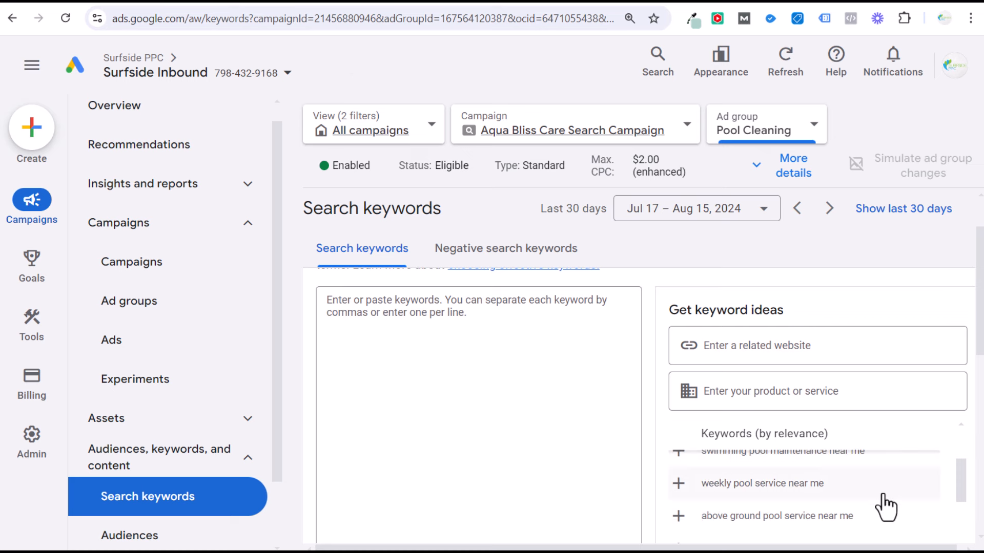
pyautogui.click(780, 345)
pyautogui.hotkey('ctrl', 'v')
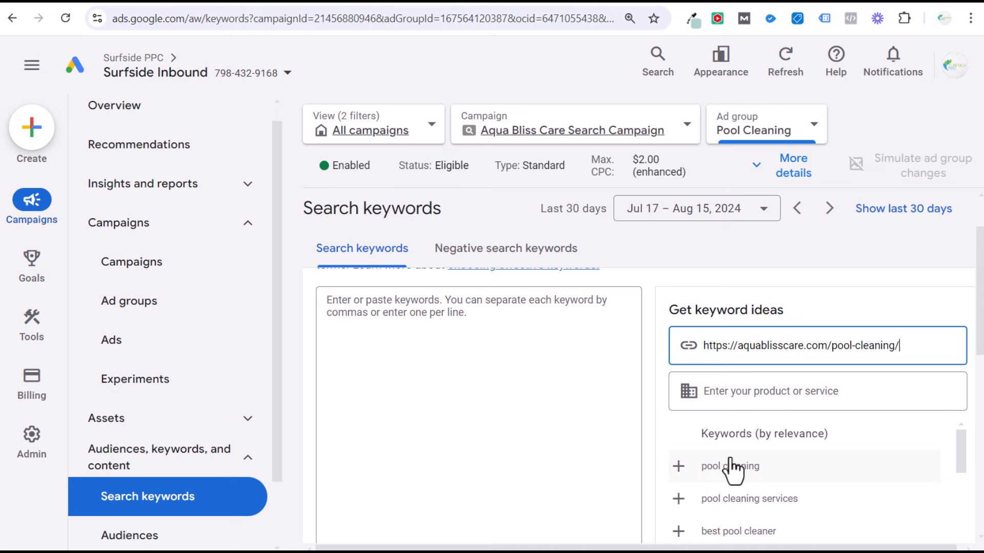
# - Add the suggested keyword pool cleaning services to the list and enclose it in quotation marks for phrase match
pyautogui.scroll(-2, 730, 477)
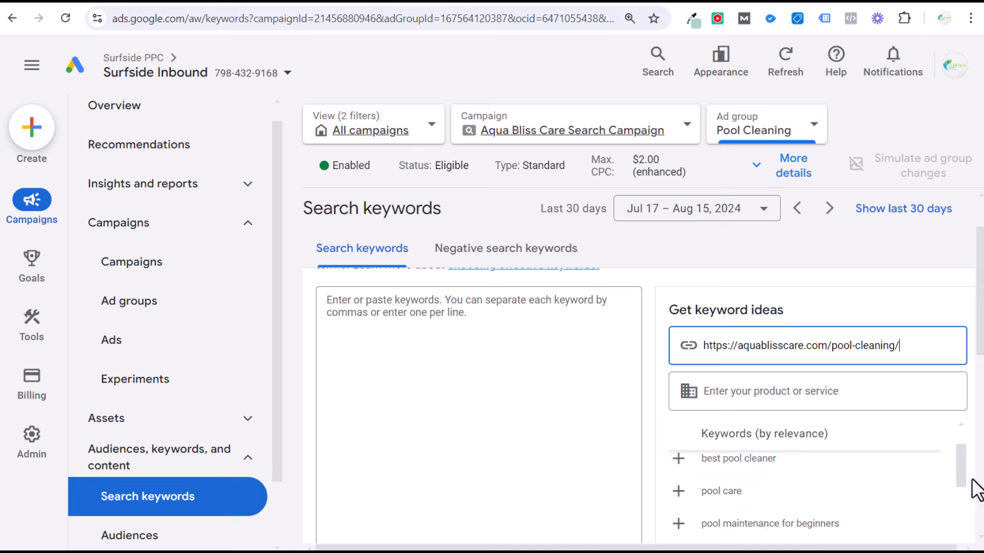
pyautogui.moveTo(959, 469); pyautogui.dragTo(961, 453)
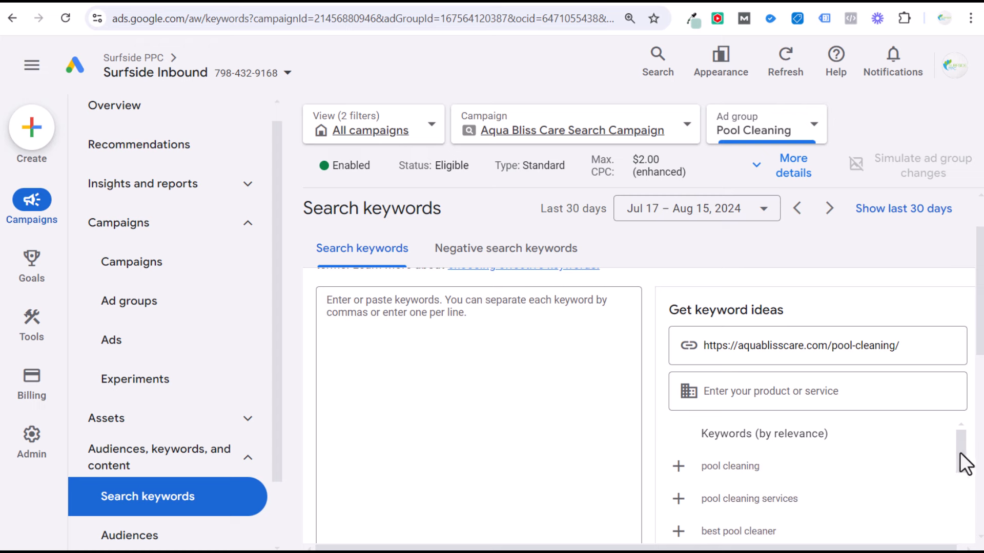
pyautogui.click(678, 498)
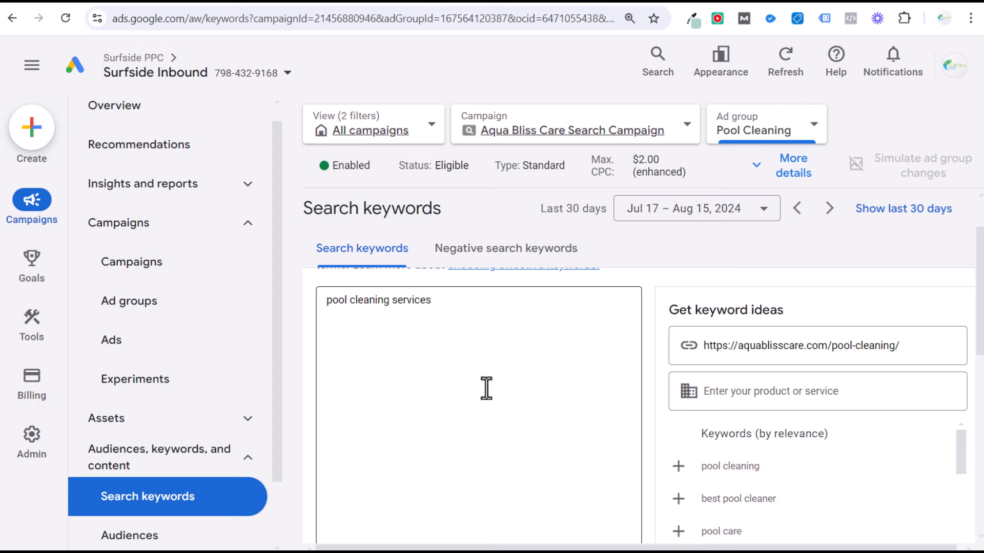
pyautogui.click(484, 369)
pyautogui.write('"')
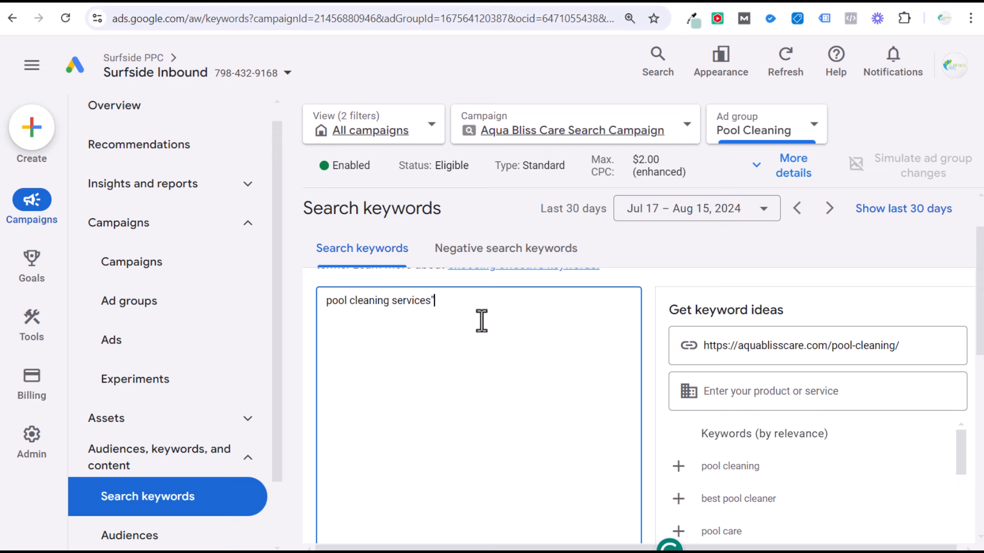
pyautogui.click(326, 301)
pyautogui.write('"')
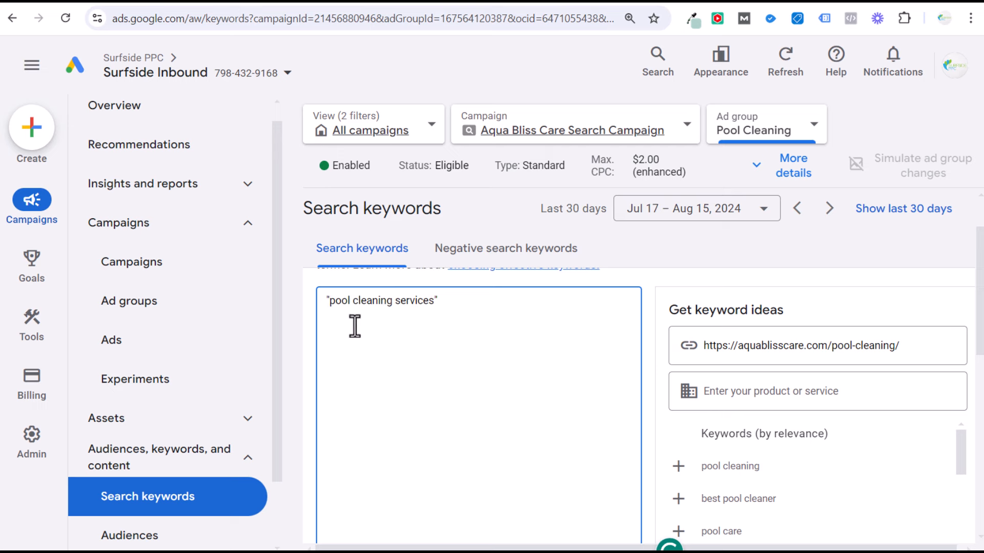
pyautogui.click(808, 240)
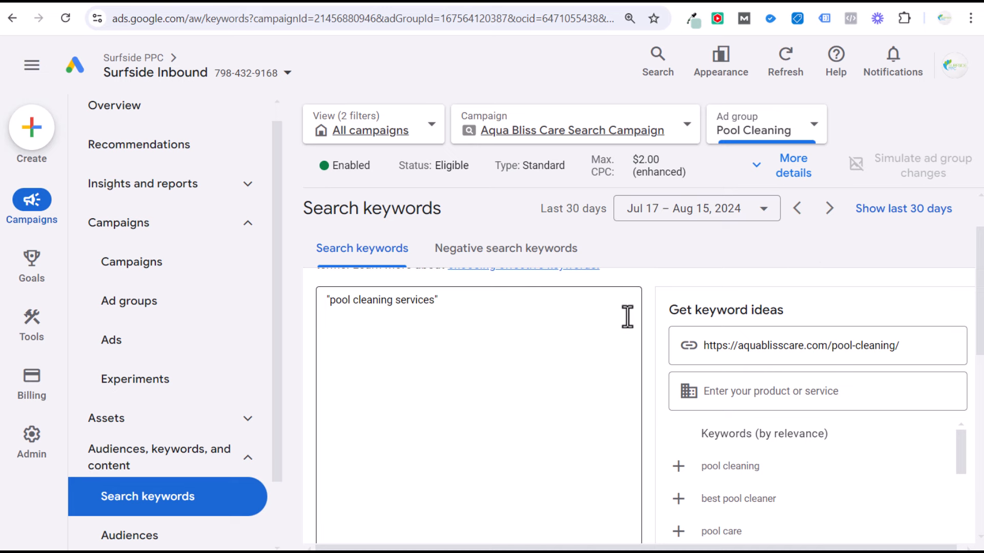
# - Compare the "pool cleaning services" keyword with the text on the Aqua Bliss Care pool cleaning page and return to Google Ads
pyautogui.moveTo(492, 296); pyautogui.dragTo(261, 295)
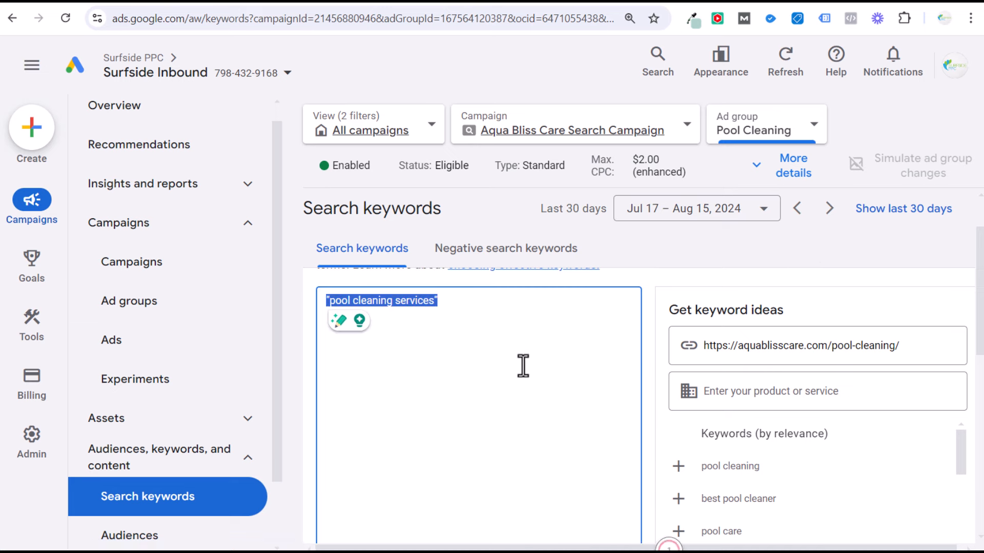
pyautogui.click(545, 308)
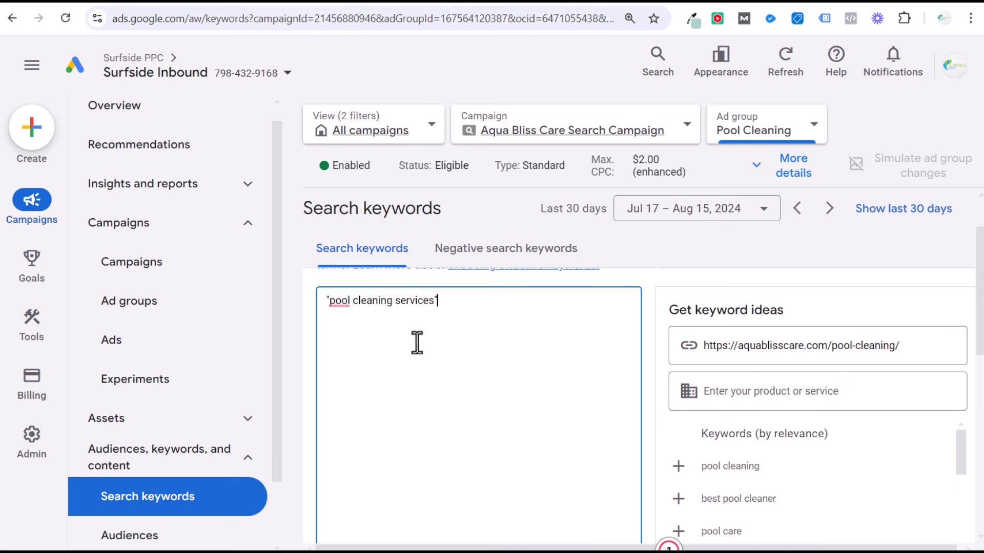
pyautogui.click(244, 4)
pyautogui.scroll(-2, 703, 342)
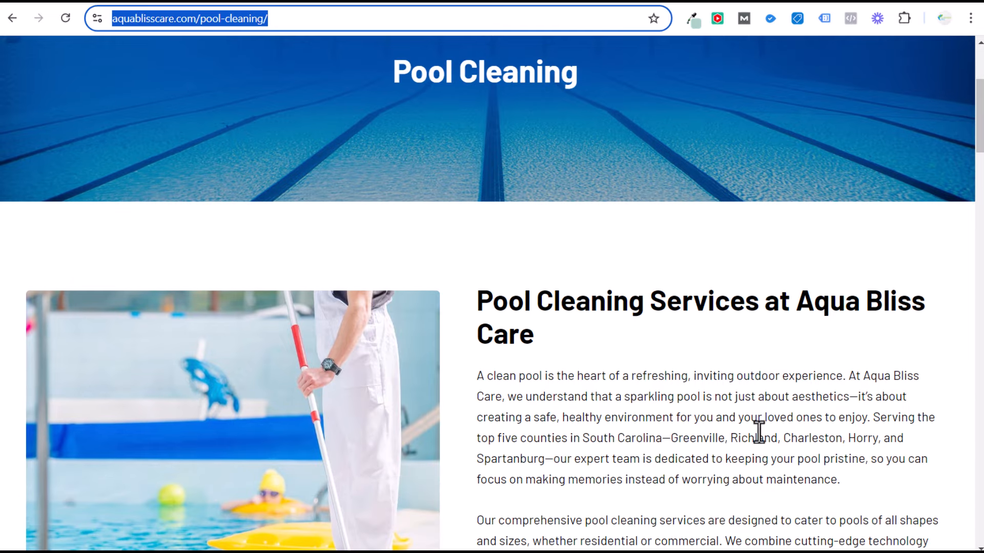
pyautogui.click(292, 6)
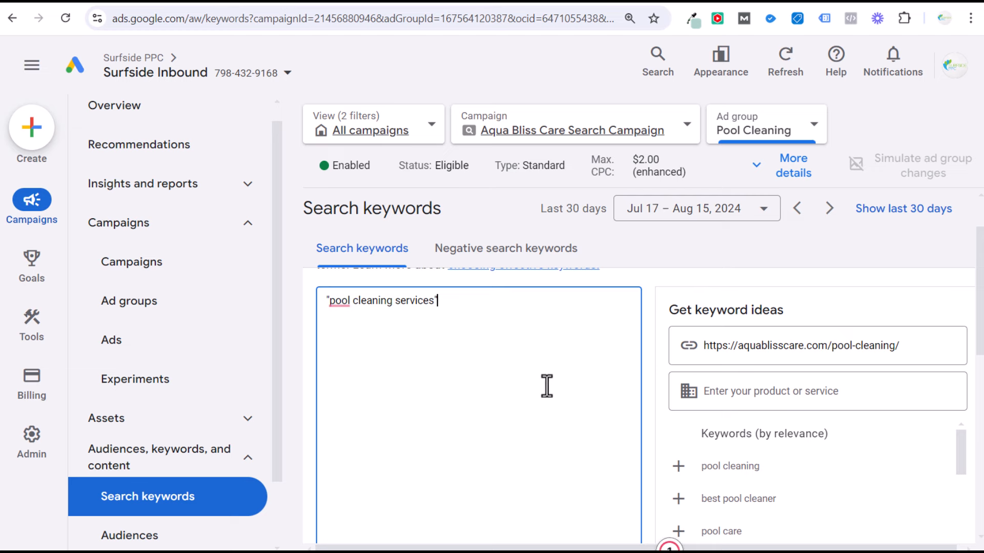
# - Examine the match type notation below the keyword box and the match type of the ad group's existing keyword
pyautogui.scroll(-5, 657, 376)
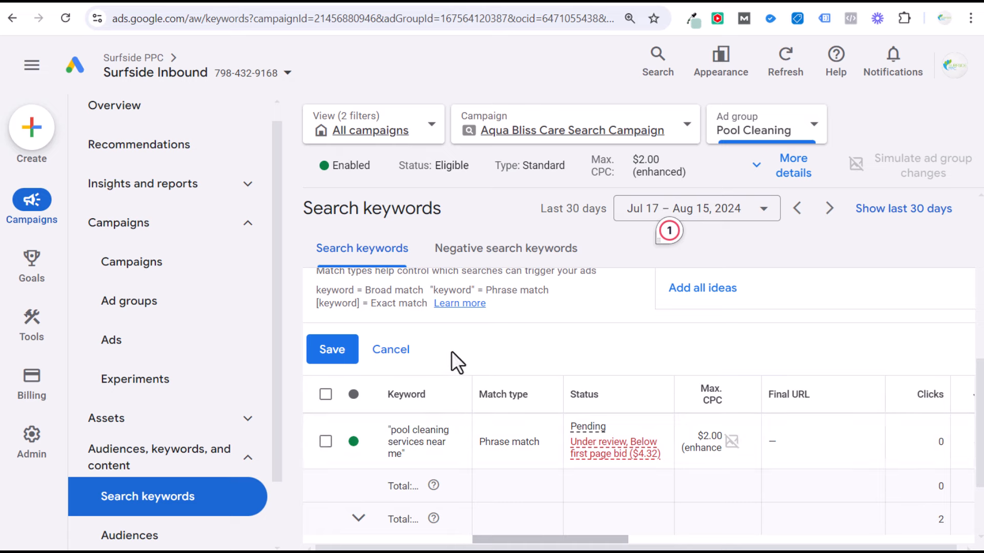
pyautogui.scroll(1, 595, 334)
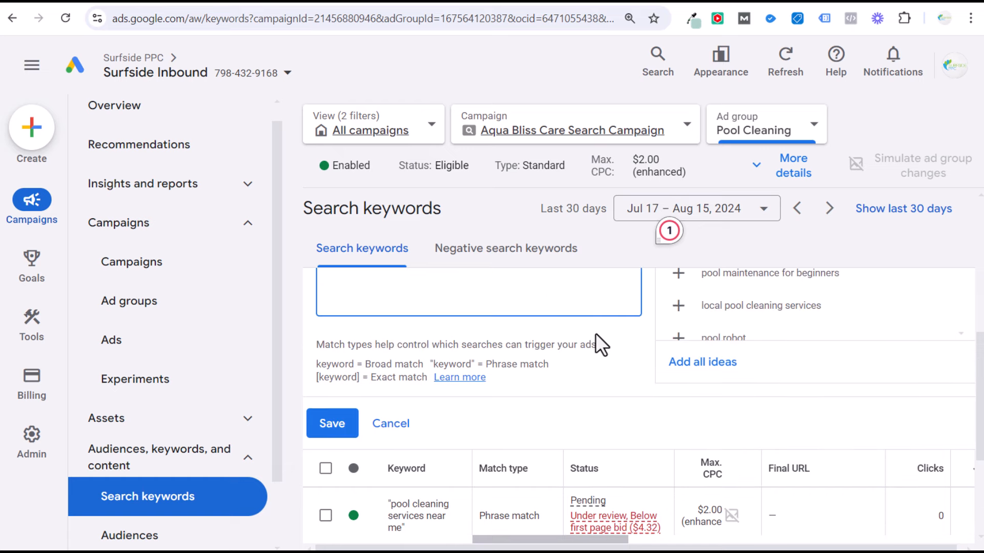
pyautogui.scroll(2, 587, 355)
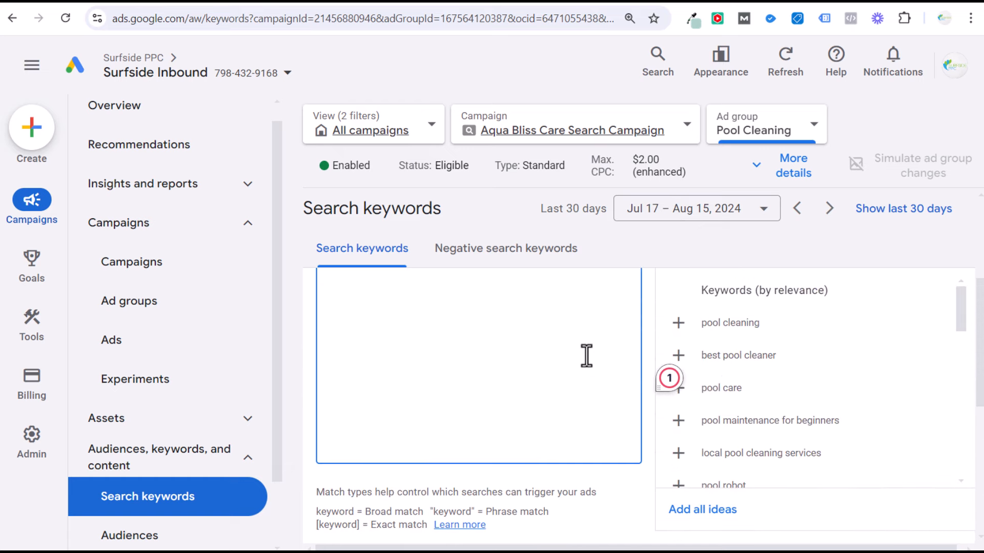
pyautogui.scroll(1, 585, 355)
pyautogui.scroll(1, 585, 355)
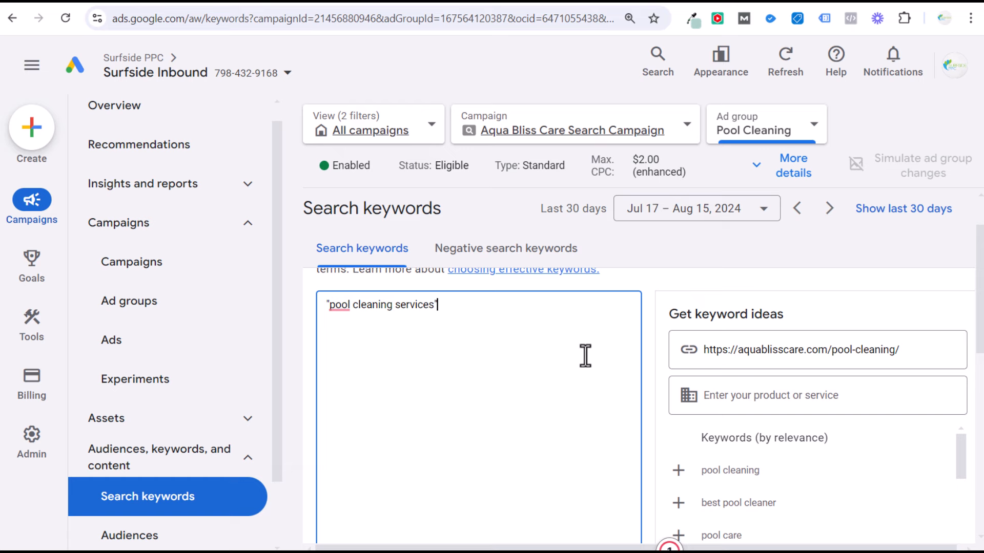
pyautogui.scroll(-3, 578, 344)
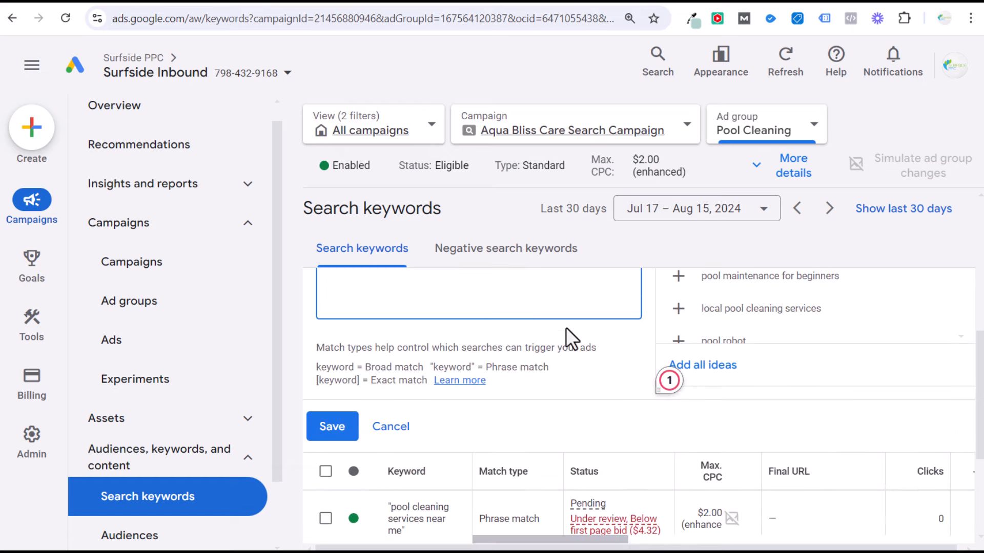
pyautogui.scroll(-1, 565, 328)
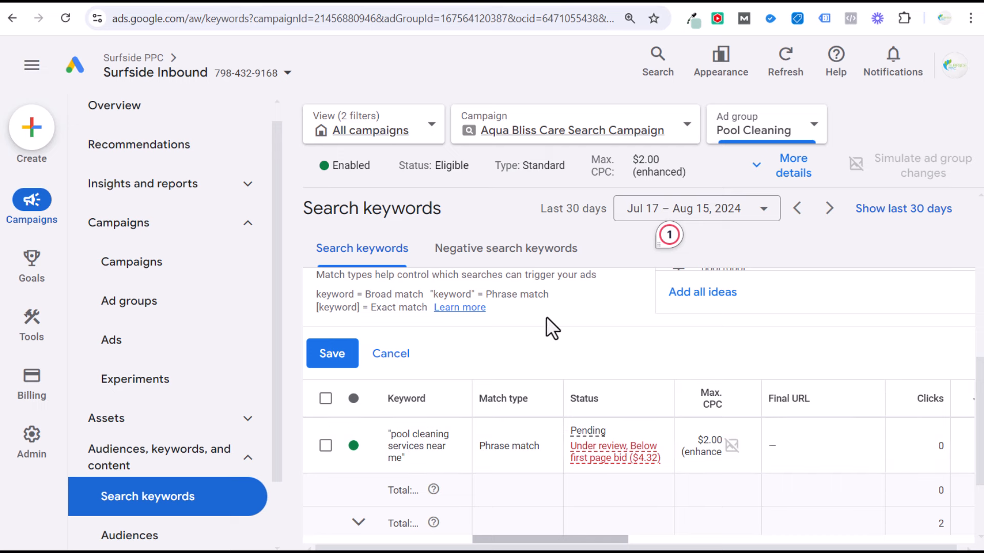
pyautogui.scroll(5, 548, 333)
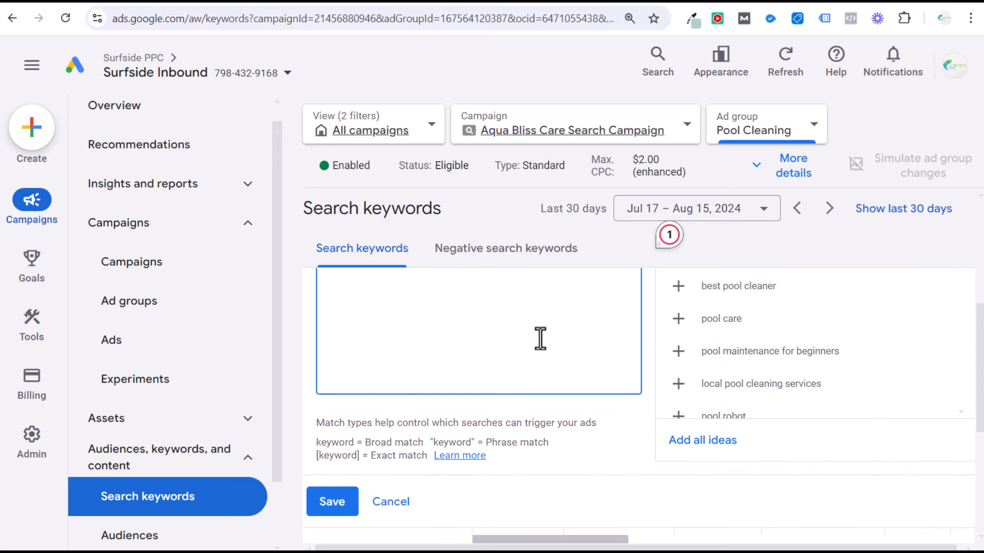
# - Change the ending of the phrase match keyword so that it reads "pool cleaning near me"
pyautogui.moveTo(475, 310); pyautogui.dragTo(321, 310)
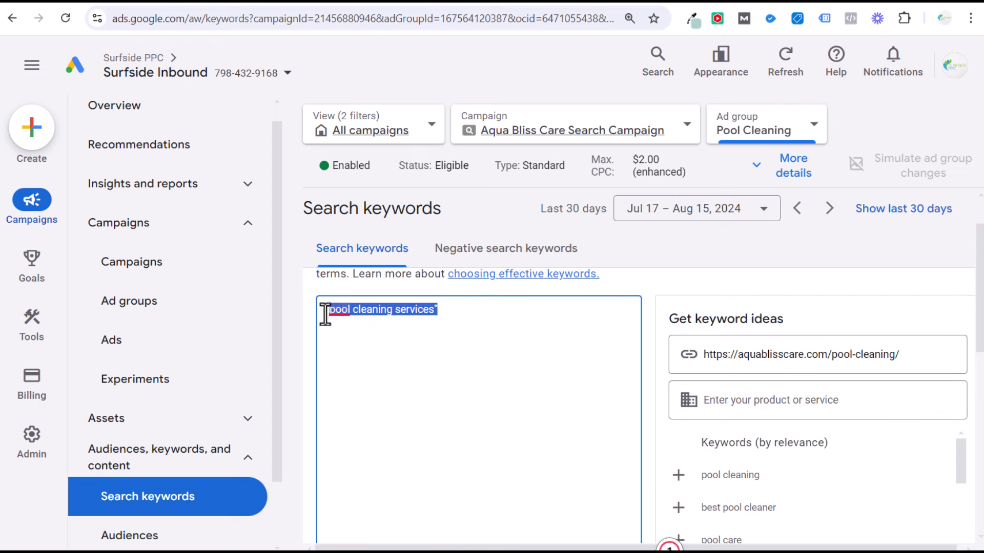
pyautogui.moveTo(463, 311); pyautogui.dragTo(395, 309)
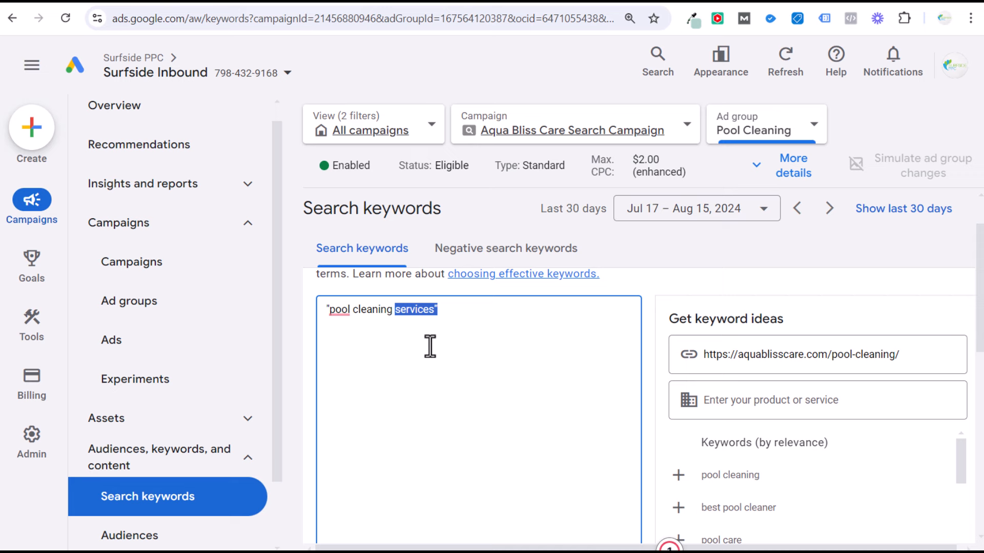
pyautogui.write('near me"')
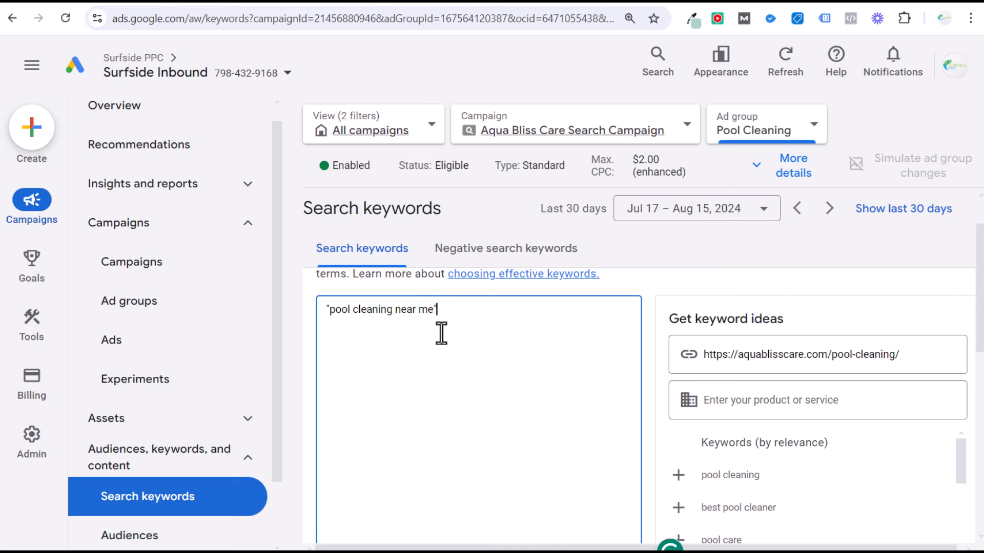
# - Add the suggested keyword local pool cleaning services to the list as the phrase match keyword "local pool cleaning services"
pyautogui.scroll(-2, 841, 471)
pyautogui.scroll(-2, 871, 520)
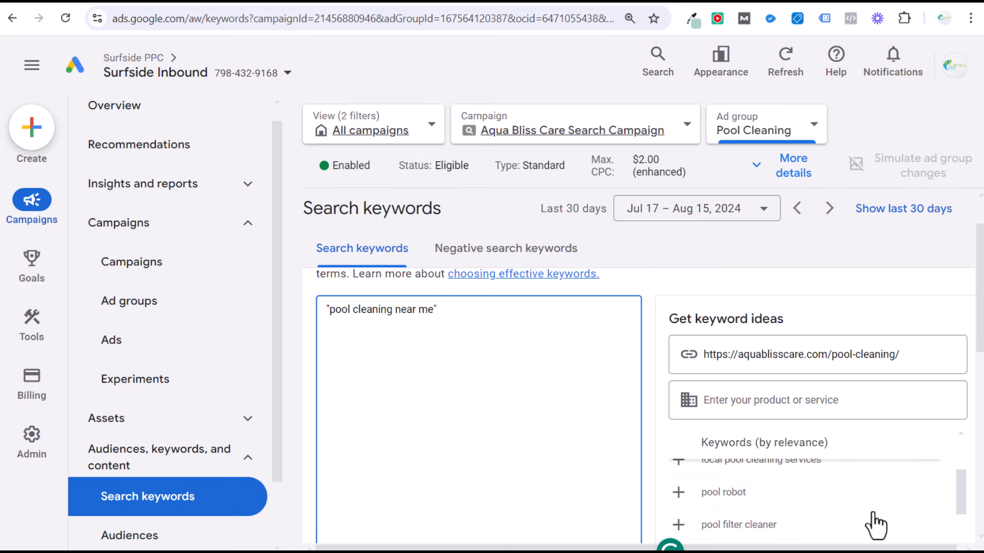
pyautogui.scroll(2, 866, 528)
pyautogui.click(678, 533)
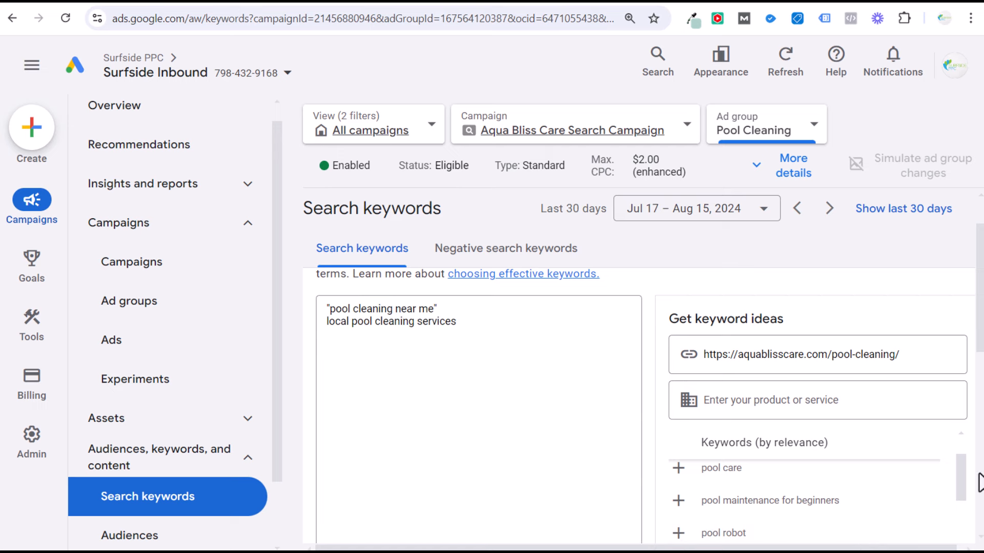
pyautogui.click(469, 328)
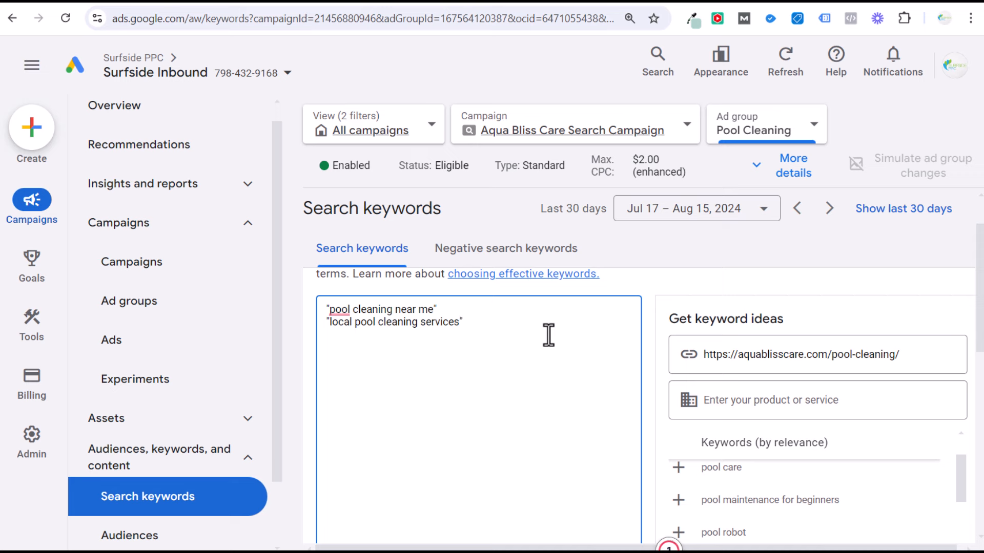
# - Enter the location keyword charleston pool cleaning services below the two phrase match keywords, separated by a blank line
pyautogui.write('charleston pol')
pyautogui.press('BackSpace')
pyautogui.write('ol cleaning ')
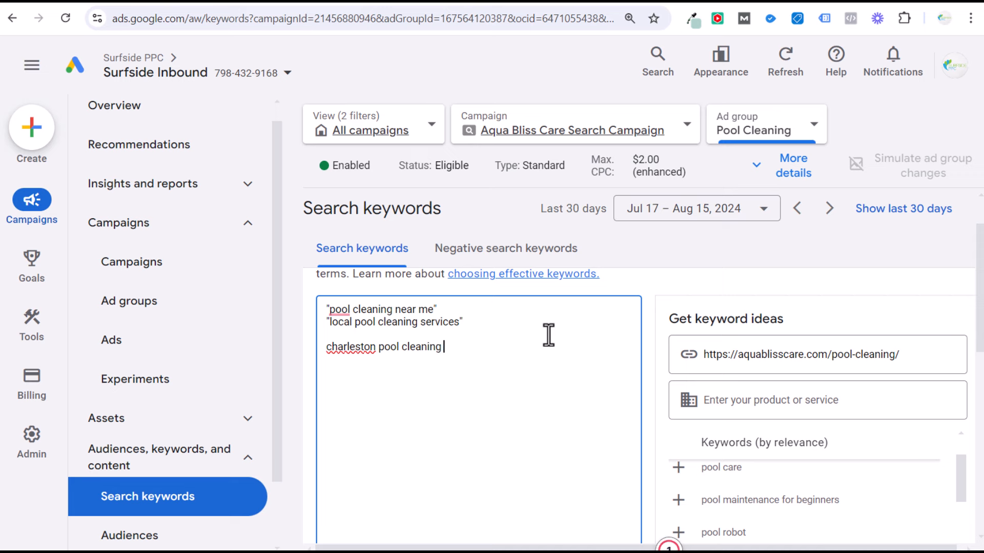
pyautogui.write('services')
pyautogui.press('Up')
pyautogui.press('Up')
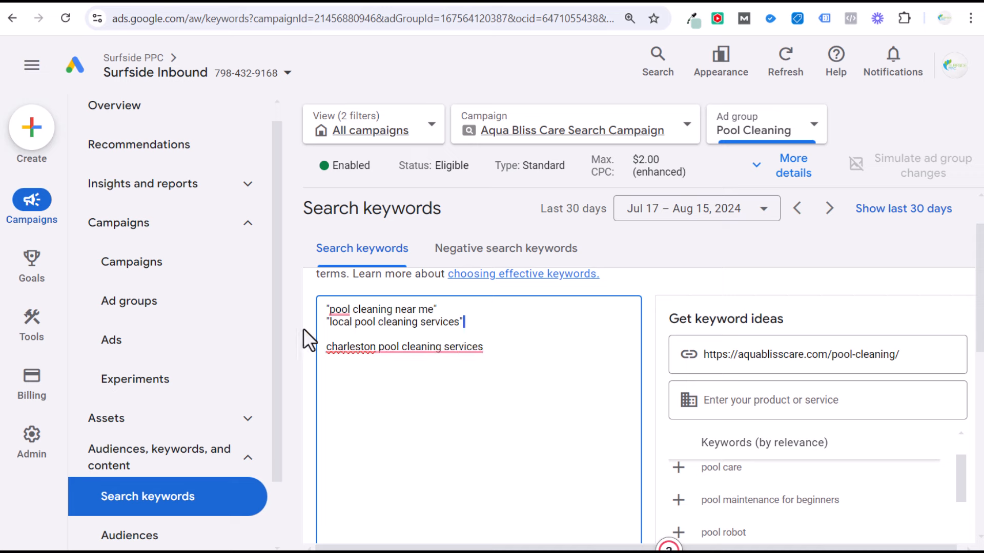
pyautogui.click(400, 324)
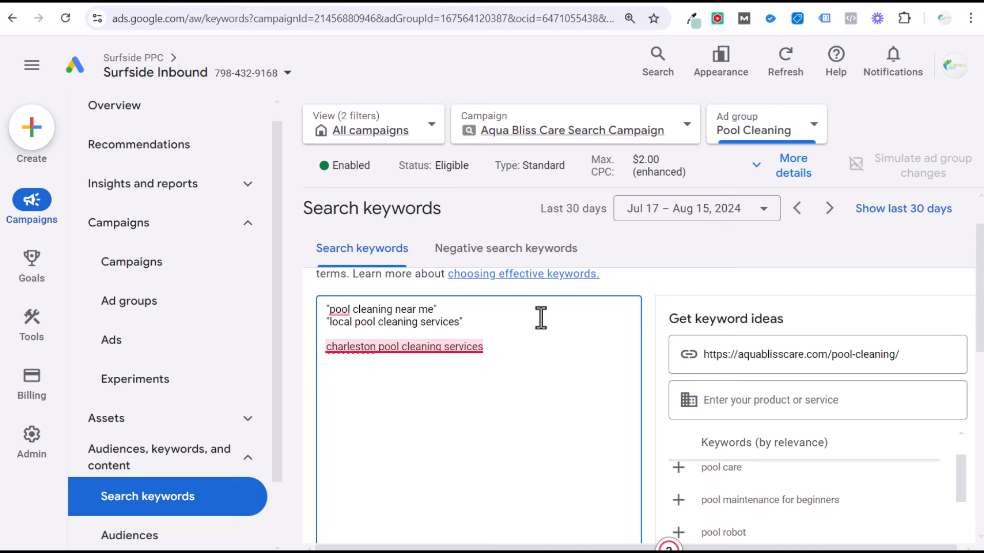
# - Delete the charleston pool cleaning services keyword from the list, keeping the two phrase match keywords
pyautogui.click(541, 349)
pyautogui.moveTo(559, 348); pyautogui.dragTo(253, 314)
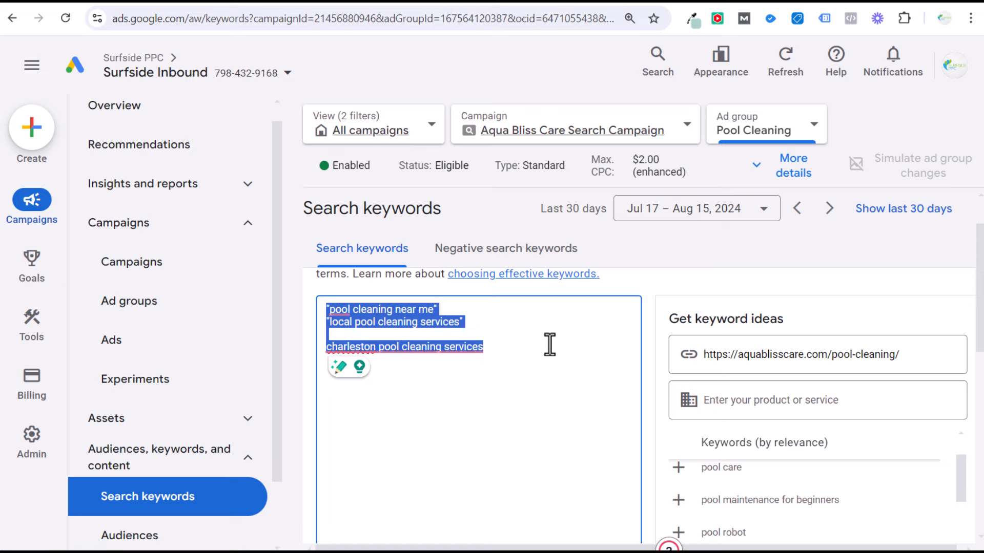
pyautogui.moveTo(563, 348); pyautogui.dragTo(325, 347)
pyautogui.press('BackSpace')
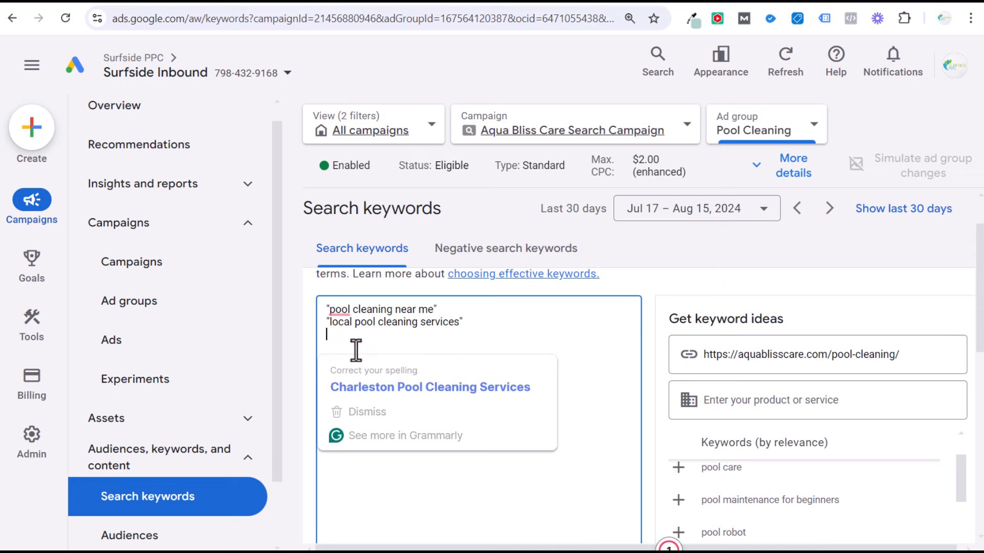
pyautogui.press('BackSpace')
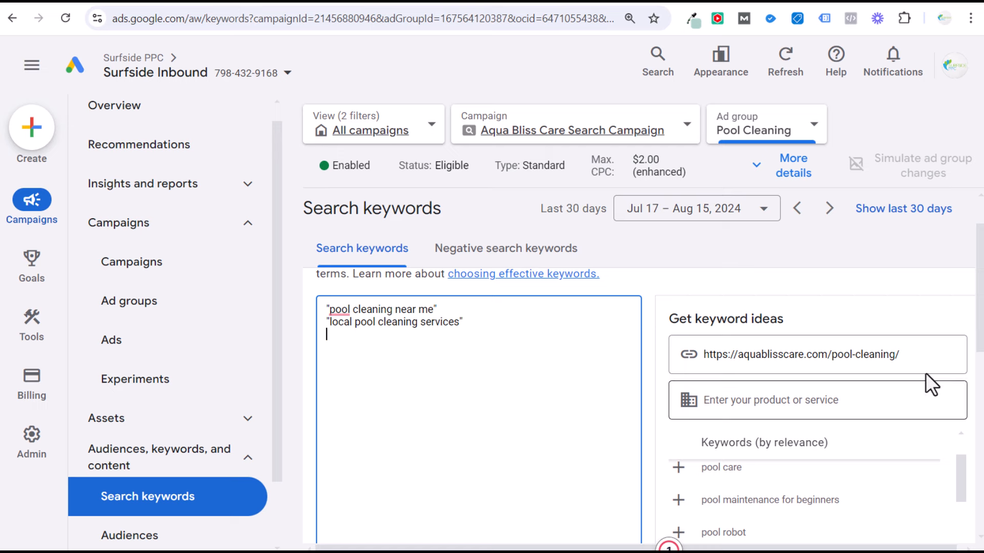
# - Add the suggested keyword residential pool cleaning services to the keyword list
pyautogui.scroll(-1, 925, 379)
pyautogui.scroll(-1, 681, 522)
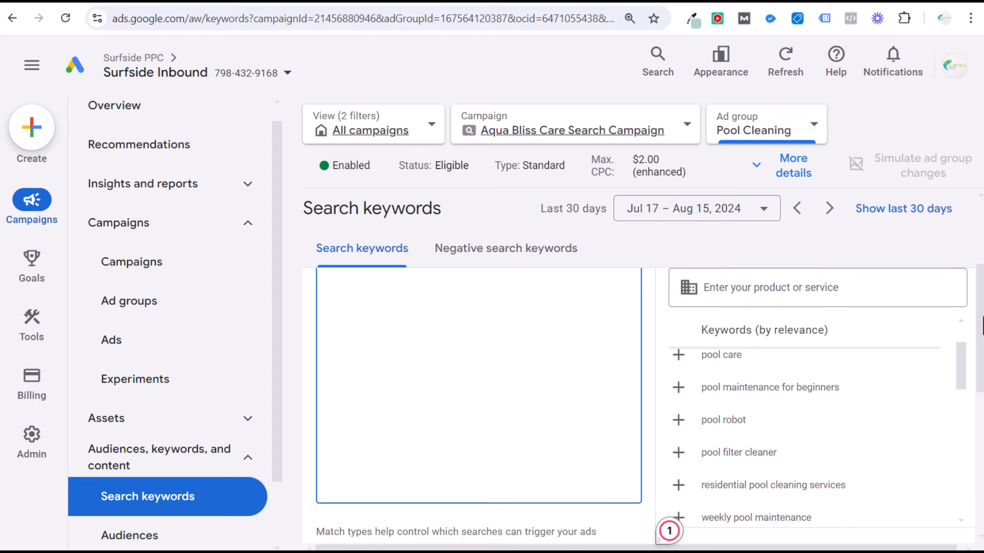
pyautogui.click(678, 455)
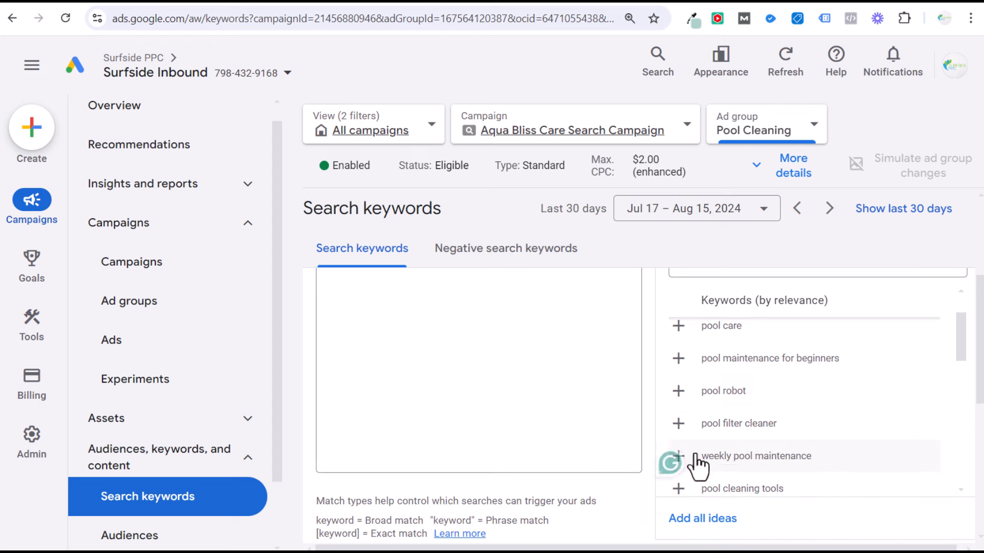
# - Check the services offered on the Aqua Bliss Care website, and add the suggested keyword pool cleaning services in my area to the list
pyautogui.scroll(-1, 825, 416)
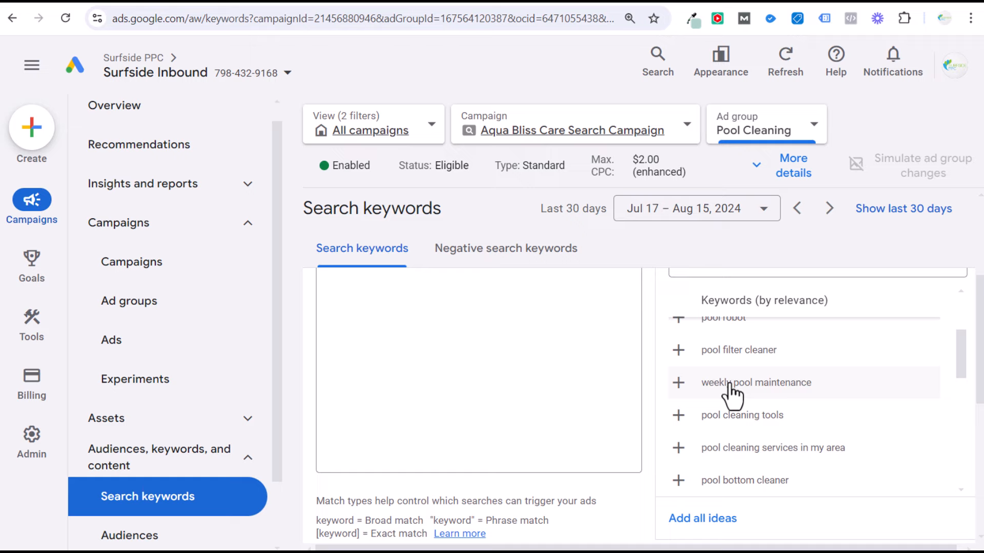
pyautogui.click(236, 2)
pyautogui.scroll(5, 385, 202)
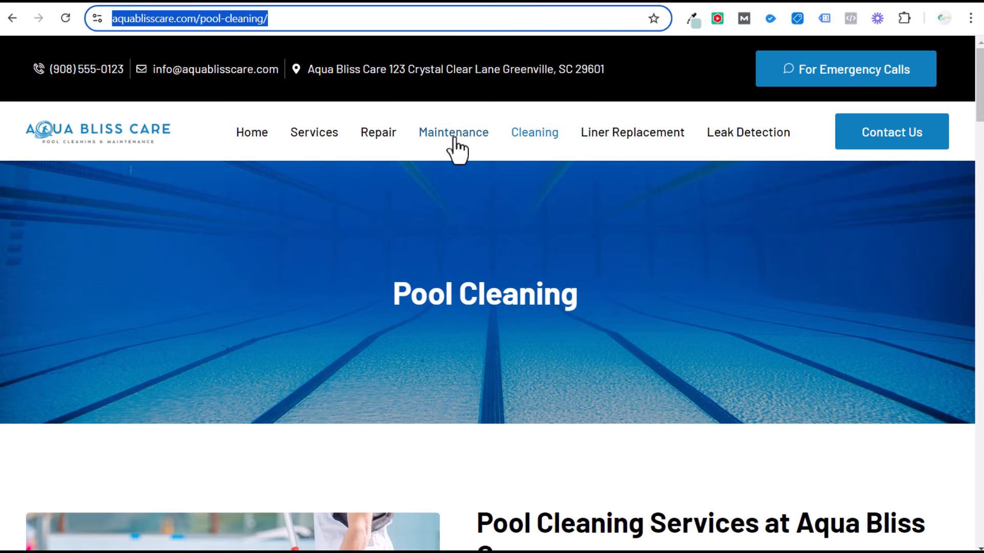
pyautogui.click(258, 3)
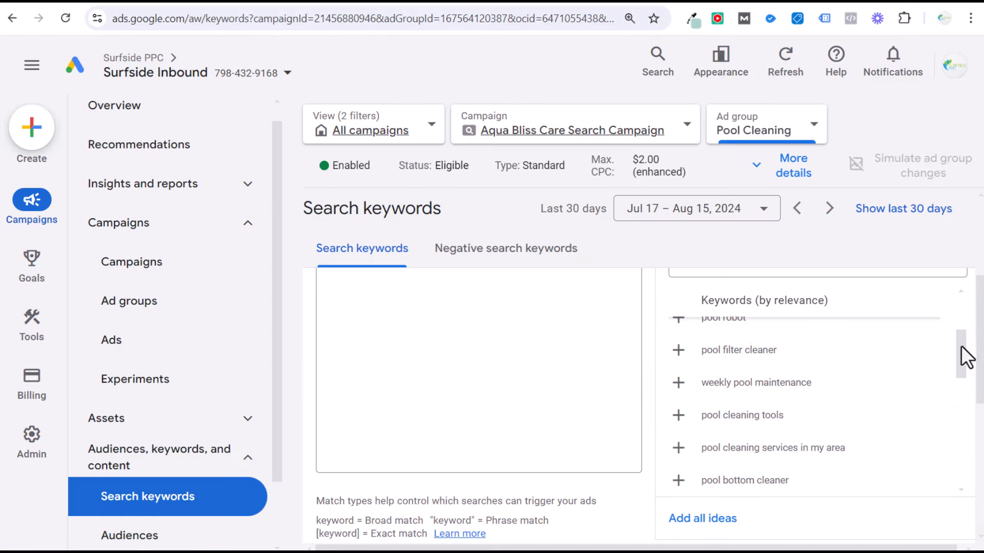
pyautogui.scroll(-1, 960, 345)
pyautogui.click(678, 408)
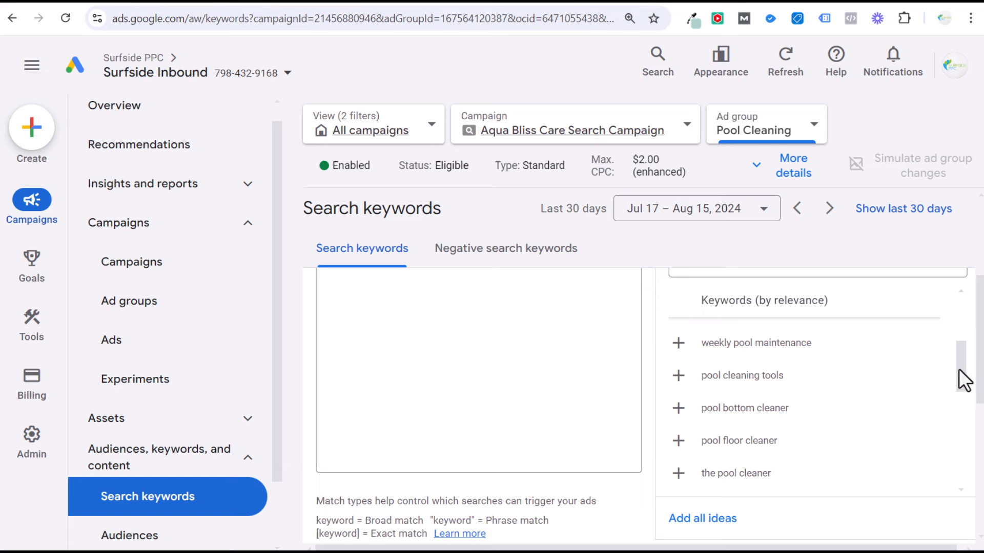
# - Turn residential pool cleaning services and pool cleaning services in my area into phrase match keywords by enclosing each in quotation marks
pyautogui.scroll(-5, 958, 378)
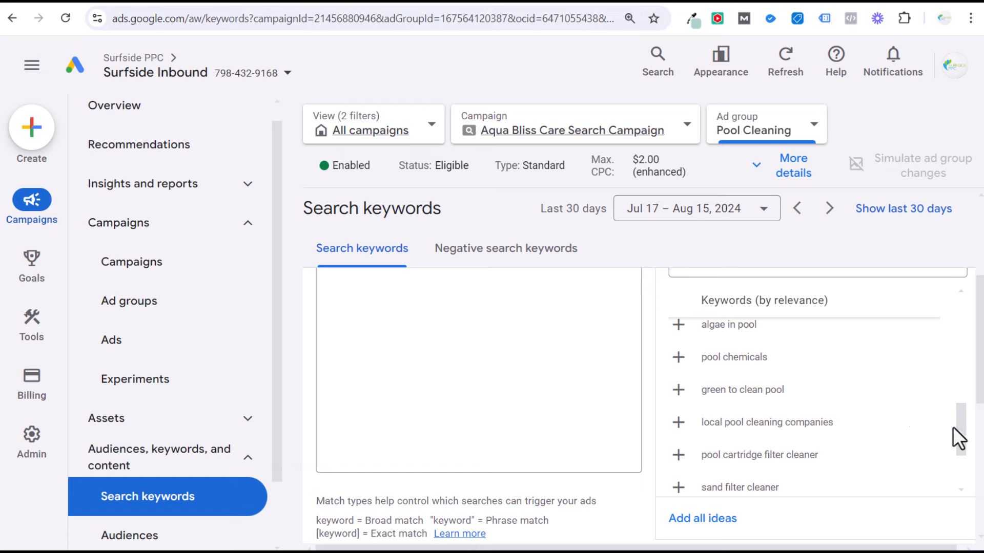
pyautogui.scroll(3, 571, 345)
pyautogui.click(517, 348)
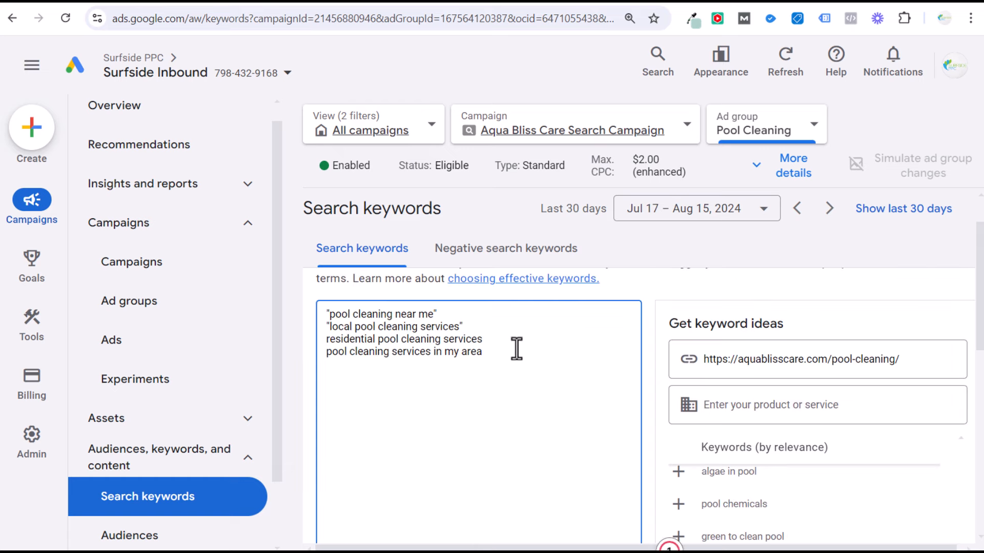
pyautogui.click(508, 339)
pyautogui.click(330, 341)
pyautogui.write('"')
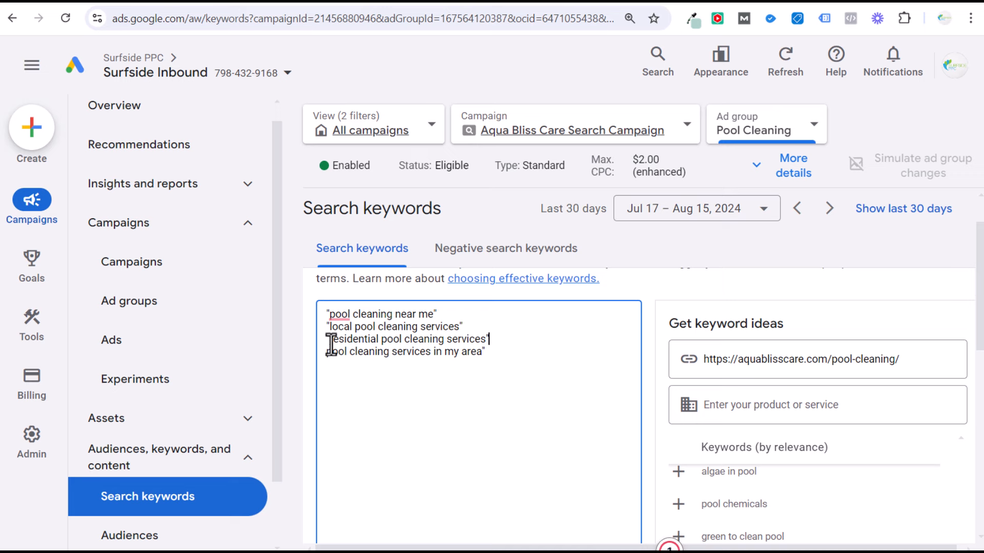
pyautogui.click(331, 346)
pyautogui.write('"')
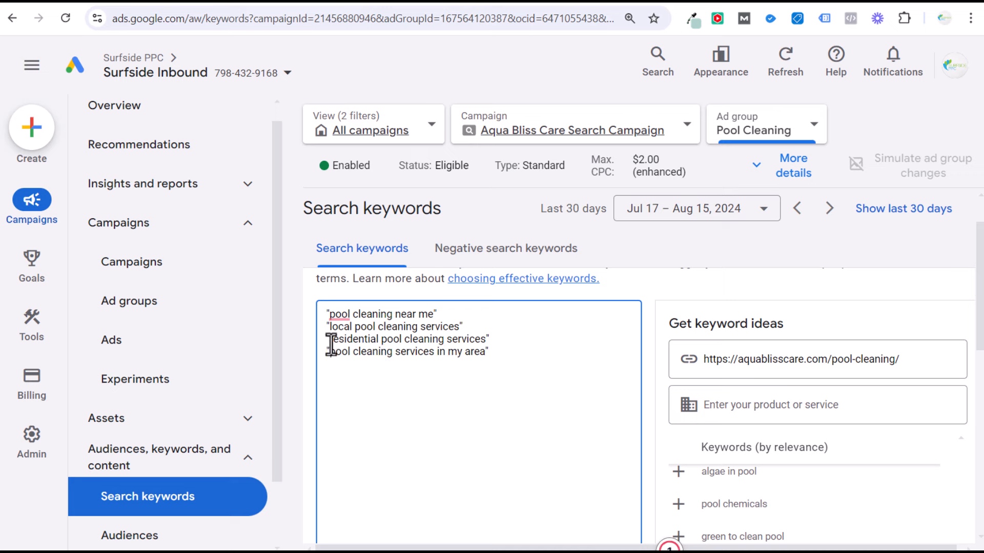
# - Add the phrase match keywords "pool cleaning services myrtle beach" and "pool cleaning services charleston", and save the keyword list
pyautogui.click(596, 354)
pyautogui.write('"pool cleaning services myrtle be')
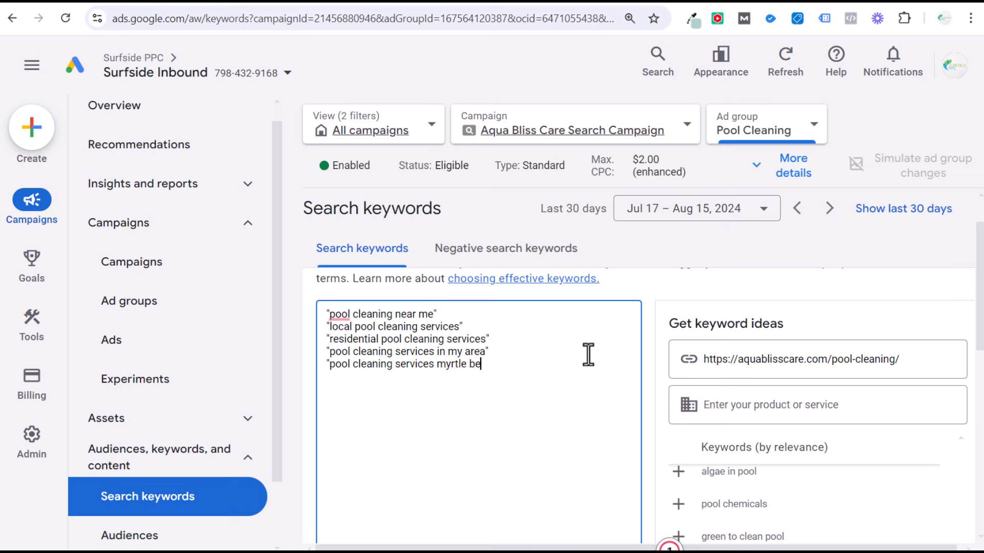
pyautogui.write('ach" "pool cleaning services charleston')
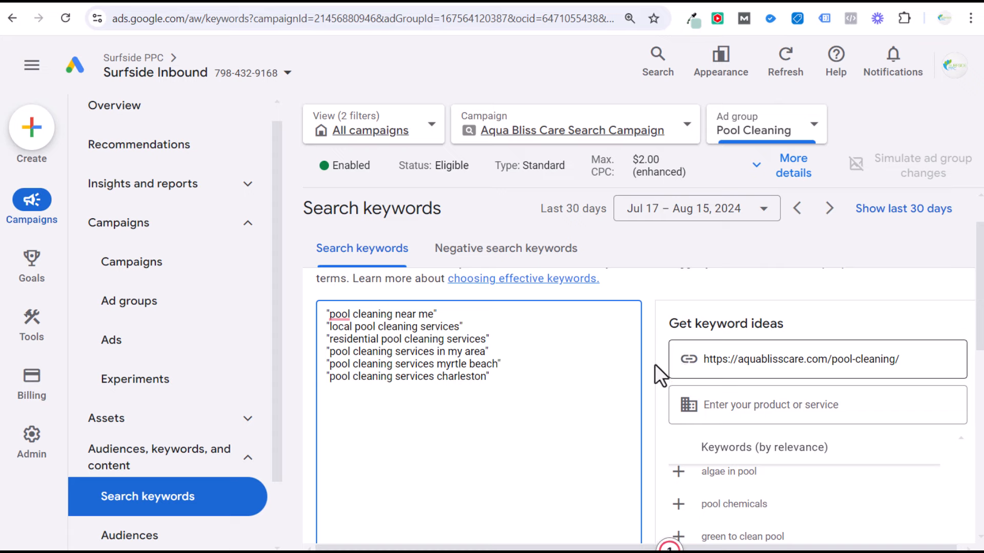
pyautogui.scroll(-6, 369, 481)
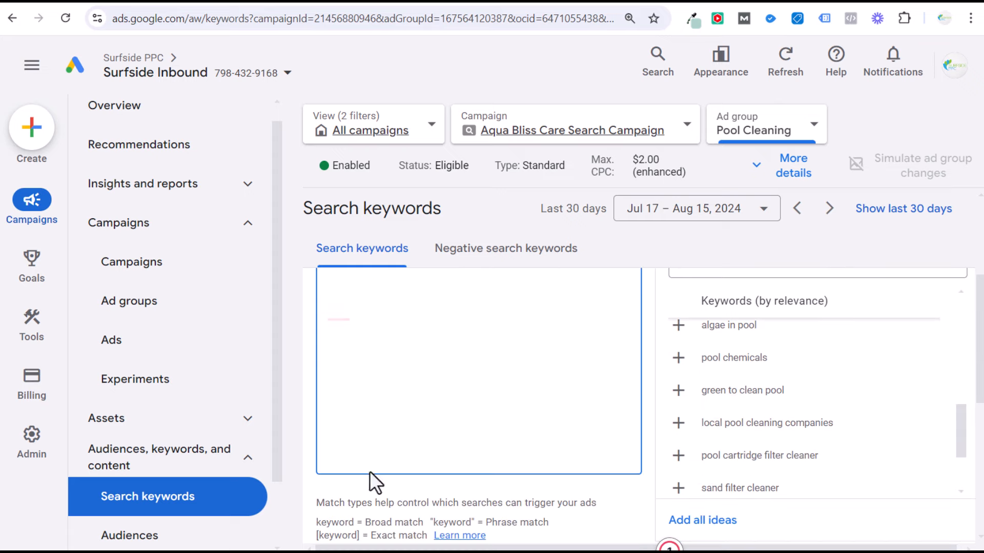
pyautogui.click(332, 435)
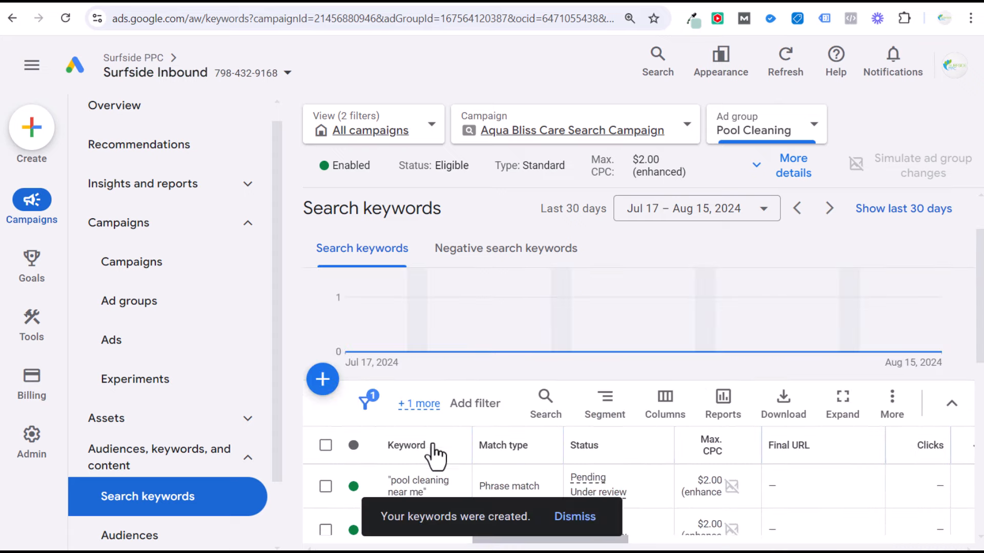
# - Check the status of the Myrtle Beach keyword and shorten it to "pool cleaning myrtle beach", keeping phrase match
pyautogui.scroll(-5, 433, 455)
pyautogui.scroll(-3, 641, 419)
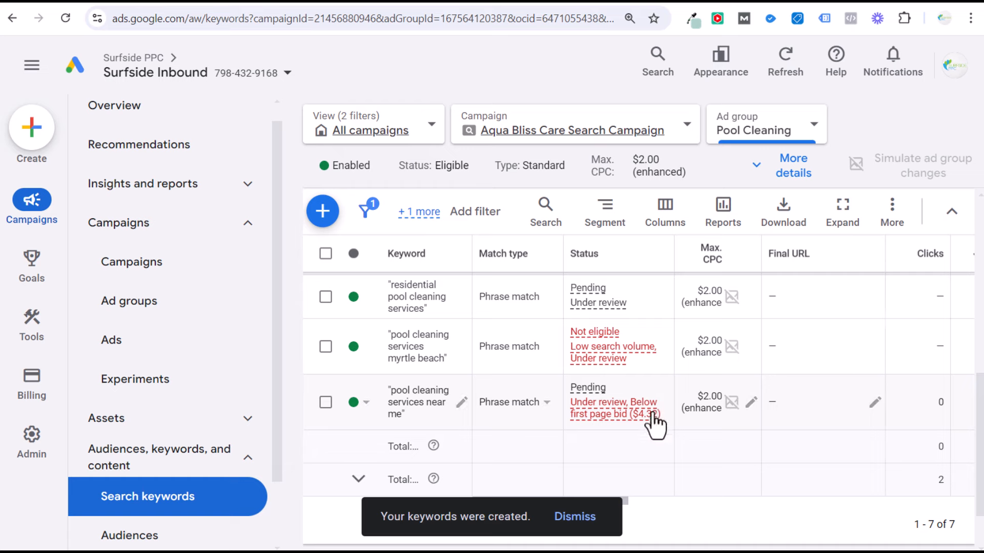
pyautogui.moveTo(579, 361)
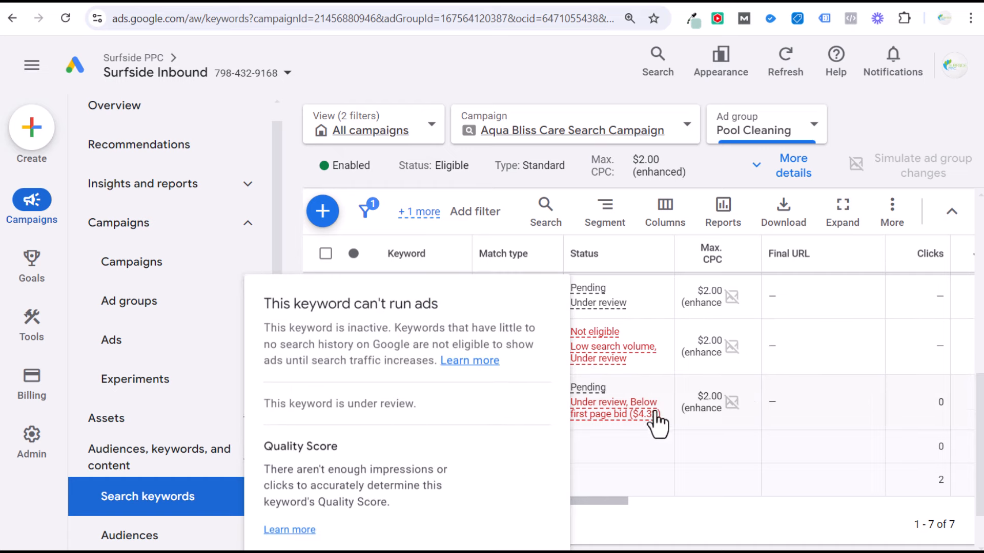
pyautogui.click(462, 348)
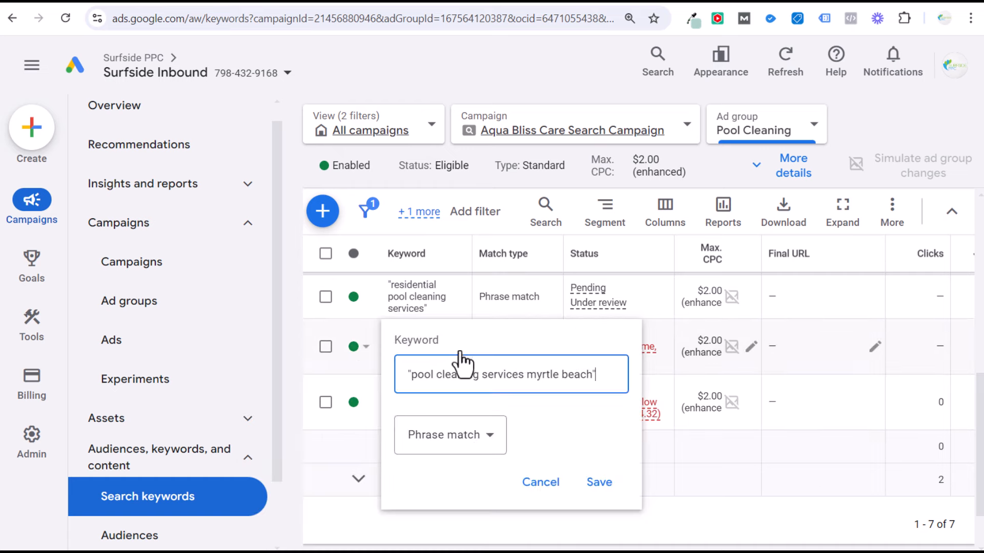
pyautogui.doubleClick(505, 378)
pyautogui.press('BackSpace')
pyautogui.click(600, 483)
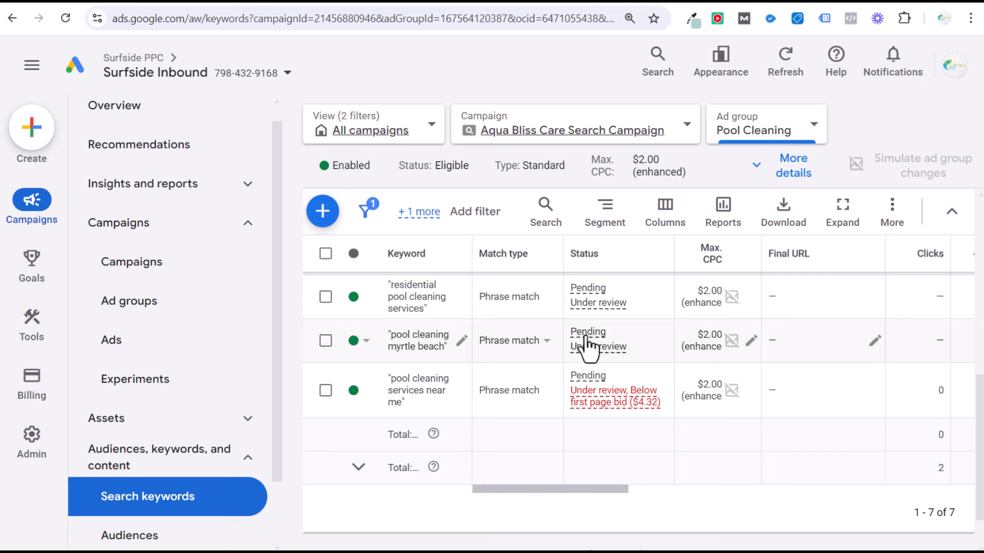
# - Review the match types and statuses of the keywords in the Pool Cleaning ad group, including the first page bid notice
pyautogui.moveTo(583, 336)
pyautogui.scroll(5, 560, 340)
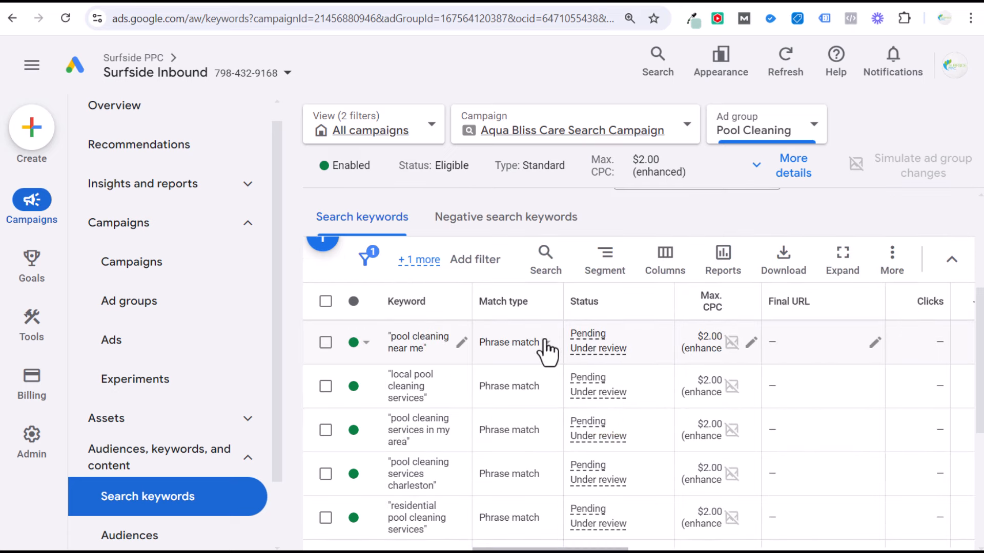
pyautogui.scroll(-3, 545, 340)
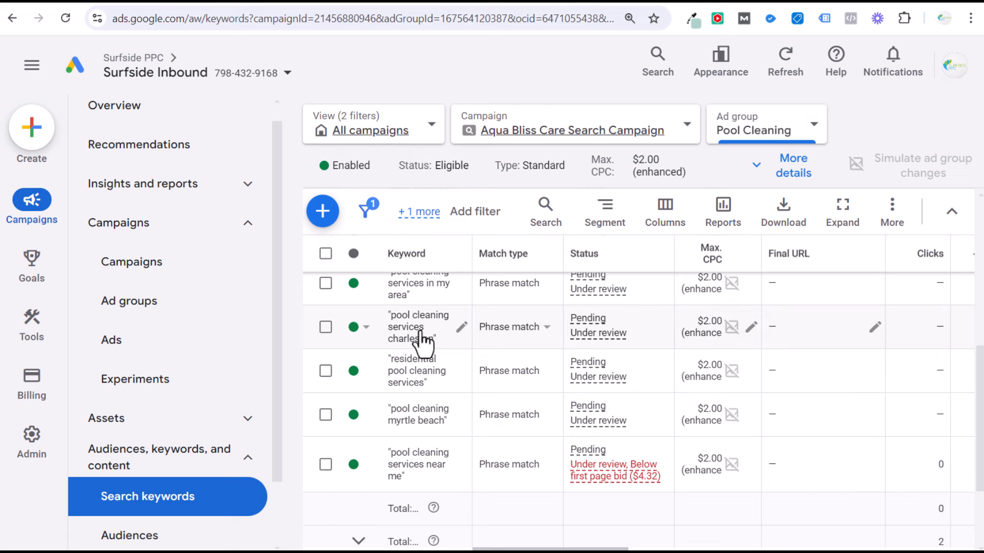
pyautogui.scroll(1, 439, 362)
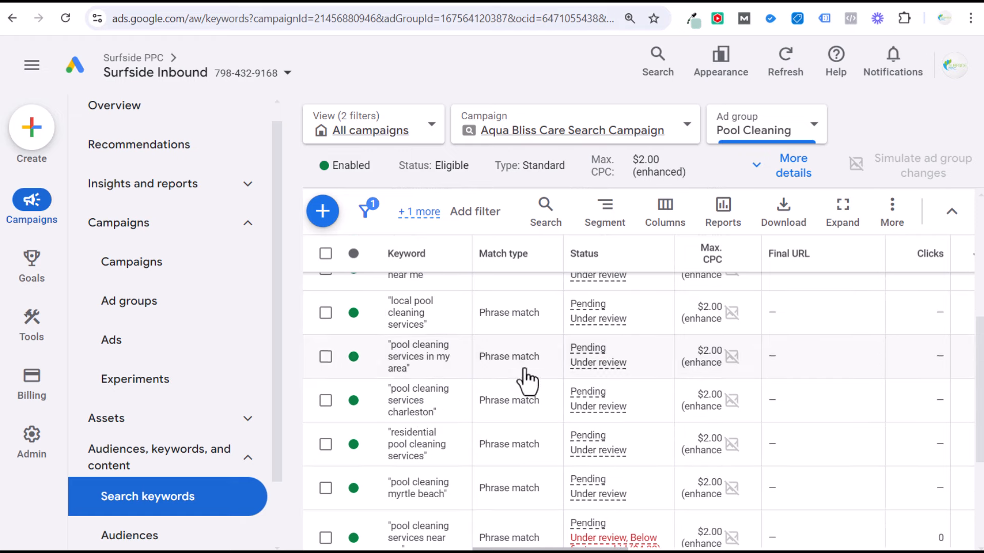
pyautogui.scroll(-2, 617, 461)
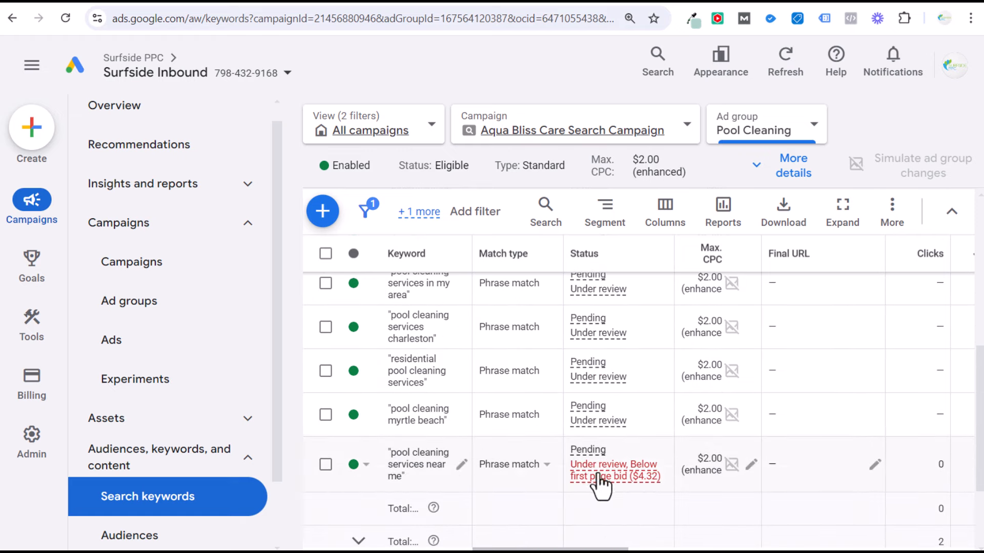
pyautogui.moveTo(598, 480)
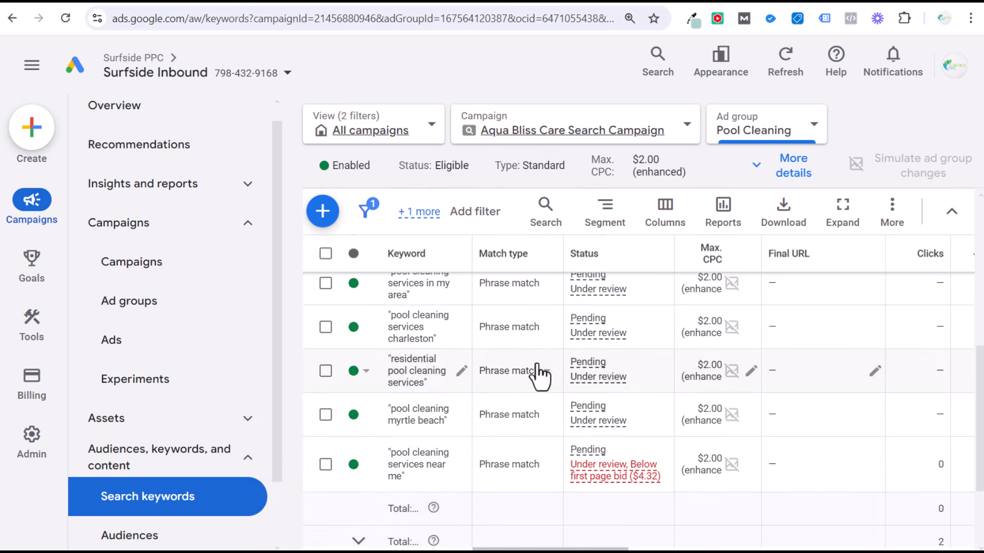
# - Open the ads view and switch it from the Pool Cleaning ad group to Pool Cleaning Charleston
pyautogui.click(170, 346)
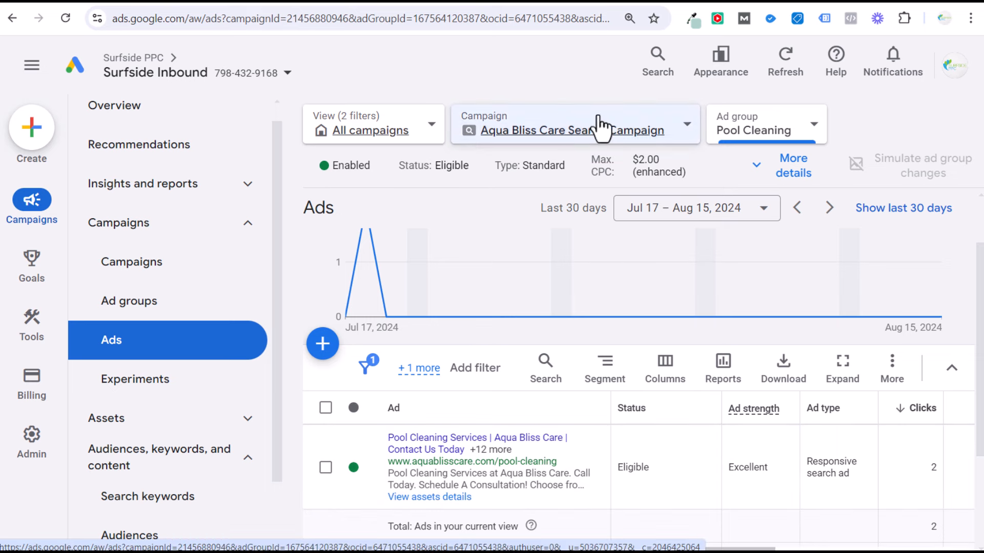
pyautogui.click(799, 134)
pyautogui.scroll(-2, 582, 290)
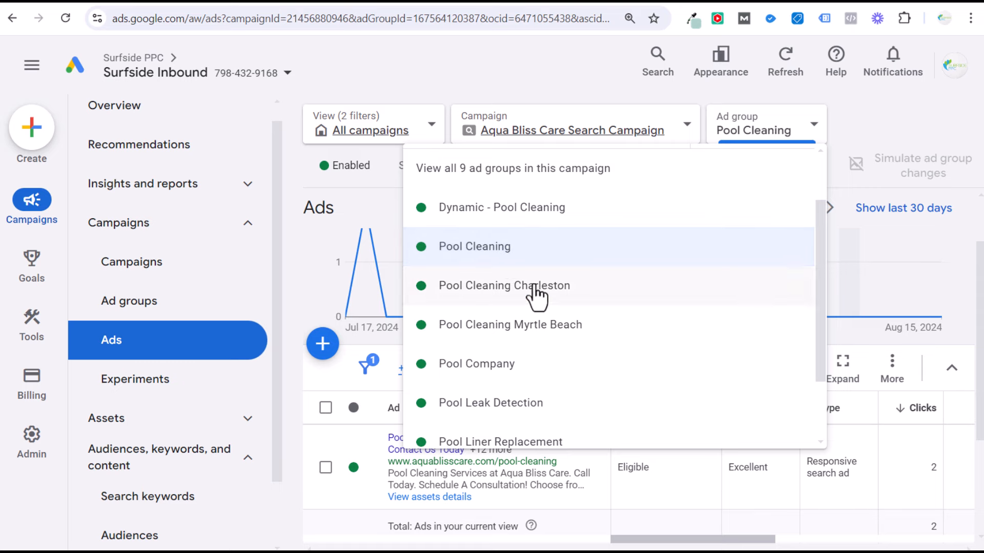
pyautogui.click(556, 299)
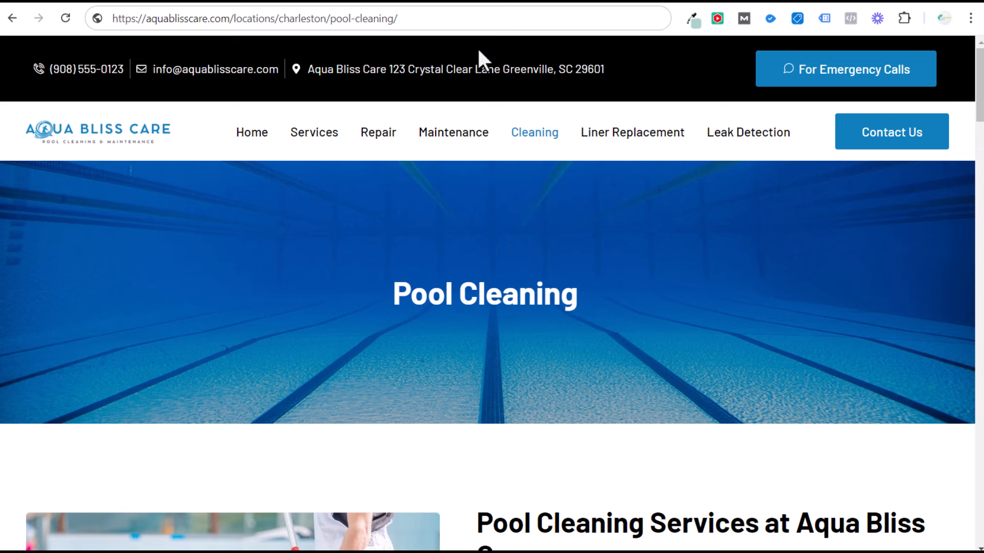
# - Examine the example Charleston landing page address aquablisscare.com/locations/charleston/pool-cleaning/ and the Pool Cleaning page, and return to Google Ads
pyautogui.click(461, 18)
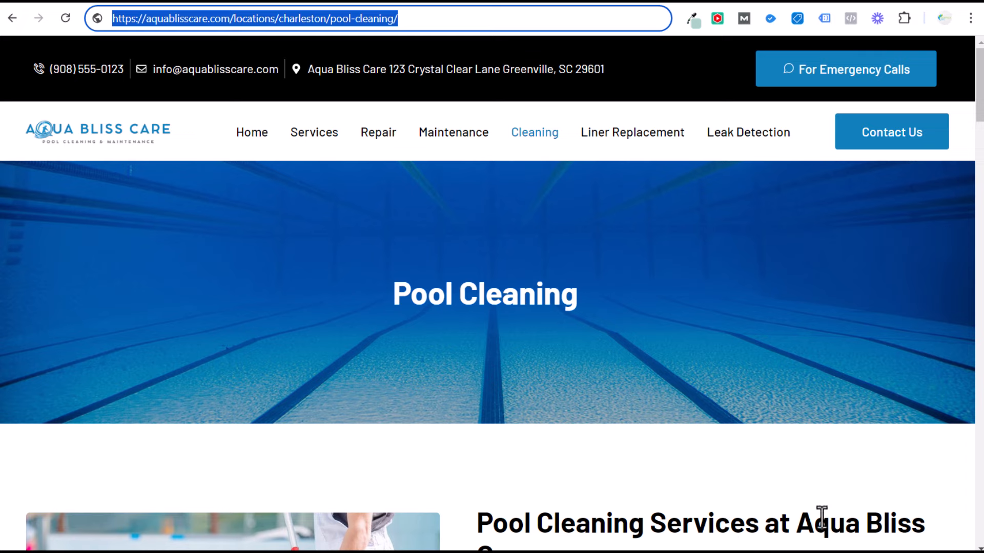
pyautogui.scroll(-2, 714, 265)
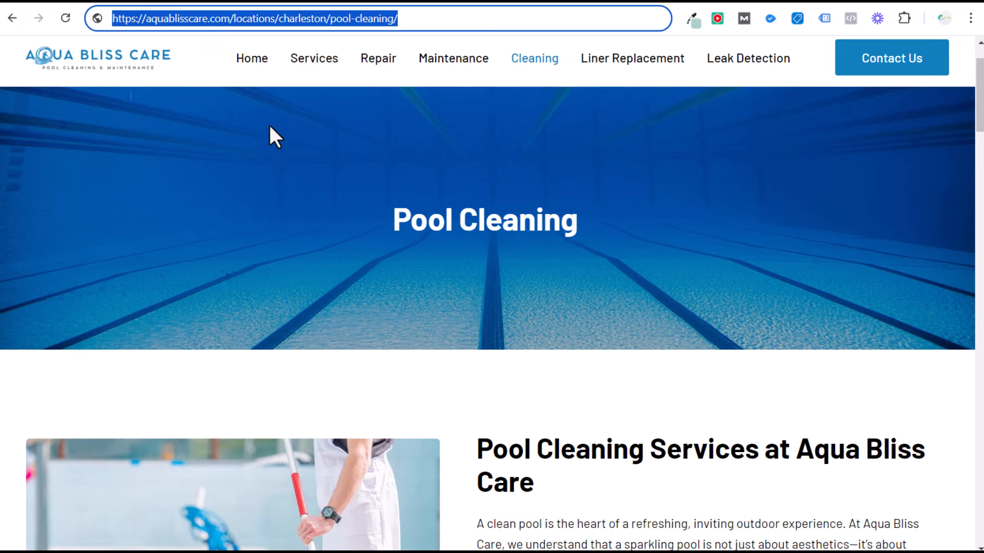
pyautogui.click(288, 2)
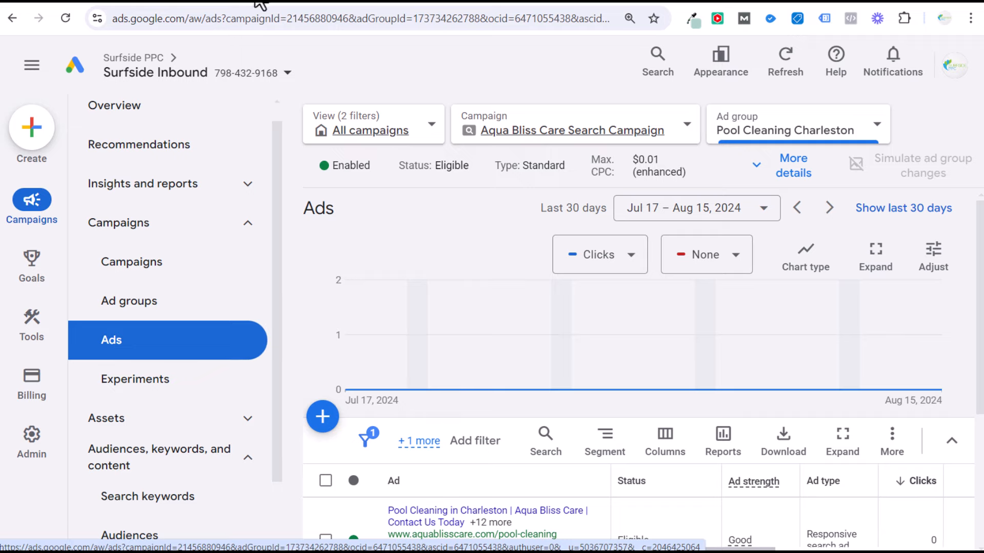
# - Look at the Surfside Inbound Patreon page and the Surfside Inbound Marketing Course 2024 video on YouTube
pyautogui.click(235, 1)
pyautogui.click(286, 3)
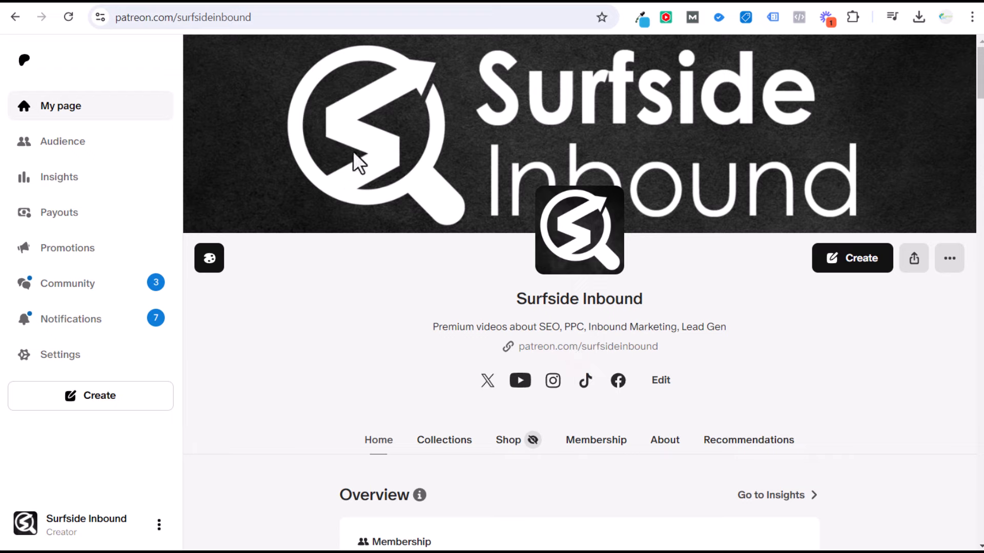
pyautogui.click(328, 2)
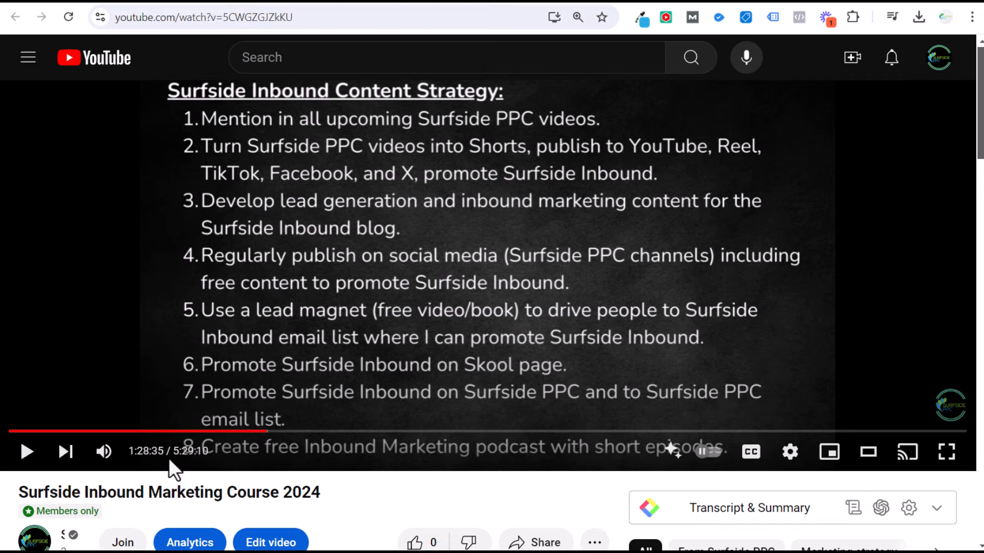
pyautogui.click(368, 5)
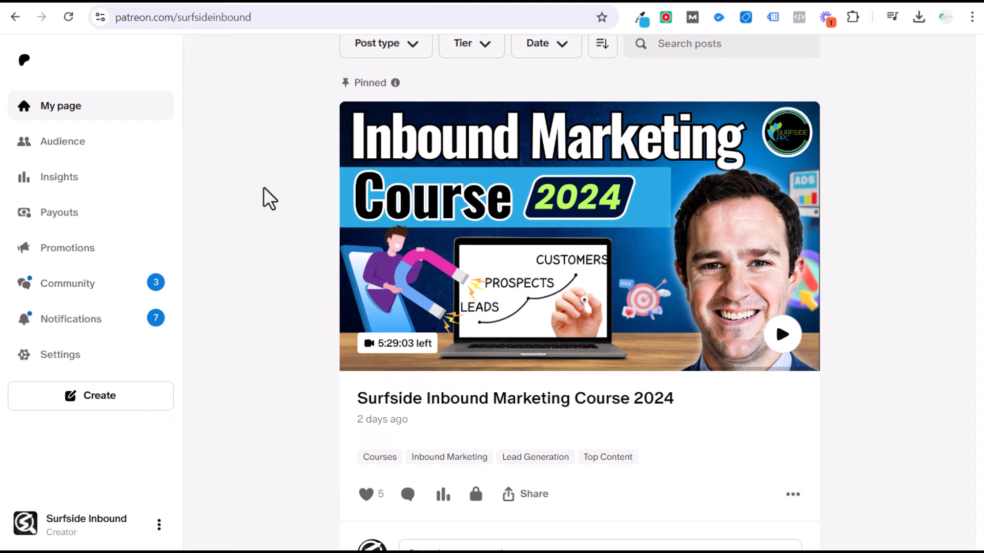
pyautogui.click(335, 5)
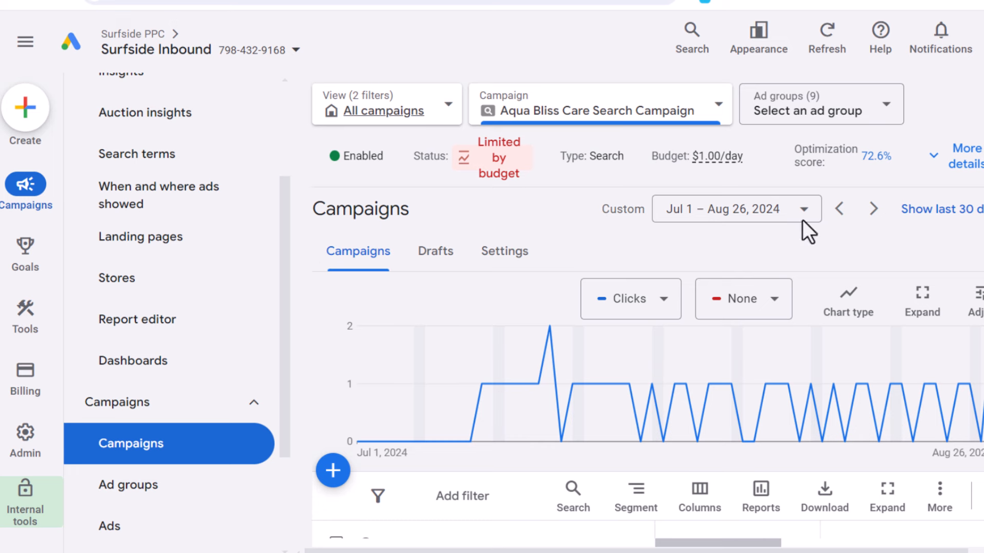
# - Open the ad groups of the Aqua Bliss Care Search Campaign in Google Ads
pyautogui.scroll(-3, 647, 404)
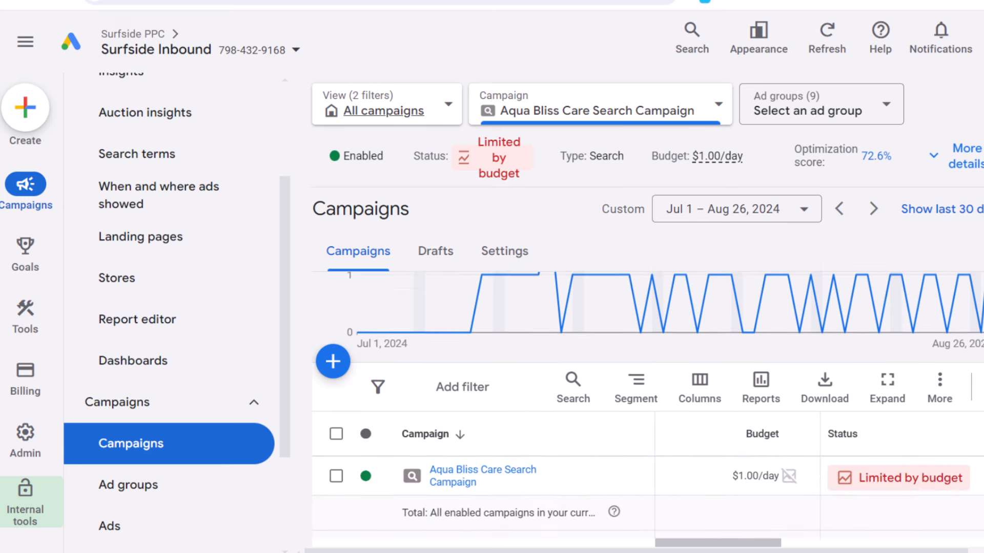
pyautogui.click(451, 416)
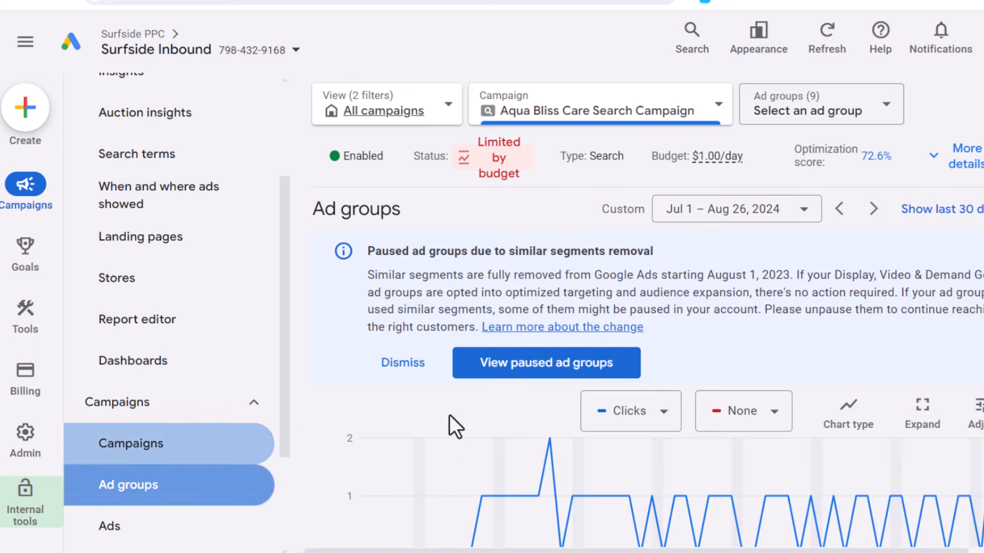
# - Dismiss the paused ad groups notice and open the Pool Cleaning ad group's search keywords to view their performance columns
pyautogui.click(395, 362)
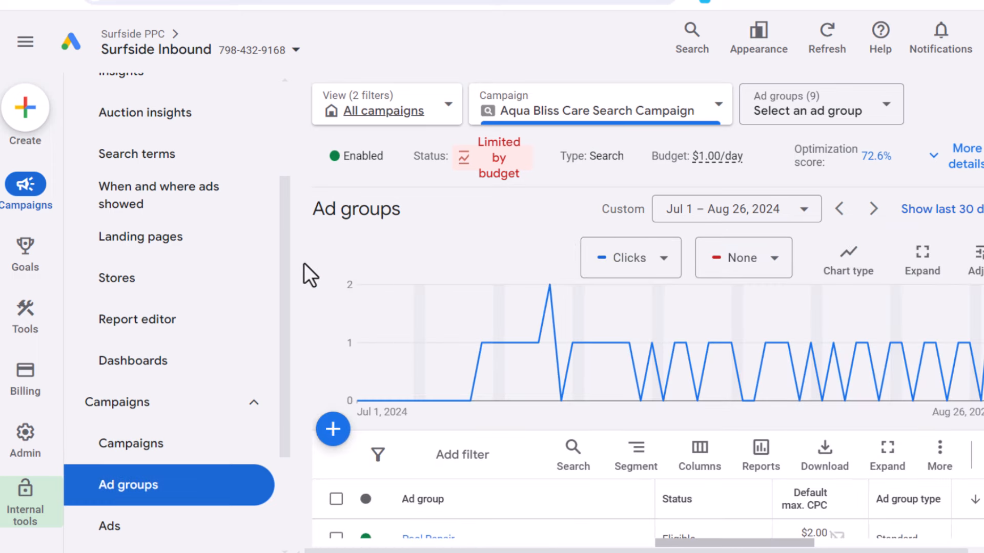
pyautogui.scroll(-3, 307, 272)
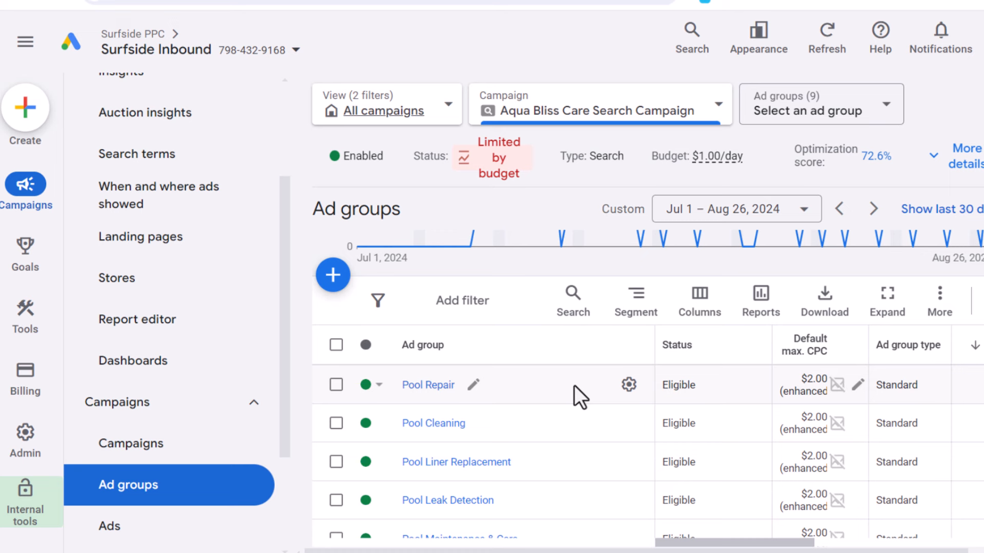
pyautogui.click(413, 425)
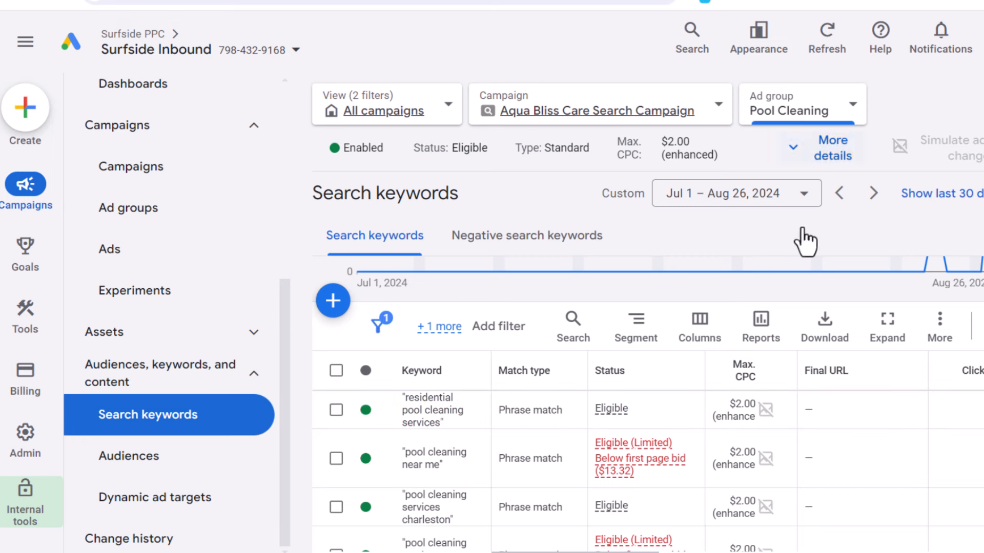
pyautogui.hscroll(5, 717, 461)
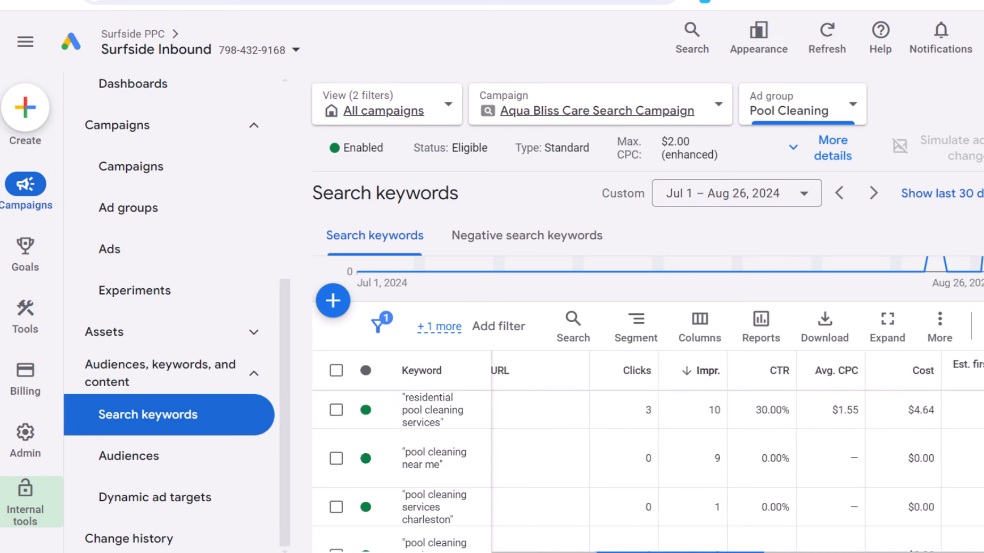
# - Go back up to the Aqua Bliss Care Search Campaign to list the search keywords of all its ad groups
pyautogui.scroll(3, 699, 402)
pyautogui.click(714, 205)
pyautogui.click(566, 208)
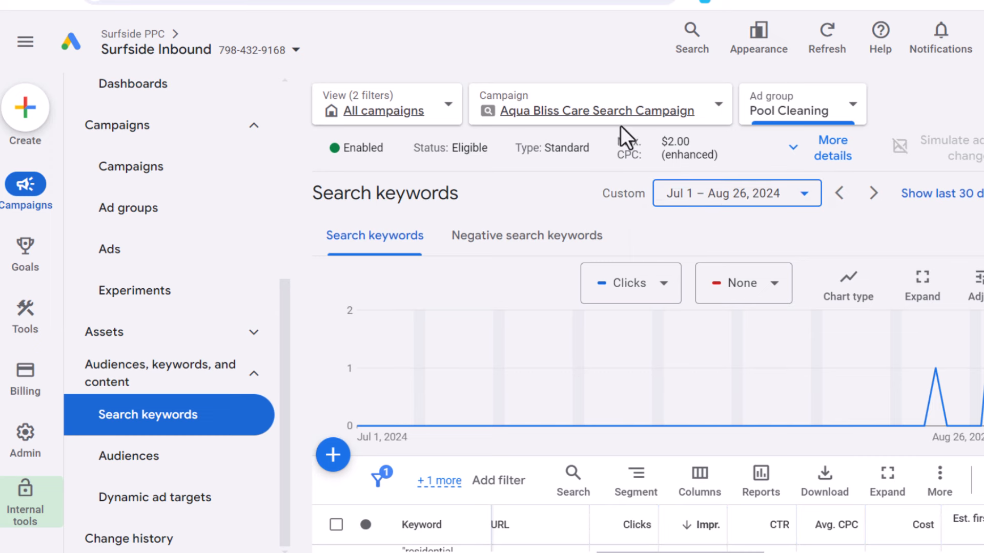
pyautogui.click(550, 111)
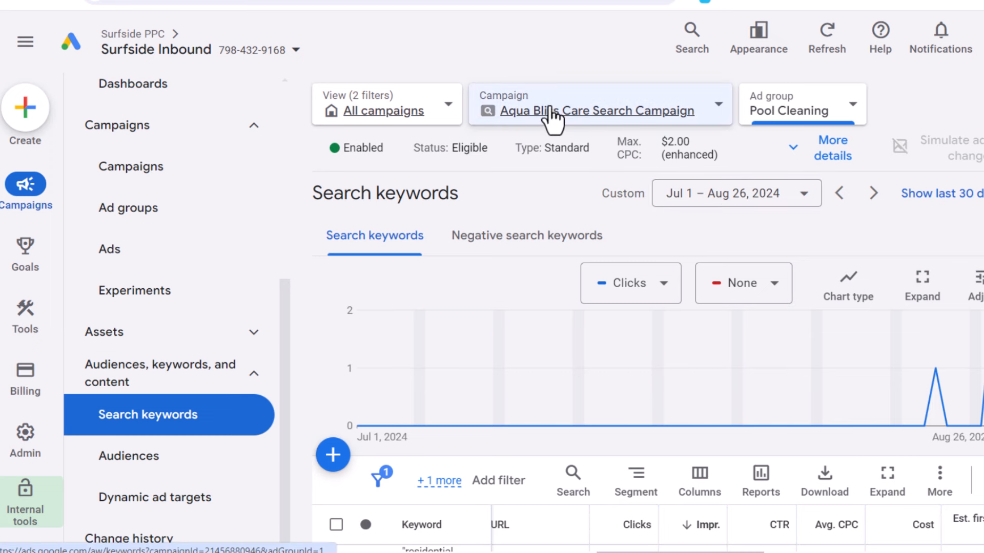
pyautogui.scroll(-3, 465, 338)
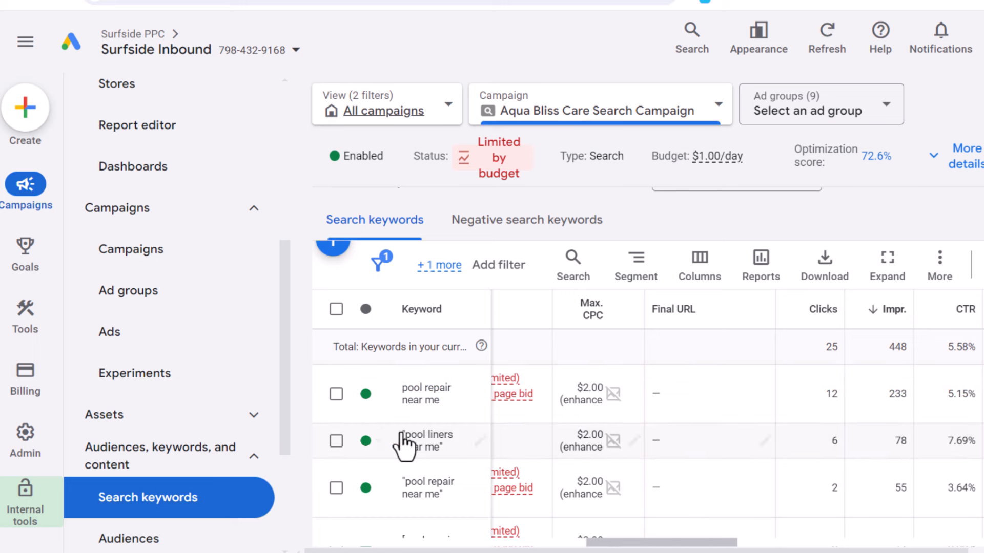
# - Select the phrase match keyword "pool repair near me" and open its search terms report
pyautogui.click(336, 488)
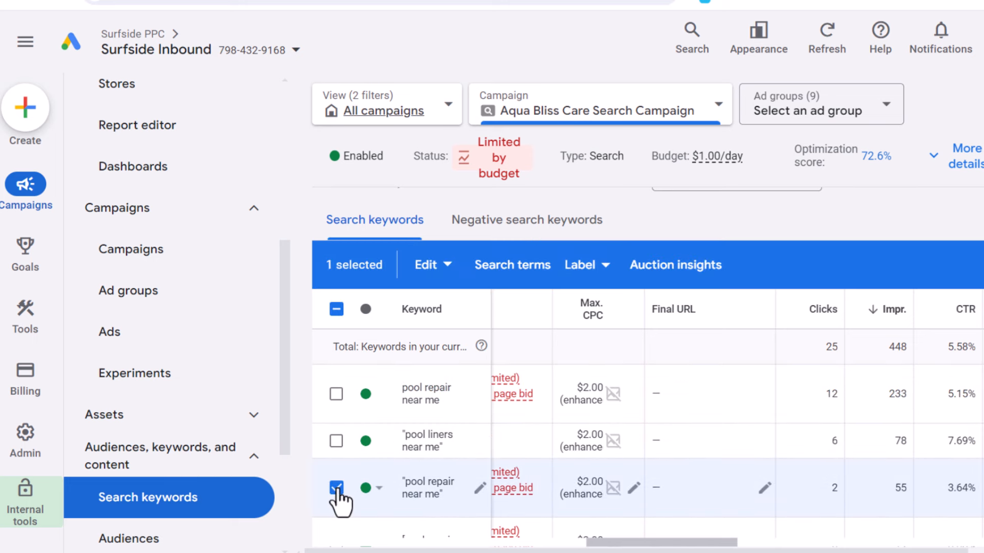
pyautogui.scroll(1, 435, 426)
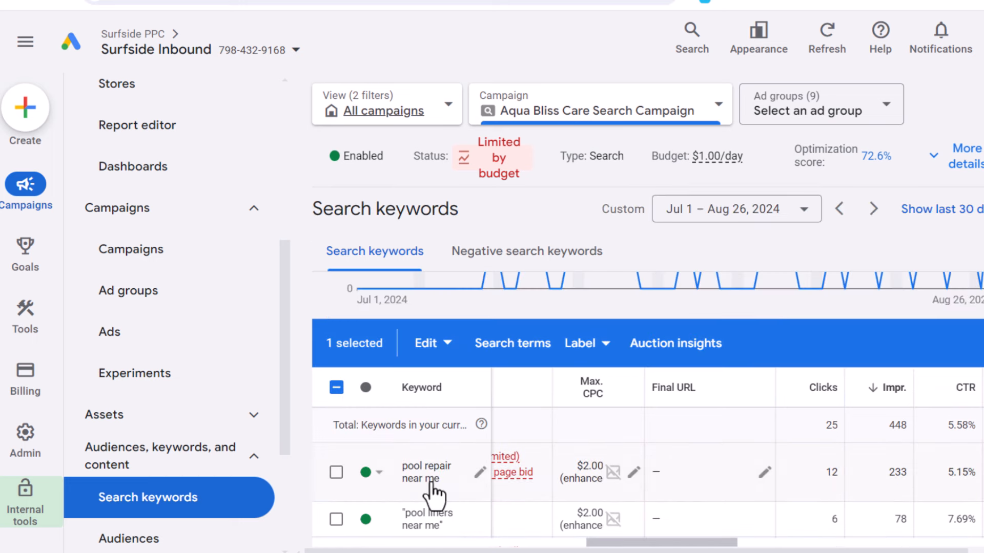
pyautogui.scroll(-1, 431, 487)
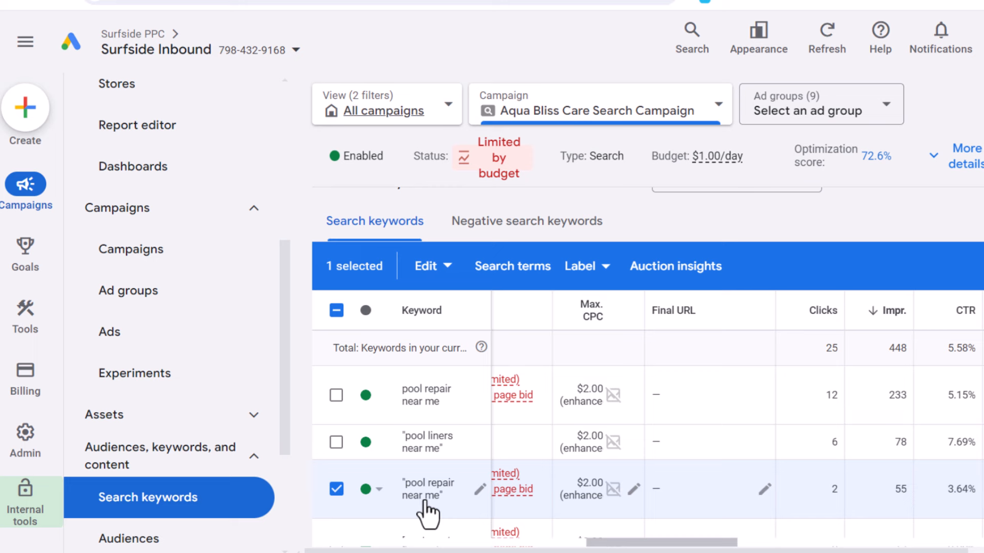
pyautogui.click(487, 268)
pyautogui.scroll(-5, 503, 408)
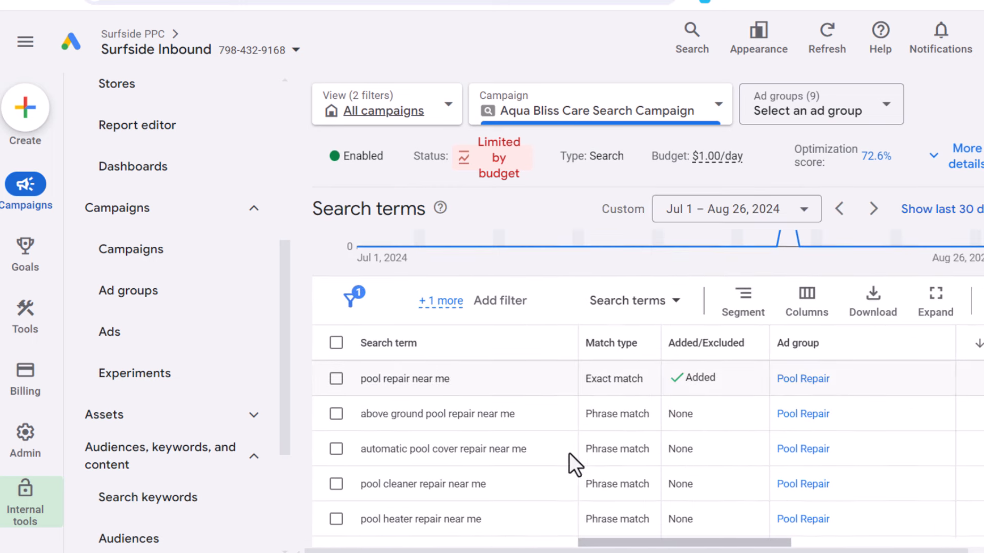
# - Look through the search terms list and check the match type of the term "pool repair near me"
pyautogui.scroll(-10, 482, 391)
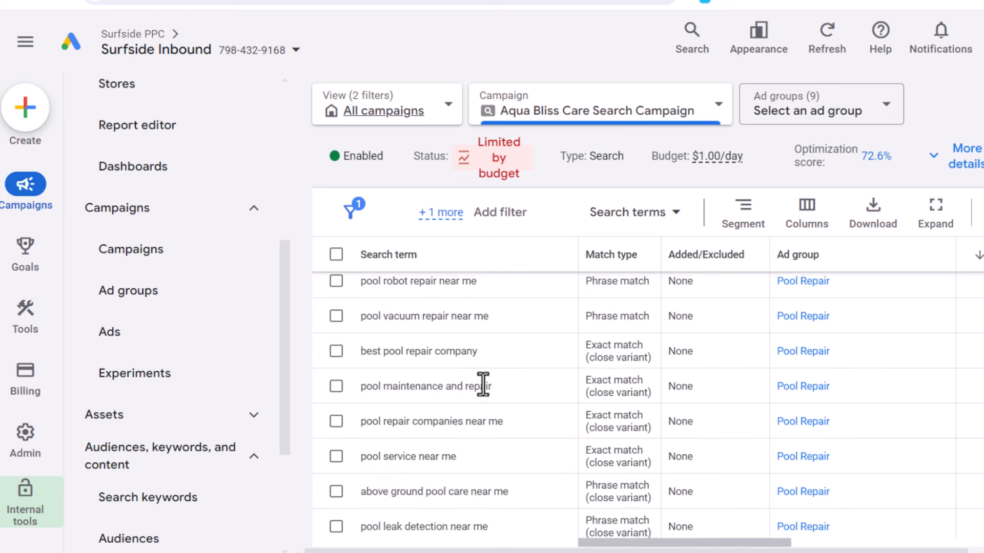
pyautogui.scroll(10, 487, 374)
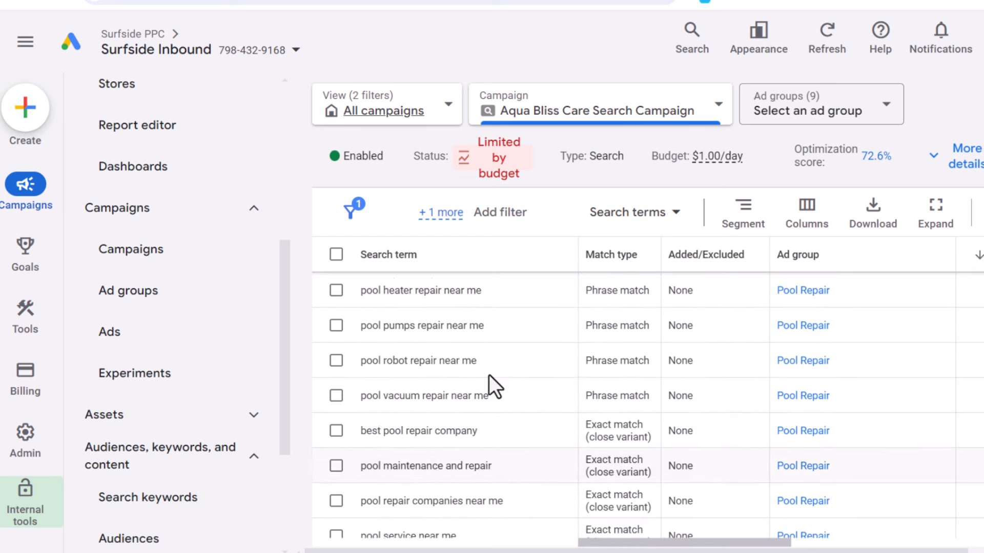
pyautogui.moveTo(451, 307); pyautogui.dragTo(362, 311)
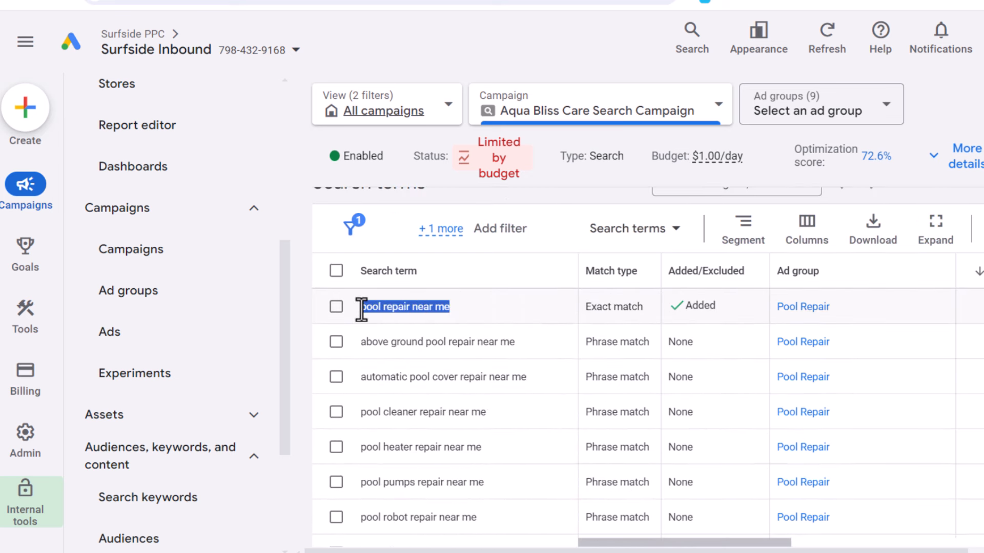
pyautogui.click(500, 303)
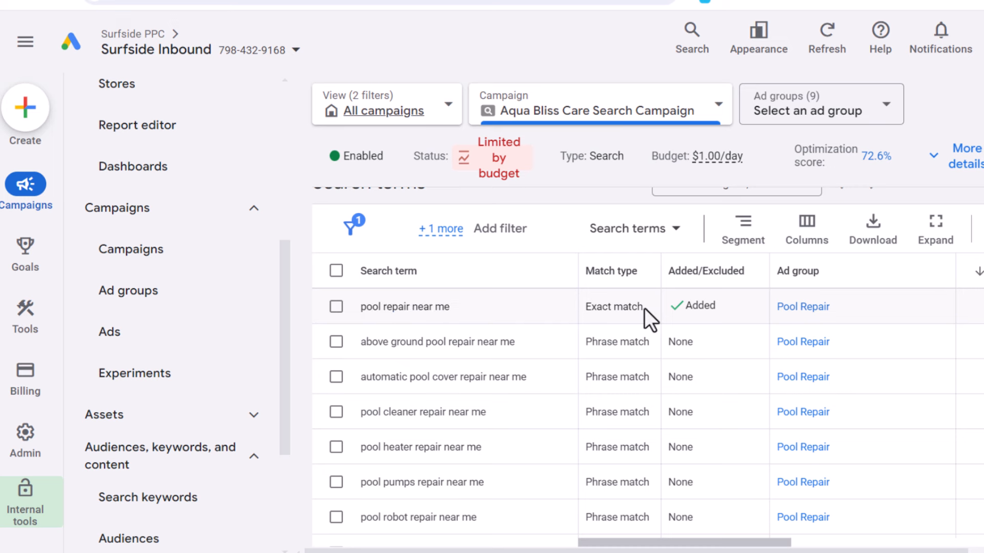
pyautogui.moveTo(644, 308); pyautogui.dragTo(590, 310)
pyautogui.click(507, 318)
# - Examine the Match type column for the phrase match and close variant search terms throughout the list
pyautogui.scroll(-5, 536, 374)
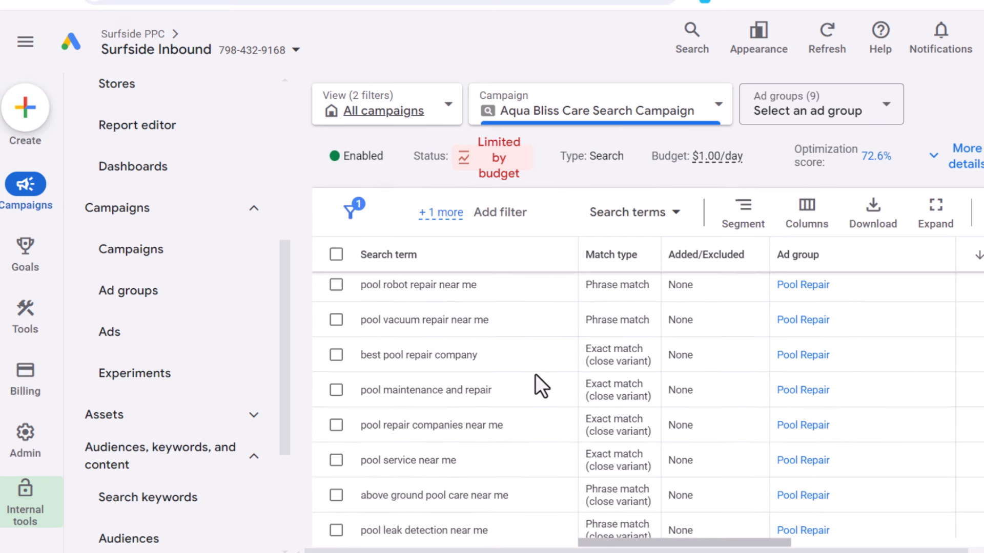
pyautogui.moveTo(649, 320); pyautogui.dragTo(575, 325)
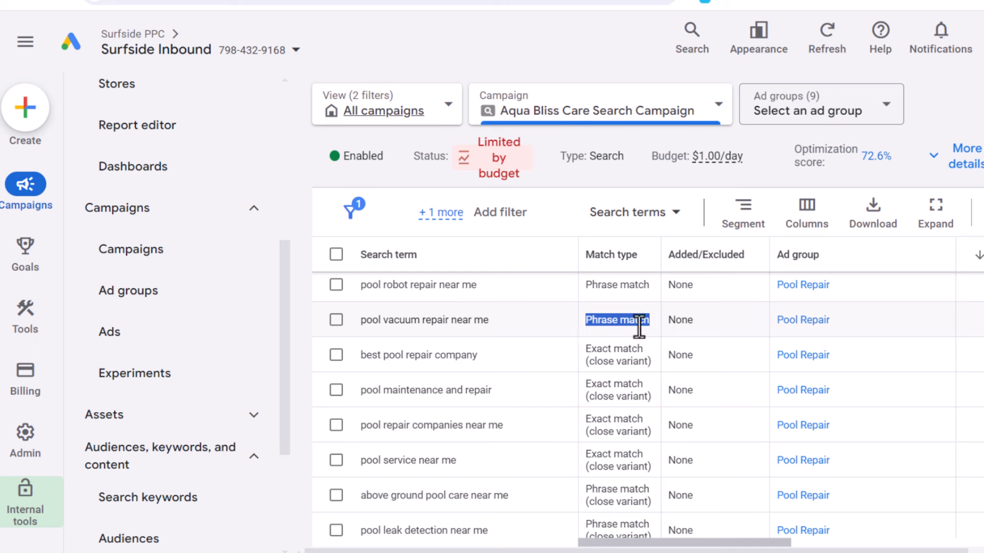
pyautogui.click(632, 374)
pyautogui.scroll(-5, 501, 374)
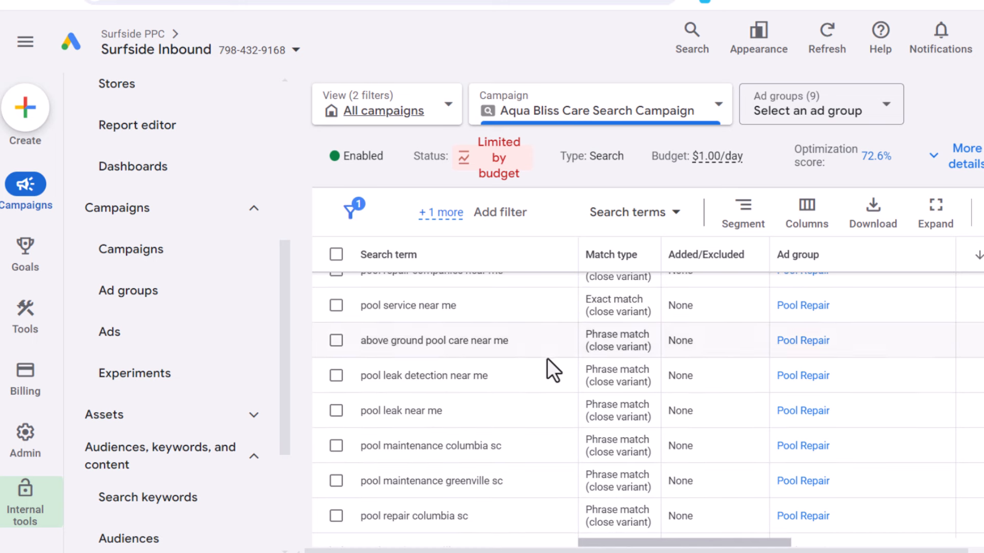
pyautogui.scroll(-2, 545, 388)
pyautogui.scroll(4, 545, 383)
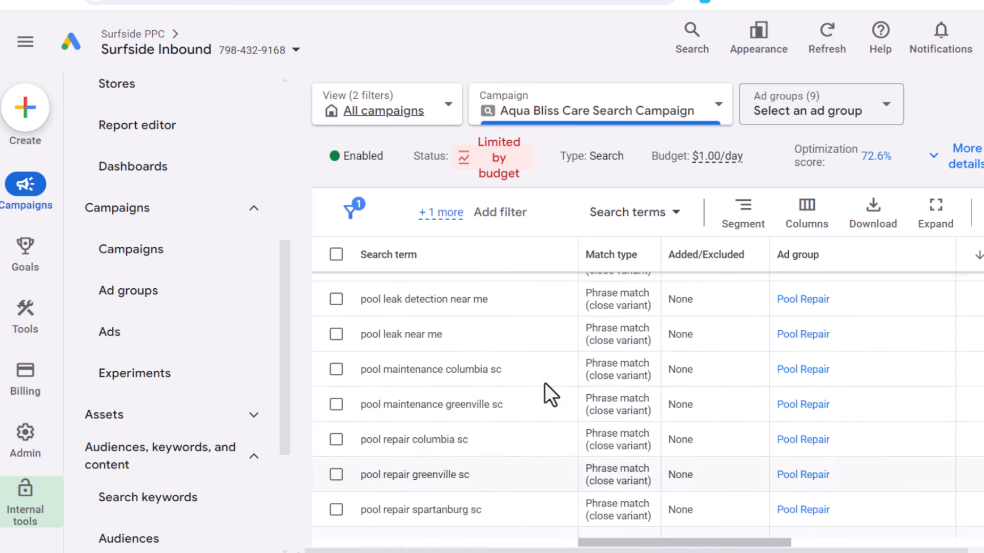
pyautogui.scroll(2, 546, 380)
pyautogui.scroll(2, 545, 374)
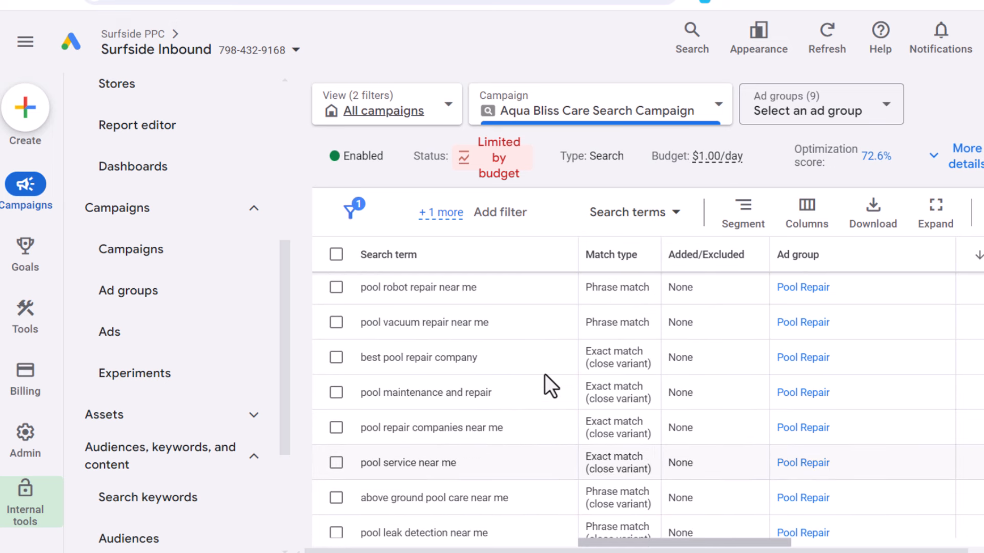
pyautogui.scroll(2, 545, 372)
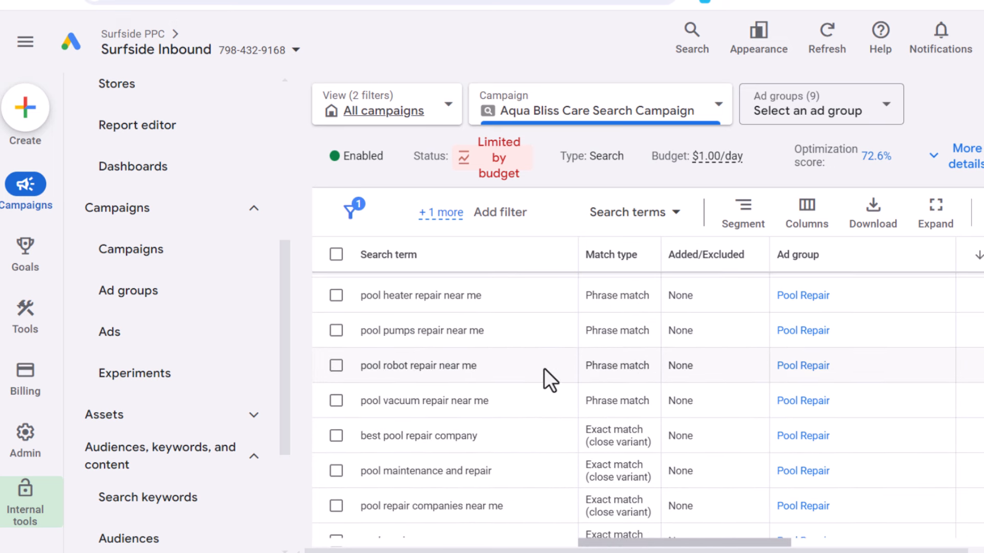
pyautogui.scroll(2, 544, 379)
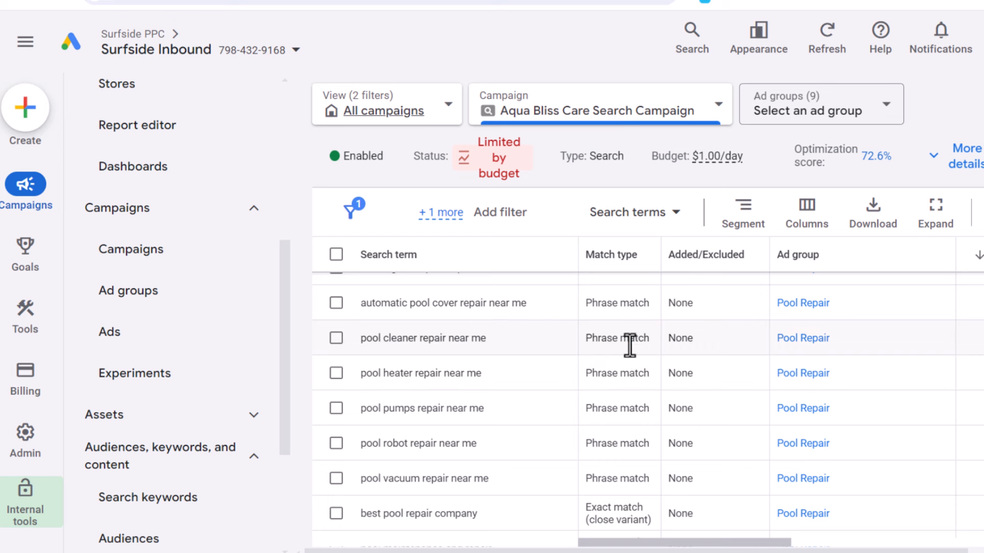
# - Compare the phrase match term "above ground pool repair near me" with the exact match term "pool repair near me"
pyautogui.moveTo(650, 338); pyautogui.dragTo(586, 344)
pyautogui.click(518, 346)
pyautogui.moveTo(514, 345); pyautogui.dragTo(375, 339)
pyautogui.click(394, 340)
pyautogui.moveTo(454, 310); pyautogui.dragTo(360, 310)
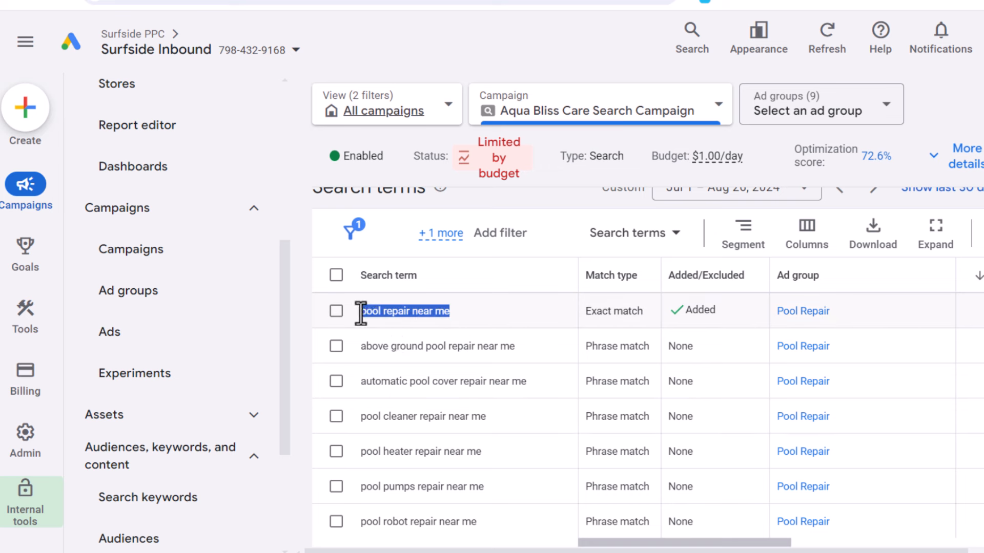
pyautogui.click(401, 318)
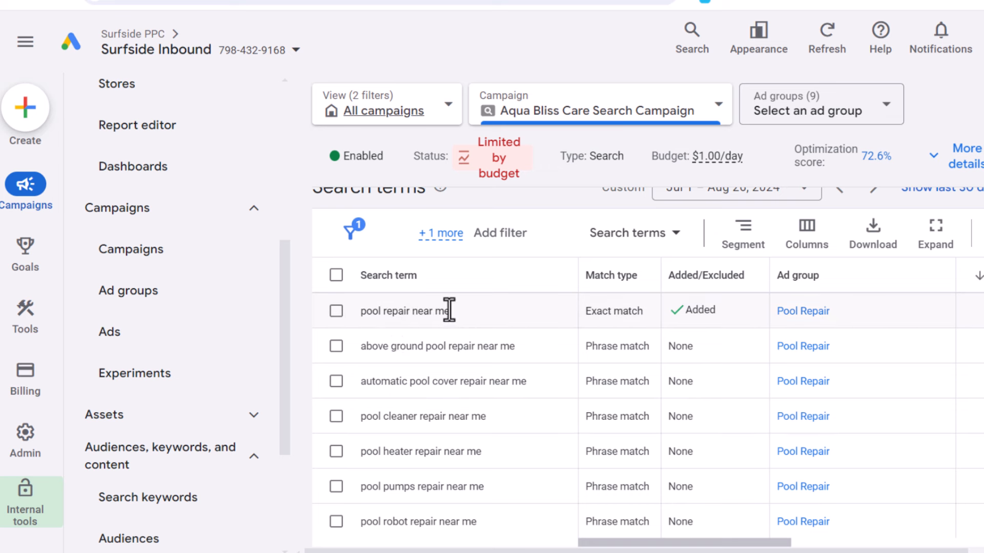
# - Examine the exact match close variants such as "pool maintenance and repair" and "pool service near me" against the original keyword
pyautogui.scroll(-5, 469, 320)
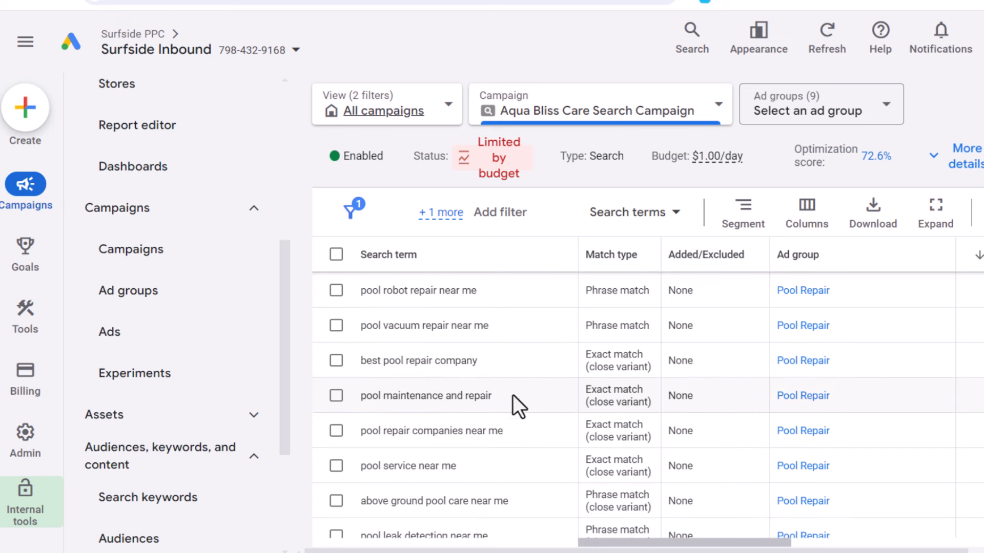
pyautogui.moveTo(491, 396); pyautogui.dragTo(377, 396)
pyautogui.click(402, 402)
pyautogui.scroll(5, 403, 401)
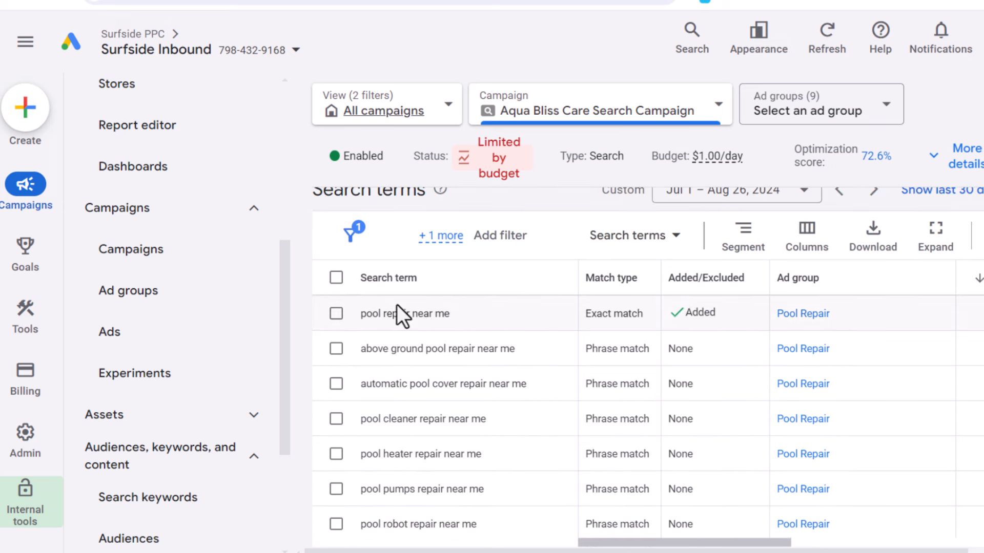
pyautogui.scroll(-5, 501, 362)
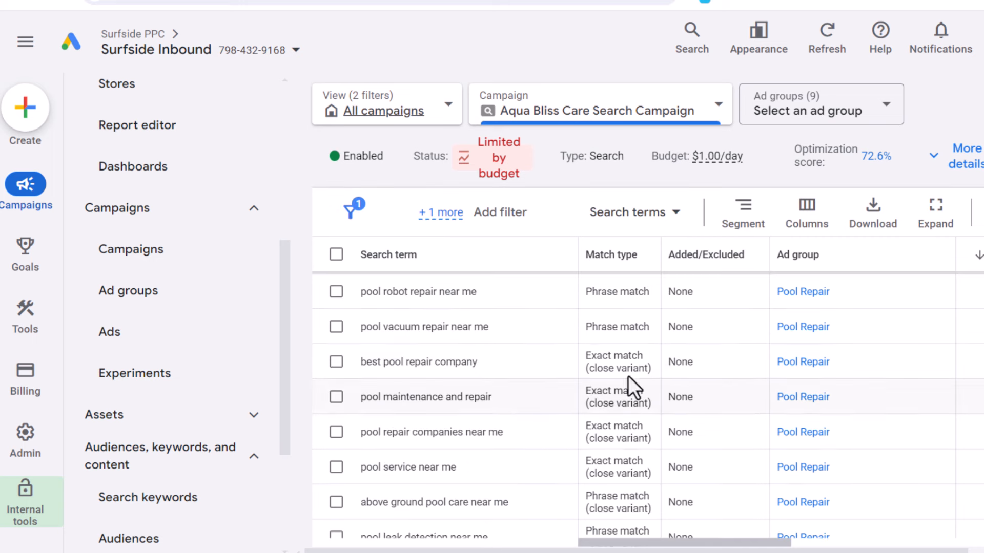
pyautogui.scroll(-2, 629, 368)
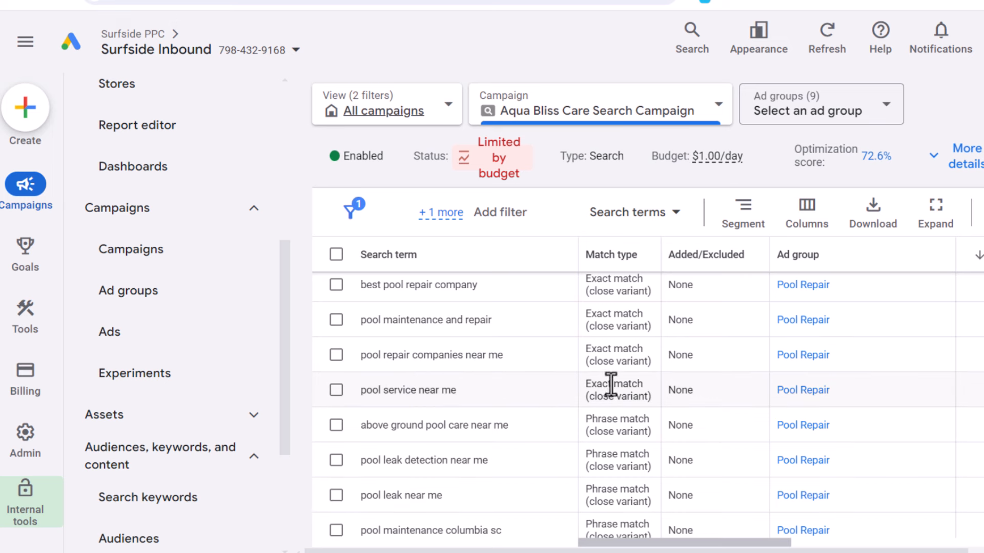
pyautogui.tripleClick(428, 390)
pyautogui.click(407, 347)
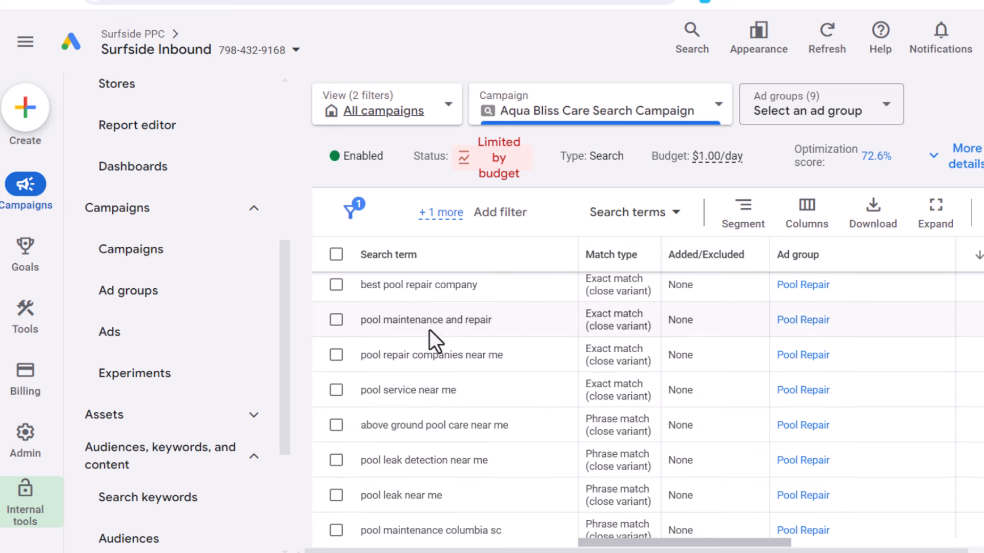
pyautogui.scroll(2, 429, 330)
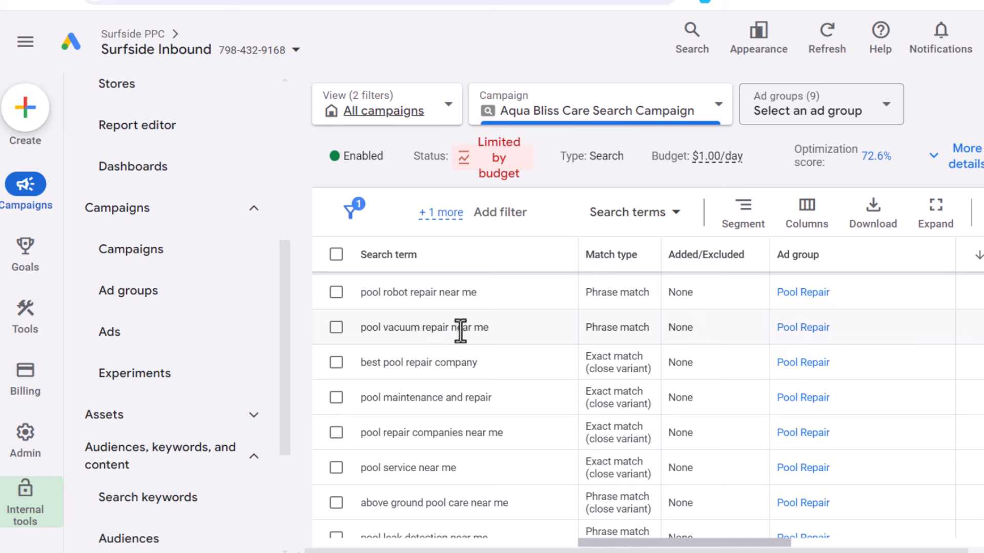
pyautogui.scroll(2, 454, 318)
pyautogui.scroll(5, 446, 309)
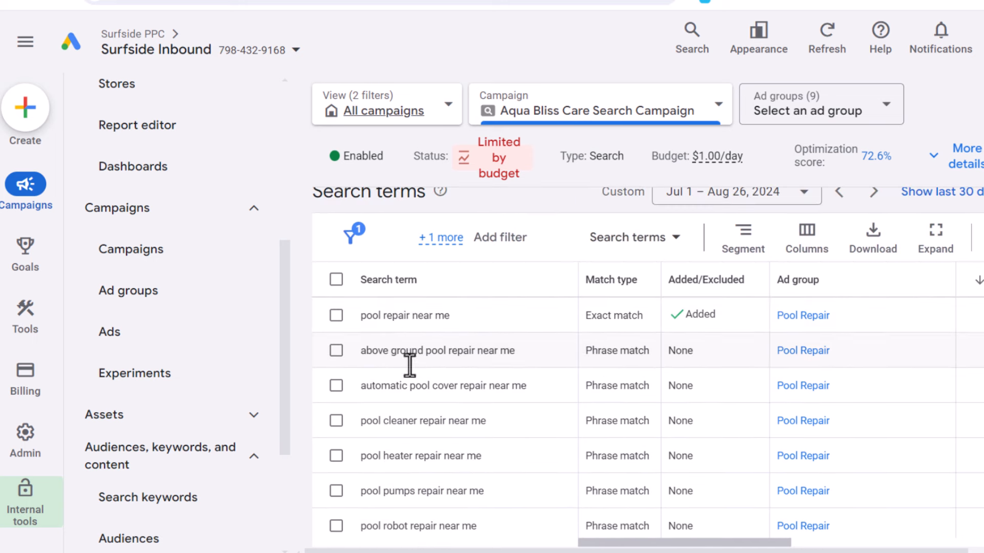
# - Sort the search terms by impressions, restore the sorting by clicks, and return to the match type column
pyautogui.moveTo(760, 544); pyautogui.dragTo(823, 544)
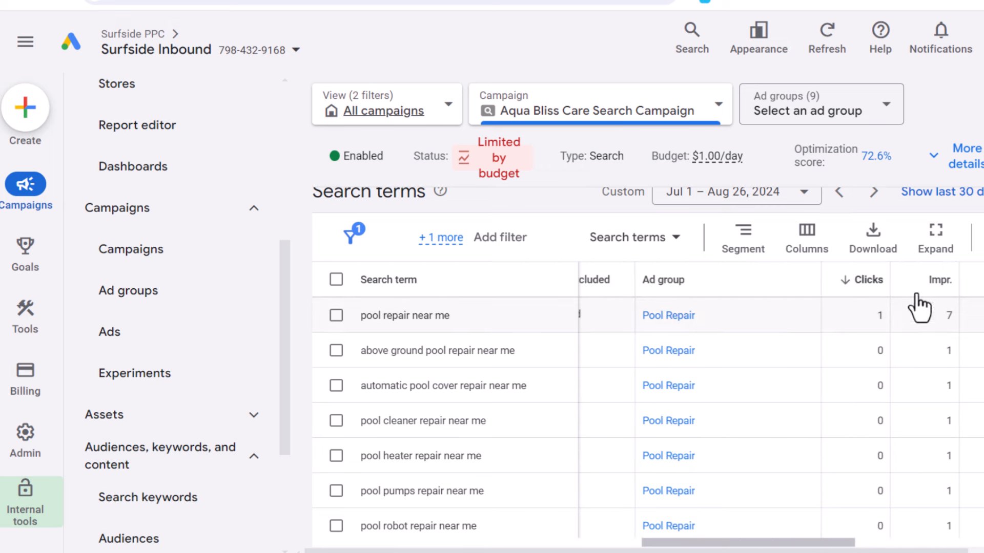
pyautogui.click(922, 280)
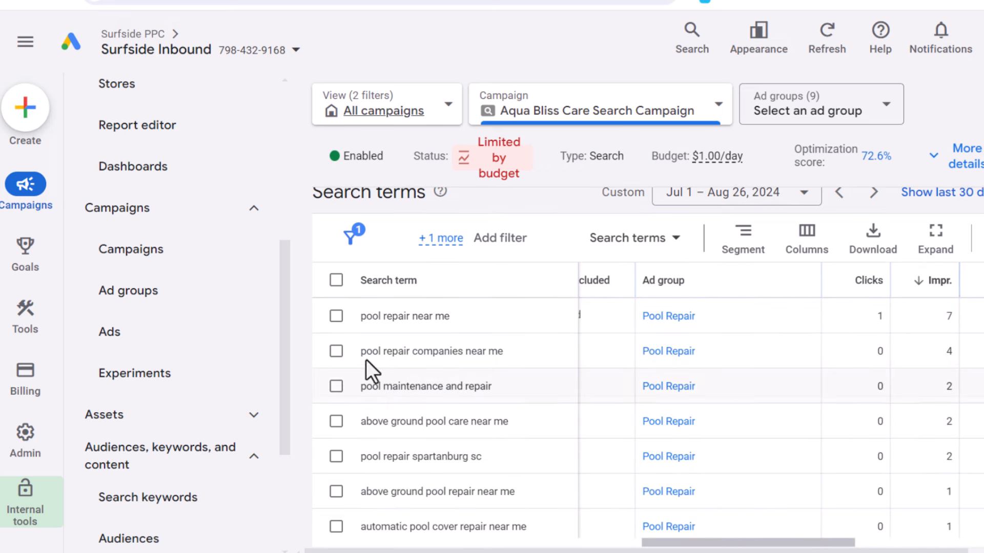
pyautogui.click(844, 282)
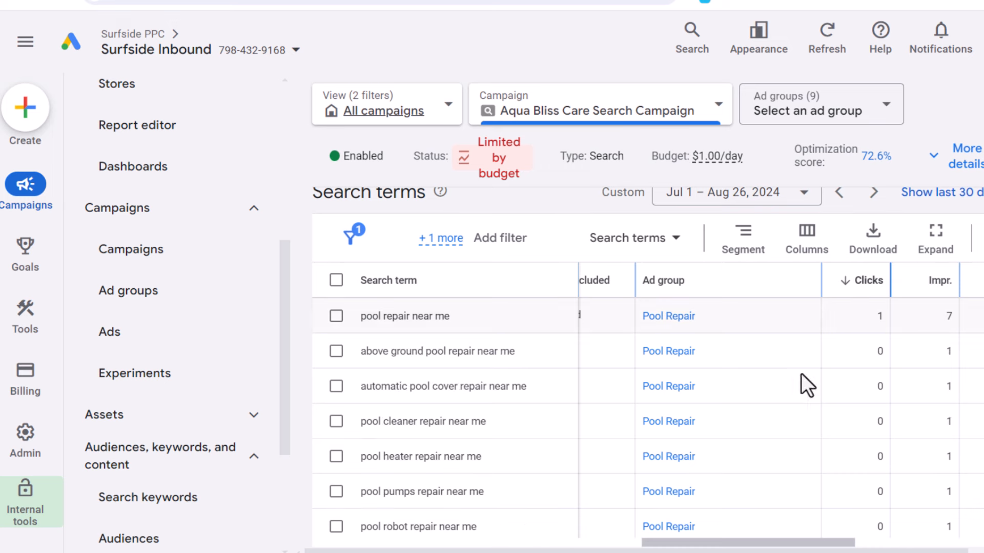
pyautogui.moveTo(709, 545); pyautogui.dragTo(595, 547)
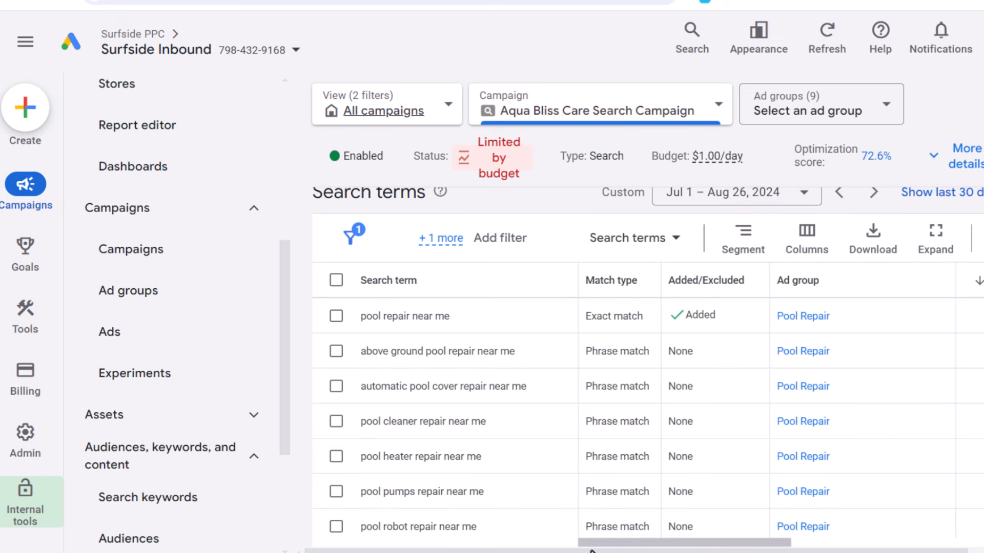
# - Check the phrase match search term "pool heater repair near me" and look through the campaign's list of ad groups
pyautogui.scroll(-2, 478, 392)
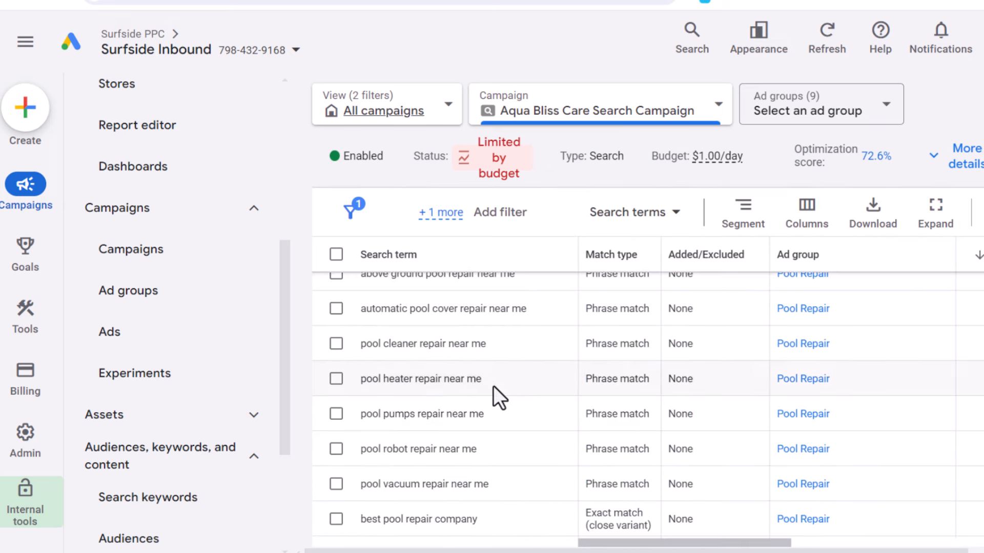
pyautogui.moveTo(482, 379); pyautogui.dragTo(361, 380)
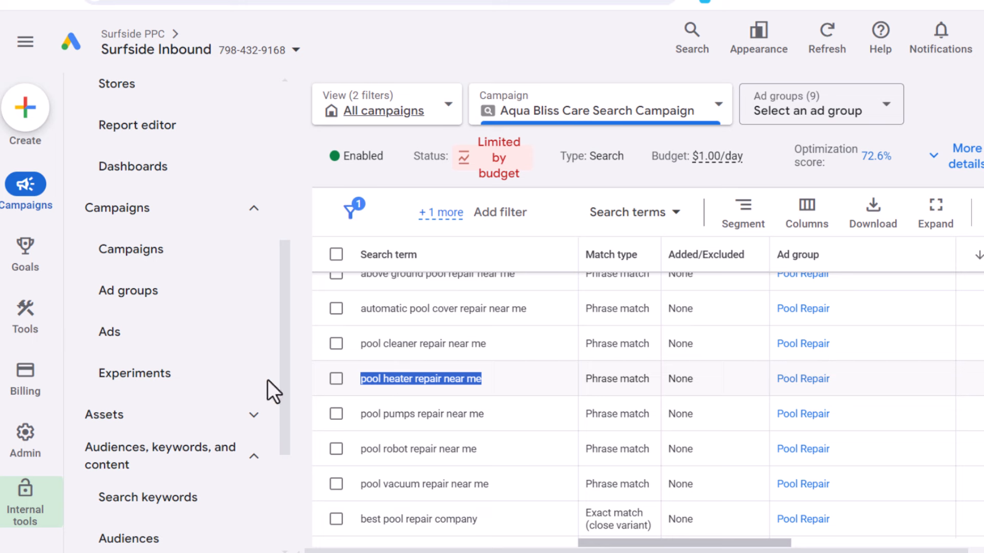
pyautogui.click(131, 306)
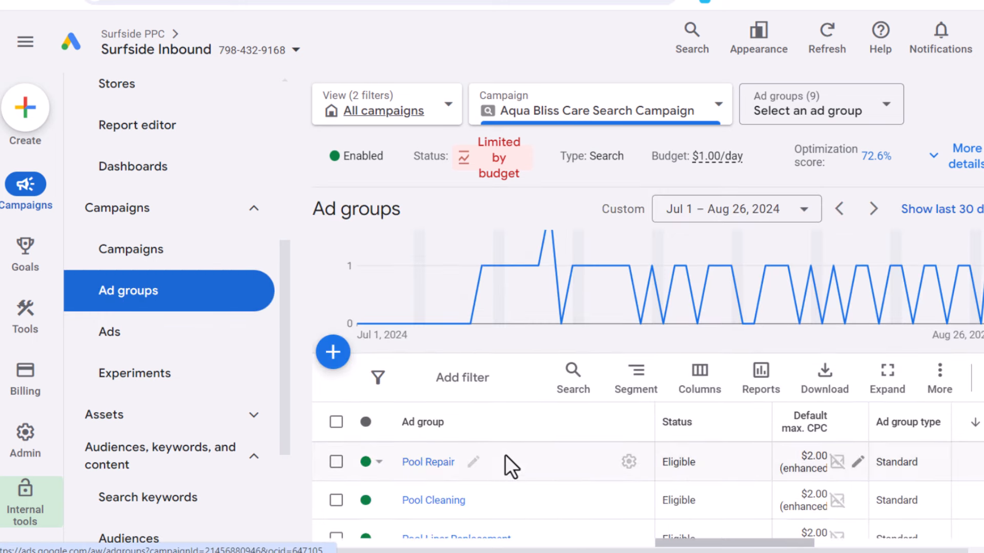
pyautogui.scroll(-3, 505, 455)
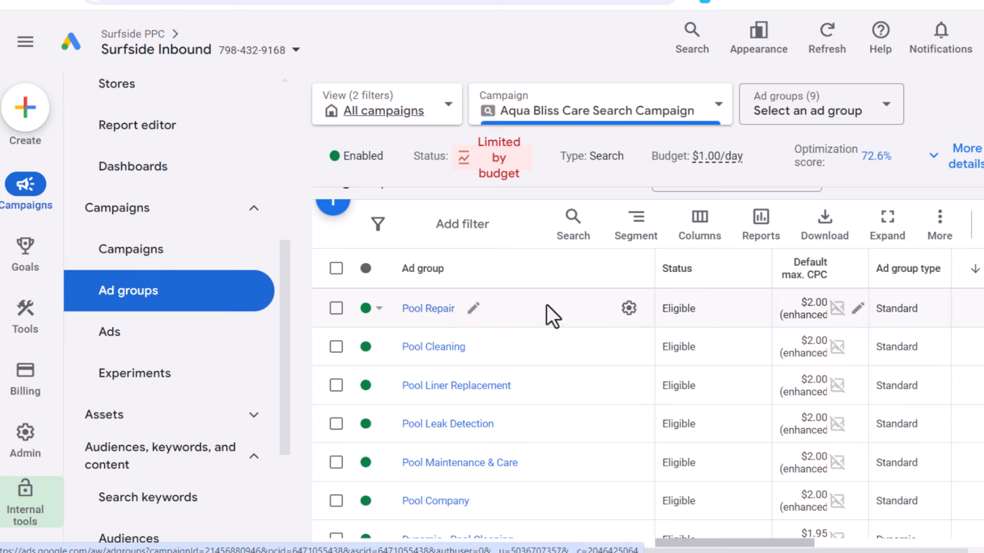
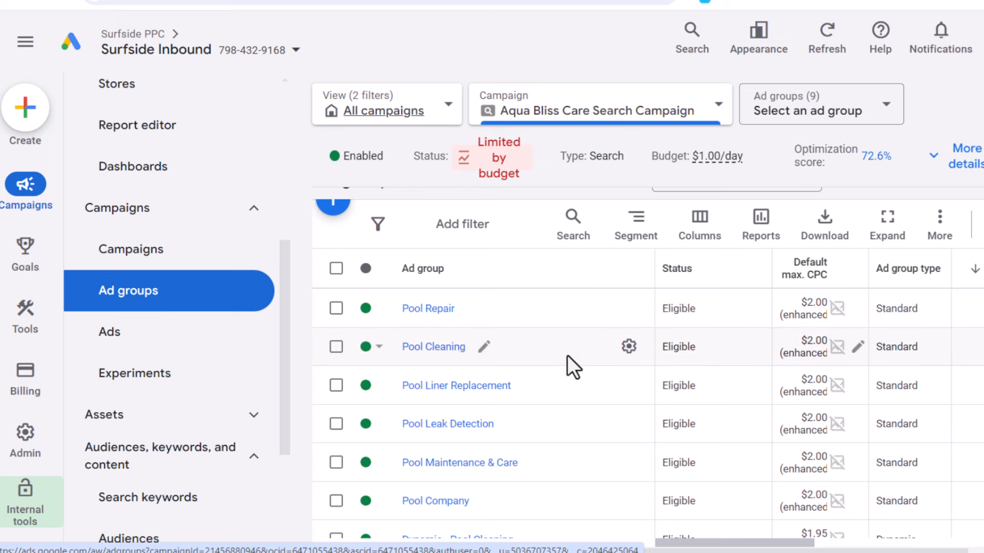
pyautogui.scroll(-1, 571, 385)
pyautogui.scroll(-1, 574, 385)
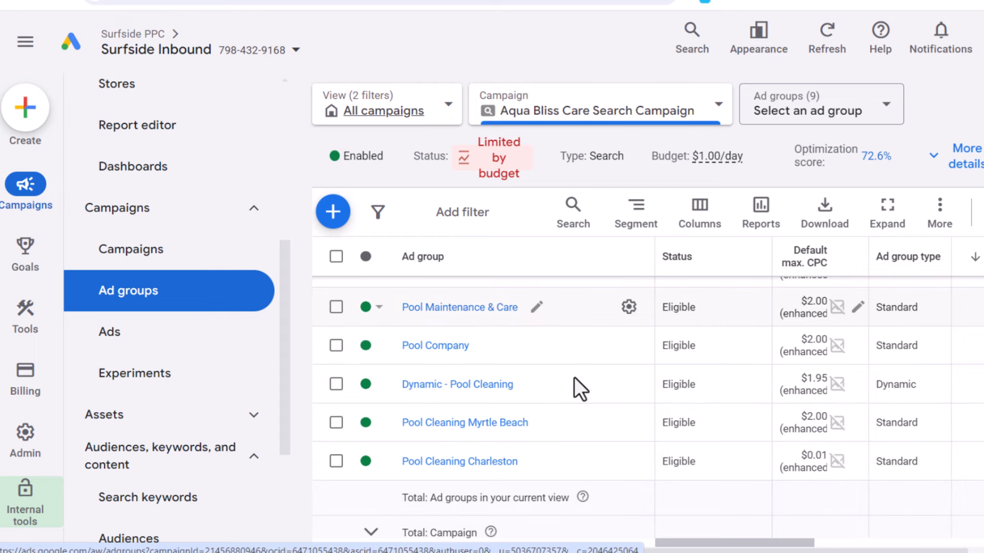
pyautogui.scroll(1, 574, 385)
pyautogui.scroll(2, 573, 385)
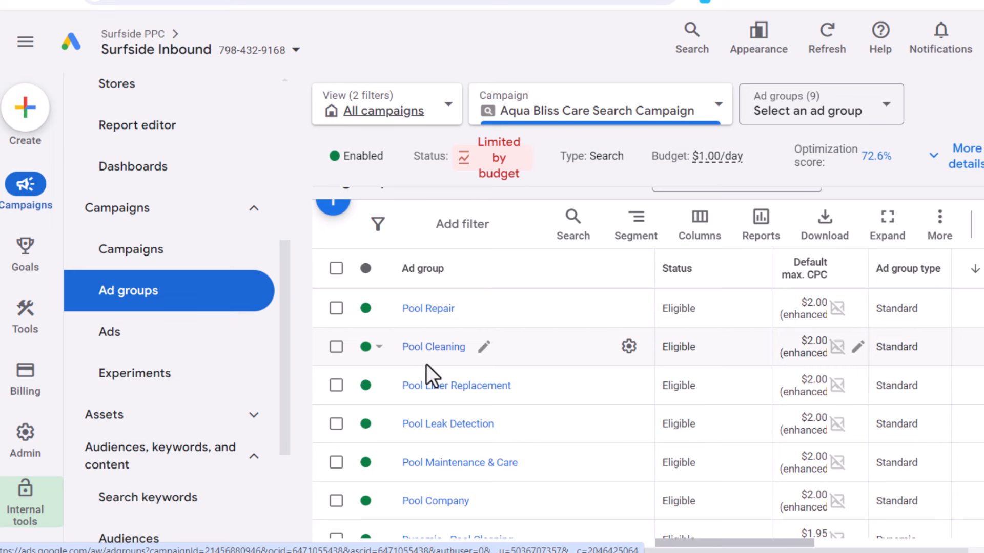
# - Open the Pool Liner Replacement ad group, switch to Pool Leak Detection, and check its keyword's performance columns
pyautogui.click(422, 386)
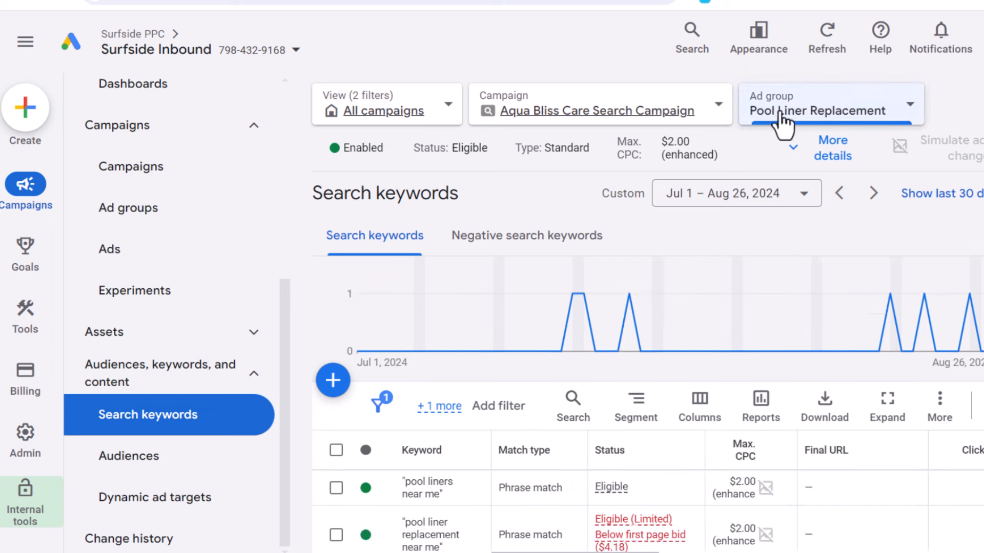
pyautogui.click(777, 115)
pyautogui.scroll(-3, 623, 377)
pyautogui.click(595, 323)
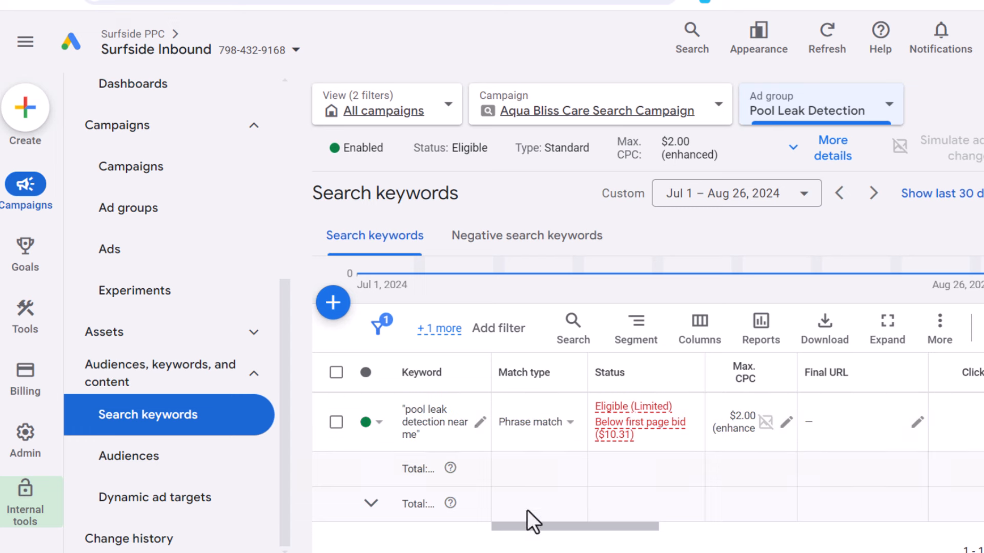
pyautogui.moveTo(637, 531); pyautogui.dragTo(691, 533)
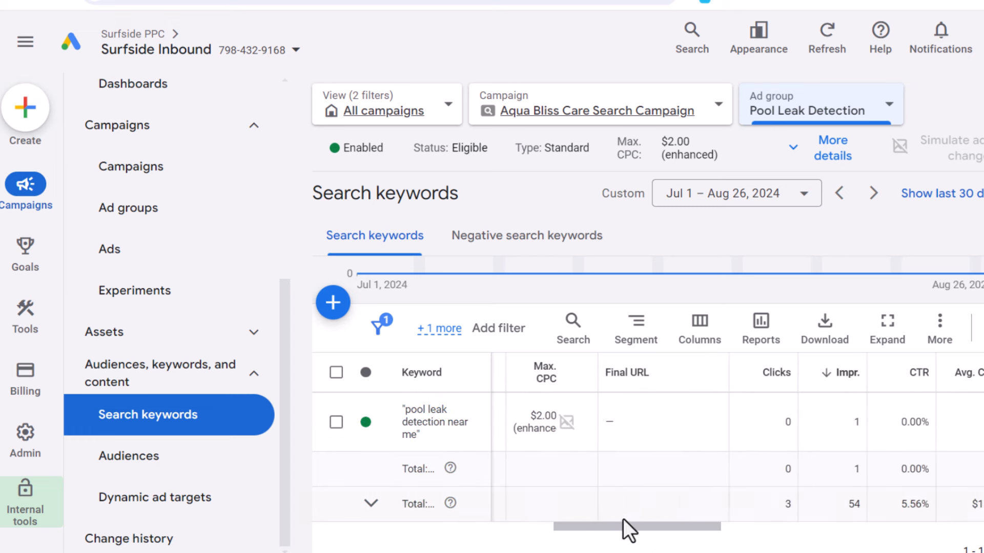
pyautogui.moveTo(630, 530); pyautogui.dragTo(568, 533)
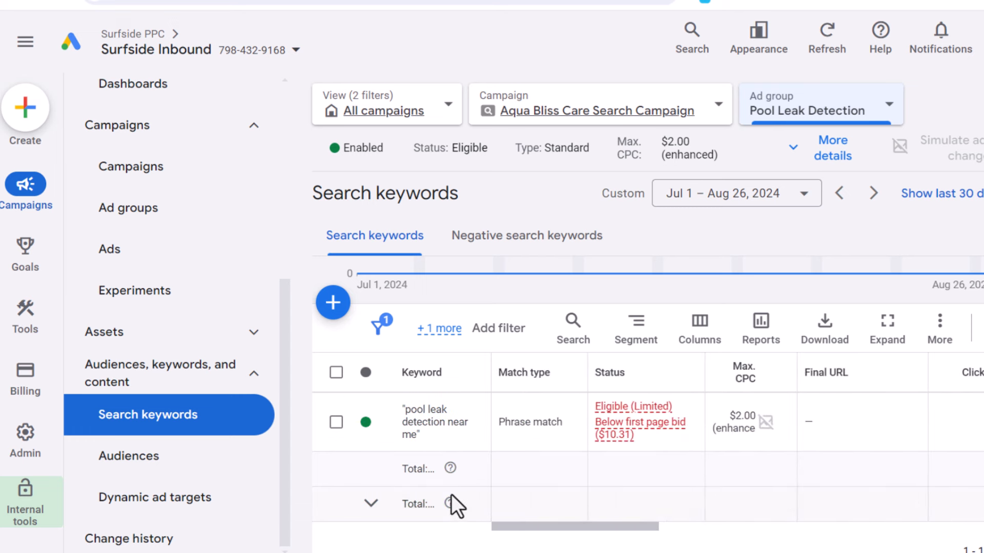
# - Start adding keywords to the ad group with the ideas "best pool leak detection near me" and "swimming pool leak detection services near me"
pyautogui.click(336, 310)
pyautogui.scroll(-3, 919, 314)
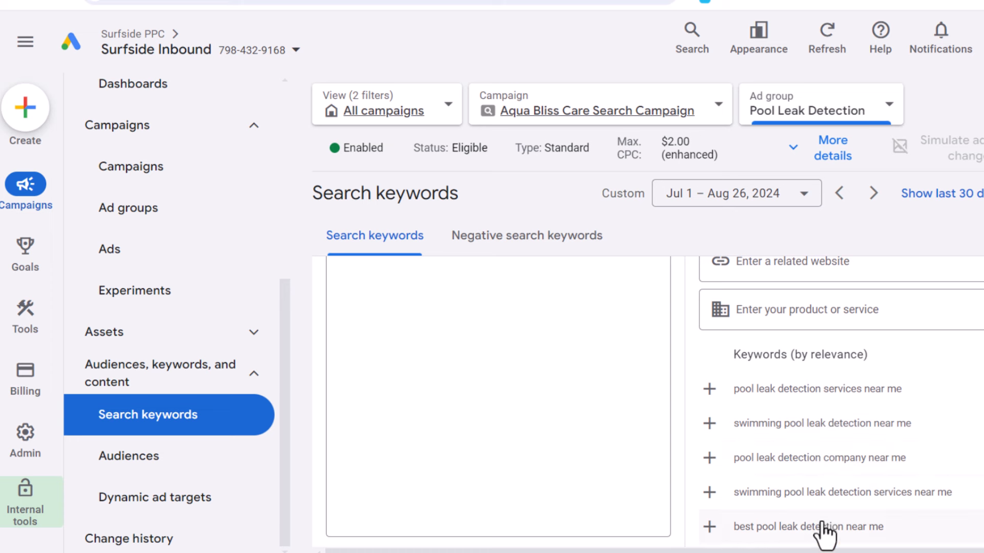
pyautogui.click(709, 527)
pyautogui.click(710, 493)
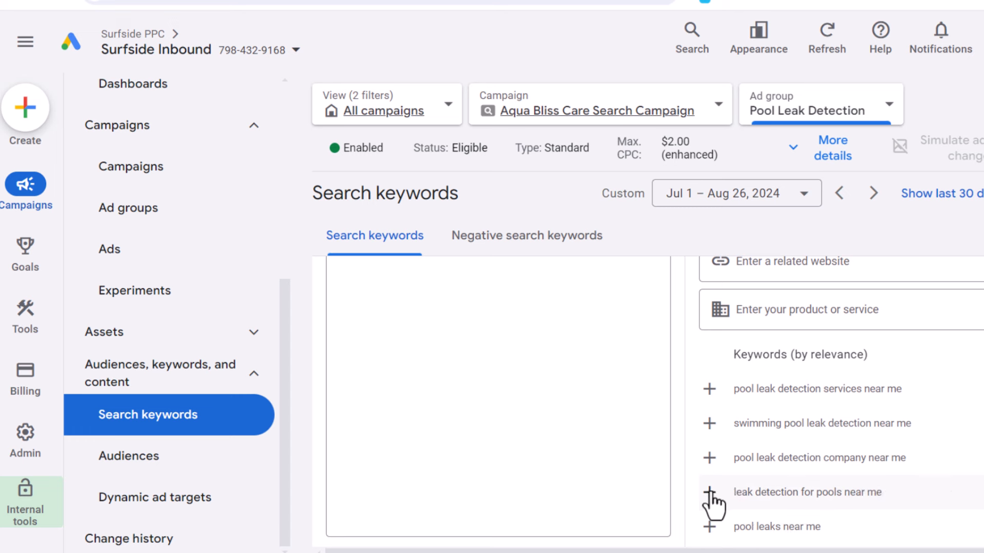
pyautogui.scroll(1, 718, 477)
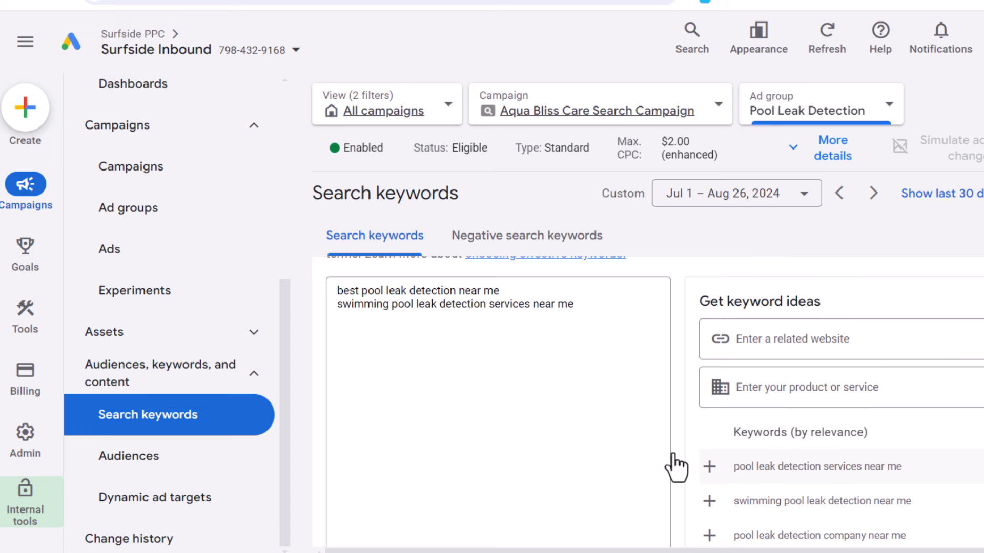
pyautogui.click(598, 307)
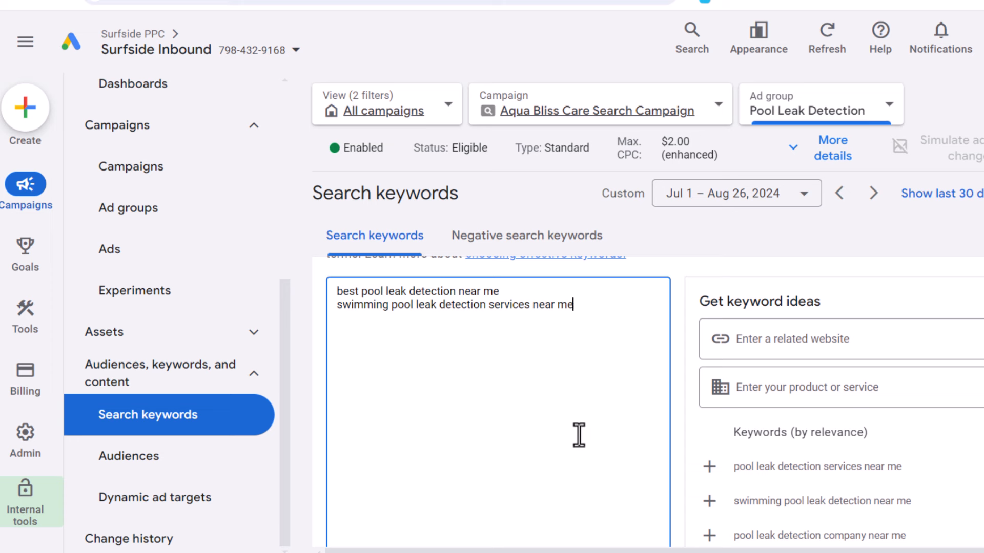
# - Add the suggestions "pool leak detection services near me", "swimming pool leak detection near me" and "pool leak detection company near me"
pyautogui.click(710, 467)
pyautogui.click(709, 466)
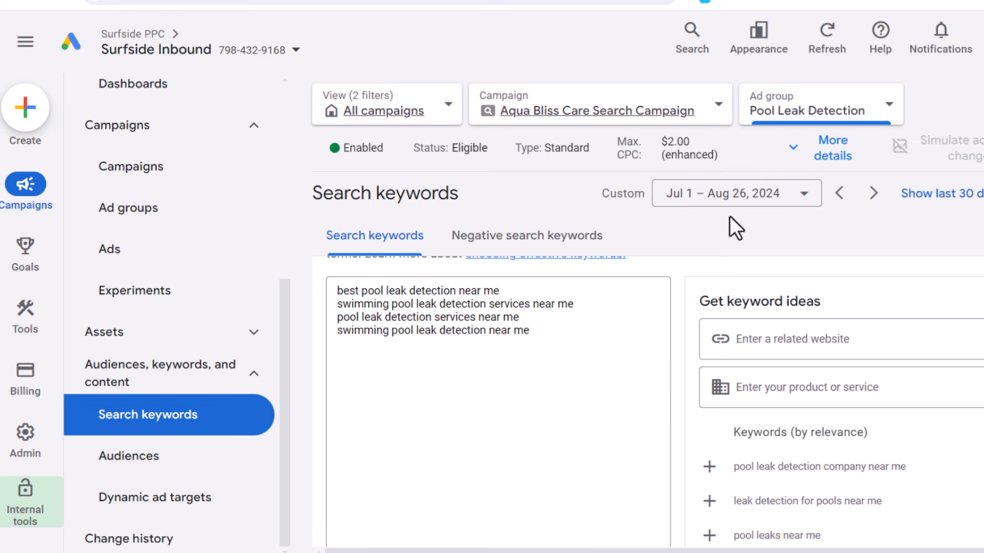
pyautogui.click(710, 466)
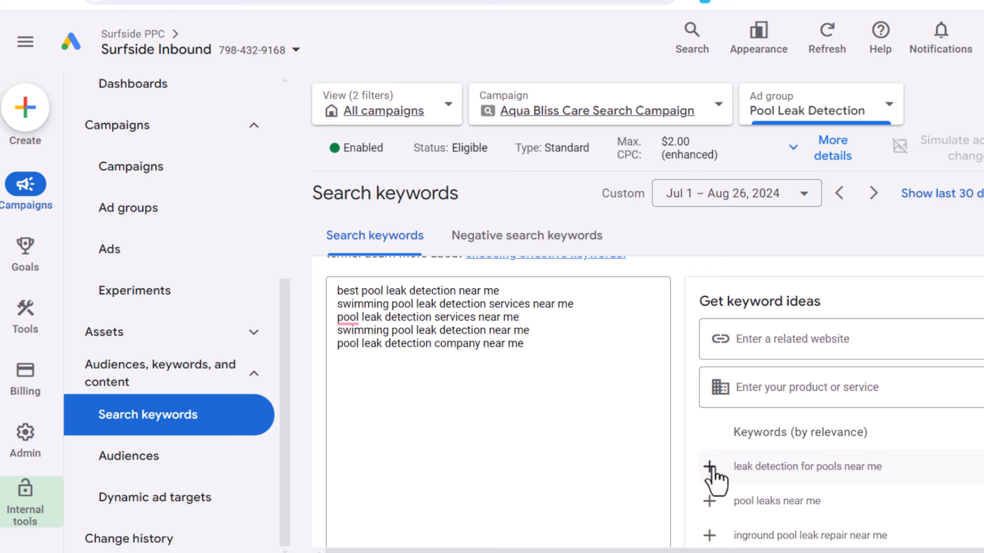
pyautogui.click(533, 343)
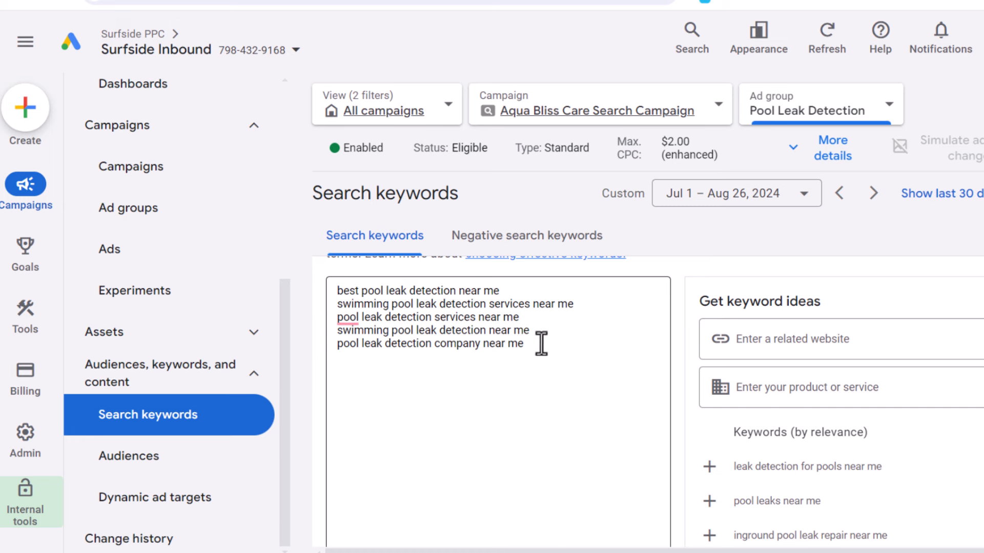
# - Add the suggestions "leak detection for pools near me", "pool leak service near me" and "pool leak company near me" to the keyword list
pyautogui.scroll(-1, 655, 399)
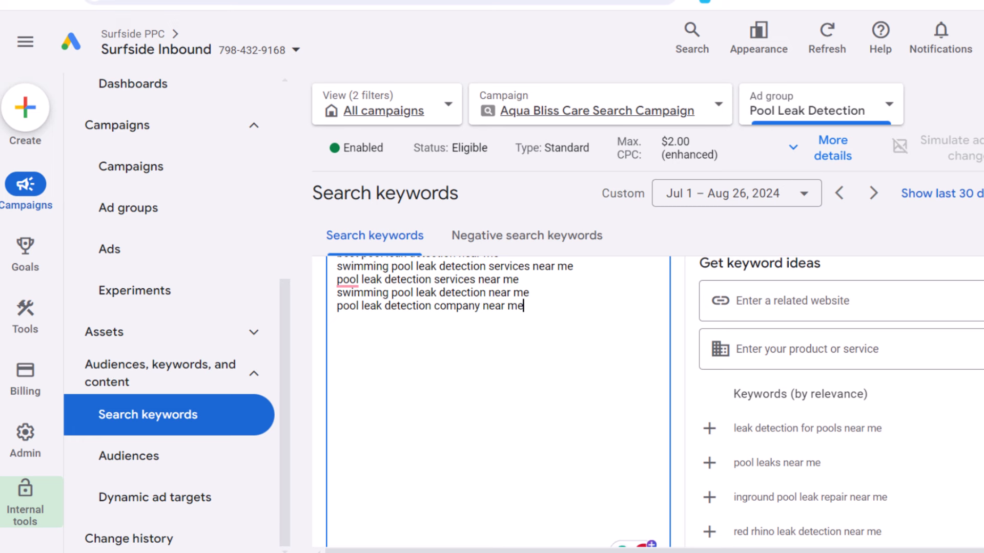
pyautogui.scroll(-2, 869, 391)
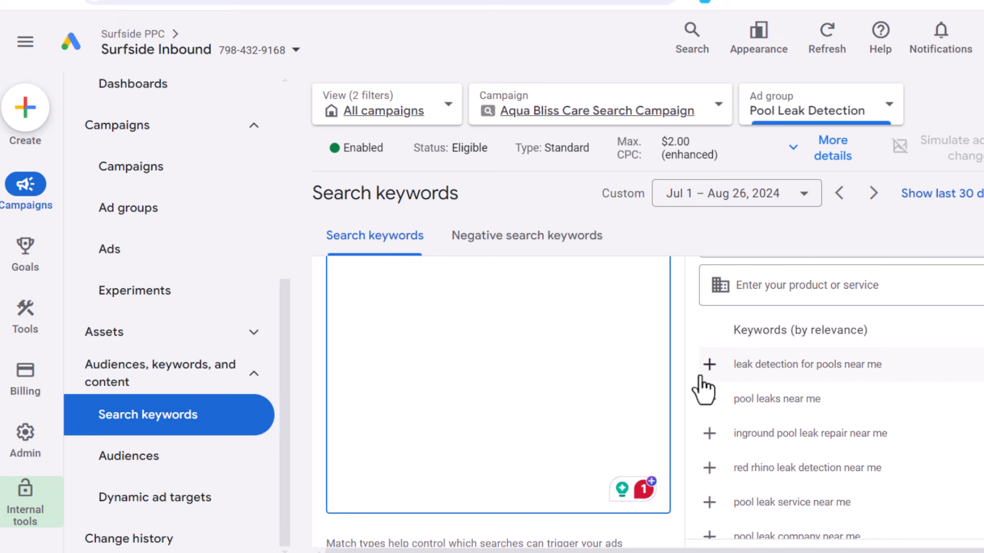
pyautogui.click(709, 365)
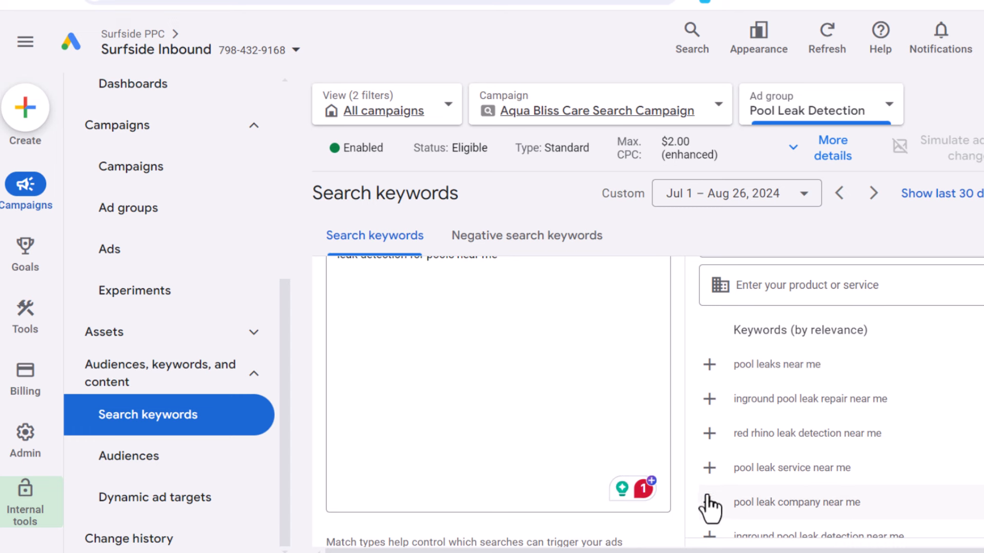
pyautogui.click(709, 467)
pyautogui.click(710, 468)
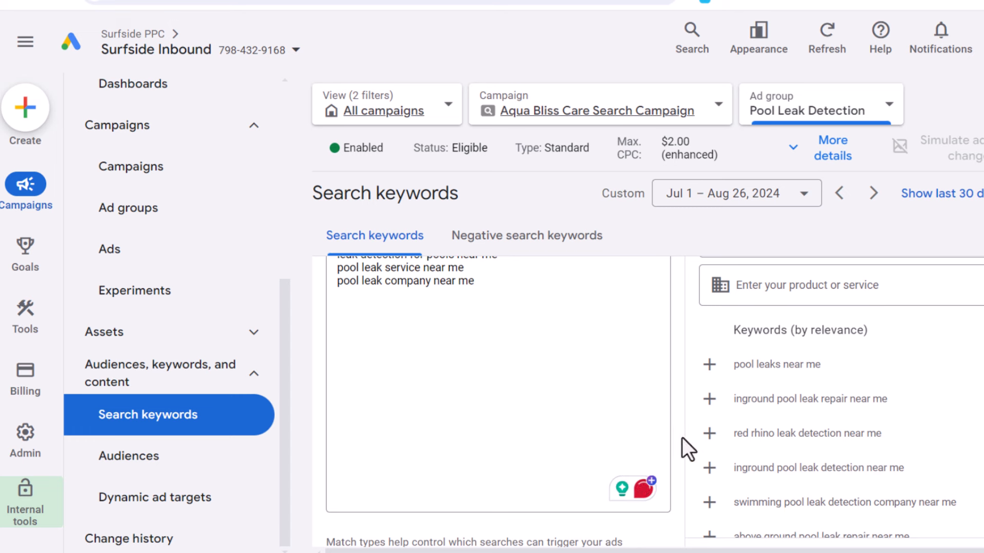
# - Append the broader example terms "swimming pool leak" and "how can i detect a pool leak?" on separate lines of the keyword list
pyautogui.scroll(2, 573, 419)
pyautogui.click(558, 362)
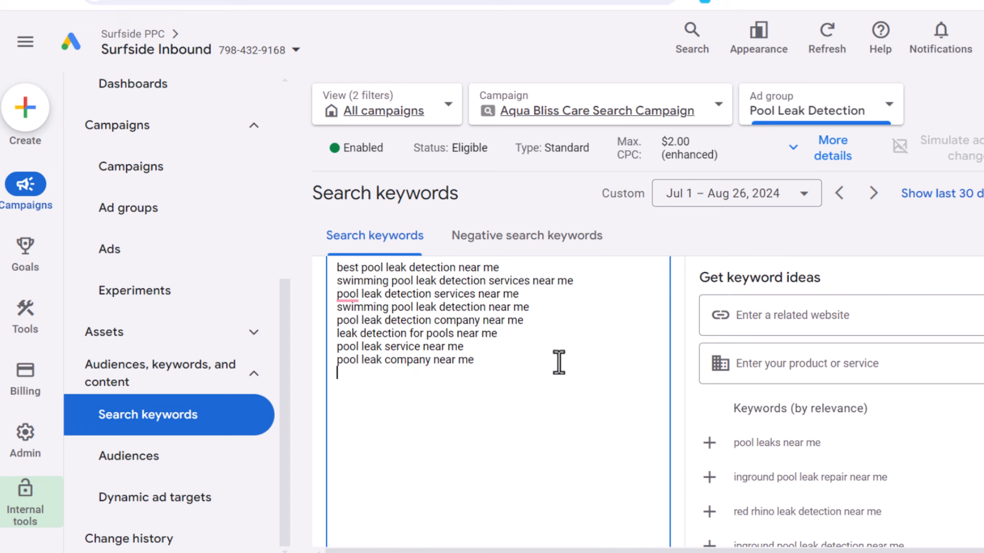
pyautogui.press('Return')
pyautogui.write('swimming pool leak')
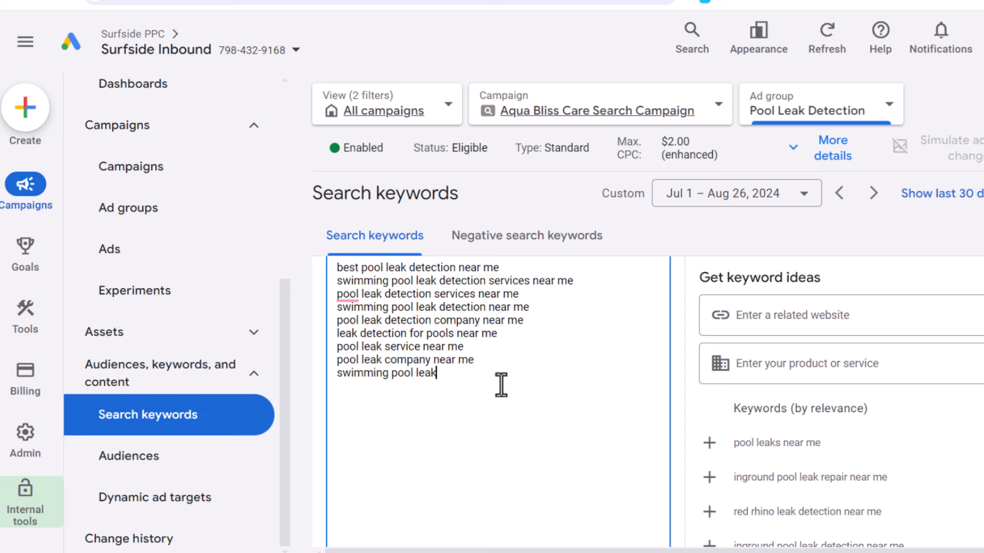
pyautogui.moveTo(500, 386); pyautogui.dragTo(314, 380)
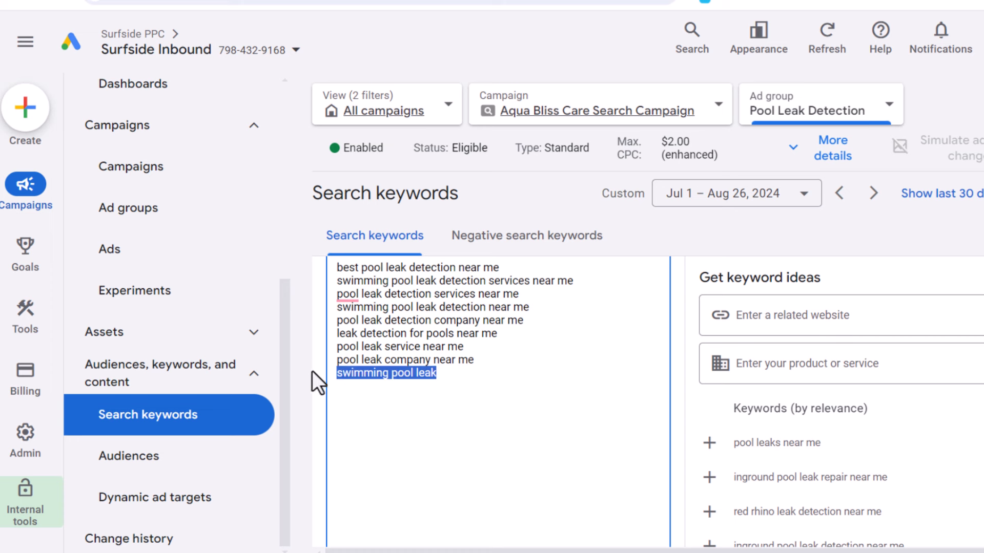
pyautogui.click(446, 378)
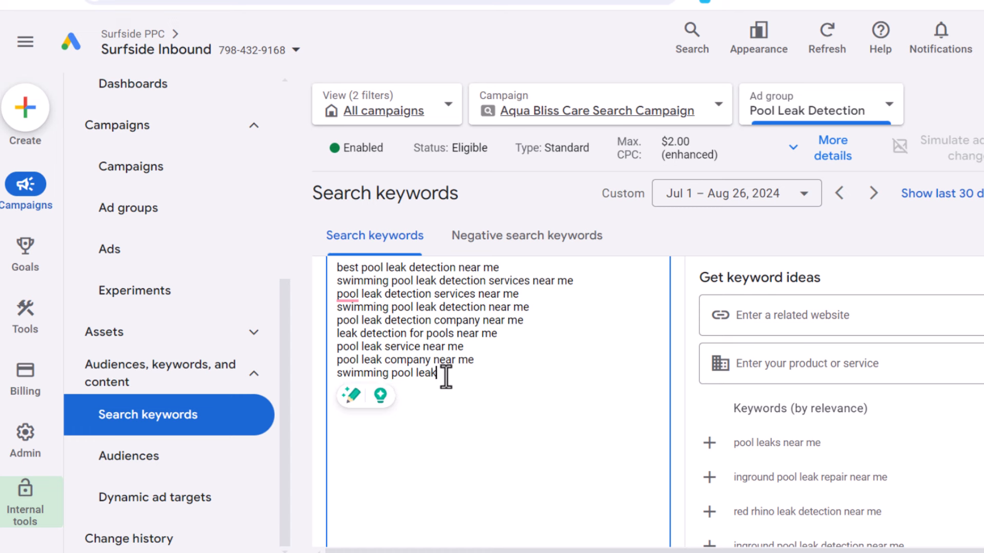
pyautogui.write('how can i d')
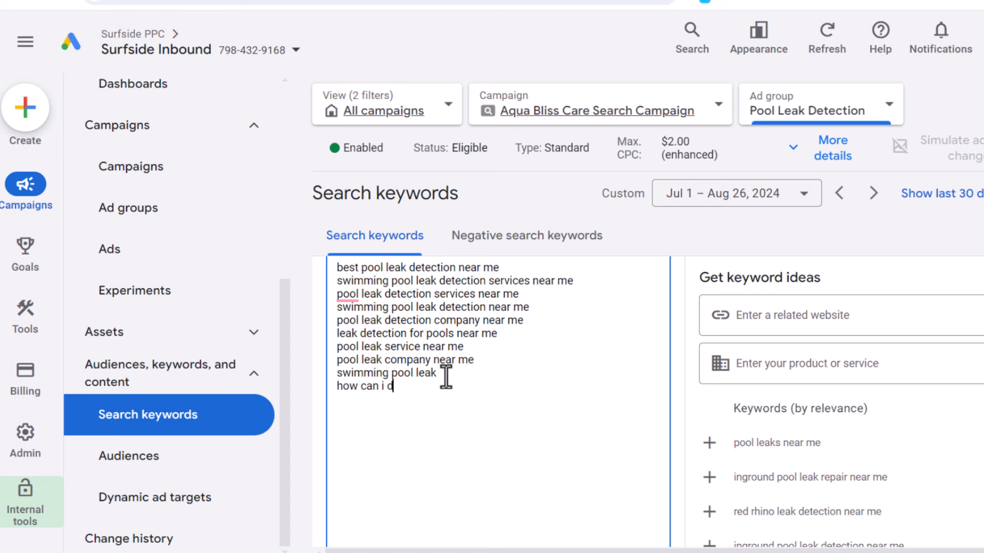
pyautogui.write('etec')
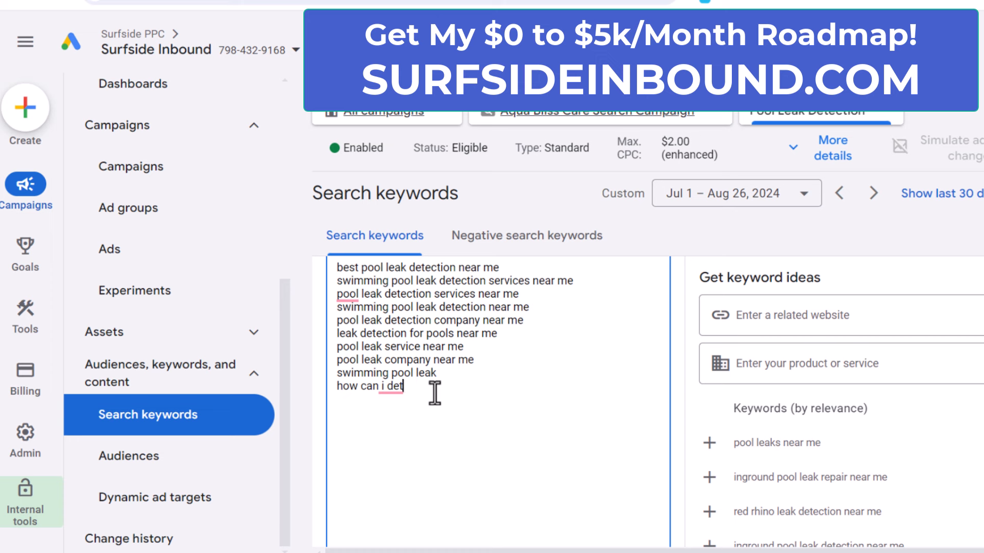
pyautogui.moveTo(434, 393); pyautogui.dragTo(336, 373)
pyautogui.click(461, 402)
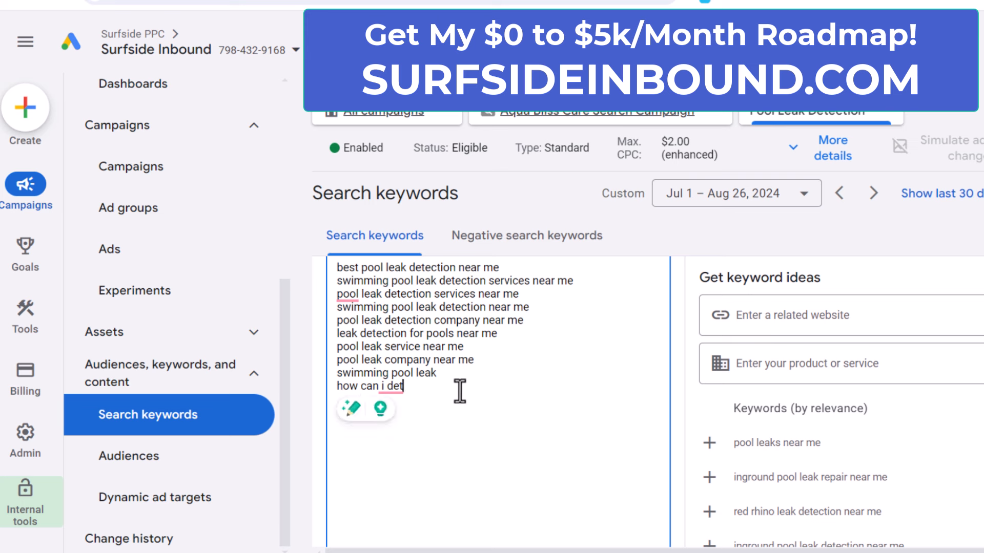
pyautogui.write('ect a pool leak?')
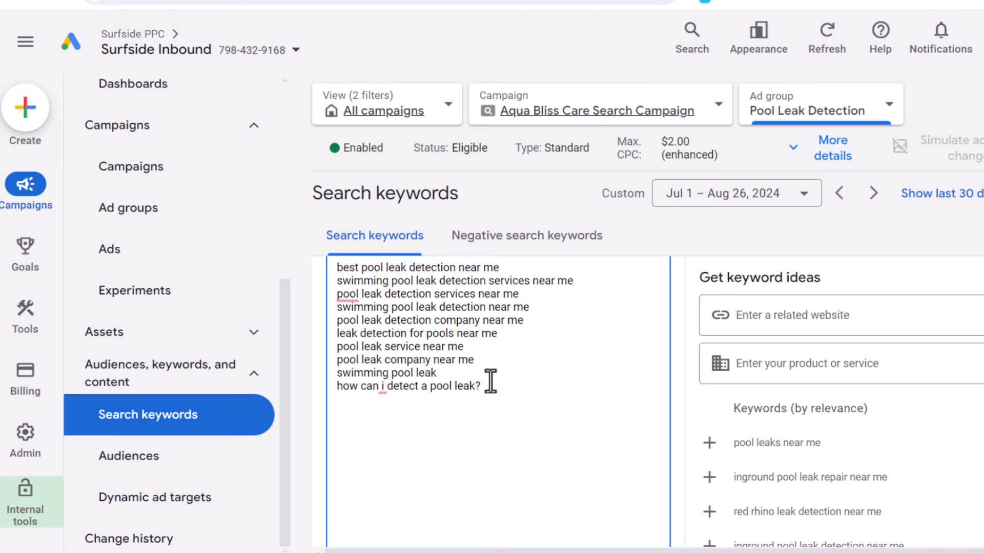
# - Delete the example lines "swimming pool leak" and "how can i detect a pool leak?" from the keyword list
pyautogui.moveTo(492, 385); pyautogui.dragTo(328, 264)
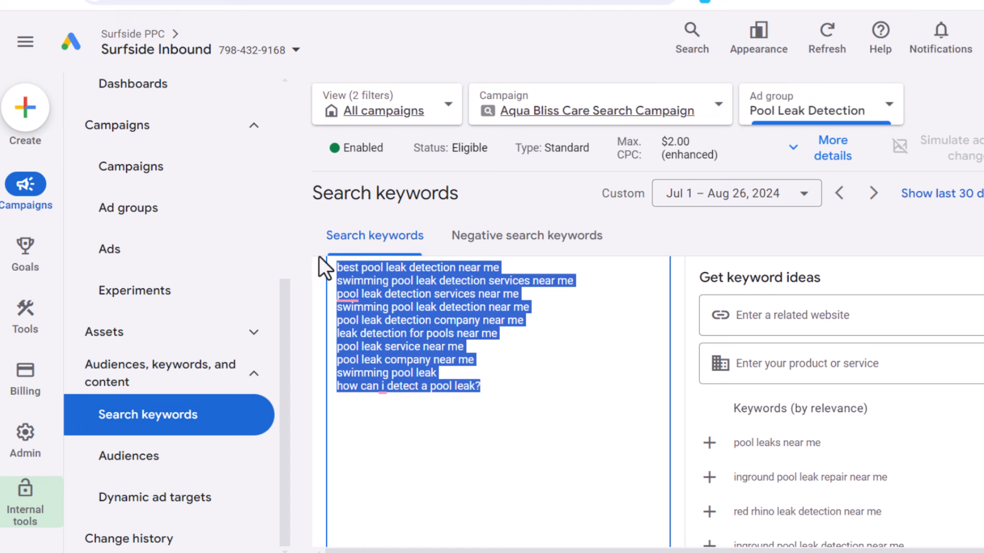
pyautogui.moveTo(554, 391); pyautogui.dragTo(324, 386)
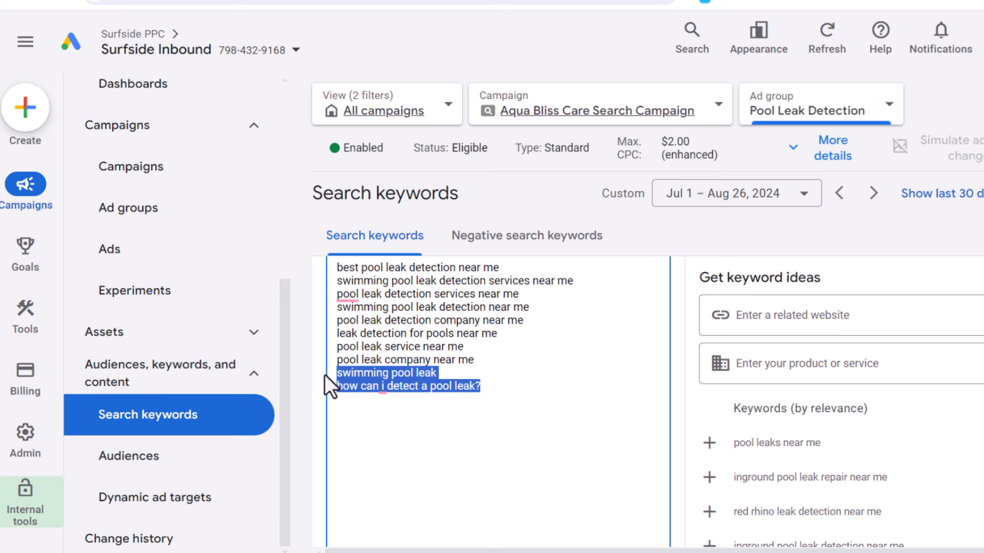
pyautogui.press('BackSpace')
# - Enter "pool leak detection" as the product or service for keyword ideas and check the ad group's existing keyword
pyautogui.click(799, 364)
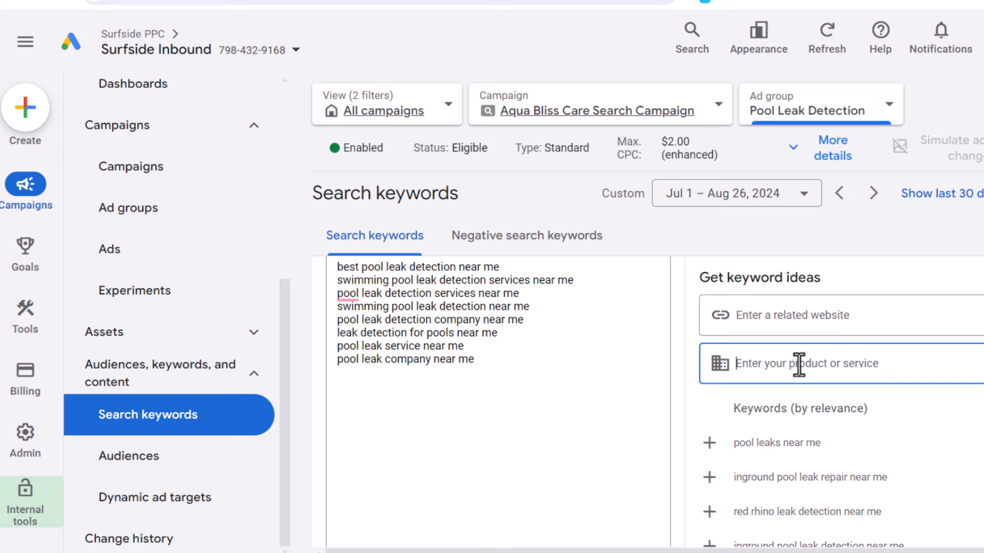
pyautogui.write('pool leak detection')
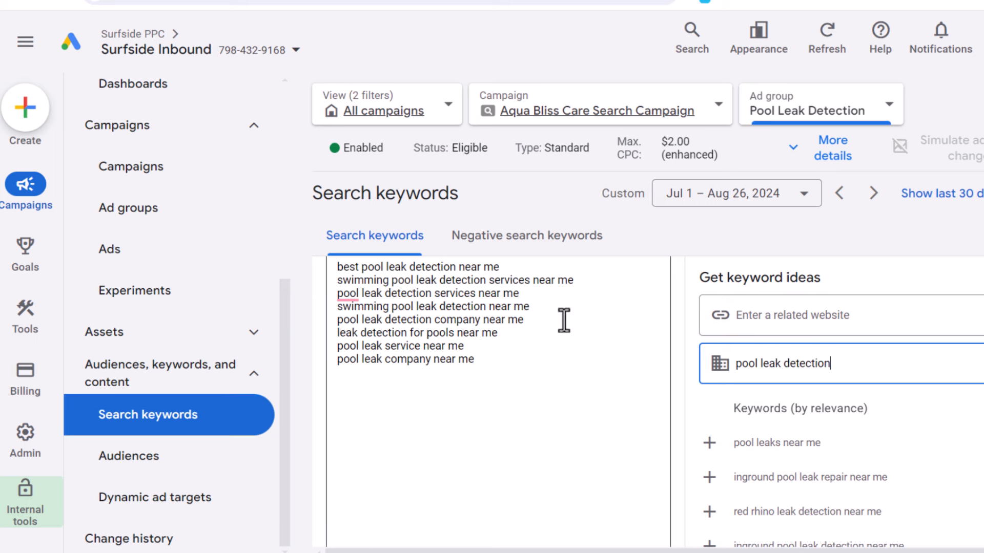
pyautogui.scroll(-5, 576, 366)
pyautogui.scroll(-3, 555, 385)
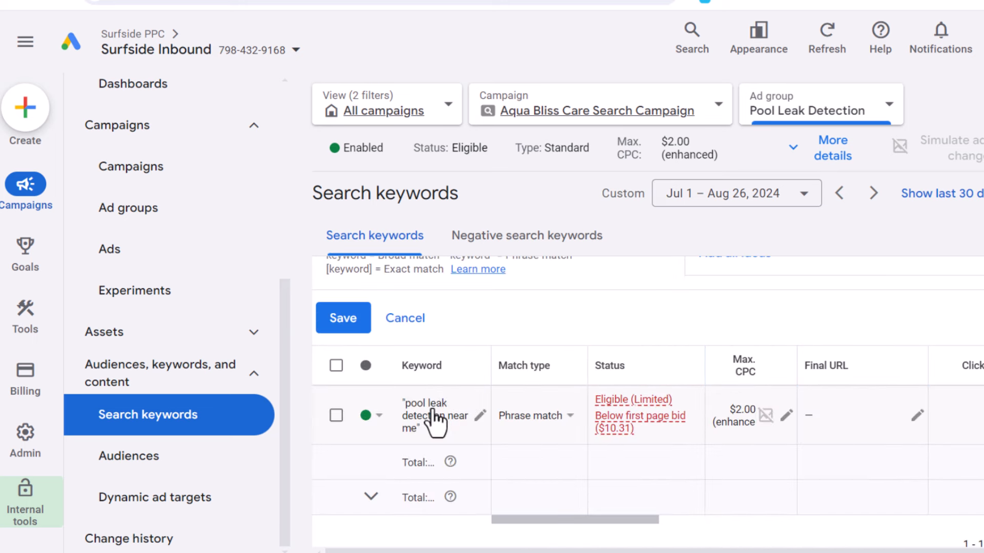
# - Add the suggestions "pool leak detection services near me", "pool leak detection services" and "swimming pool leak detection" to the keyword list
pyautogui.scroll(4, 652, 373)
pyautogui.scroll(5, 663, 358)
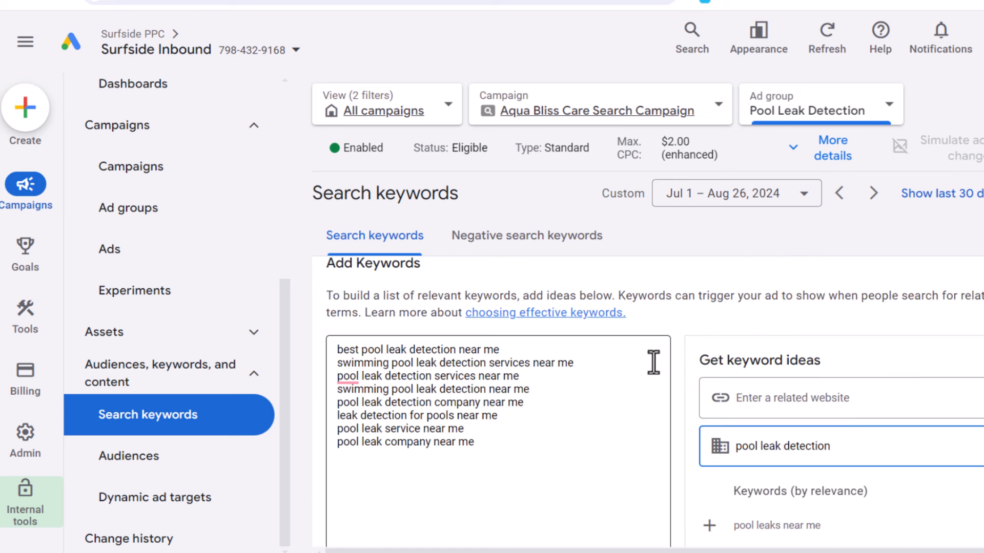
pyautogui.scroll(-2, 726, 357)
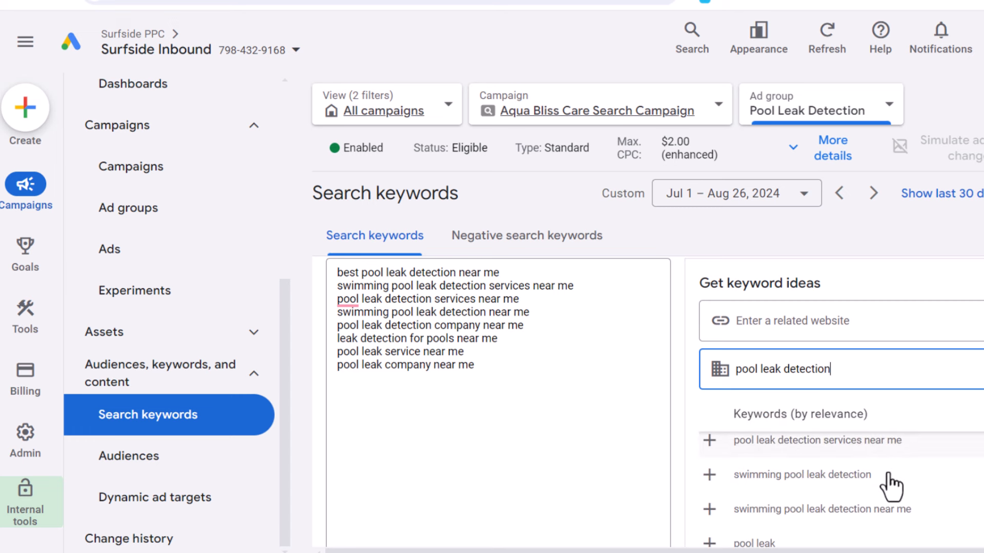
pyautogui.click(709, 518)
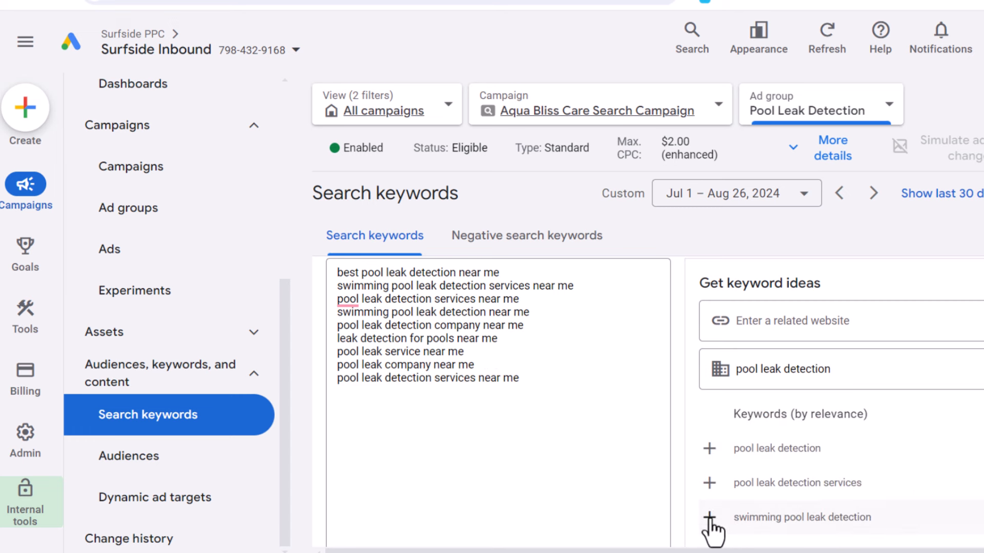
pyautogui.click(710, 482)
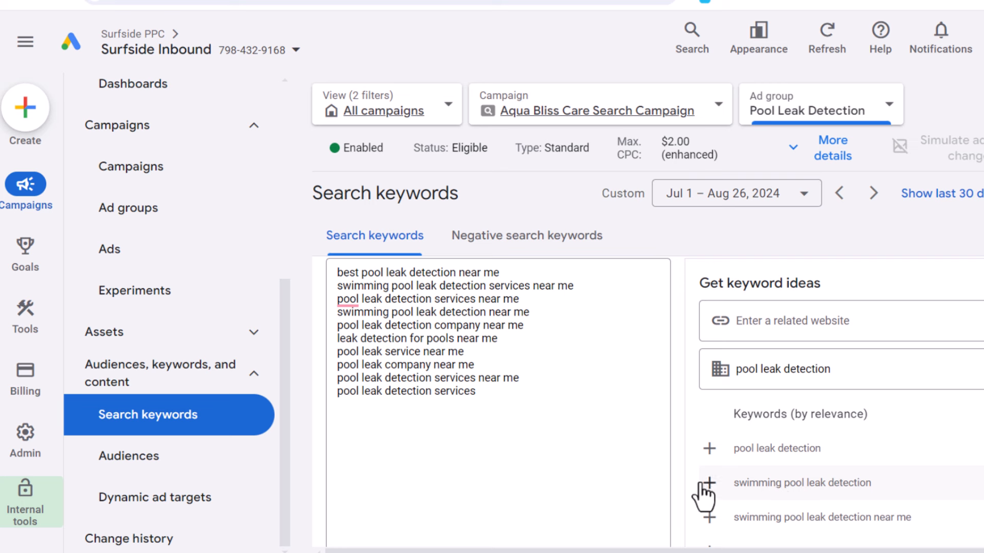
pyautogui.click(709, 483)
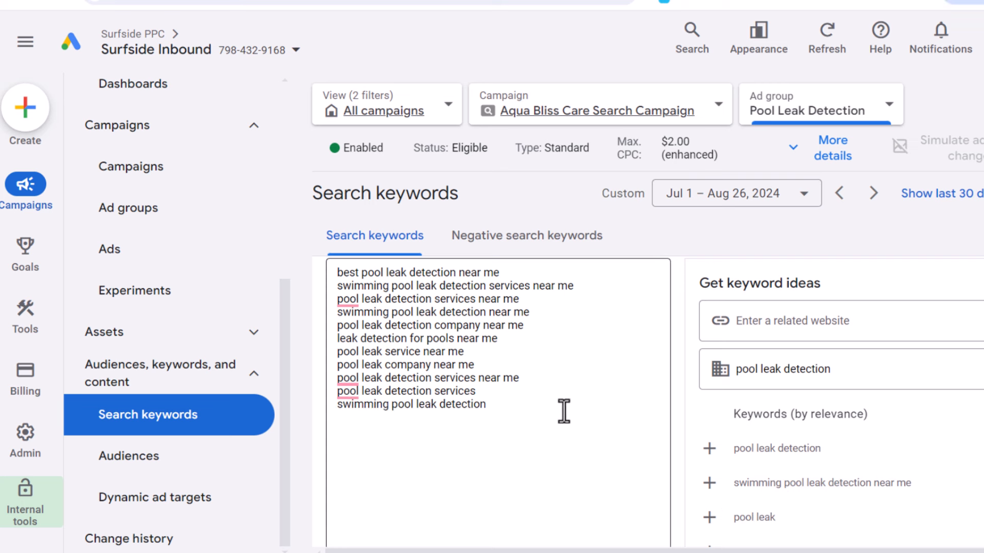
# - Replace "swimming pool leak detection" in the keyword list with the suggestion "swimming pool leak detection near me"
pyautogui.click(525, 352)
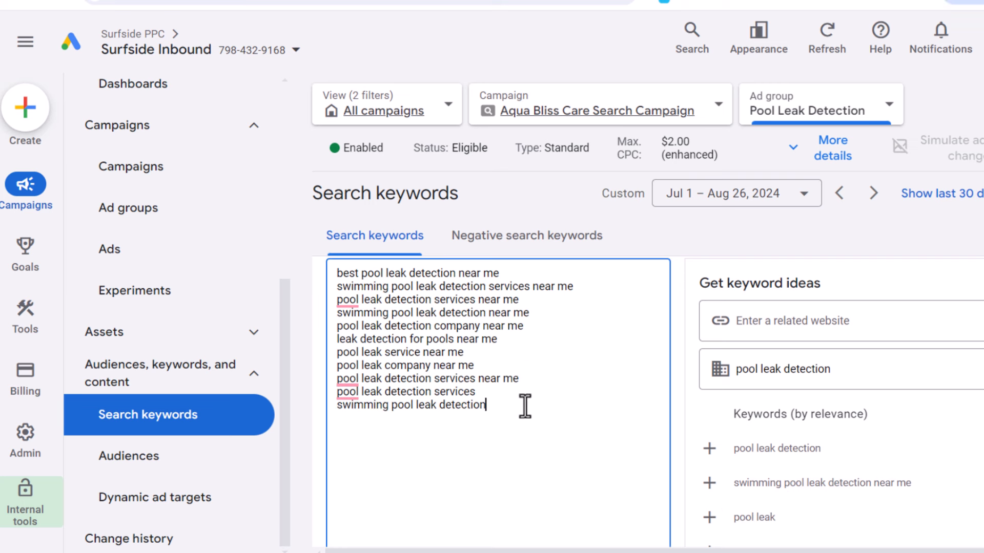
pyautogui.moveTo(524, 404); pyautogui.dragTo(335, 405)
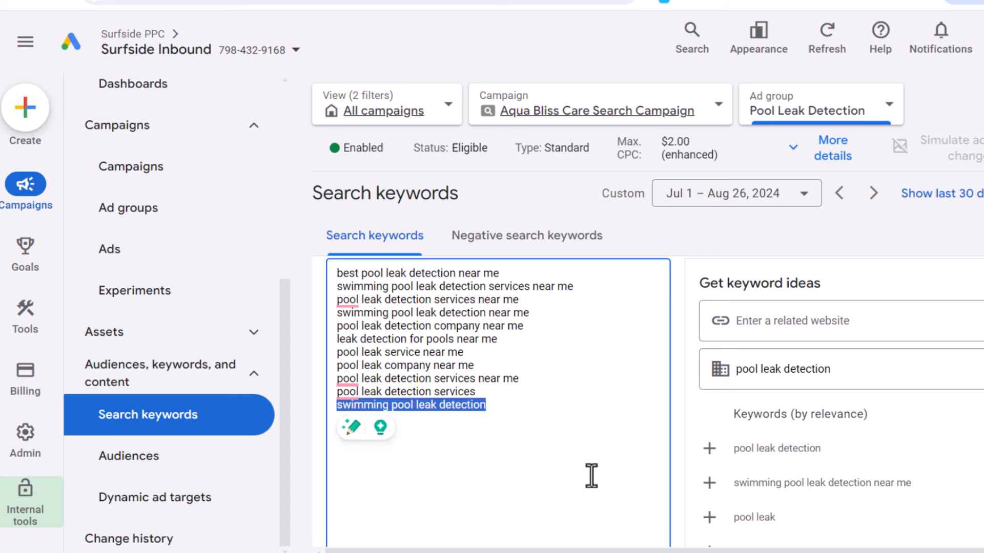
pyautogui.tripleClick(453, 412)
pyautogui.press('BackSpace')
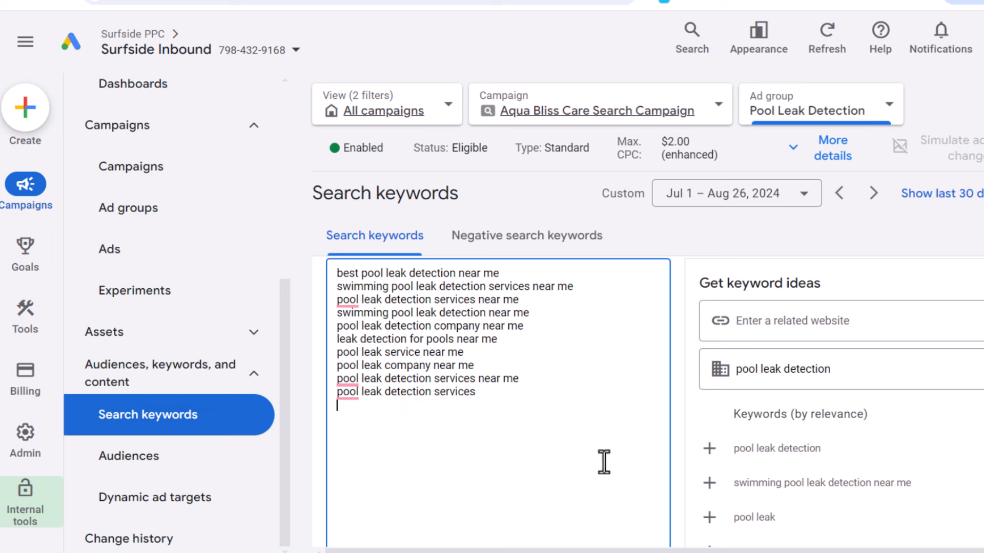
pyautogui.click(709, 484)
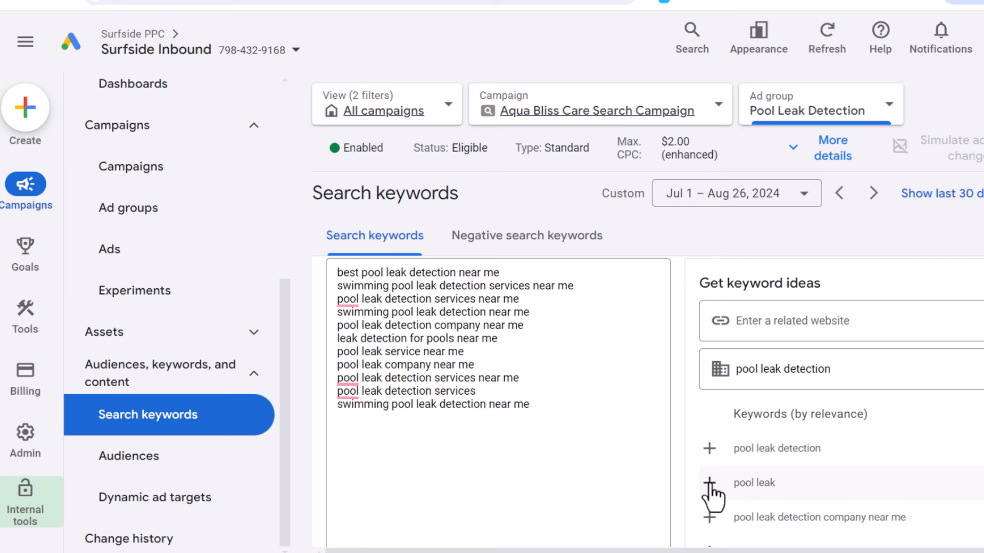
pyautogui.click(510, 405)
pyautogui.click(553, 407)
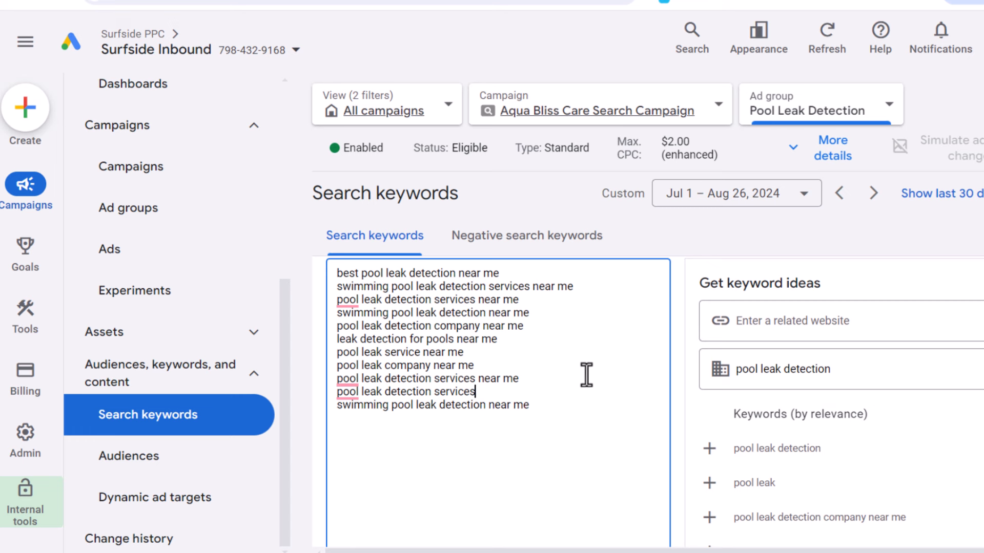
# - Try to save the keyword list to the ad group, review the reported errors, and discard the unsaved keywords
pyautogui.scroll(-1, 971, 508)
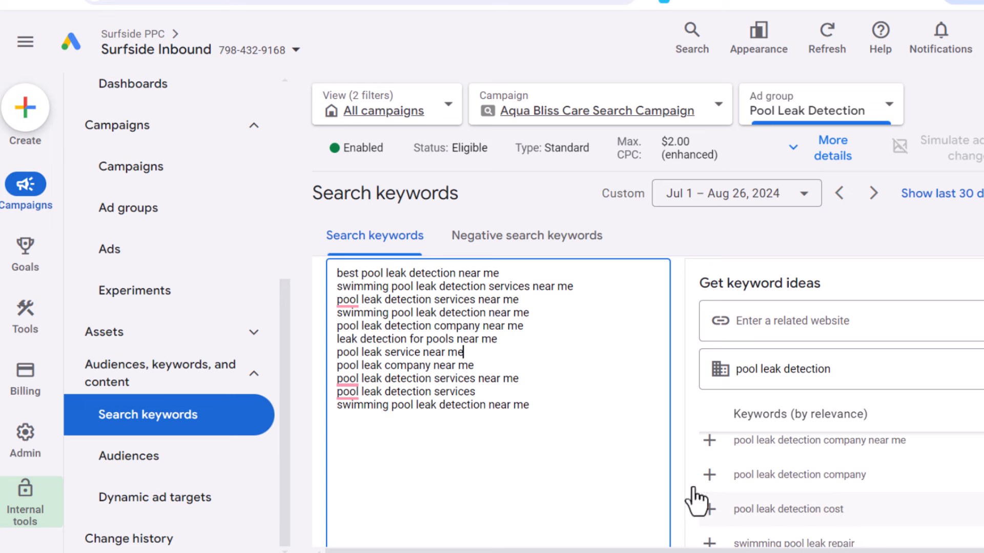
pyautogui.scroll(-3, 678, 419)
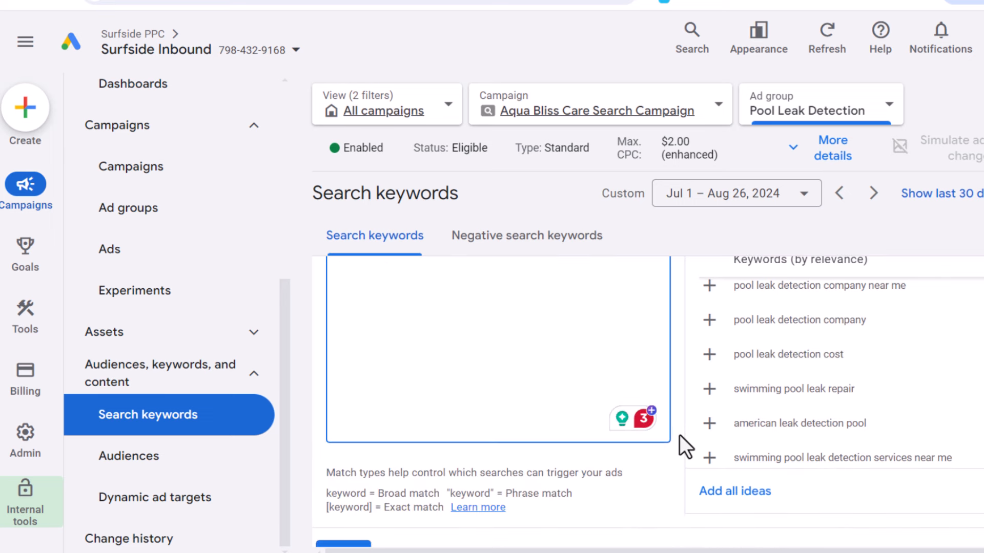
pyautogui.scroll(-4, 651, 466)
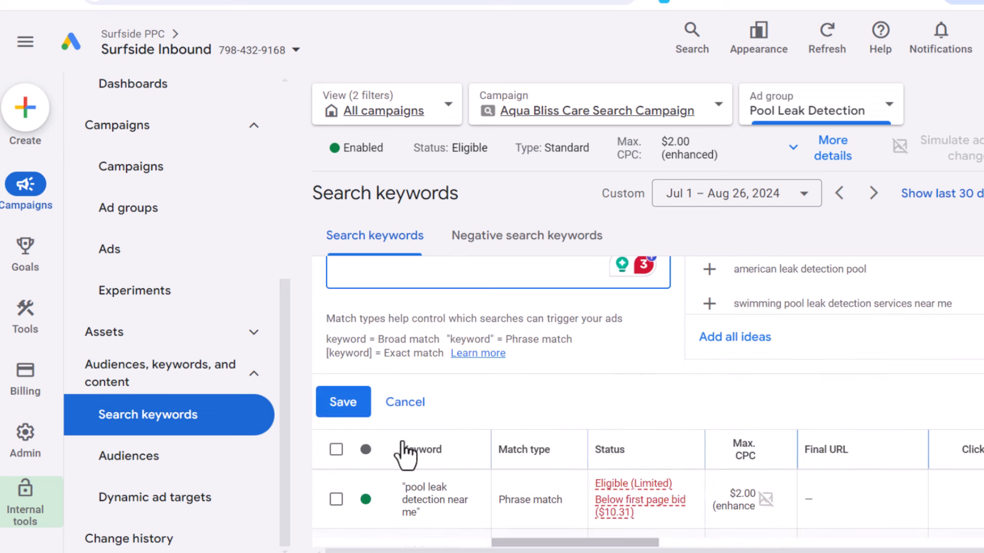
pyautogui.click(344, 405)
pyautogui.scroll(6, 543, 390)
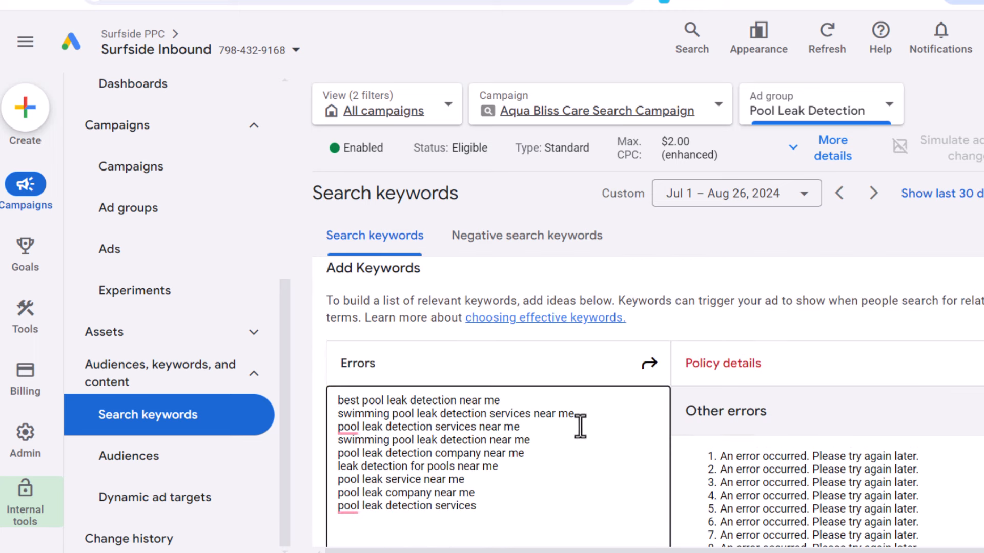
pyautogui.scroll(-4, 747, 410)
pyautogui.scroll(1, 635, 400)
pyautogui.click(544, 404)
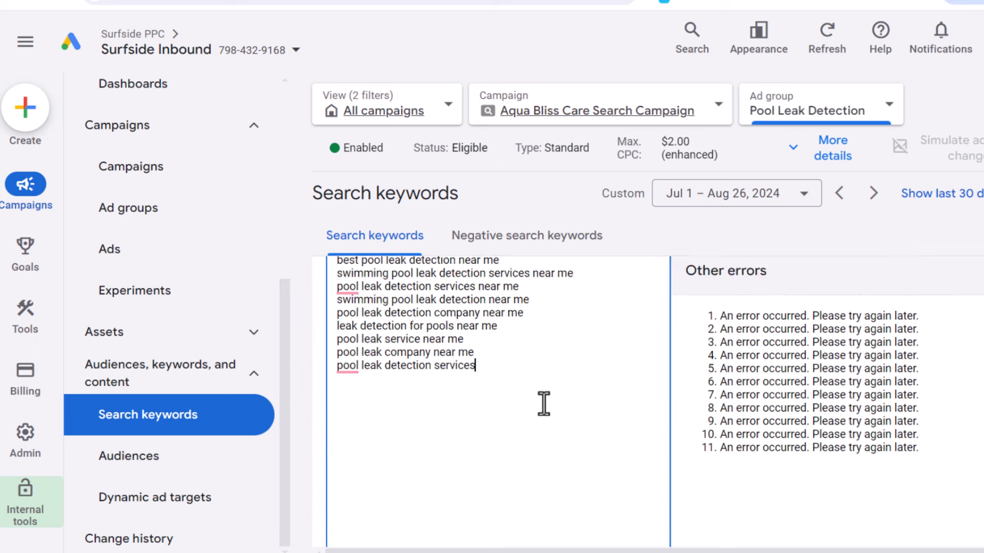
pyautogui.scroll(-2, 543, 403)
pyautogui.click(363, 498)
pyautogui.click(363, 499)
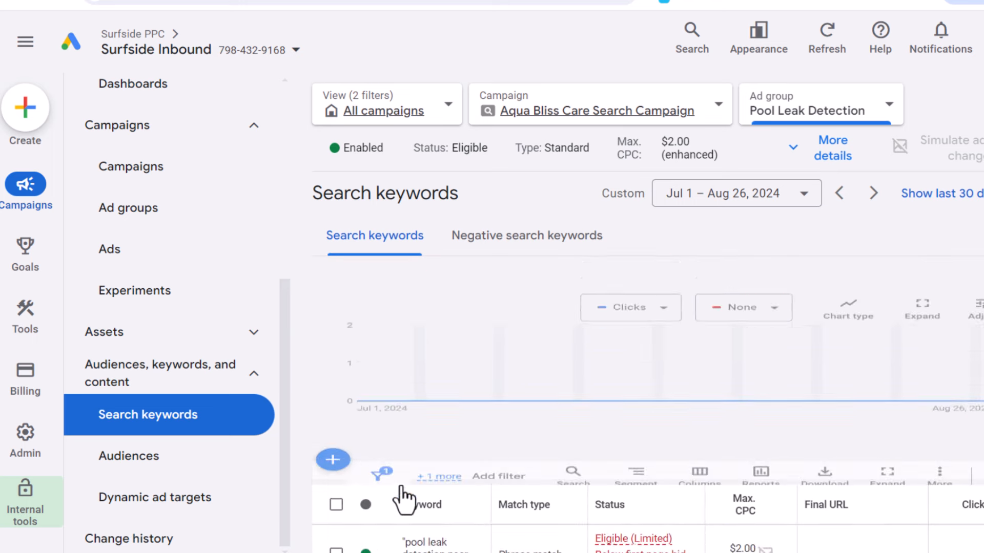
# - Look through the match type options for changing the existing keyword "pool leak detection near me", cancel the change, and deselect the keyword
pyautogui.click(336, 293)
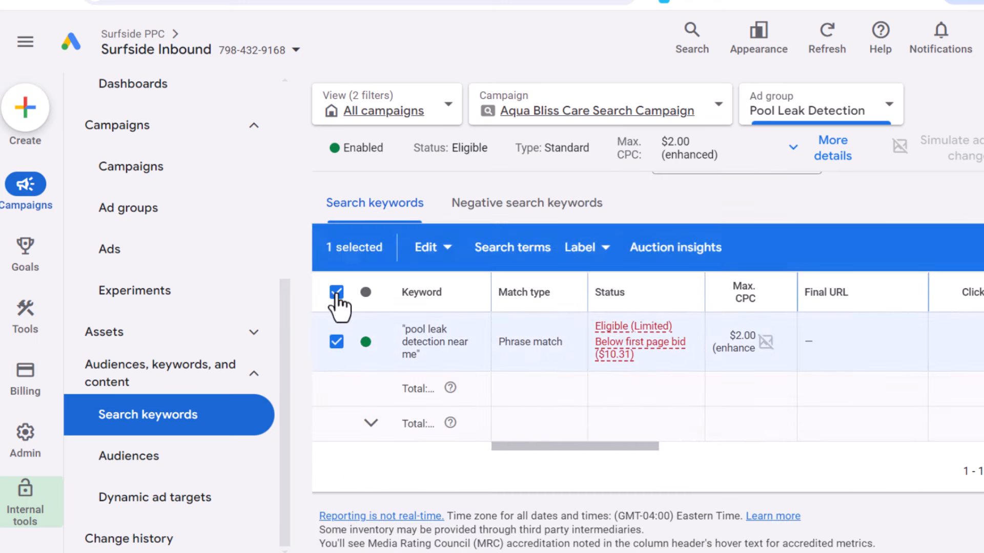
pyautogui.click(428, 248)
pyautogui.moveTo(340, 430)
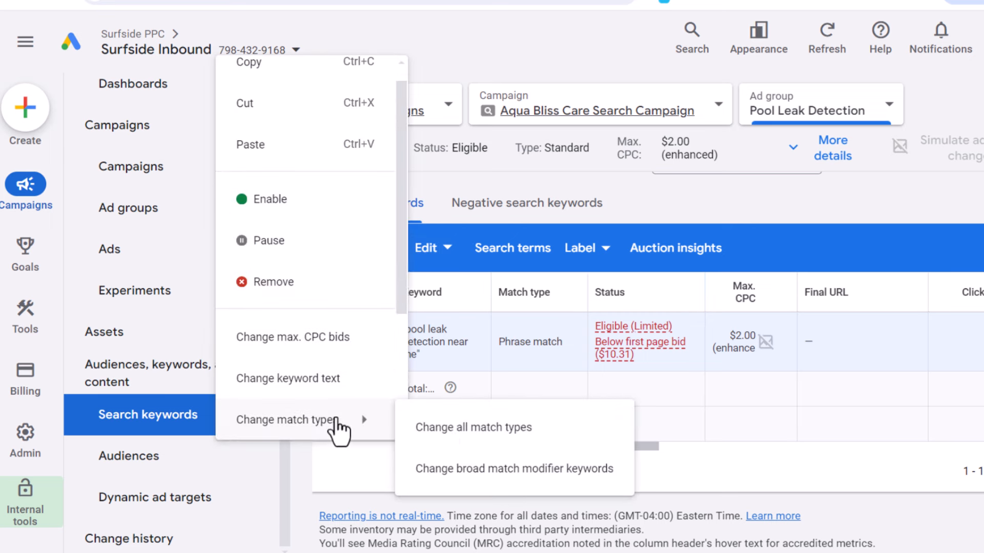
pyautogui.click(522, 437)
pyautogui.click(417, 338)
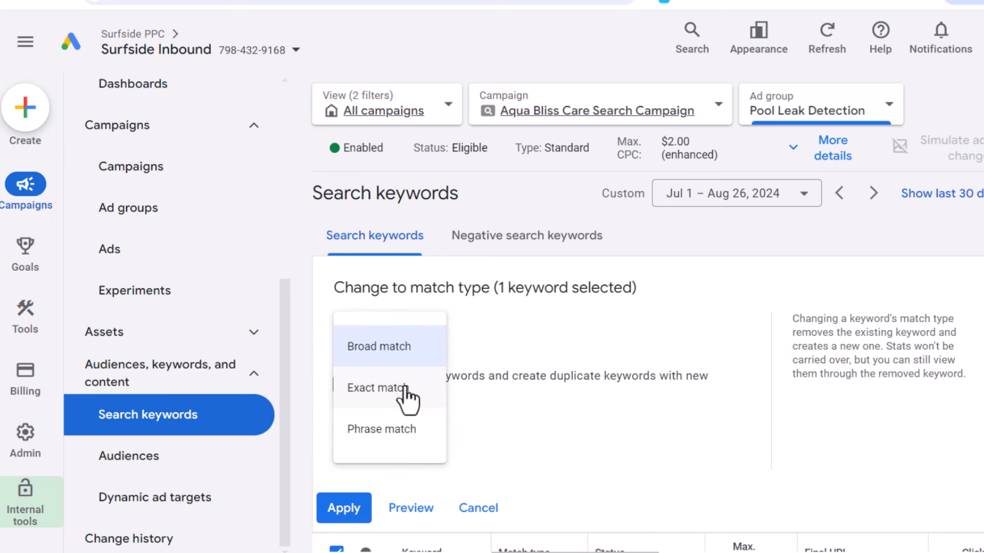
pyautogui.click(405, 367)
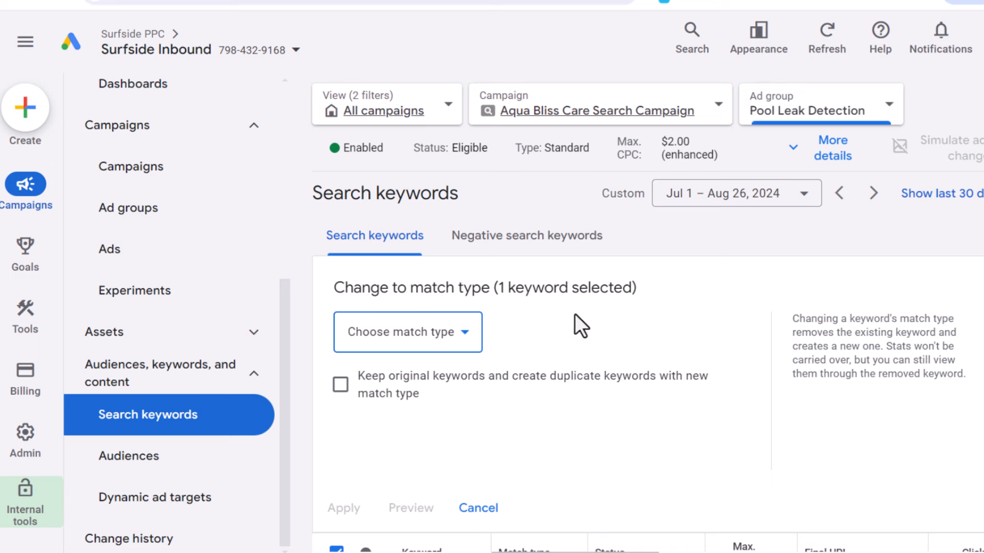
pyautogui.click(478, 507)
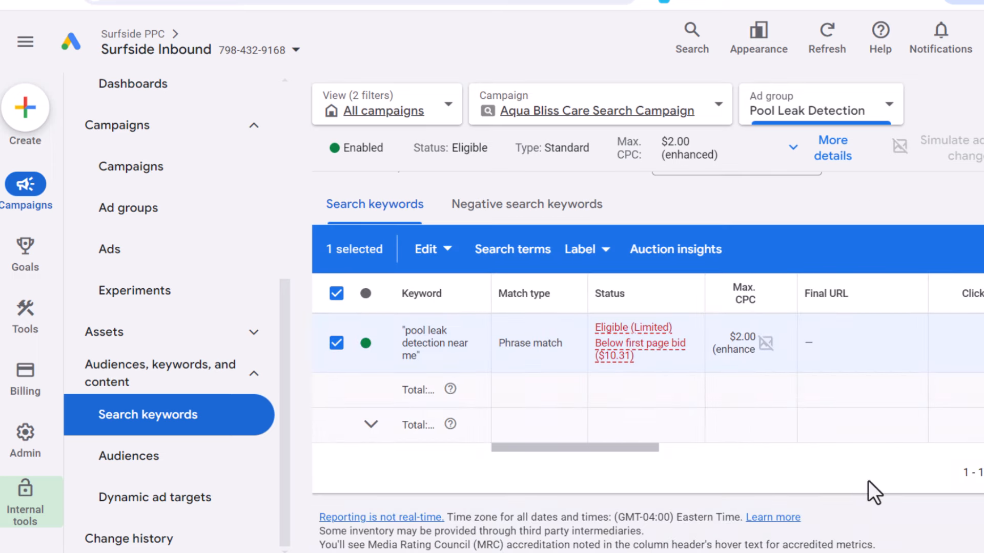
pyautogui.click(336, 294)
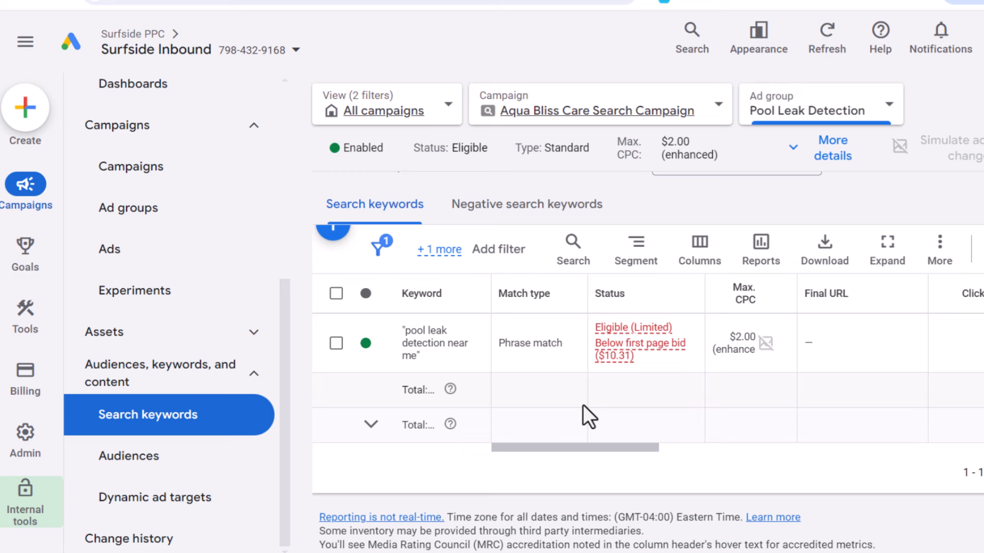
# - Start a new keyword list with the suggestion "pool leak detection services near me" and enclose it in square brackets as exact match
pyautogui.click(332, 234)
pyautogui.scroll(-3, 529, 428)
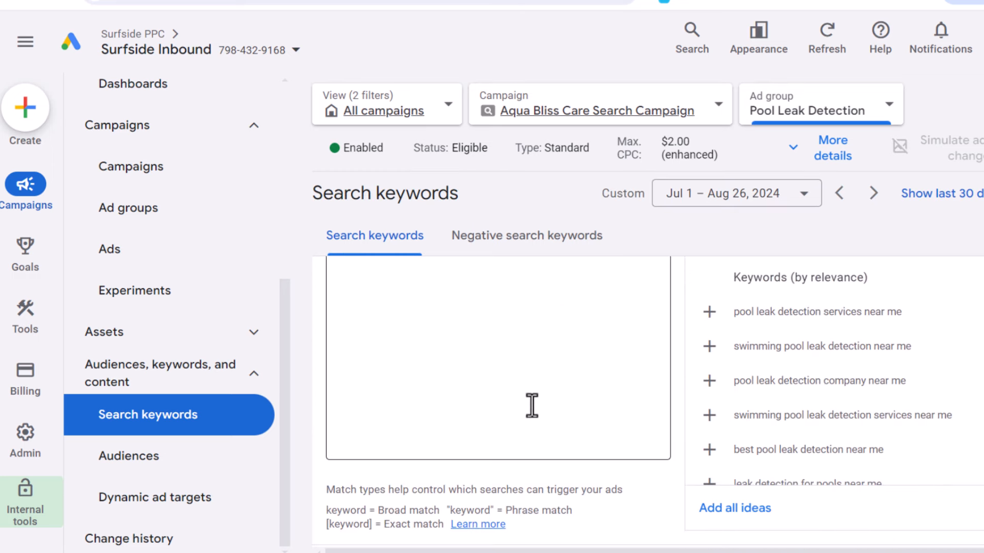
pyautogui.click(709, 312)
pyautogui.scroll(3, 516, 393)
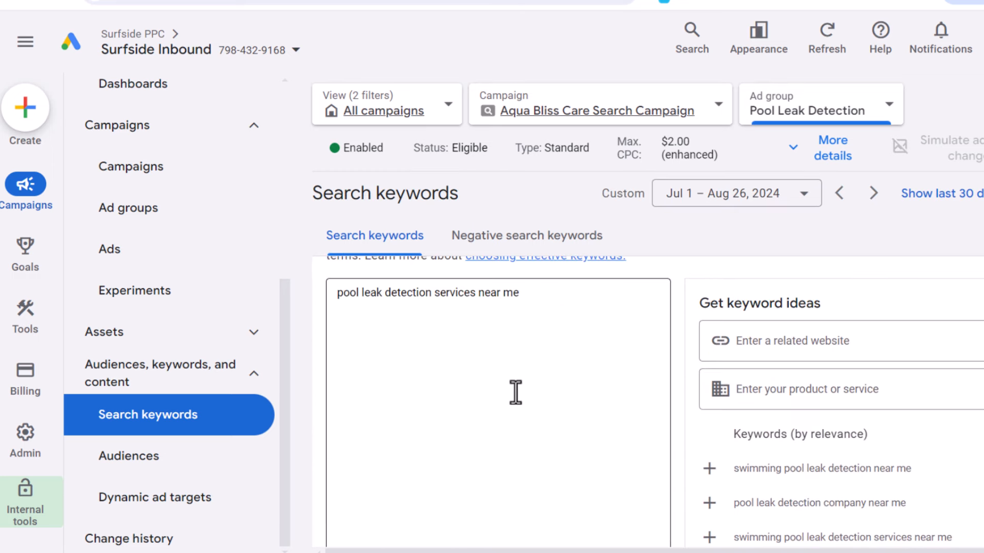
pyautogui.click(567, 290)
pyautogui.write(']')
pyautogui.click(336, 293)
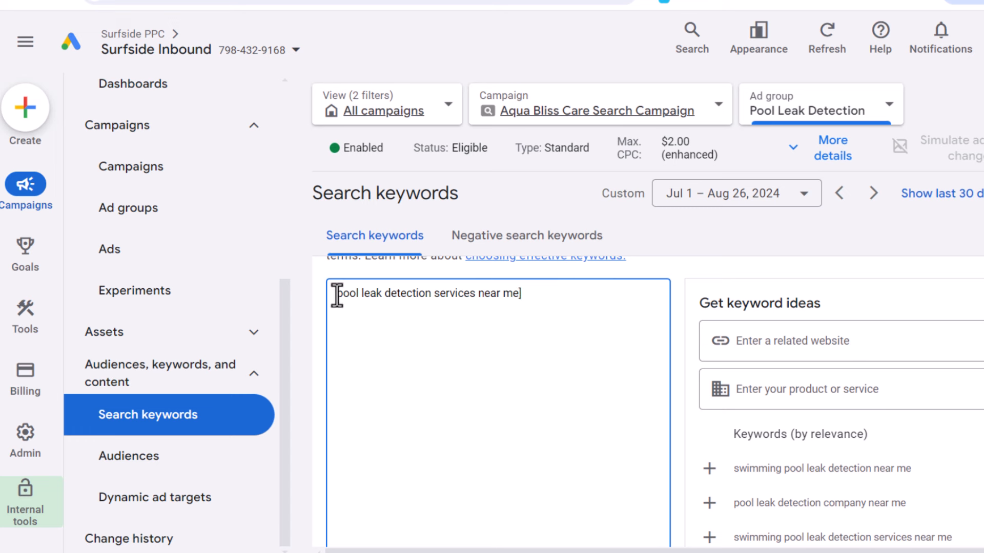
pyautogui.write('[')
# - Replace the square brackets around "pool leak detection services near me" with quotation marks to make it phrase match
pyautogui.press('BackSpace')
pyautogui.click(534, 294)
pyautogui.press('BackSpace')
pyautogui.click(337, 295)
pyautogui.write('"')
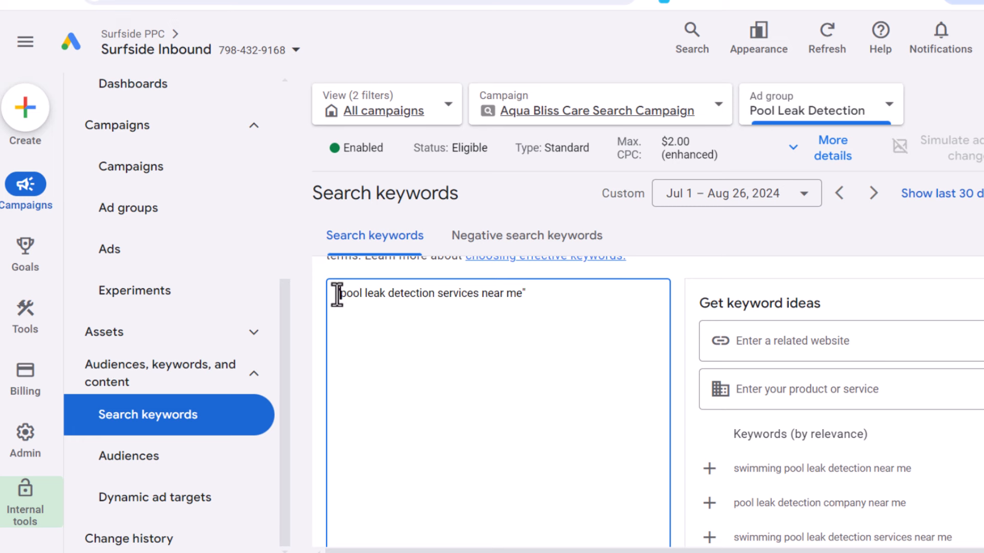
# - Cancel adding keywords and discard the example entry
pyautogui.scroll(-5, 514, 387)
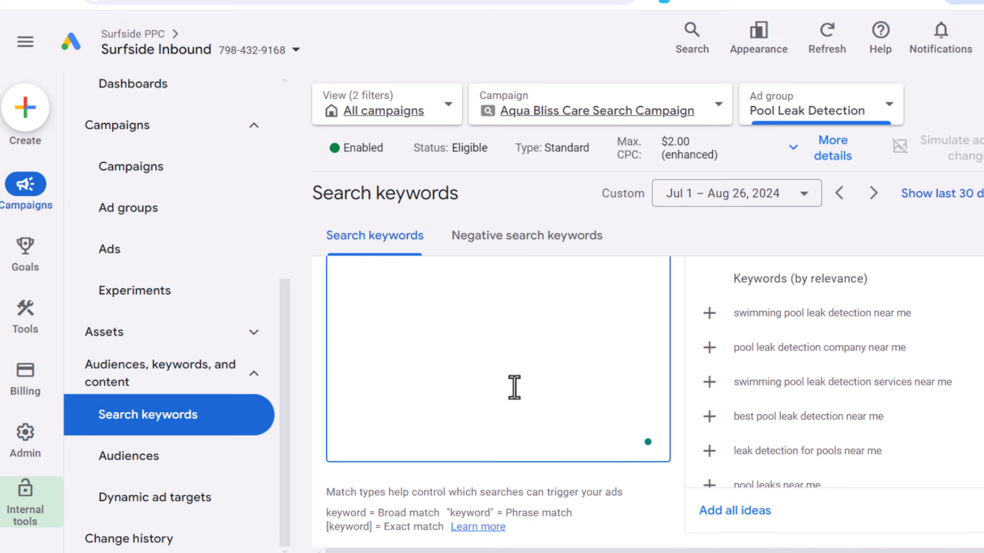
pyautogui.click(336, 499)
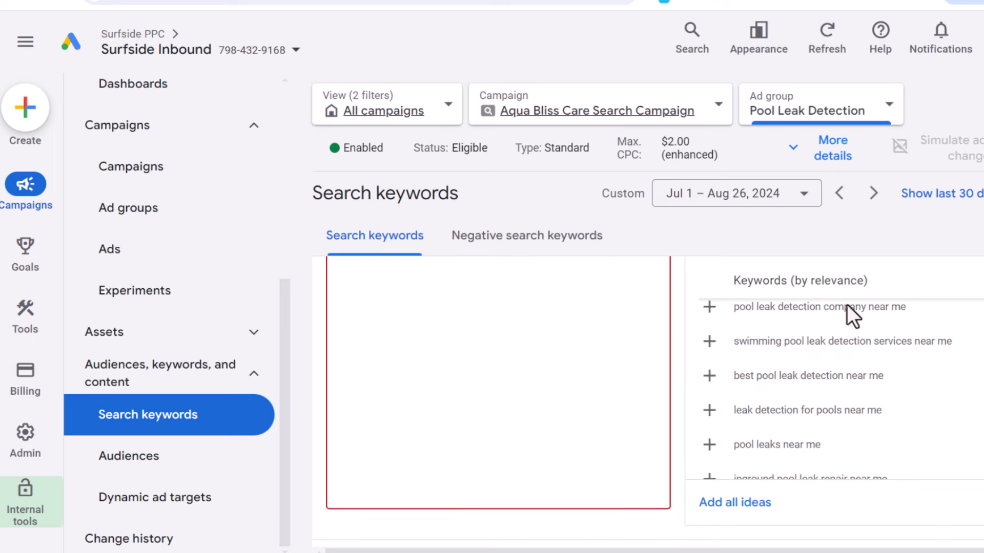
pyautogui.scroll(-3, 458, 414)
pyautogui.scroll(-3, 426, 394)
pyautogui.scroll(2, 461, 358)
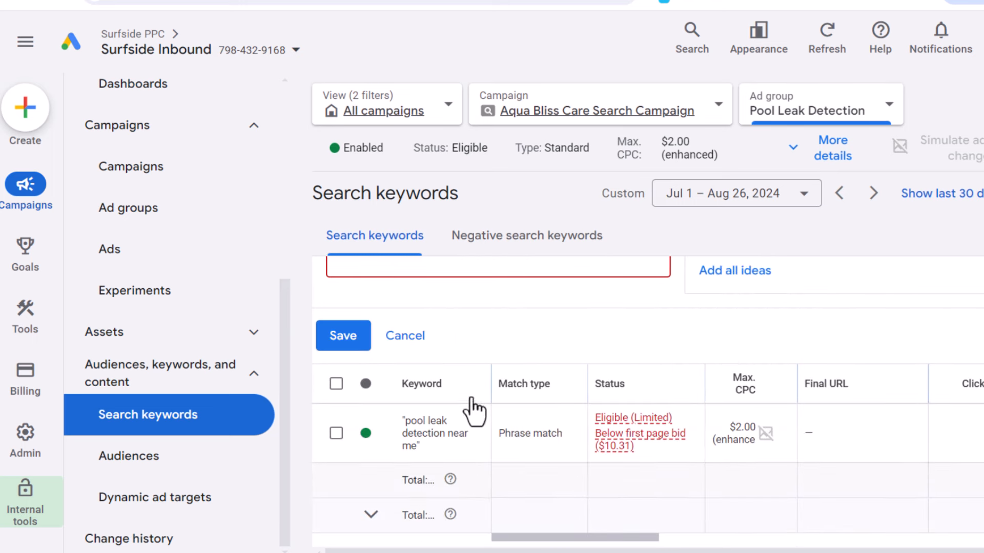
pyautogui.click(405, 337)
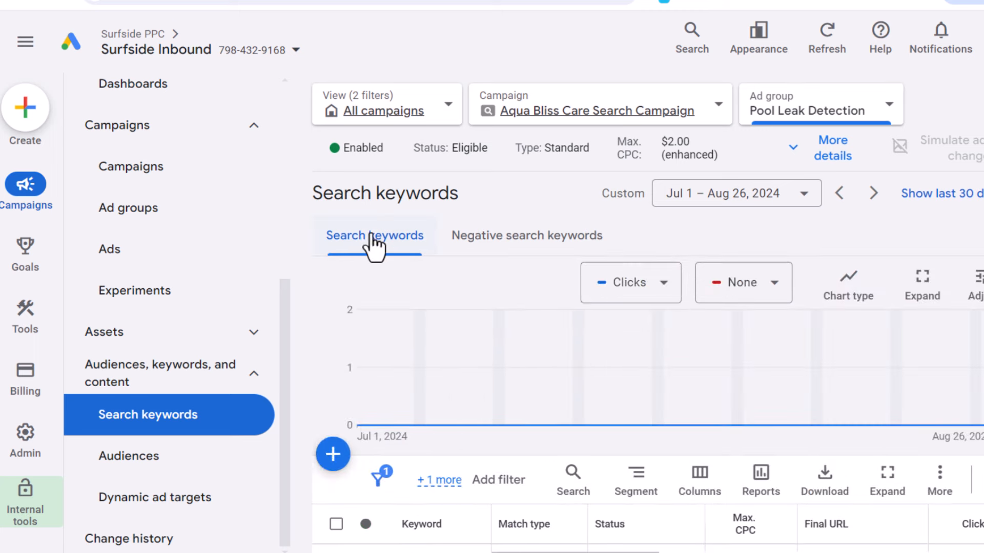
# - Start adding keywords to the Pool Leak Detection ad group and look up ideas for the service "pool leak near me"
pyautogui.scroll(-2, 385, 348)
pyautogui.click(333, 377)
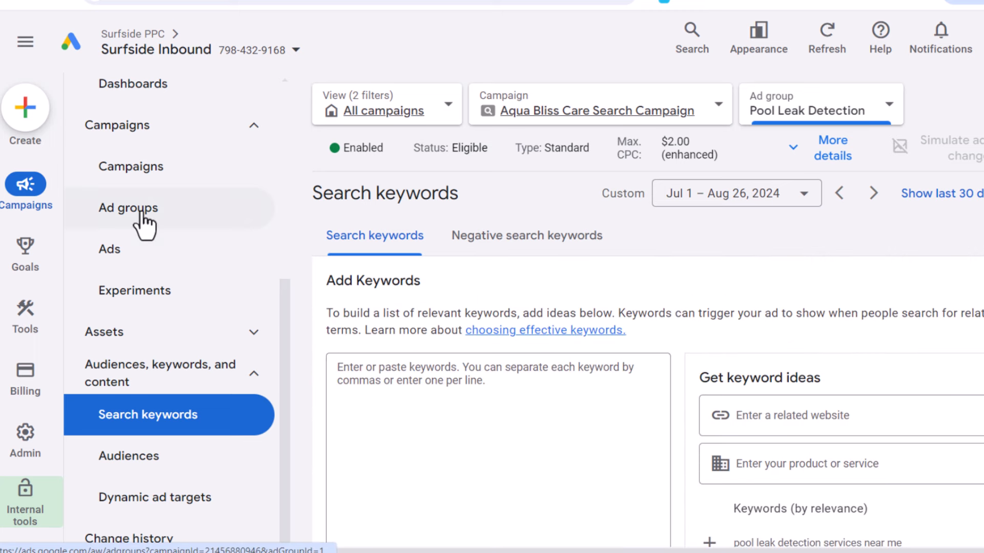
pyautogui.scroll(-2, 974, 313)
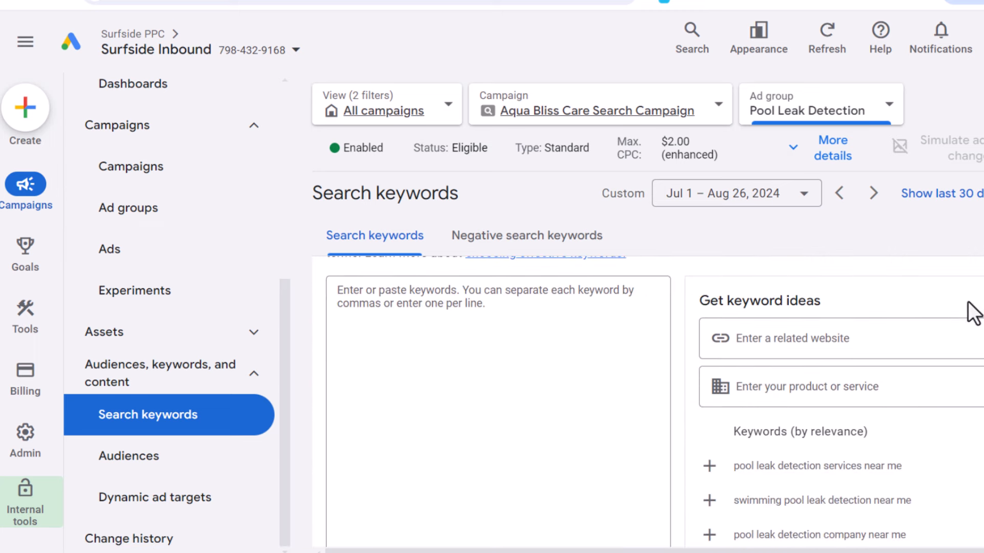
pyautogui.click(819, 390)
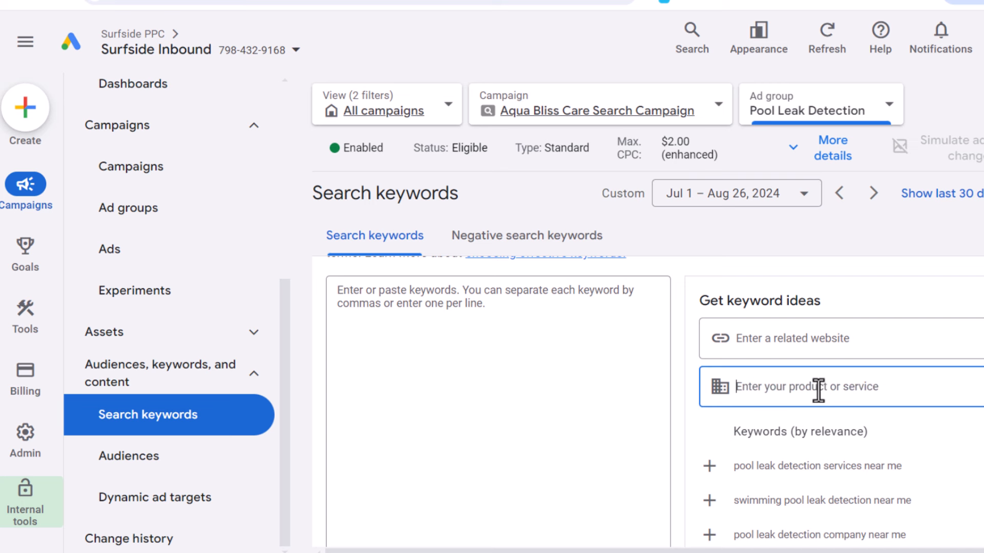
pyautogui.write('p')
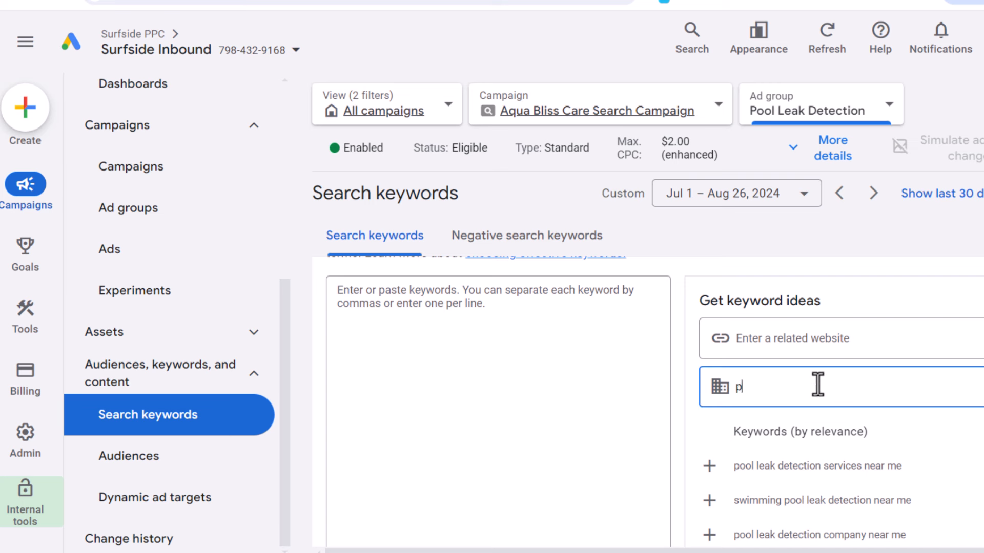
pyautogui.write('ool leak near me')
pyautogui.moveTo(818, 385); pyautogui.dragTo(788, 386)
pyautogui.write('s')
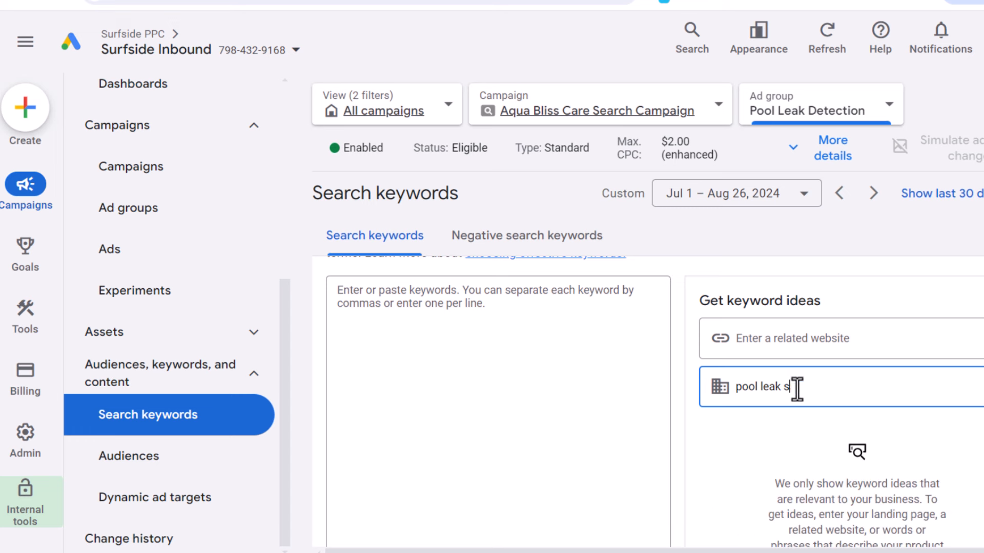
# - Shorten the product or service entry to "pool leak" and cancel adding keywords
pyautogui.doubleClick(797, 388)
pyautogui.press('BackSpace')
pyautogui.press('BackSpace')
pyautogui.scroll(-3, 843, 437)
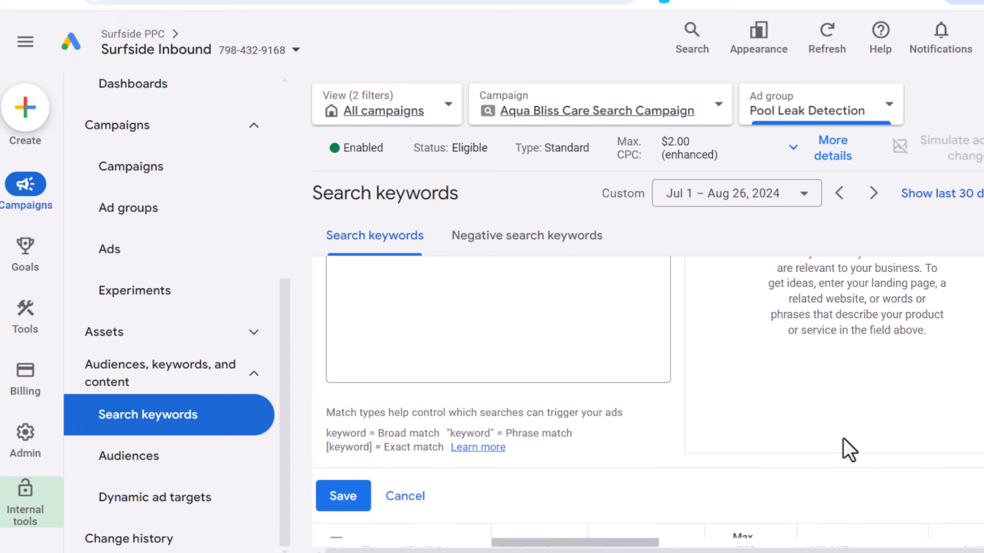
pyautogui.scroll(2, 841, 435)
pyautogui.moveTo(830, 310); pyautogui.dragTo(733, 308)
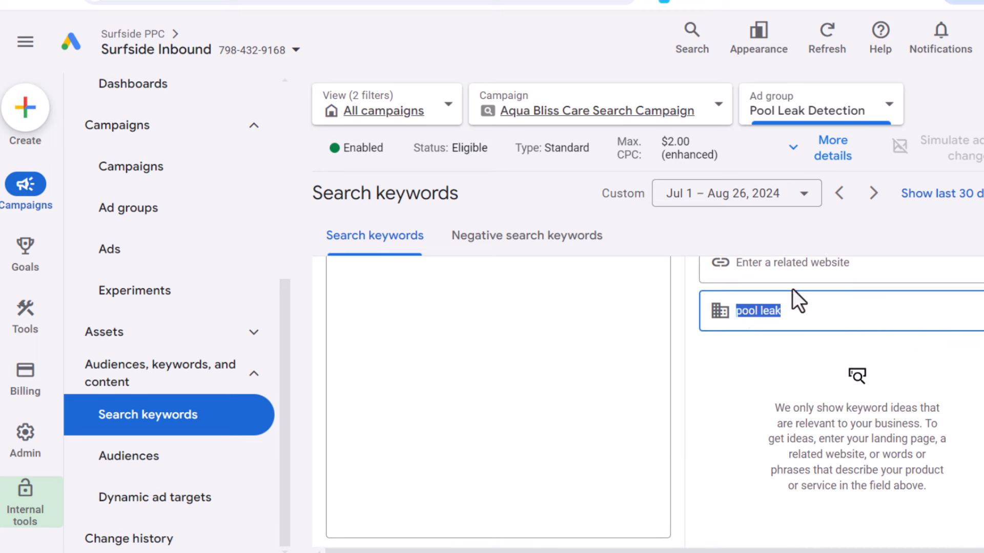
pyautogui.click(795, 268)
pyautogui.scroll(-1, 789, 400)
pyautogui.scroll(-3, 784, 417)
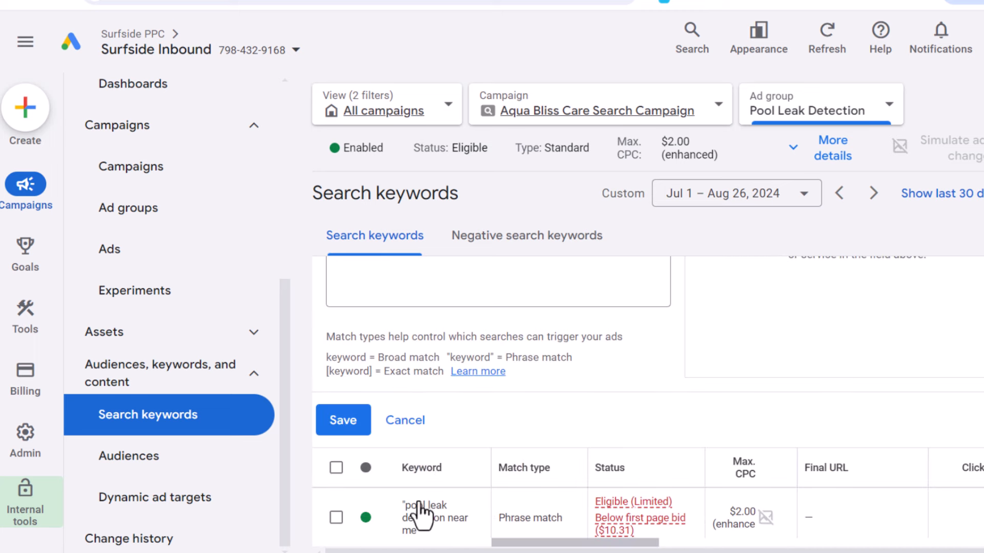
pyautogui.click(410, 422)
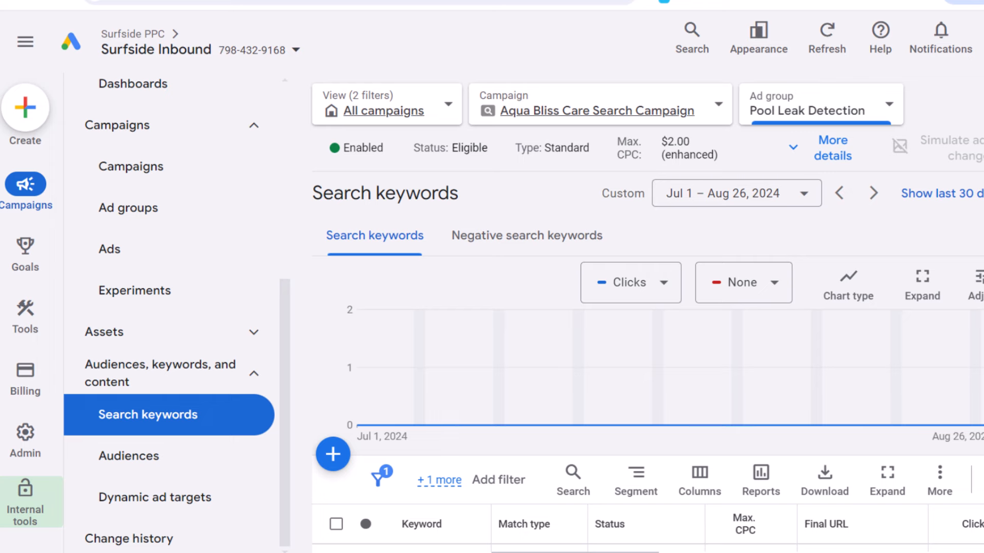
# - Switch to the At Your Service plumbing website, open its garbage disposal services page and copy the page's web address
pyautogui.click(204, 1)
pyautogui.click(208, 2)
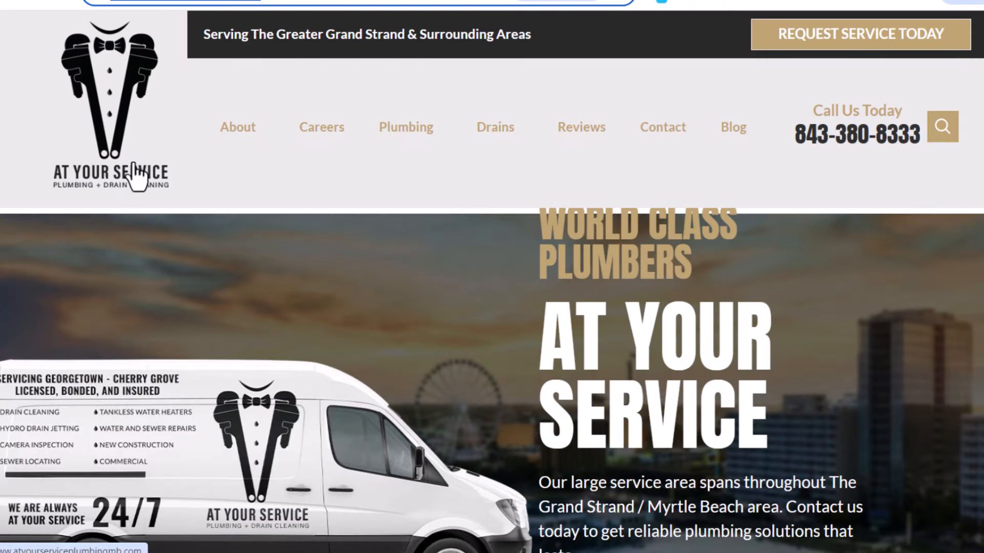
pyautogui.moveTo(407, 139)
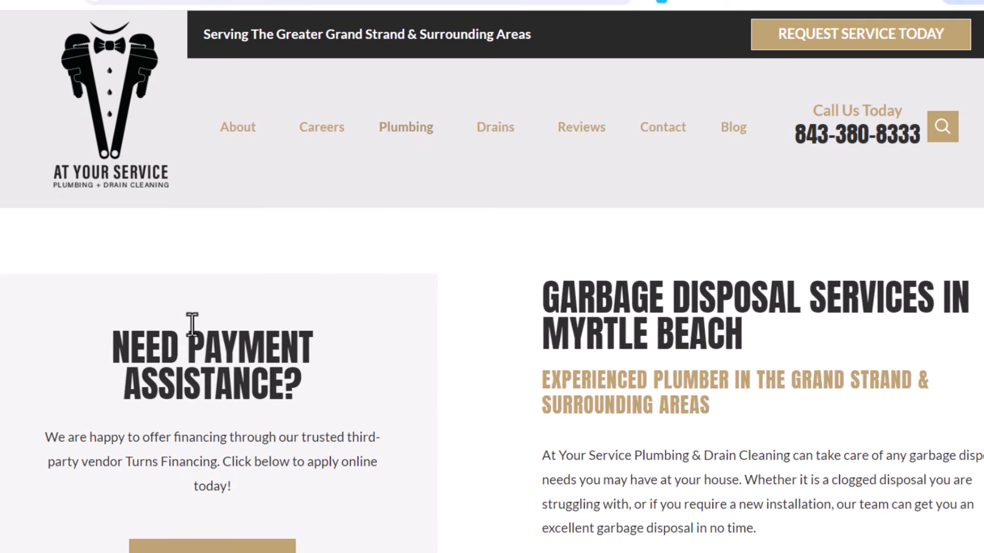
pyautogui.scroll(-3, 590, 266)
pyautogui.scroll(3, 666, 220)
pyautogui.click(236, 4)
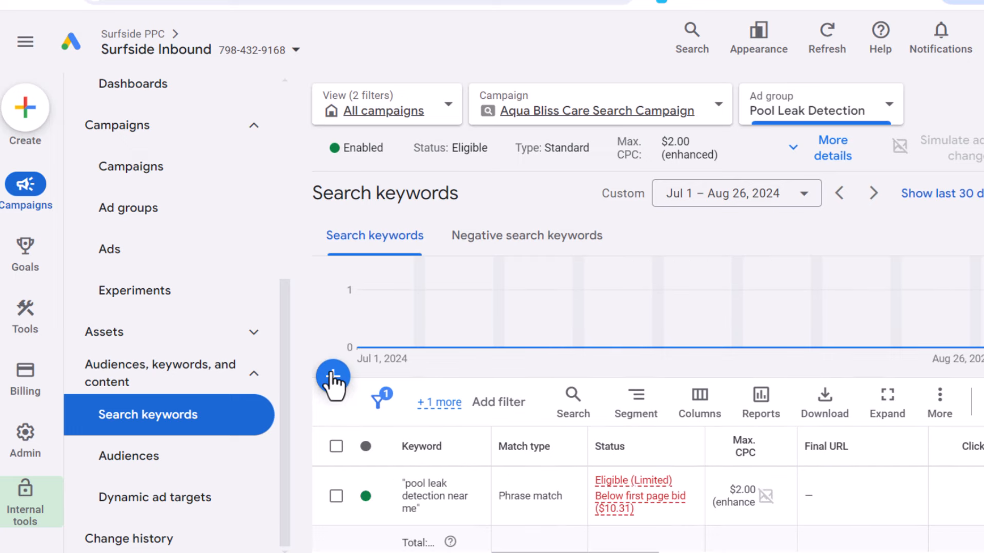
# - In a new keyword form, enter the copied page address and the service "garbage disposals" for keyword ideas, and clear the service entry
pyautogui.click(333, 377)
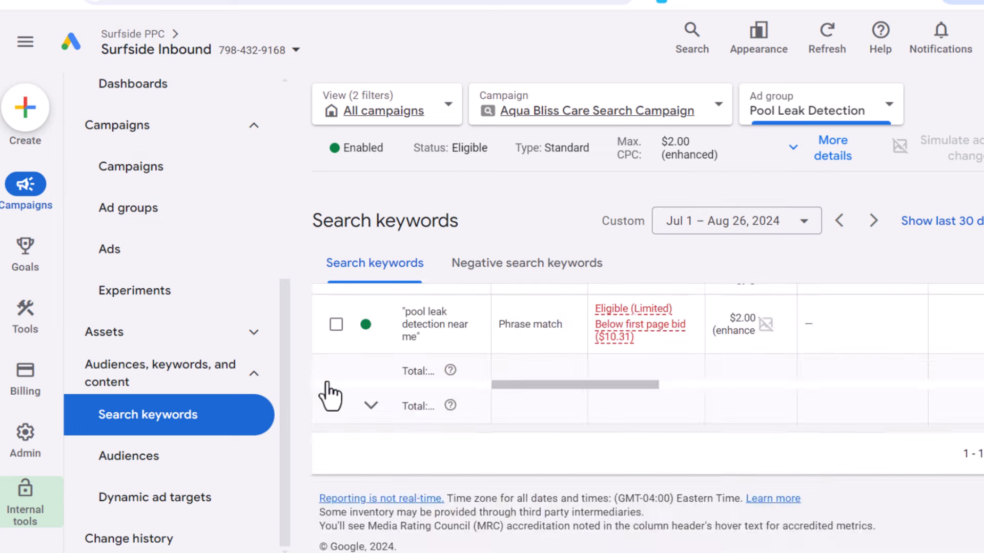
pyautogui.scroll(-3, 760, 277)
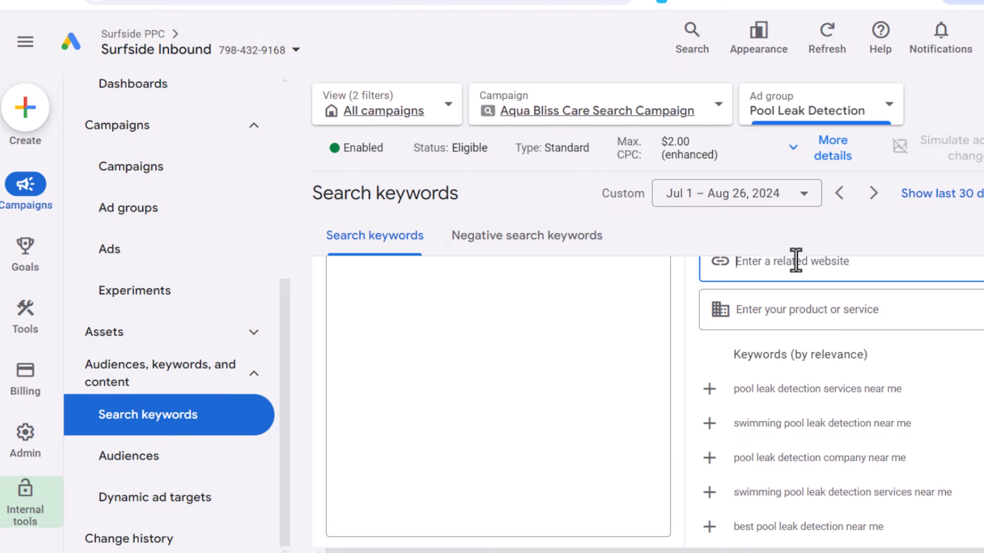
pyautogui.click(796, 261)
pyautogui.hotkey('ctrl', 'v')
pyautogui.click(796, 310)
pyautogui.write('garbage disp')
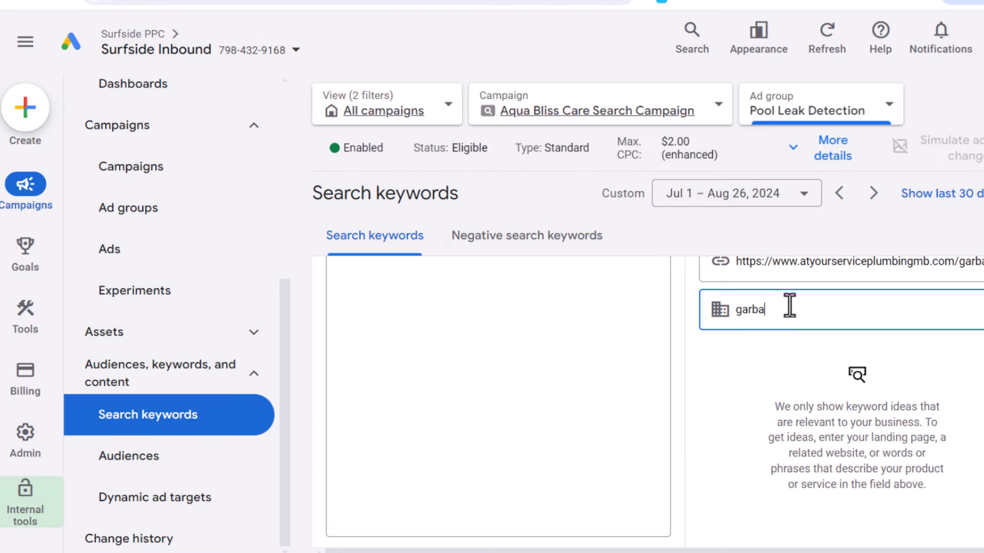
pyautogui.write('osals')
pyautogui.hotkey('ctrl', 'a')
pyautogui.press('BackSpace')
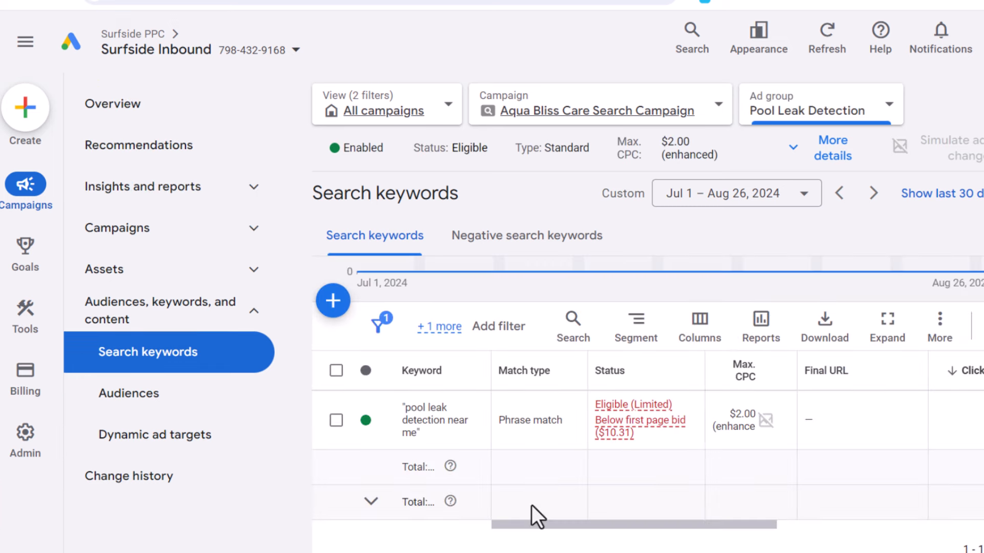
# - Add the suggested keyword "pool leak detection services near me" without match type symbols to the ad group and save it
pyautogui.click(334, 309)
pyautogui.scroll(-2, 786, 433)
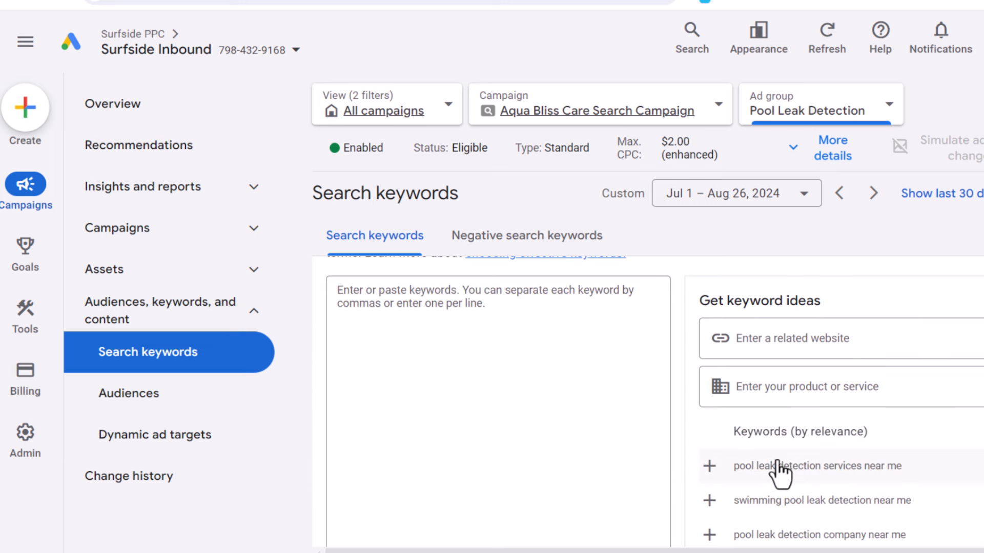
pyautogui.click(706, 471)
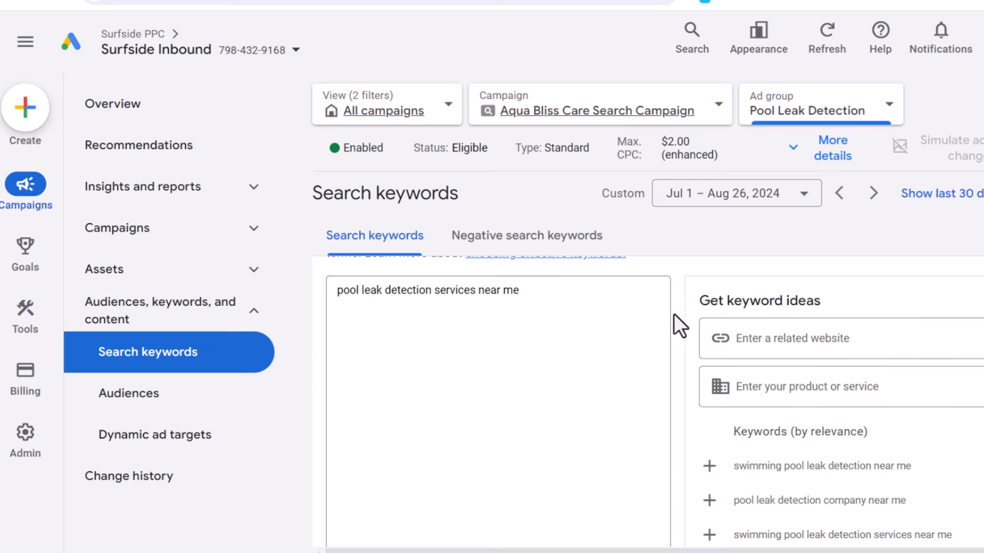
pyautogui.scroll(-2, 679, 326)
pyautogui.scroll(-4, 692, 277)
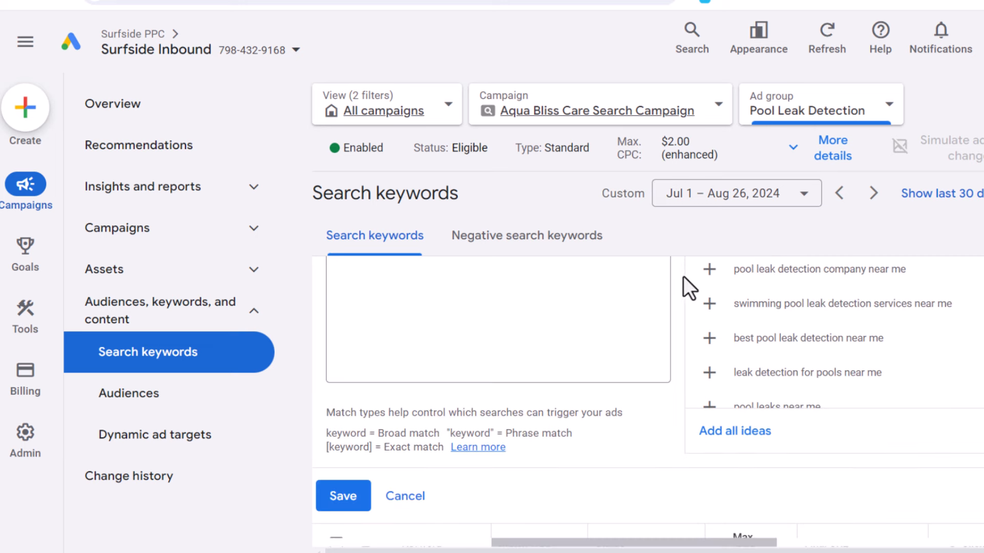
pyautogui.click(344, 499)
# - Change the match type of the keyword "pool leak detection services near me" to phrase match
pyautogui.scroll(-5, 563, 404)
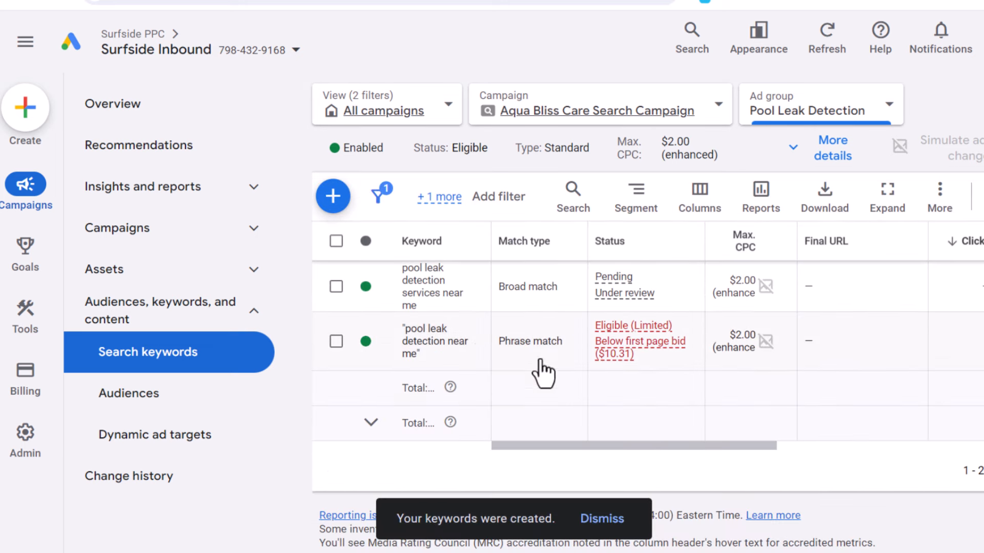
pyautogui.click(535, 296)
pyautogui.click(543, 338)
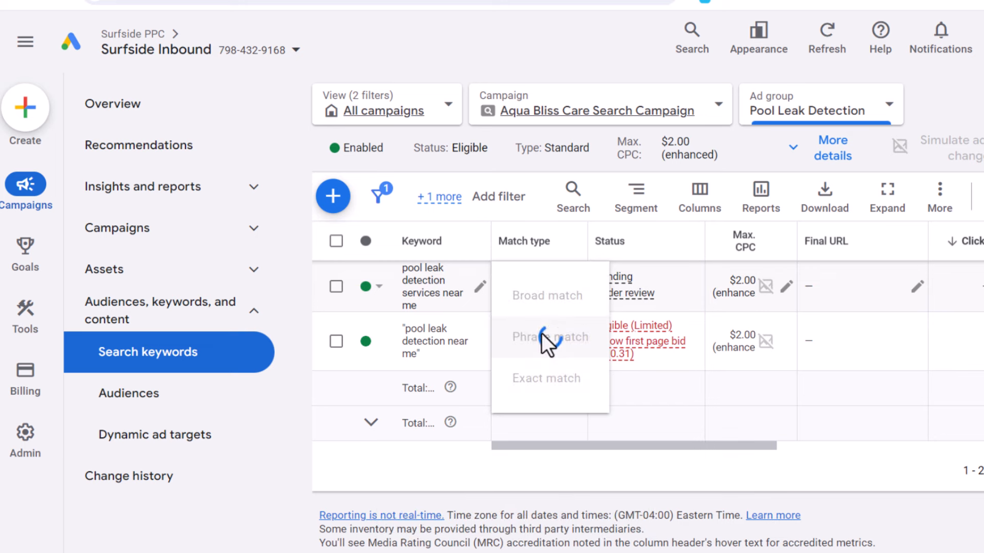
# - Select both keywords, examine the bulk edit options for changing match types, and deselect them without making a change
pyautogui.click(336, 277)
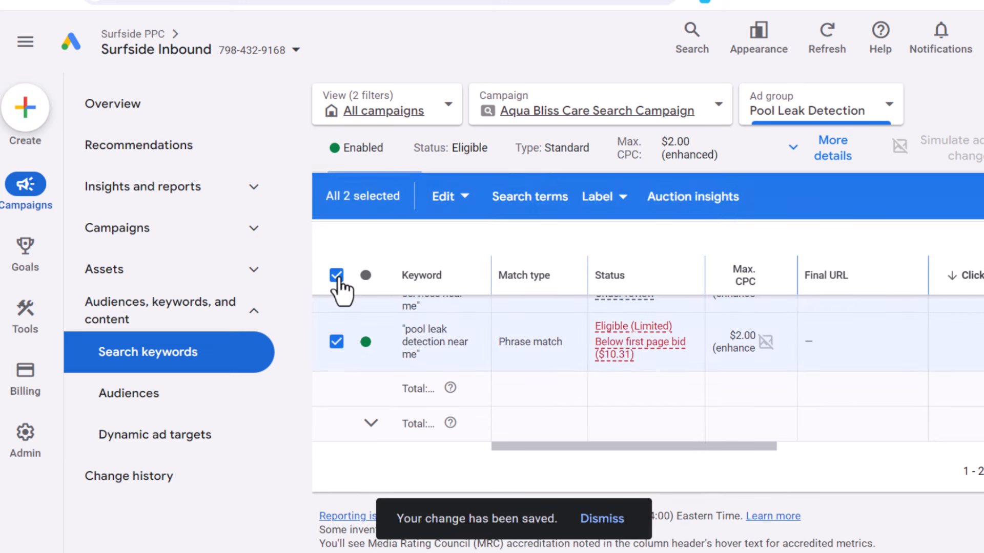
pyautogui.click(441, 197)
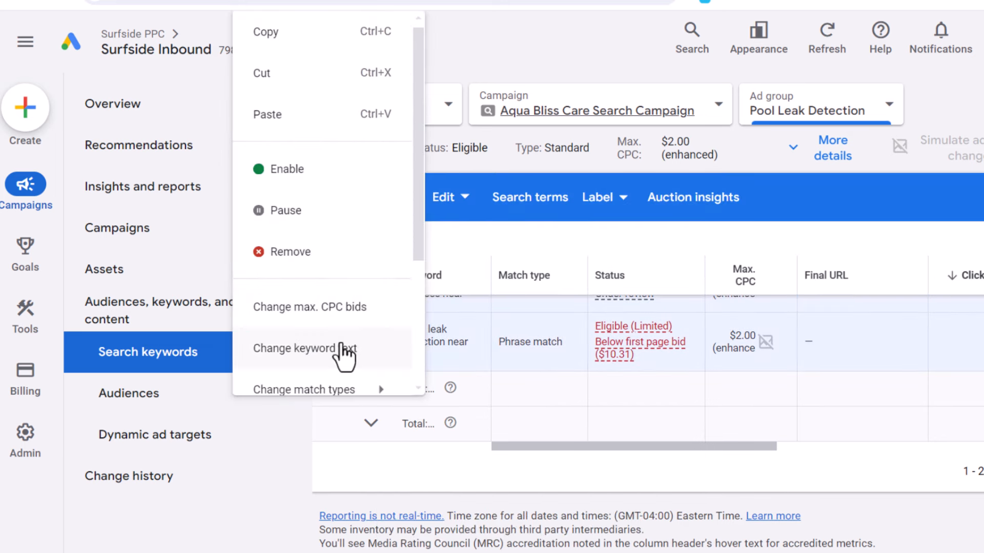
pyautogui.scroll(-1, 345, 352)
pyautogui.moveTo(353, 336)
pyautogui.click(852, 413)
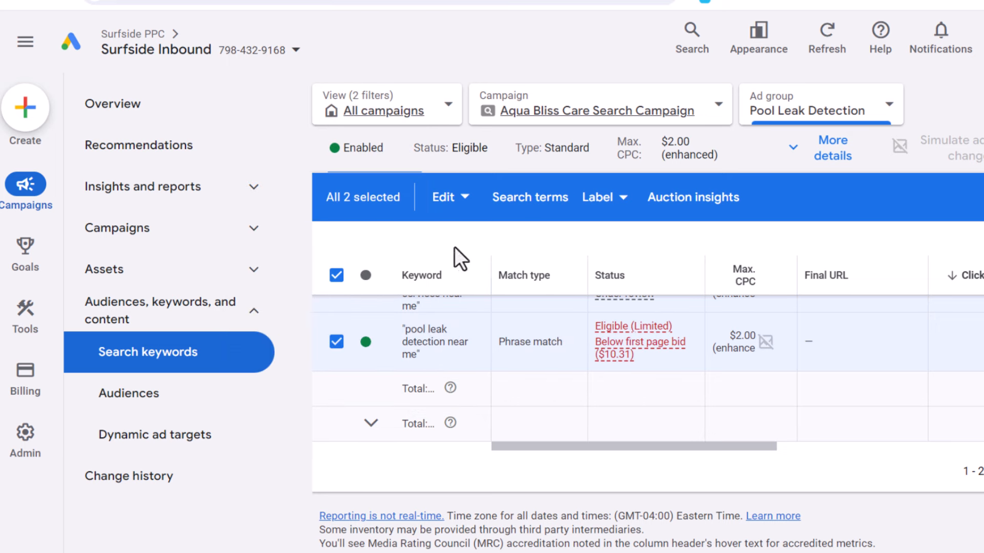
pyautogui.click(336, 275)
pyautogui.scroll(2, 548, 393)
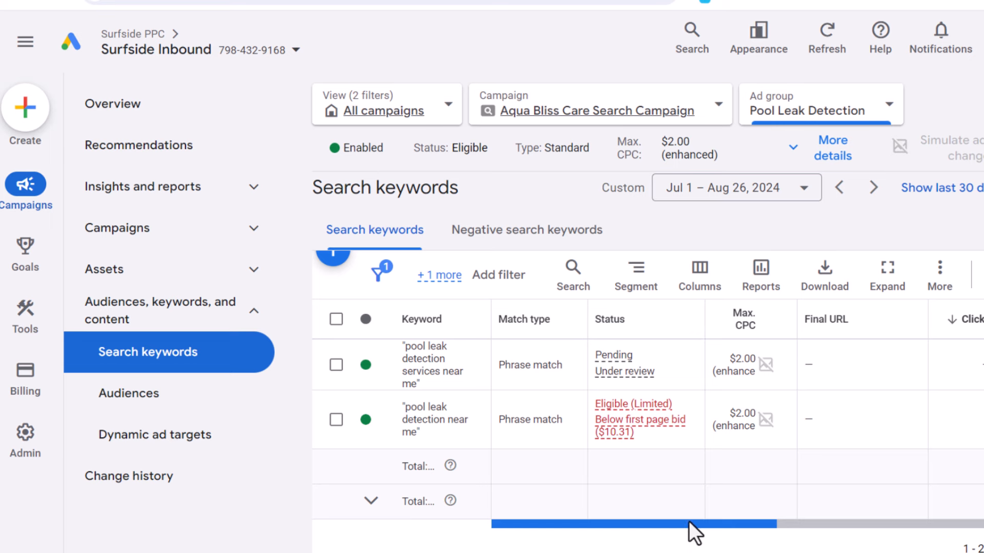
# - Expand the insights and reports navigation section and switch the keyword view to the Pool Repair ad group
pyautogui.moveTo(688, 521); pyautogui.dragTo(218, 258)
pyautogui.click(192, 194)
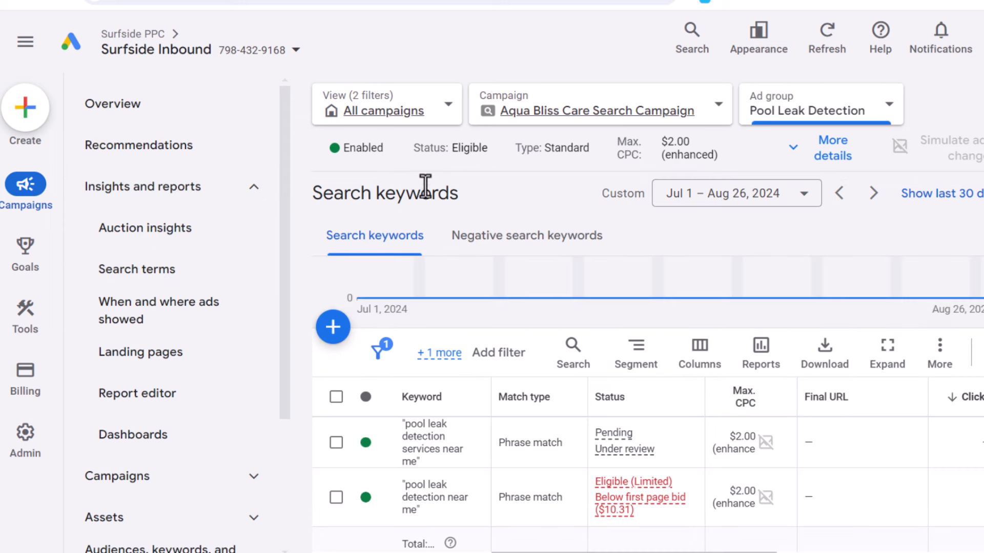
pyautogui.click(873, 105)
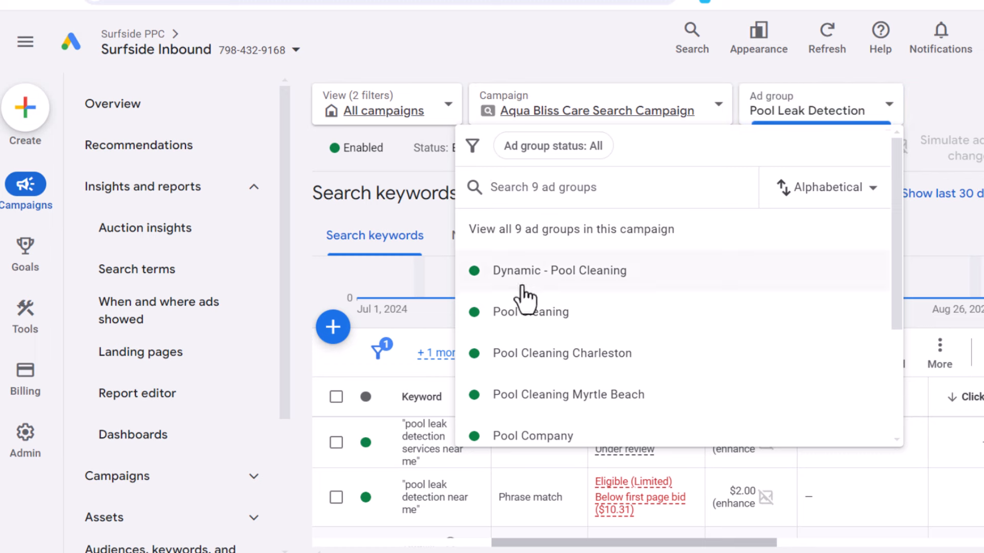
pyautogui.scroll(-2, 528, 292)
pyautogui.scroll(-2, 533, 287)
pyautogui.click(536, 423)
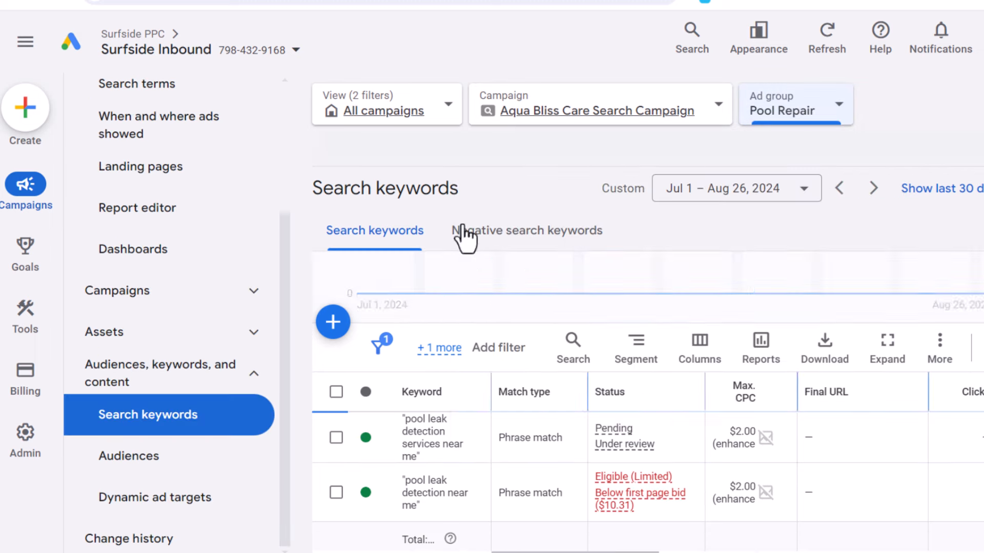
# - Open the search terms for the Pool Repair keyword "pool repair near me" and sort them by impressions
pyautogui.click(337, 447)
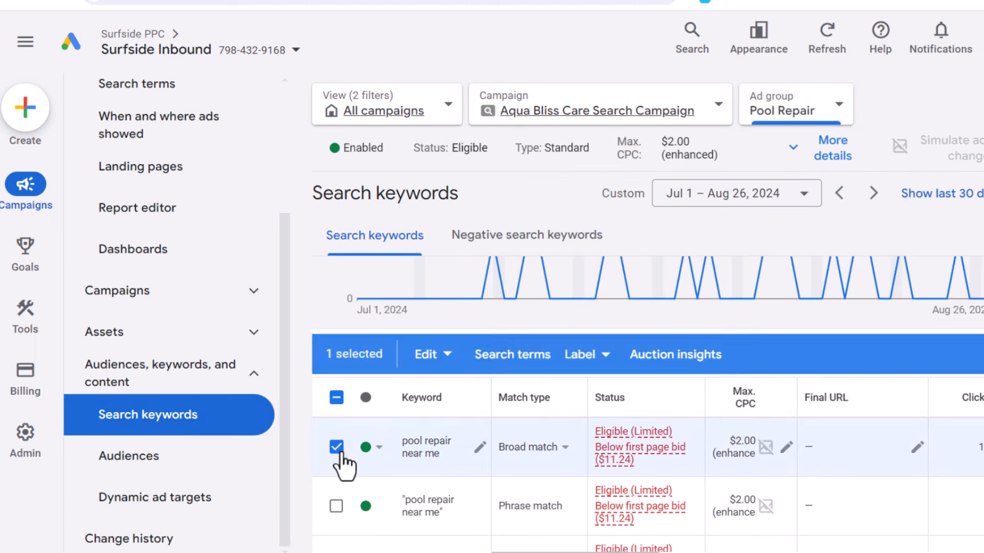
pyautogui.click(508, 365)
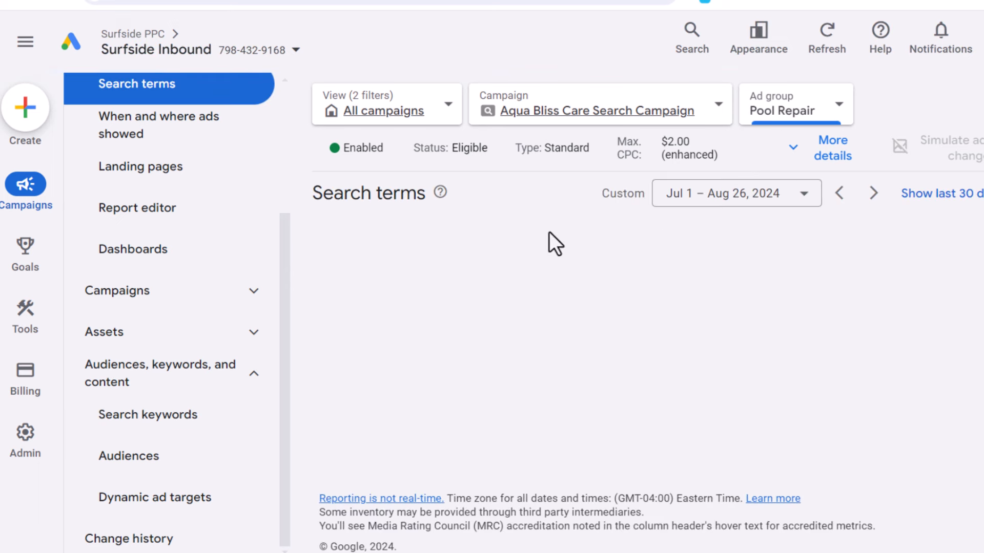
pyautogui.scroll(-5, 610, 461)
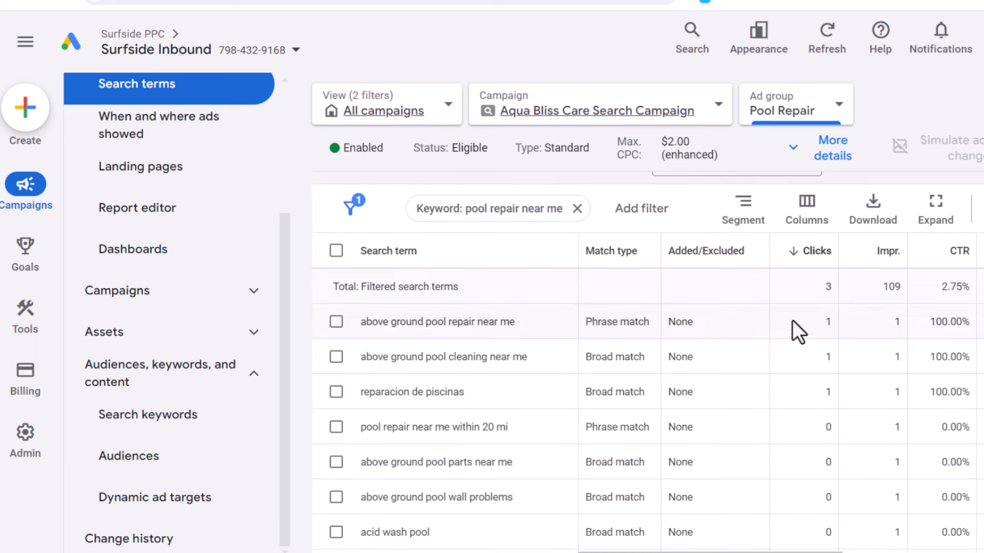
pyautogui.click(872, 256)
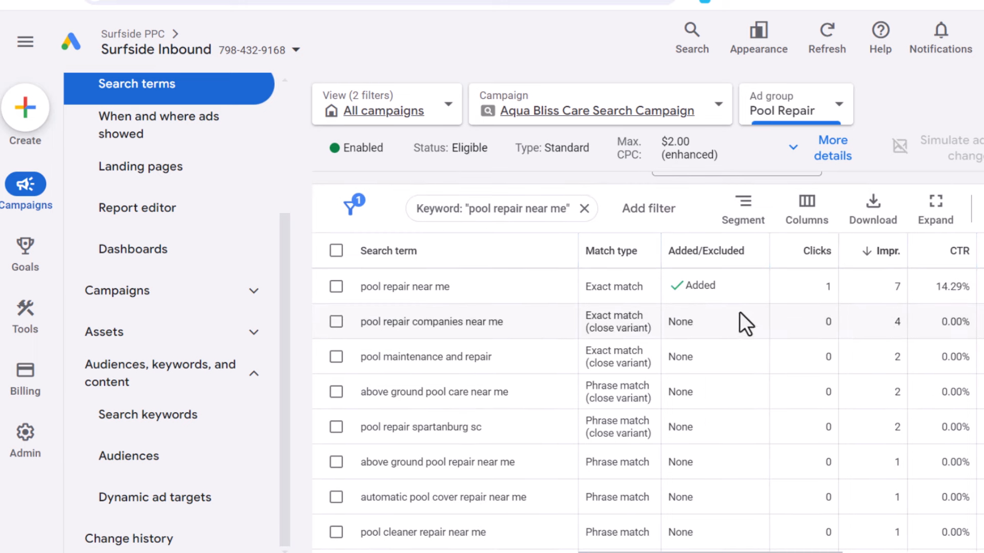
# - Read the Added/Excluded column's explanation of the Added, Excluded and None statuses
pyautogui.moveTo(716, 259)
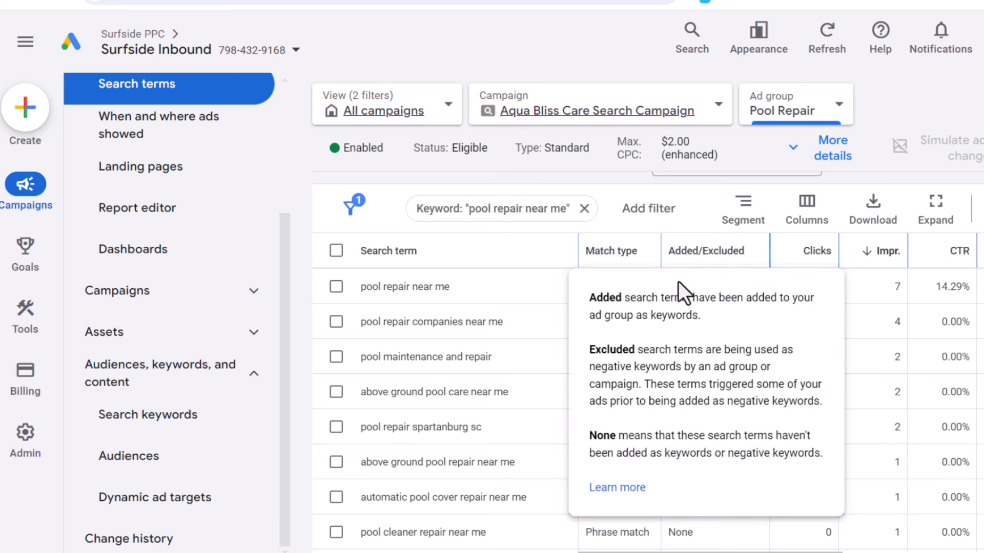
pyautogui.moveTo(637, 299); pyautogui.dragTo(770, 326)
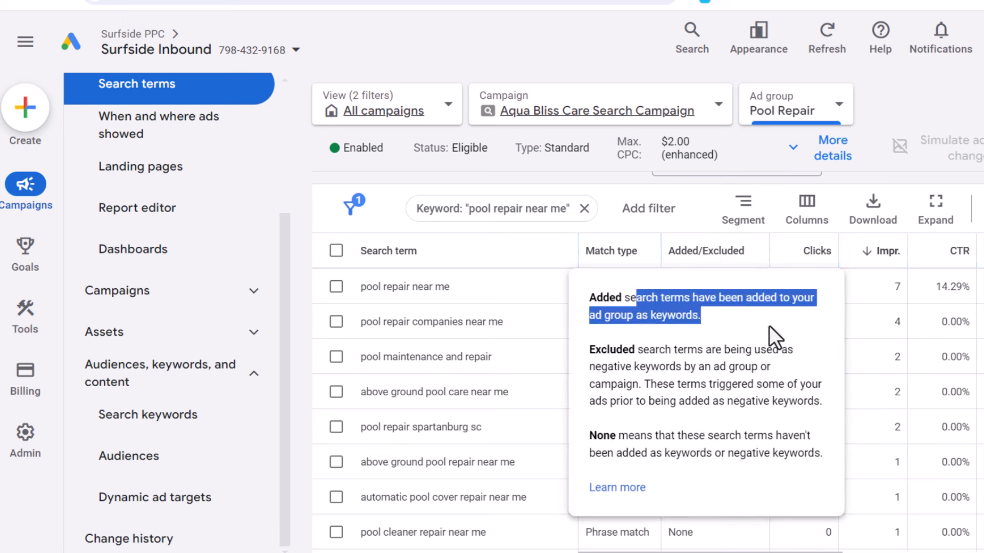
pyautogui.click(770, 326)
pyautogui.moveTo(639, 349); pyautogui.dragTo(753, 402)
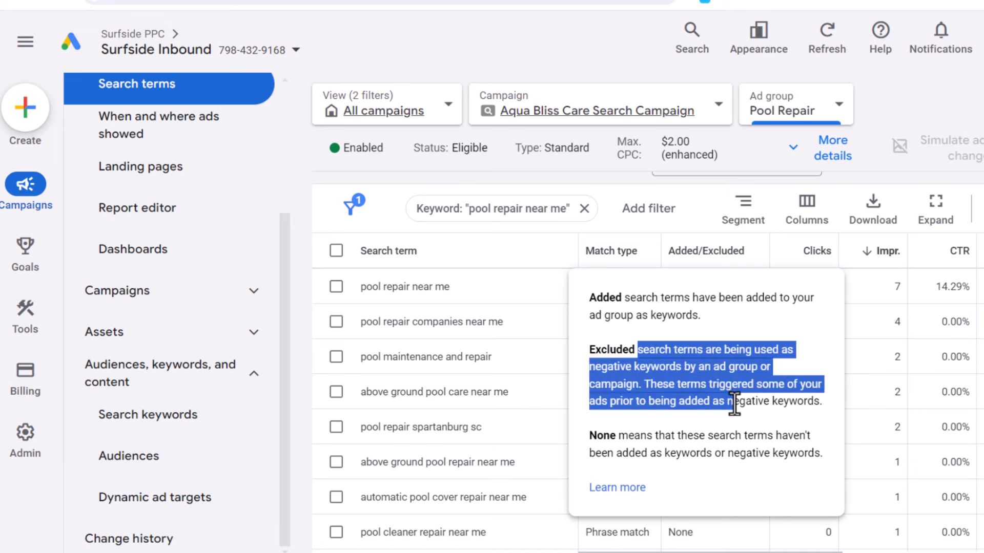
pyautogui.click(753, 402)
pyautogui.moveTo(629, 436); pyautogui.dragTo(737, 437)
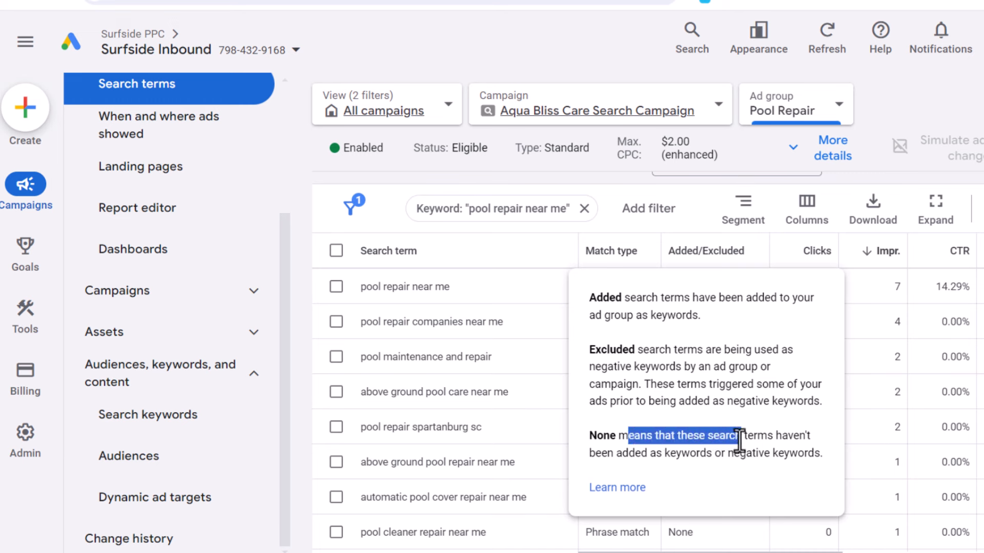
pyautogui.click(753, 454)
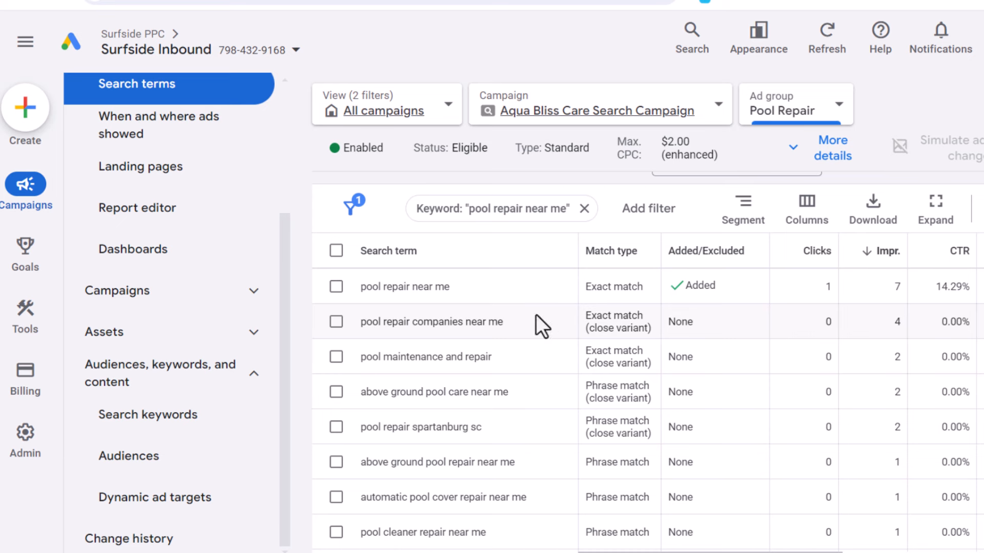
# - Add the search term "pool repair companies near me" as a phrase match keyword in quotation marks, save it and clear the row selection
pyautogui.click(337, 323)
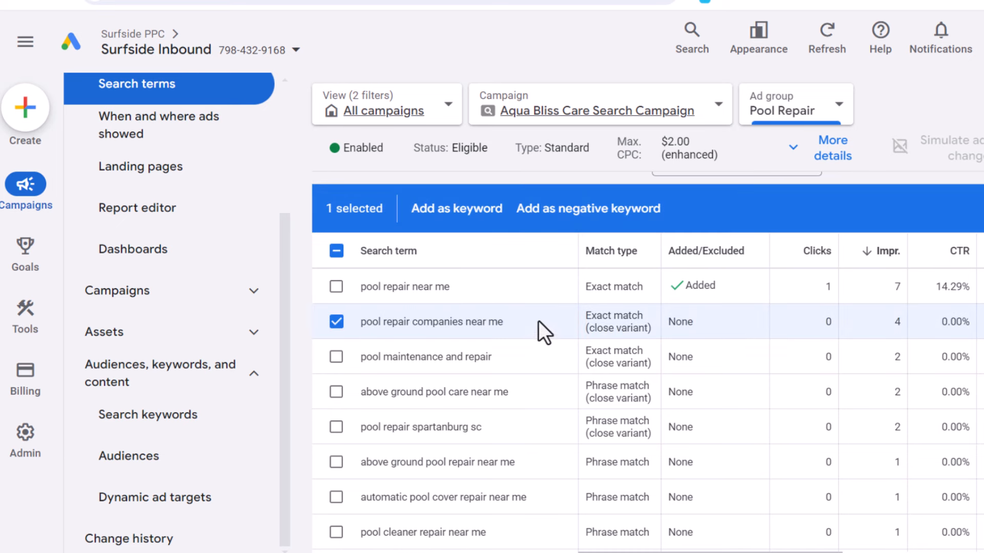
pyautogui.click(460, 209)
pyautogui.click(419, 333)
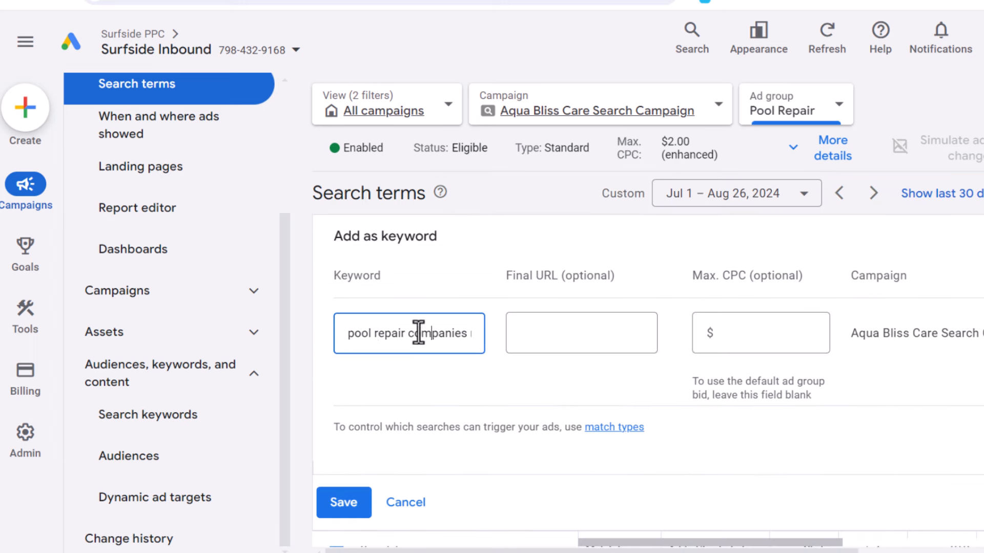
pyautogui.click(350, 335)
pyautogui.write('"')
pyautogui.moveTo(354, 334); pyautogui.dragTo(553, 342)
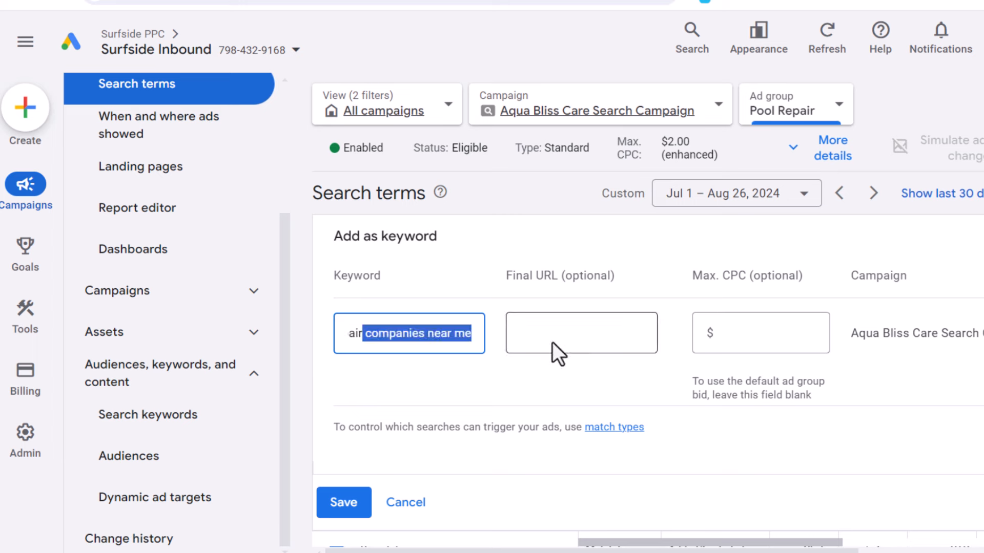
pyautogui.press('End')
pyautogui.write('"')
pyautogui.click(344, 503)
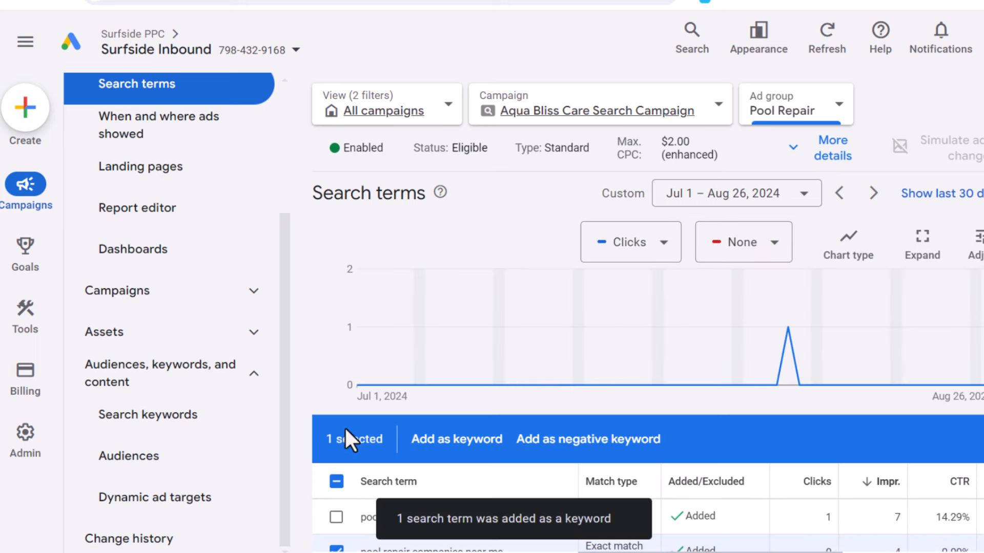
pyautogui.click(336, 482)
pyautogui.click(337, 486)
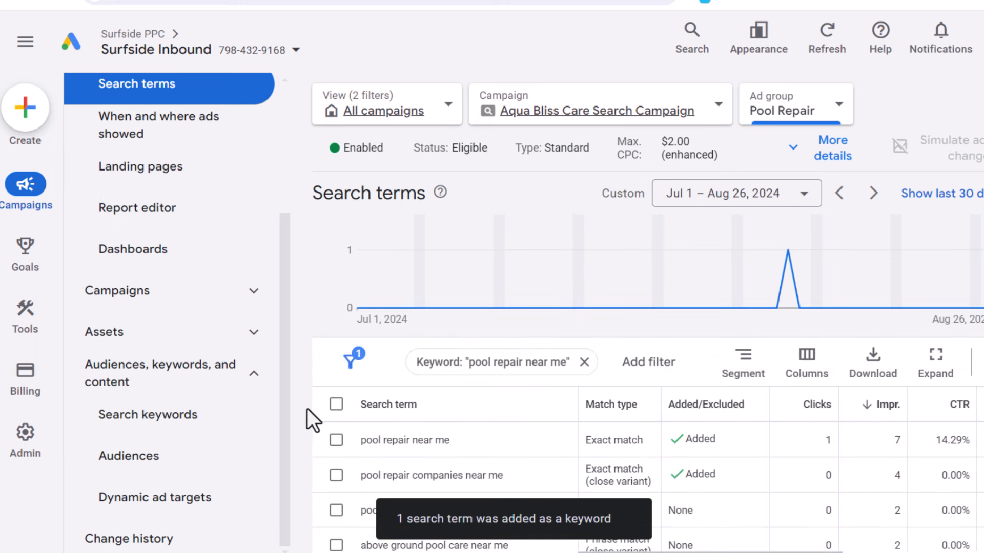
# - Review the other search terms triggered by "pool repair near me", such as "pool repair spartanburg sc", with their match types and impressions
pyautogui.scroll(-2, 847, 443)
pyautogui.scroll(-2, 871, 440)
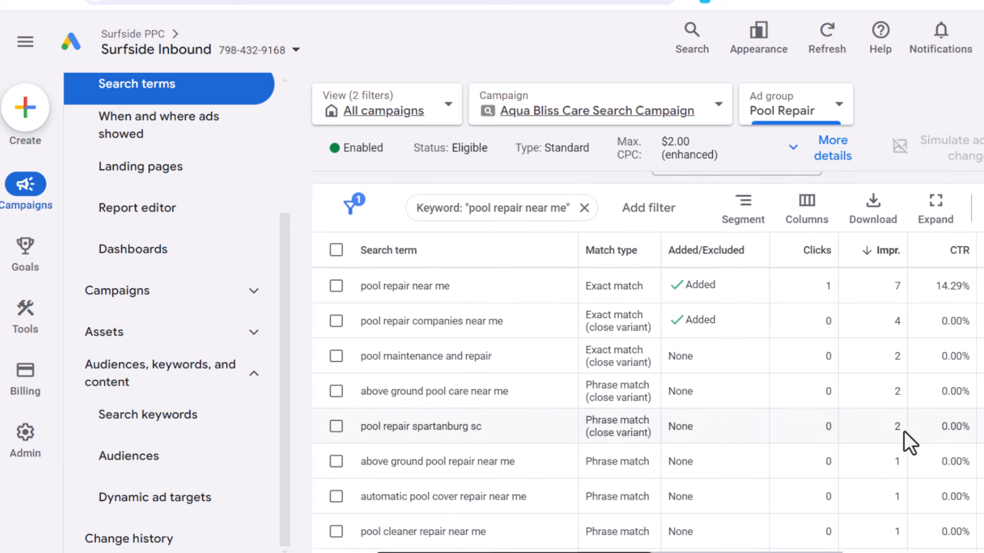
pyautogui.scroll(-2, 917, 425)
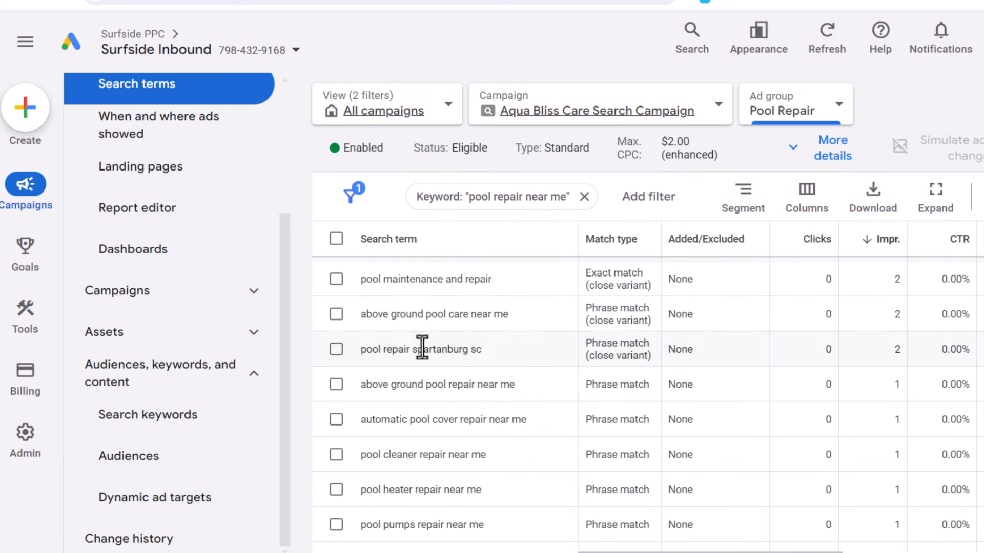
# - Try adding the search term "pool repair spartanburg sc" as a keyword, checking its target ad group before cancelling and deselecting the term
pyautogui.click(336, 349)
pyautogui.click(457, 215)
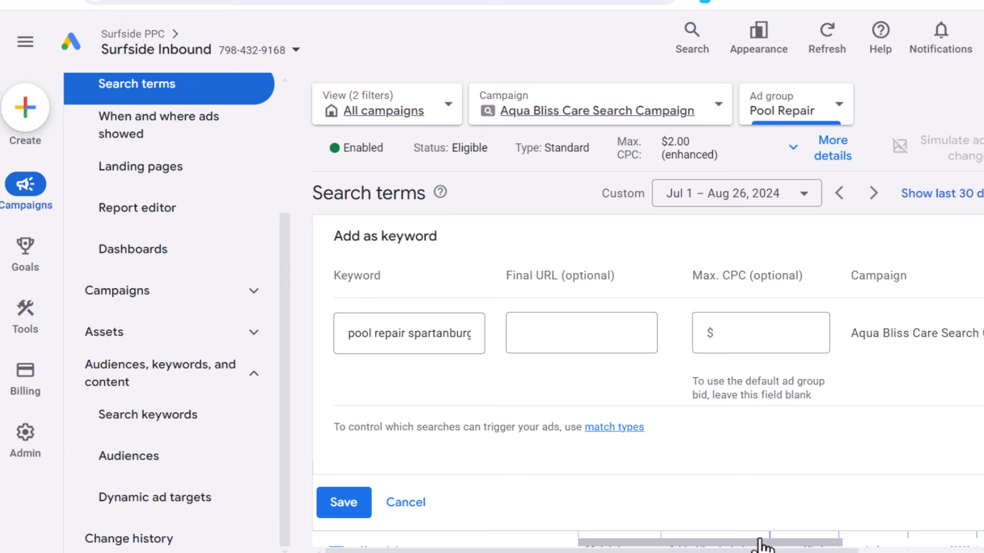
pyautogui.moveTo(764, 542); pyautogui.dragTo(928, 544)
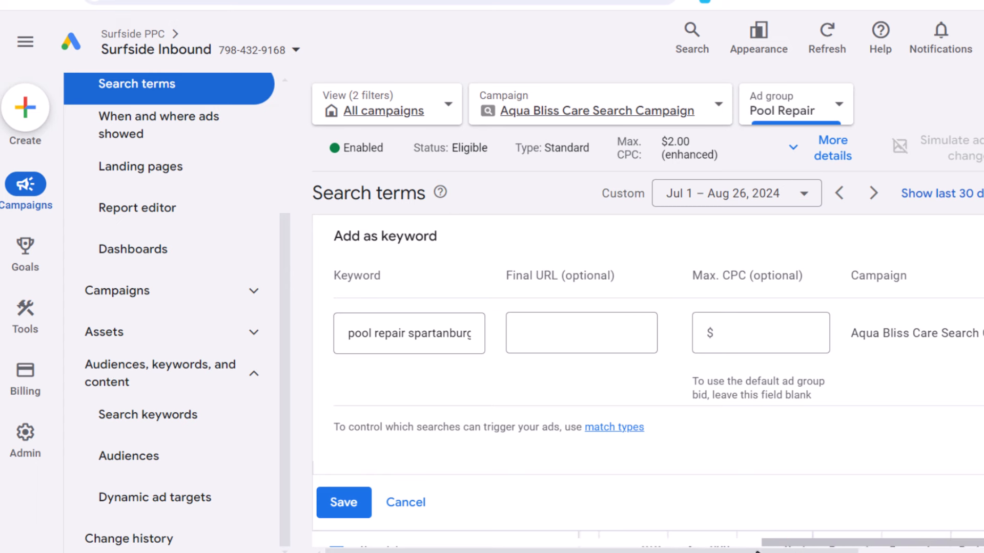
pyautogui.moveTo(936, 332); pyautogui.dragTo(849, 338)
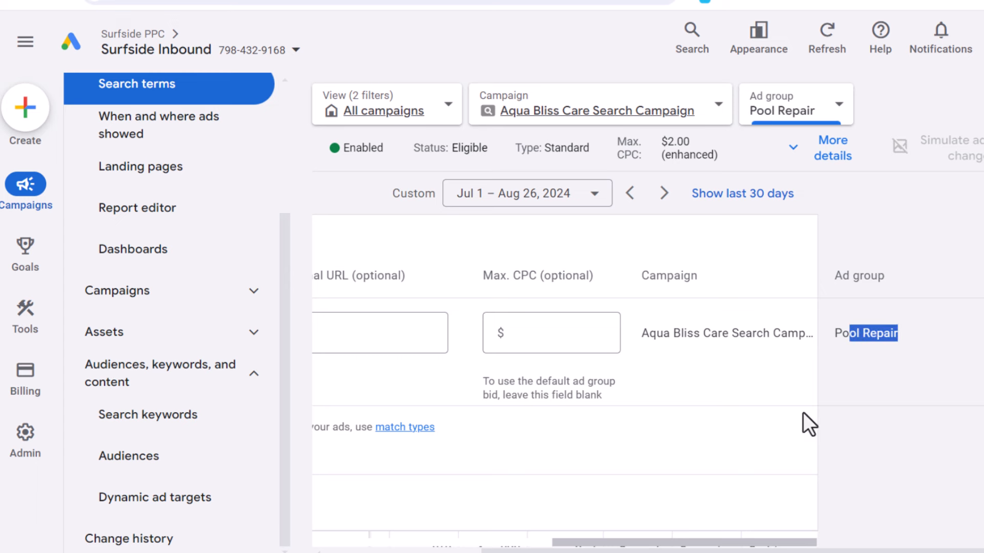
pyautogui.moveTo(669, 551); pyautogui.dragTo(507, 552)
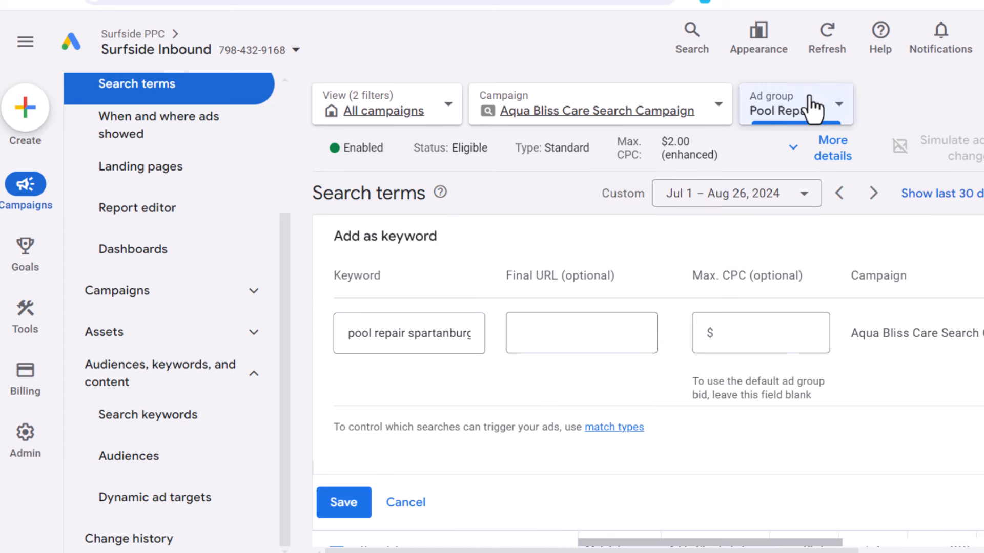
pyautogui.moveTo(362, 333); pyautogui.dragTo(468, 338)
pyautogui.click(445, 335)
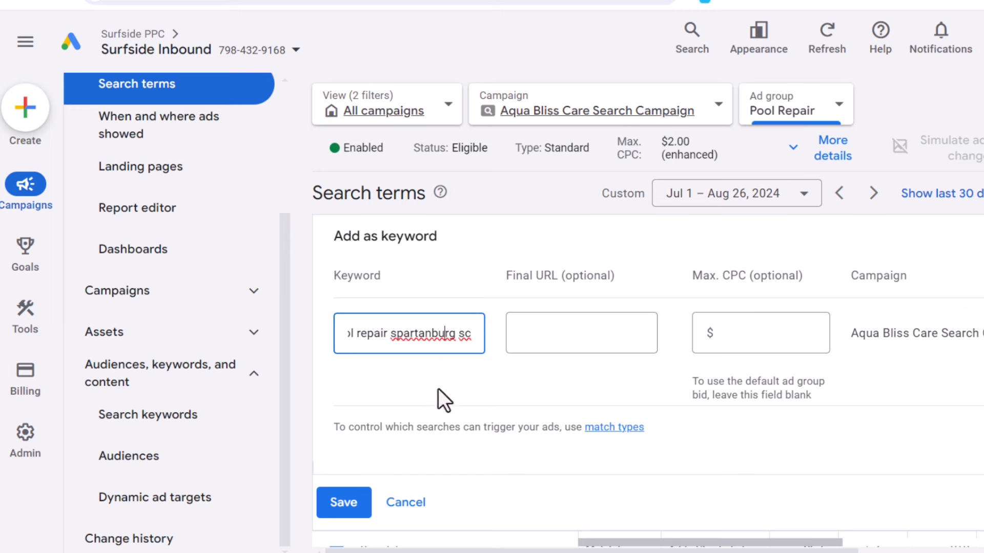
pyautogui.click(408, 505)
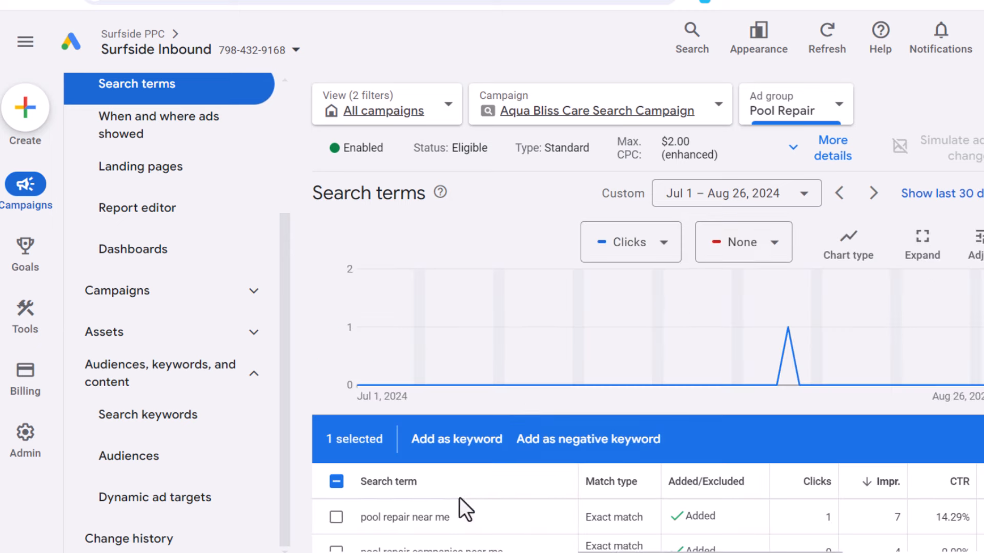
pyautogui.scroll(-5, 373, 493)
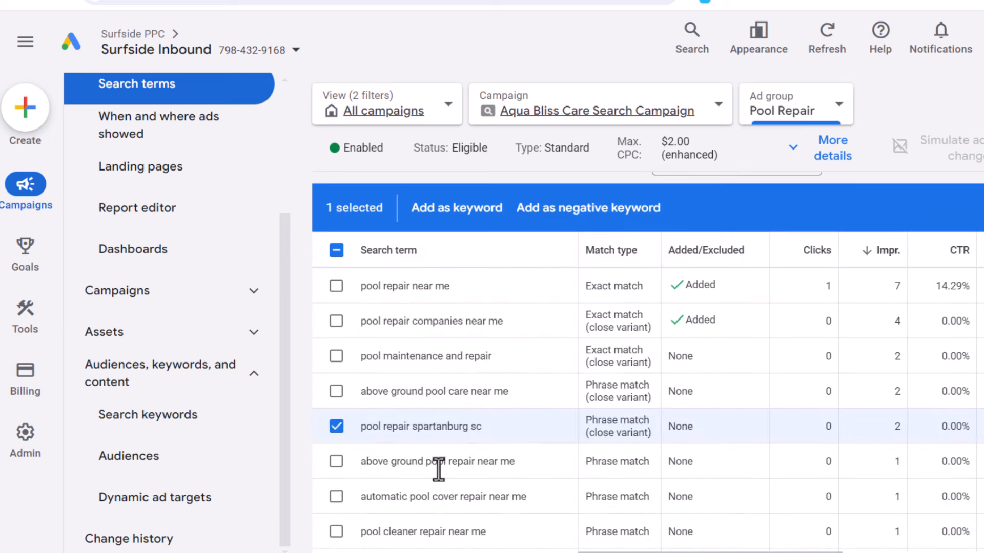
pyautogui.click(336, 426)
# - Review the search terms matched to the "pool repair near me" keyword, through to the end of the list
pyautogui.scroll(-2, 512, 404)
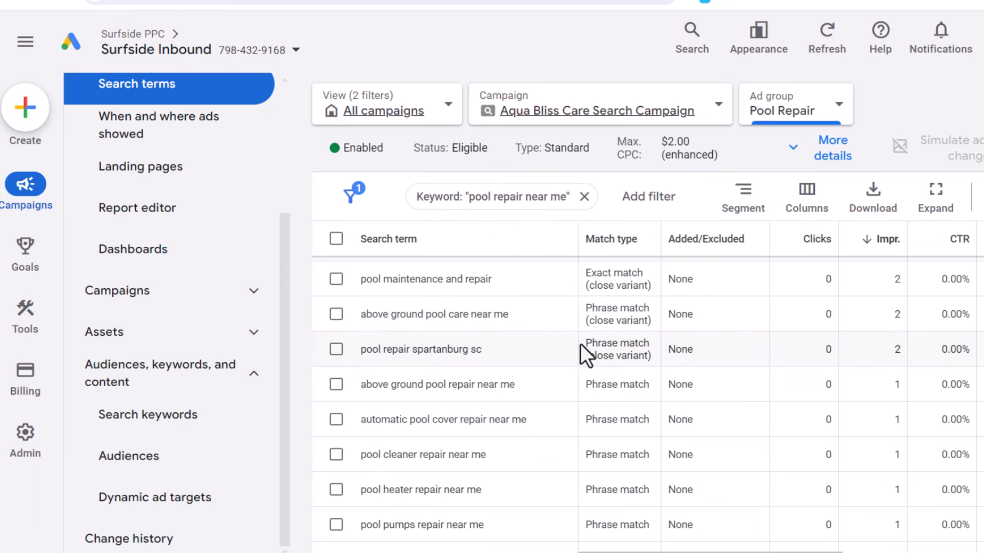
pyautogui.scroll(2, 800, 395)
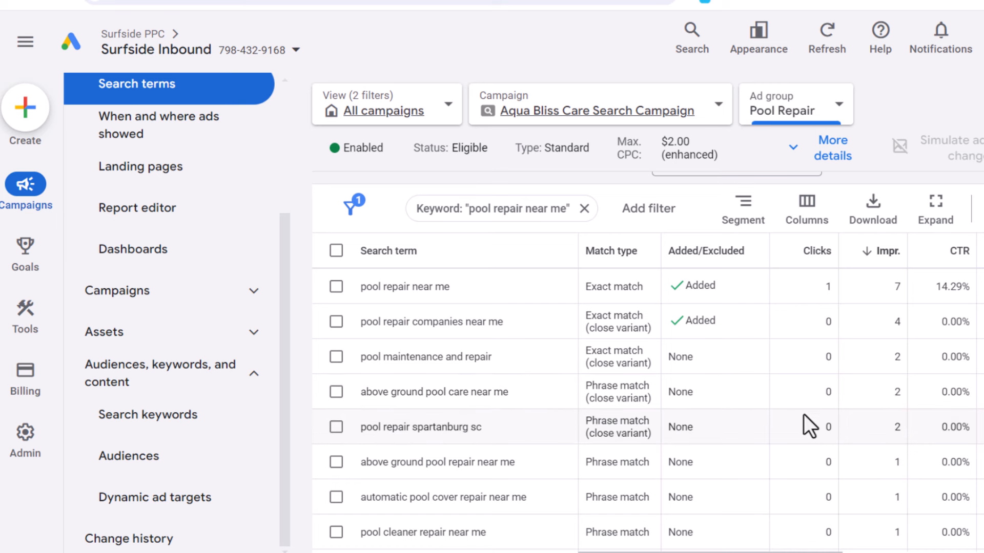
pyautogui.scroll(2, 789, 353)
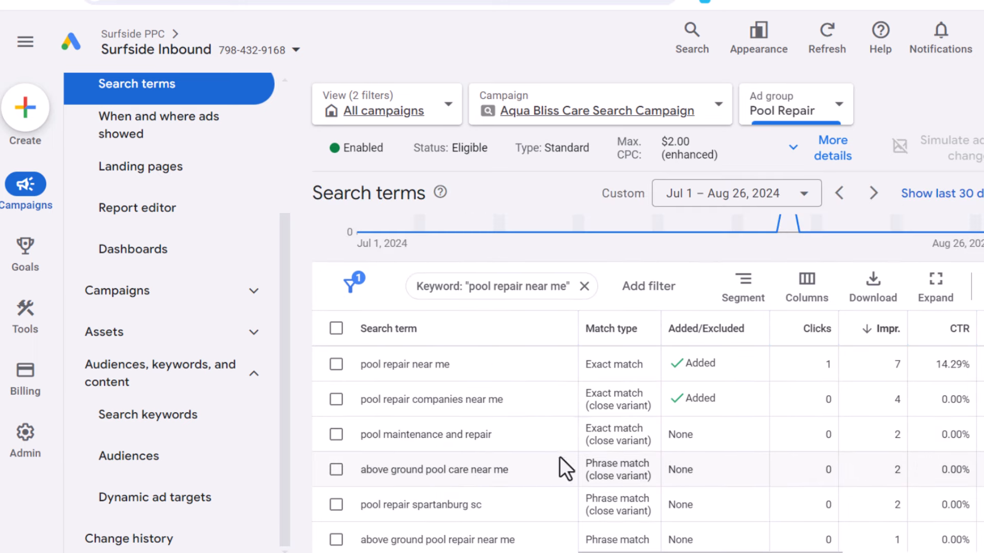
pyautogui.scroll(-2, 509, 425)
pyautogui.scroll(-10, 502, 405)
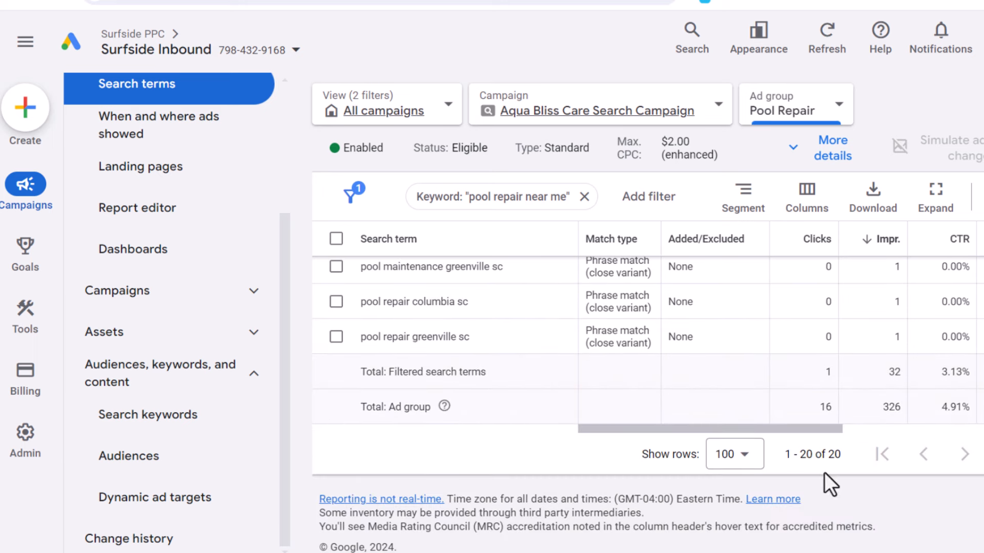
pyautogui.scroll(2, 715, 427)
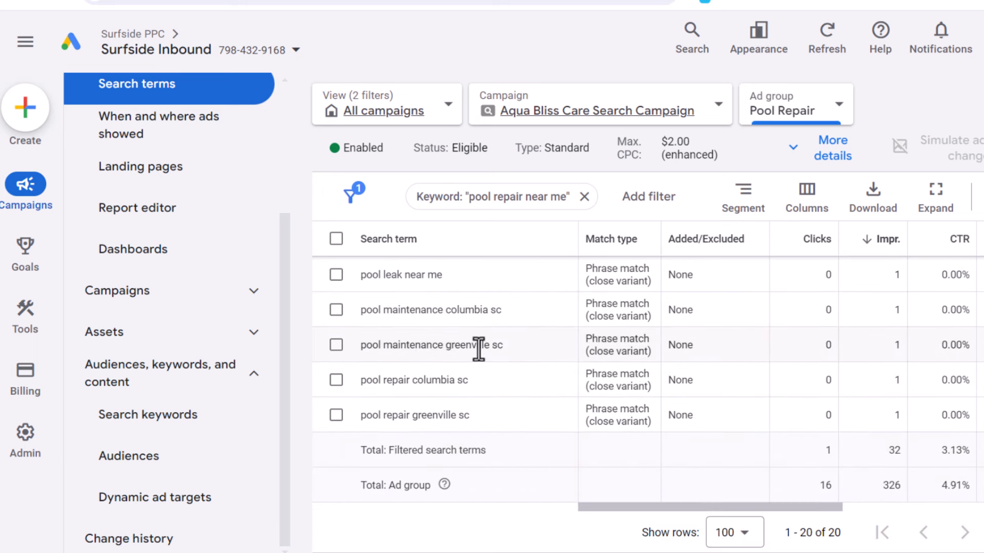
pyautogui.scroll(2, 407, 359)
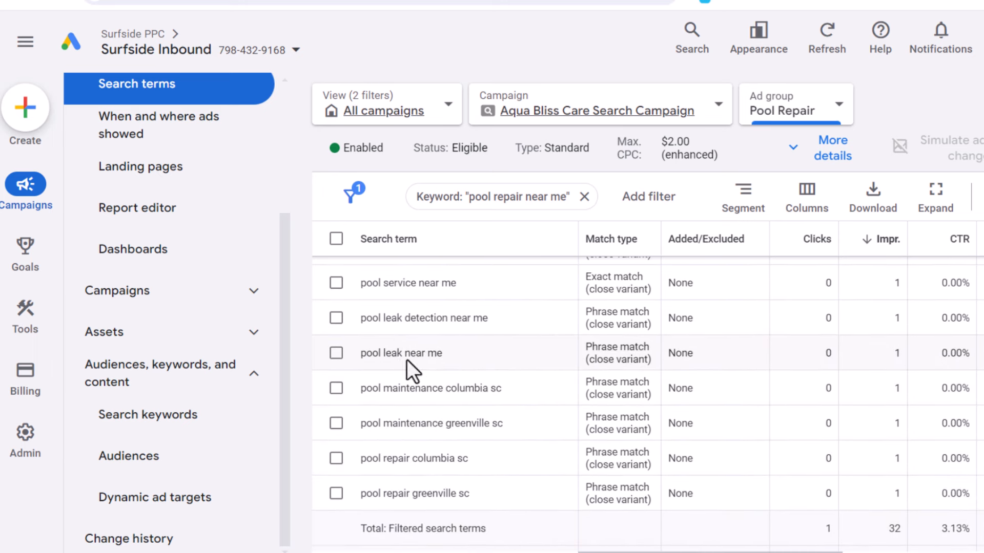
# - Try adding "pool leak detection near me" as an ad group negative keyword, then cancel and clear the selection
pyautogui.click(336, 353)
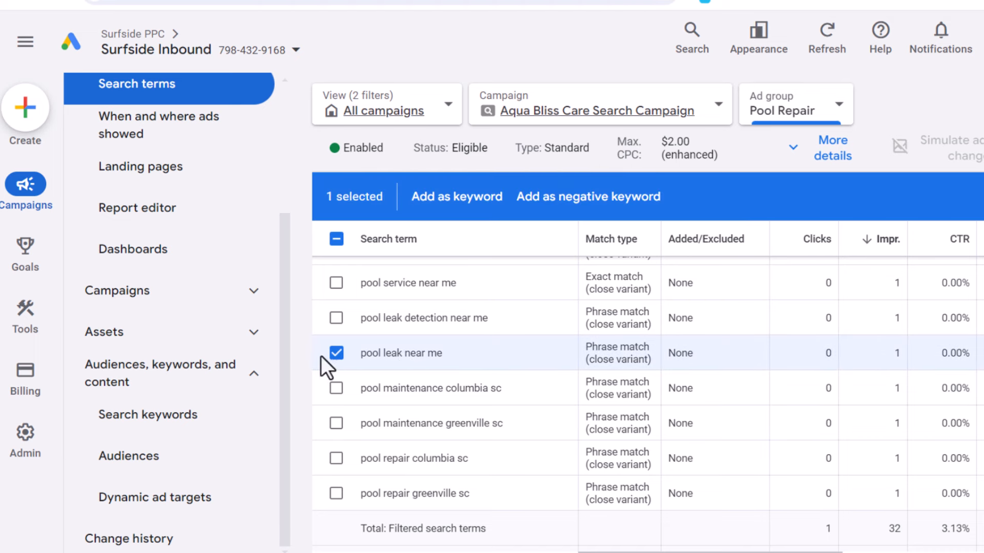
pyautogui.click(336, 353)
pyautogui.click(336, 317)
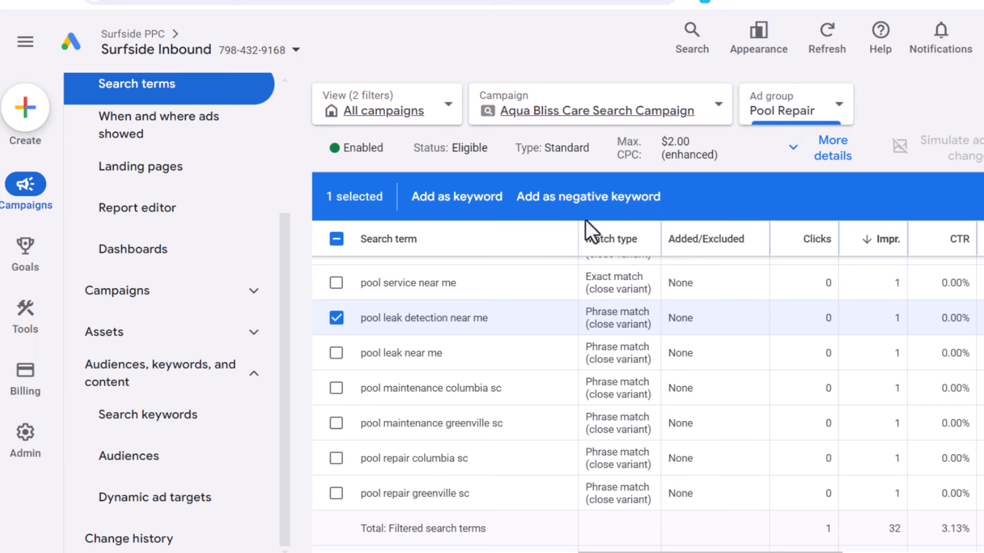
pyautogui.click(584, 202)
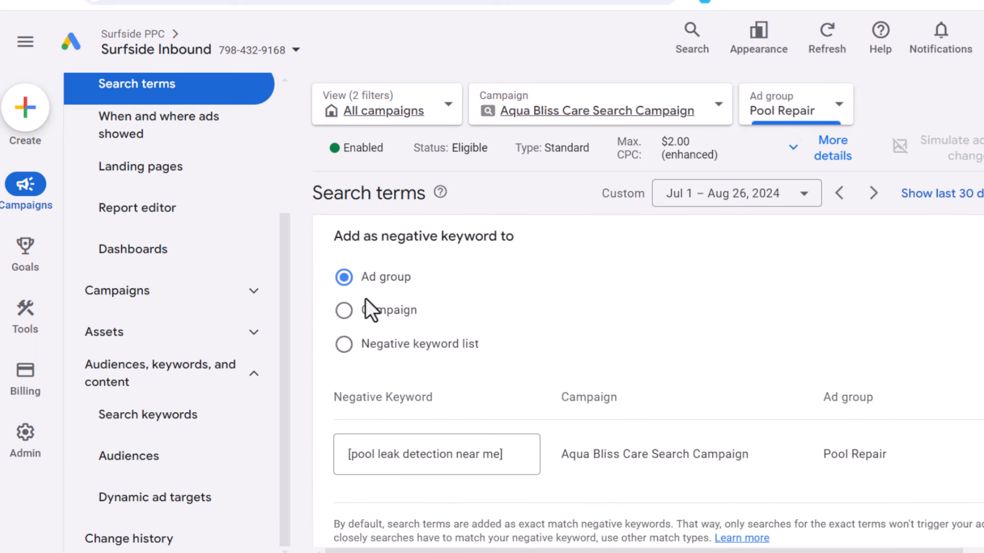
pyautogui.scroll(-10, 410, 492)
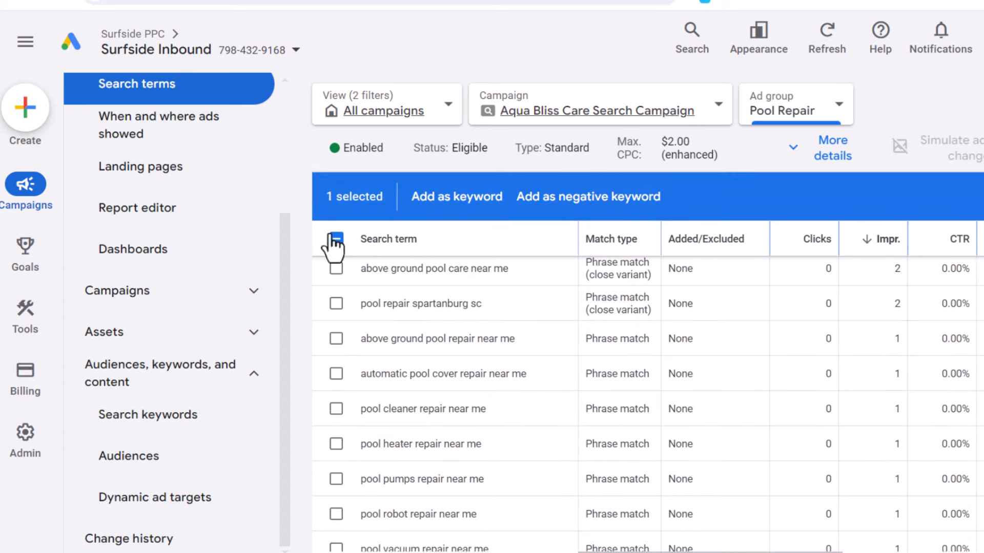
pyautogui.click(337, 238)
pyautogui.click(337, 239)
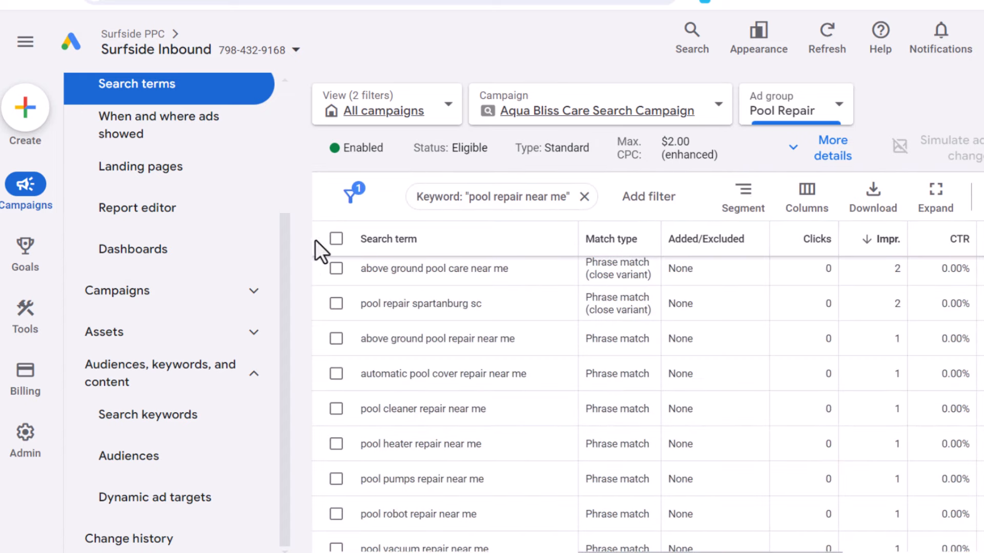
# - Go to the ad groups of the Aqua Bliss Care Search Campaign and start creating a new ad group
pyautogui.scroll(3, 315, 240)
pyautogui.scroll(4, 171, 248)
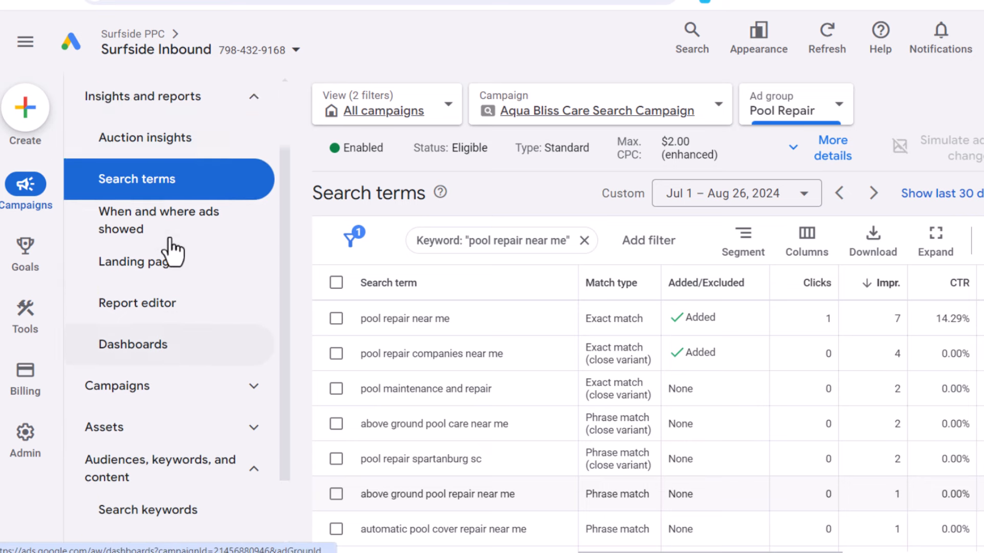
pyautogui.scroll(-4, 154, 290)
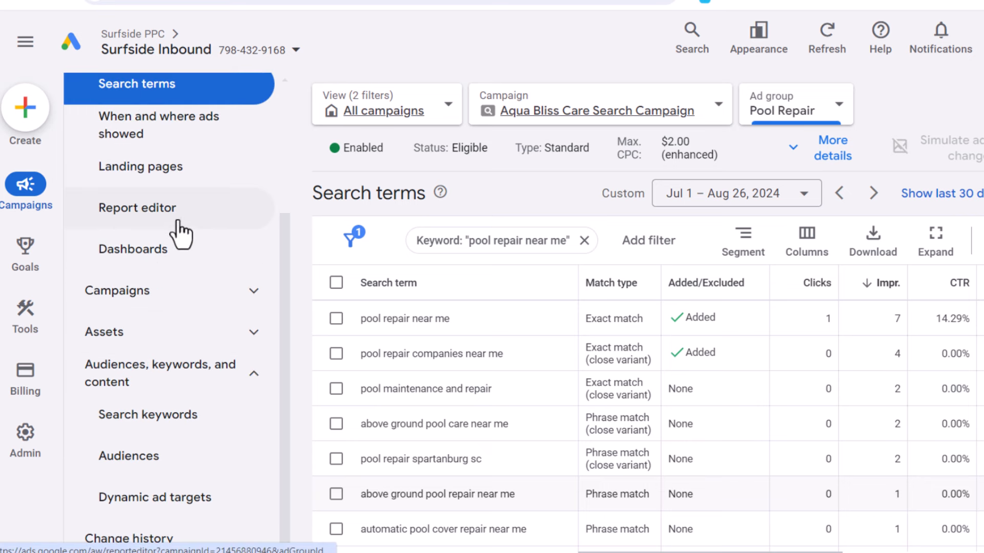
pyautogui.click(183, 298)
pyautogui.click(153, 379)
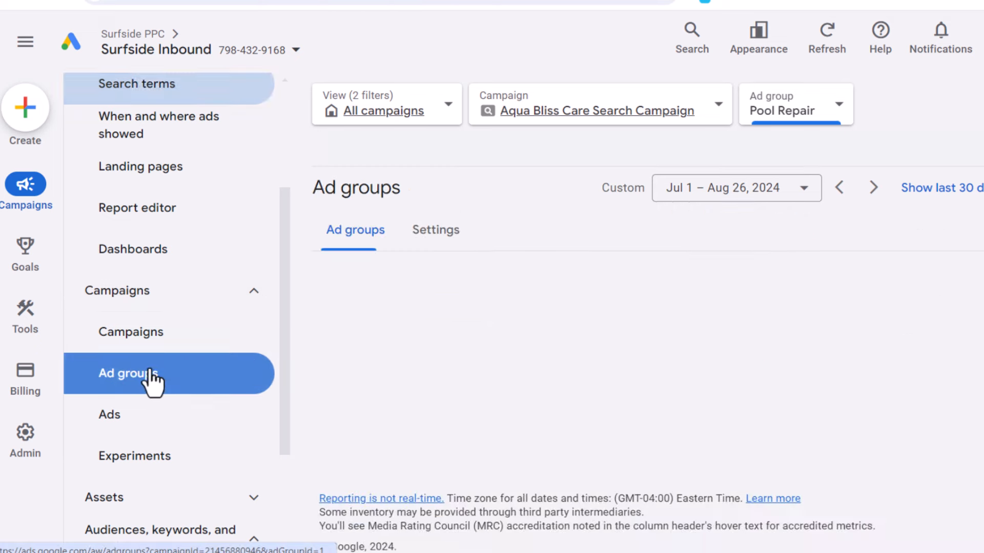
pyautogui.click(331, 382)
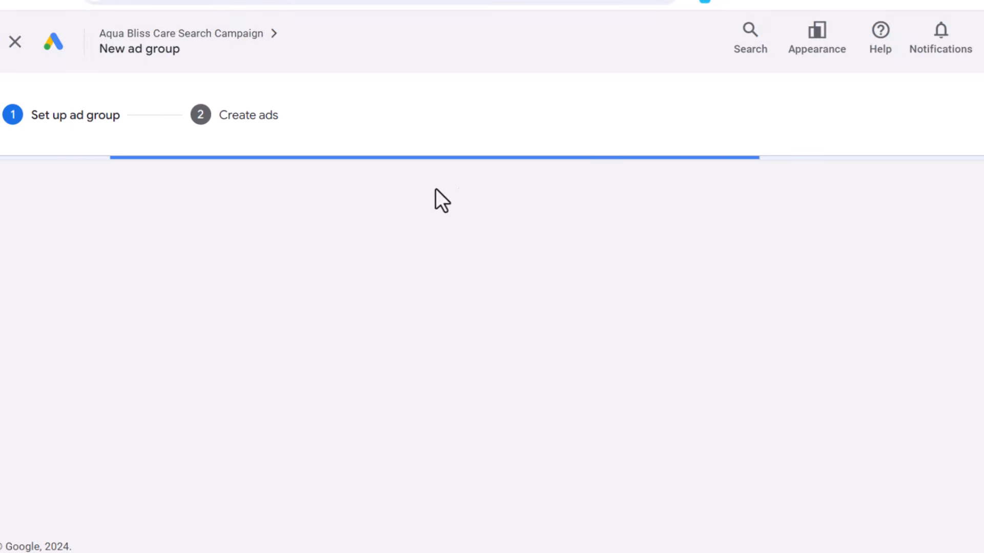
pyautogui.scroll(-7, 711, 298)
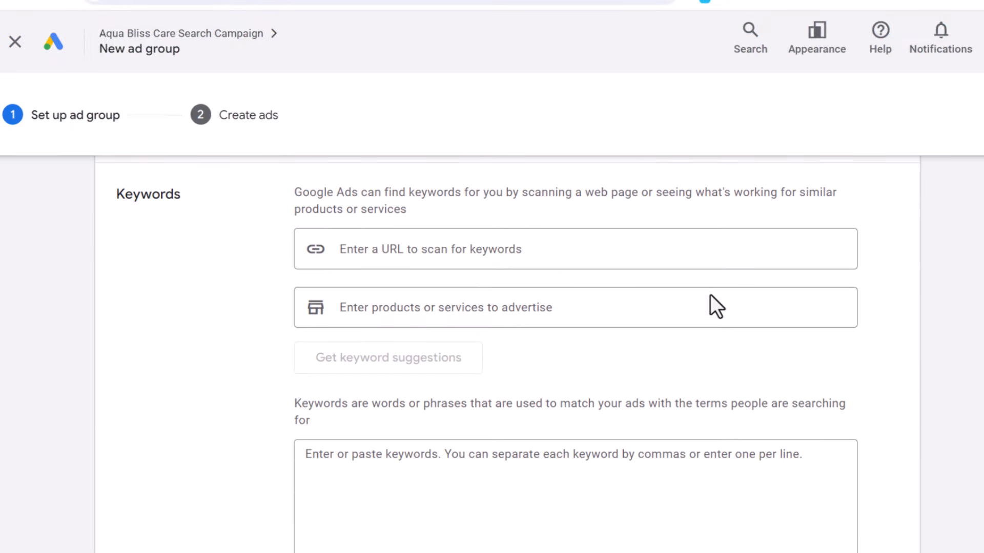
pyautogui.scroll(6, 712, 305)
pyautogui.scroll(2, 256, 241)
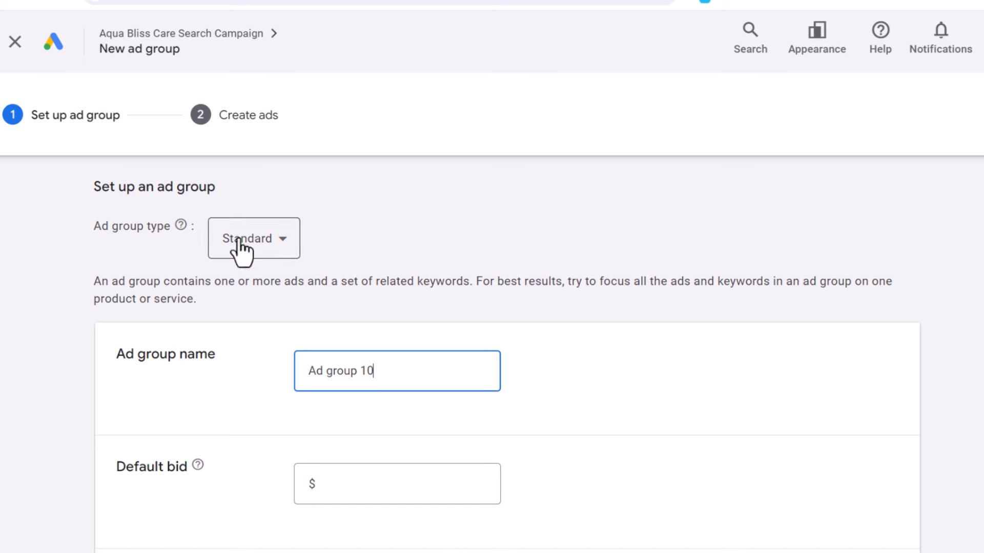
pyautogui.scroll(-3, 594, 308)
pyautogui.scroll(-3, 698, 301)
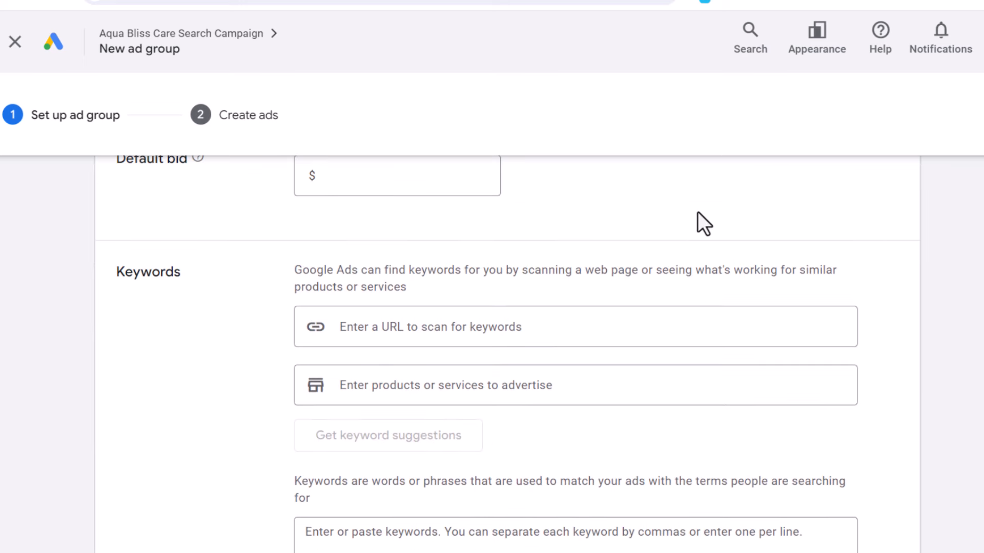
pyautogui.click(177, 1)
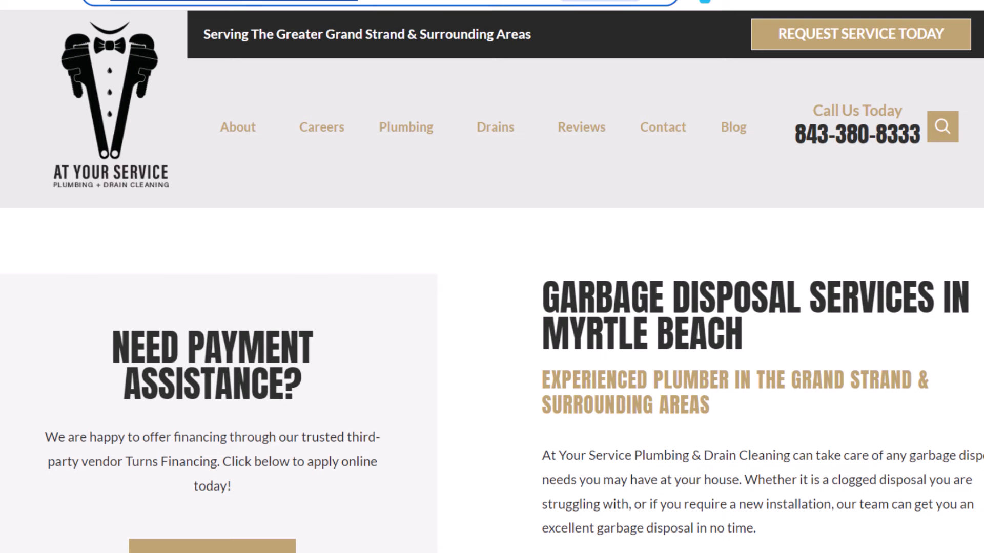
pyautogui.hotkey('ctrl', 'c')
pyautogui.hotkey('ctrl', 'shift', 'Tab')
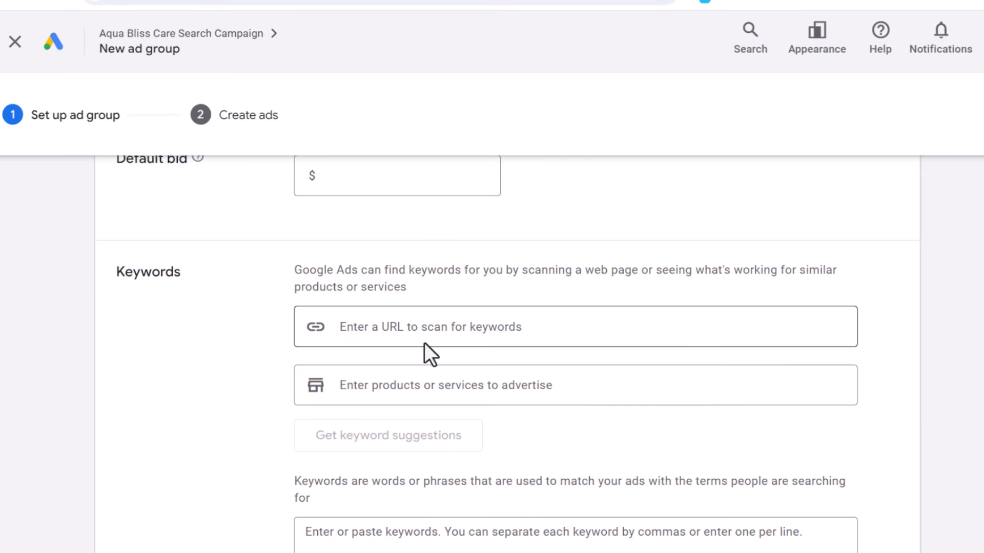
pyautogui.click(437, 326)
pyautogui.hotkey('ctrl', 'v')
# - Add "garbage disposal services" as the service to advertise and get keyword suggestions
pyautogui.click(443, 389)
pyautogui.write('garbage')
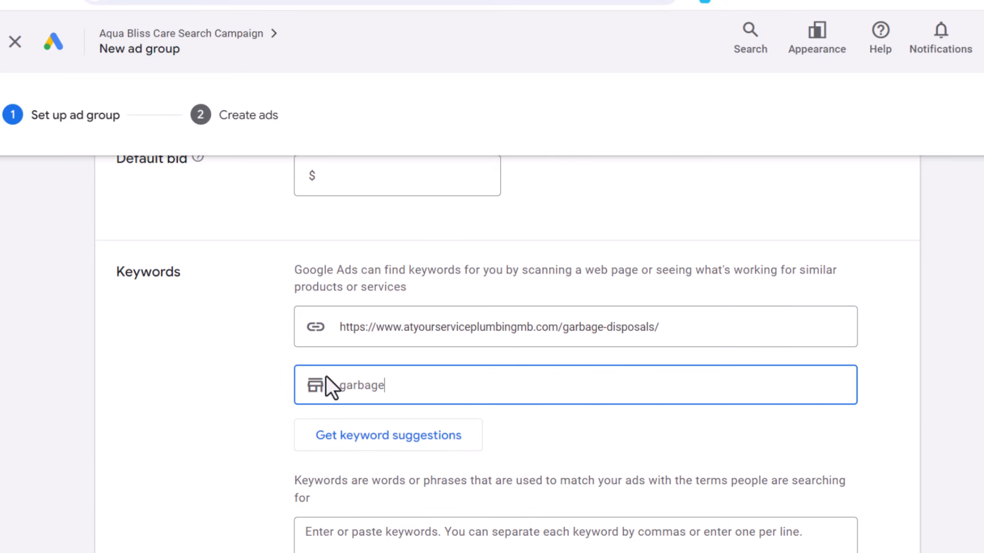
pyautogui.write(' disposal services')
pyautogui.press('Return')
pyautogui.scroll(-3, 177, 389)
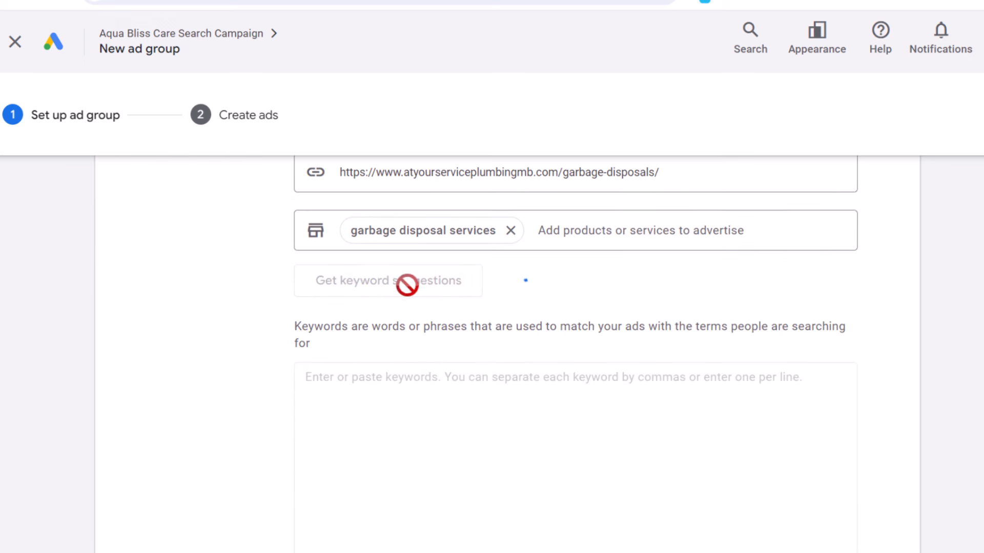
# - Review the suggested keywords against the garbage disposal page and search Google for "garbage disposal nearby"
pyautogui.scroll(1, 730, 462)
pyautogui.scroll(5, 731, 462)
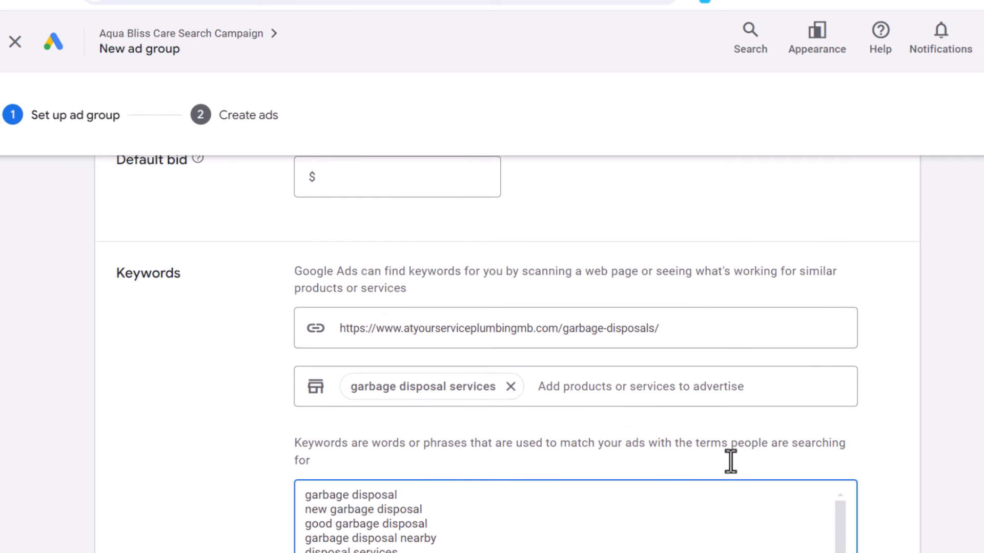
pyautogui.scroll(-5, 477, 353)
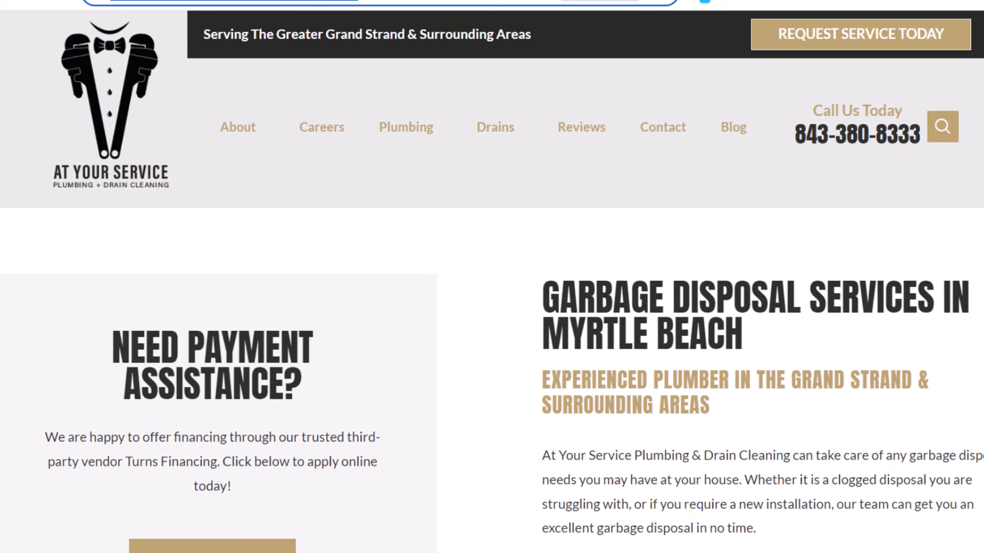
pyautogui.scroll(-2, 741, 365)
pyautogui.scroll(-1, 742, 365)
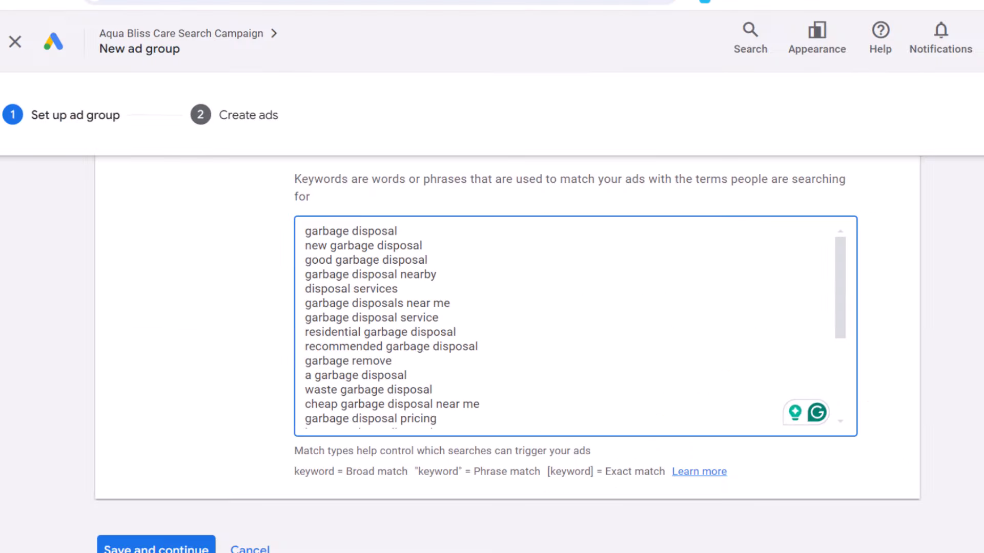
pyautogui.scroll(2, 626, 325)
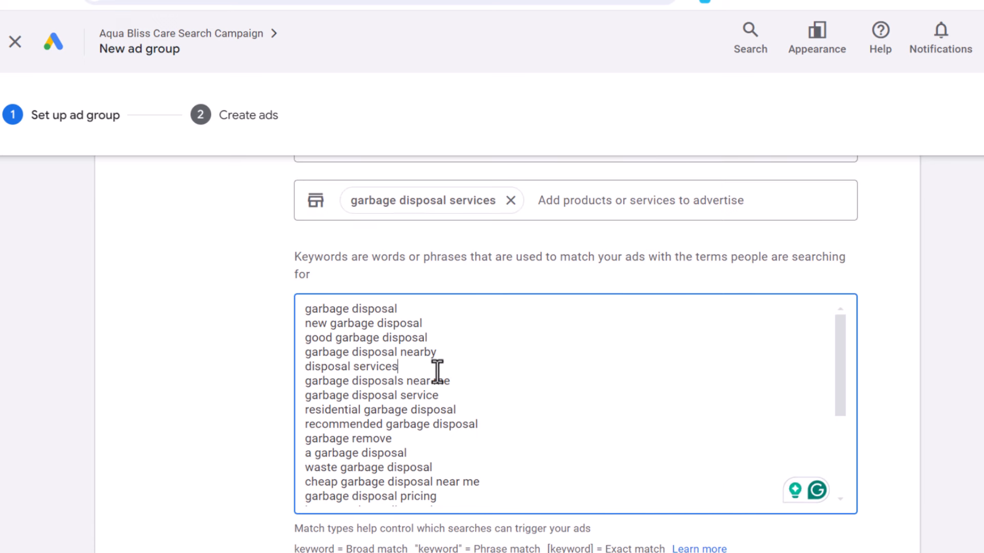
pyautogui.click(464, 352)
pyautogui.moveTo(464, 352); pyautogui.dragTo(303, 353)
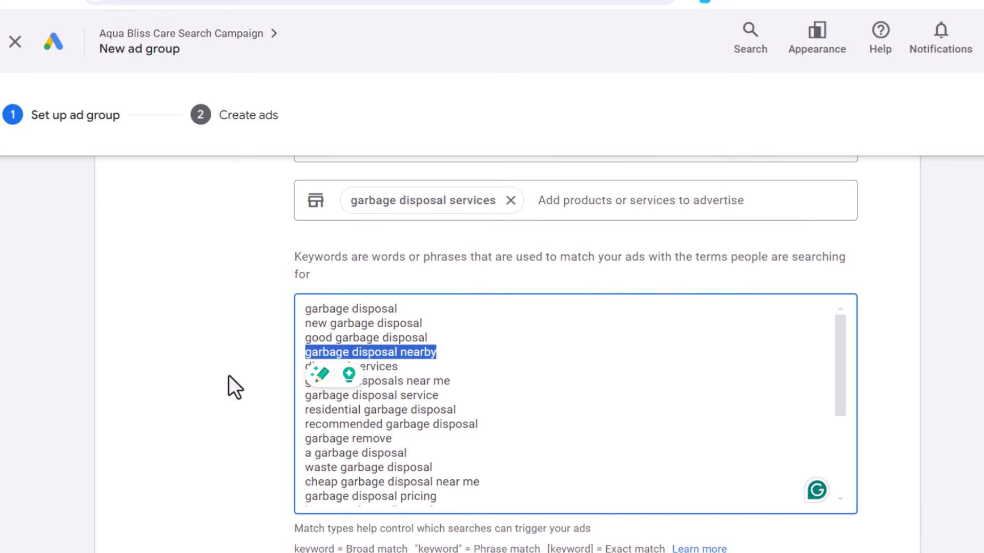
pyautogui.click(201, 297)
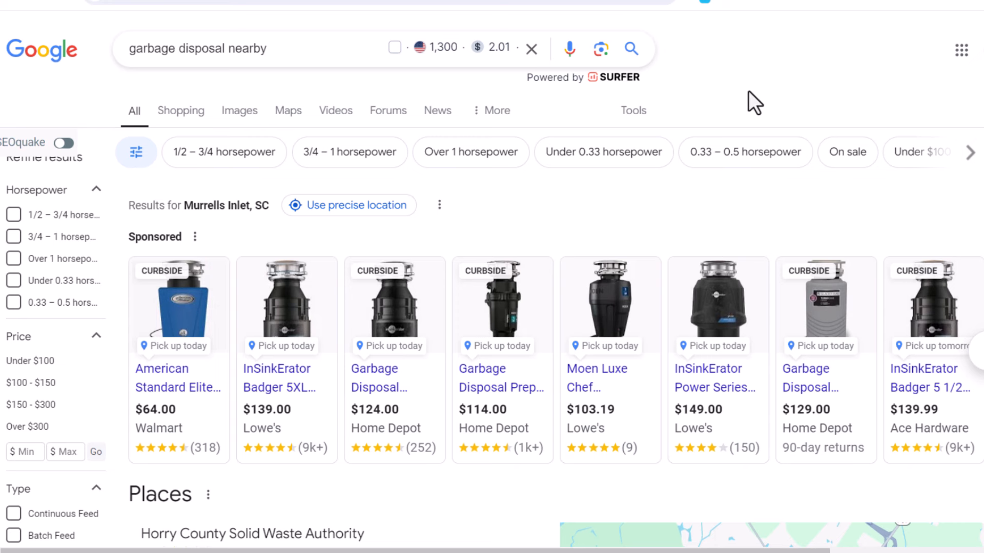
# - Look over the results for "garbage disposal nearby", and search Google for "garbage disposal near me"
pyautogui.scroll(-7, 555, 305)
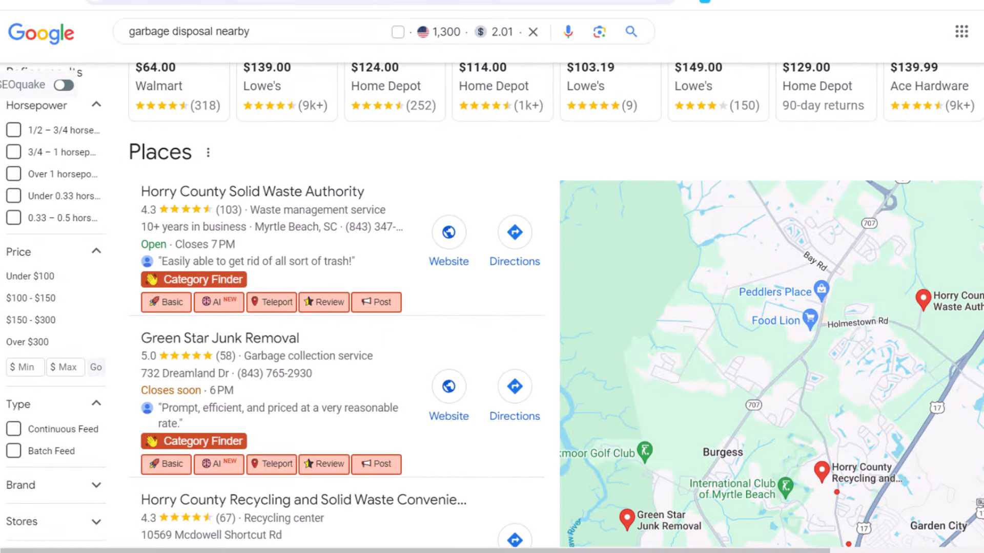
pyautogui.scroll(7, 556, 305)
pyautogui.doubleClick(251, 52)
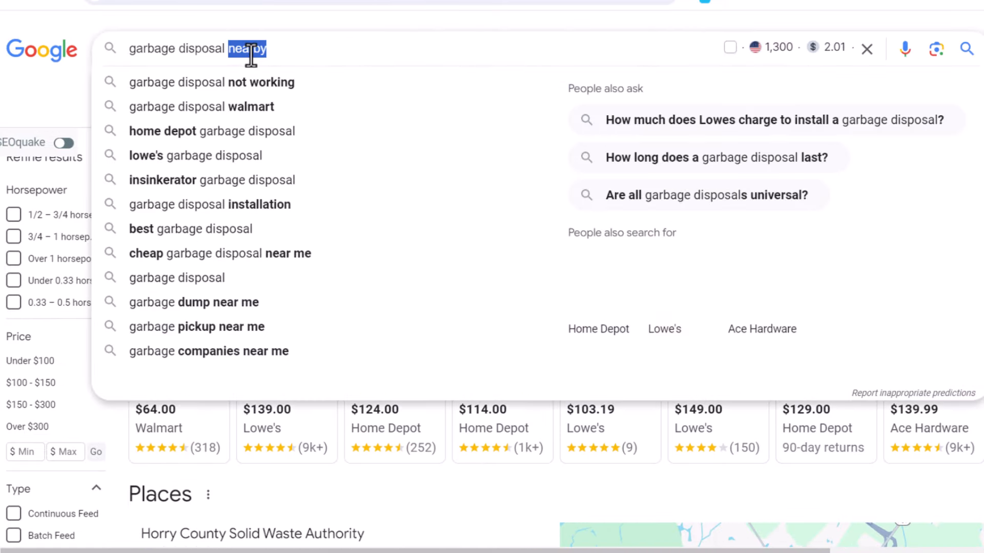
pyautogui.press('BackSpace')
pyautogui.write('inst')
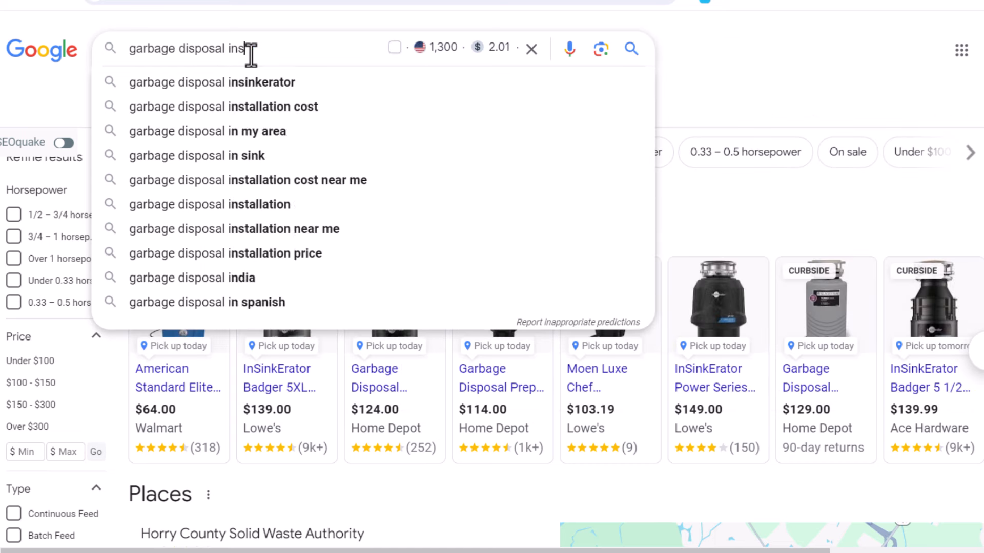
pyautogui.press('BackSpace')
pyautogui.press('BackSpace')
pyautogui.press('BackSpace')
pyautogui.press('BackSpace')
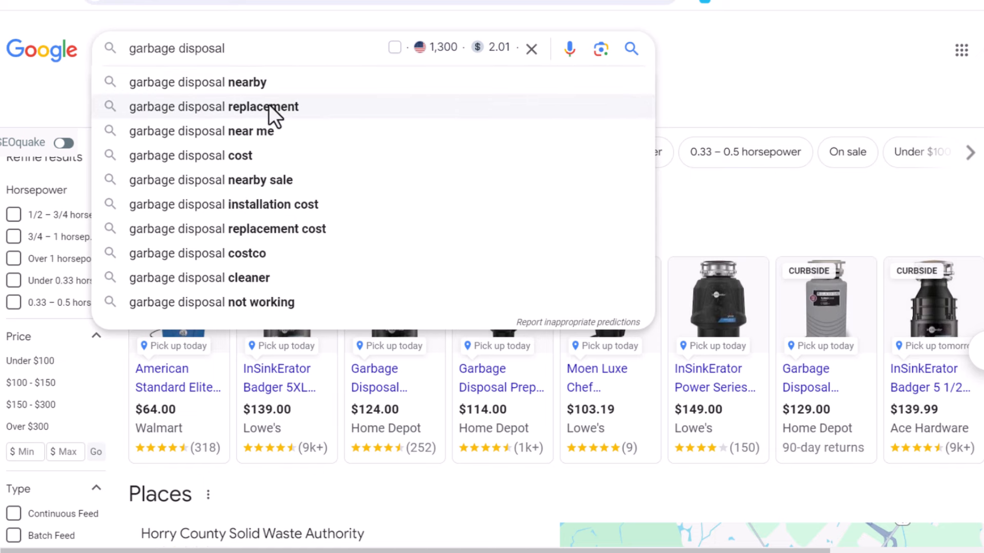
pyautogui.click(210, 133)
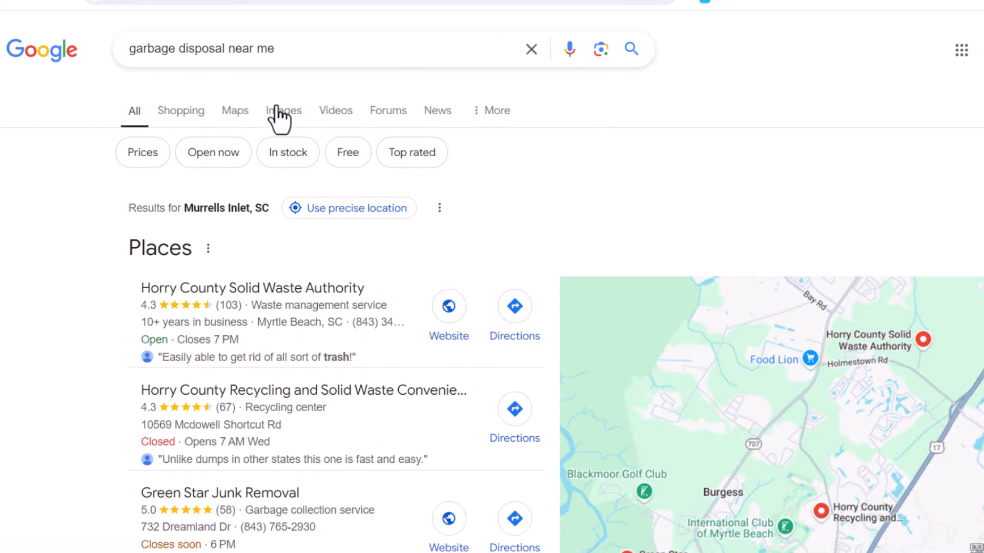
# - Examine the local listings and web results for "garbage disposal near me" to judge which service searchers want
pyautogui.scroll(-8, 251, 285)
pyautogui.scroll(-5, 231, 246)
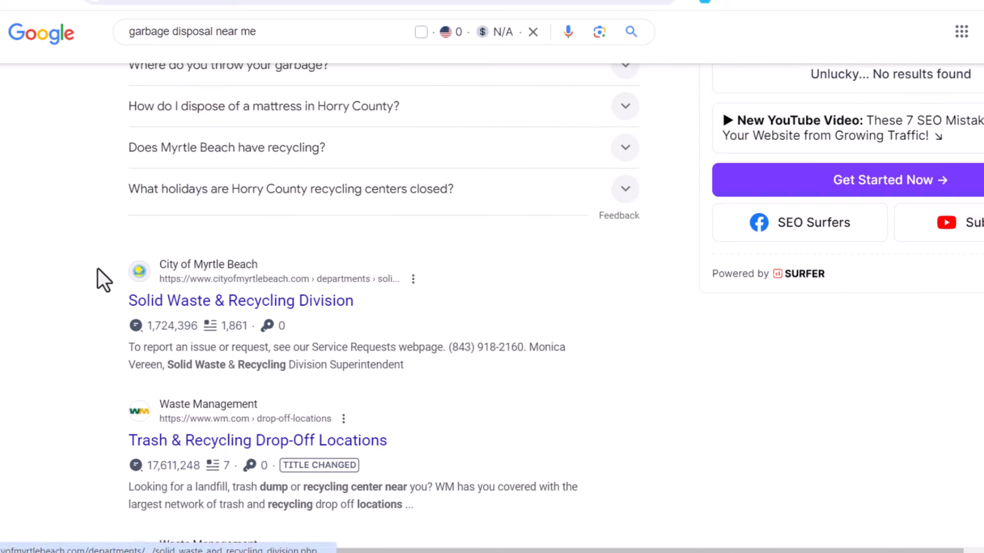
pyautogui.scroll(-2, 632, 316)
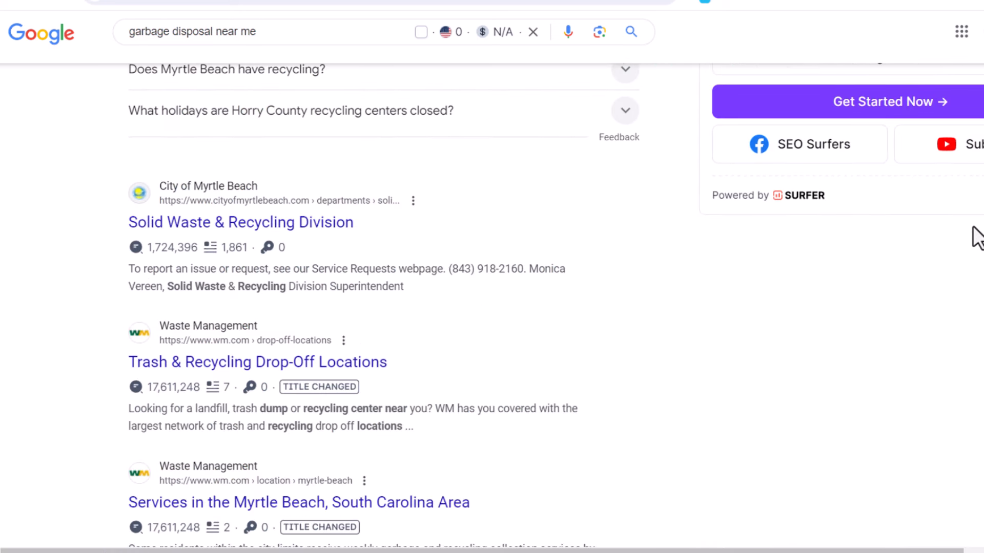
pyautogui.scroll(-4, 555, 305)
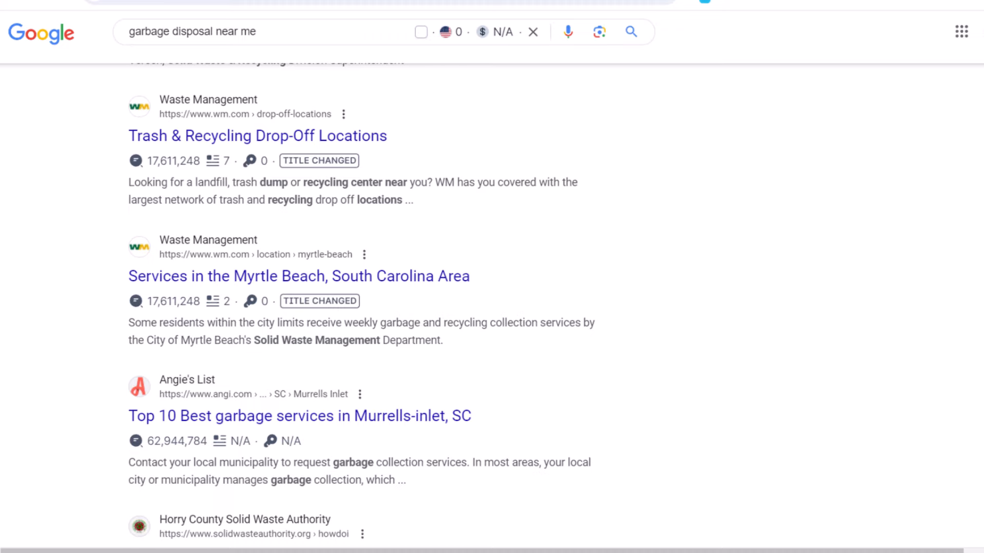
pyautogui.scroll(-5, 492, 305)
pyautogui.scroll(20, 492, 305)
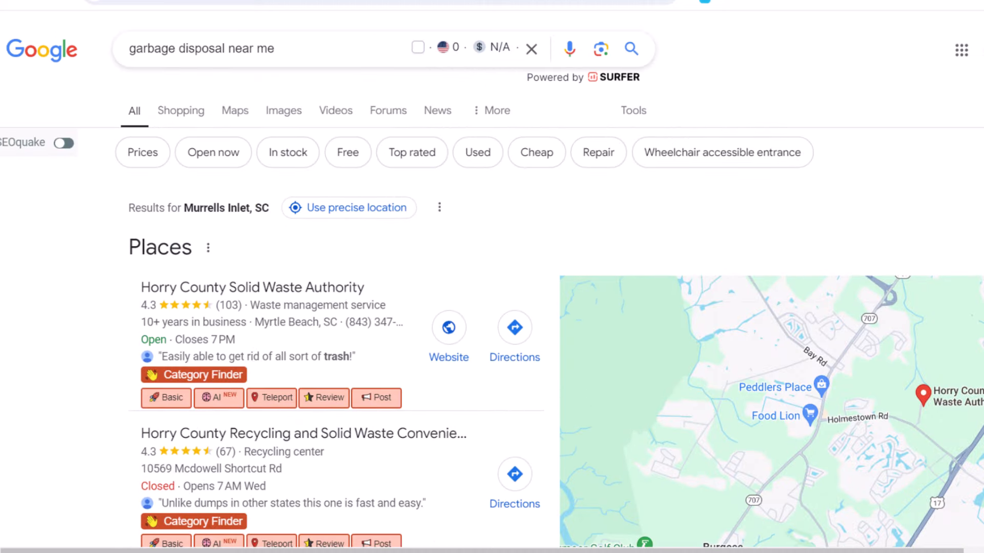
# - Search Google for "garbage disposal services near me" and review the sponsored ads, businesses and web results
pyautogui.click(337, 55)
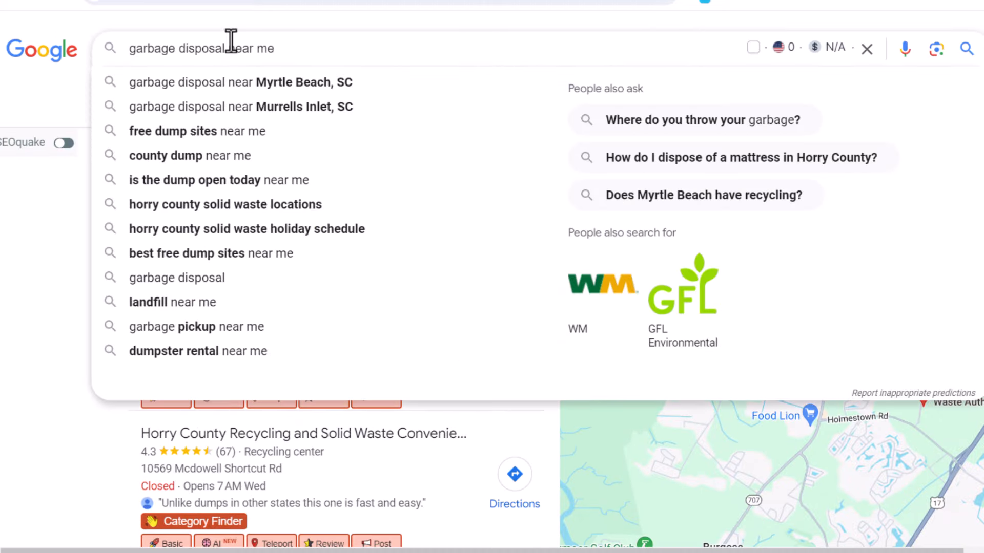
pyautogui.click(231, 48)
pyautogui.write('services')
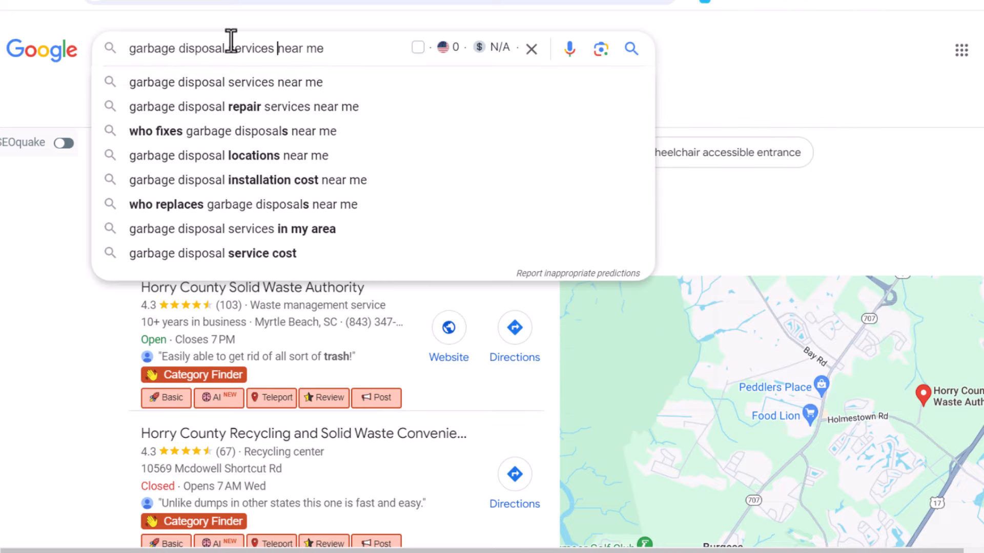
pyautogui.press('Return')
pyautogui.scroll(-15, 90, 307)
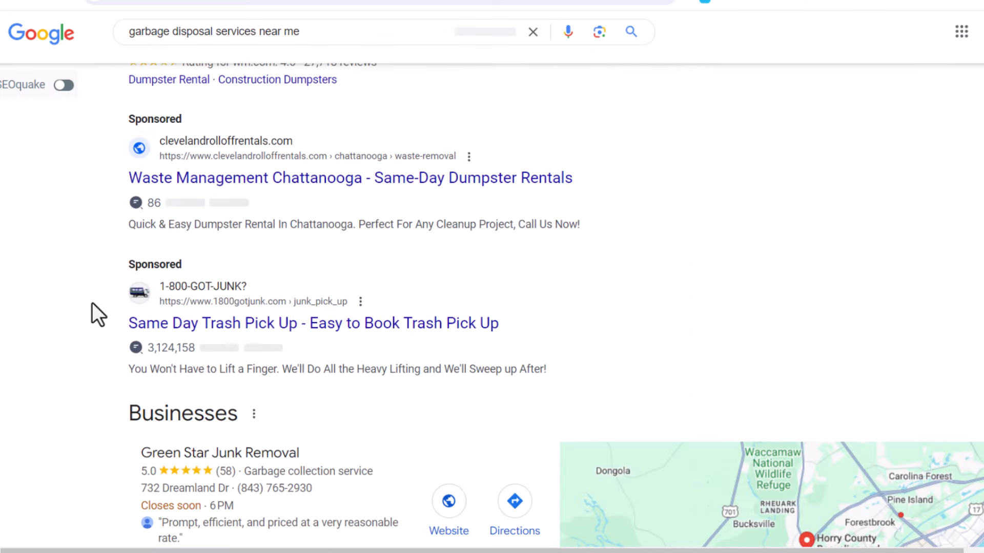
pyautogui.scroll(-17, 97, 296)
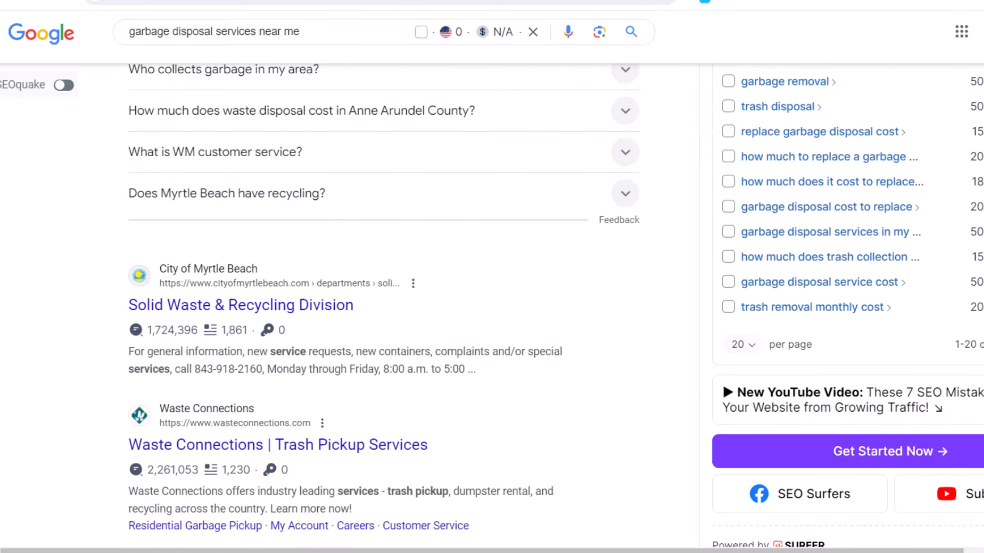
pyautogui.scroll(-5, 492, 308)
pyautogui.scroll(15, 492, 307)
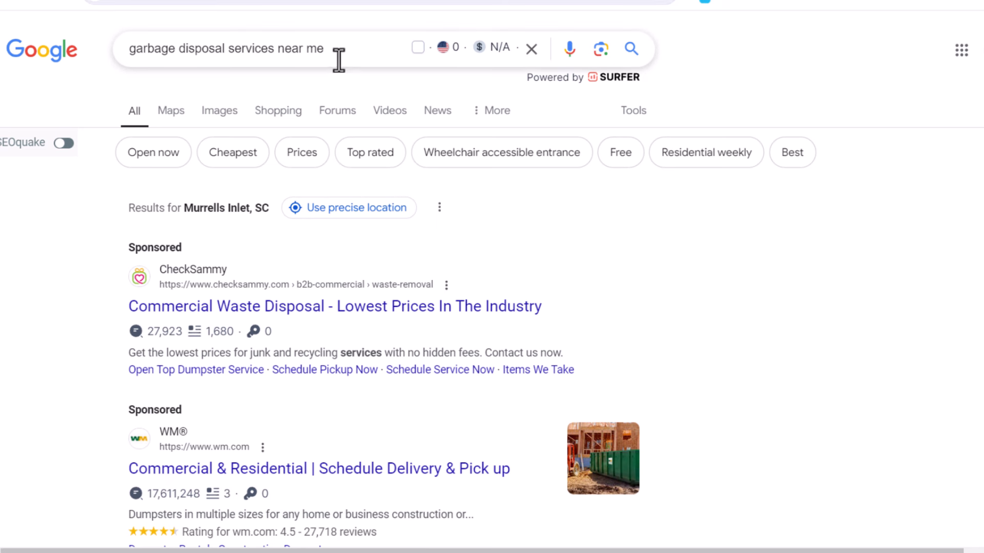
# - Search Google for "garbage disposal installation" in place of the services query
pyautogui.moveTo(336, 58); pyautogui.dragTo(82, 55)
pyautogui.click(198, 49)
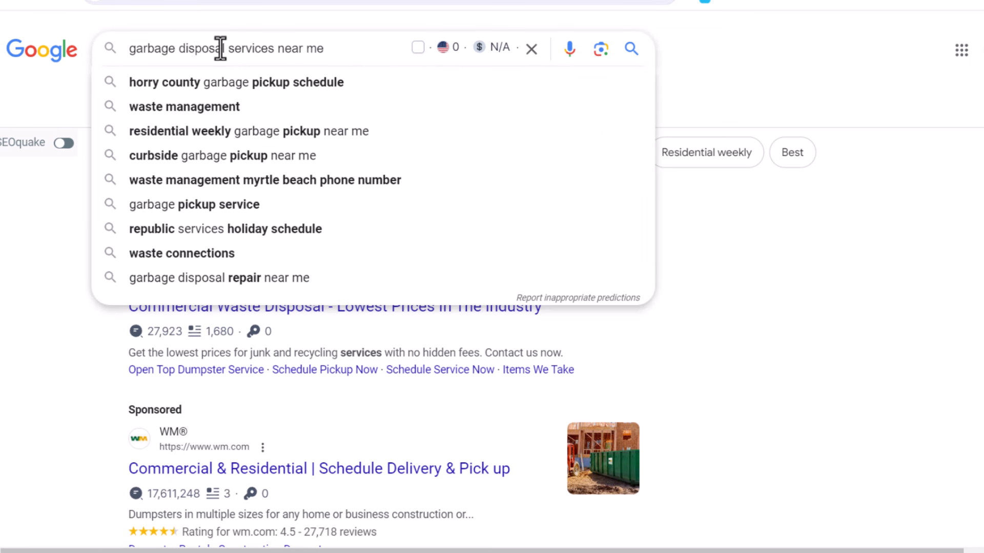
pyautogui.moveTo(343, 54); pyautogui.dragTo(227, 50)
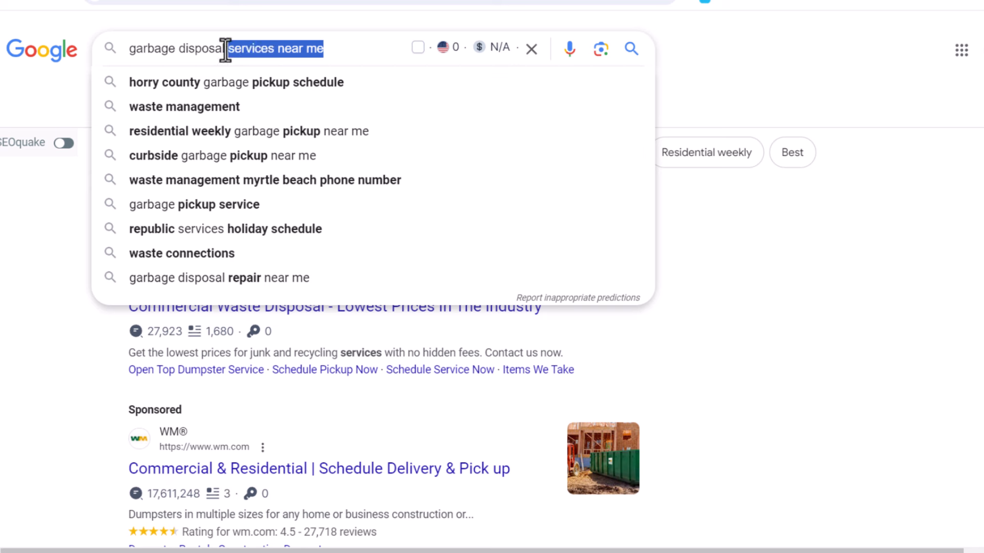
pyautogui.press('BackSpace')
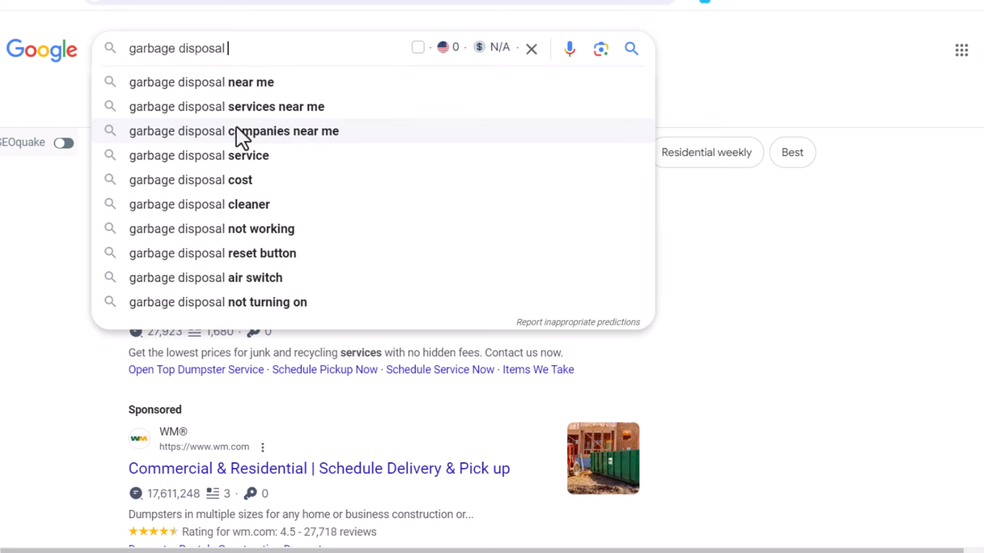
pyautogui.write('ins')
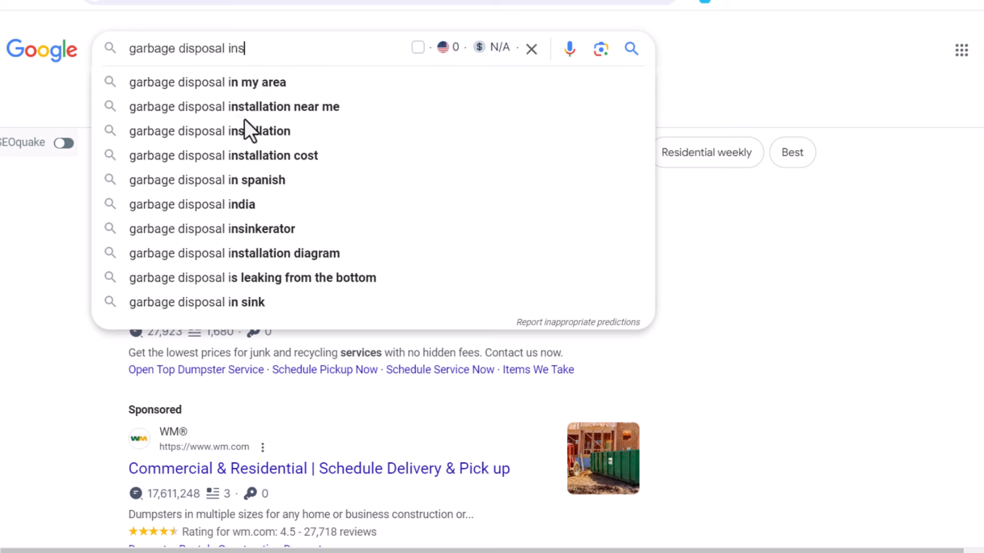
pyautogui.write('tallation')
pyautogui.press('Return')
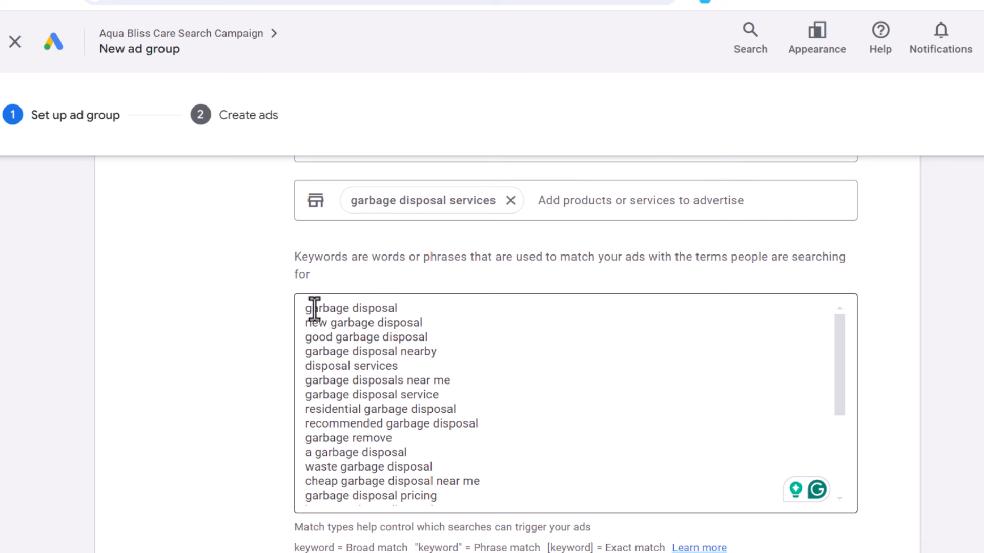
# - Delete the keywords listed above "garbage disposal service" in the new ad group, from "garbage disposal" through "garbage disposals near me"
pyautogui.moveTo(305, 308); pyautogui.dragTo(487, 378)
pyautogui.press('BackSpace')
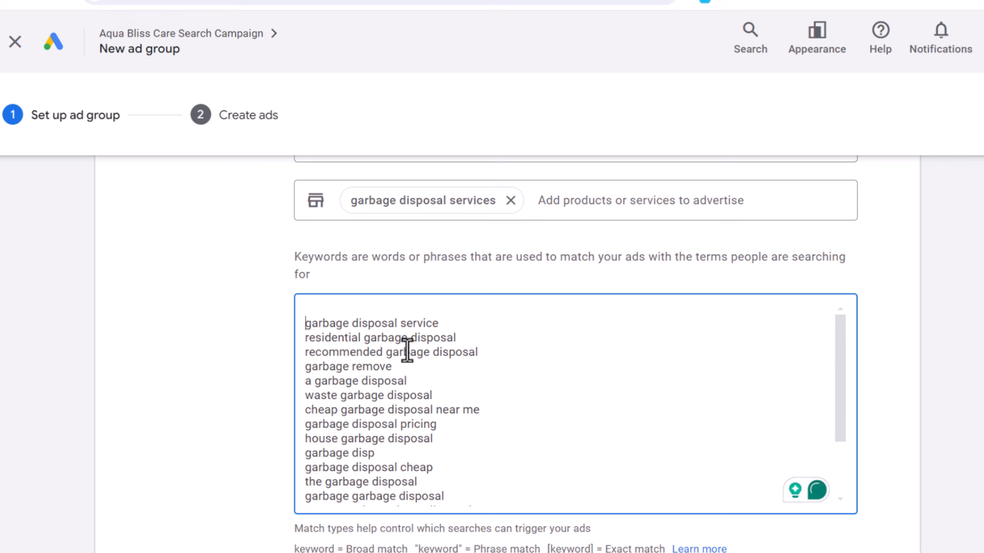
pyautogui.press('BackSpace')
pyautogui.tripleClick(381, 309)
pyautogui.click(437, 392)
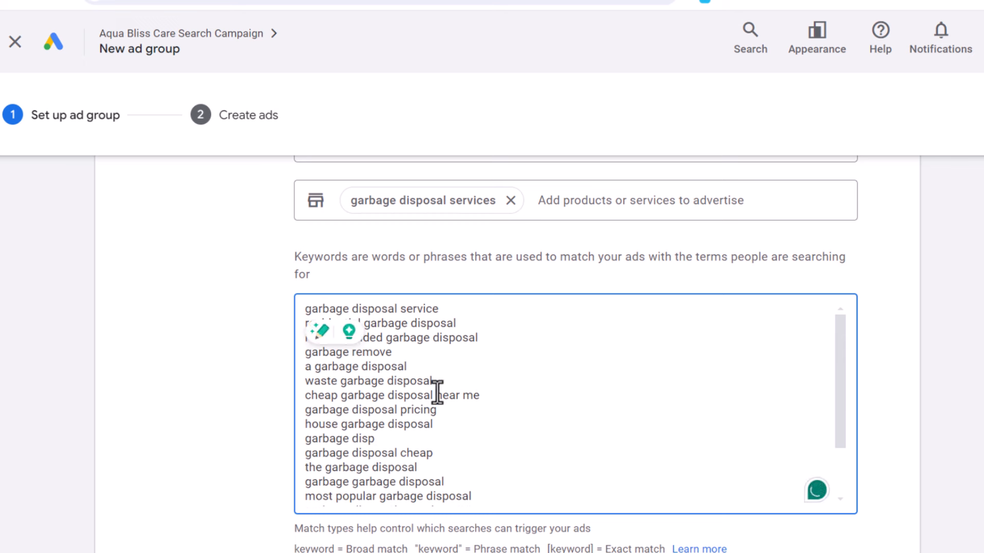
pyautogui.moveTo(439, 341); pyautogui.dragTo(475, 315)
pyautogui.click(475, 314)
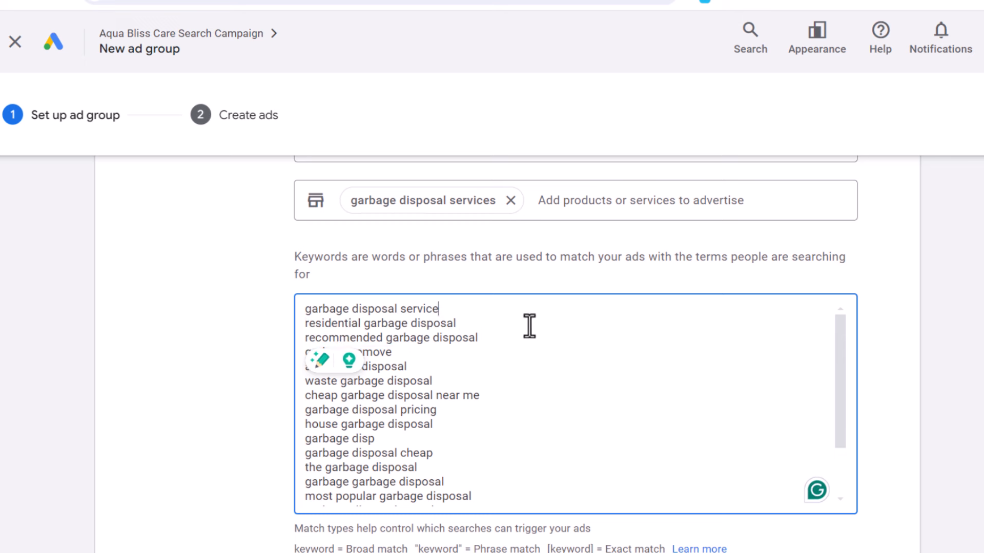
# - Replace the advertised service "garbage disposal services" with "garbage disposal installation" and "garbage disposal repair"
pyautogui.click(525, 336)
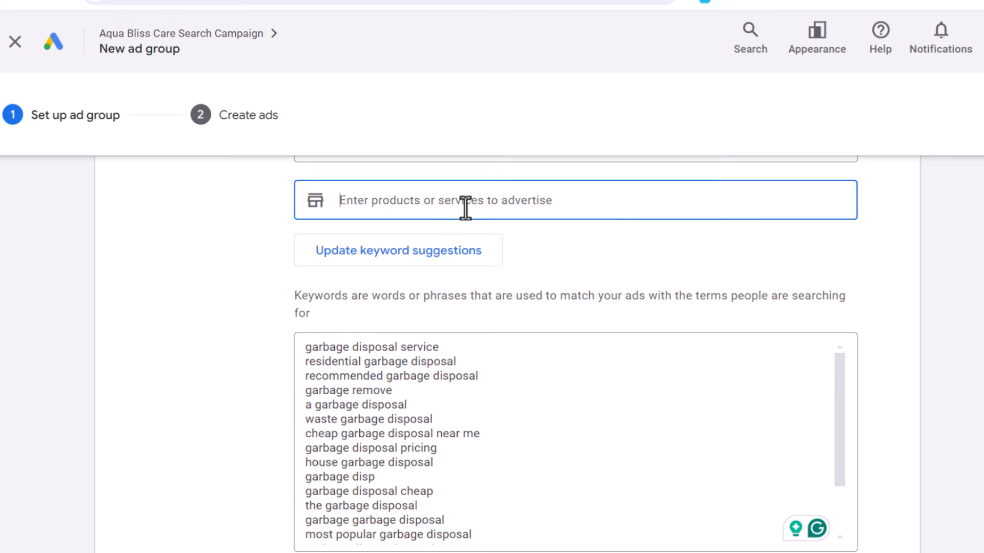
pyautogui.write('garbage disposal installation')
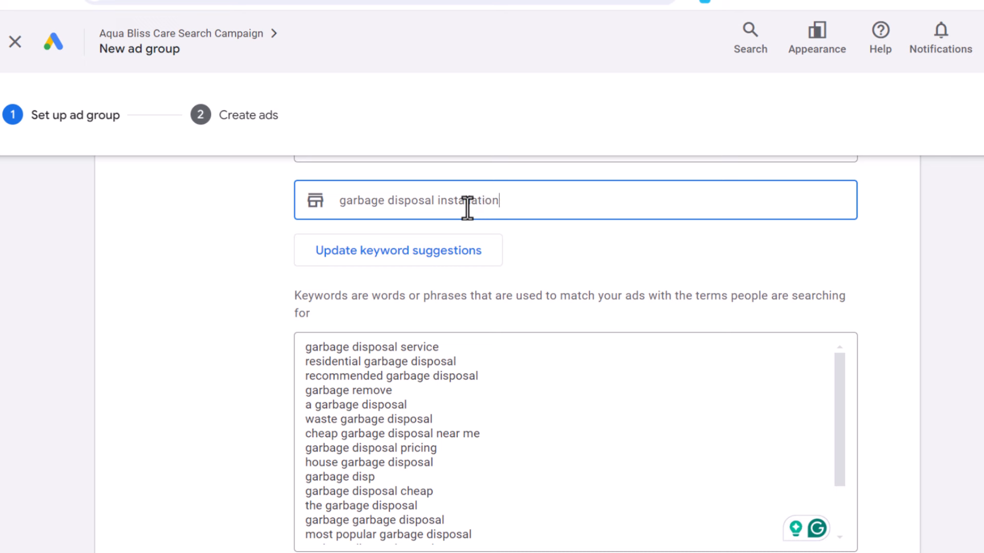
pyautogui.press('Return')
pyautogui.write('gar')
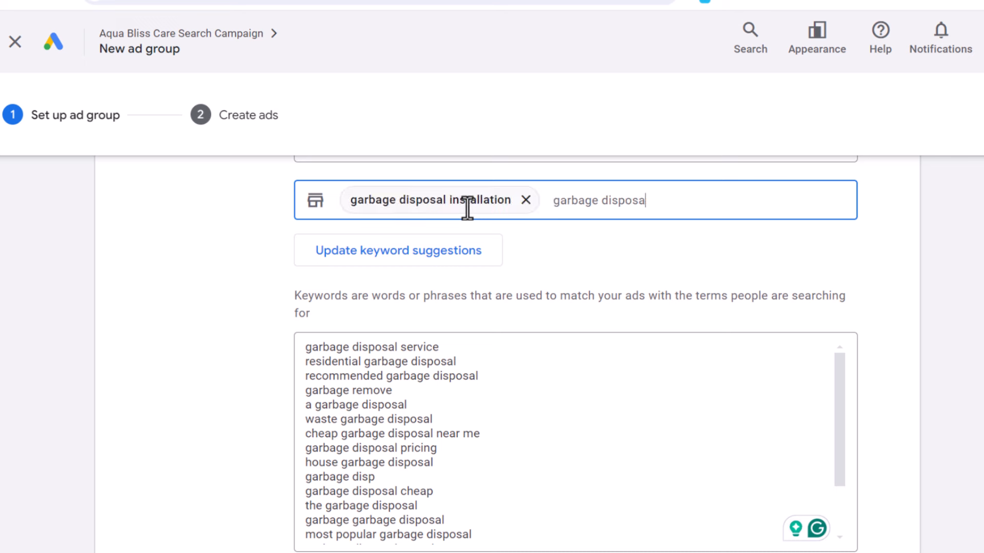
pyautogui.press('Return')
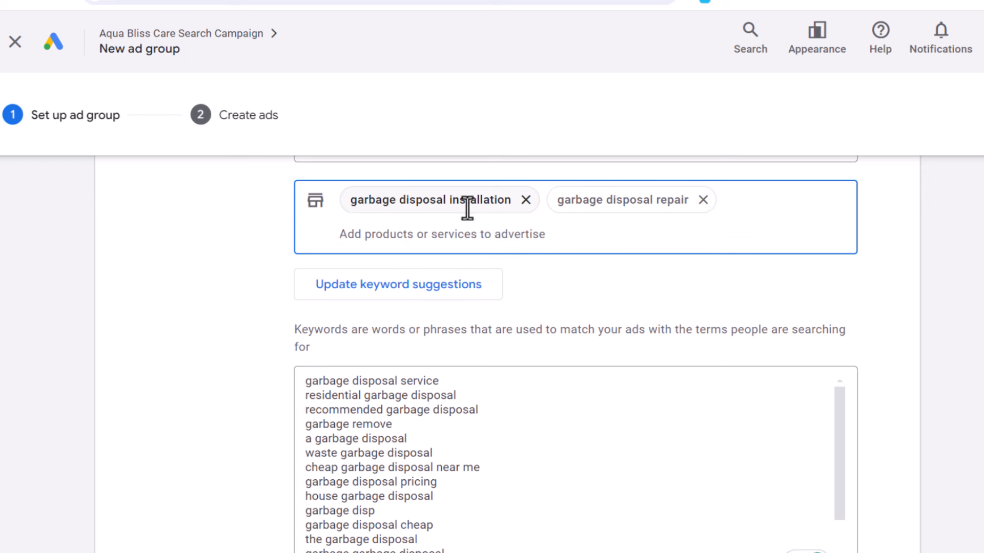
pyautogui.click(697, 320)
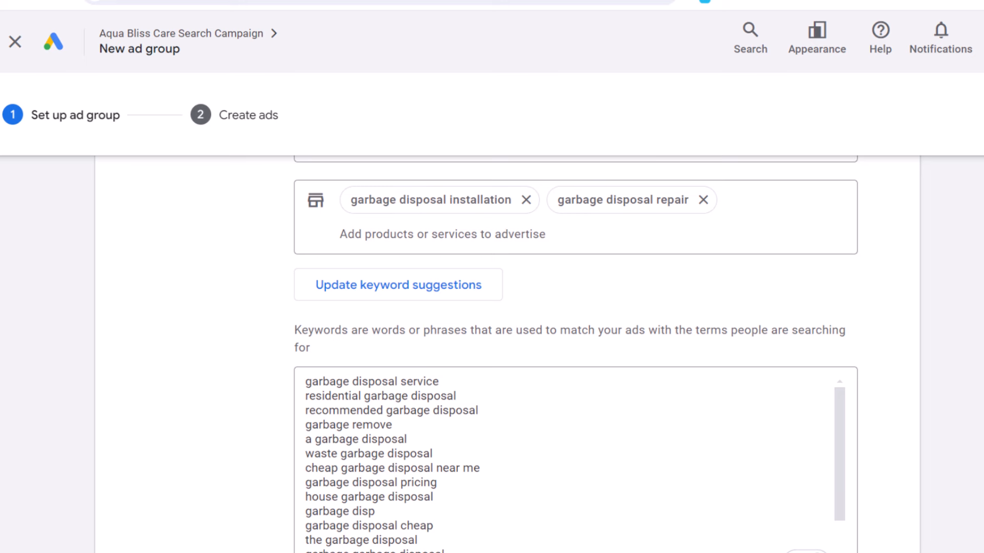
# - Check the Google results for garbage disposal installation and return to the new ad group's keyword setup
pyautogui.click(840, 0)
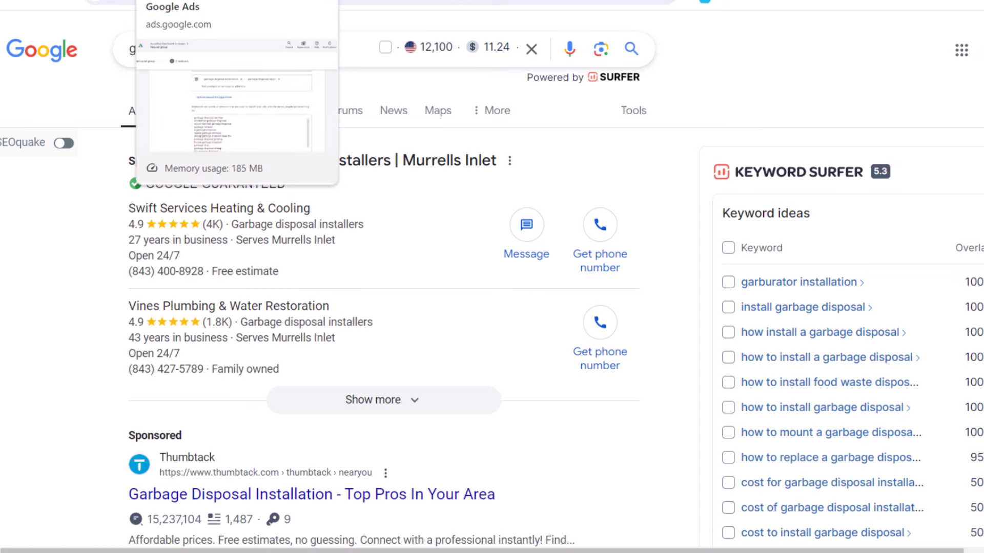
pyautogui.click(176, 0)
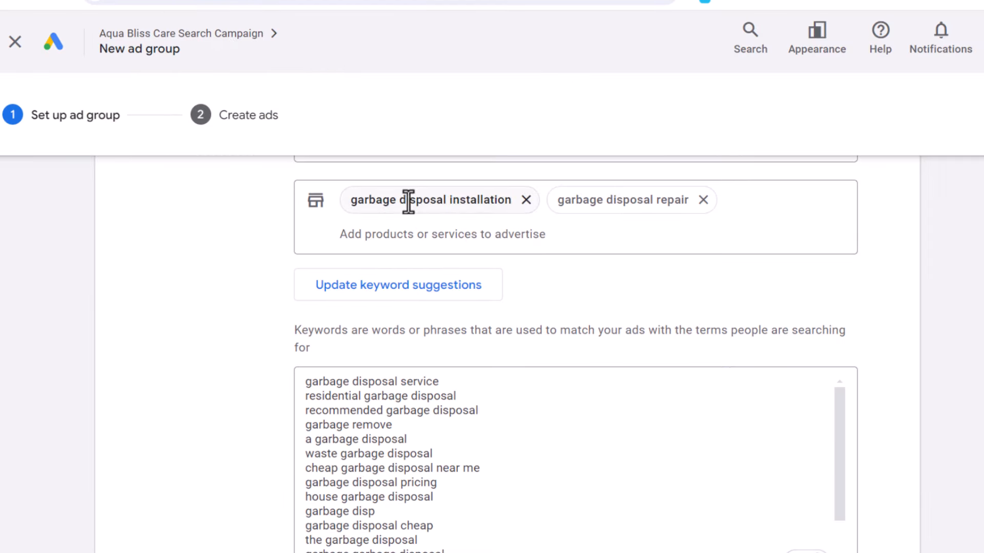
pyautogui.scroll(2, 630, 256)
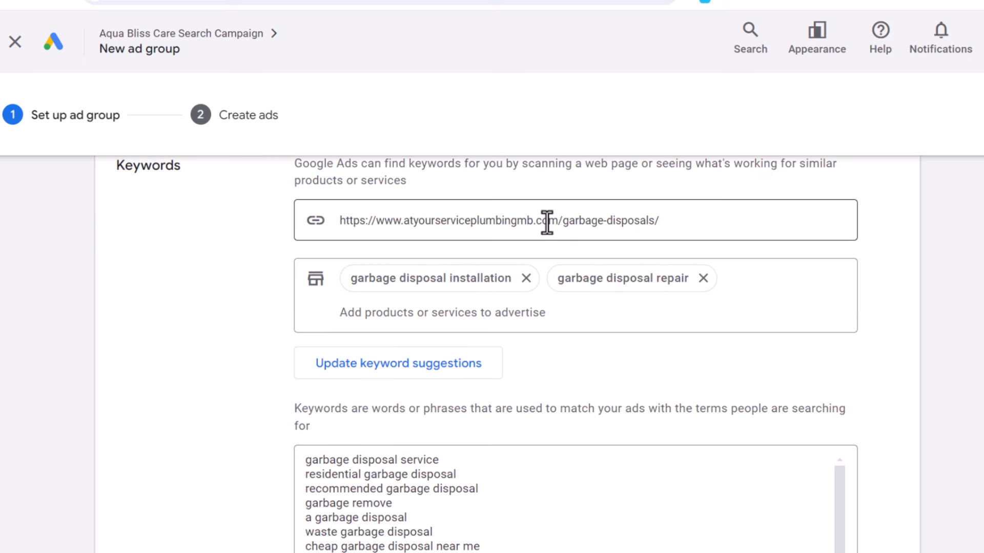
pyautogui.click(439, 370)
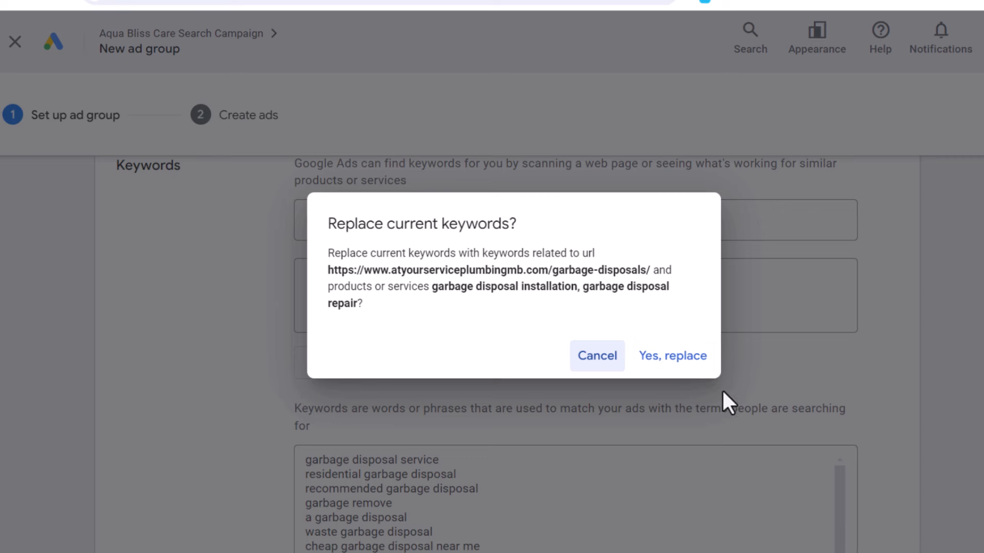
pyautogui.click(597, 359)
pyautogui.scroll(-2, 496, 504)
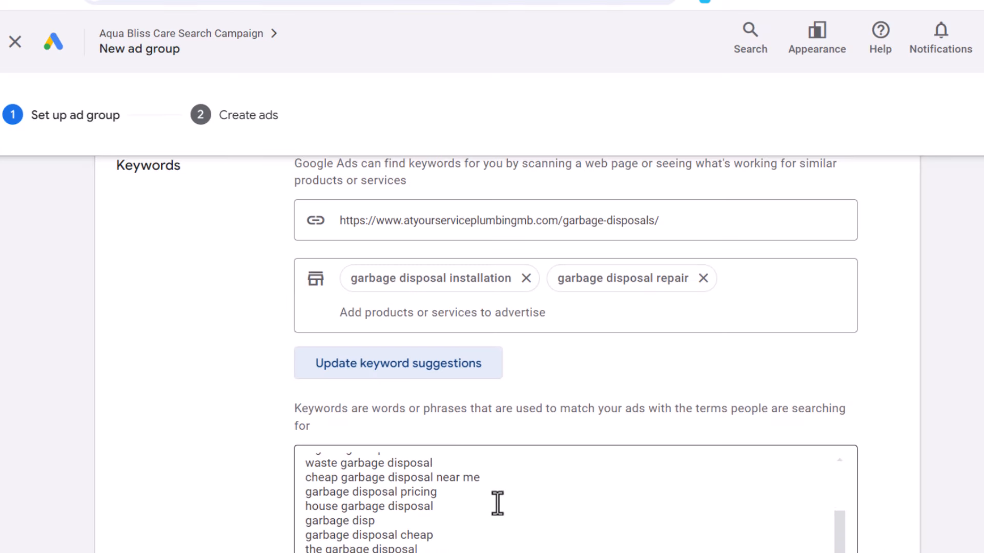
pyautogui.moveTo(496, 504); pyautogui.dragTo(261, 467)
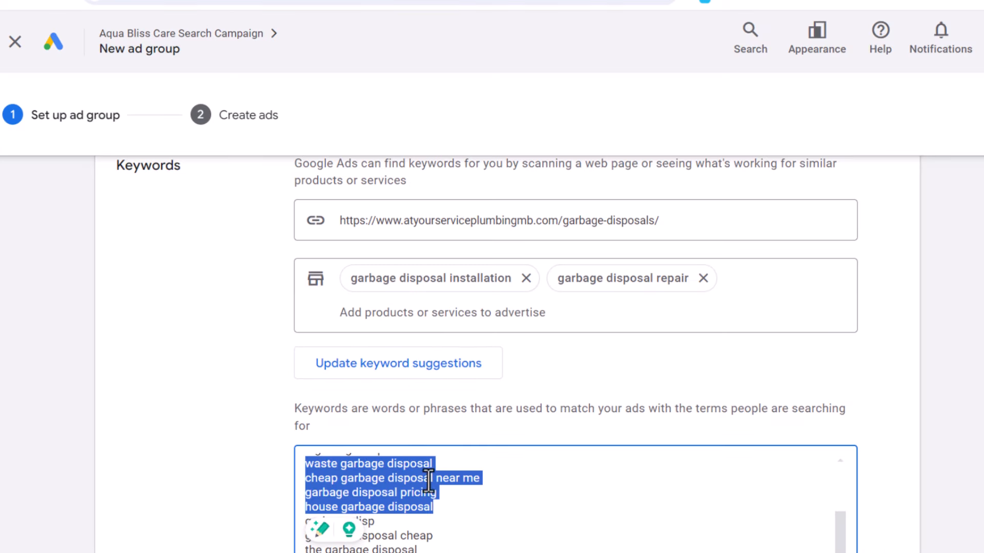
# - Update the keyword suggestions from the page URL and the two services, replacing the current keywords
pyautogui.click(461, 359)
pyautogui.click(681, 362)
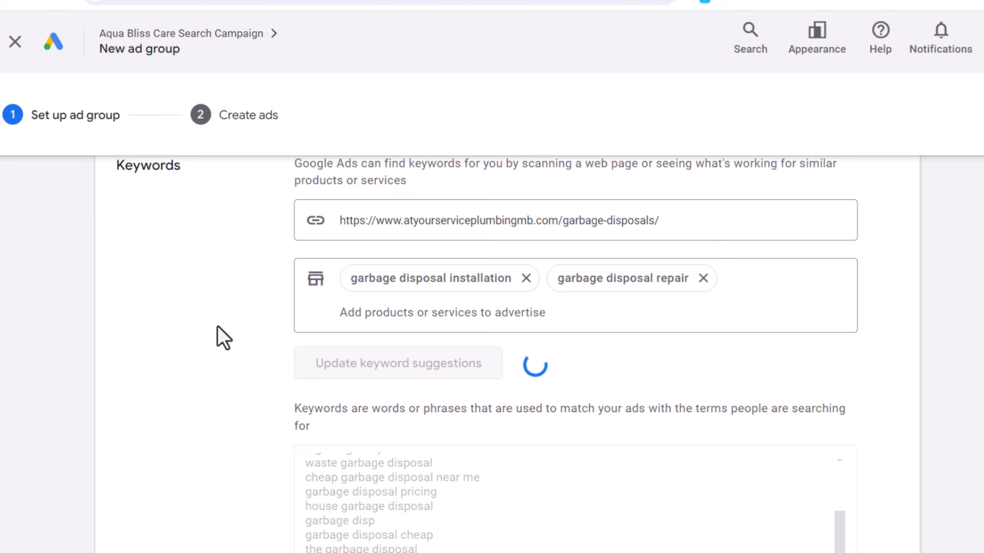
pyautogui.scroll(-3, 220, 328)
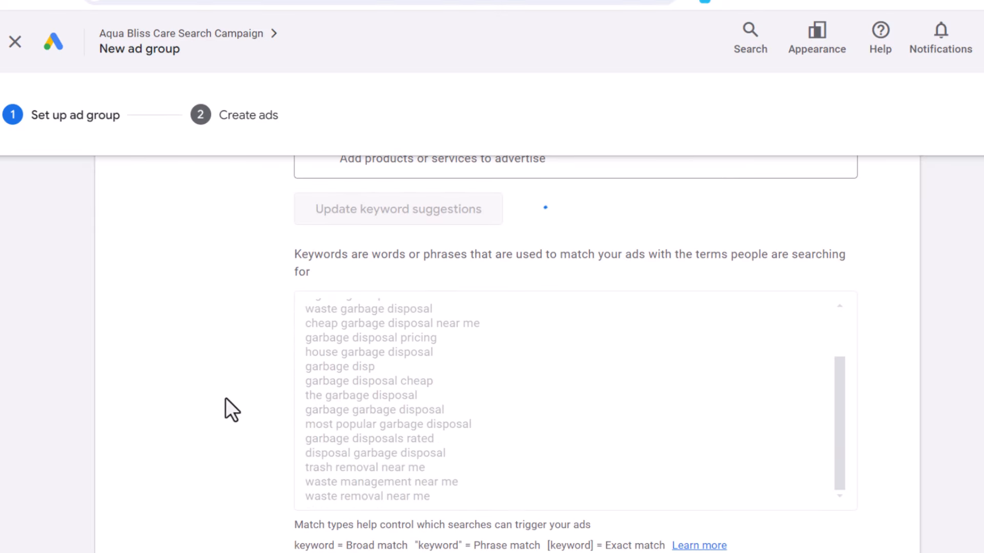
# - Add a closing quotation mark to the four "near me" keywords for garbage disposal installation, replacement, repairman and repairs
pyautogui.moveTo(843, 394); pyautogui.dragTo(851, 308)
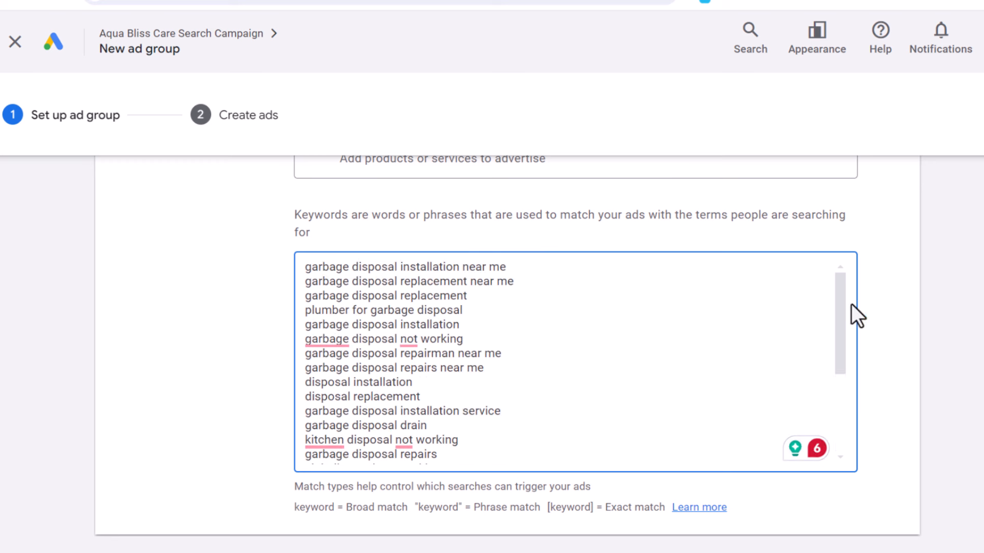
pyautogui.click(590, 264)
pyautogui.click(542, 271)
pyautogui.press('Down')
pyautogui.press('Down')
pyautogui.press('Down')
pyautogui.press('Down')
pyautogui.press('Down')
pyautogui.press('Down')
pyautogui.write('"')
pyautogui.click(526, 371)
pyautogui.write('"')
# - Examine the keywords "plumber for garbage disposal", "garbage disposal installation" and "garbage disposal not working" for relevance
pyautogui.moveTo(464, 339); pyautogui.dragTo(301, 339)
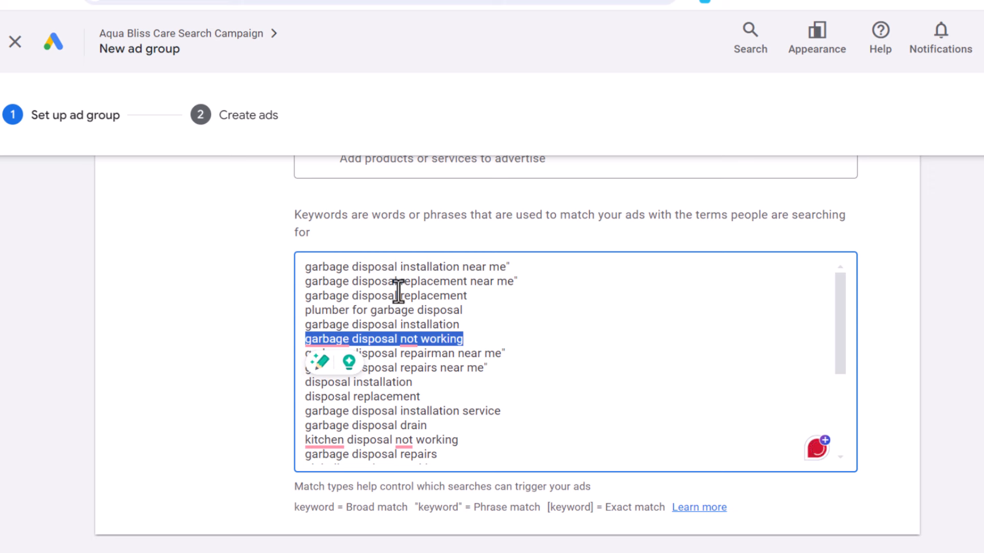
pyautogui.click(410, 324)
pyautogui.moveTo(467, 339); pyautogui.dragTo(300, 314)
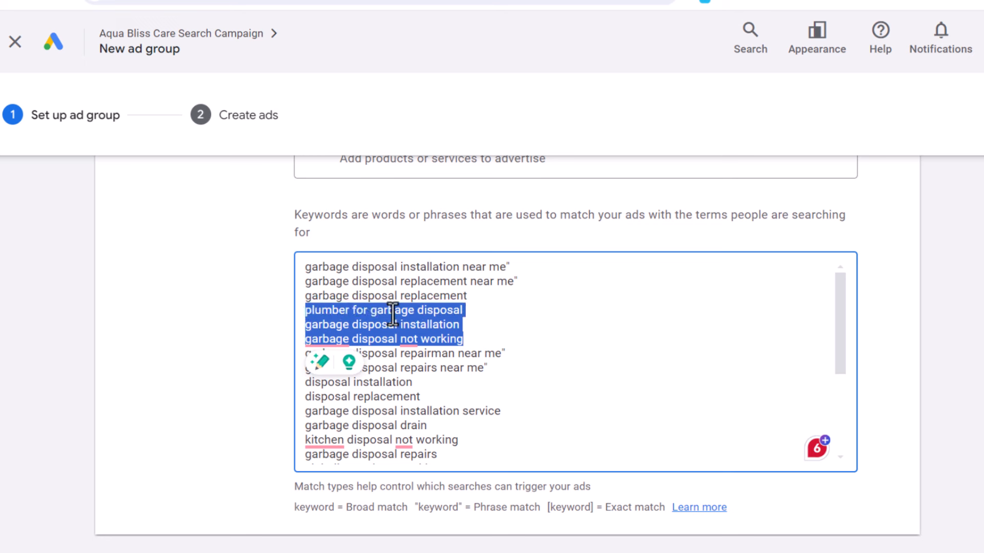
pyautogui.click(410, 315)
pyautogui.tripleClick(443, 339)
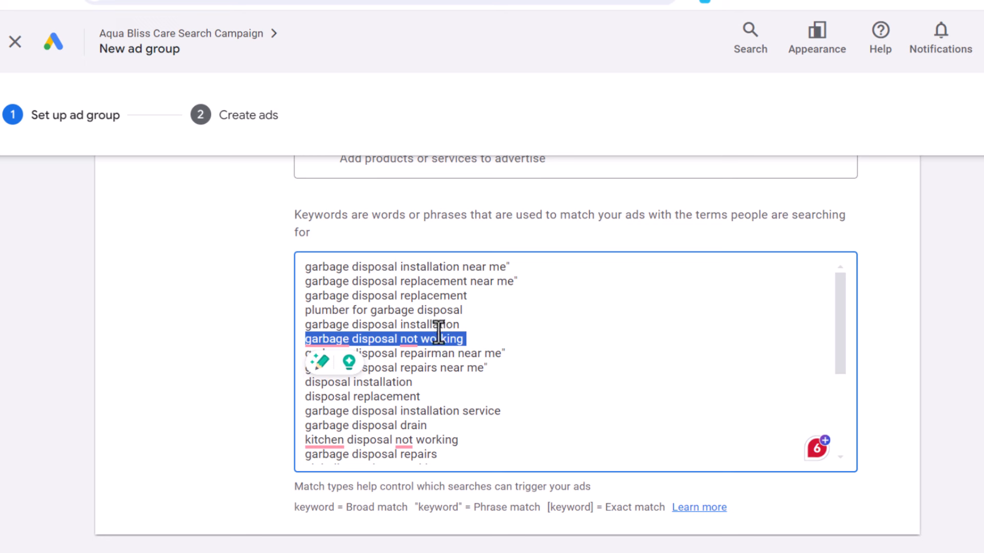
pyautogui.moveTo(464, 339); pyautogui.dragTo(296, 327)
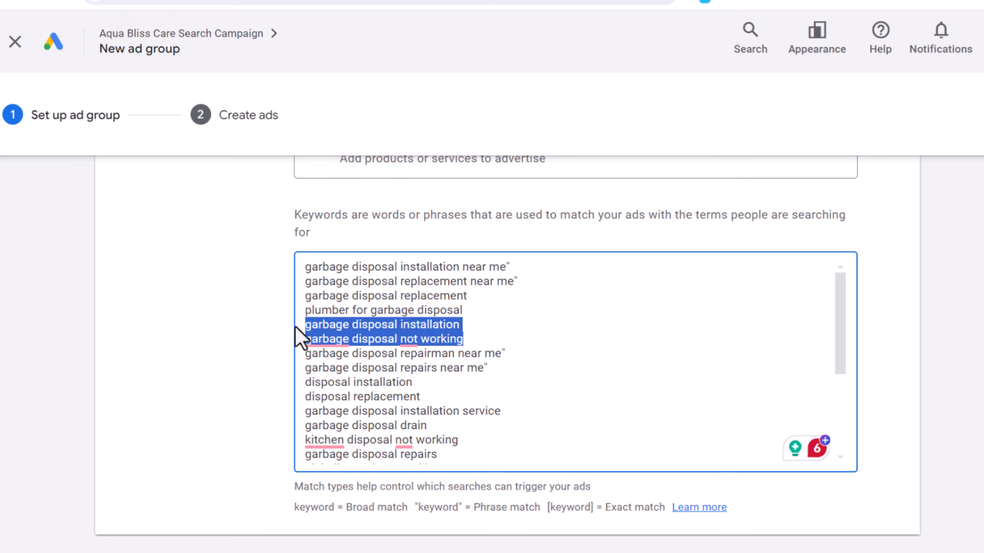
pyautogui.moveTo(295, 326); pyautogui.dragTo(297, 314)
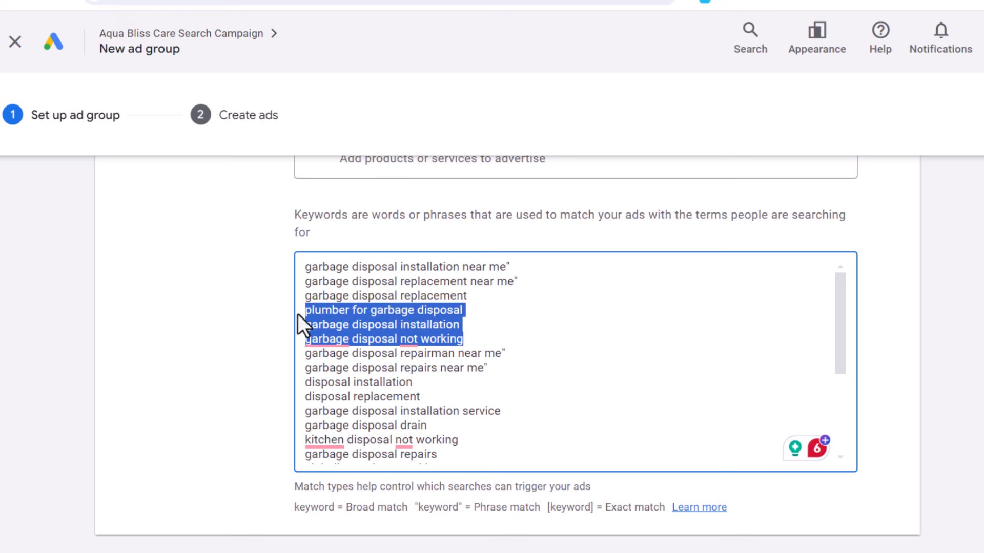
pyautogui.click(380, 313)
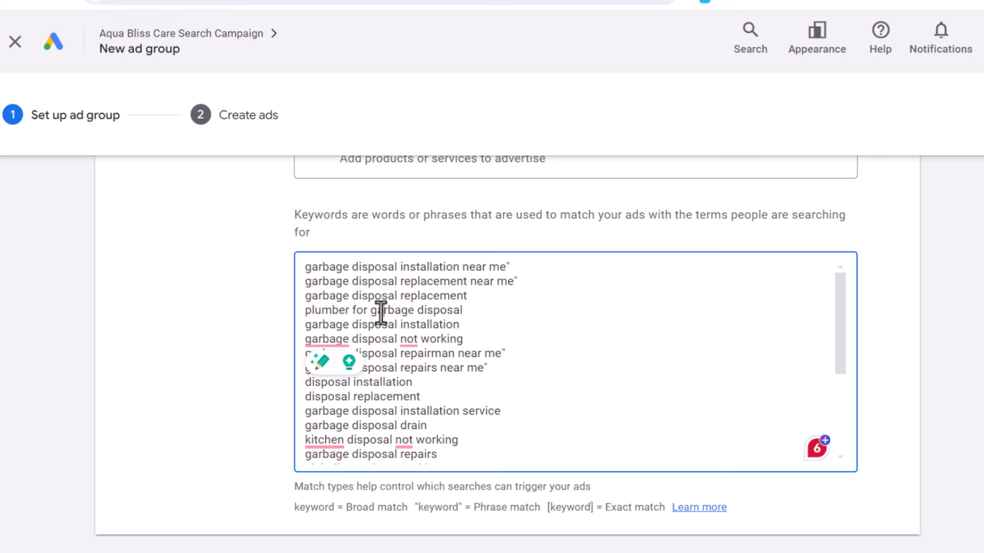
# - Delete the keyword "garbage disposal replacement" and return from the plumbing website to the ad group's keyword setup
pyautogui.moveTo(493, 297); pyautogui.dragTo(280, 302)
pyautogui.press('BackSpace')
pyautogui.press('BackSpace')
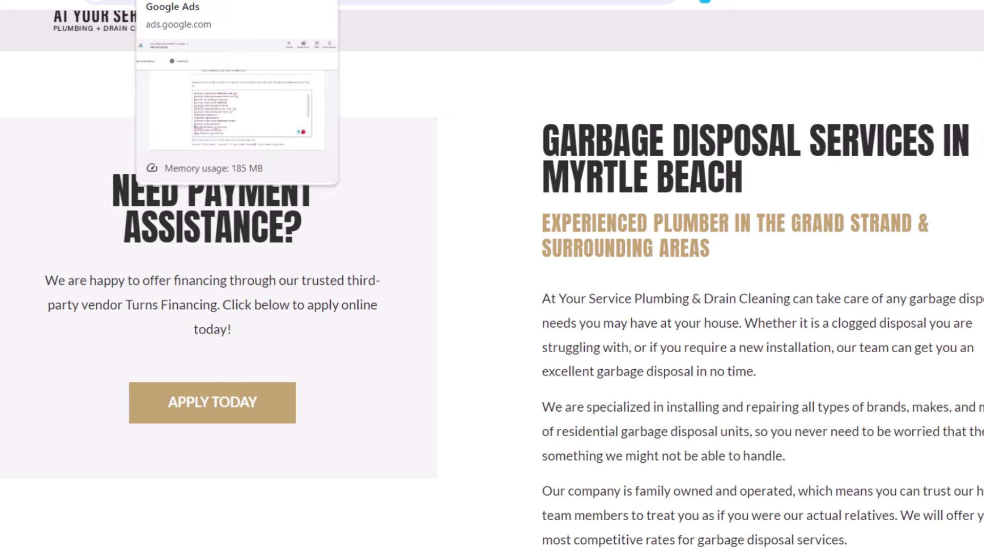
pyautogui.click(211, 0)
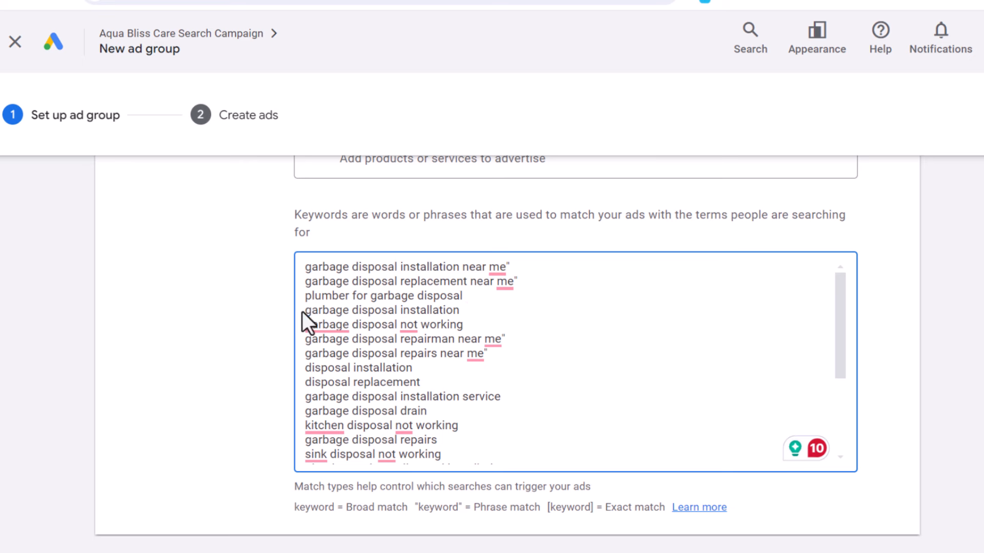
# - Review the rest of the suggested keyword list, including "garbage disposal installation" and "garbage disposal installation service"
pyautogui.tripleClick(417, 310)
pyautogui.click(566, 306)
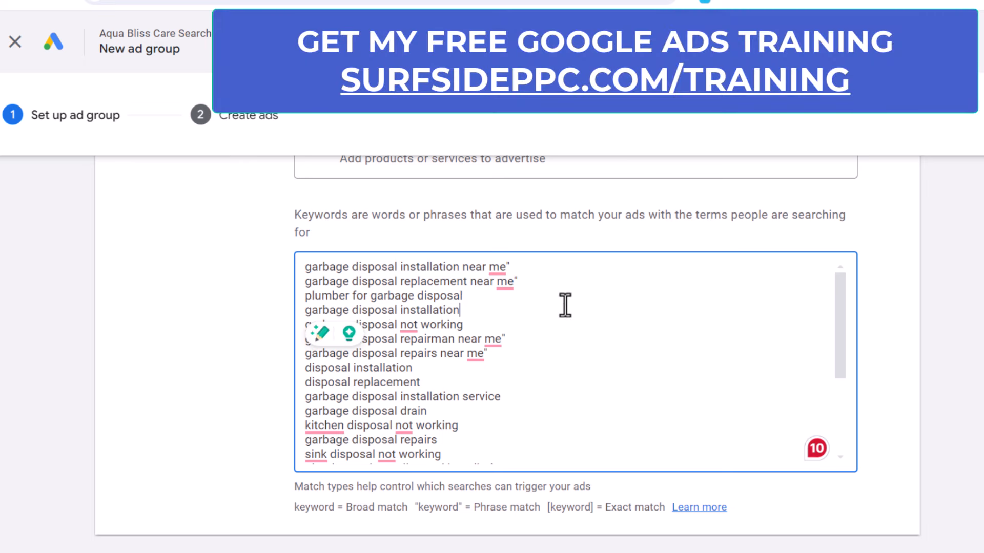
pyautogui.click(472, 381)
pyautogui.scroll(-2, 569, 376)
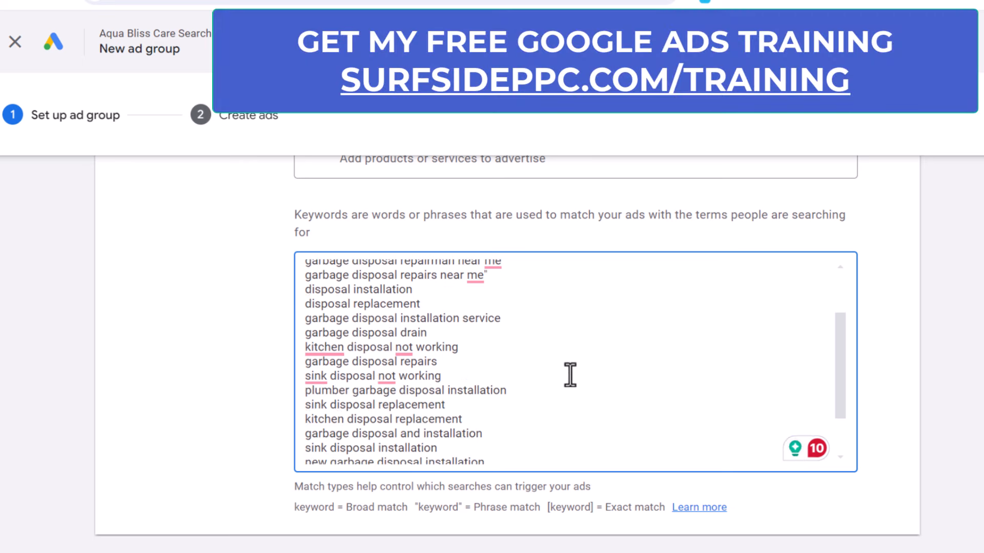
pyautogui.doubleClick(470, 318)
pyautogui.tripleClick(446, 318)
pyautogui.click(533, 347)
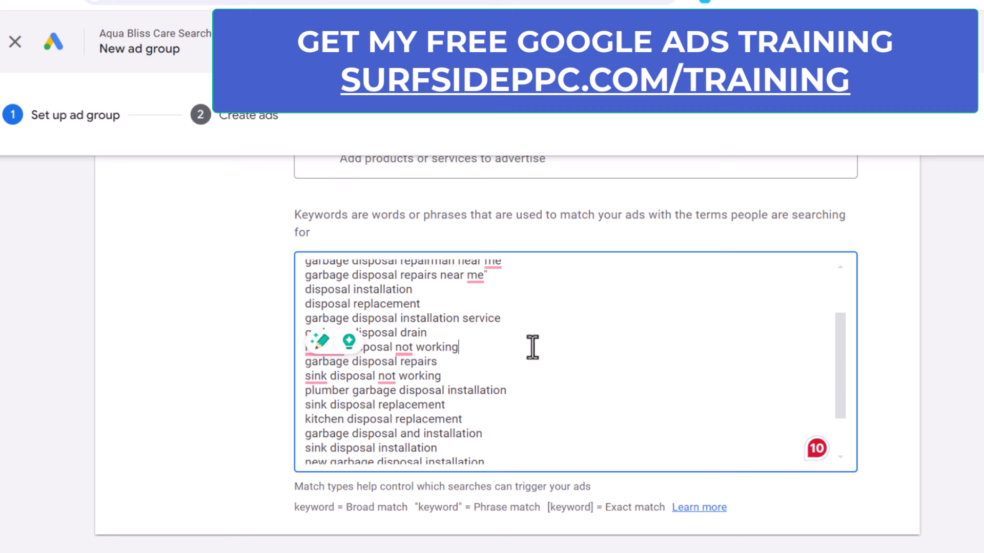
pyautogui.scroll(-3, 534, 352)
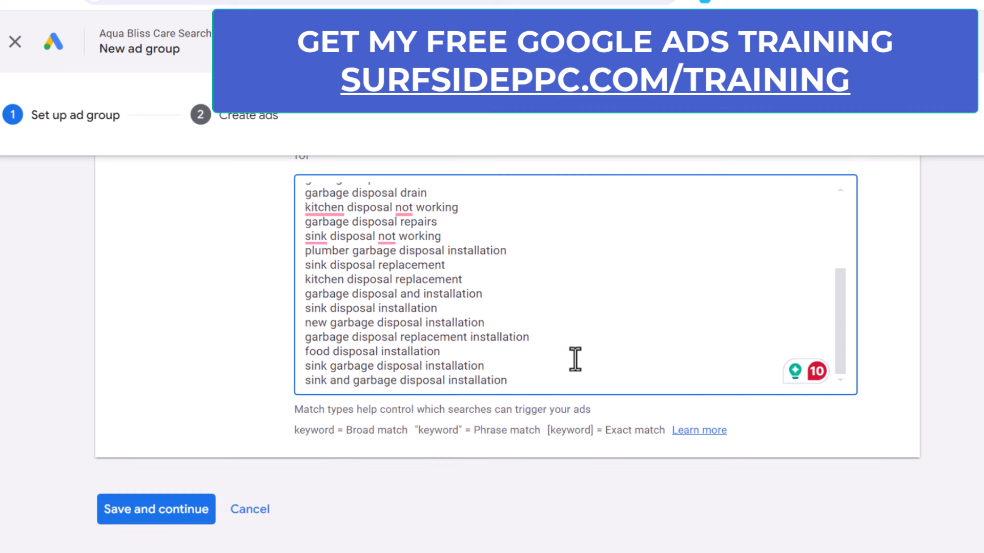
pyautogui.scroll(3, 574, 359)
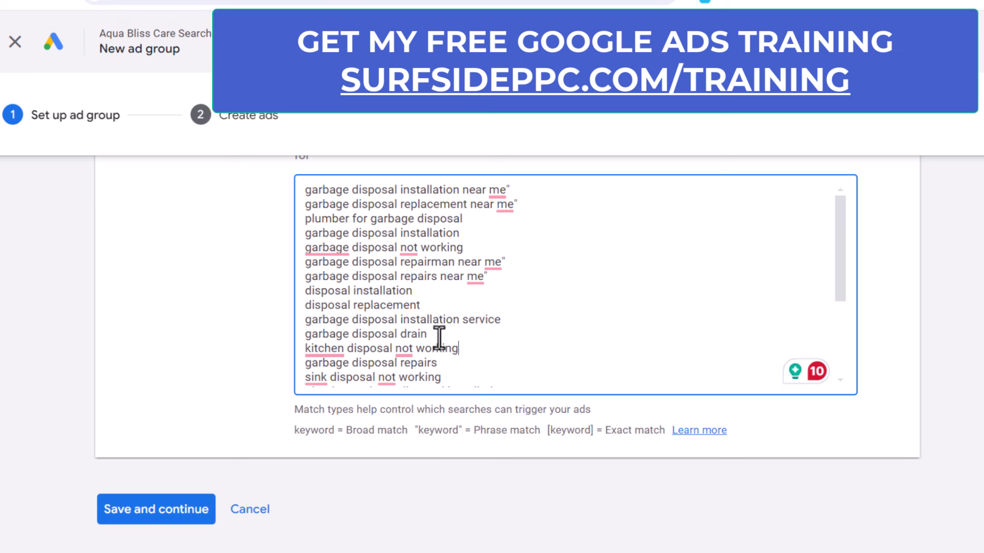
# - Delete the keywords "garbage disposal drain", "kitchen disposal not working", "disposal installation" and "disposal replacement"
pyautogui.moveTo(470, 347); pyautogui.dragTo(289, 336)
pyautogui.press('BackSpace')
pyautogui.press('BackSpace')
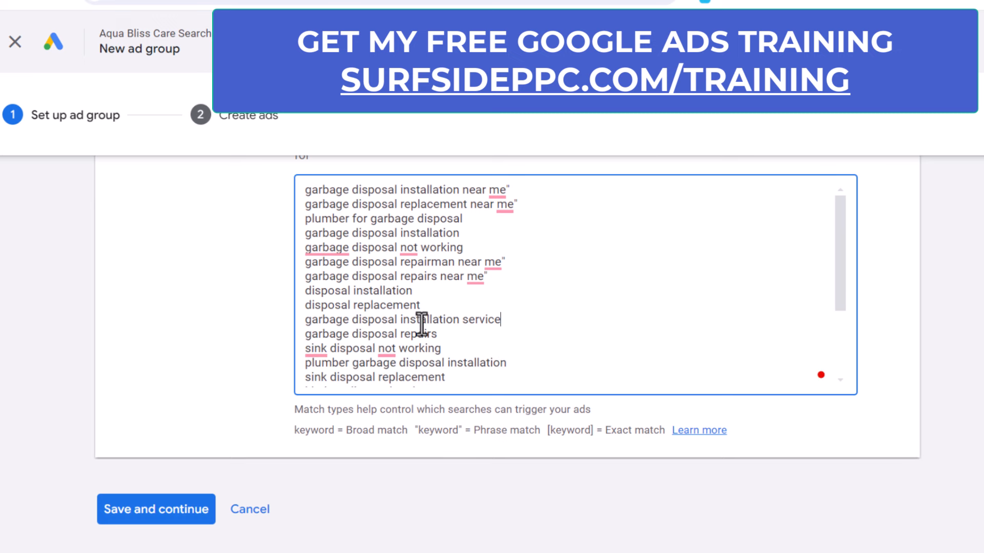
pyautogui.moveTo(433, 309); pyautogui.dragTo(303, 293)
pyautogui.press('BackSpace')
pyautogui.press('BackSpace')
pyautogui.scroll(2, 361, 261)
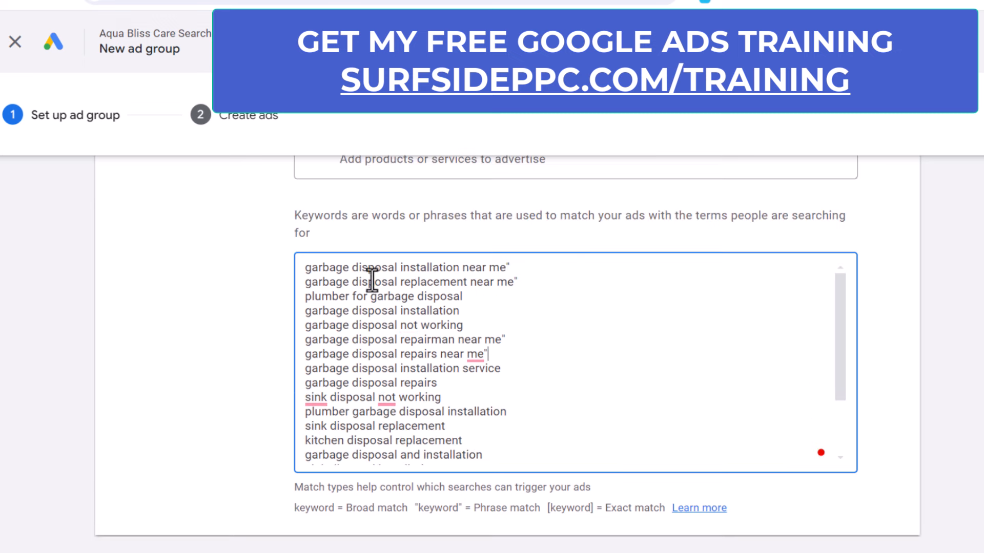
# - Delete "garbage disposal installation" and "garbage disposal not working", and add a closing quotation mark to "plumber for garbage disposal"
pyautogui.moveTo(467, 327); pyautogui.dragTo(293, 288)
pyautogui.click(291, 289)
pyautogui.click(368, 297)
pyautogui.moveTo(486, 321); pyautogui.dragTo(293, 315)
pyautogui.press('BackSpace')
pyautogui.press('BackSpace')
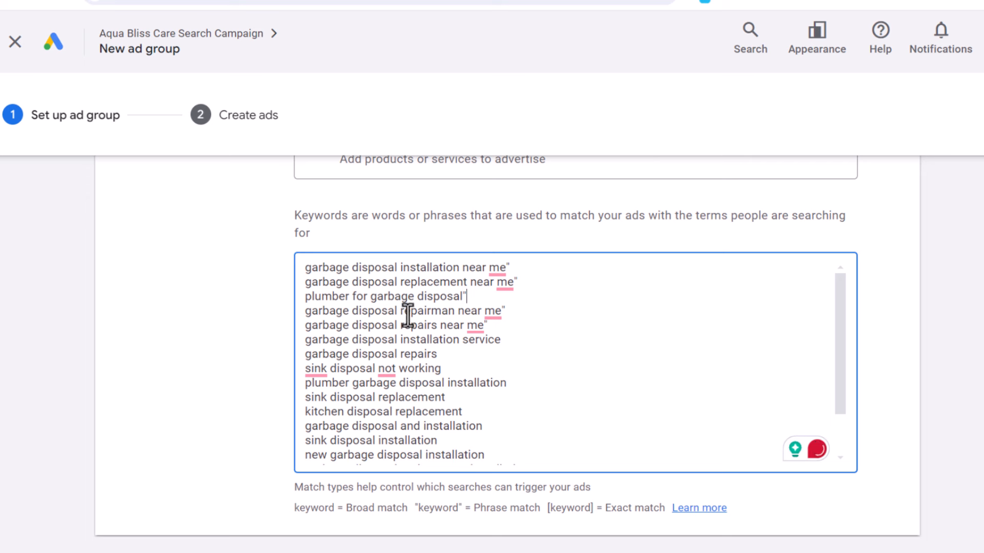
# - Add a closing quotation mark to "garbage disposal installation service" and enter "garbage disposal repair service" with one on the following line
pyautogui.click(530, 341)
pyautogui.write('"')
pyautogui.press('Return')
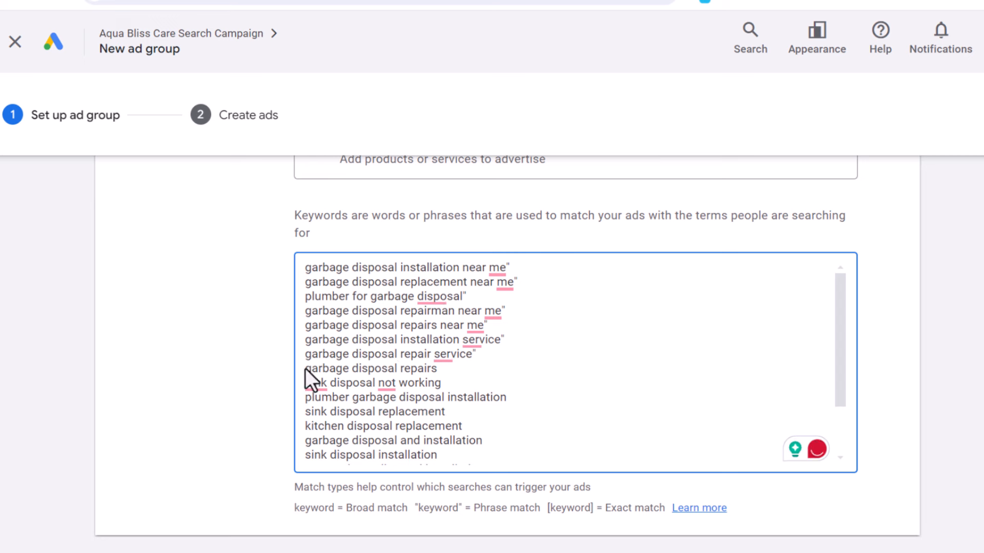
# - Delete all remaining suggested keywords from "garbage disposal repairs" to the end of the list
pyautogui.moveTo(306, 368); pyautogui.dragTo(593, 475)
pyautogui.press('BackSpace')
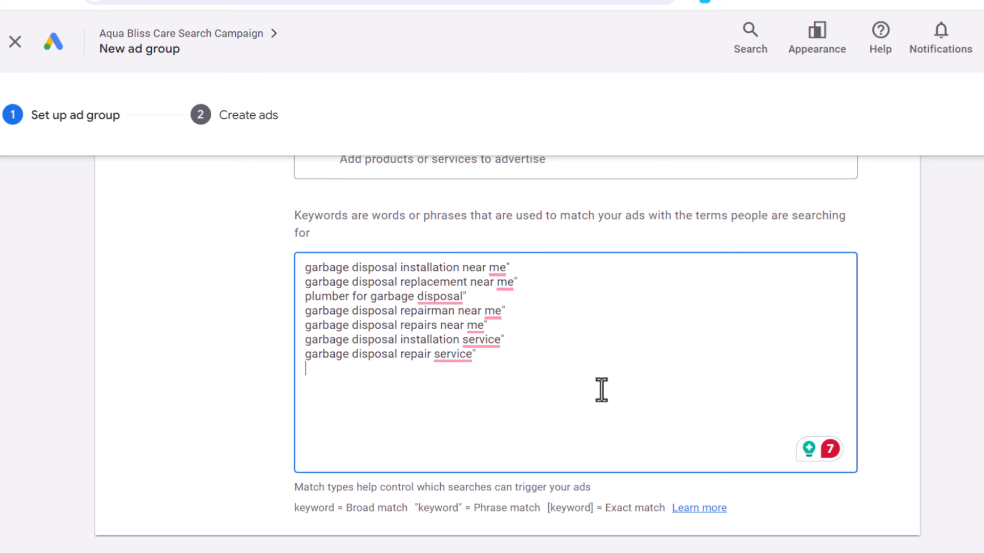
pyautogui.scroll(2, 547, 377)
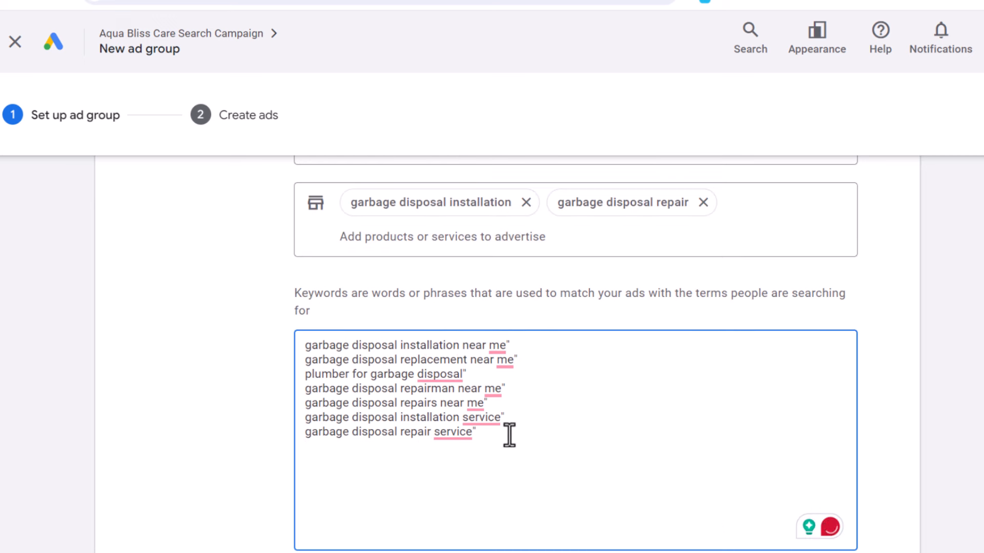
# - Add the keyword "garbage disposal services myrtle beach" on a new line at the end of the keyword list
pyautogui.moveTo(527, 433); pyautogui.dragTo(270, 351)
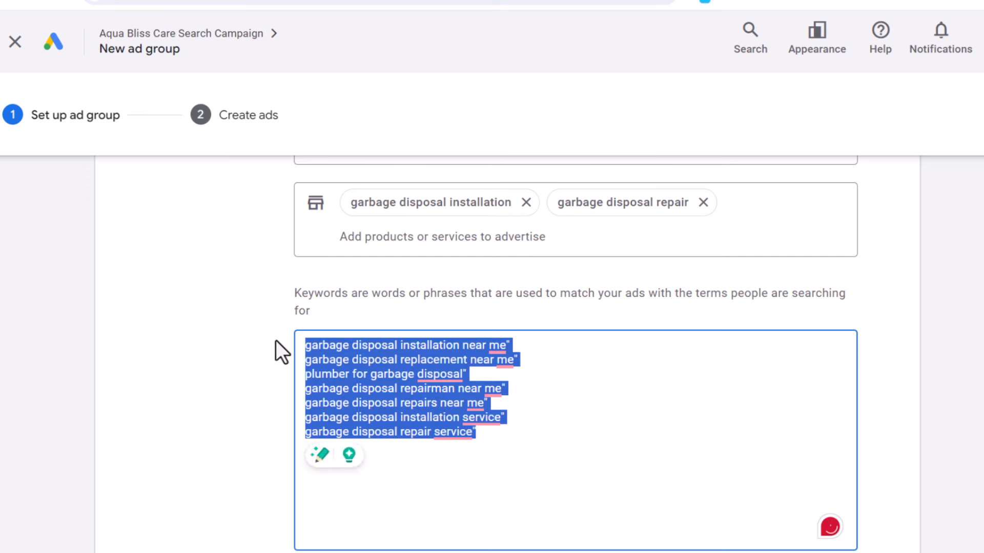
pyautogui.click(526, 431)
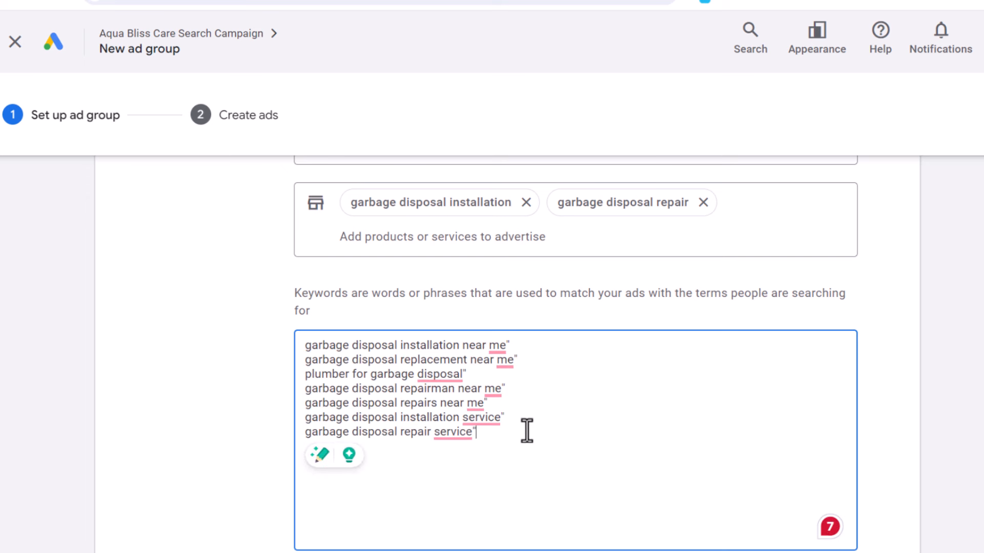
pyautogui.press('Return')
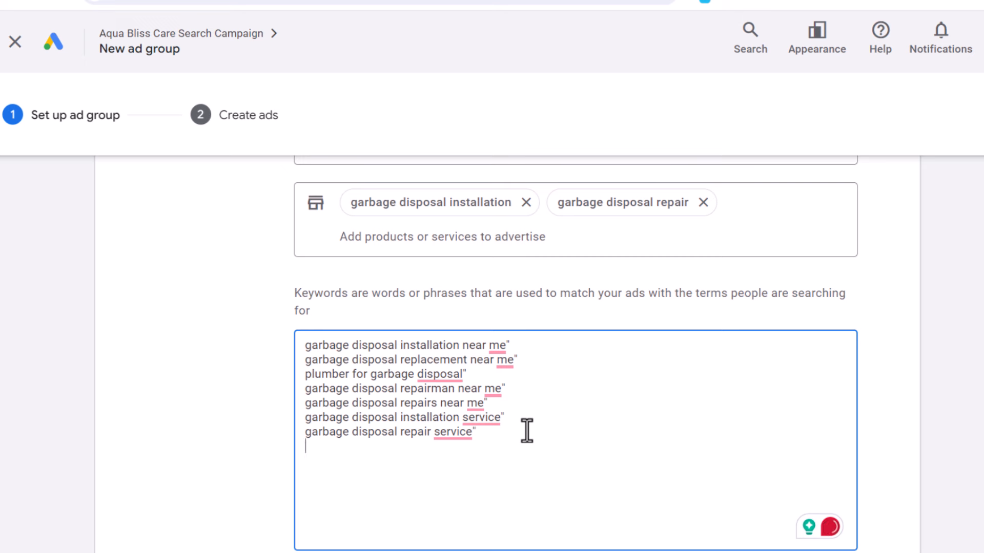
pyautogui.write('garbage disposal myrtle beach sc')
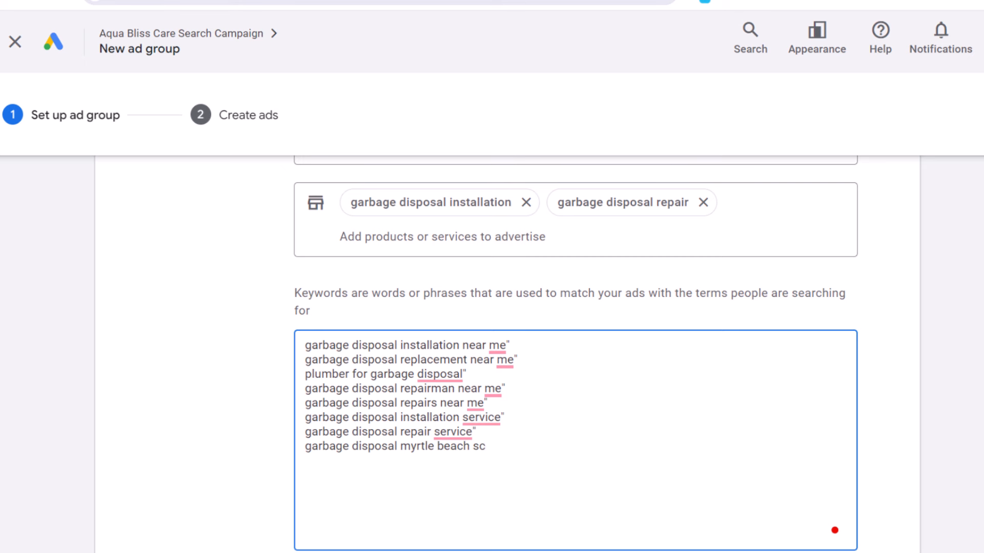
pyautogui.tripleClick(442, 447)
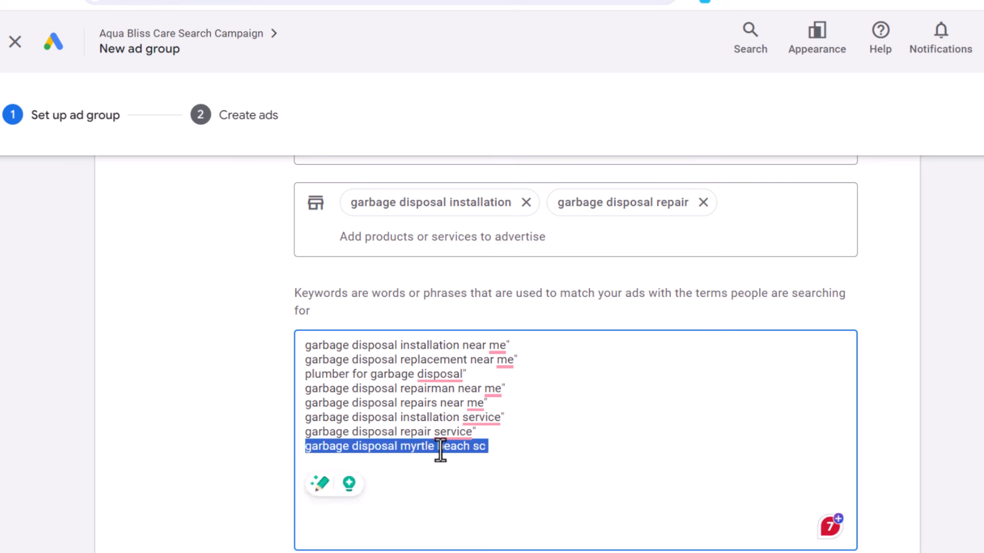
pyautogui.click(493, 449)
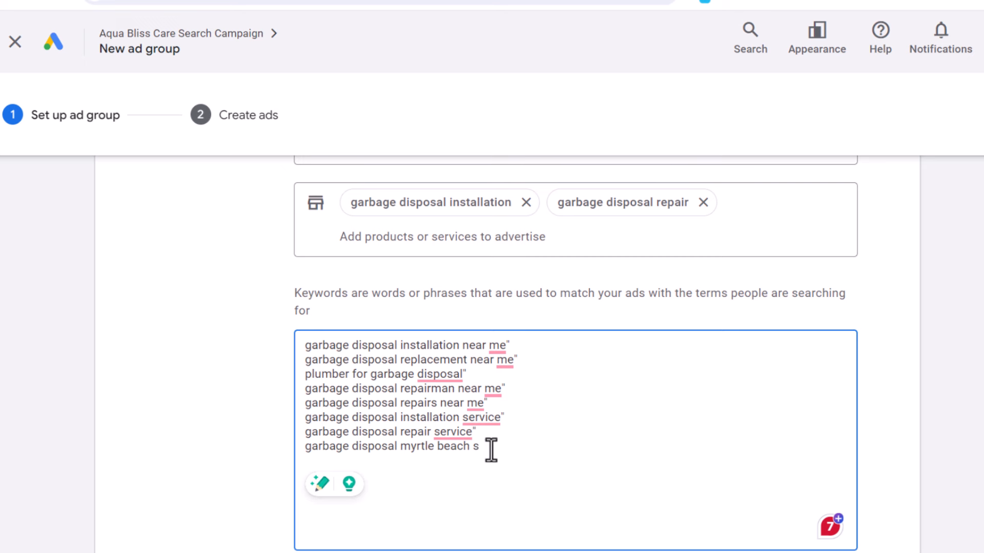
pyautogui.press('BackSpace')
pyautogui.press('BackSpace')
pyautogui.click(398, 448)
pyautogui.write('s ')
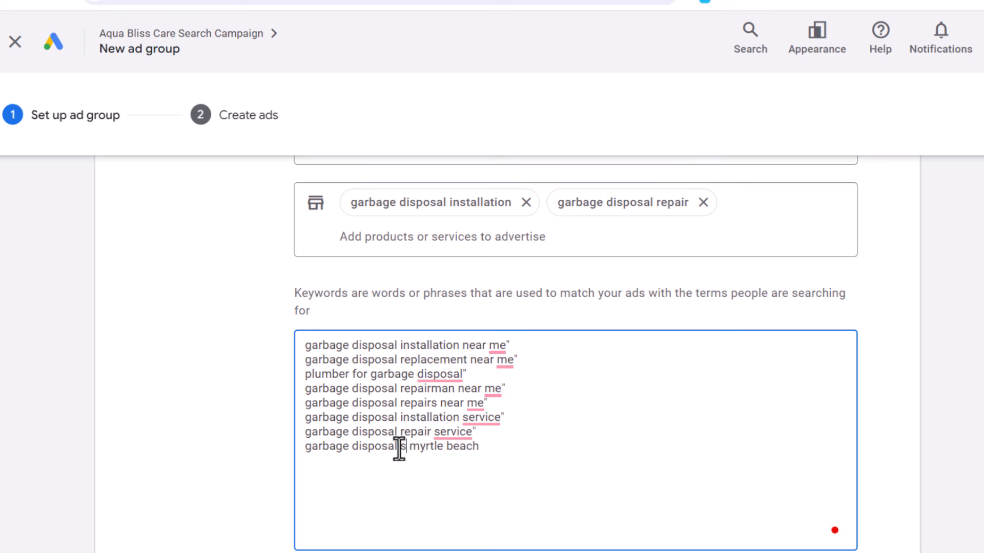
pyautogui.write('ervices')
# - Delete the keyword "garbage disposal services myrtle beach" from the list
pyautogui.moveTo(543, 449); pyautogui.dragTo(226, 444)
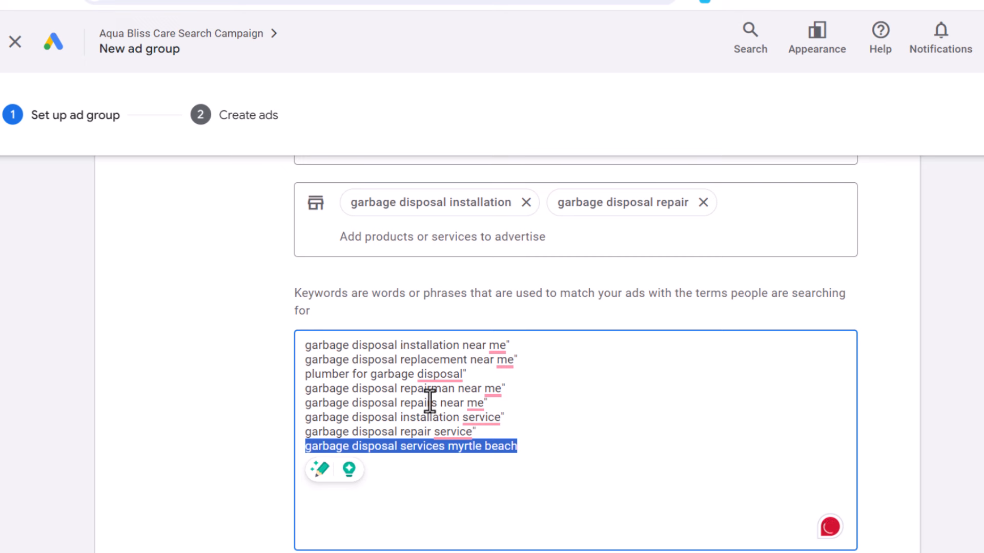
pyautogui.moveTo(461, 347); pyautogui.dragTo(500, 353)
pyautogui.click(375, 410)
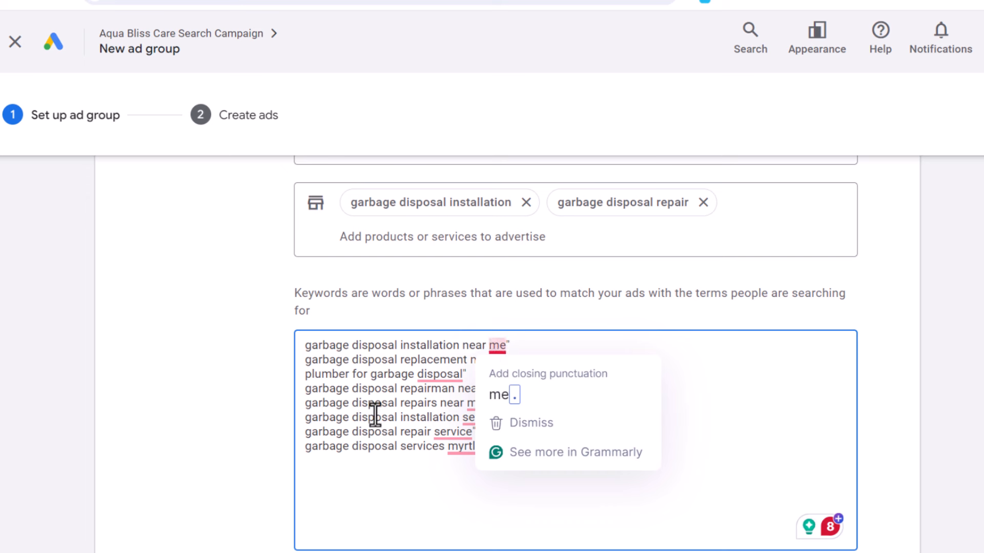
pyautogui.moveTo(553, 450); pyautogui.dragTo(272, 447)
pyautogui.press('BackSpace')
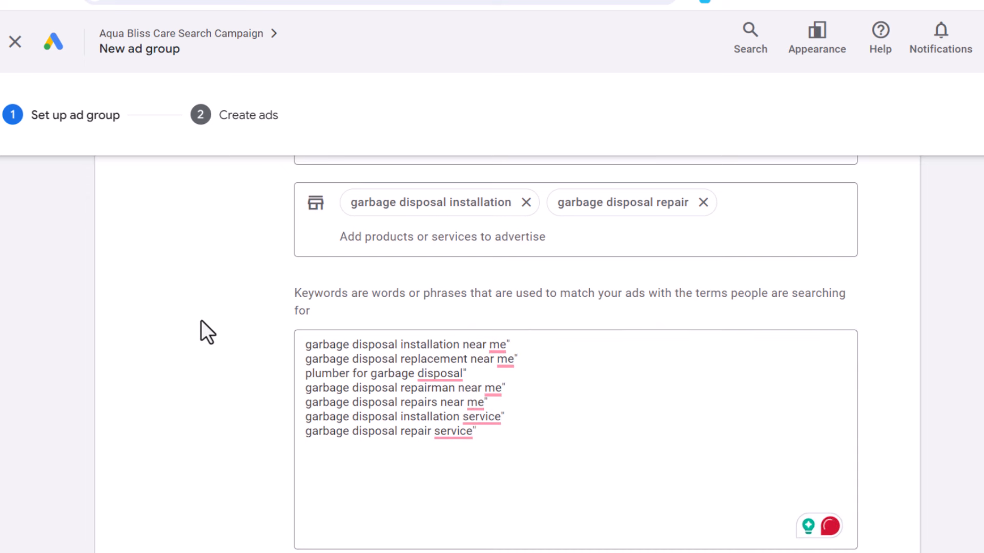
# - Cancel the new ad group setup, discarding its keywords, and bring up the Tools options from the campaign's ad groups page
pyautogui.scroll(2, 225, 340)
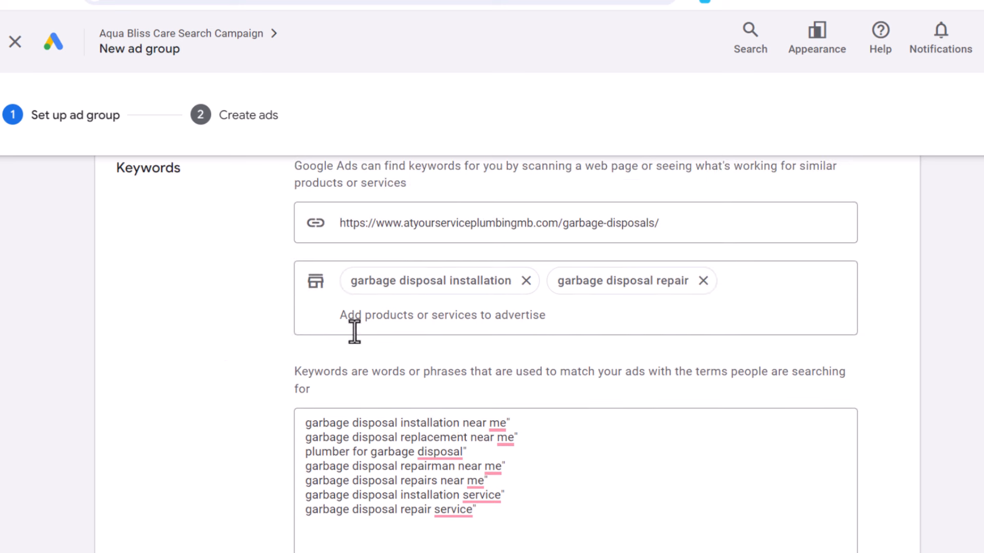
pyautogui.scroll(2, 264, 395)
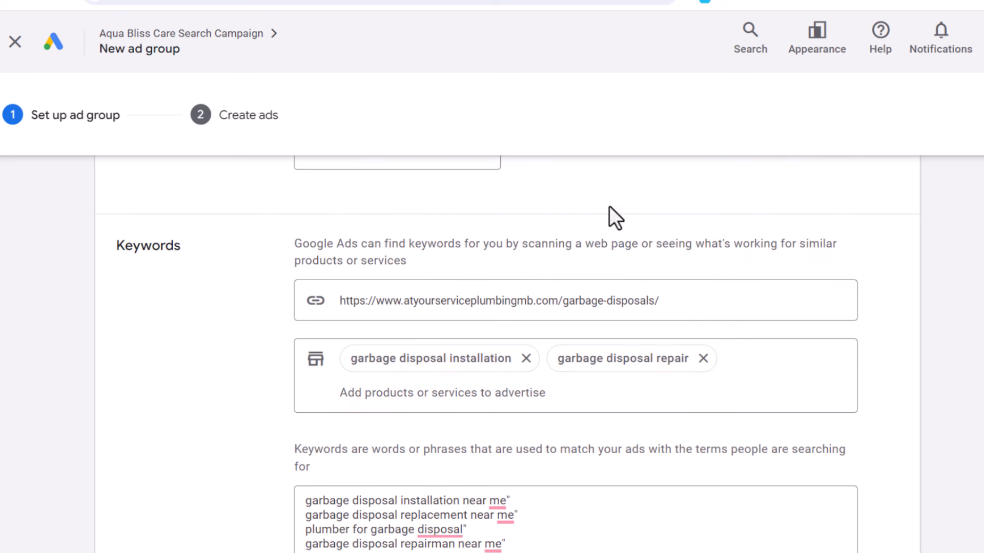
pyautogui.scroll(-8, 228, 351)
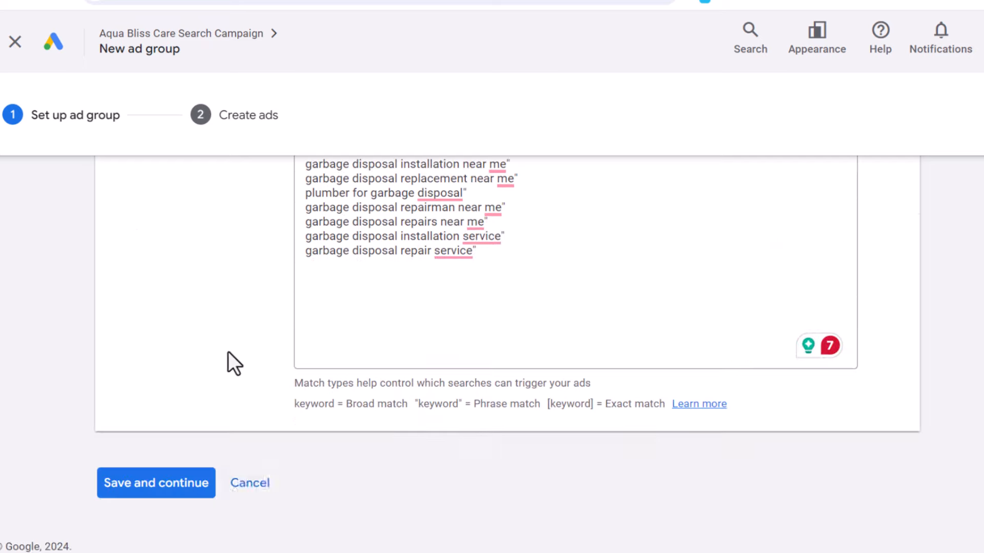
pyautogui.click(240, 482)
pyautogui.click(698, 321)
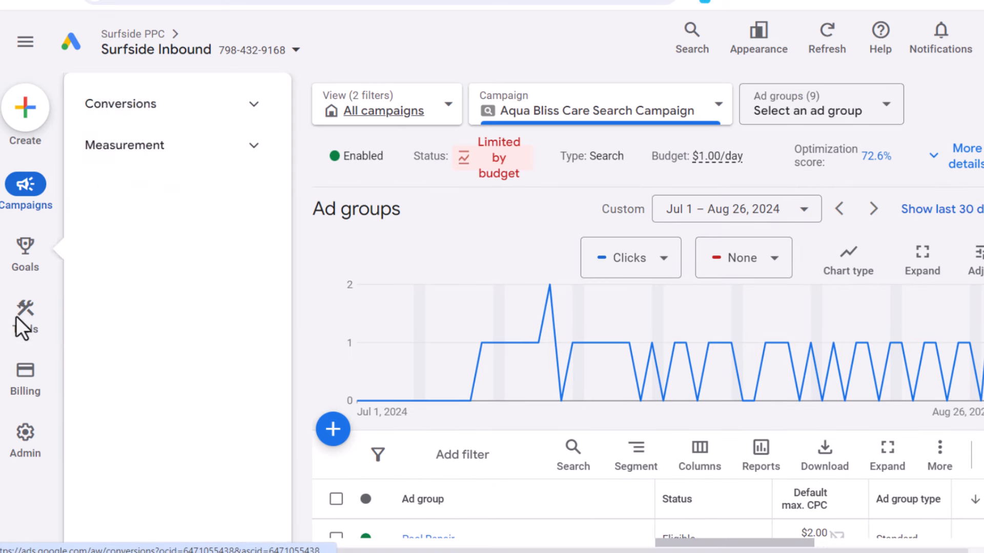
pyautogui.moveTo(16, 316)
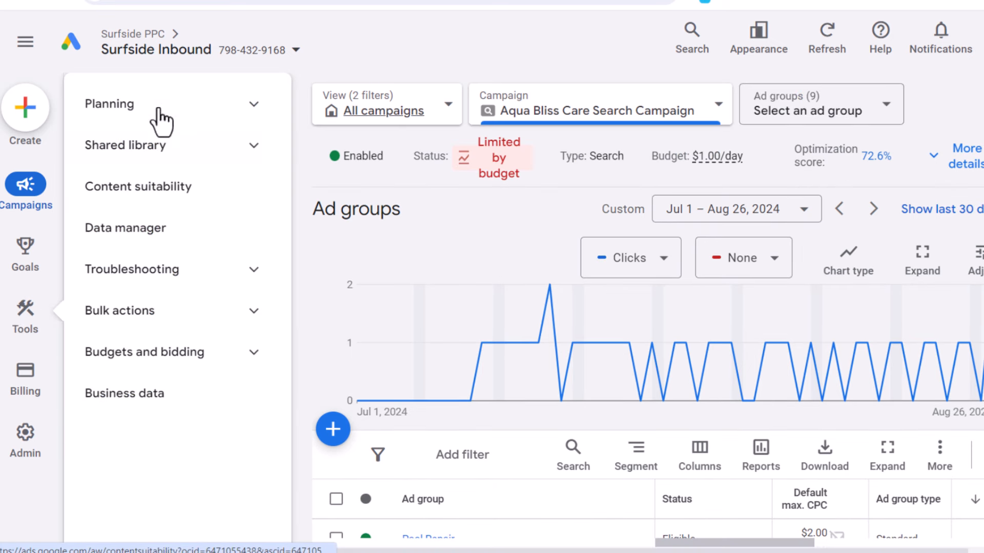
# - Open the Keyword Planner from the planning tools and start discovering new keywords
pyautogui.click(223, 114)
pyautogui.click(220, 149)
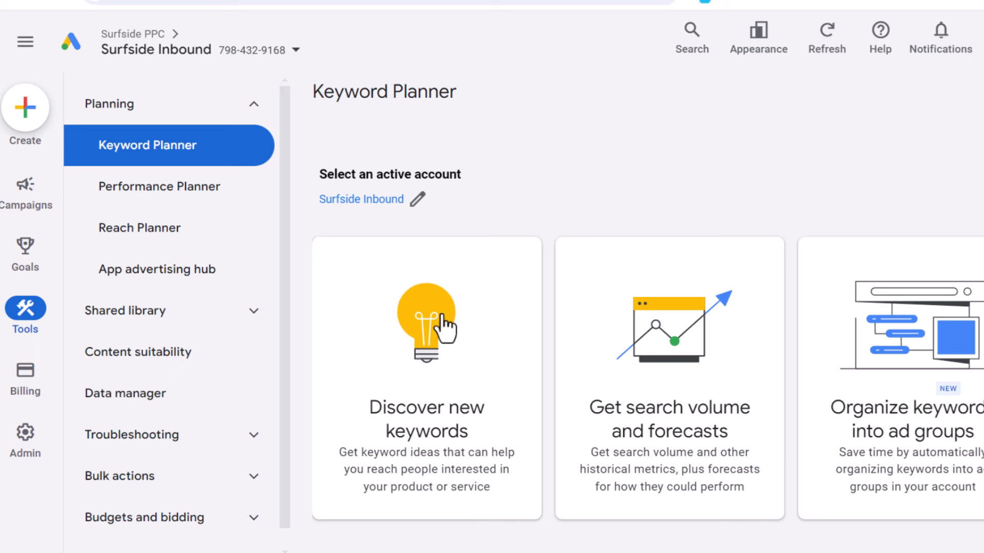
pyautogui.click(434, 269)
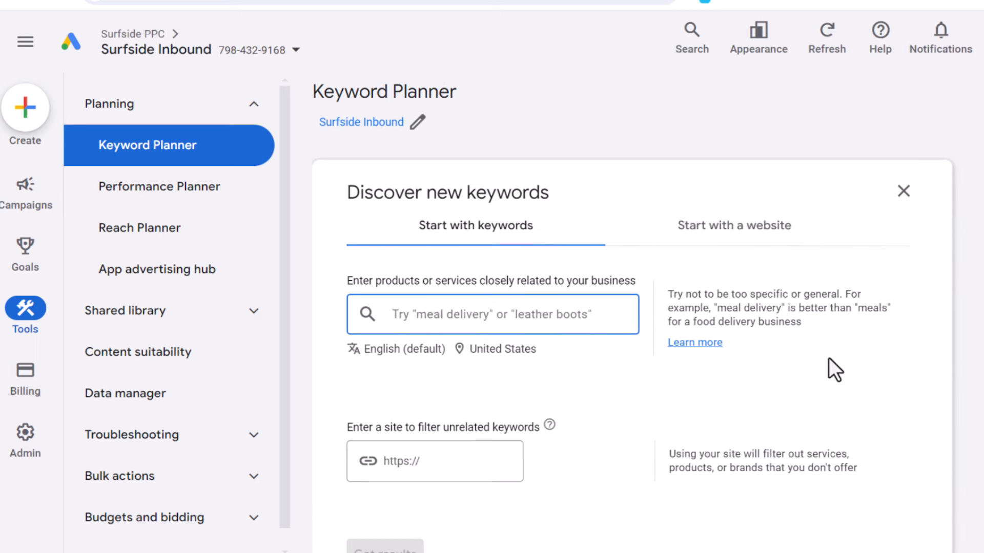
# - Get keyword ideas for the seed keyword "garbage disposal" in English for the United States
pyautogui.write('g')
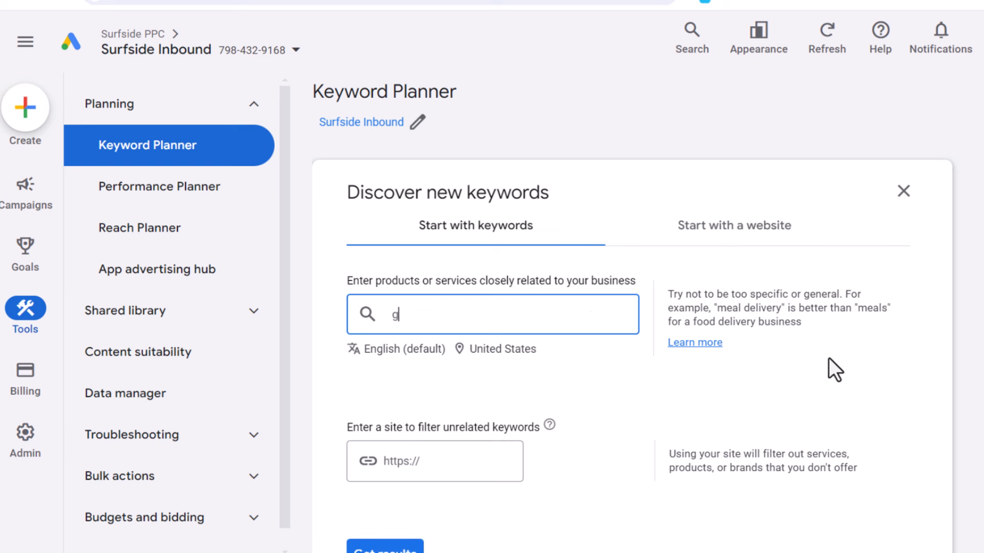
pyautogui.write('arbage disposal')
pyautogui.press('Return')
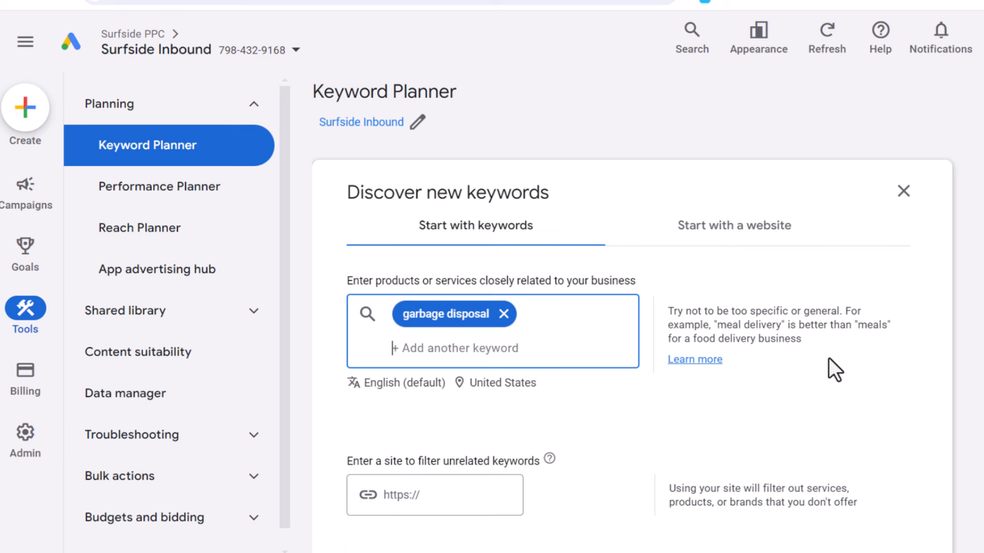
pyautogui.scroll(-3, 656, 385)
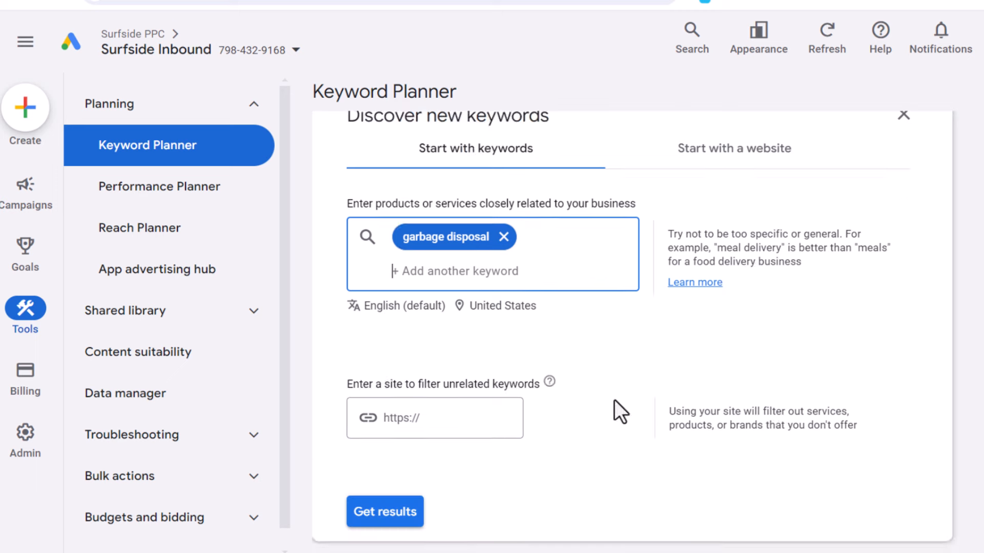
pyautogui.click(403, 445)
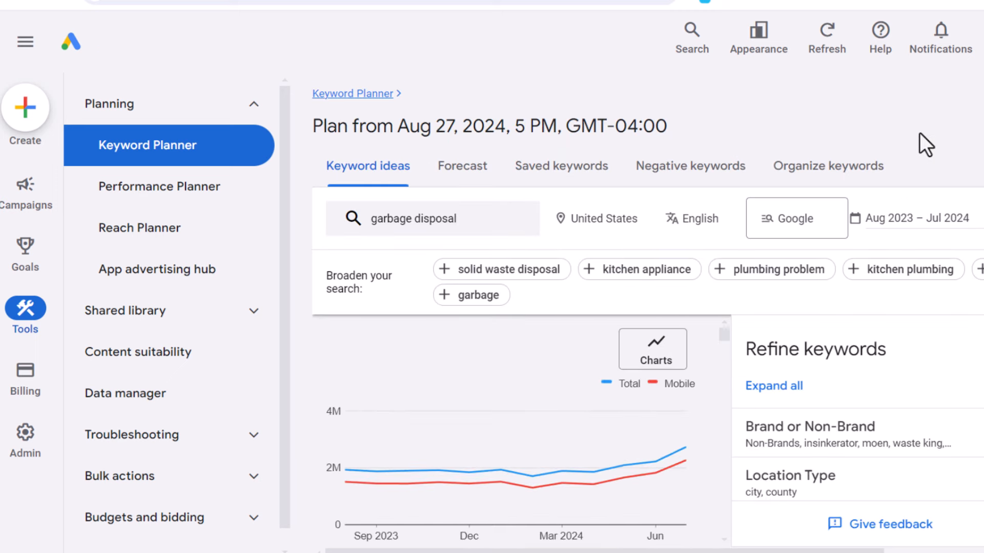
# - View the search trend for the last 24 months and return the date range to the last 12 months
pyautogui.scroll(-2, 647, 411)
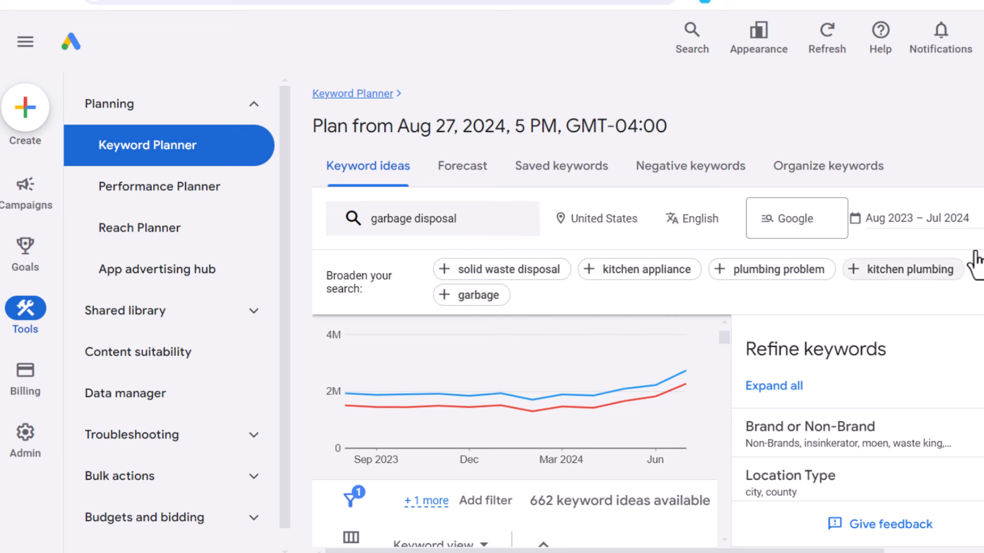
pyautogui.click(974, 219)
pyautogui.click(730, 303)
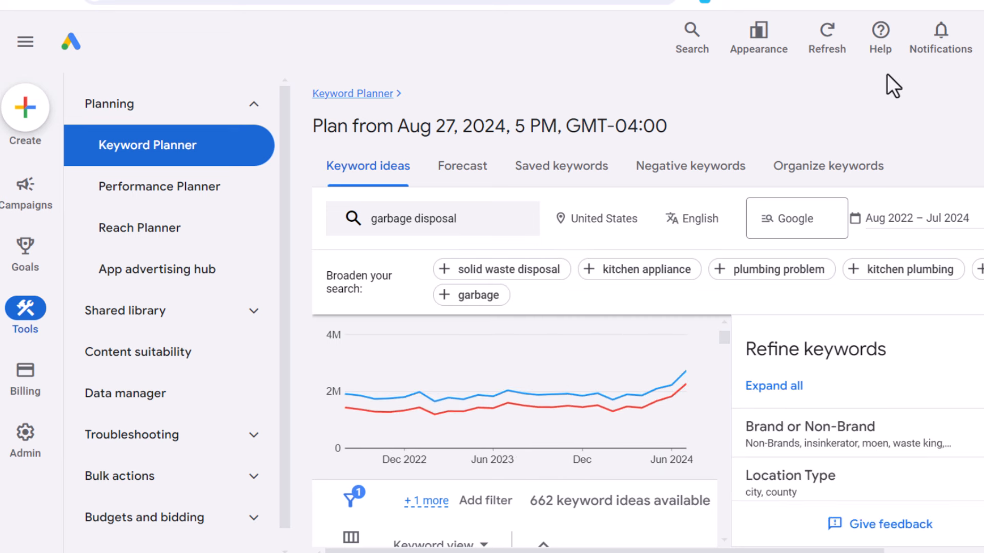
pyautogui.click(925, 220)
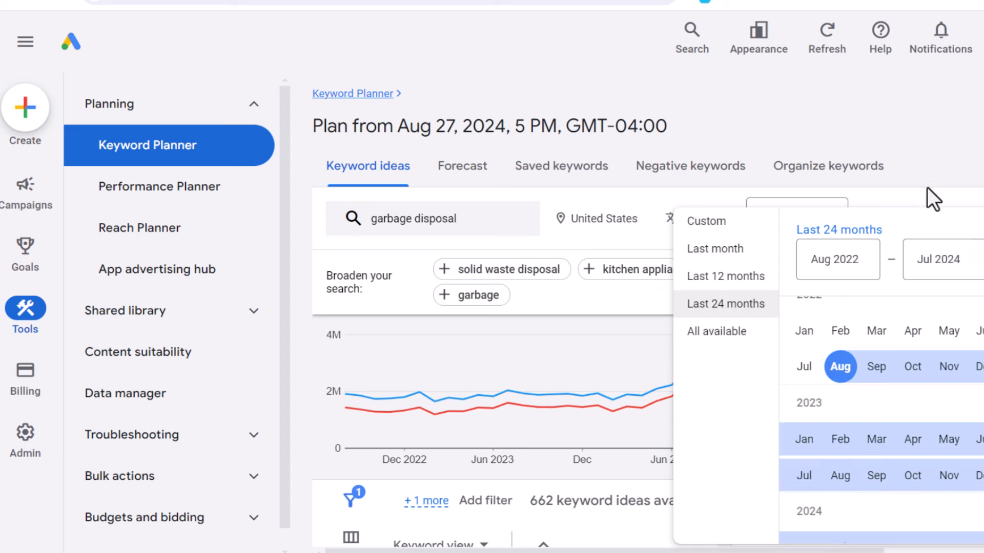
pyautogui.click(710, 280)
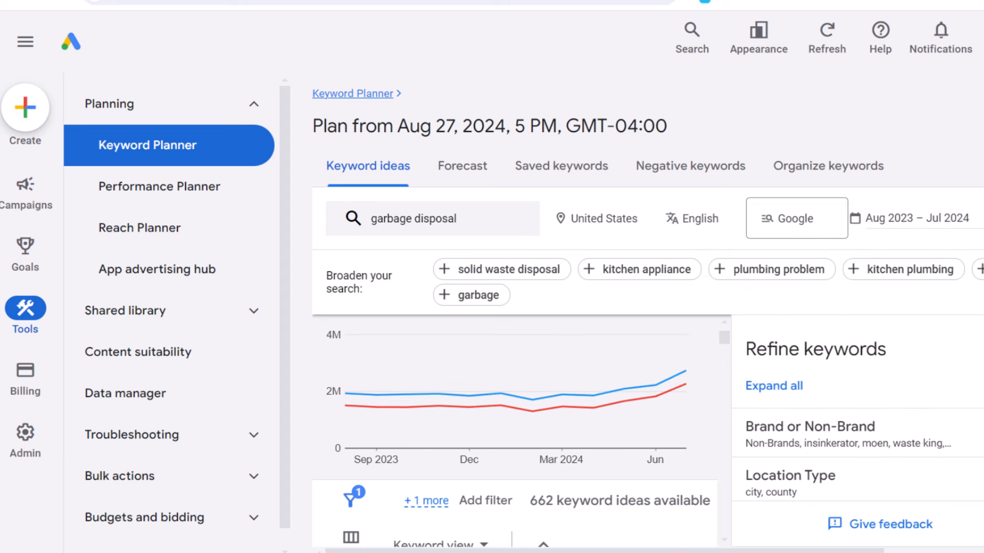
# - Examine the brands and non-brands listed under the Brand or Non-Brand refinement, and collapse that category
pyautogui.scroll(-2, 665, 466)
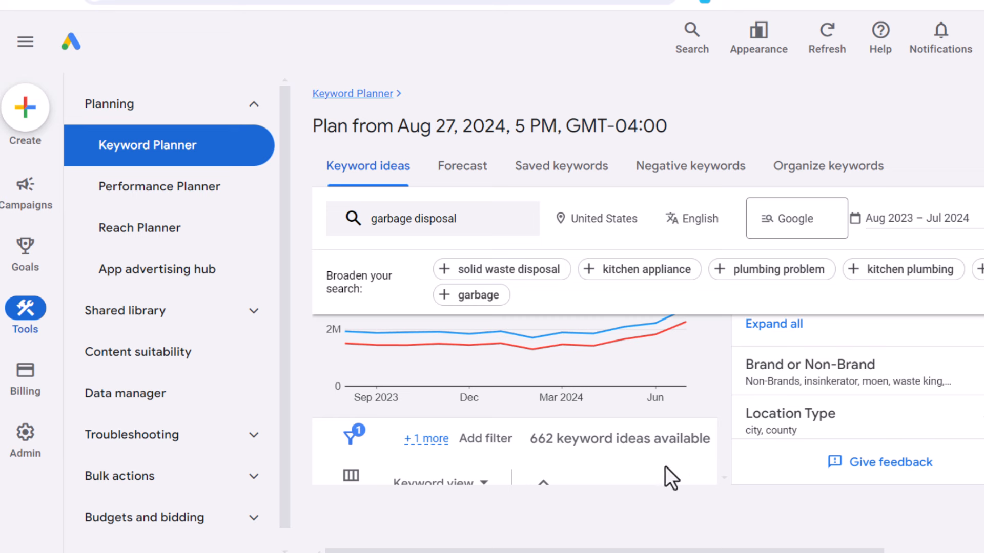
pyautogui.click(930, 368)
pyautogui.scroll(-1, 895, 392)
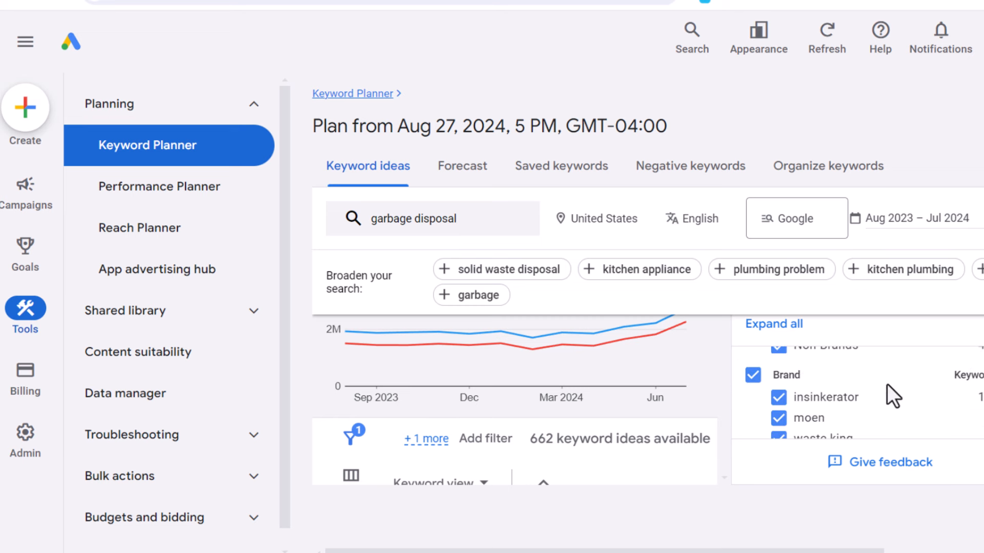
pyautogui.scroll(-2, 802, 405)
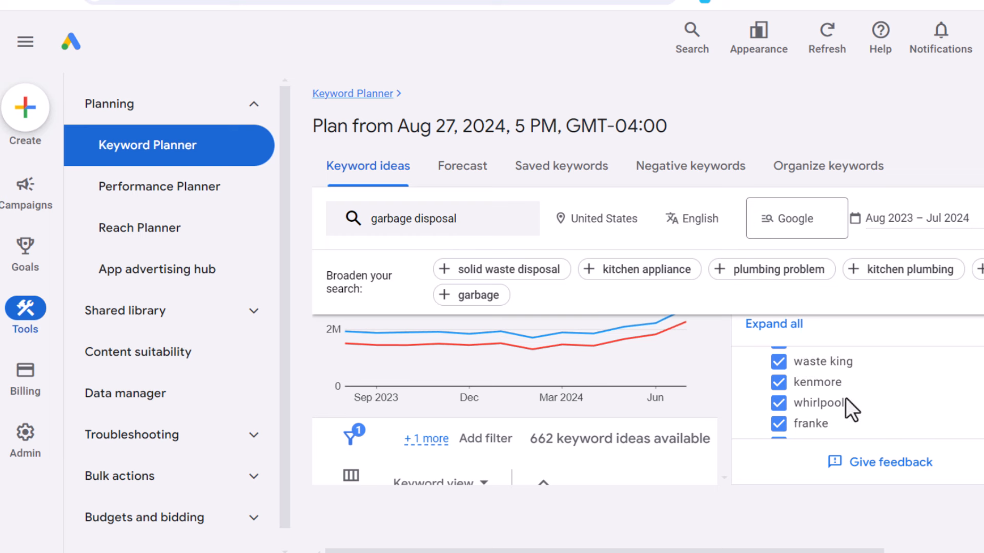
pyautogui.scroll(2, 925, 373)
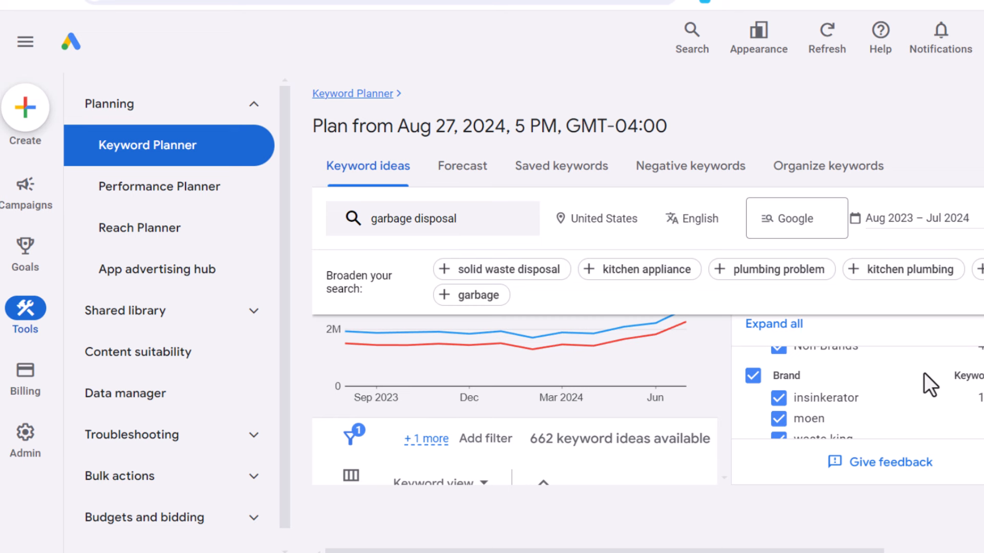
pyautogui.scroll(3, 924, 373)
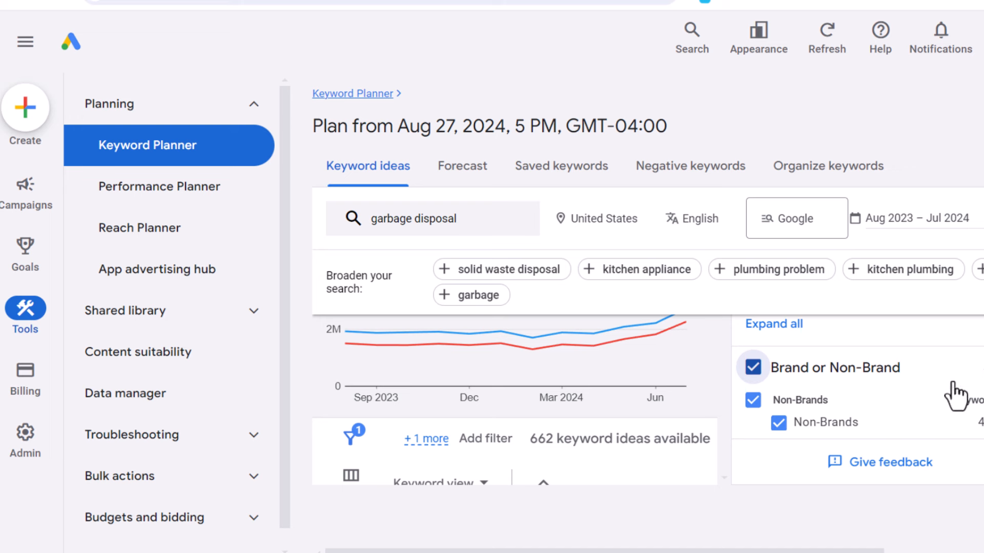
pyautogui.scroll(-2, 953, 395)
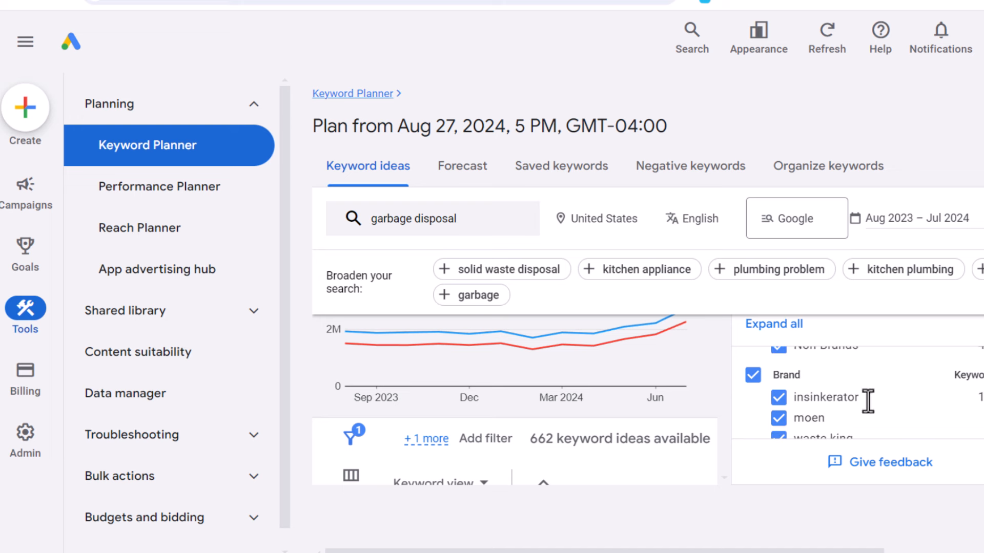
pyautogui.scroll(2, 894, 405)
pyautogui.click(981, 430)
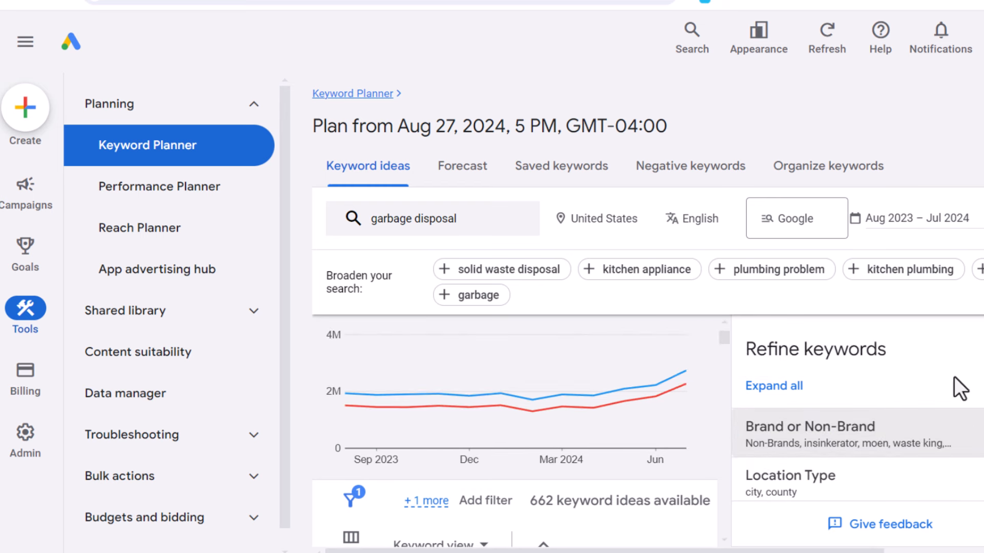
# - Hide the keyword refinement options and examine the "garbage disposal" keyword ideas with their monthly searches, bid ranges and competition
pyautogui.click(981, 351)
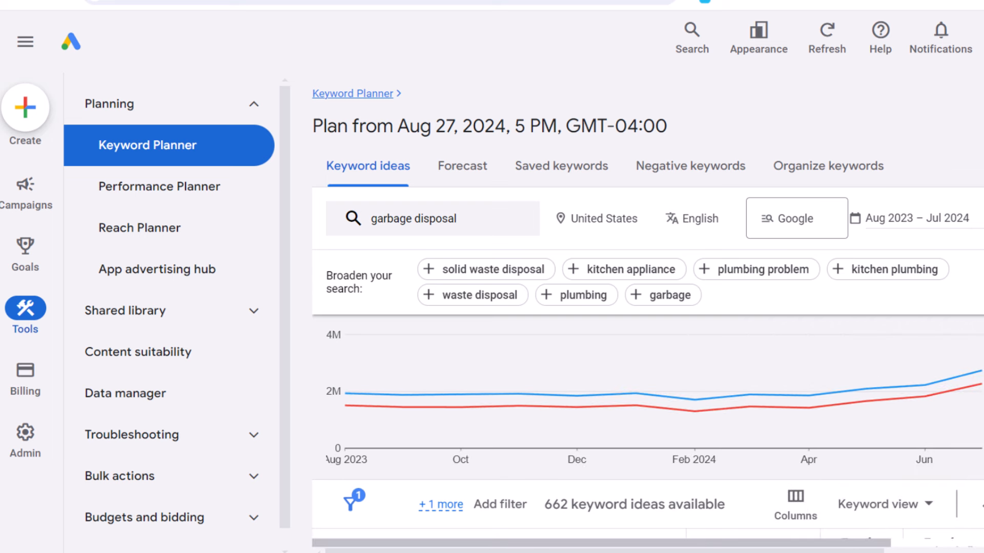
pyautogui.scroll(-5, 681, 369)
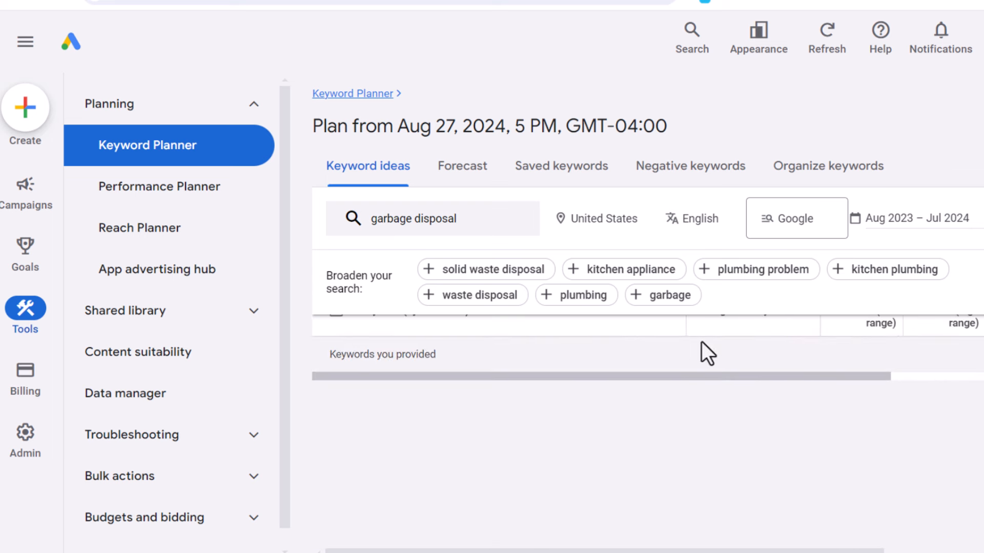
pyautogui.scroll(5, 702, 351)
pyautogui.scroll(-5, 796, 352)
pyautogui.scroll(2, 642, 384)
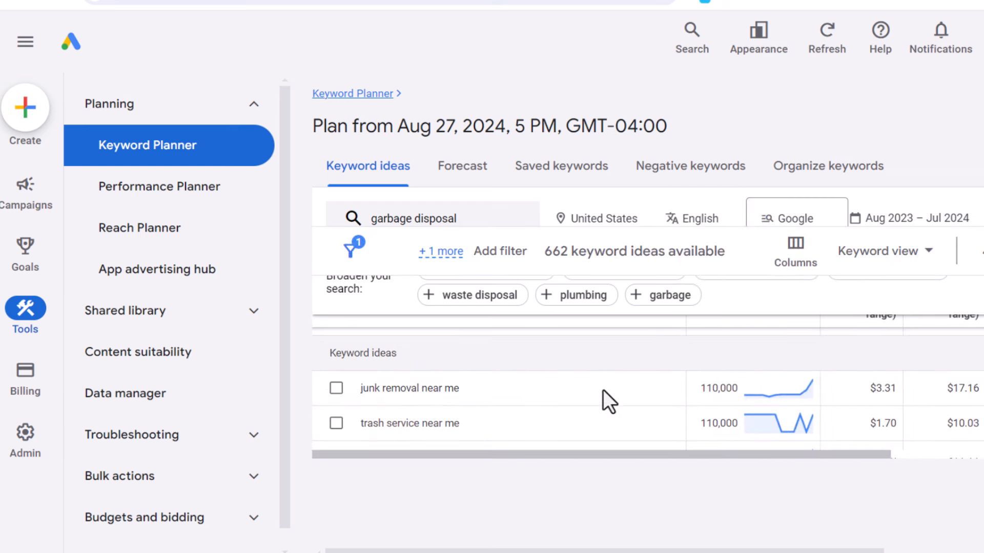
pyautogui.scroll(4, 605, 389)
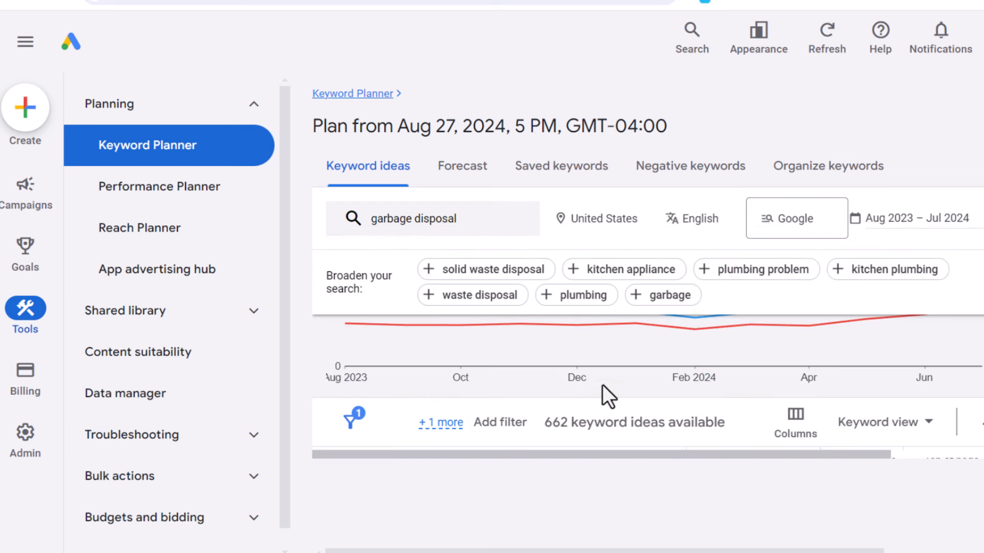
pyautogui.scroll(-1, 601, 393)
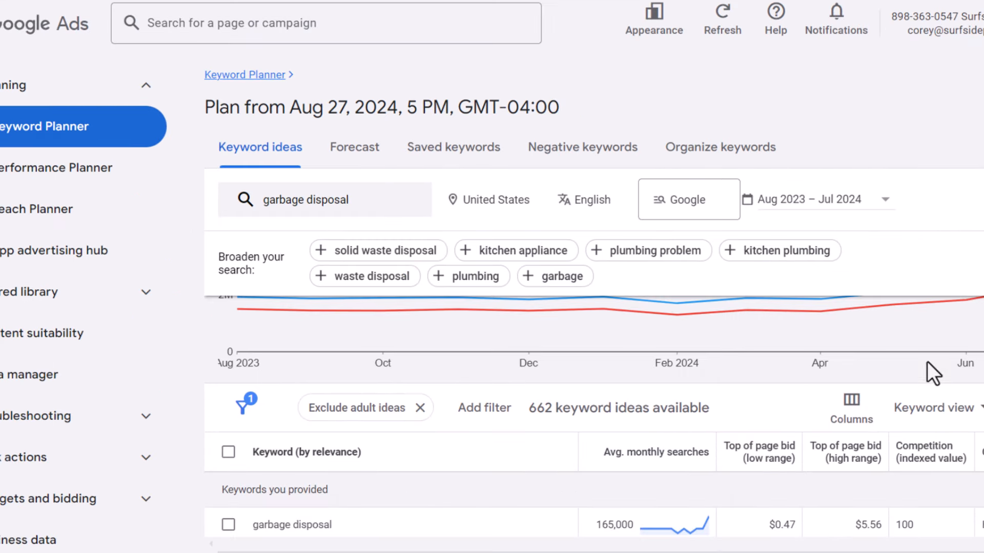
pyautogui.scroll(-3, 599, 497)
pyautogui.scroll(-3, 491, 478)
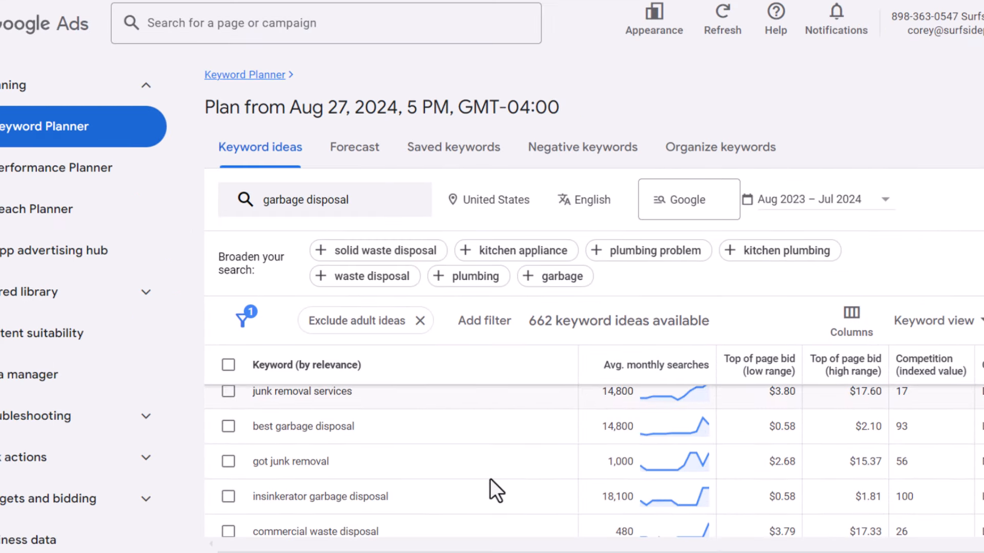
pyautogui.scroll(-2, 492, 462)
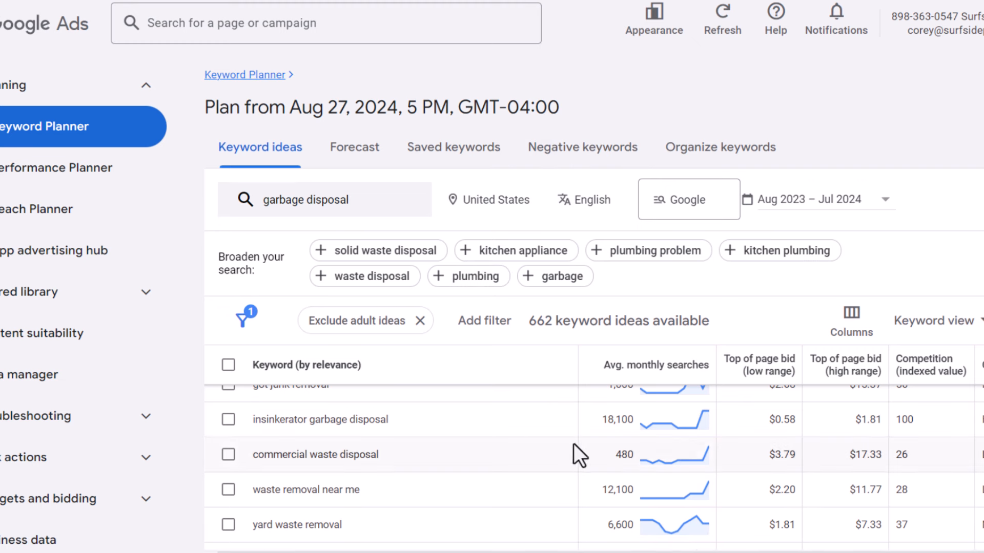
pyautogui.hscroll(1, 595, 365)
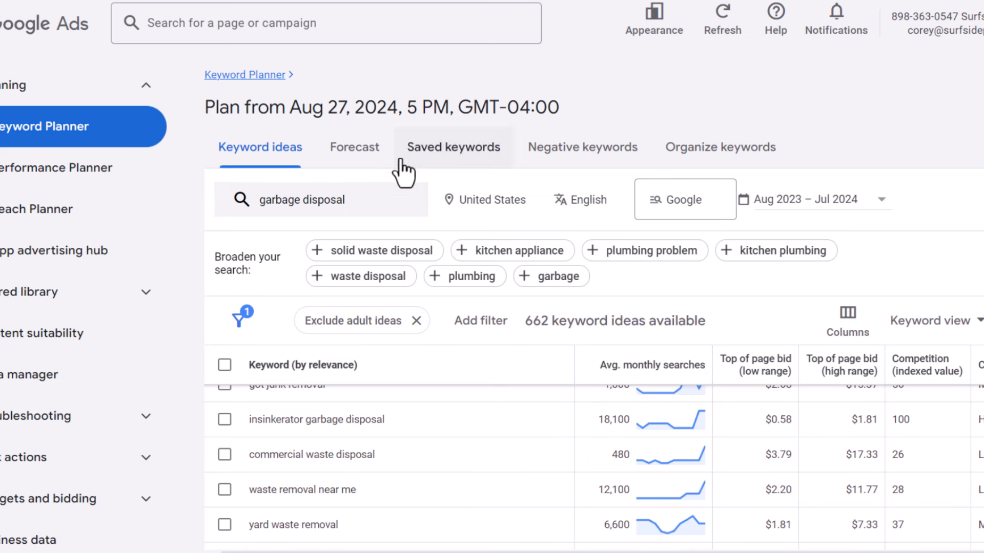
# - Replace the seed keyword with "garbage disposal installation near me", get its keyword ideas, and check that keyword's search volume and bid range
pyautogui.click(375, 205)
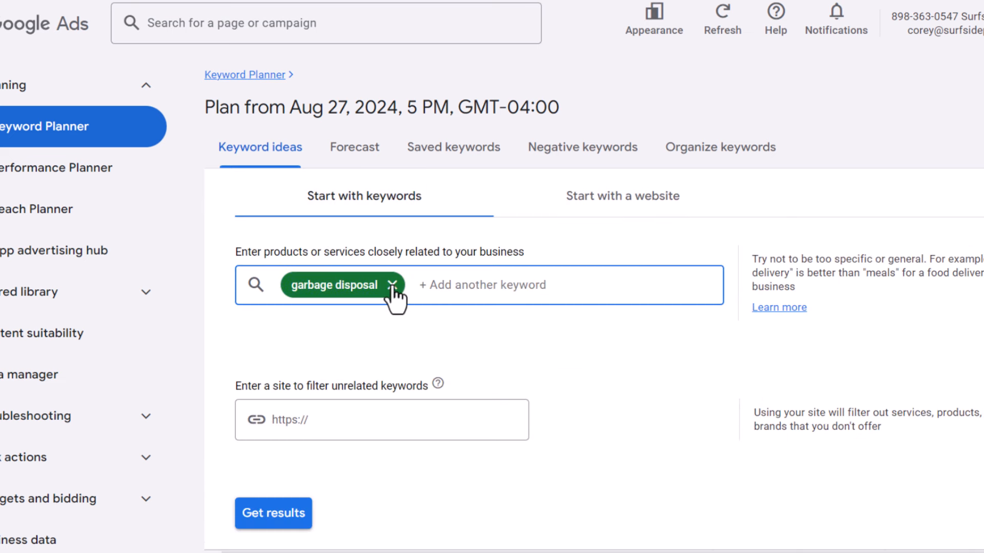
pyautogui.click(392, 285)
pyautogui.write('garbage di')
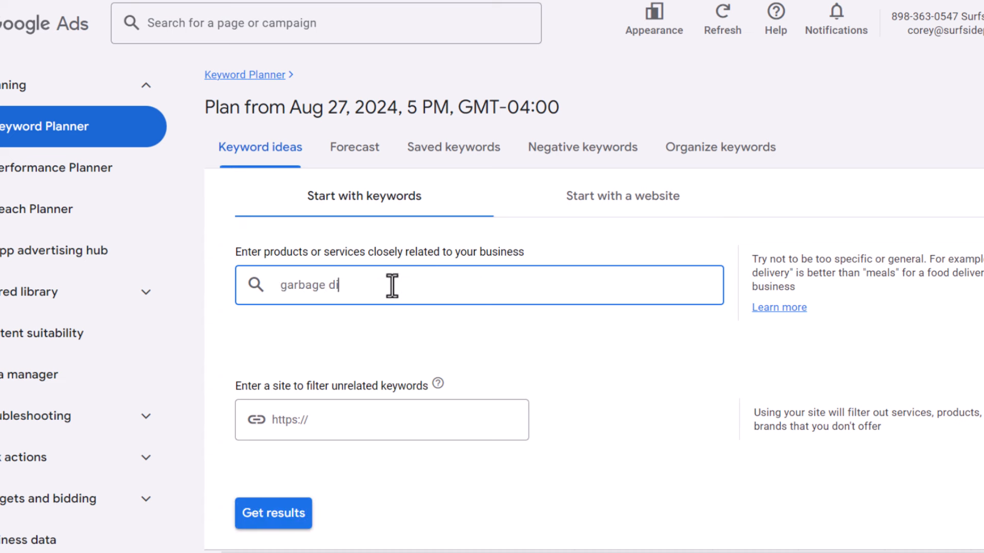
pyautogui.write('sposal installatio')
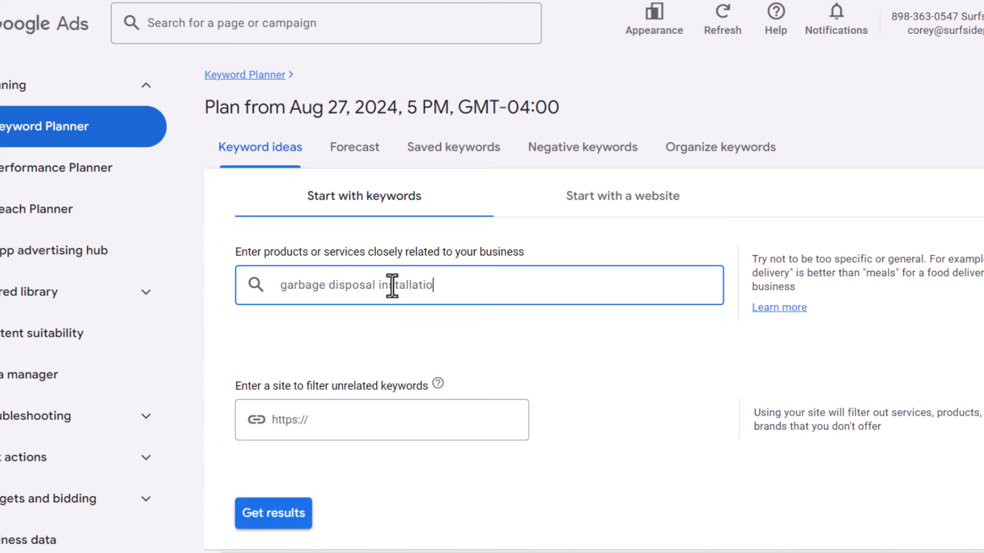
pyautogui.write('n')
pyautogui.press('Return')
pyautogui.click(271, 514)
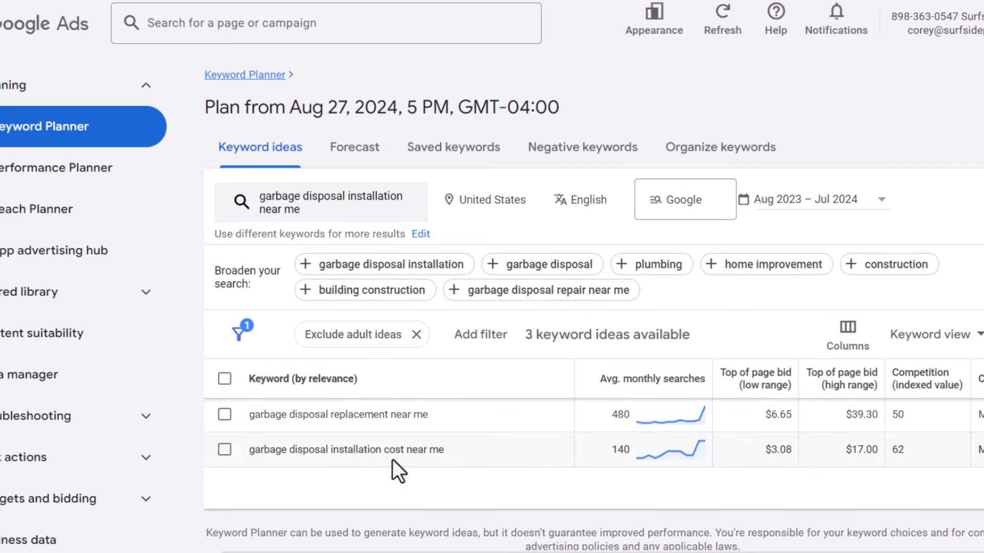
pyautogui.moveTo(320, 423); pyautogui.dragTo(418, 428)
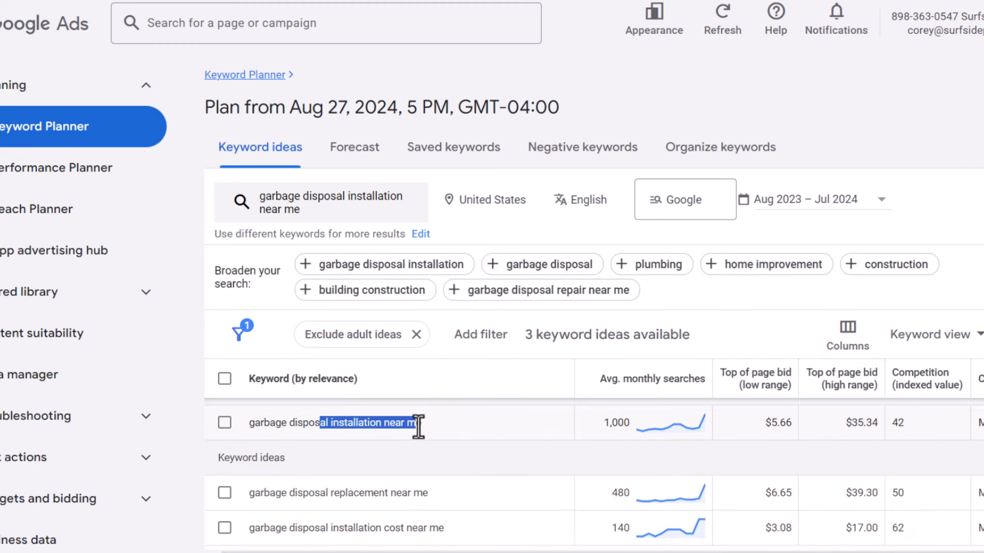
pyautogui.click(533, 432)
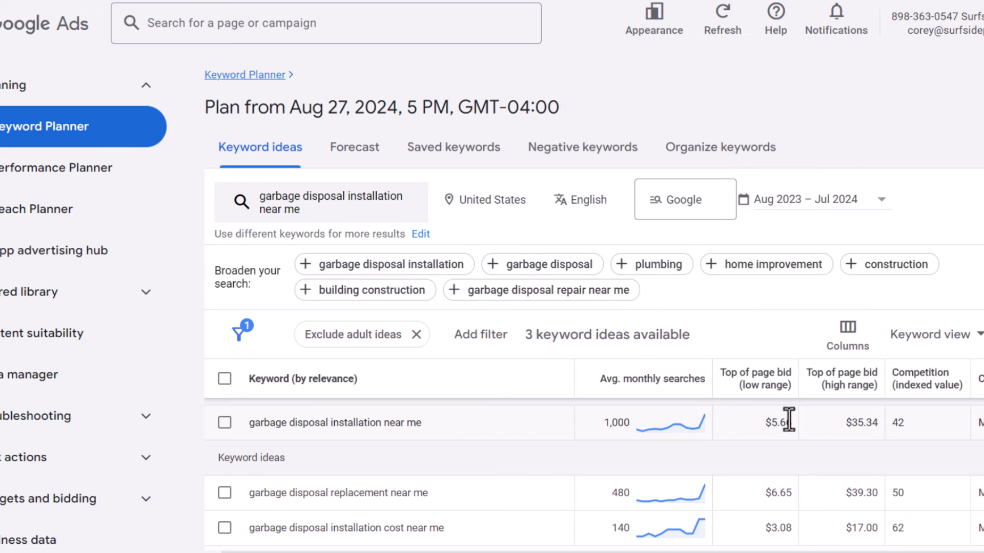
# - Replace the seed keyword with "garbage disposal services" and get its keyword ideas
pyautogui.click(306, 213)
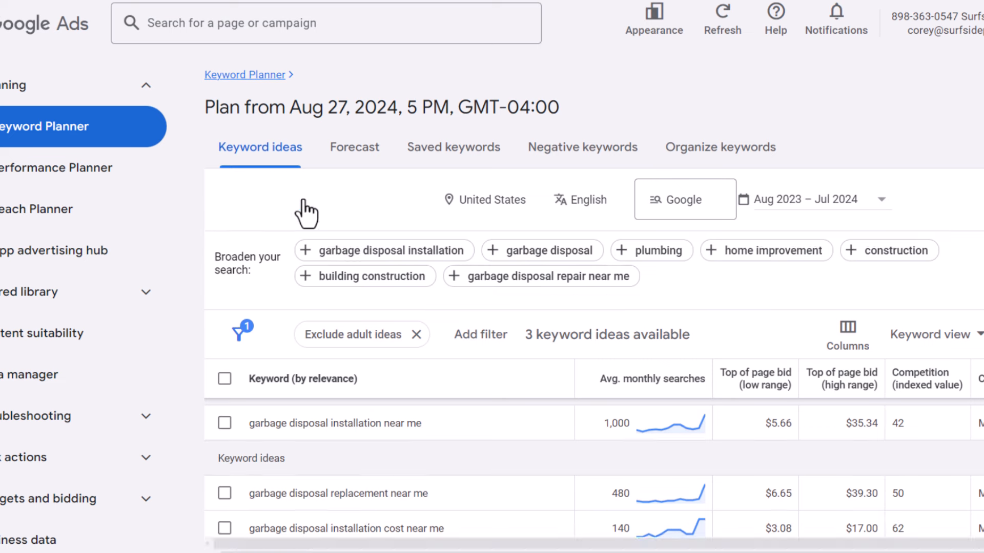
pyautogui.click(445, 287)
pyautogui.write('garbage disposal se')
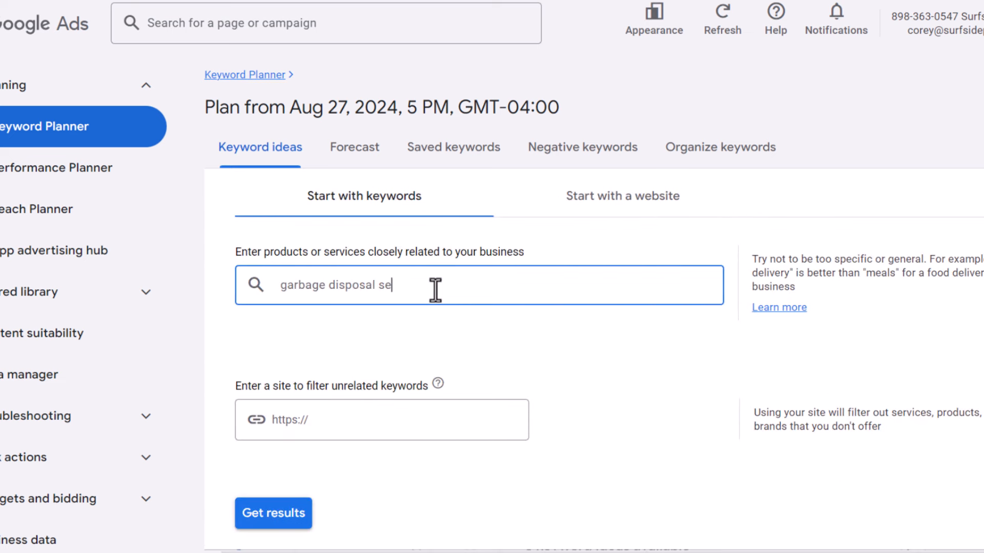
pyautogui.write('rvices')
pyautogui.press('Return')
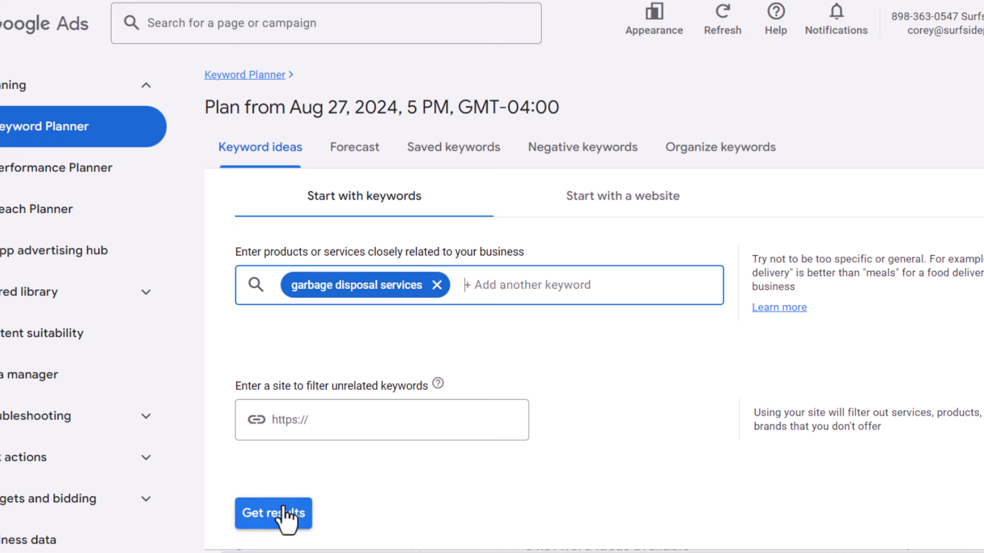
pyautogui.click(277, 514)
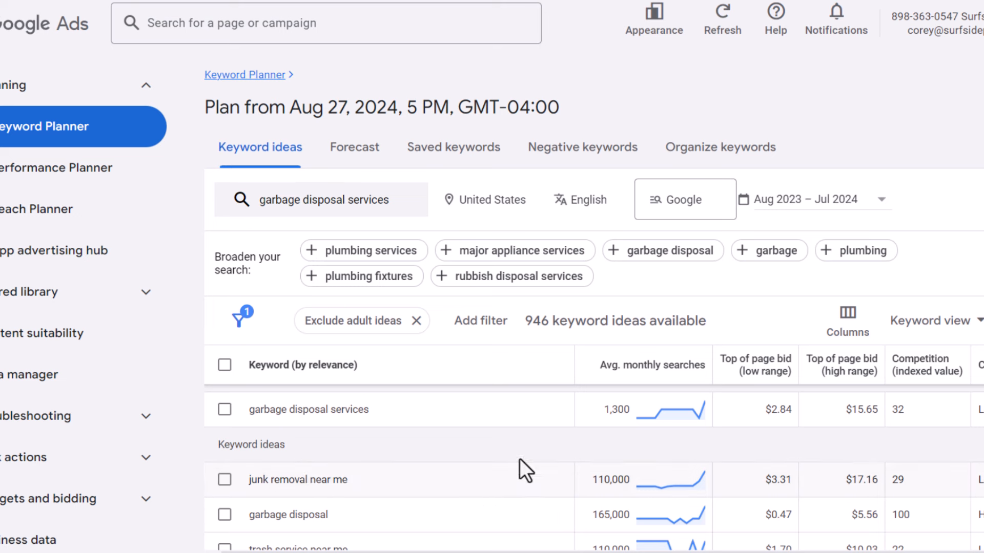
# - Sort the keyword ideas by low-range top-of-page bid, highest first, and look through the available filter types
pyautogui.click(768, 367)
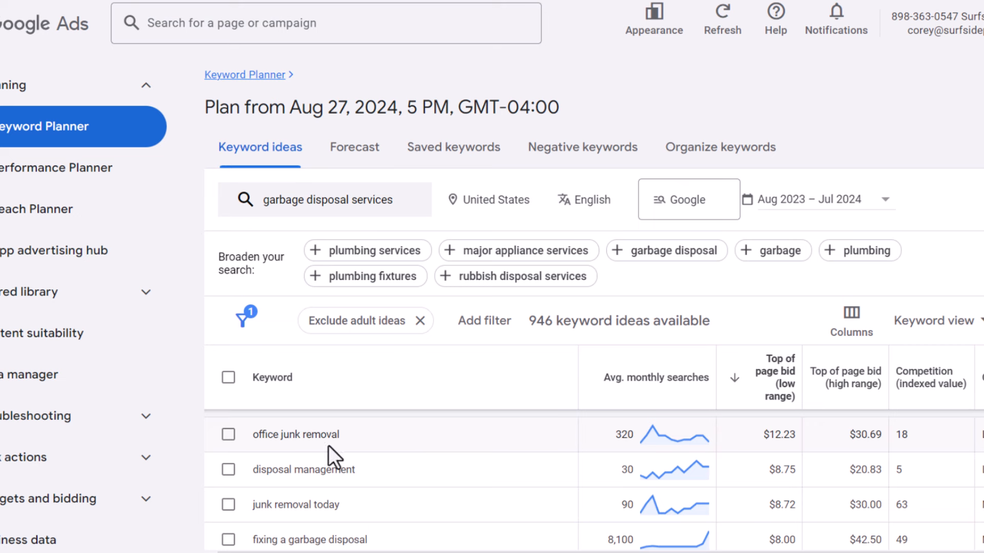
pyautogui.moveTo(331, 435); pyautogui.dragTo(284, 435)
pyautogui.click(486, 320)
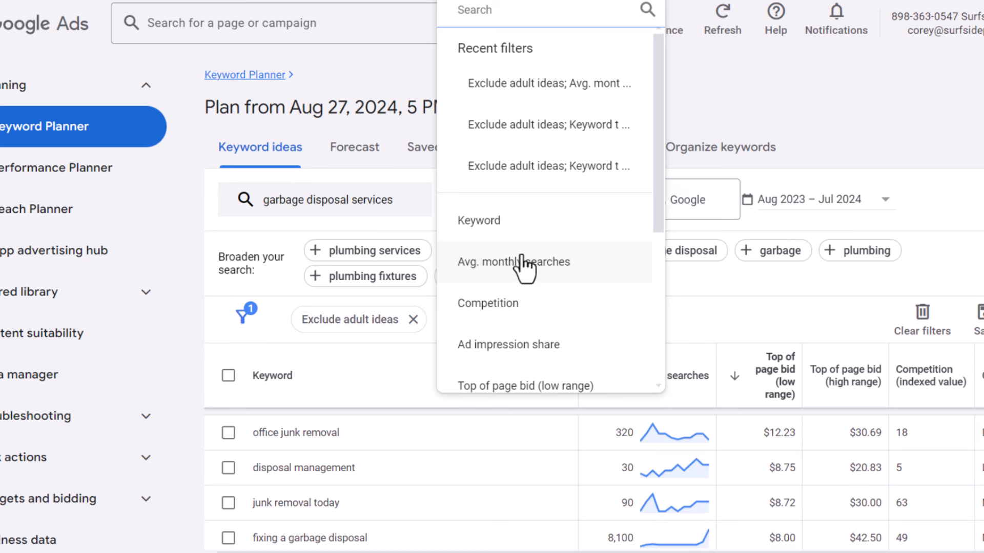
pyautogui.scroll(-1, 528, 358)
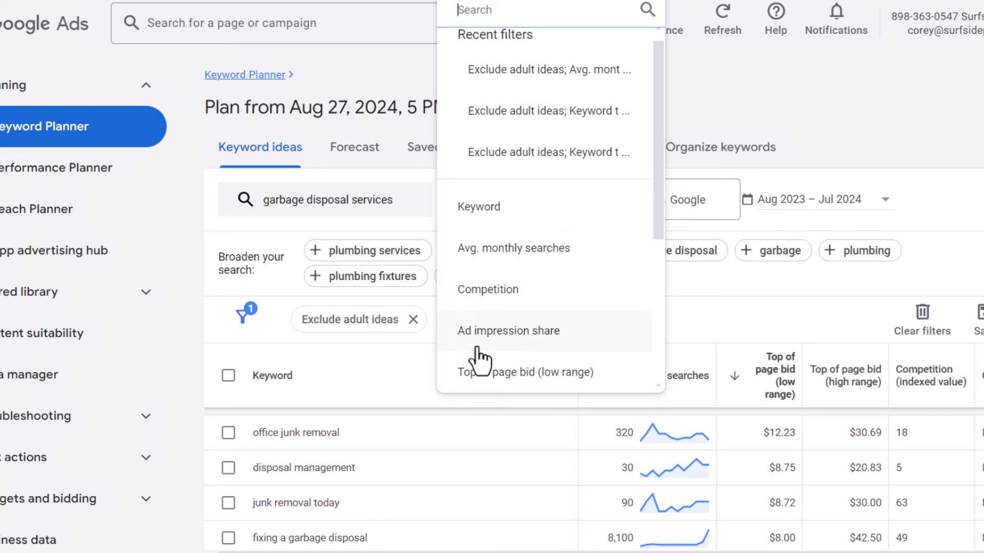
pyautogui.scroll(-3, 478, 297)
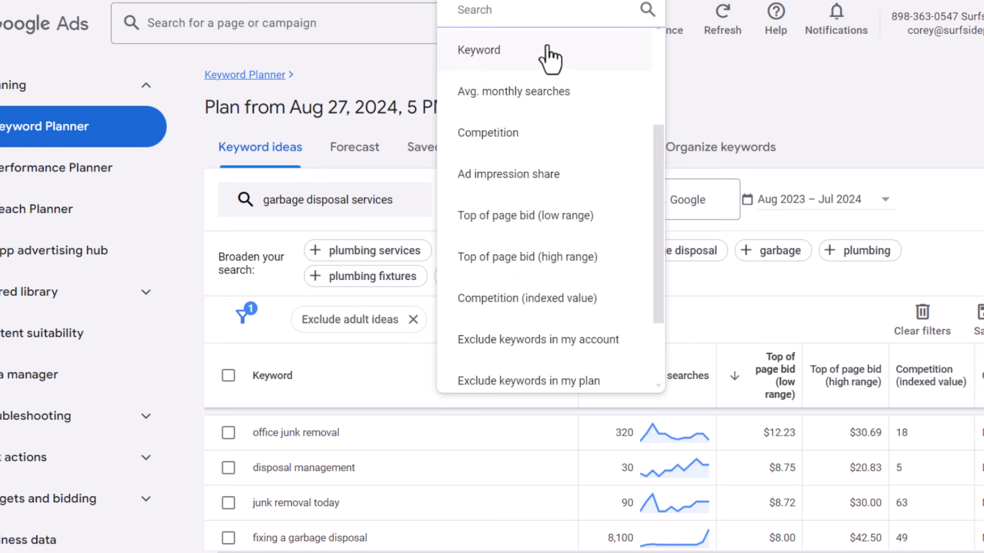
pyautogui.click(923, 84)
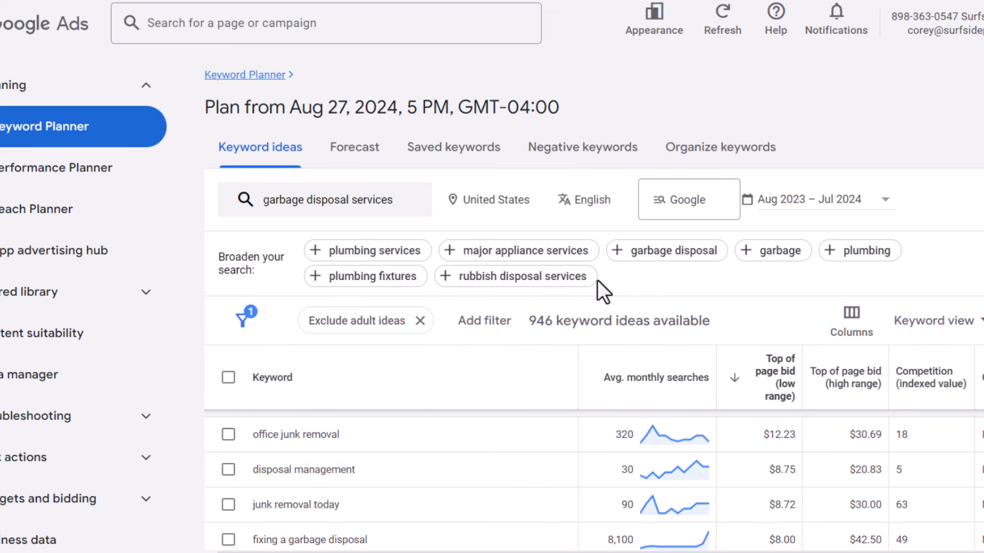
# - Filter the keyword ideas to those whose text contains "near me", using Text Match
pyautogui.click(501, 321)
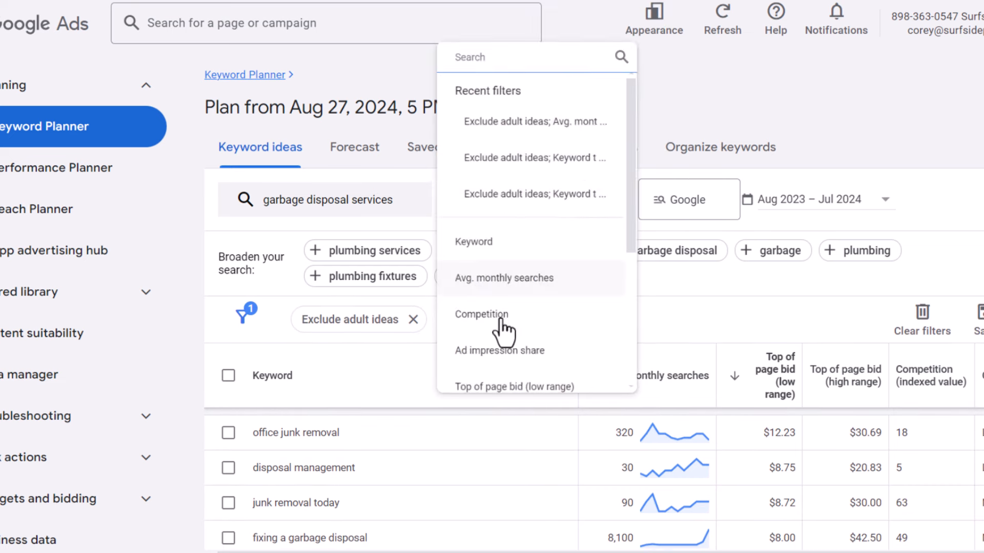
pyautogui.click(501, 246)
pyautogui.click(518, 399)
pyautogui.write('n')
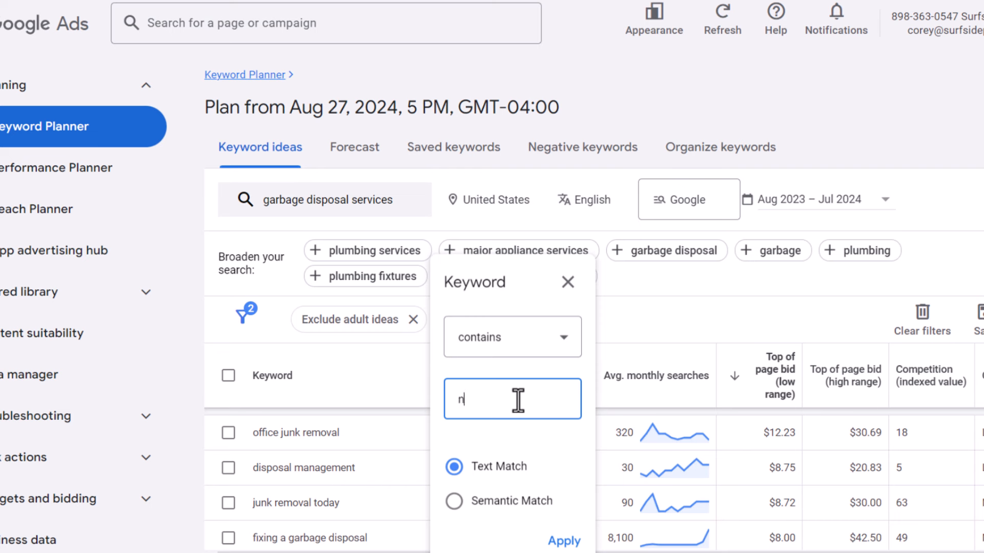
pyautogui.write('ear me')
pyautogui.click(481, 399)
pyautogui.click(563, 541)
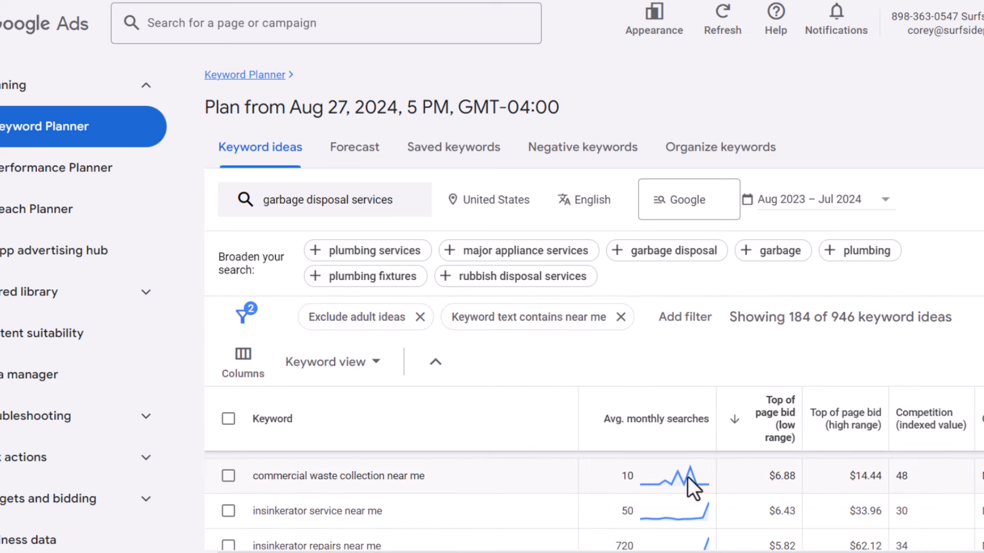
# - Sort the "near me" ideas by high-range top-of-page bid, highest first, and examine their searches and bids
pyautogui.moveTo(792, 414)
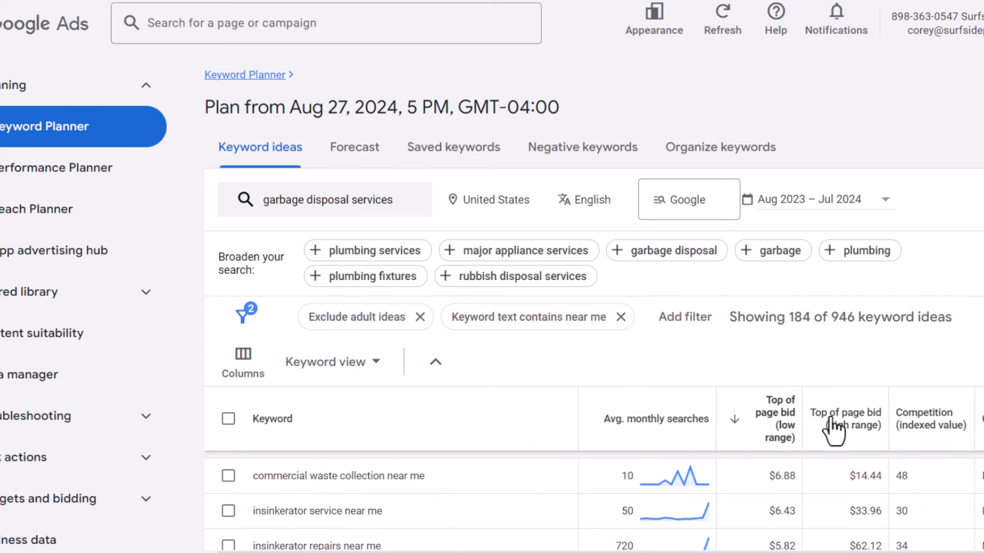
pyautogui.click(845, 419)
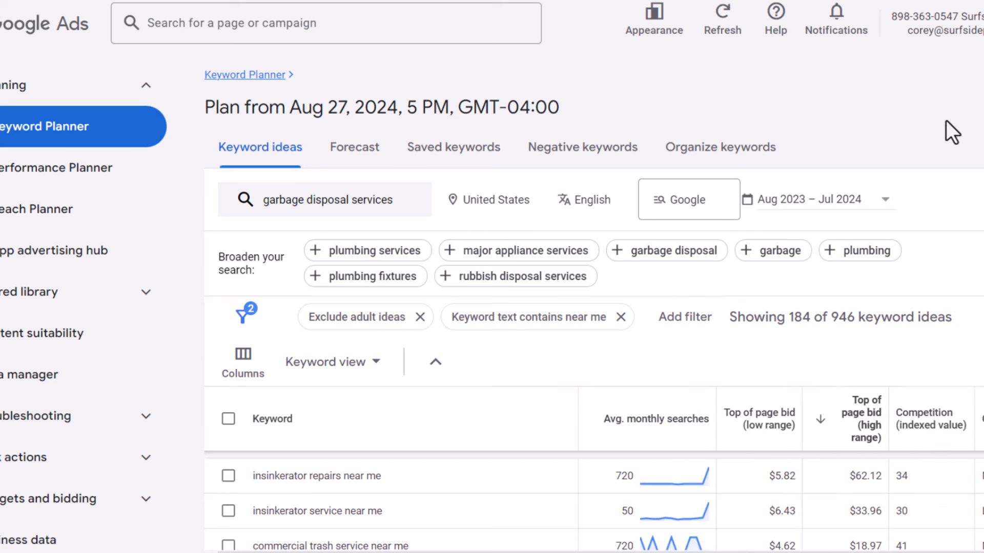
pyautogui.tripleClick(276, 476)
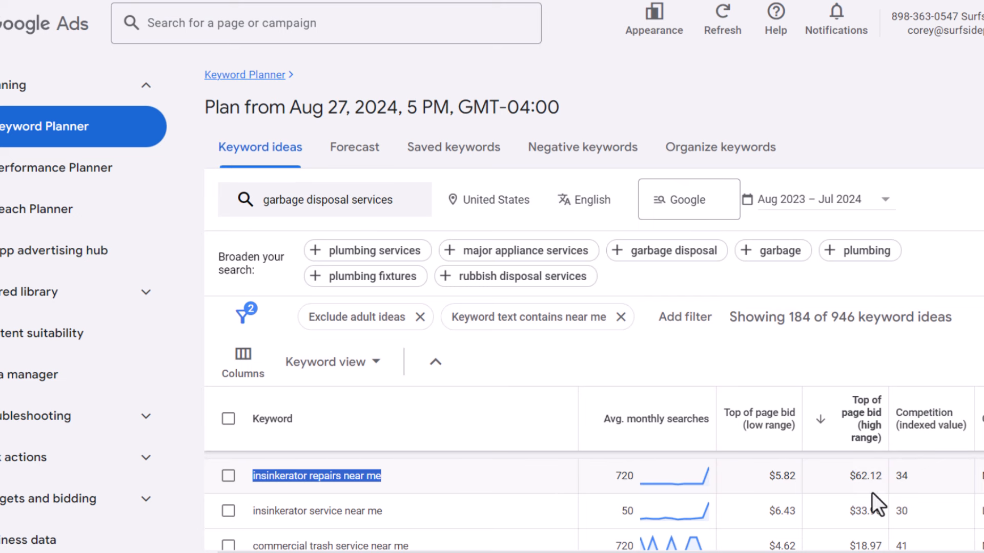
pyautogui.scroll(-1, 858, 507)
pyautogui.scroll(1, 855, 510)
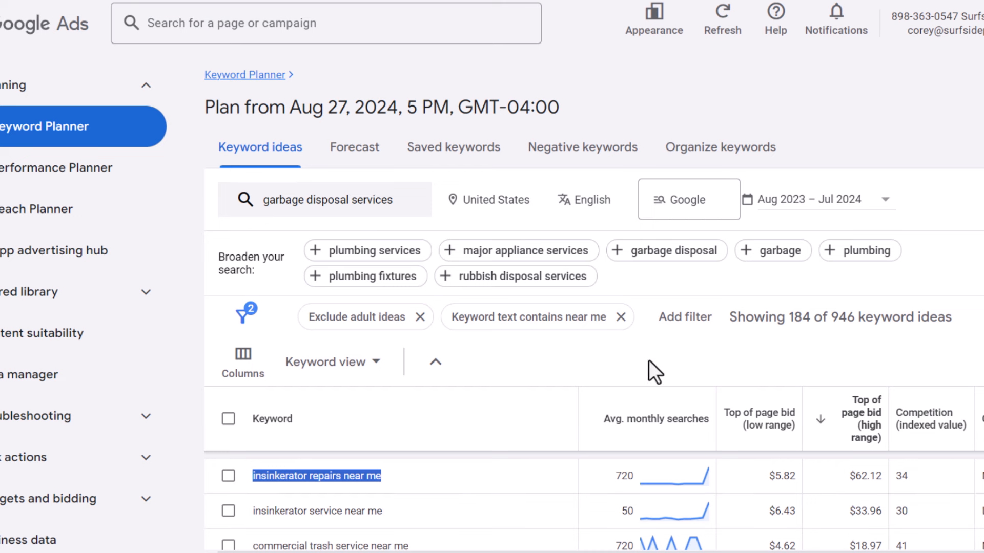
pyautogui.scroll(1, 549, 489)
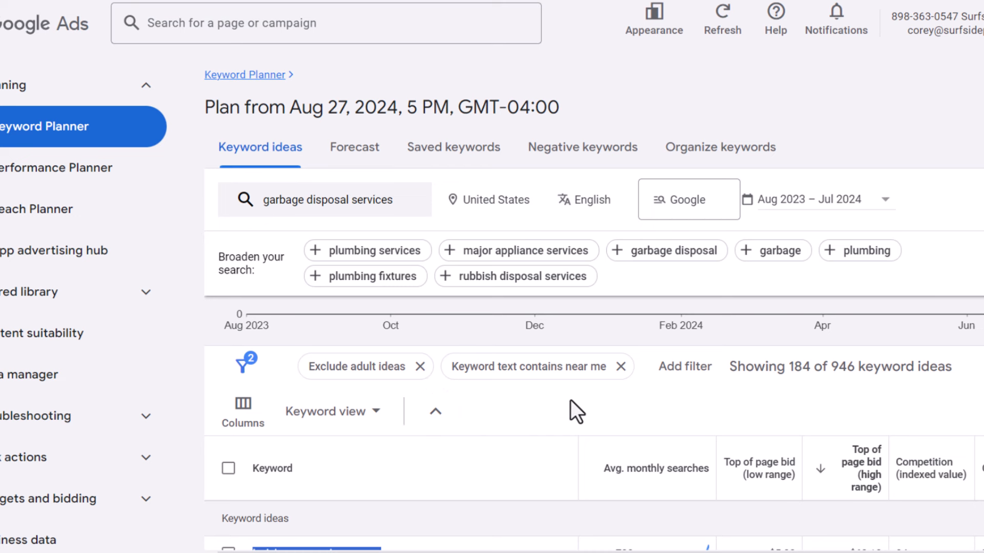
pyautogui.scroll(-3, 571, 499)
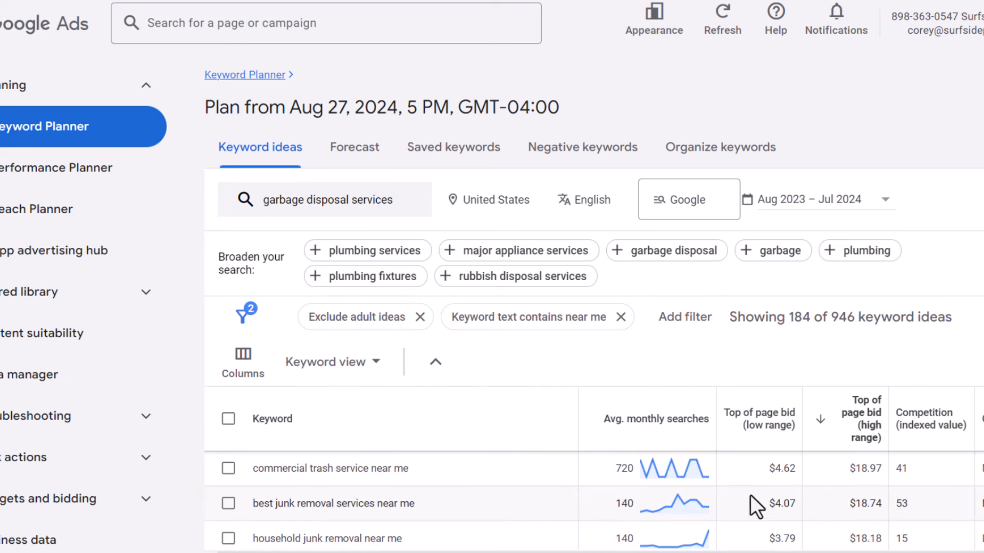
pyautogui.scroll(-2, 898, 493)
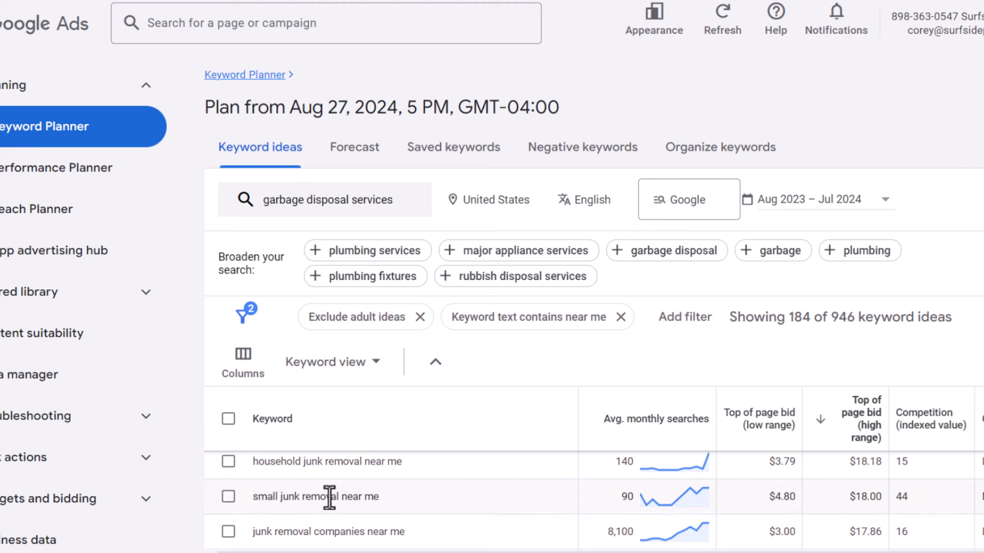
# - Remove the "near me" keyword filter and replace the seed keyword with "swimming pool service company"
pyautogui.click(620, 317)
pyautogui.click(353, 202)
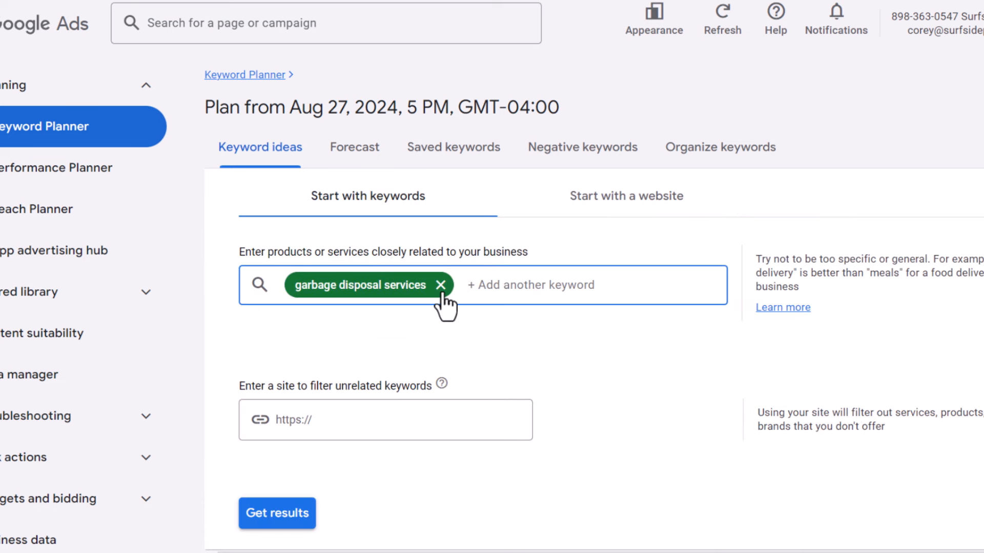
pyautogui.click(441, 287)
pyautogui.write('swimming pool serv')
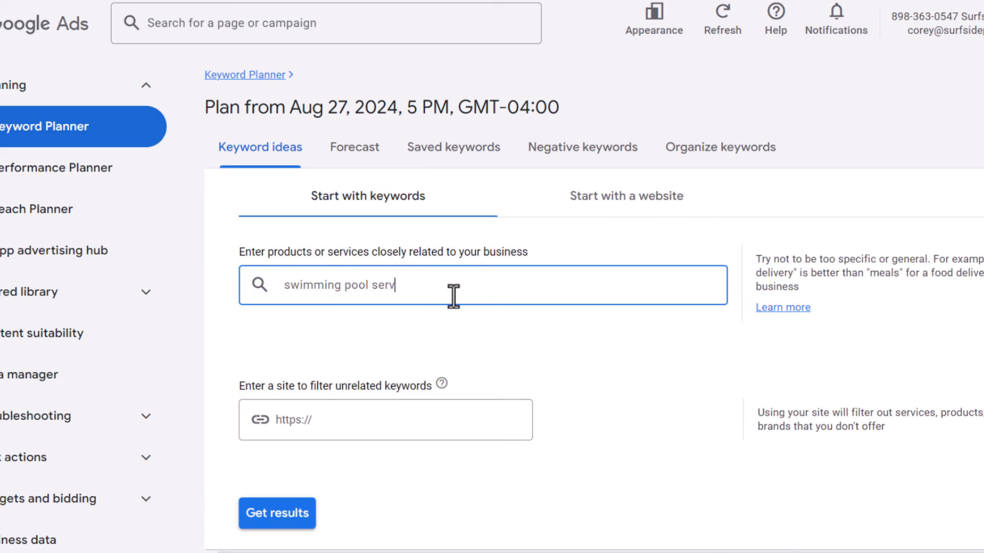
pyautogui.write('ice company')
pyautogui.press('Return')
# - Add "swimming pool cleaning near me" and "swimming pool maintenance near me" as further seed keywords
pyautogui.write('swimming ')
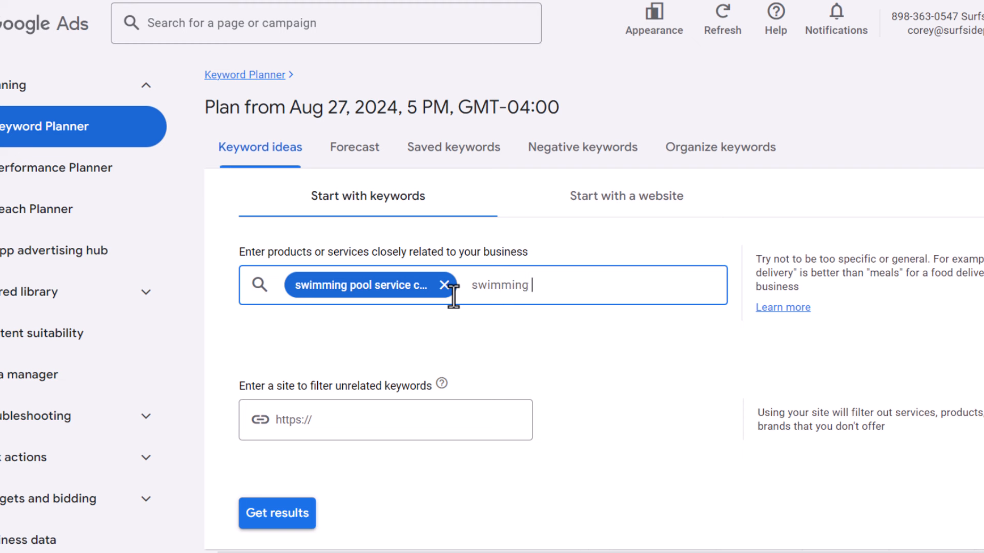
pyautogui.write('pool cleaning near')
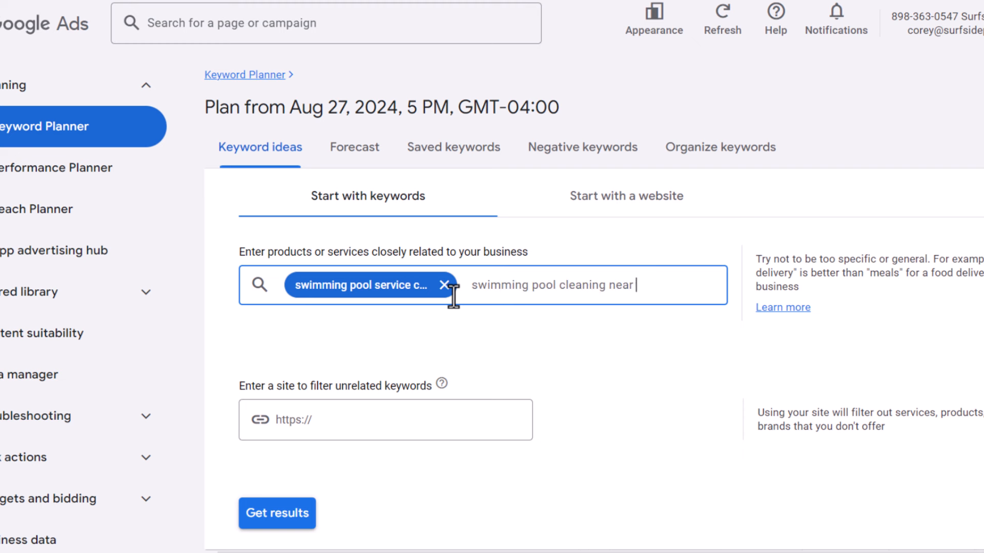
pyautogui.write(' me')
pyautogui.press('Return')
pyautogui.write('swimming pool')
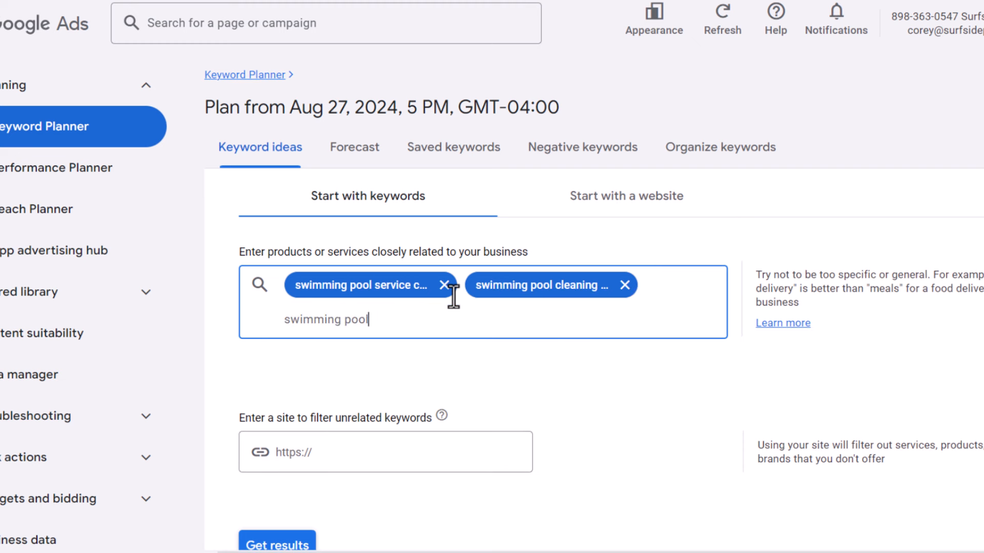
pyautogui.write(' maintenance near me')
pyautogui.press('Return')
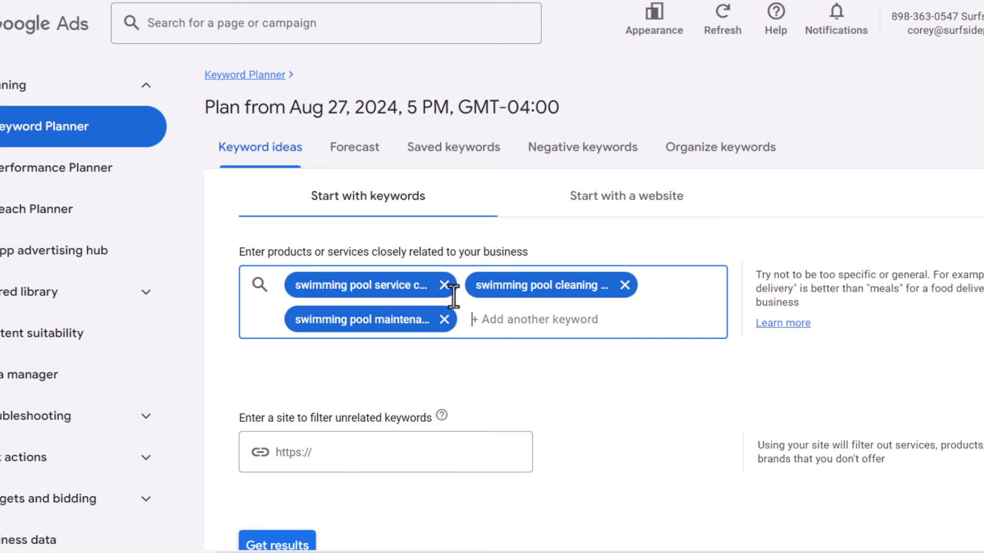
# - Add the seed keyword "swimming pool repairs near me" and get the keyword ideas for all the swimming pool seeds
pyautogui.write('swimming poo')
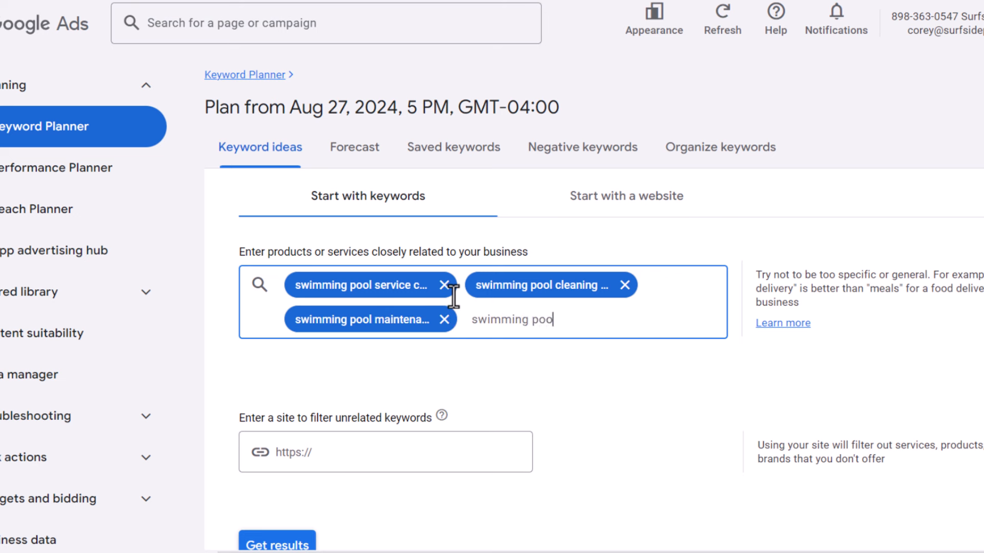
pyautogui.write('l repairs near me')
pyautogui.press('Return')
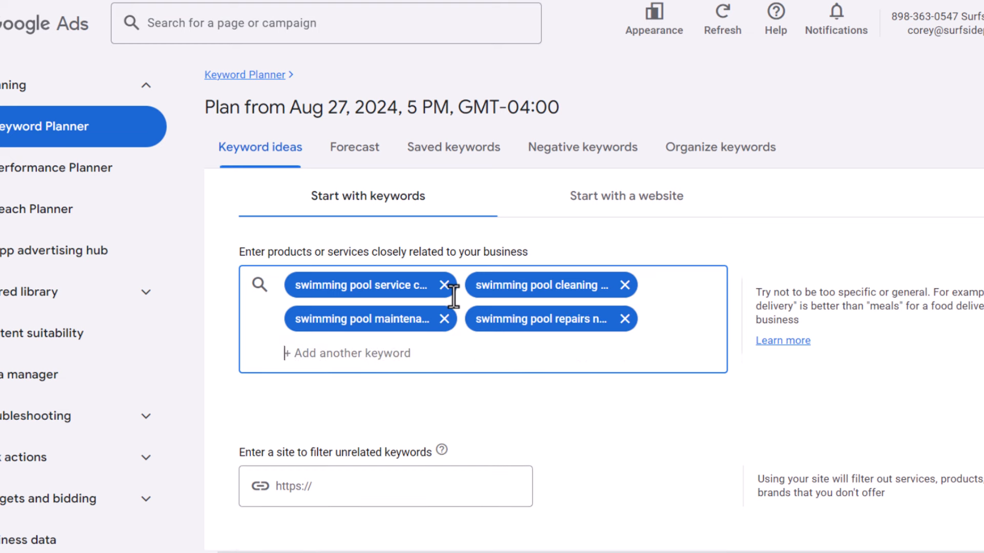
pyautogui.click(287, 515)
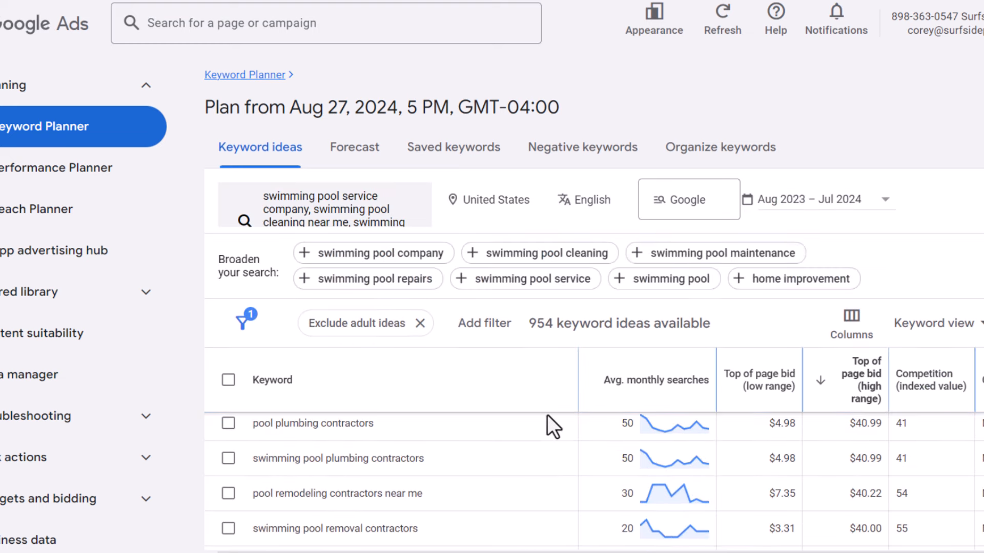
# - Review the highest-bid swimming pool ideas and filter the list to average monthly searches of at least 40
pyautogui.scroll(2, 477, 497)
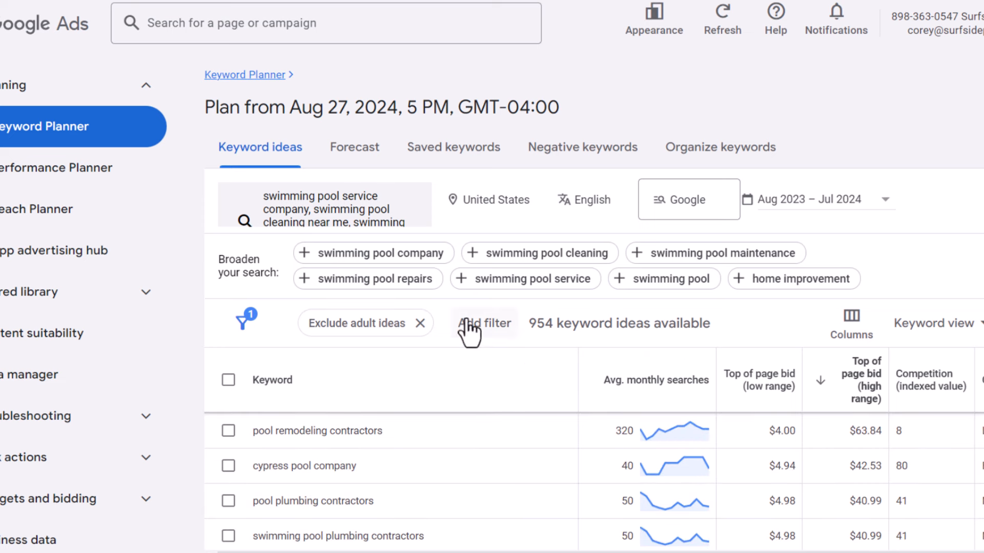
pyautogui.scroll(2, 528, 492)
pyautogui.scroll(2, 840, 451)
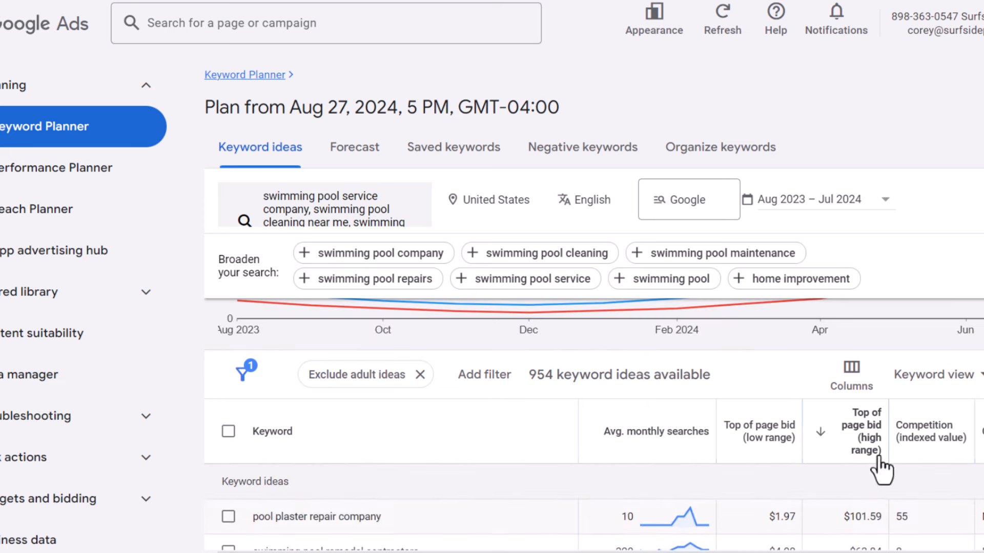
pyautogui.scroll(-2, 637, 463)
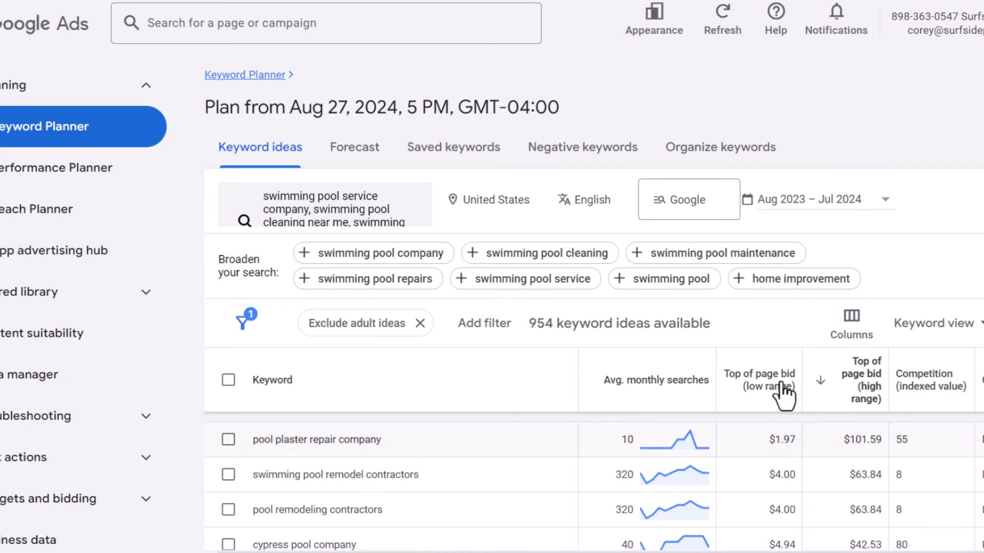
pyautogui.click(486, 327)
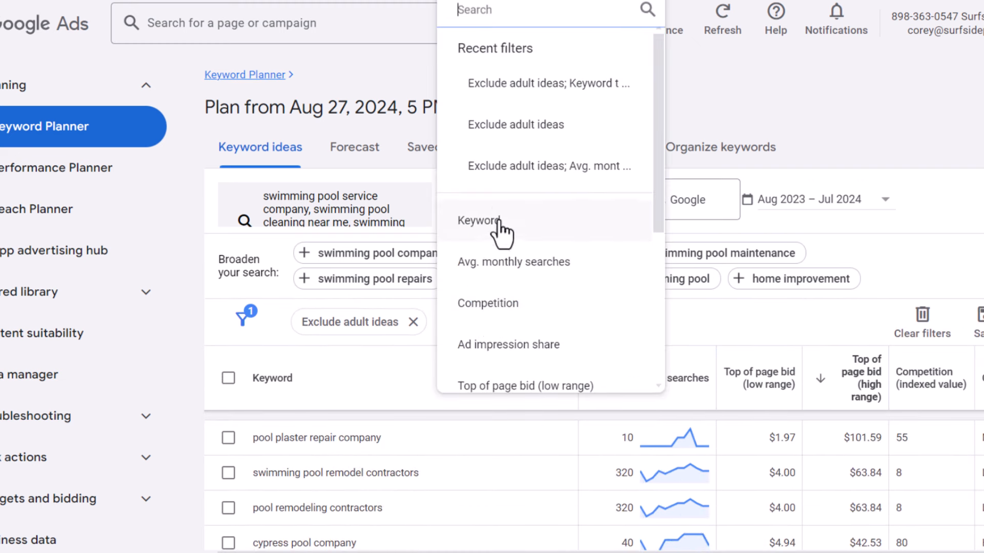
pyautogui.click(510, 262)
pyautogui.click(553, 418)
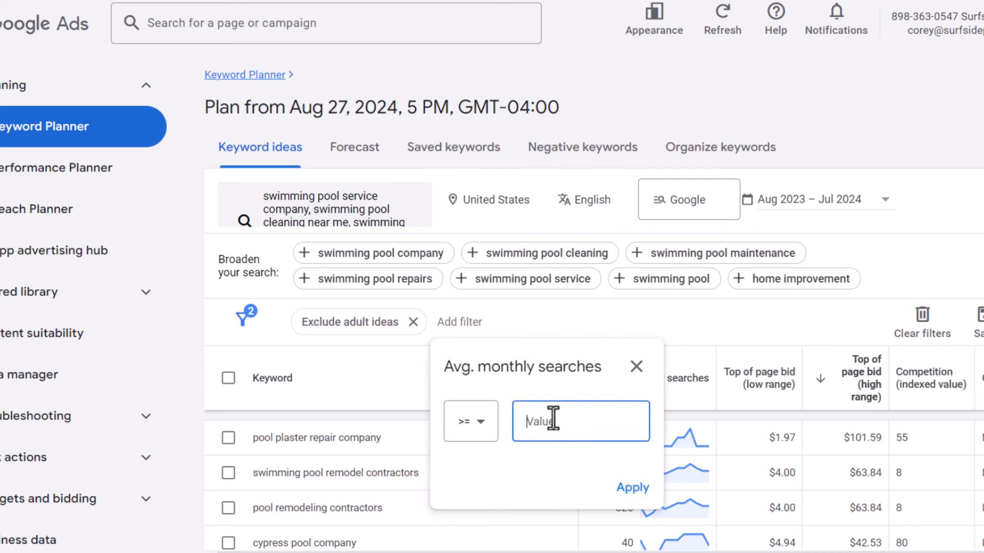
pyautogui.write('40')
pyautogui.click(632, 489)
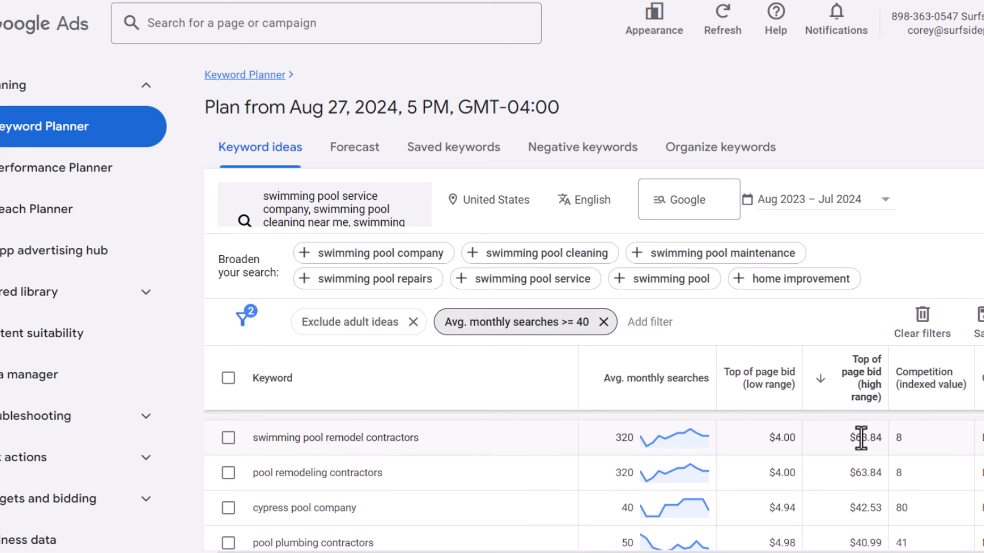
# - Sort the filtered swimming pool ideas by low-range top-of-page bid, highest first, and examine the keywords
pyautogui.scroll(-1, 856, 487)
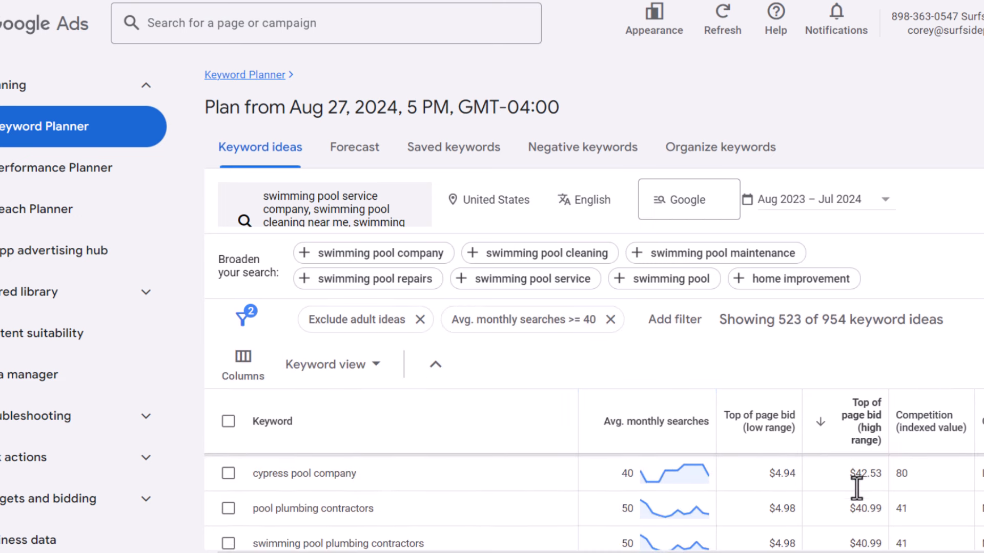
pyautogui.scroll(1, 307, 521)
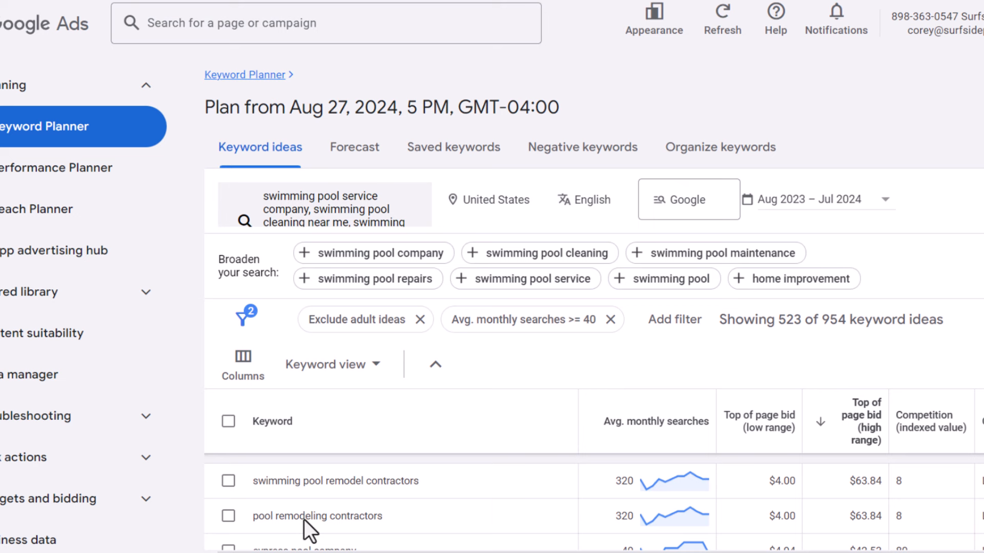
pyautogui.click(723, 431)
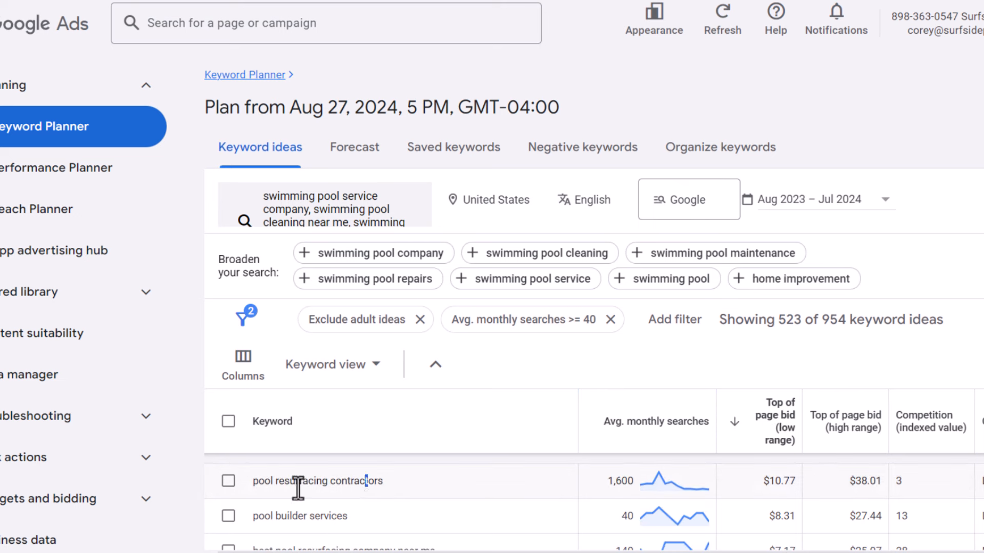
pyautogui.scroll(-1, 425, 490)
pyautogui.scroll(1, 339, 486)
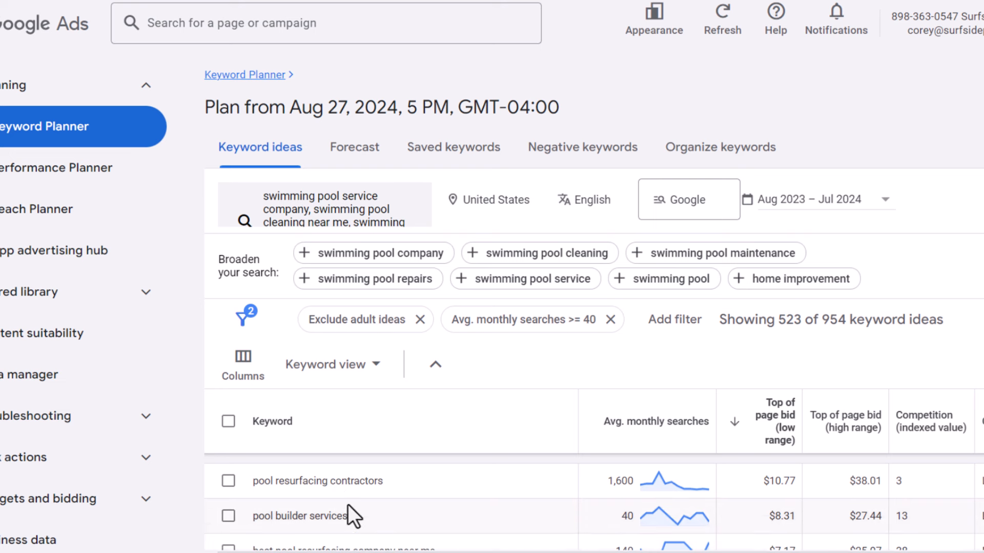
pyautogui.scroll(-1, 369, 507)
pyautogui.moveTo(264, 473); pyautogui.dragTo(430, 472)
pyautogui.click(430, 473)
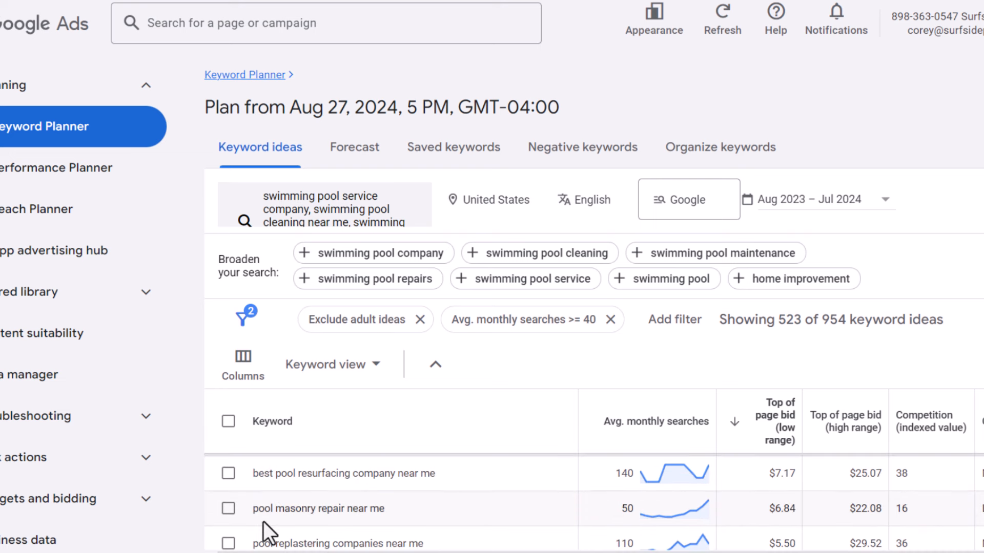
# - Sort the swimming pool ideas by low-range top-of-page bid, lowest first, and check the bids for pool water delivery service
pyautogui.moveTo(256, 508); pyautogui.dragTo(384, 509)
pyautogui.click(405, 507)
pyautogui.click(774, 437)
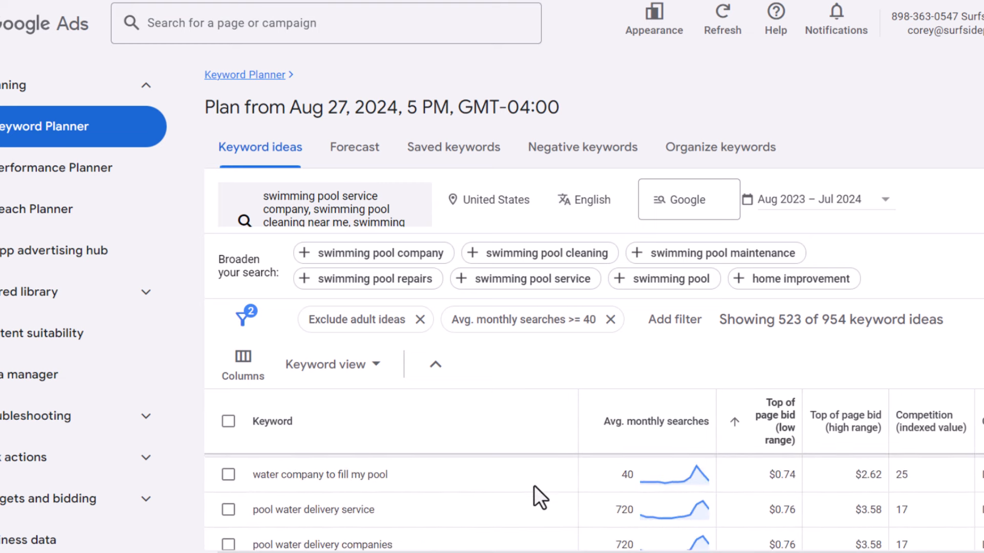
pyautogui.moveTo(273, 511); pyautogui.dragTo(621, 498)
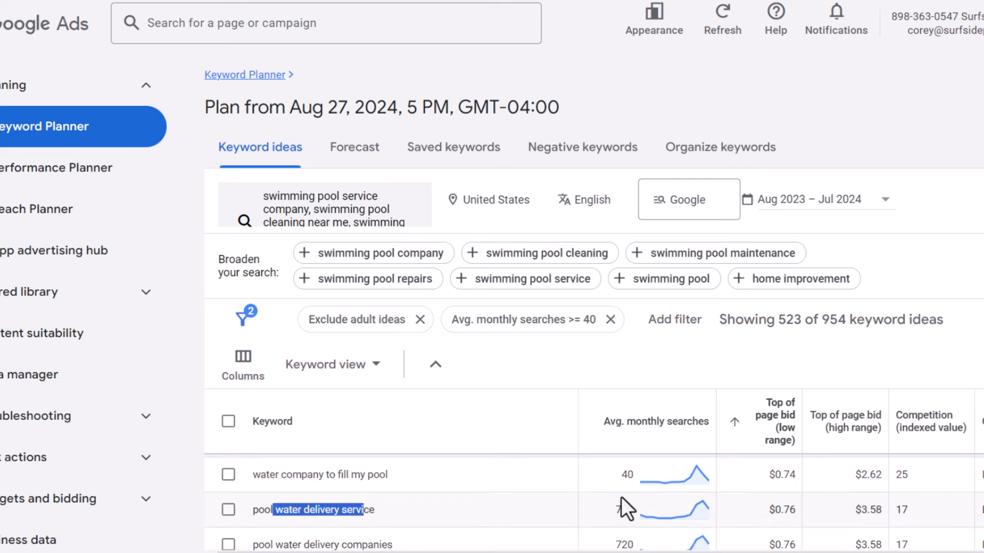
pyautogui.moveTo(766, 510); pyautogui.dragTo(869, 515)
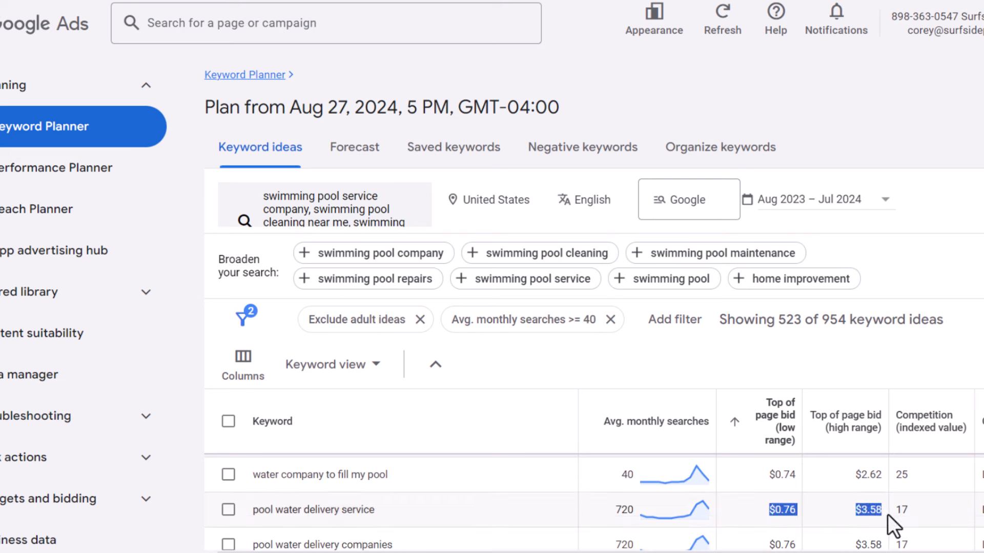
pyautogui.click(312, 514)
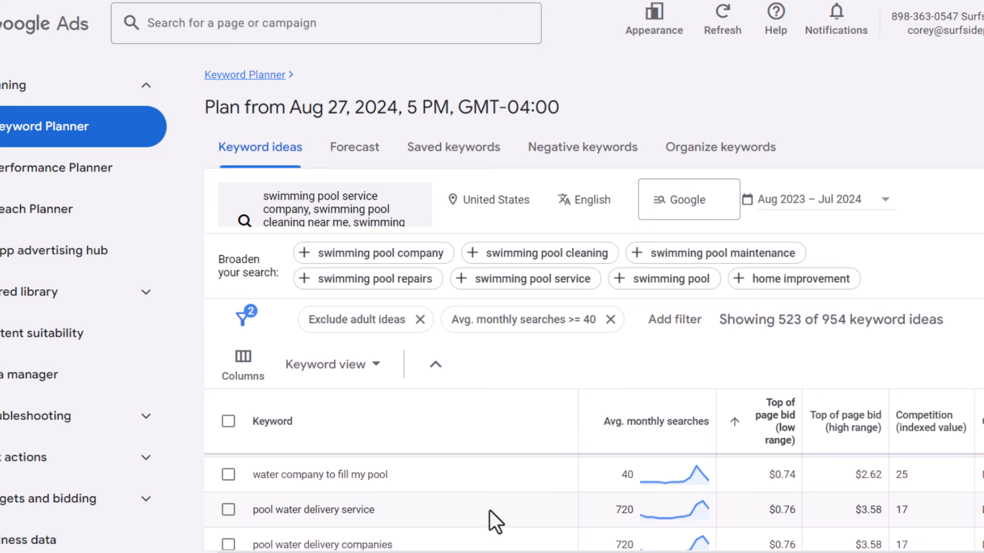
# - Examine the lowest-bid swimming pool ideas, such as pool water delivery, pool filling and pool supplier keywords, for relevance to the service
pyautogui.scroll(-2, 489, 509)
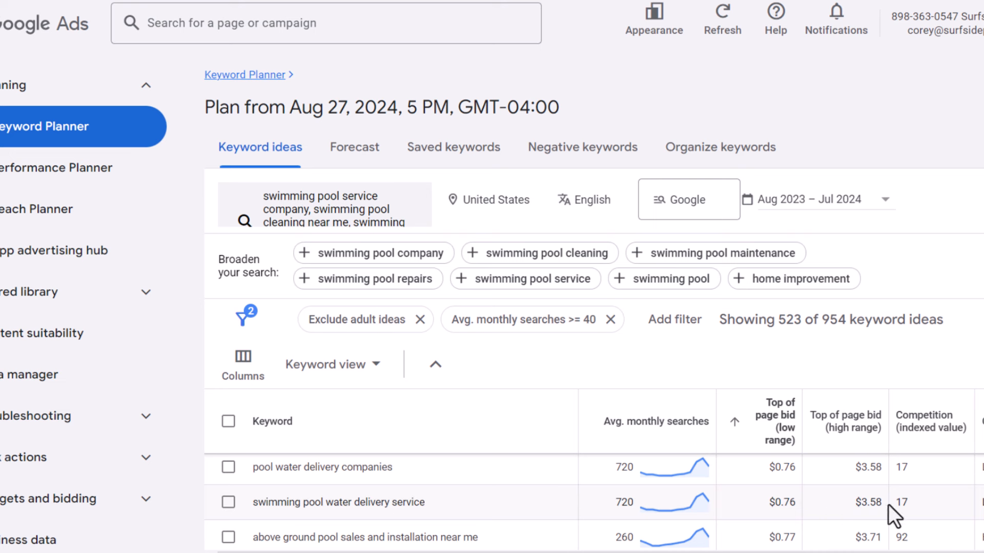
pyautogui.moveTo(885, 503); pyautogui.dragTo(838, 512)
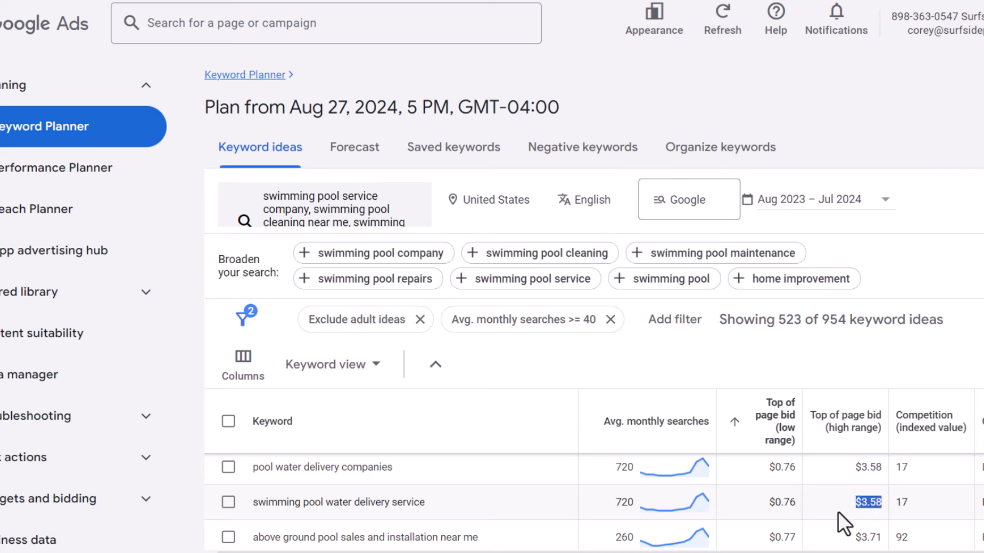
pyautogui.click(804, 506)
pyautogui.scroll(-2, 540, 517)
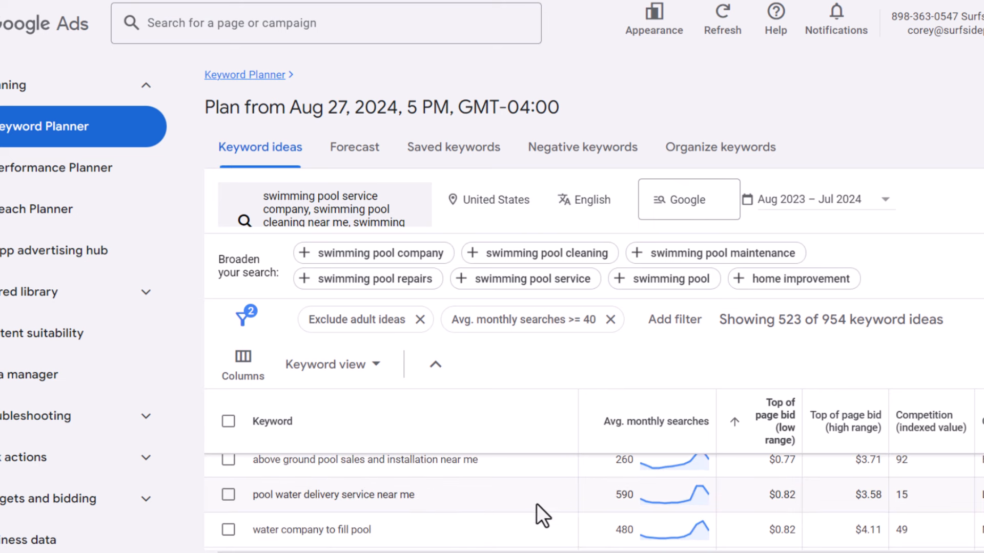
pyautogui.scroll(-4, 535, 493)
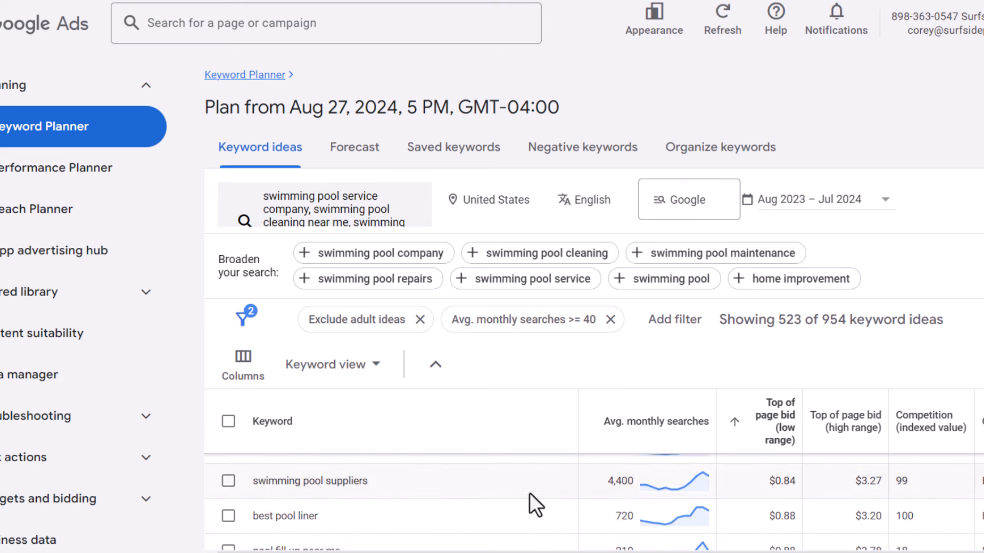
pyautogui.scroll(-2, 526, 502)
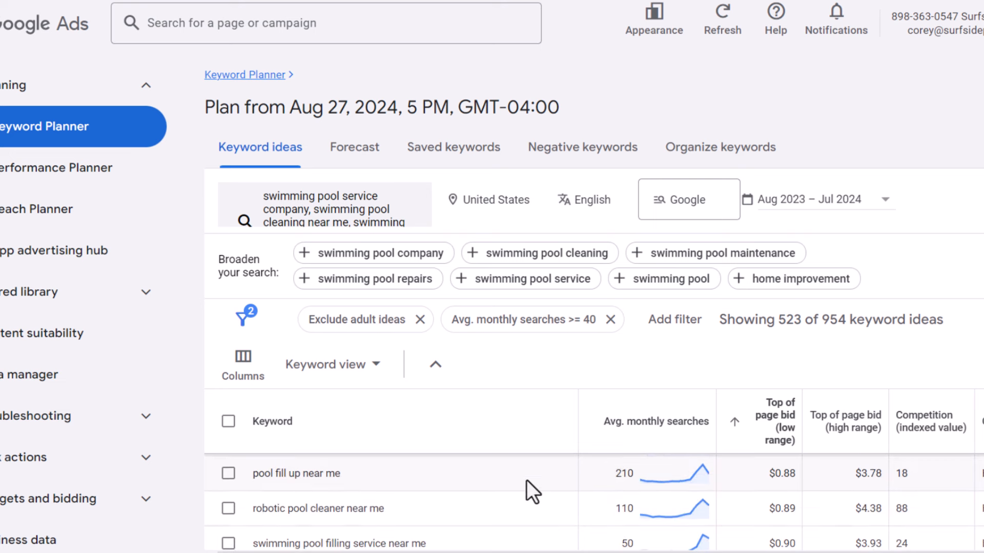
pyautogui.scroll(-2, 533, 509)
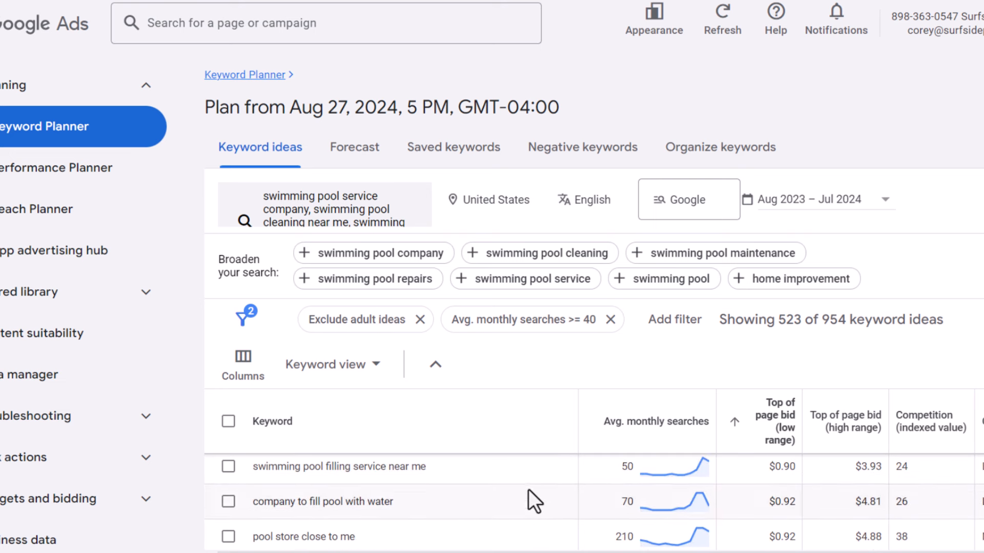
pyautogui.scroll(-2, 525, 502)
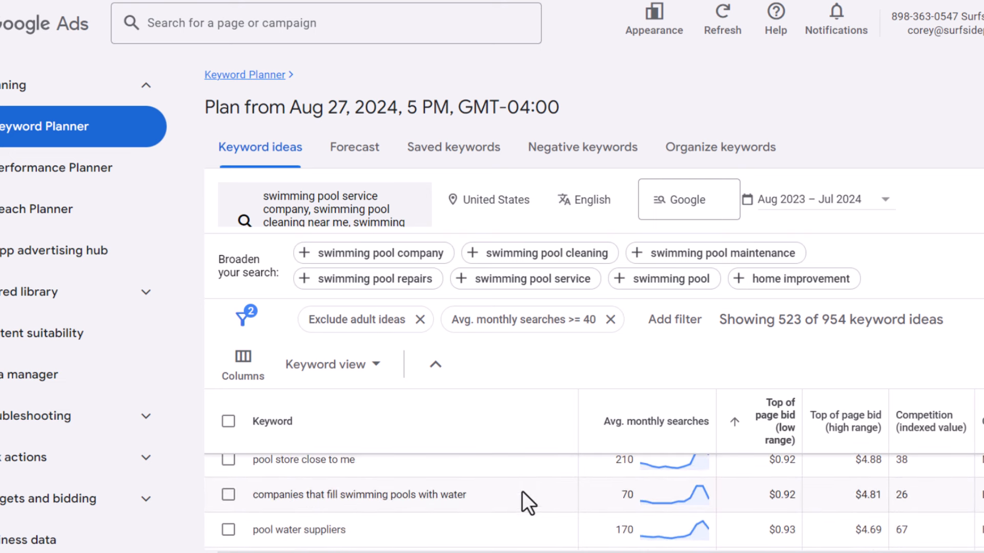
pyautogui.scroll(-2, 526, 493)
pyautogui.scroll(5, 538, 492)
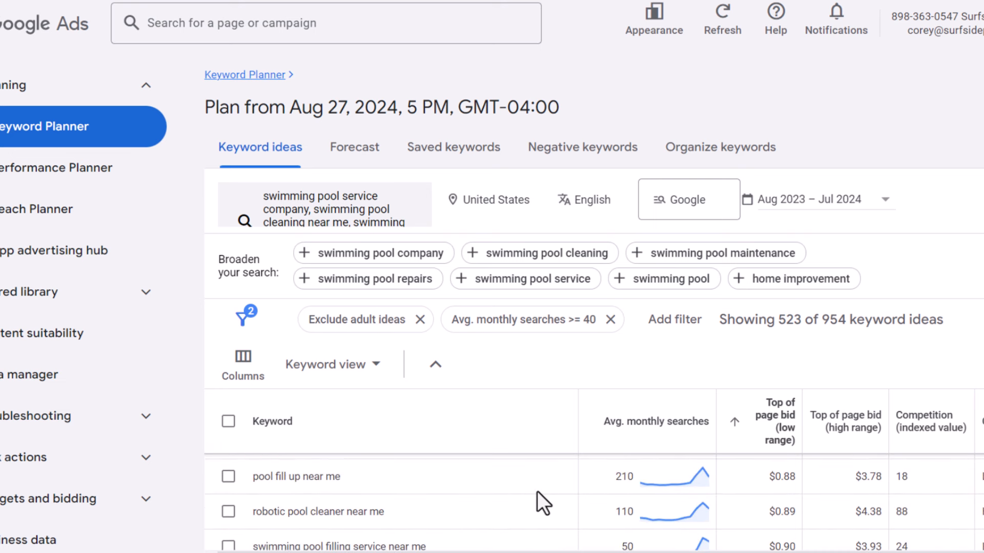
pyautogui.scroll(10, 537, 499)
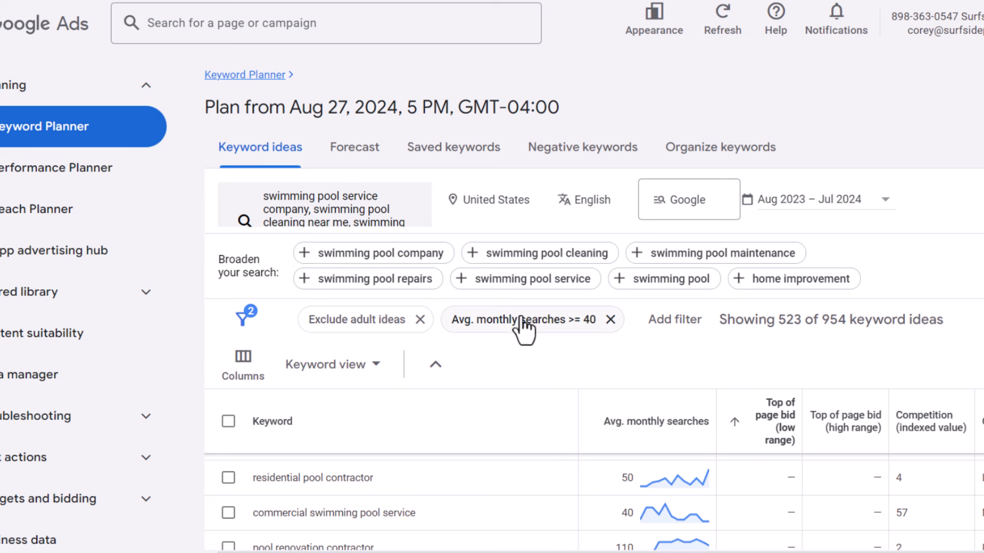
# - Add a filter for low-range top-of-page bids of at least $1.50
pyautogui.click(672, 331)
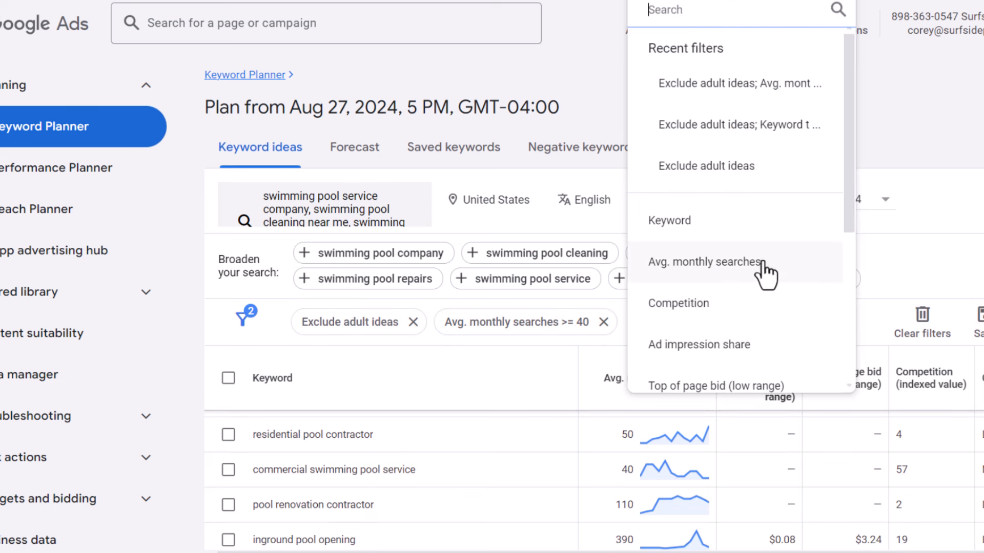
pyautogui.scroll(-1, 748, 298)
pyautogui.scroll(-2, 751, 309)
pyautogui.click(735, 175)
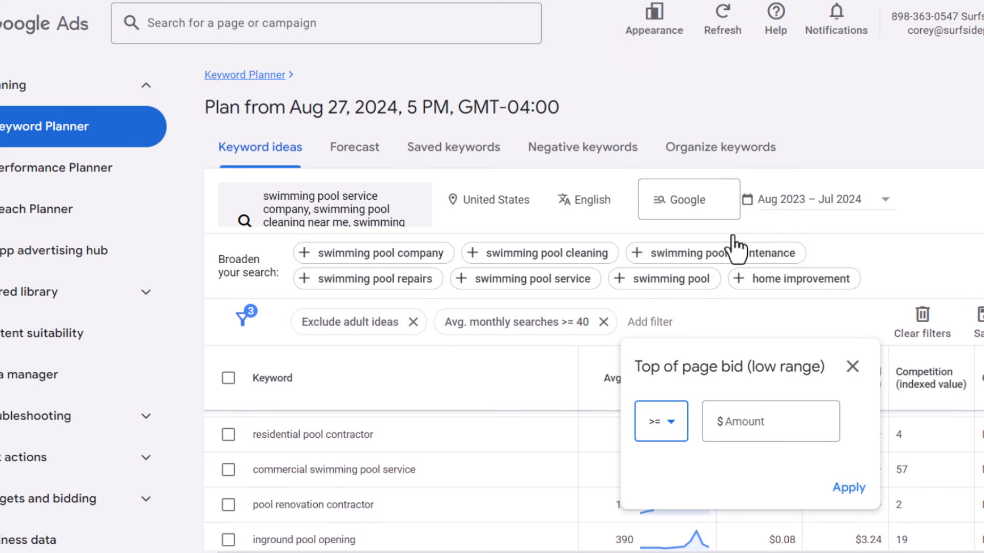
pyautogui.click(744, 422)
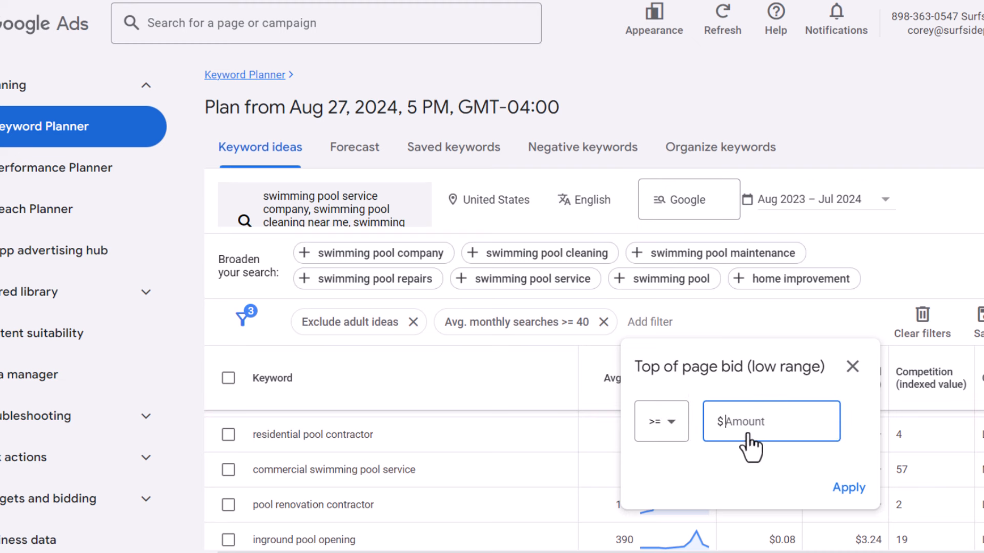
pyautogui.write('1.50')
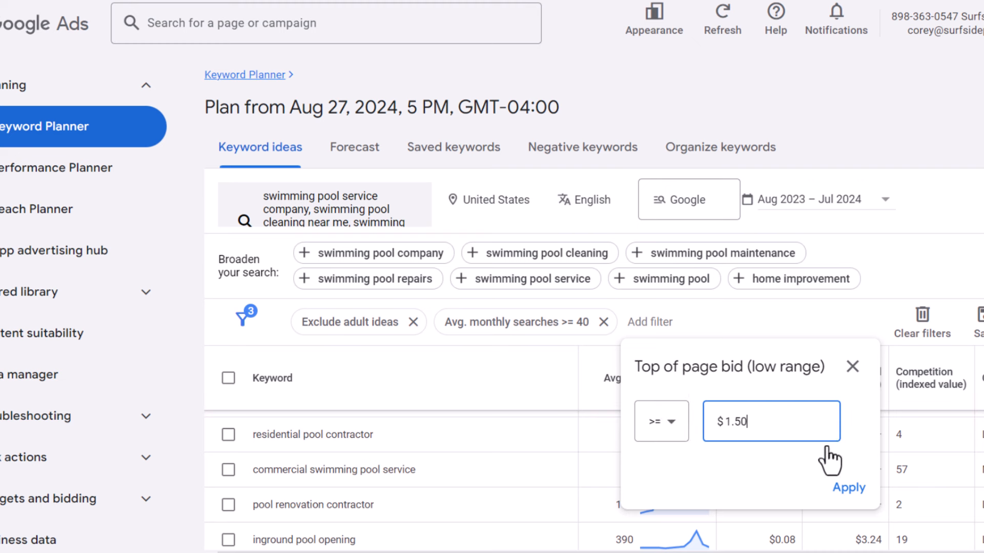
pyautogui.click(849, 490)
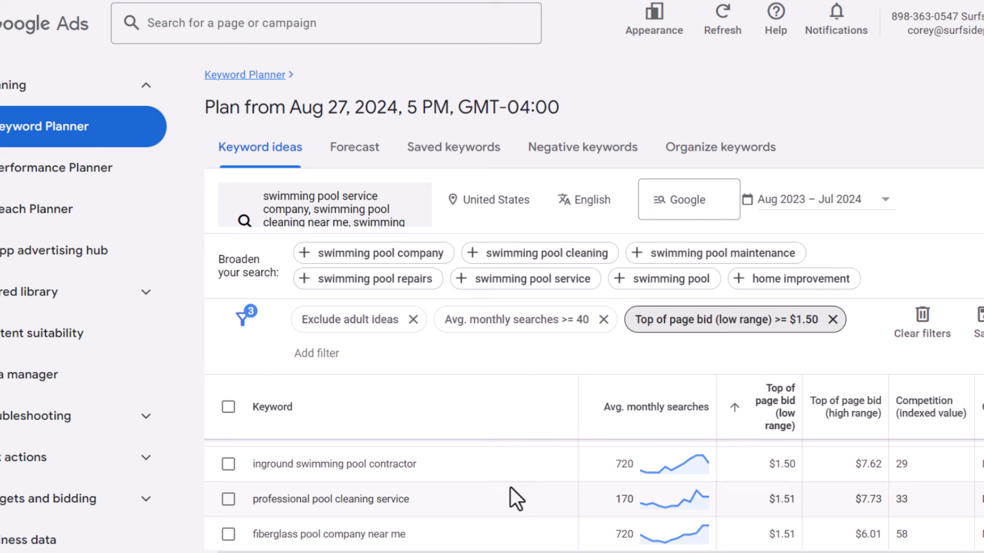
# - Review the lowest-bid ideas that pass the filter and re-sort the list by low-range top-of-page bid, highest first
pyautogui.scroll(1, 508, 488)
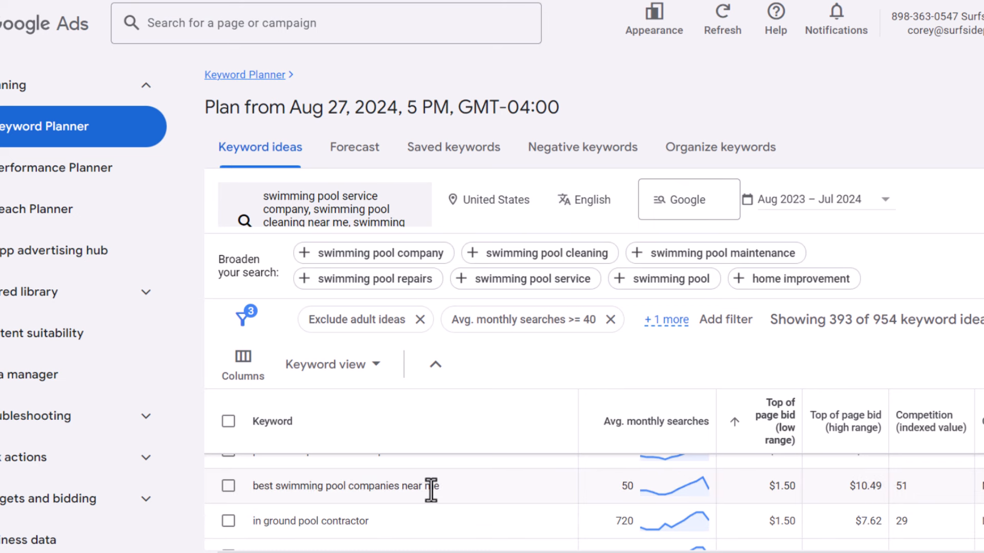
pyautogui.moveTo(767, 490); pyautogui.dragTo(890, 487)
pyautogui.click(891, 487)
pyautogui.scroll(1, 828, 500)
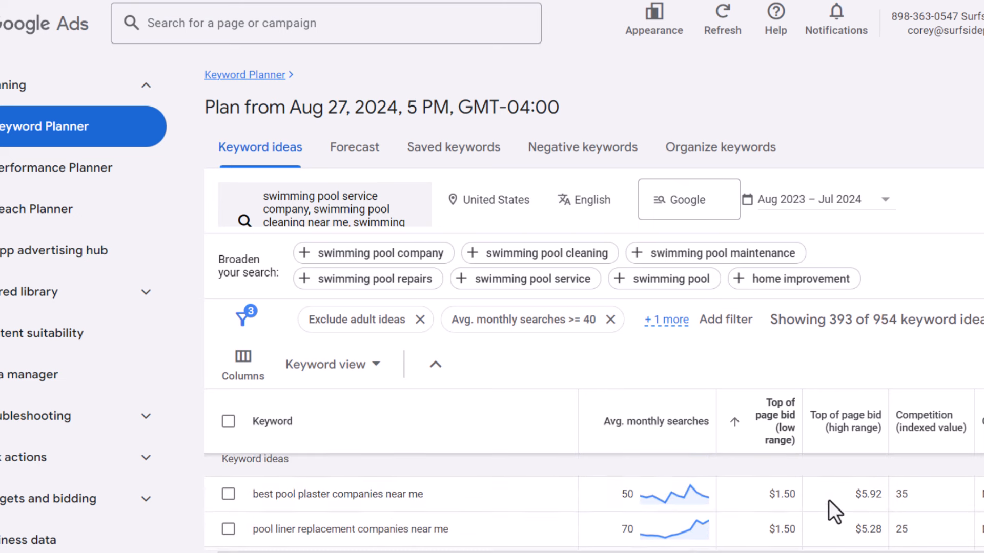
pyautogui.scroll(-5, 525, 499)
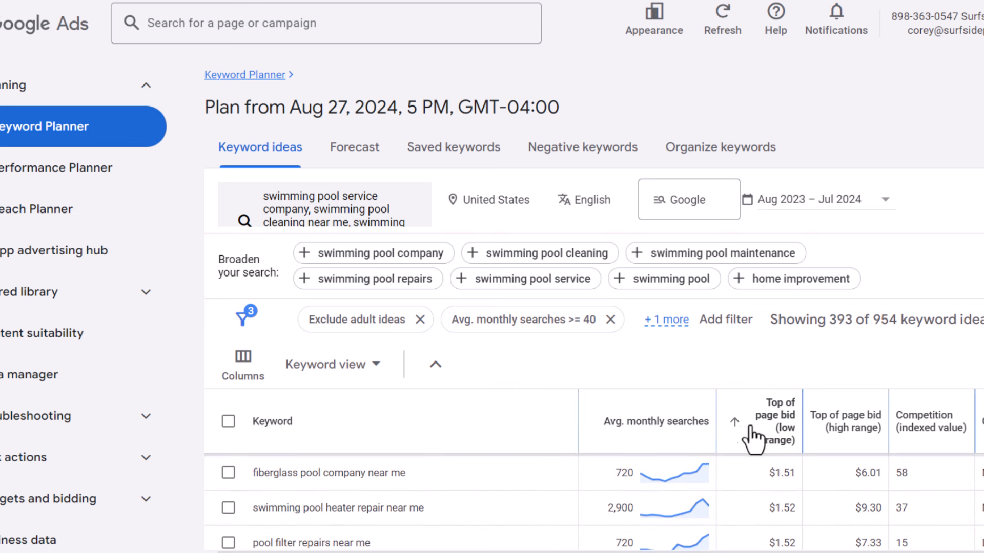
pyautogui.moveTo(765, 428)
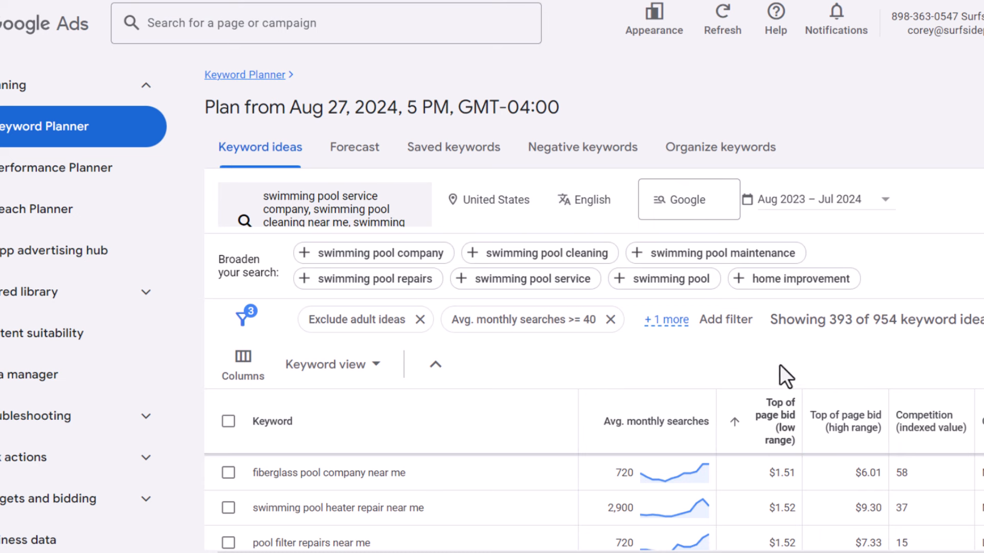
pyautogui.click(734, 428)
pyautogui.scroll(1, 846, 493)
pyautogui.scroll(3, 845, 493)
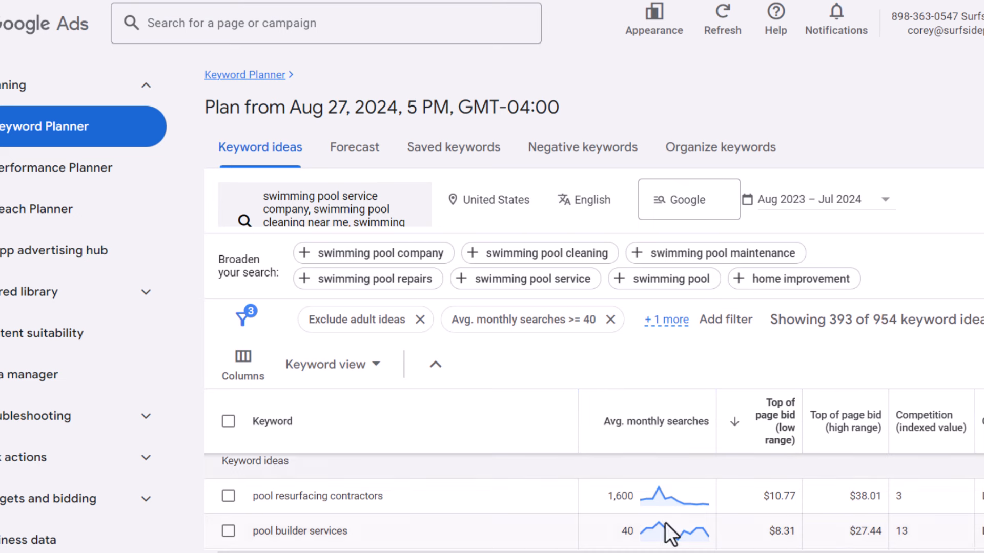
# - Examine the "pool resurfacing contractors" idea and its low-range top-of-page bid
pyautogui.moveTo(789, 432)
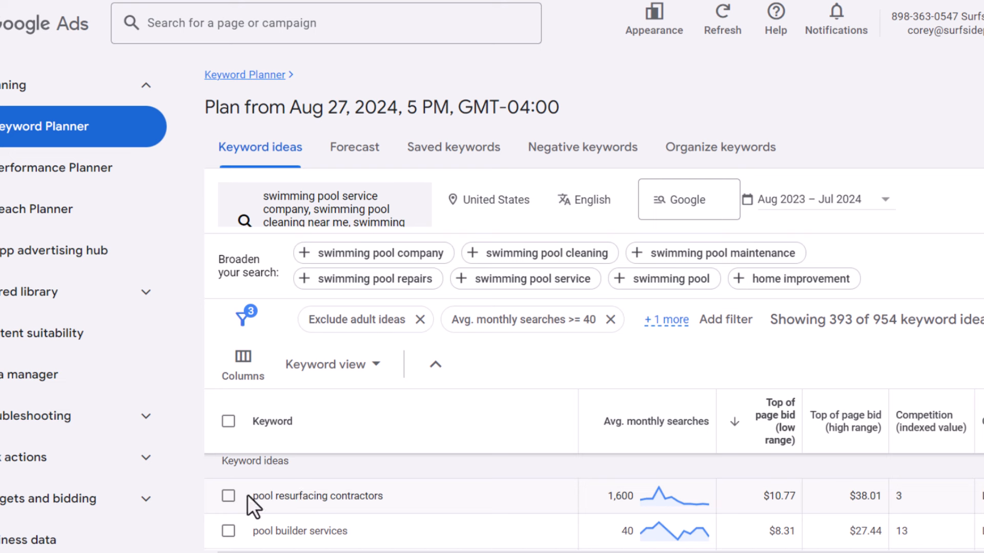
pyautogui.moveTo(249, 496); pyautogui.dragTo(411, 493)
pyautogui.click(419, 494)
pyautogui.moveTo(770, 495); pyautogui.dragTo(806, 496)
pyautogui.click(850, 495)
pyautogui.scroll(-1, 547, 508)
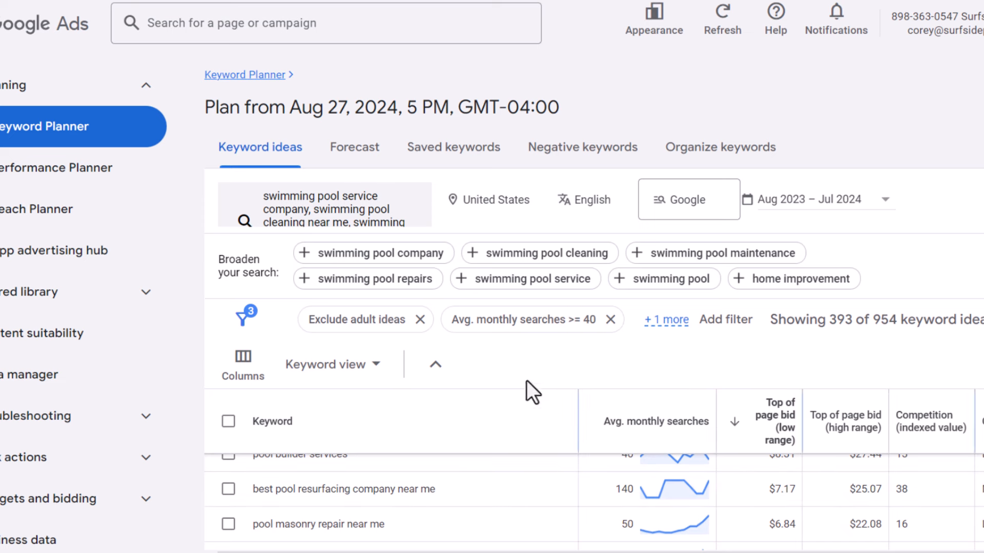
# - Change the average monthly searches filter to at least 300
pyautogui.click(525, 328)
pyautogui.moveTo(555, 424); pyautogui.dragTo(526, 427)
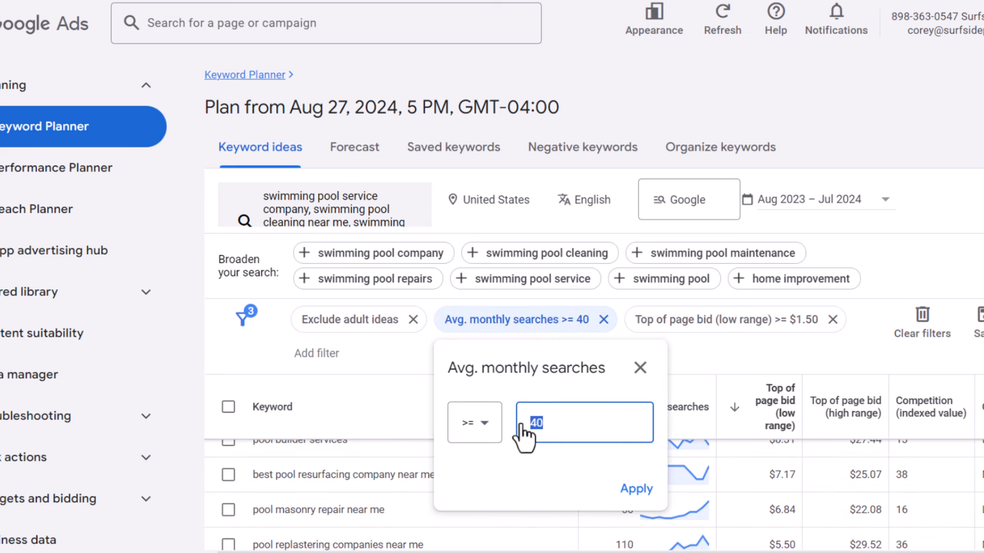
pyautogui.write('300')
pyautogui.click(637, 488)
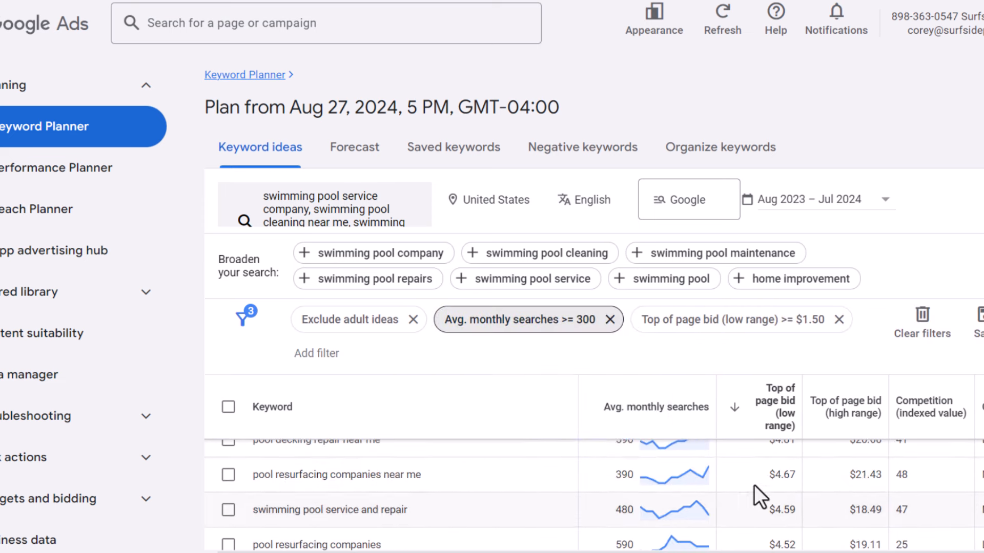
# - Examine the highest-bid ideas in the narrowed list, including pool decking repair, swimming pool service and repair, and pool resurfacing companies
pyautogui.scroll(2, 513, 500)
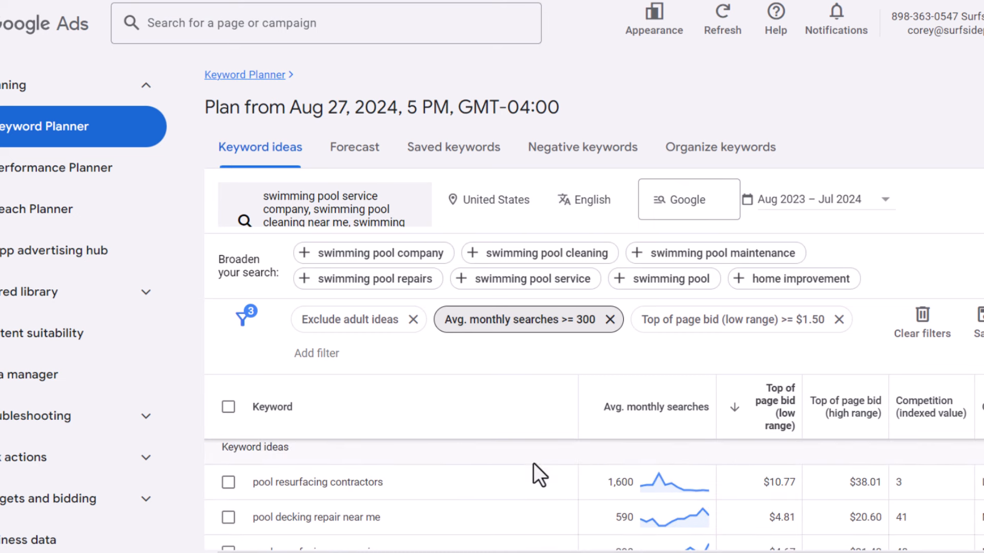
pyautogui.scroll(-2, 540, 485)
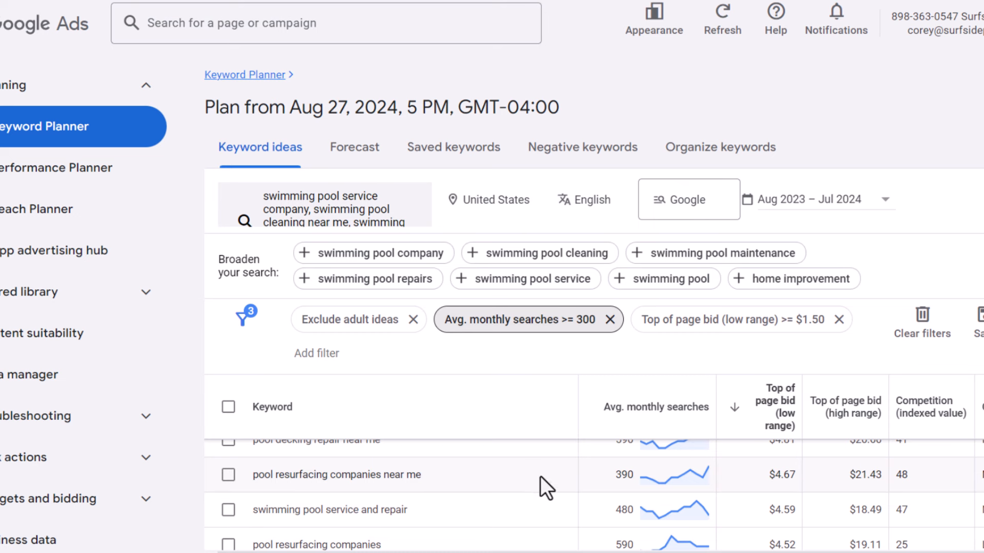
pyautogui.scroll(2, 540, 476)
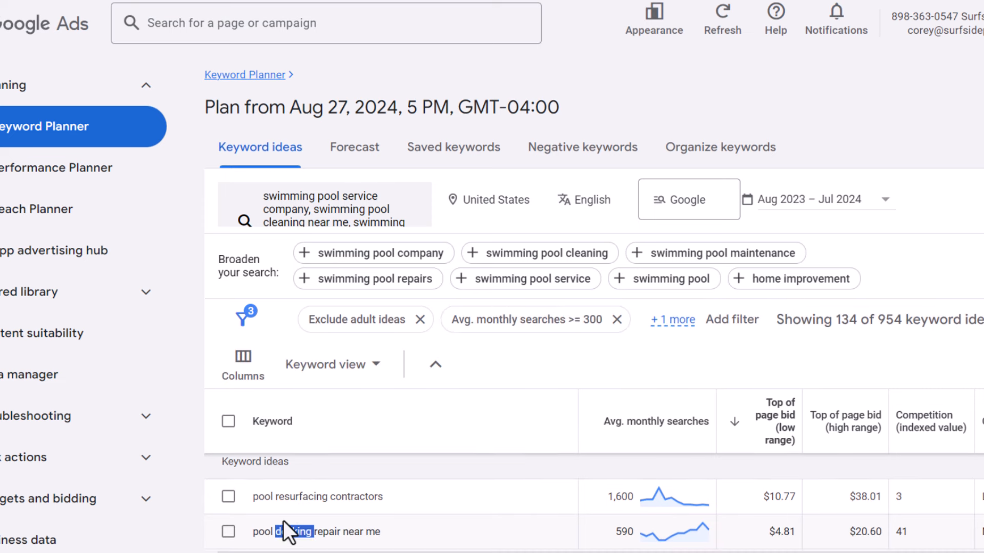
pyautogui.doubleClick(292, 532)
pyautogui.click(448, 509)
pyautogui.scroll(-2, 450, 506)
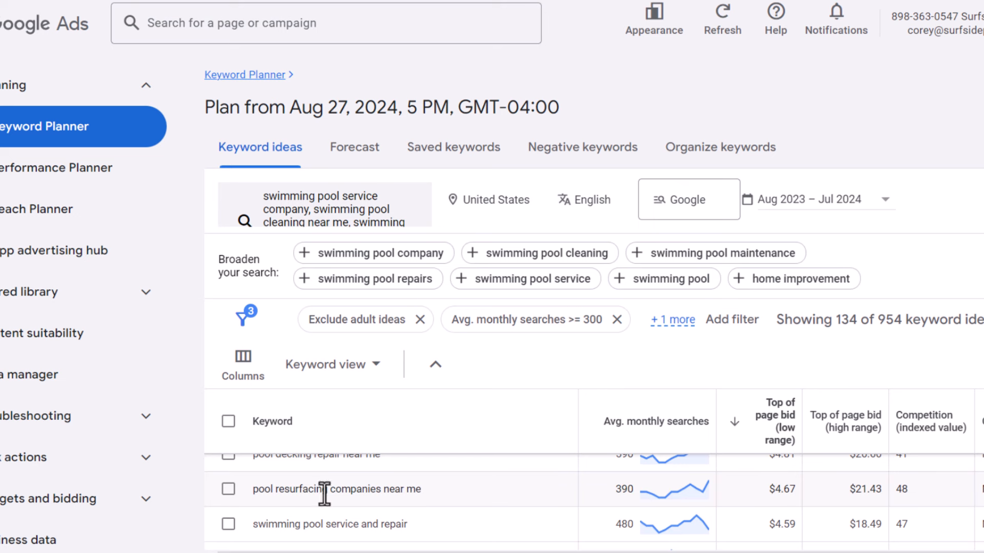
pyautogui.scroll(-1, 338, 491)
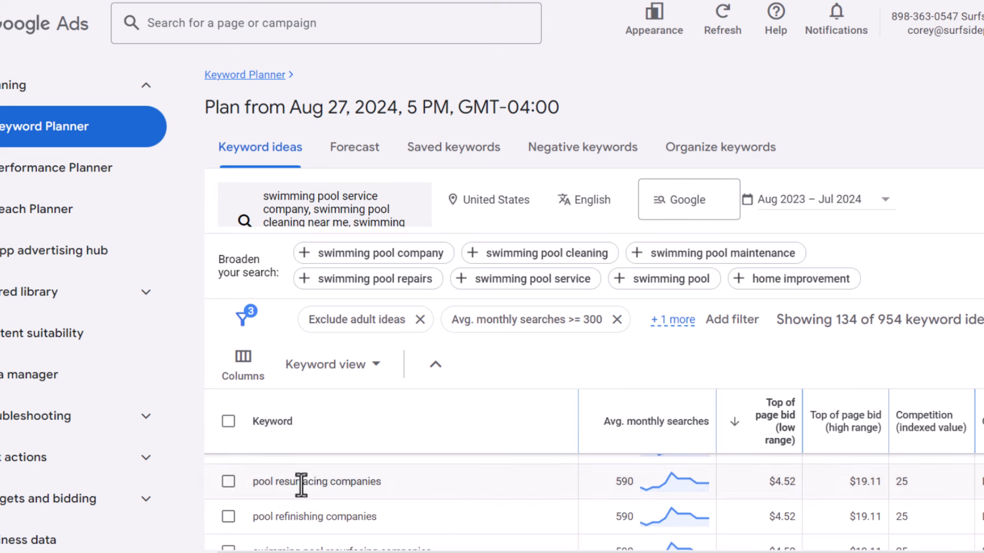
pyautogui.scroll(1, 303, 487)
pyautogui.moveTo(268, 525); pyautogui.dragTo(411, 524)
pyautogui.click(447, 524)
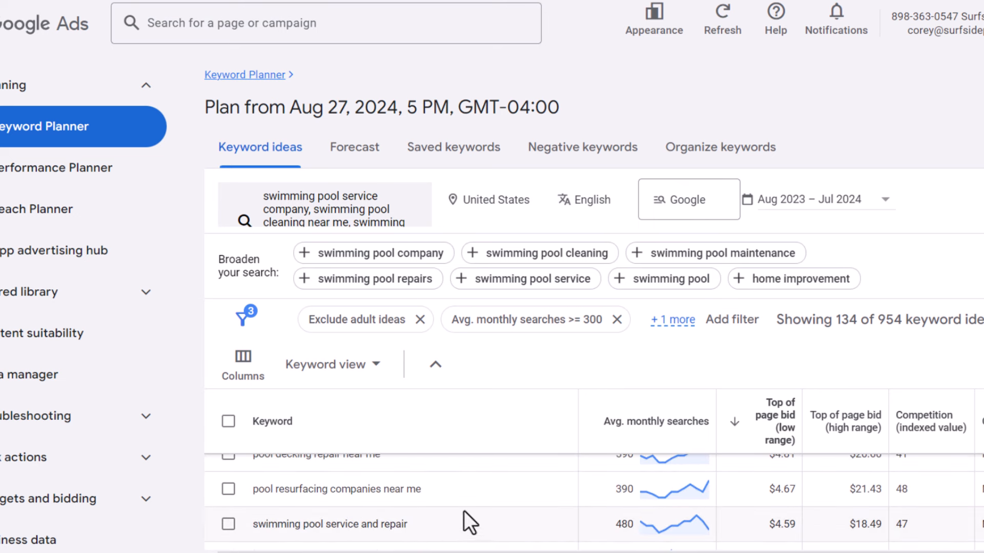
pyautogui.scroll(-1, 491, 510)
pyautogui.moveTo(252, 482); pyautogui.dragTo(323, 486)
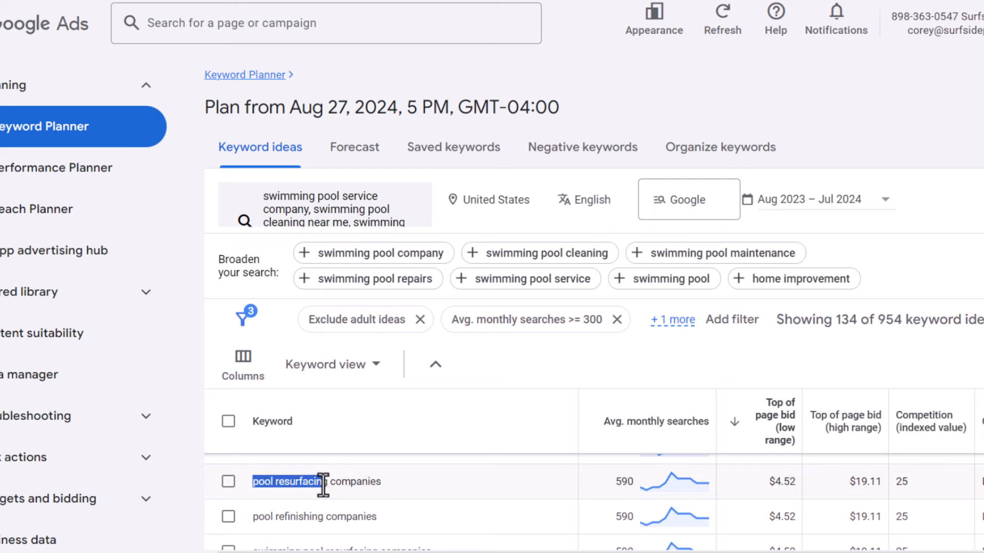
pyautogui.click(323, 486)
pyautogui.scroll(-1, 331, 464)
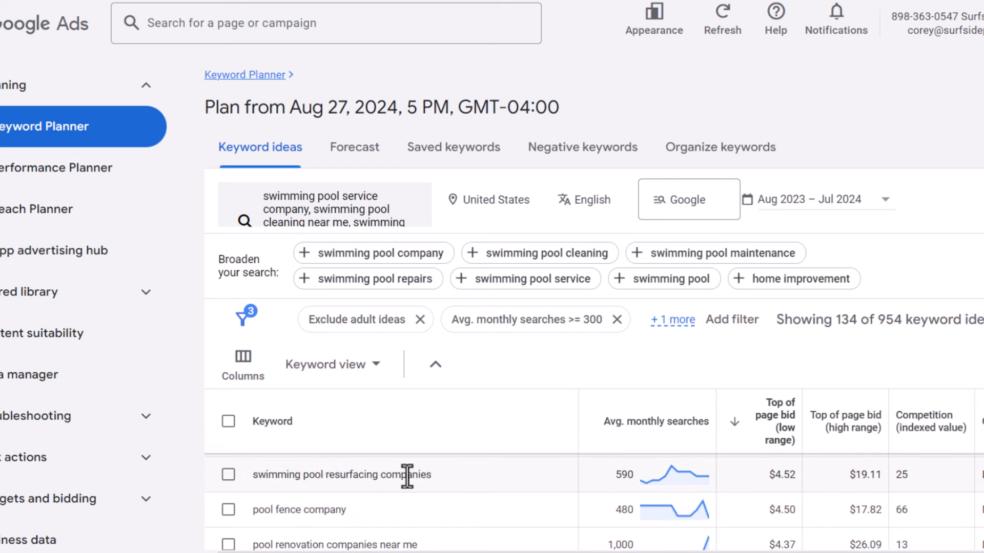
# - Try selecting "swimming pool resurfacing companies", "pool renovation companies near me" and "pool remodel companies near me" and view the options for saving them
pyautogui.doubleClick(291, 511)
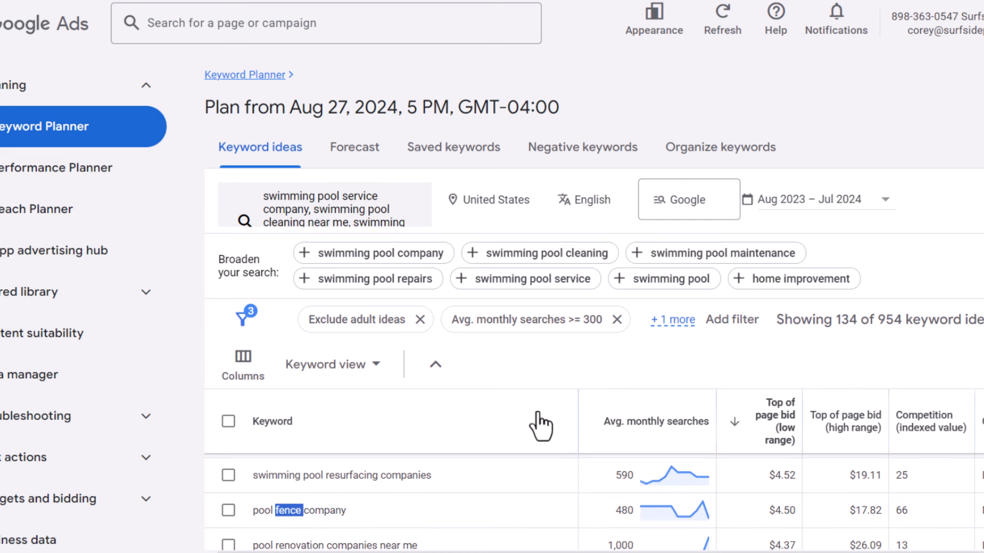
pyautogui.click(407, 475)
pyautogui.click(228, 475)
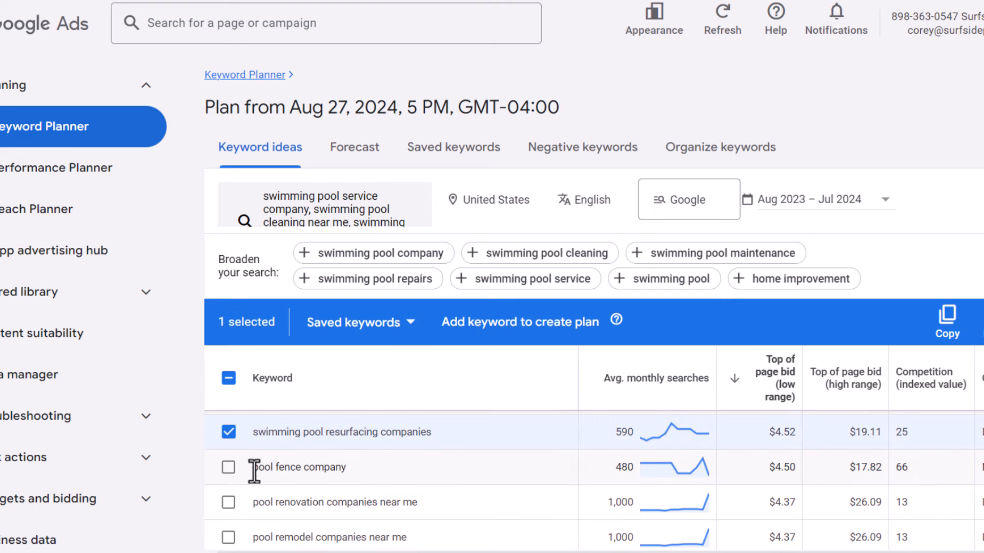
pyautogui.click(227, 504)
pyautogui.click(229, 537)
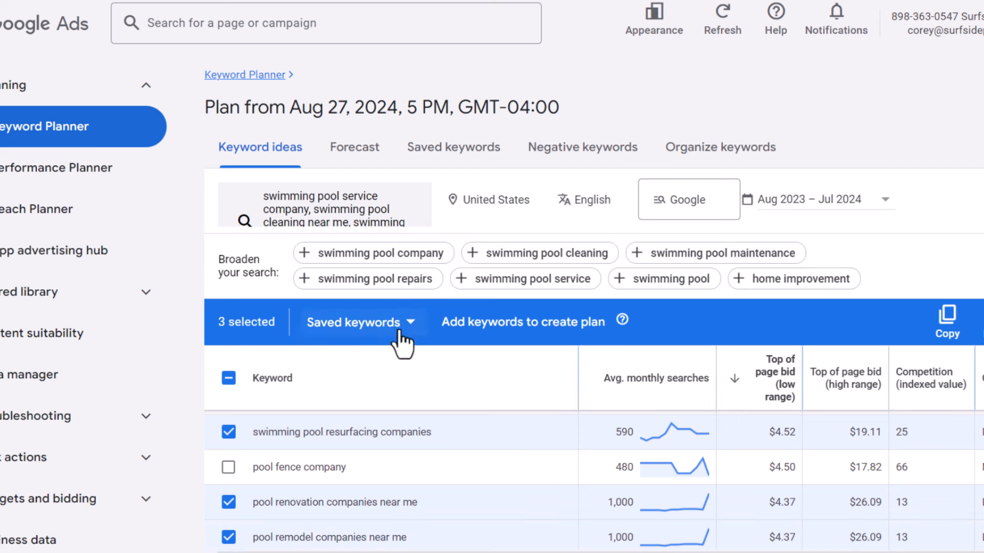
pyautogui.click(405, 327)
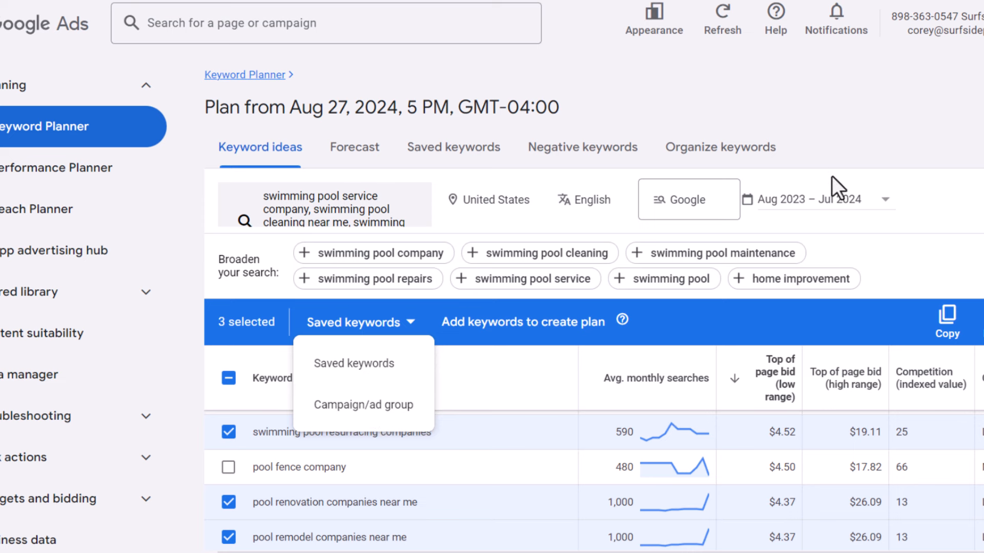
pyautogui.click(229, 378)
pyautogui.click(229, 378)
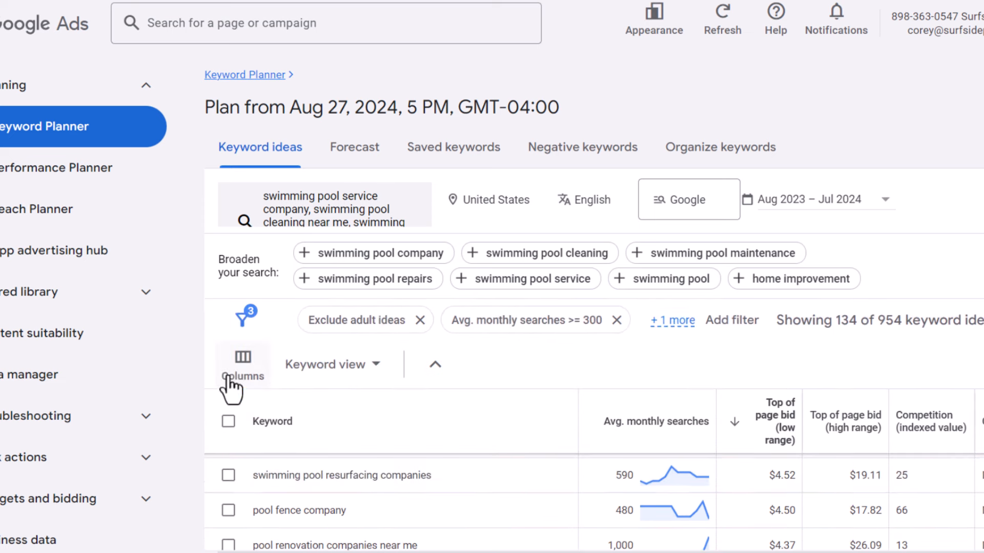
# - Highlight the word "fence" in the "pool fence company" keyword idea to check its relevance to the services offered
pyautogui.doubleClick(285, 510)
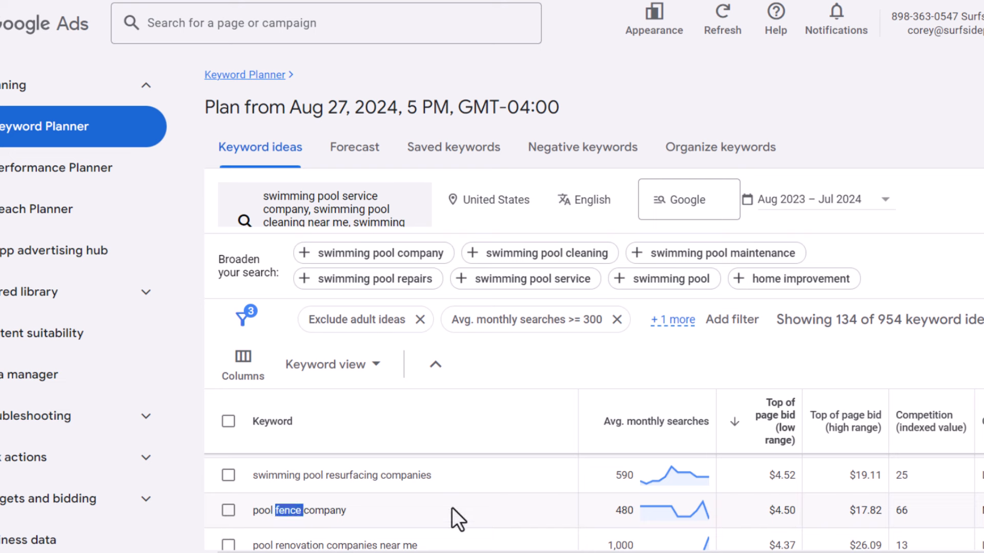
pyautogui.click(899, 112)
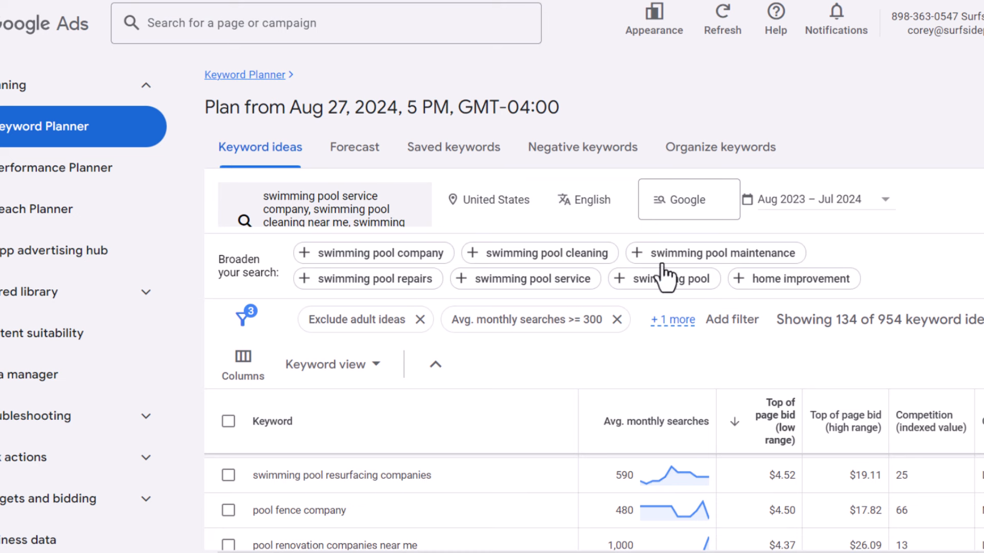
# - Switch to the Google results for "garbage disposal installation" and examine the local service ads, sponsored listings, videos and organic results
pyautogui.moveTo(30, 307)
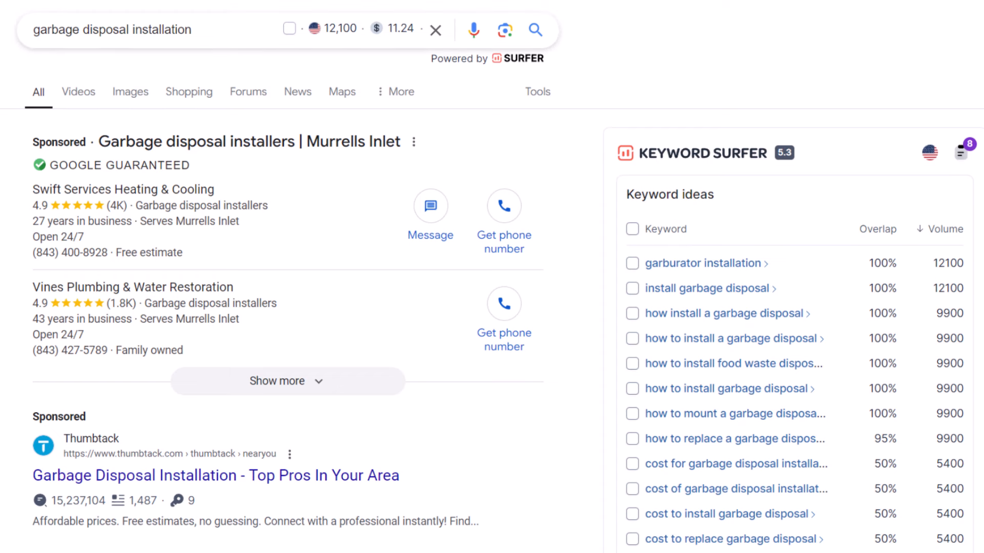
pyautogui.scroll(-3, 282, 396)
pyautogui.scroll(-3, 281, 396)
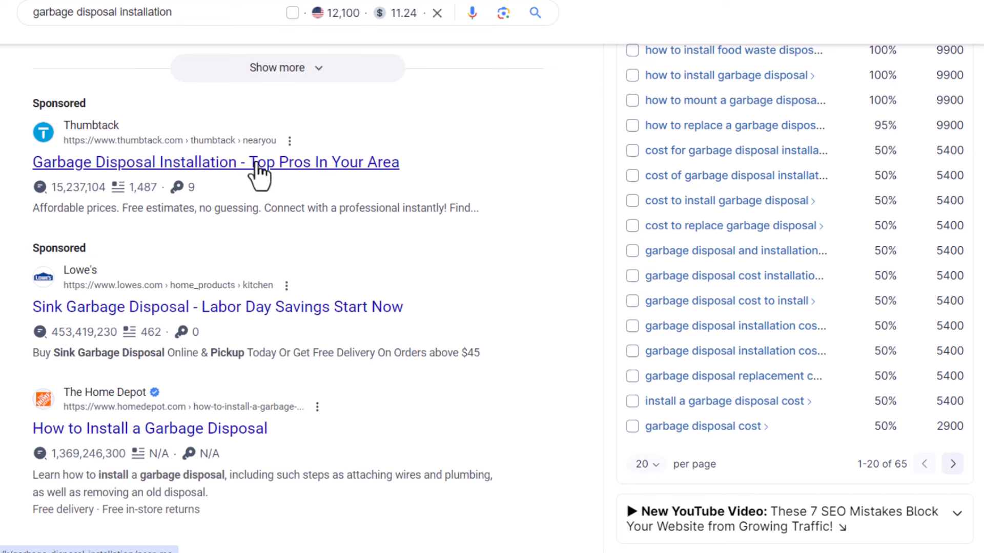
pyautogui.scroll(-3, 506, 269)
pyautogui.scroll(-12, 267, 259)
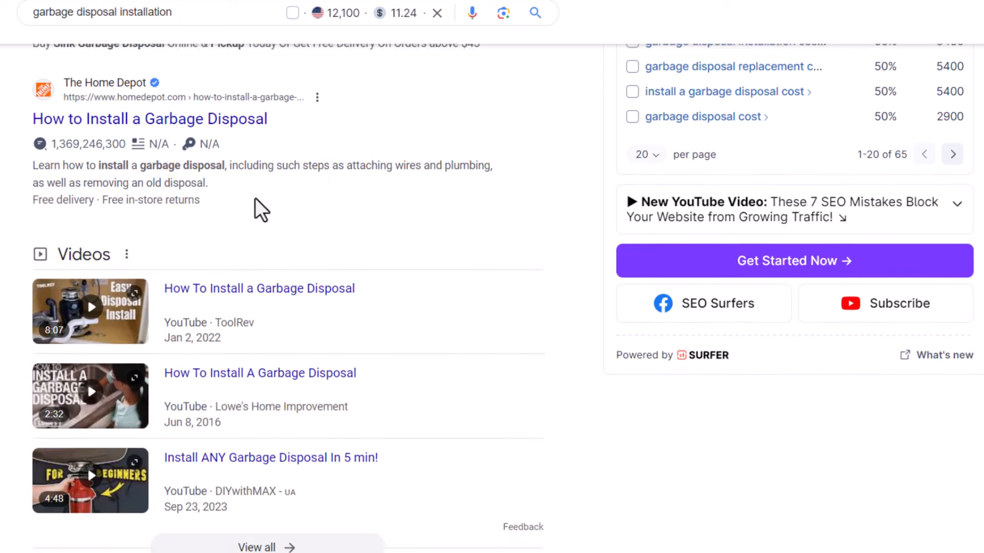
pyautogui.scroll(-4, 742, 291)
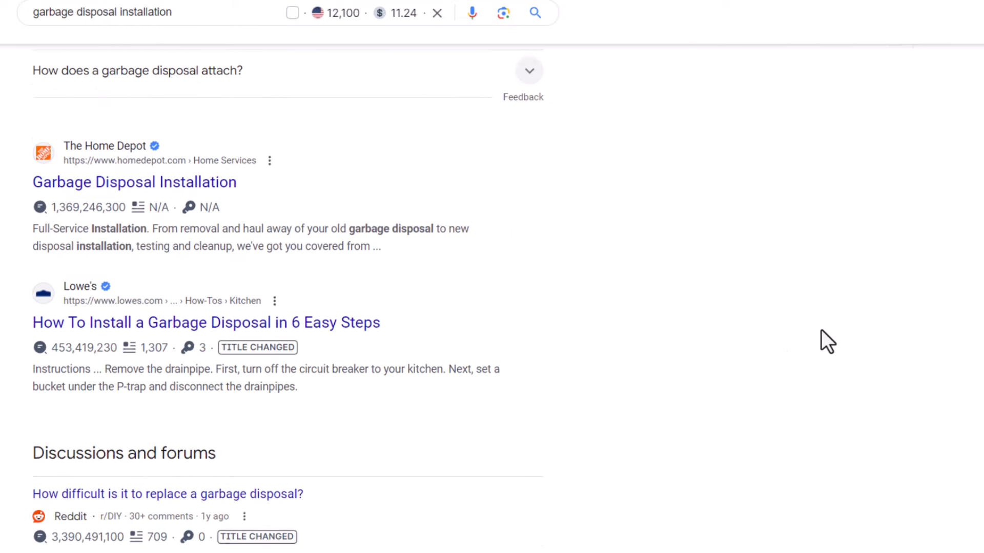
pyautogui.scroll(18, 542, 224)
pyautogui.scroll(4, 531, 213)
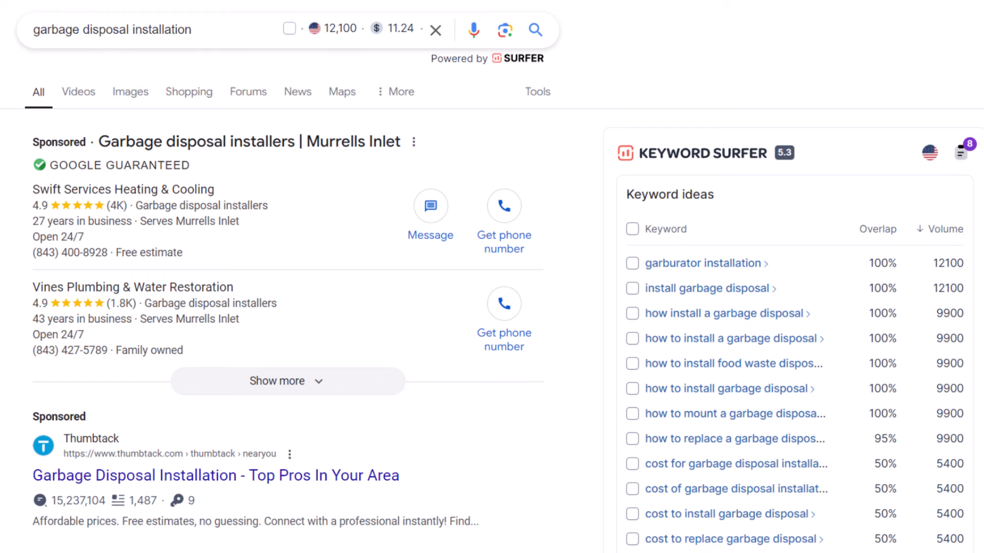
# - Return to Google Ads, then switch to the WordPress pages list and review the Myrtle Beach pages and pool service pages
pyautogui.click(102, 1)
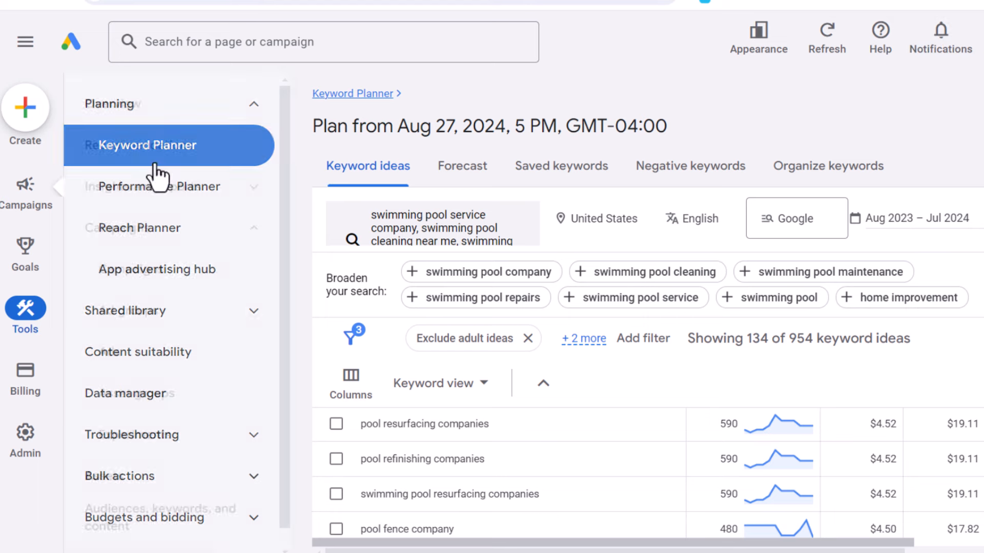
pyautogui.moveTo(25, 189)
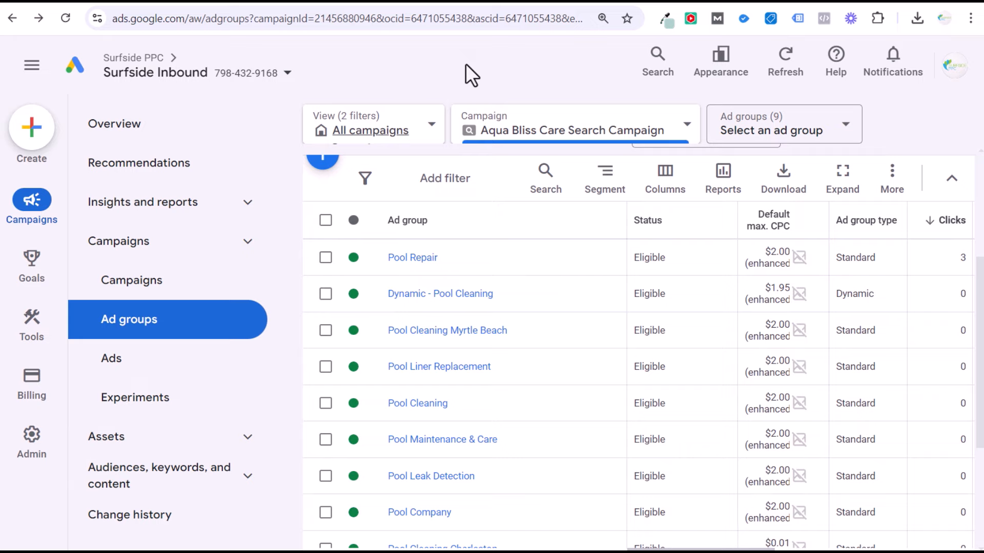
pyautogui.click(347, 3)
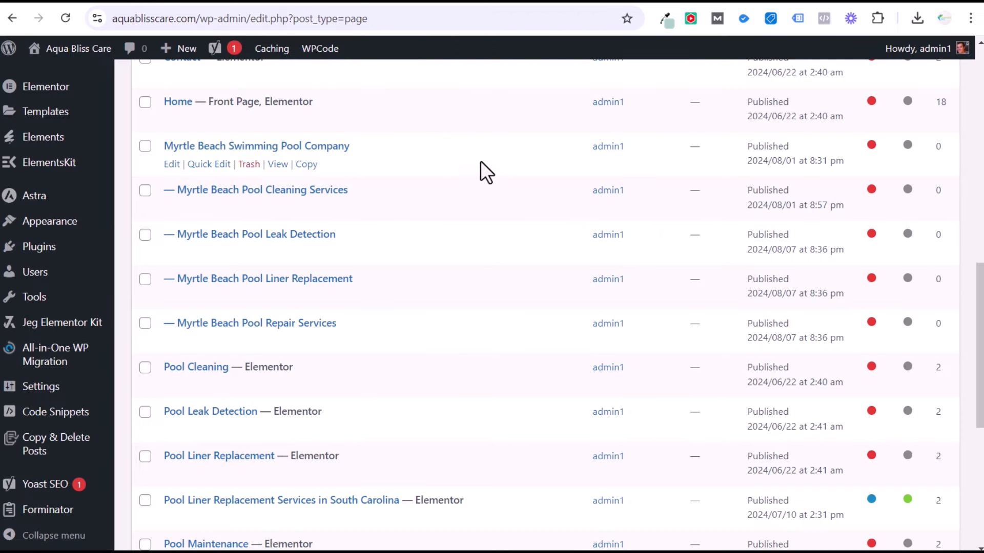
pyautogui.scroll(-5, 474, 241)
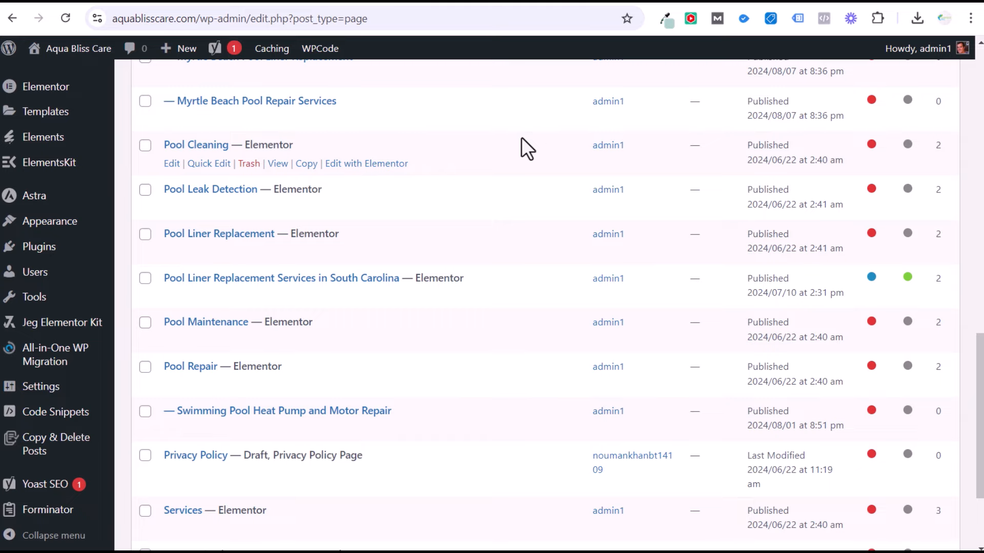
pyautogui.scroll(3, 521, 141)
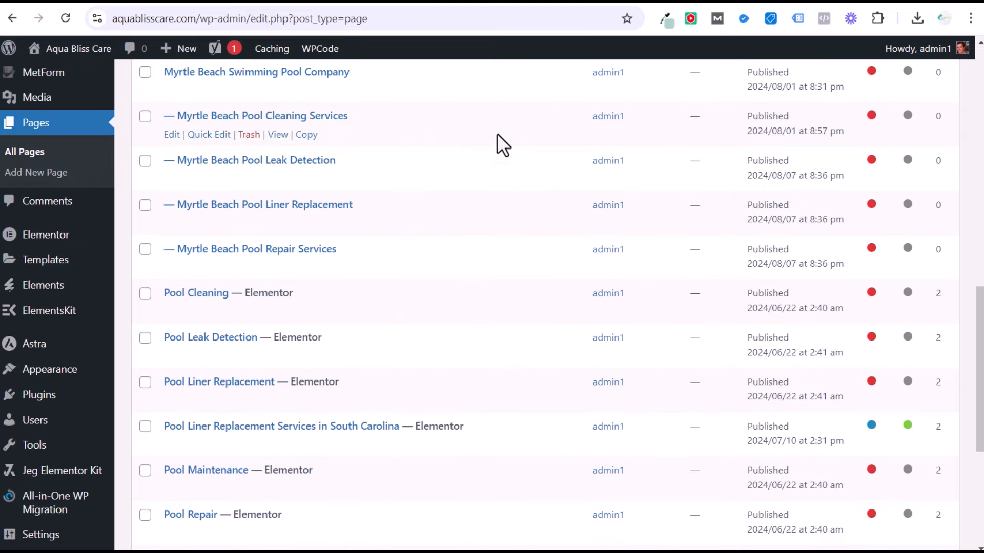
# - Compare the Pool Leak Detection ad group's search keywords in Google Ads with the service pages listed in WordPress
pyautogui.click(282, 5)
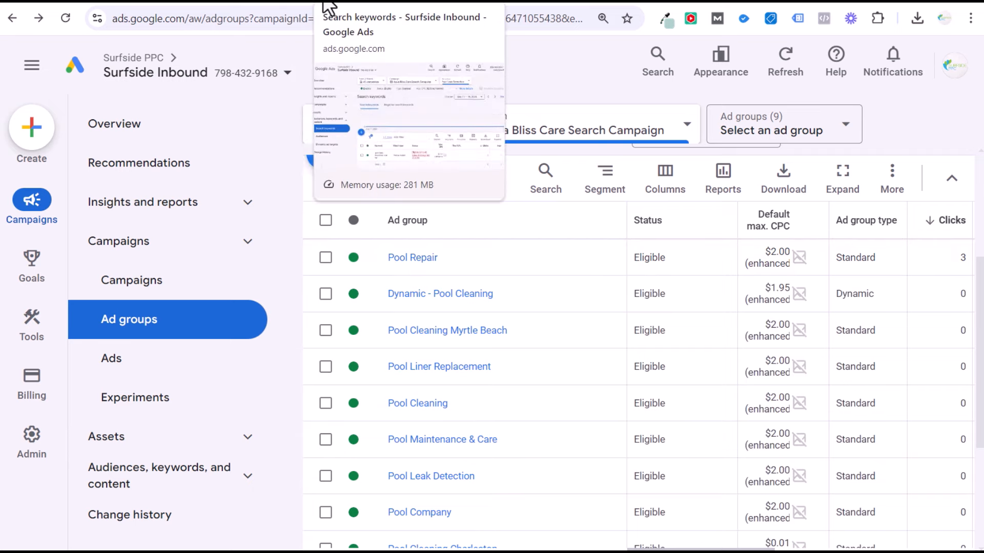
pyautogui.click(323, 6)
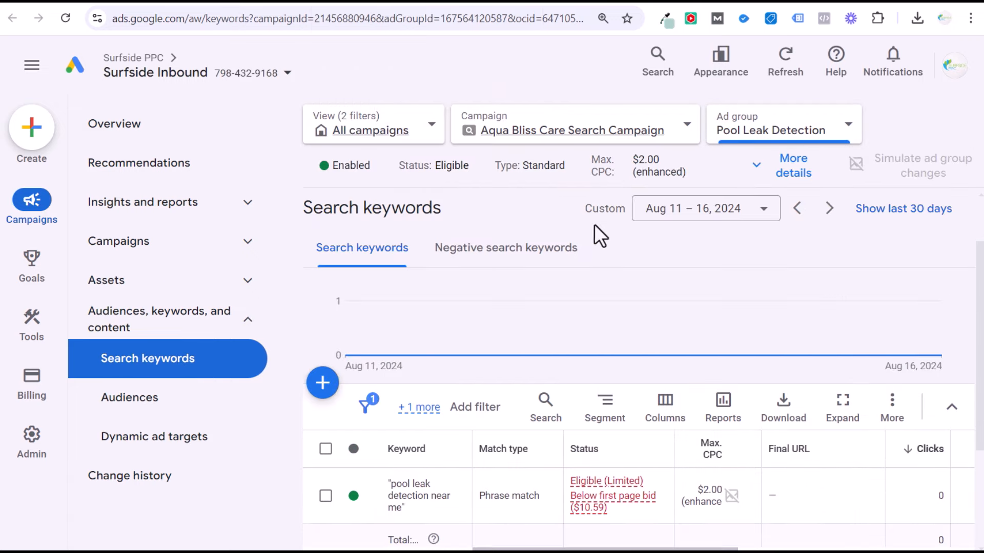
pyautogui.scroll(-1, 600, 228)
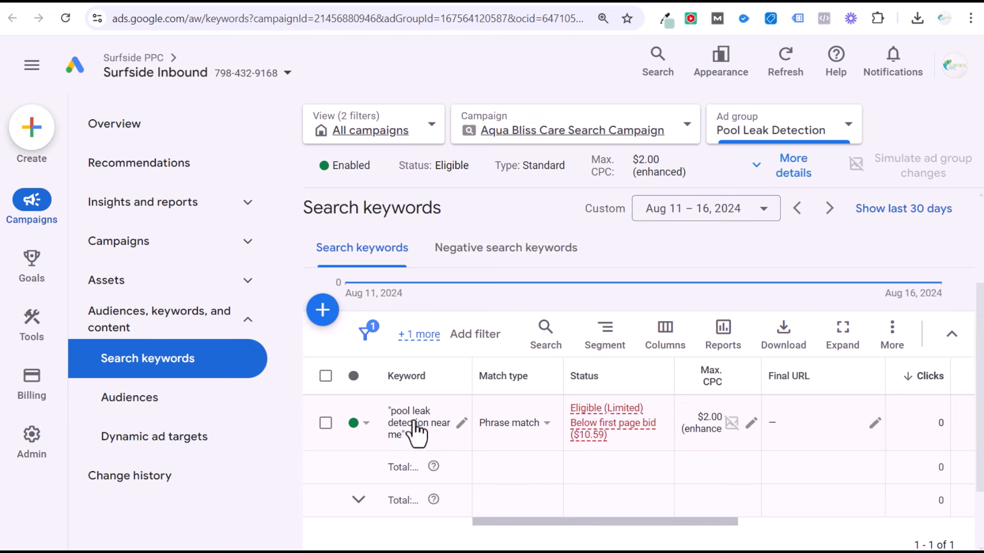
pyautogui.click(358, 5)
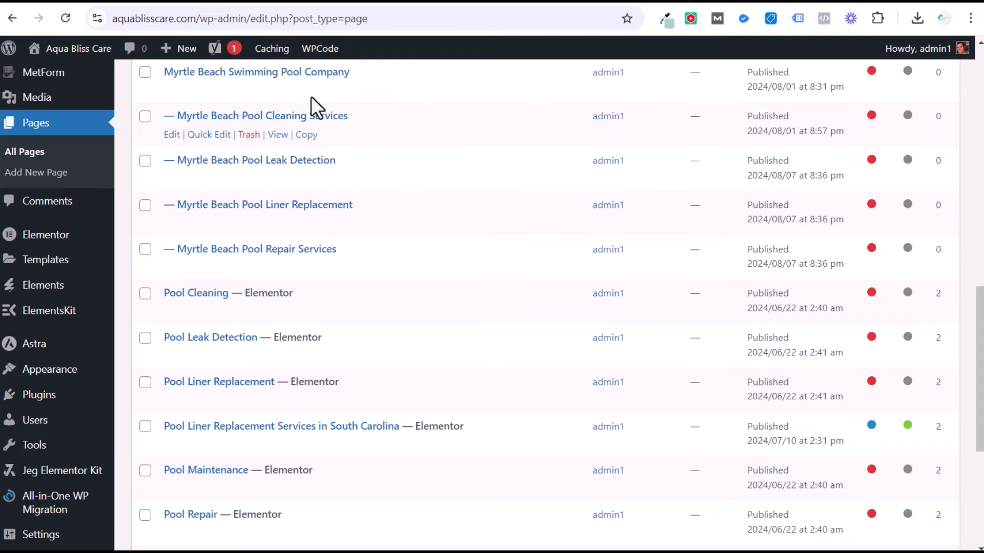
# - Review the Aqua Bliss Care Search Campaign's ad groups in Google Ads together with the search keywords of the Pool Repair ad group
pyautogui.click(285, 7)
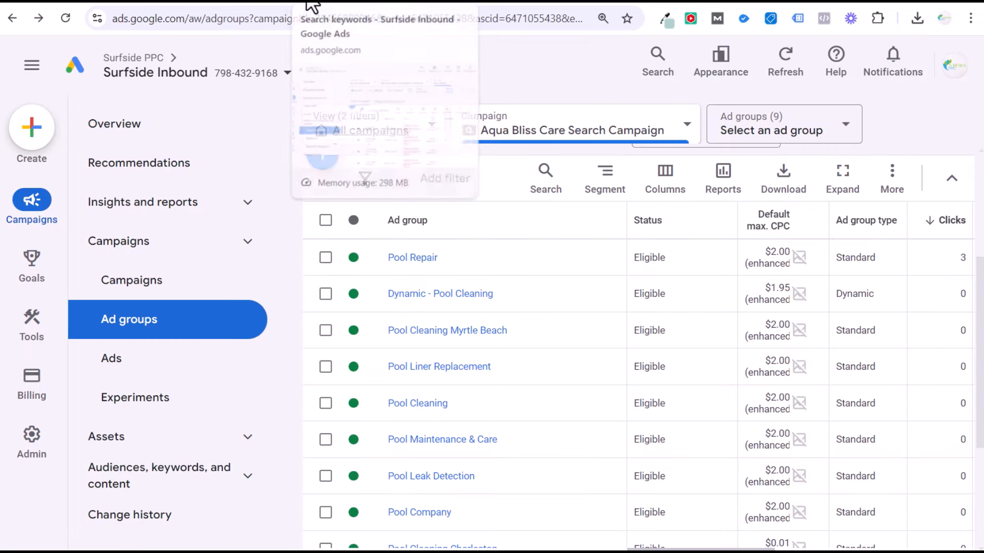
pyautogui.click(308, 4)
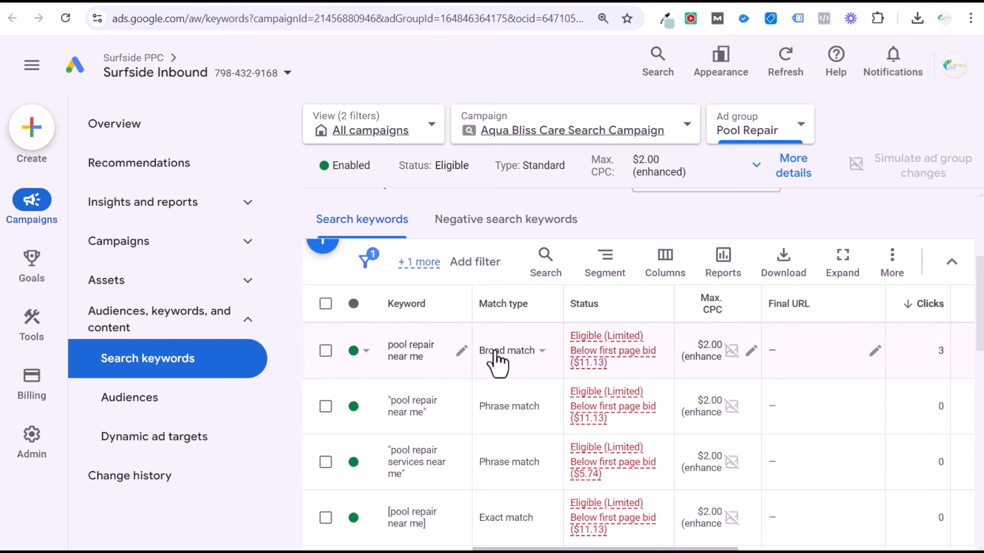
pyautogui.click(795, 139)
pyautogui.click(600, 100)
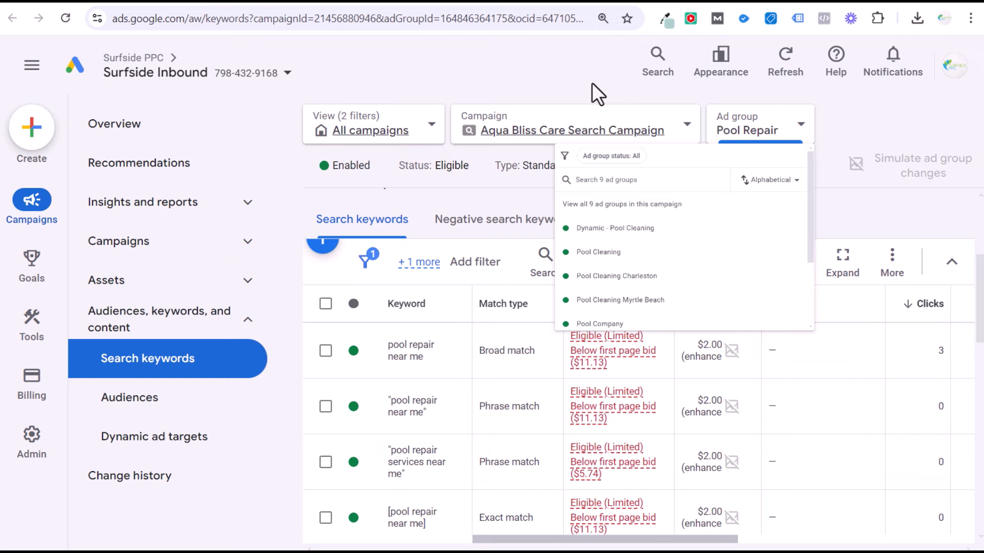
pyautogui.click(286, 5)
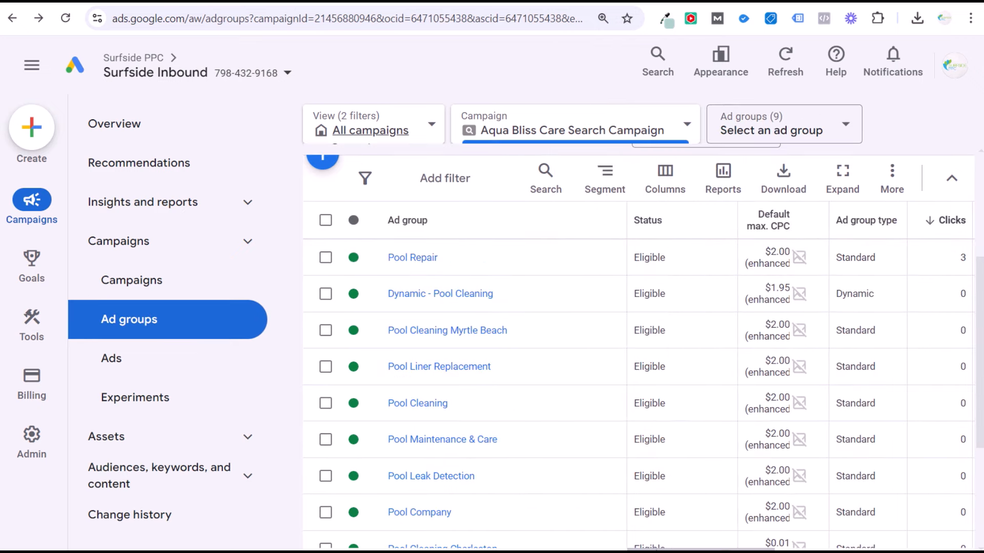
pyautogui.click(309, 5)
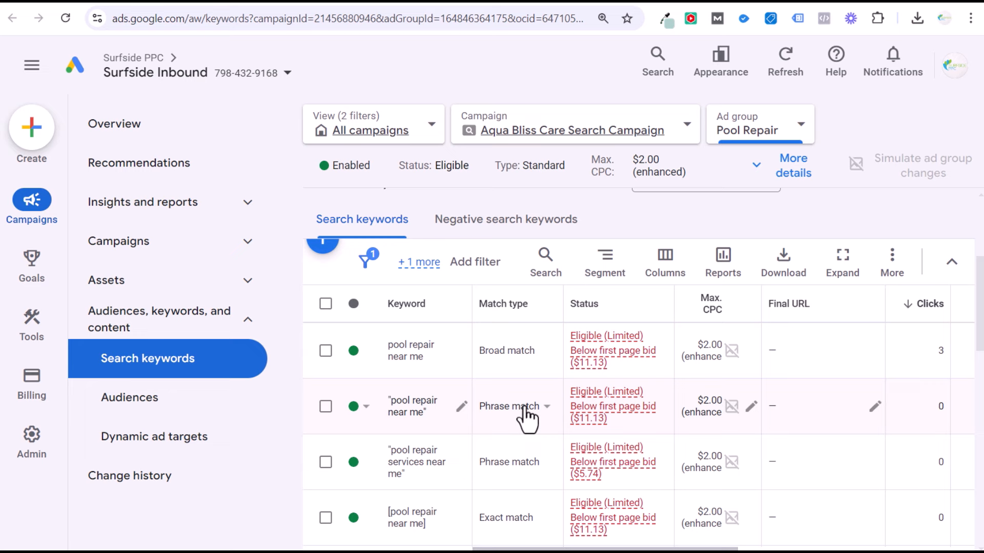
# - Compare the broad, phrase and exact match versions of "pool repair near me" in the Pool Repair ad group
pyautogui.click(325, 351)
pyautogui.click(326, 407)
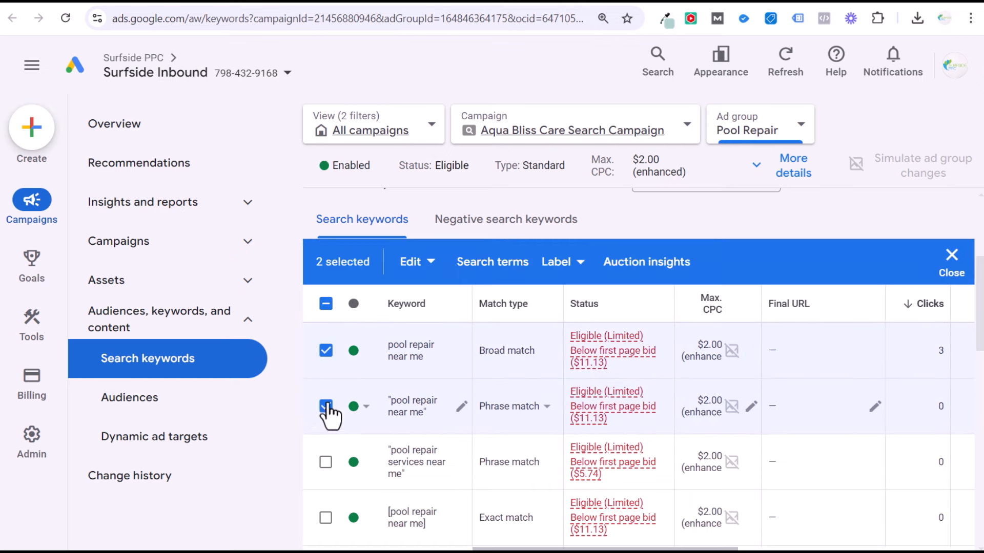
pyautogui.click(326, 406)
pyautogui.click(325, 351)
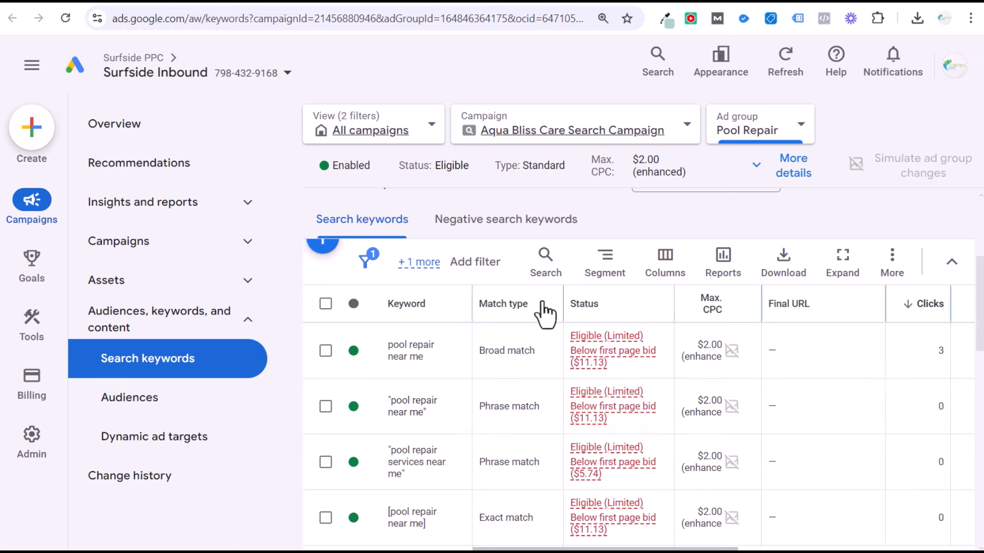
pyautogui.click(326, 517)
pyautogui.click(326, 517)
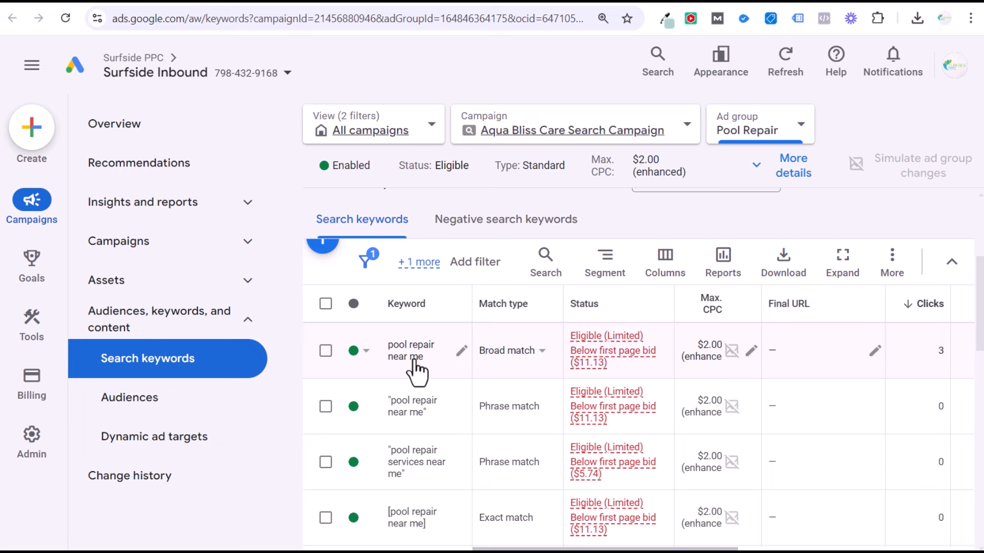
# - Add the suggested keywords "pool leak detection services near me", "swimming pool leak detection near me" and "pool leak detection company near me" to the Pool Leak Detection entry list
pyautogui.click(336, 2)
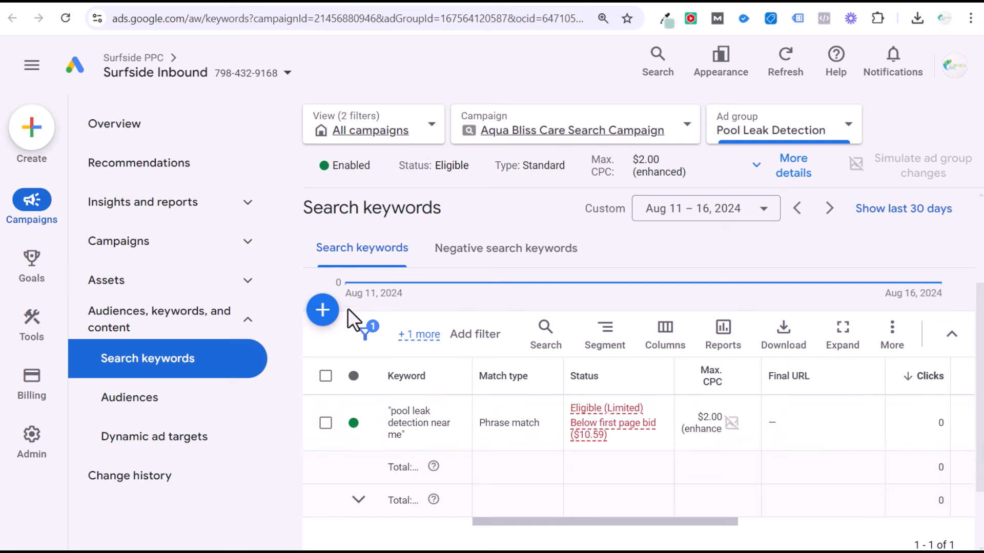
pyautogui.click(326, 316)
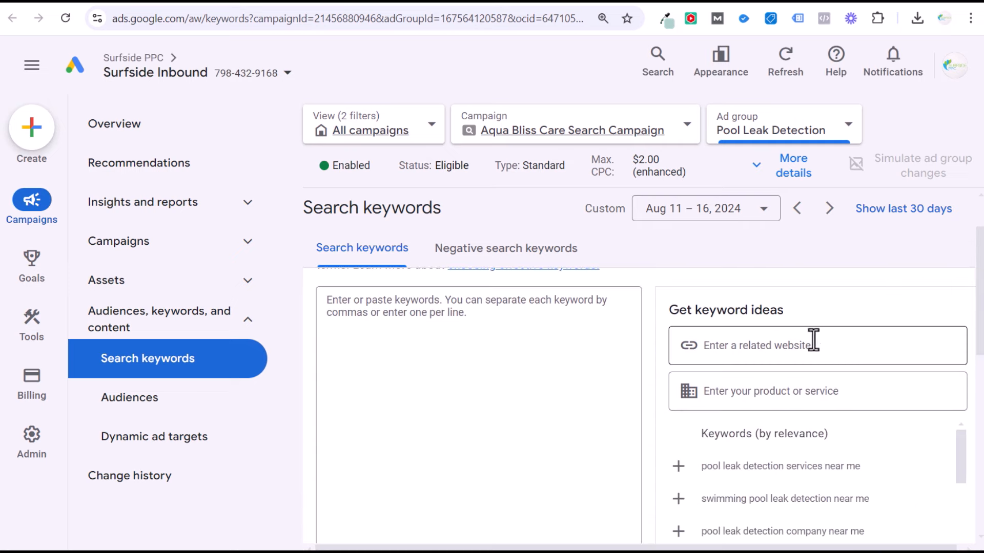
pyautogui.scroll(-1, 820, 328)
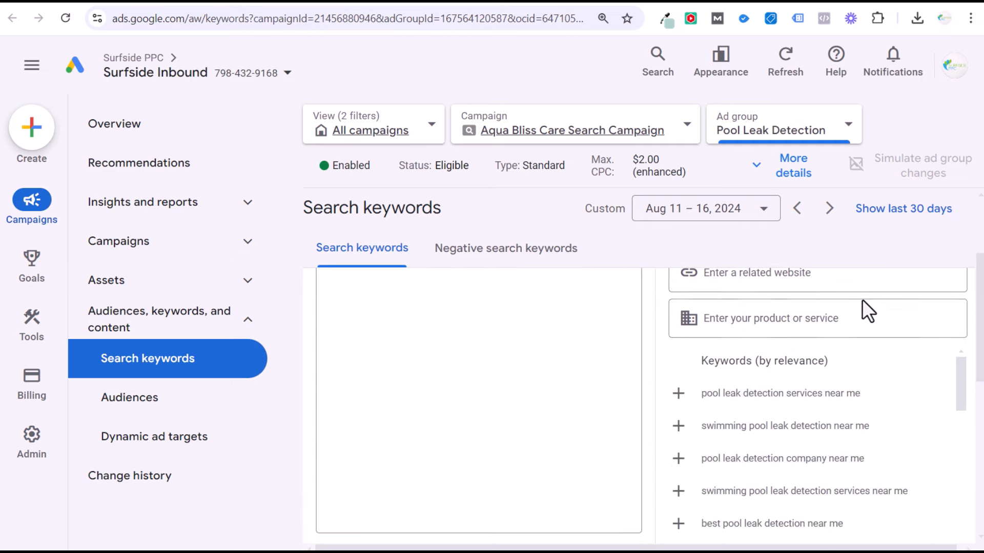
pyautogui.click(678, 394)
pyautogui.click(678, 393)
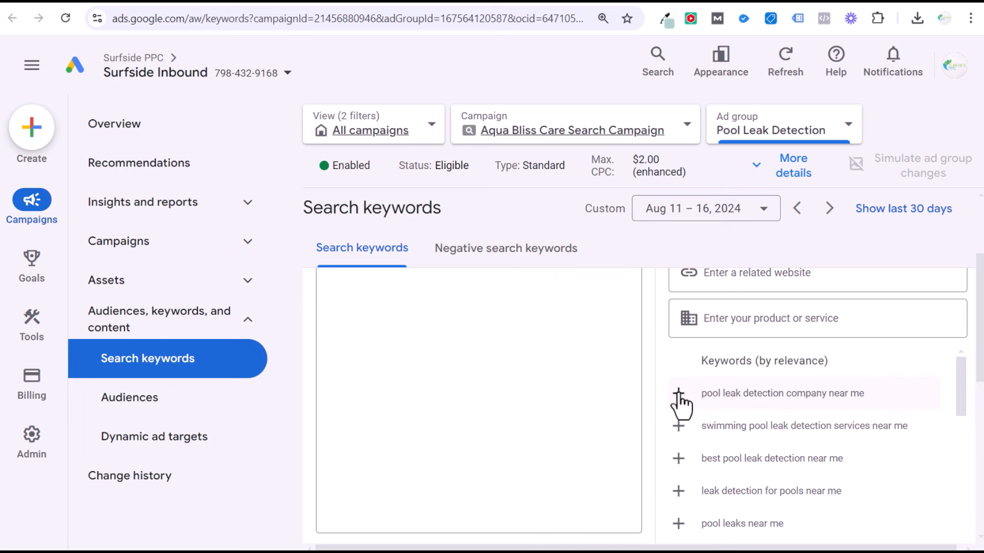
pyautogui.click(678, 394)
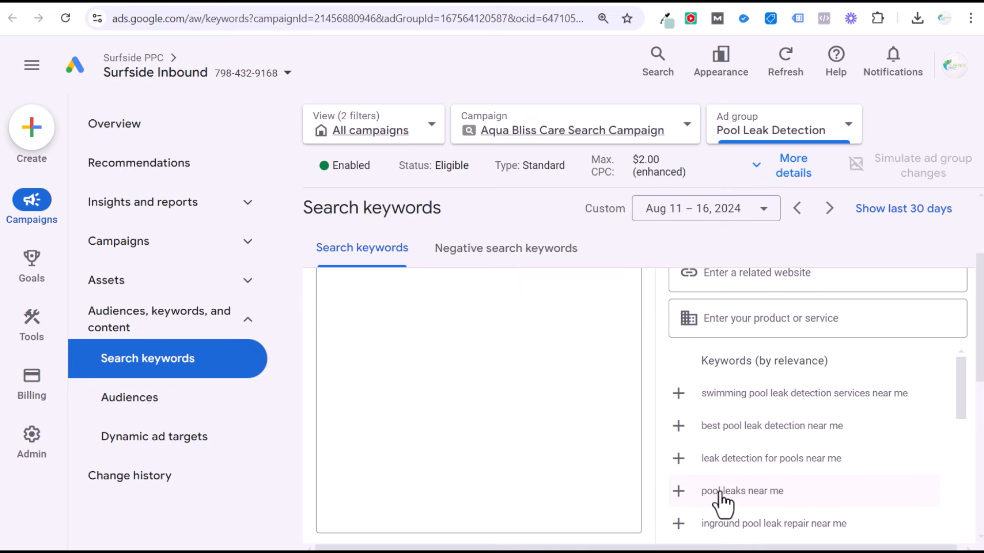
# - Review the remaining keyword ideas for the Pool Leak Detection ad group, and discard the unsaved keyword additions
pyautogui.scroll(-1, 894, 463)
pyautogui.scroll(-1, 885, 442)
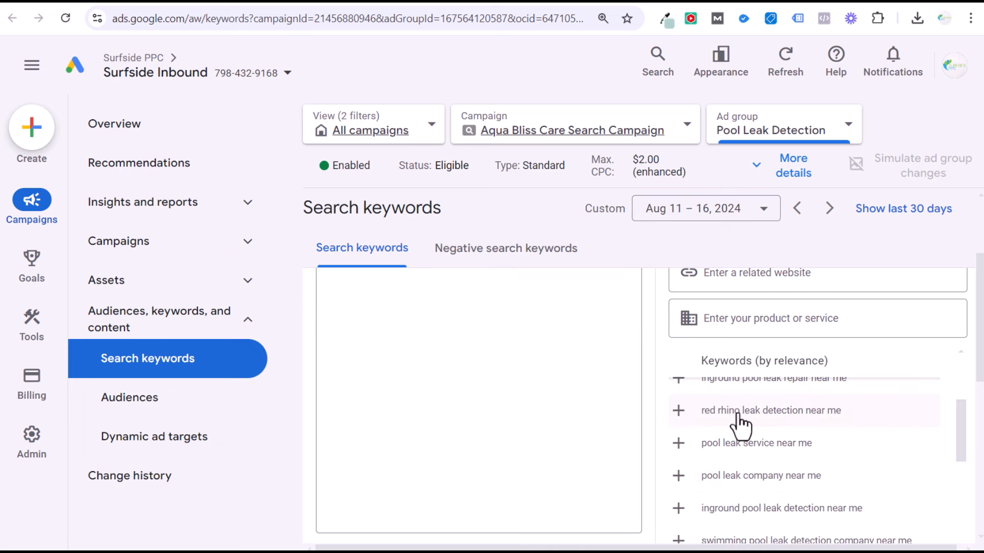
pyautogui.scroll(1, 884, 423)
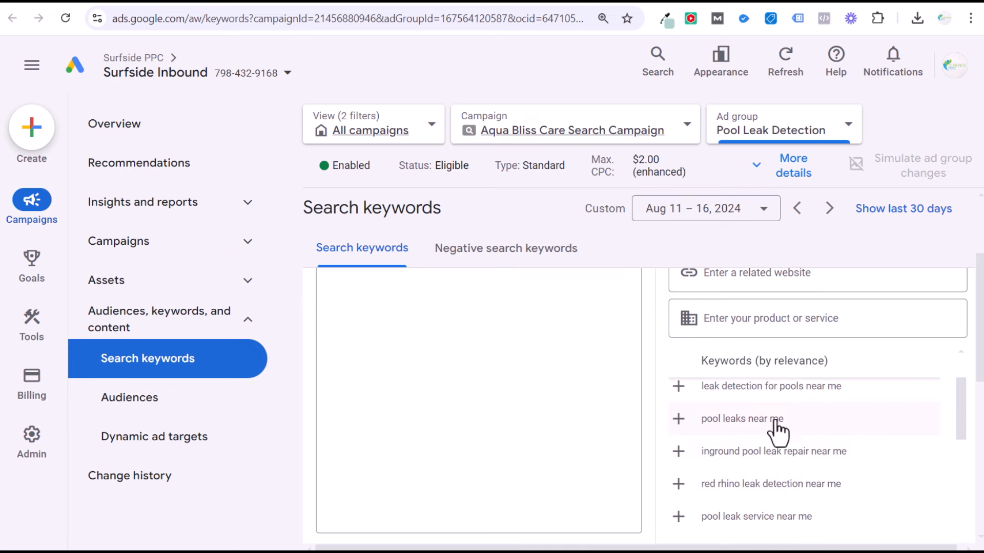
pyautogui.scroll(1, 810, 425)
pyautogui.scroll(-3, 608, 451)
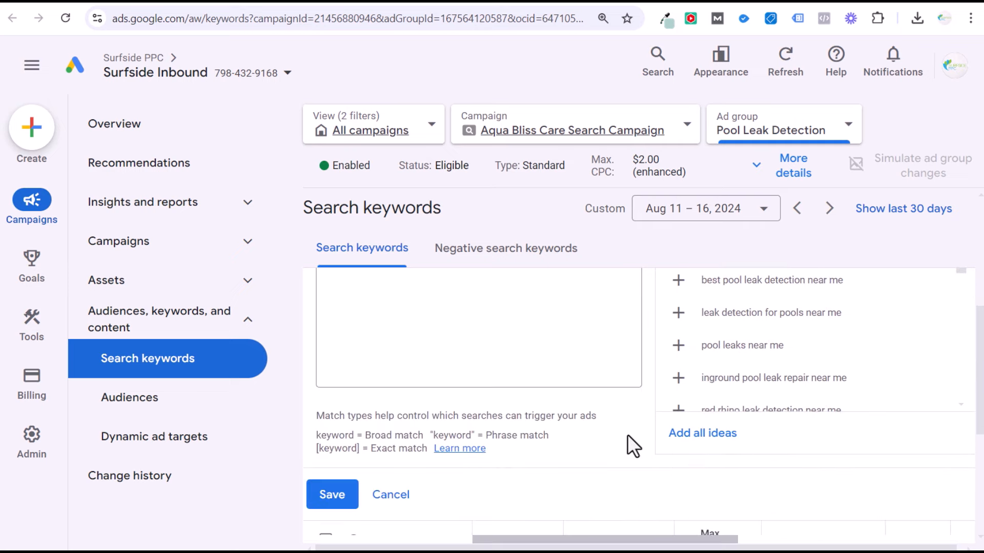
pyautogui.click(393, 497)
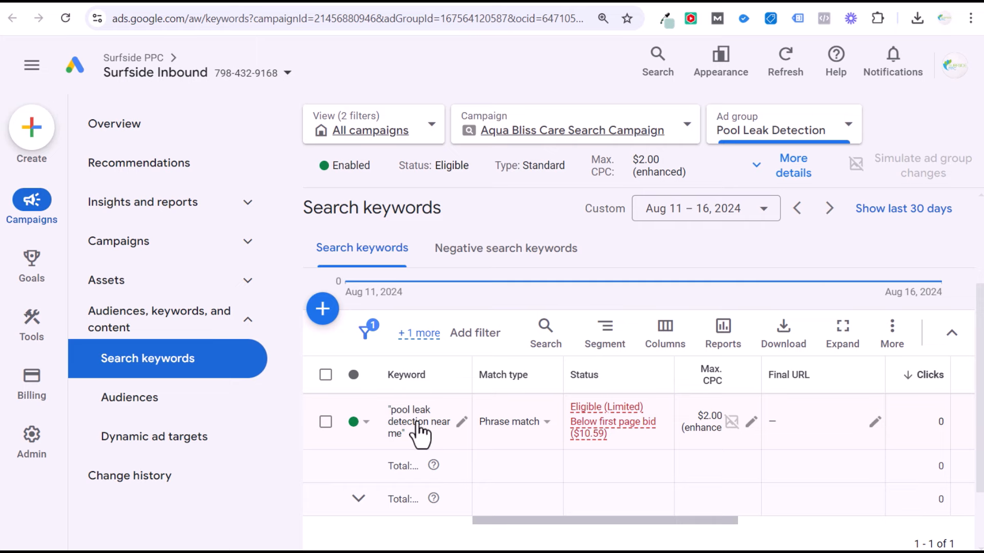
# - Reopen the keyword entry form for Pool Leak Detection, examine the suggested keyword ideas and close it without saving
pyautogui.click(326, 314)
pyautogui.scroll(-1, 353, 302)
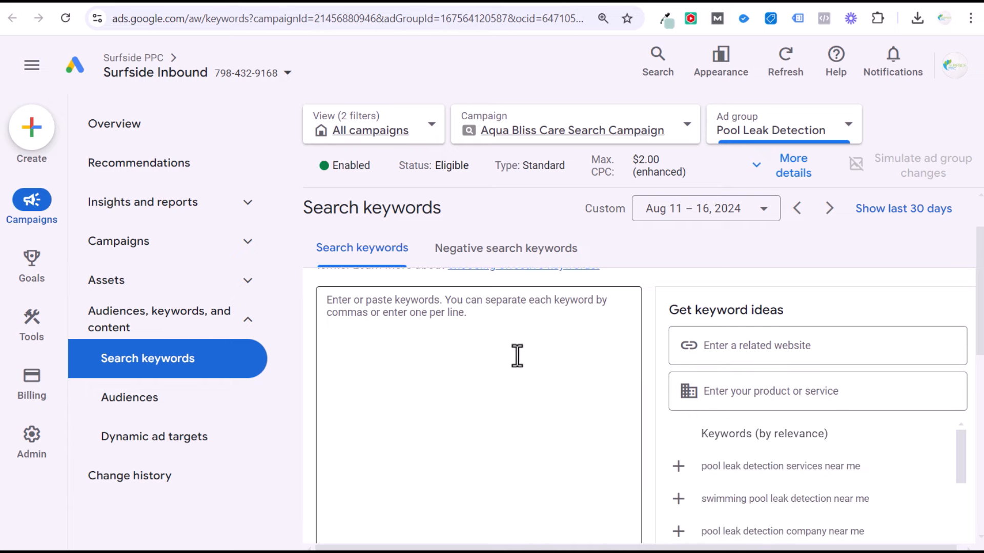
pyautogui.scroll(-2, 666, 420)
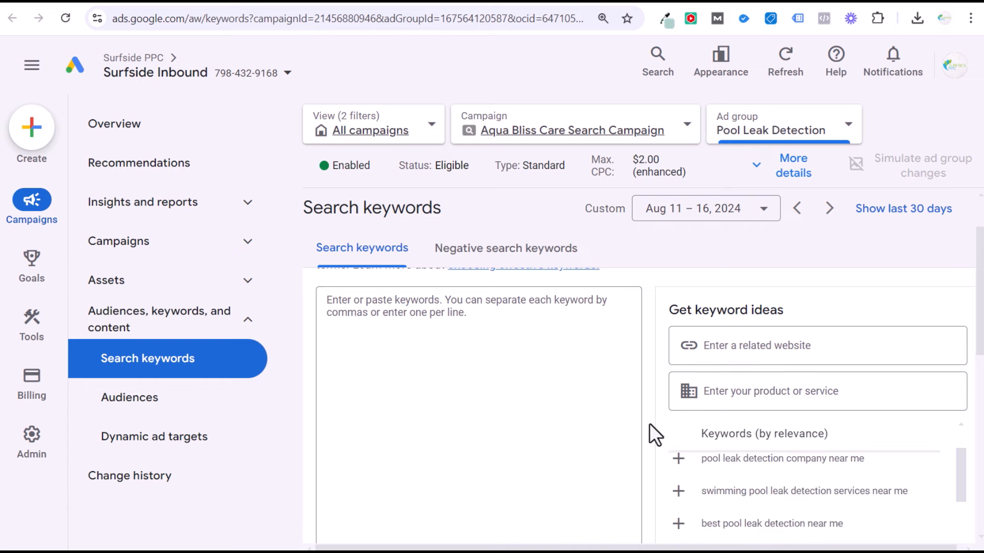
pyautogui.scroll(1, 656, 410)
pyautogui.scroll(-4, 656, 404)
pyautogui.click(389, 494)
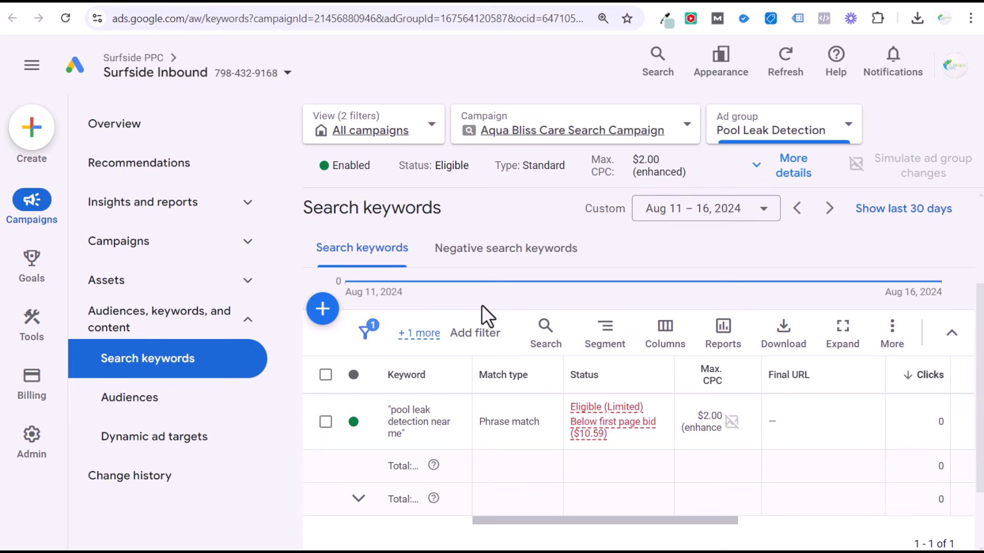
# - Open the form for adding keywords to the Pool Leak Detection ad group and enter the keyword "pool leak detection"
pyautogui.click(322, 316)
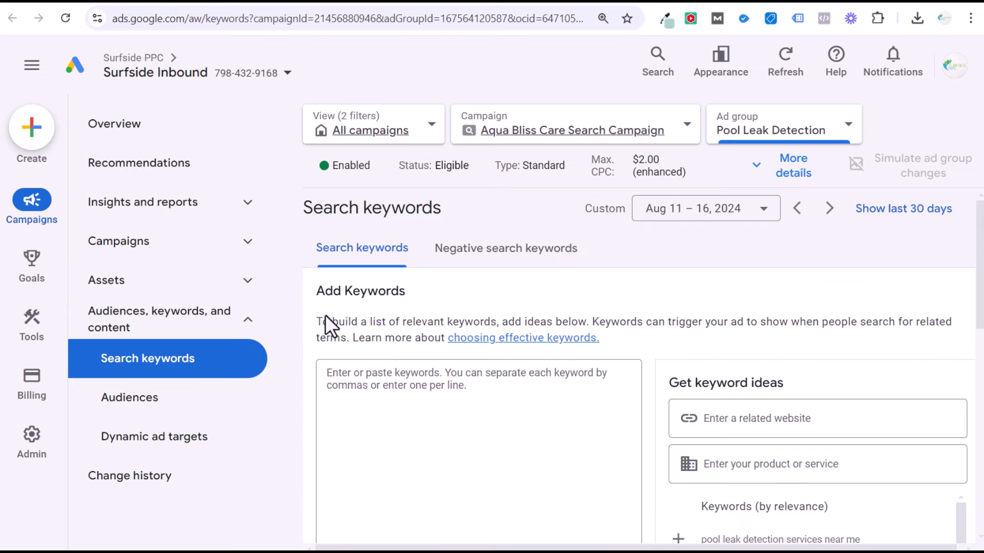
pyautogui.scroll(-3, 705, 307)
pyautogui.scroll(1, 661, 379)
pyautogui.scroll(1, 661, 379)
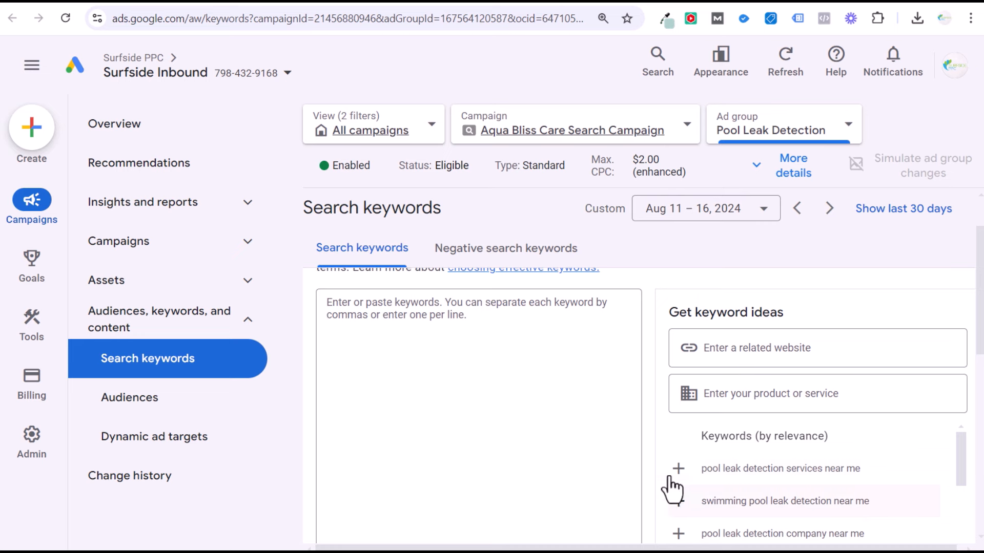
pyautogui.click(523, 332)
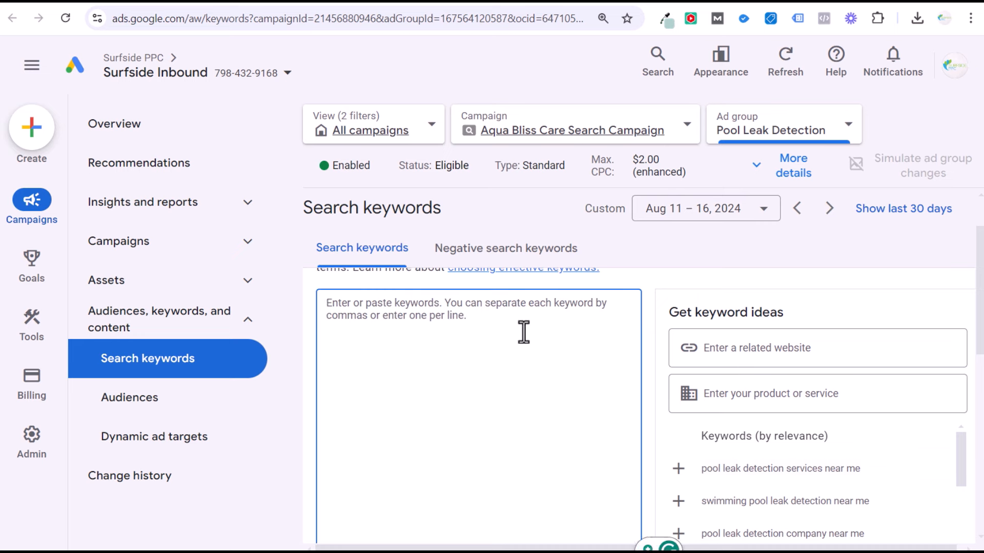
pyautogui.write('pool le')
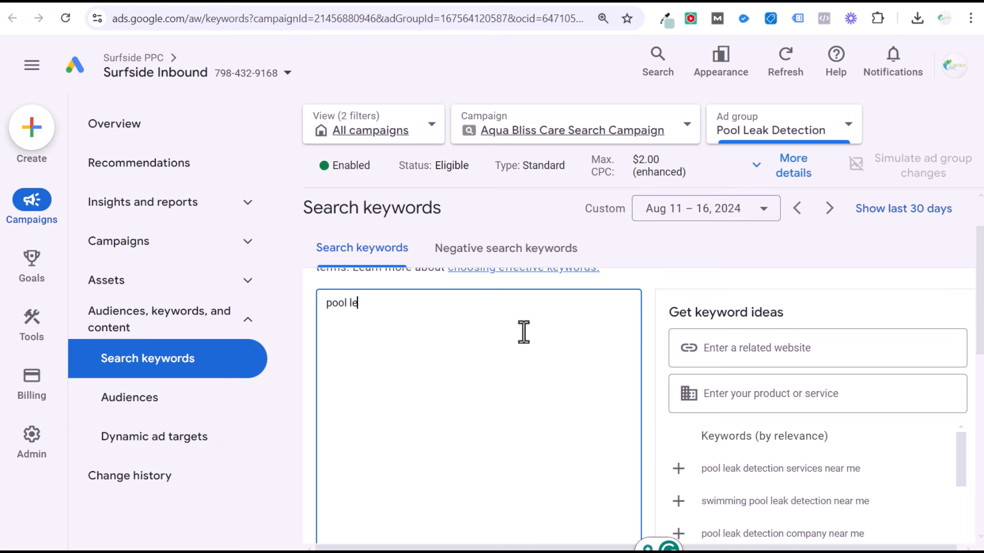
pyautogui.write('ak detection')
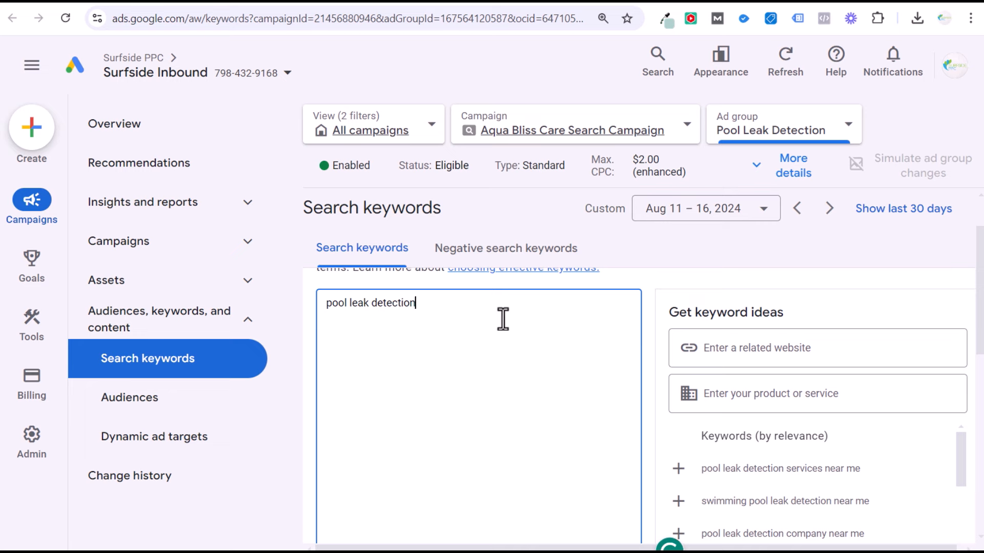
# - Try extending the keyword with "kit" and "supplies", clear the entry, and re-enter "pool leak detection"
pyautogui.write(' kit')
pyautogui.press('BackSpace')
pyautogui.press('BackSpace')
pyautogui.press('BackSpace')
pyautogui.write('supplies')
pyautogui.press('BackSpace')
pyautogui.press('BackSpace')
pyautogui.press('BackSpace')
pyautogui.press('BackSpace')
pyautogui.press('BackSpace')
pyautogui.press('BackSpace')
pyautogui.press('BackSpace')
pyautogui.press('BackSpace')
pyautogui.press('BackSpace')
pyautogui.press('BackSpace')
pyautogui.press('BackSpace')
pyautogui.press('BackSpace')
pyautogui.press('BackSpace')
pyautogui.press('BackSpace')
pyautogui.press('BackSpace')
pyautogui.press('BackSpace')
pyautogui.press('BackSpace')
pyautogui.press('BackSpace')
pyautogui.press('BackSpace')
pyautogui.press('BackSpace')
pyautogui.press('BackSpace')
pyautogui.press('BackSpace')
pyautogui.press('BackSpace')
pyautogui.press('BackSpace')
pyautogui.press('BackSpace')
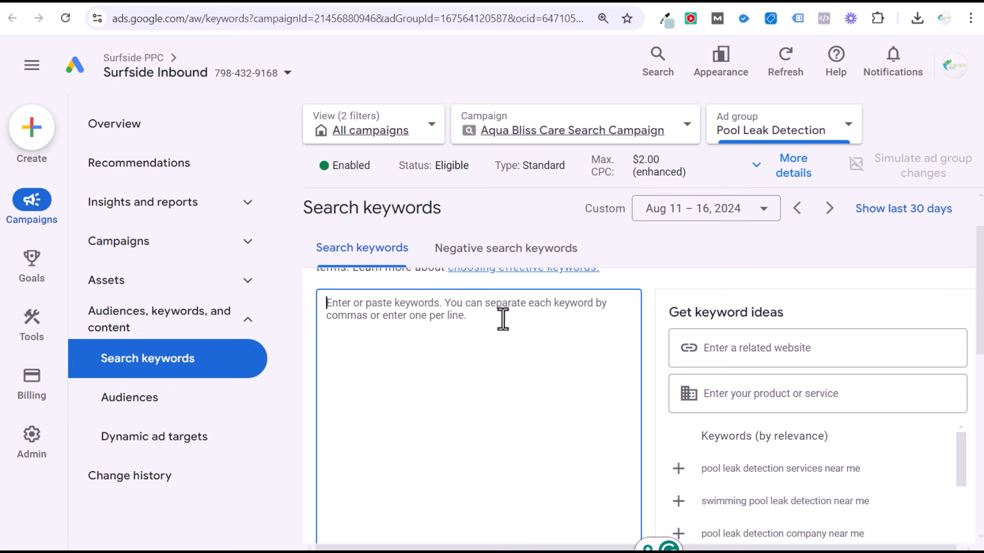
pyautogui.write('pool leak de')
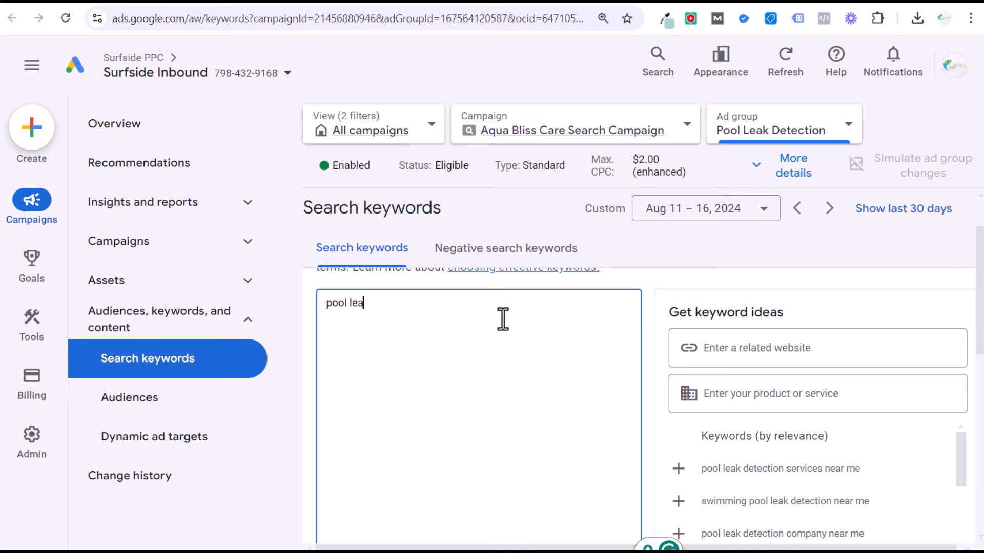
pyautogui.write('tection')
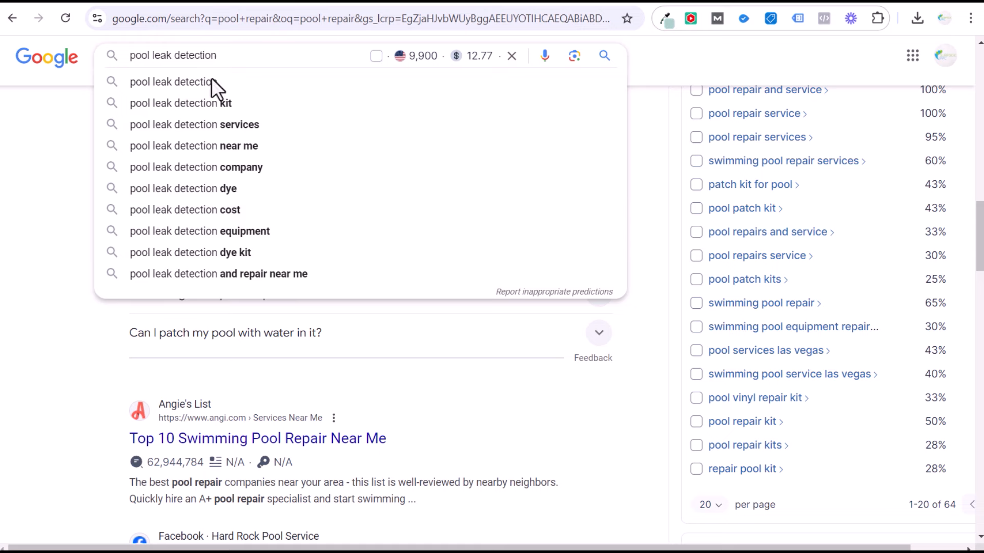
# - Search Google for "pool leak detection" and examine the sponsored ads, local places, related questions and Keyword Surfer ideas
pyautogui.press('Return')
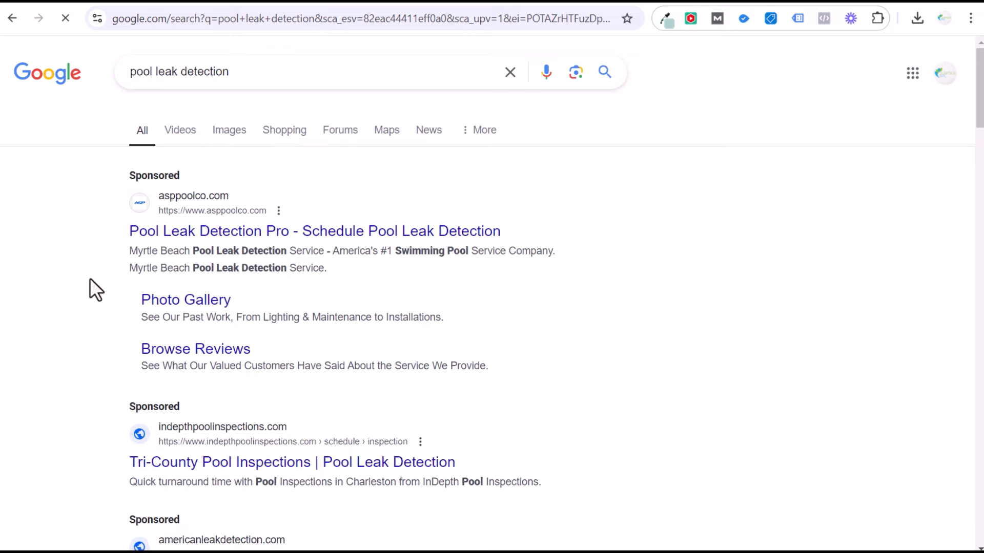
pyautogui.scroll(-5, 95, 318)
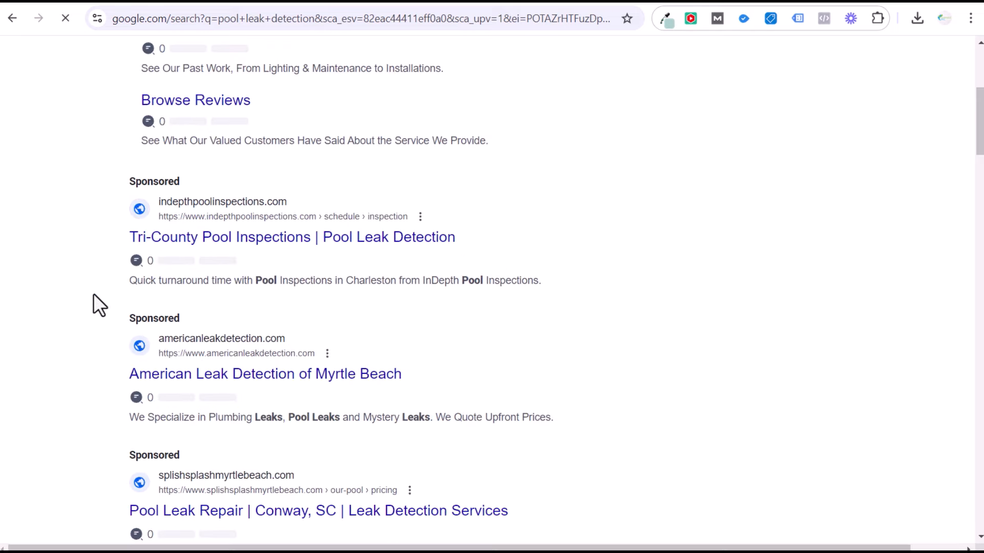
pyautogui.scroll(-12, 103, 282)
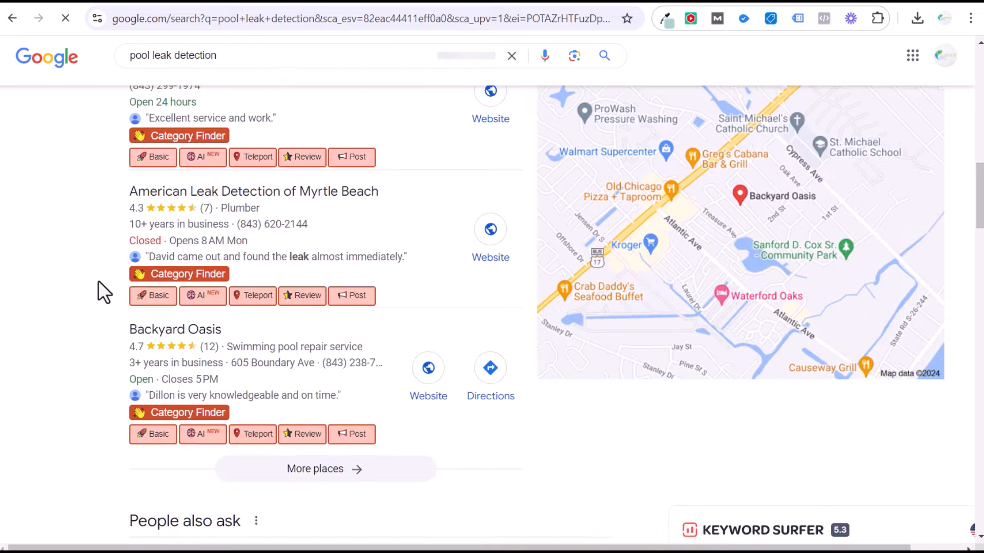
pyautogui.scroll(-4, 96, 274)
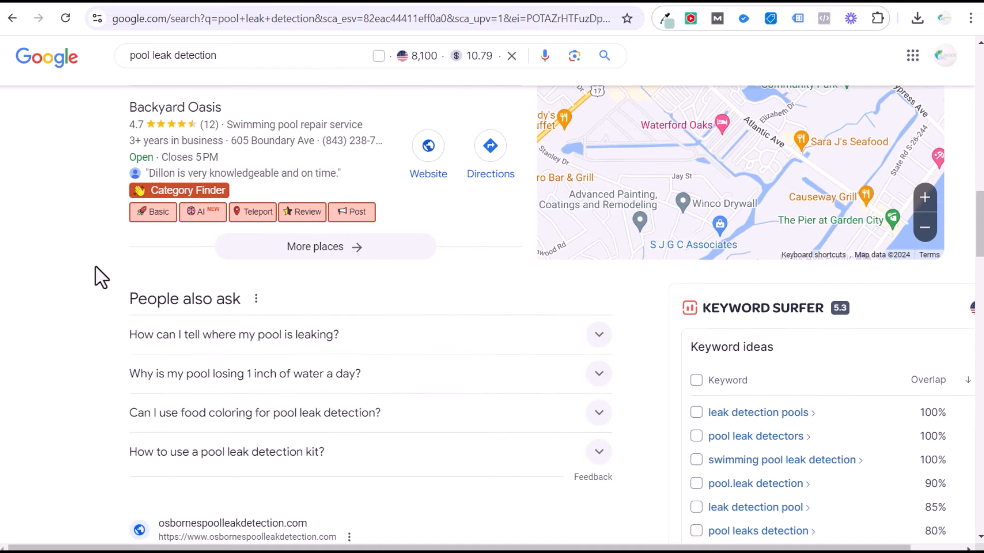
pyautogui.scroll(-1, 95, 263)
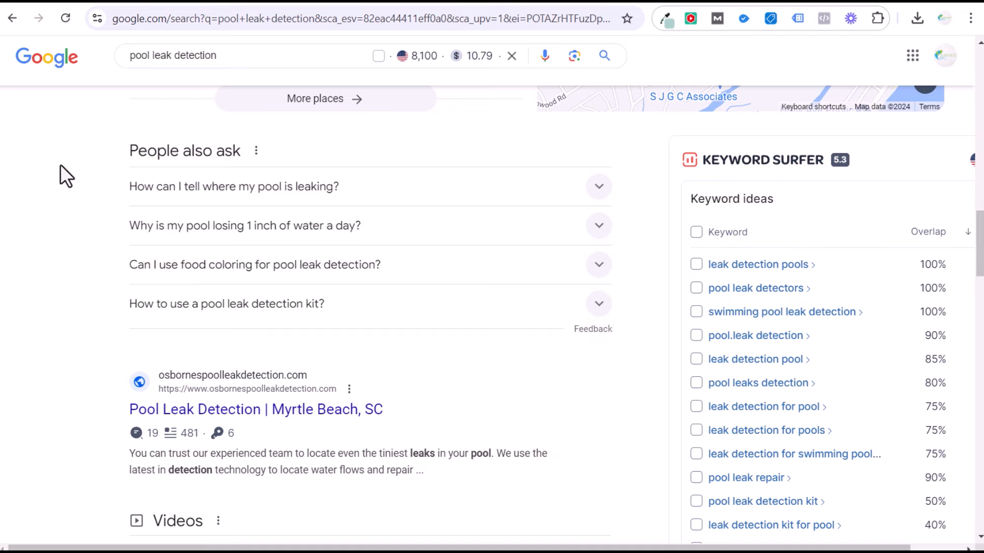
pyautogui.scroll(15, 64, 172)
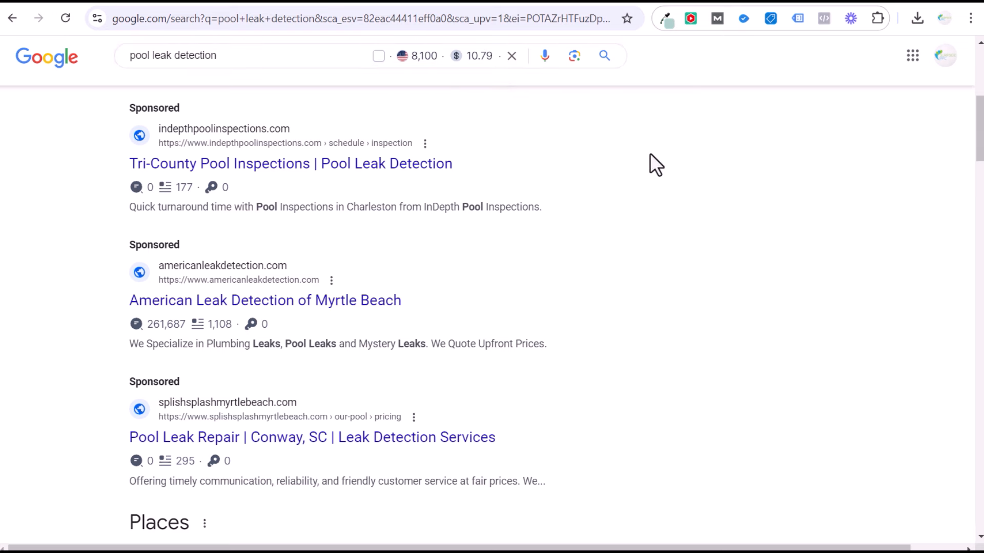
pyautogui.click(297, 60)
pyautogui.click(41, 152)
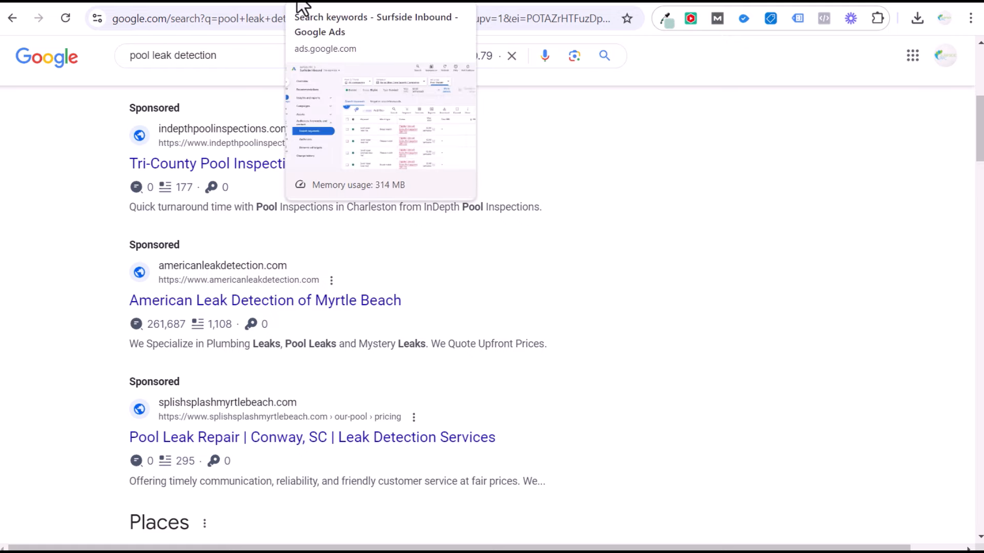
# - Switch to Google Ads and review the Aqua Bliss Care Search Campaign's cost and conversion columns for the last 30 days
pyautogui.click(303, 6)
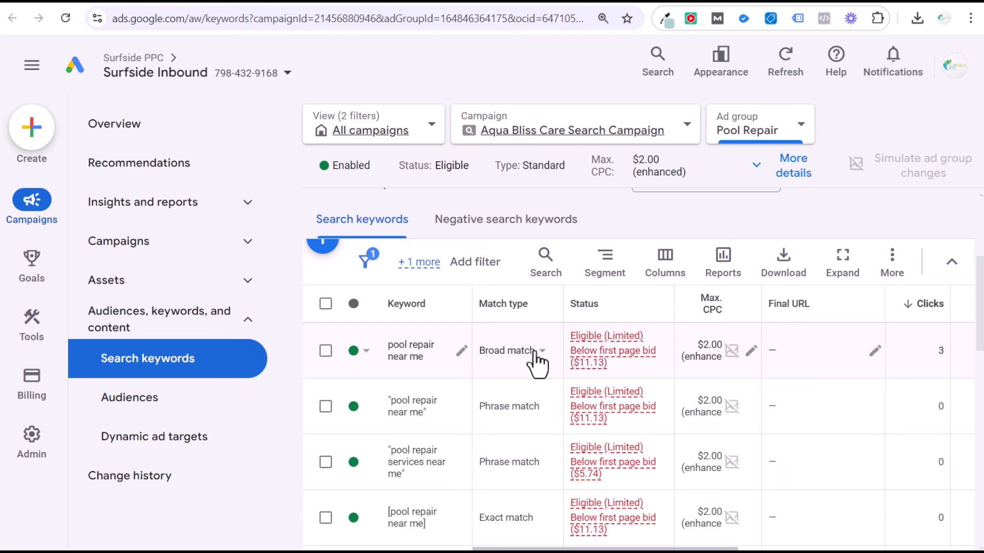
pyautogui.click(153, 245)
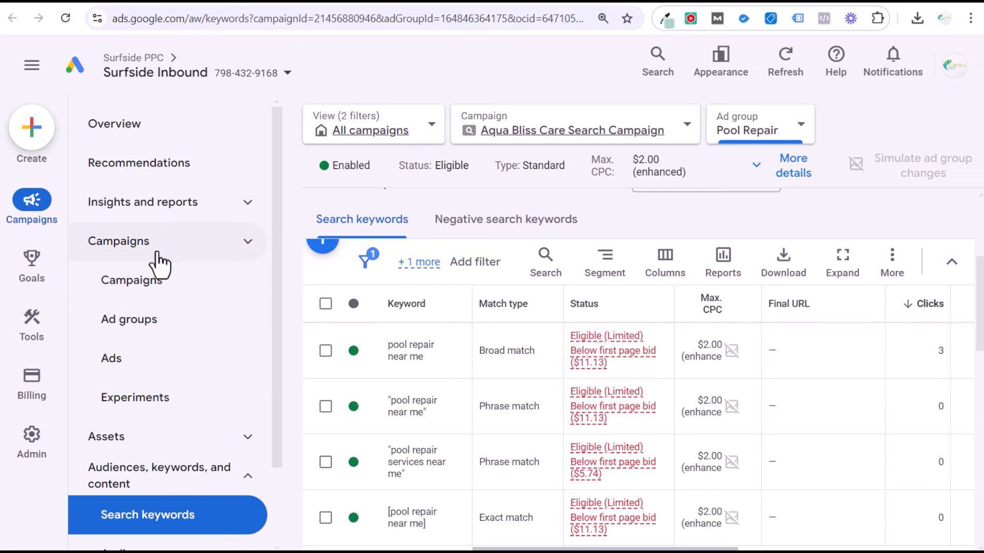
pyautogui.click(160, 281)
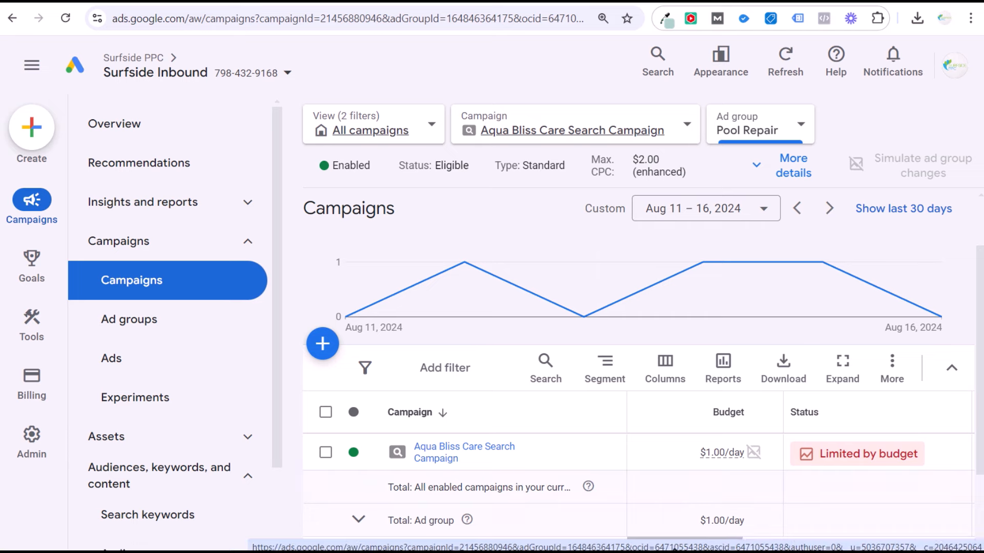
pyautogui.moveTo(689, 542); pyautogui.dragTo(949, 528)
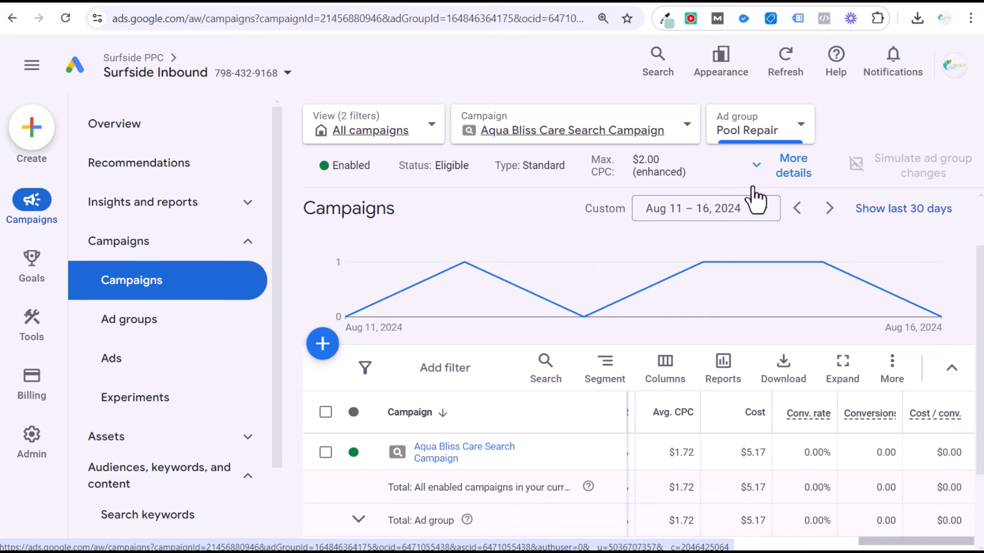
pyautogui.click(765, 209)
pyautogui.click(529, 447)
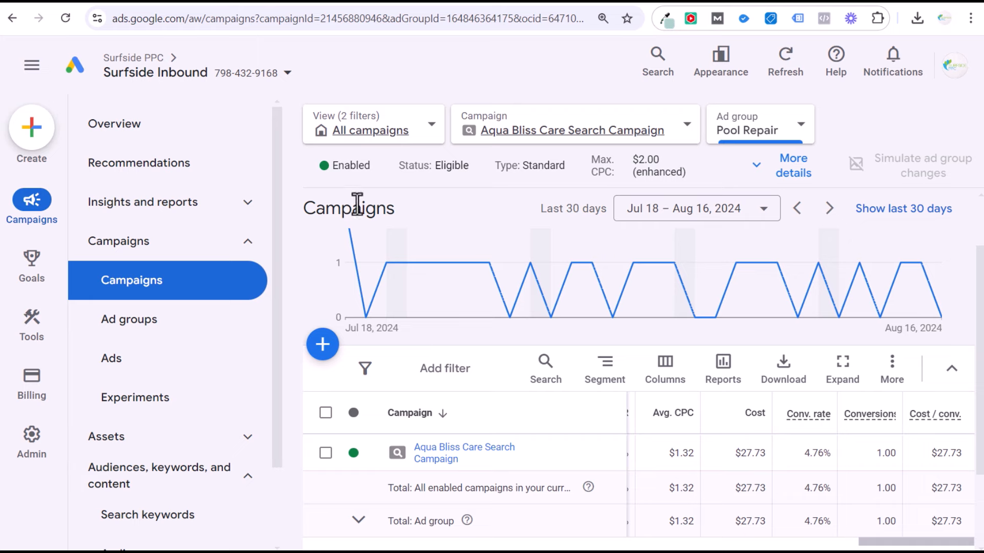
# - Open the search terms report for the Pool Repair ad group, and return to the Google results for "pool leak detection"
pyautogui.click(217, 169)
pyautogui.click(214, 203)
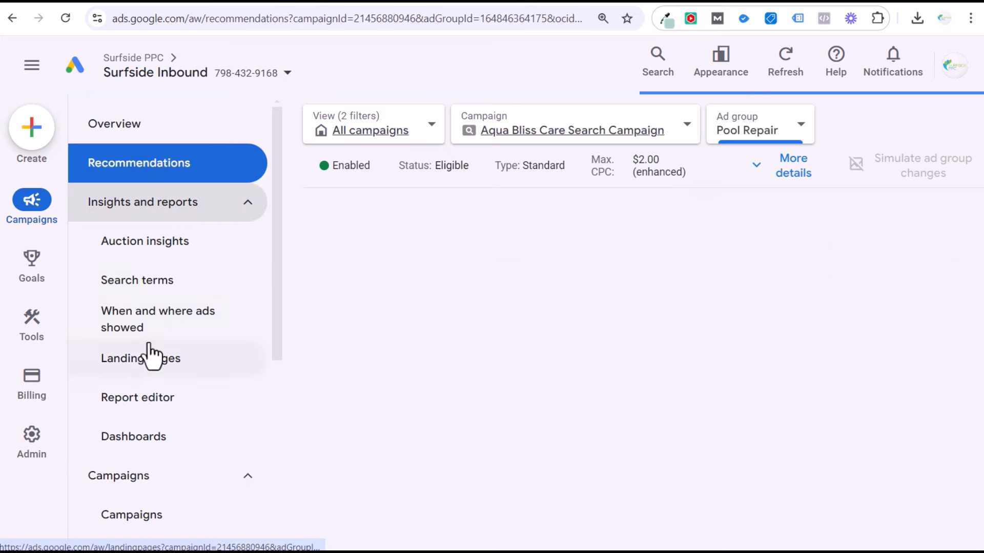
pyautogui.click(165, 299)
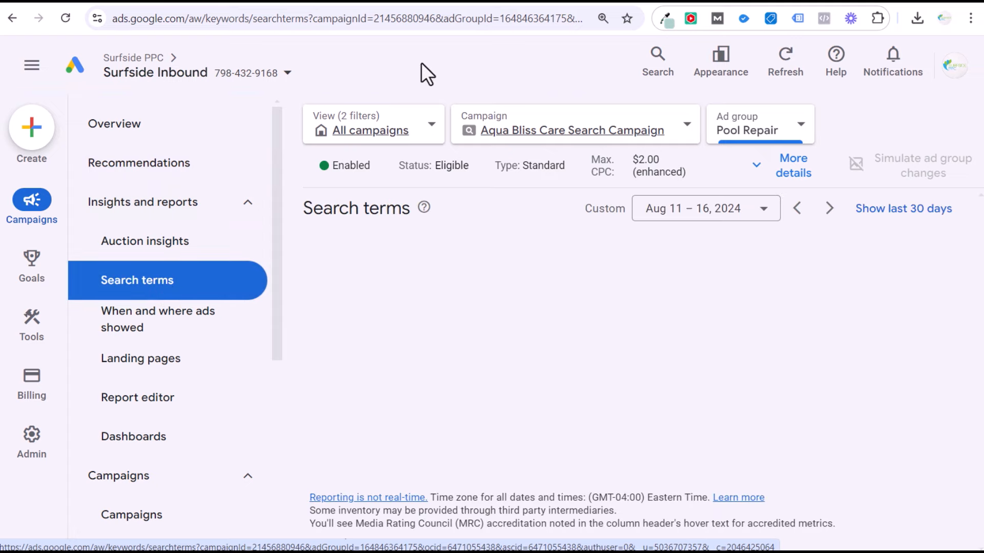
pyautogui.click(103, 1)
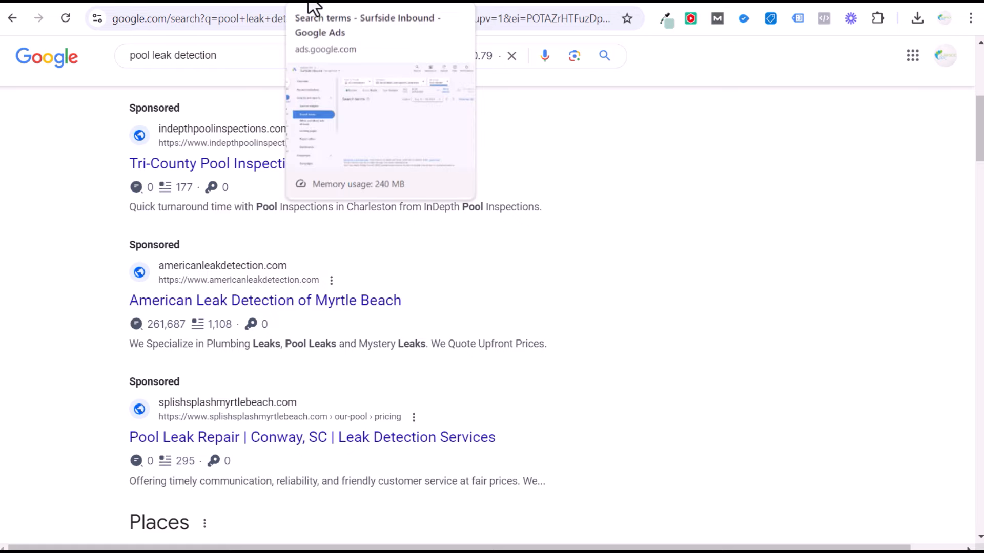
# - Return to the Pool Repair search terms report and remove the keyword filter "pool service company near me"
pyautogui.click(290, 6)
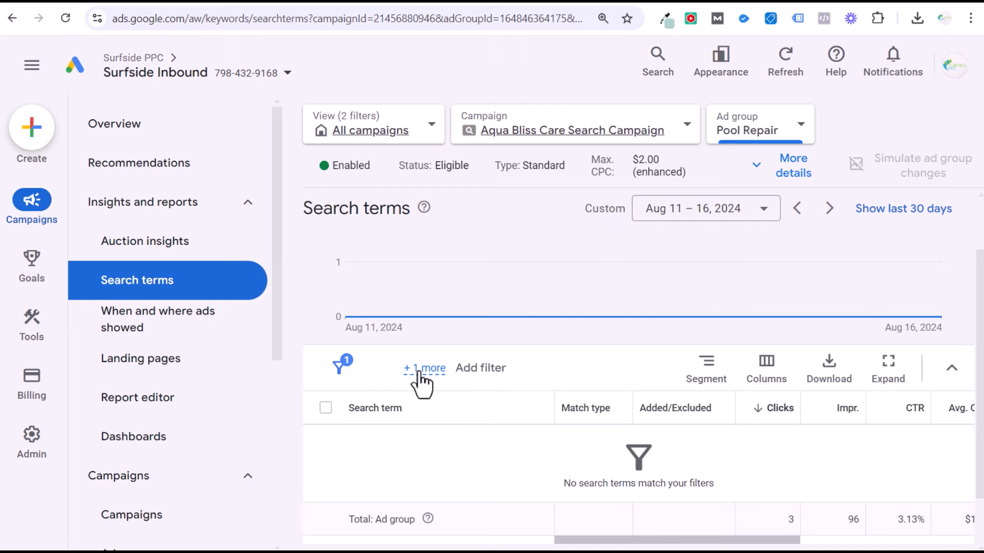
pyautogui.click(415, 368)
pyautogui.click(434, 391)
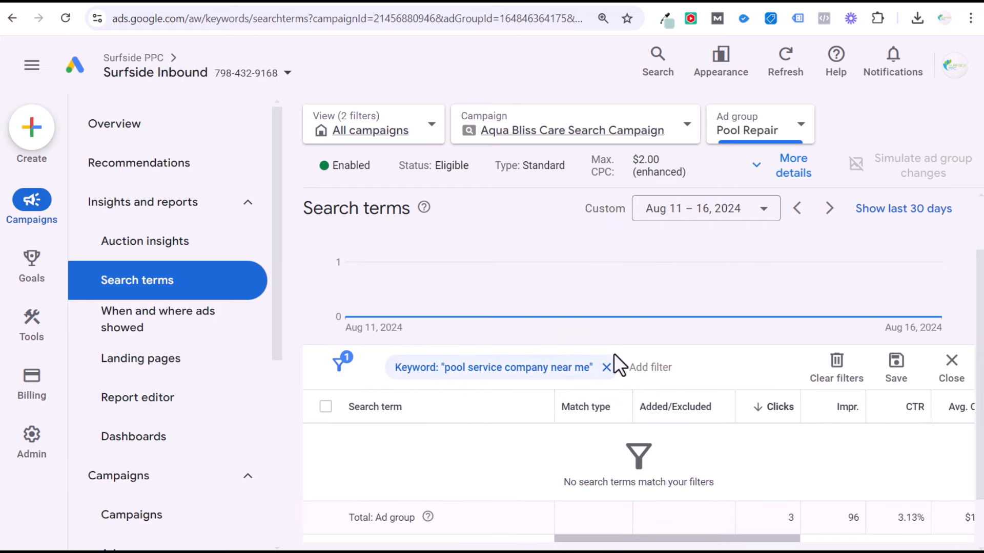
pyautogui.click(607, 370)
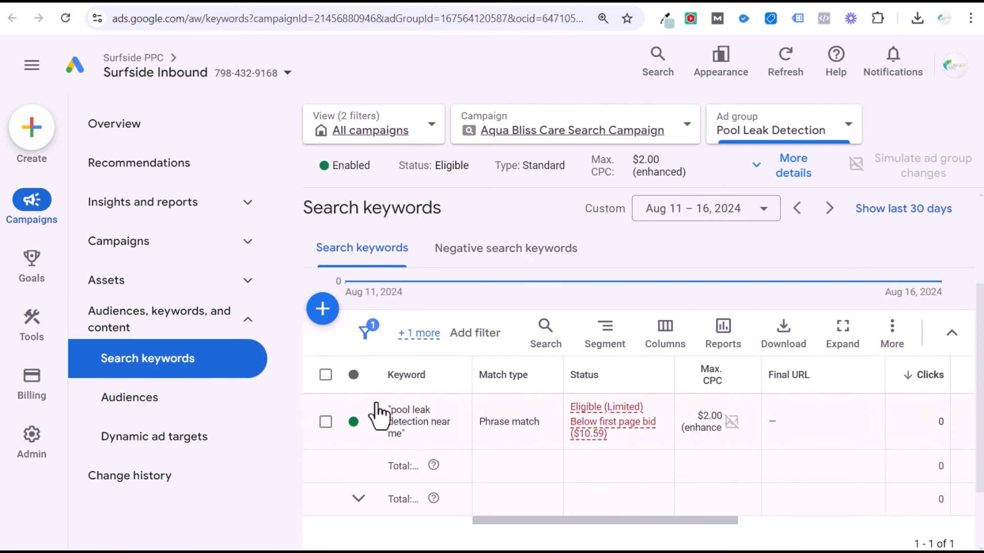
# - Review the status details of the keyword "pool leak detection near me", including its ad diagnosis and Quality Score components
pyautogui.scroll(-2, 404, 418)
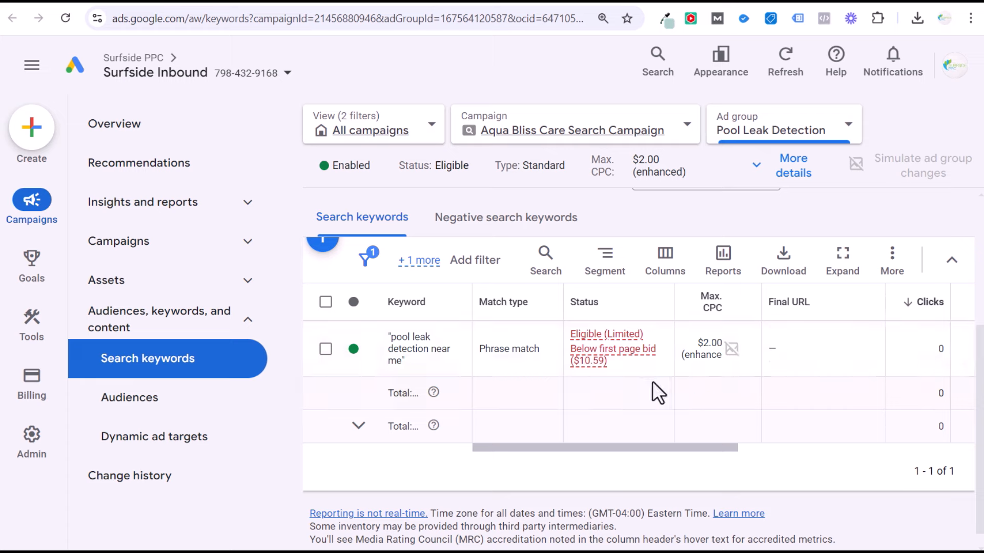
pyautogui.moveTo(628, 359)
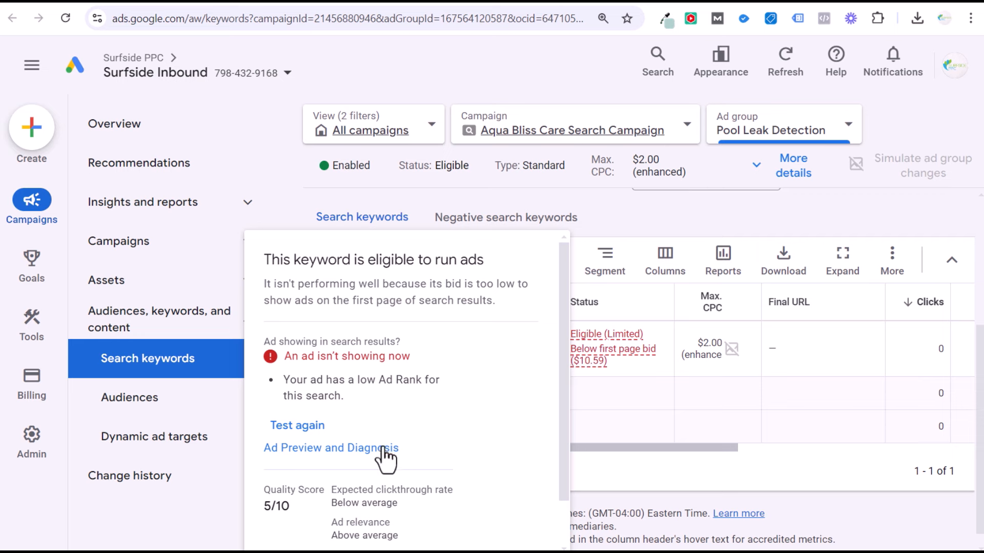
pyautogui.scroll(-1, 405, 457)
pyautogui.moveTo(402, 450); pyautogui.dragTo(332, 433)
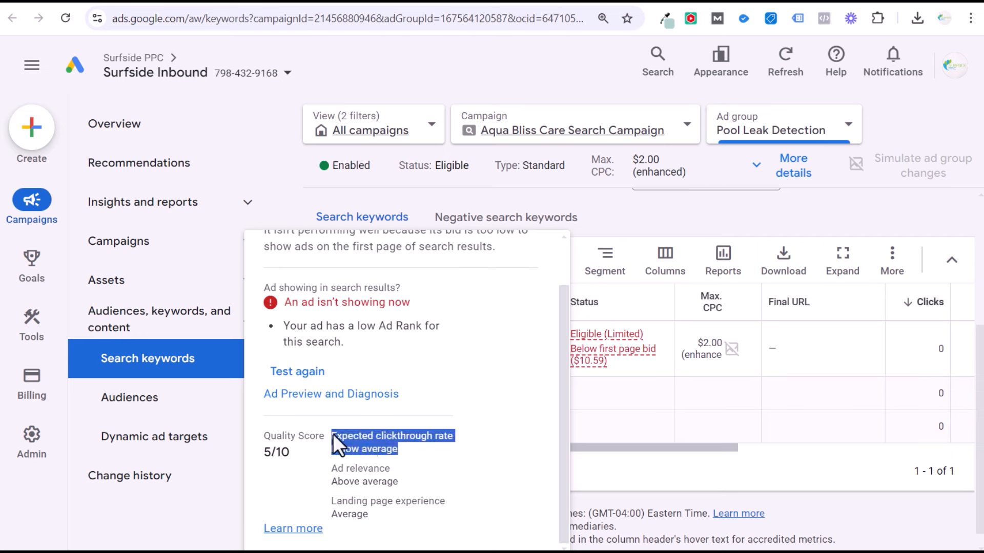
pyautogui.click(341, 438)
pyautogui.moveTo(370, 514); pyautogui.dragTo(312, 507)
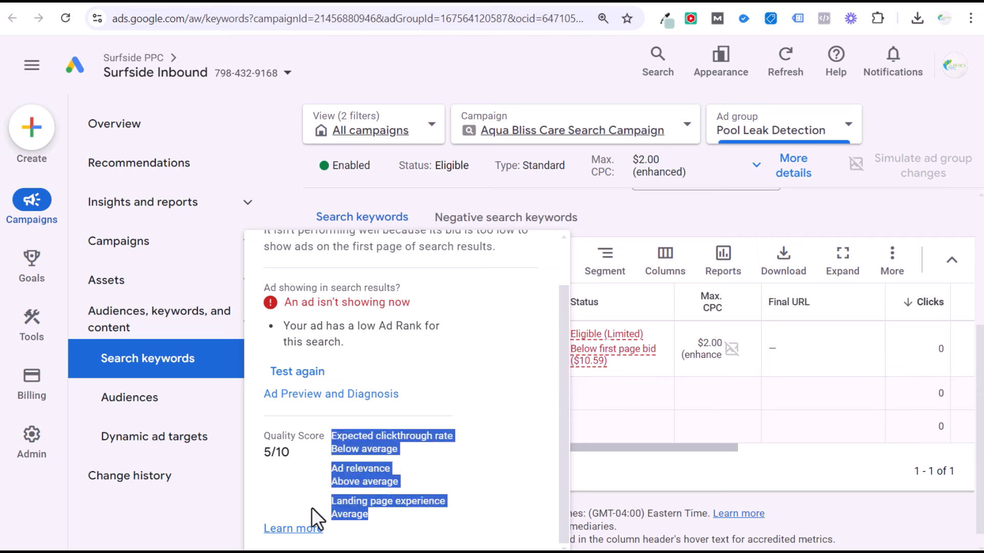
pyautogui.click(349, 504)
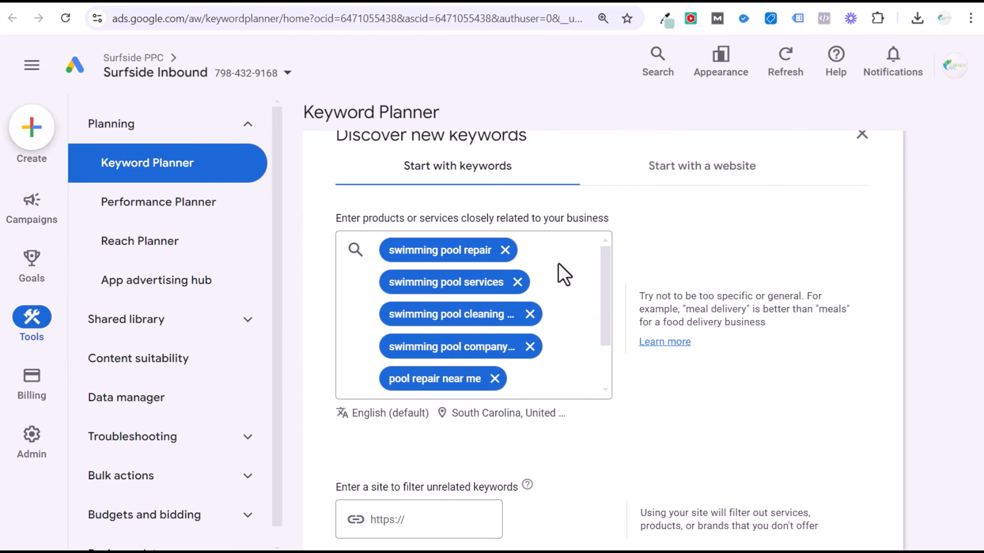
# - Get Keyword Planner ideas for the entered swimming pool service keywords in South Carolina and close the keyword refinement suggestions
pyautogui.moveTo(604, 274); pyautogui.dragTo(589, 260)
pyautogui.scroll(-1, 629, 348)
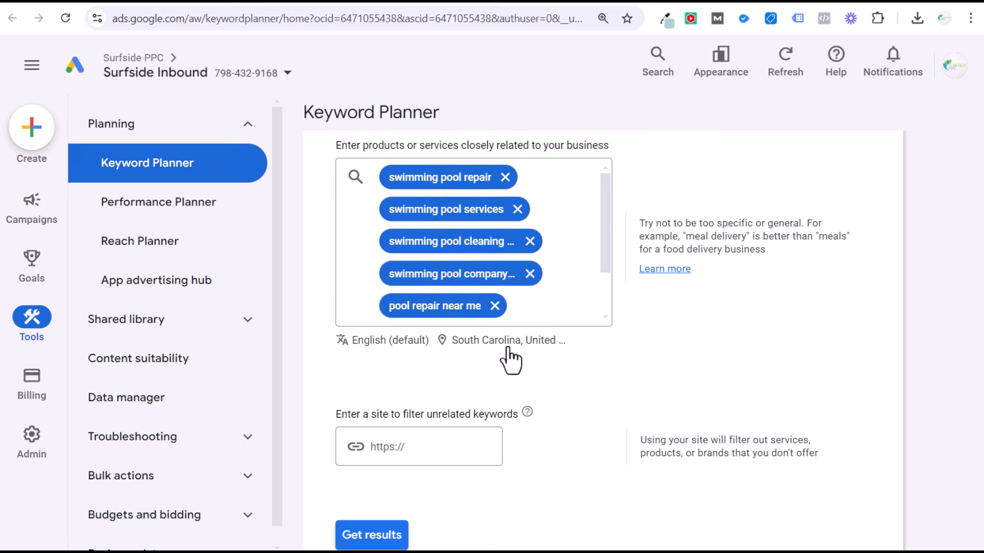
pyautogui.scroll(-1, 651, 328)
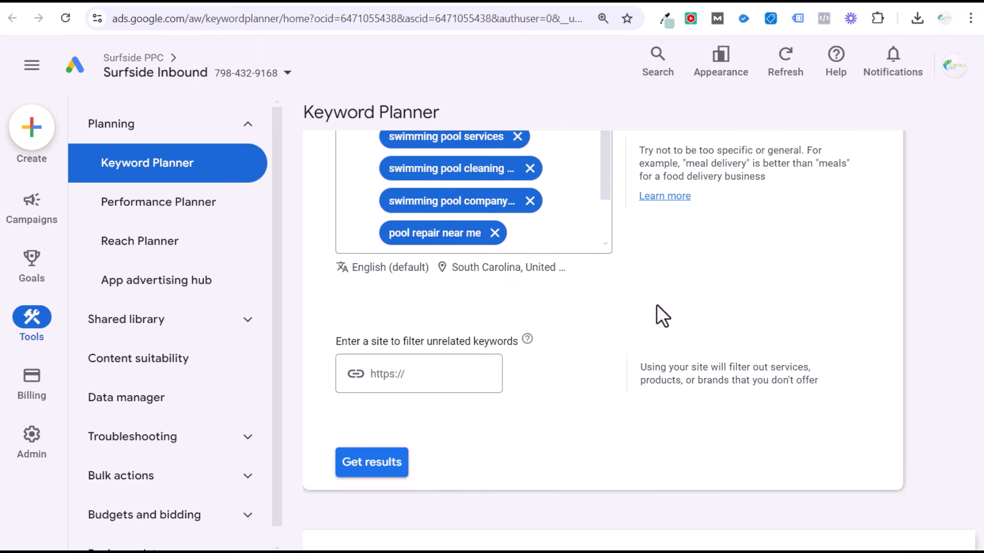
pyautogui.click(381, 467)
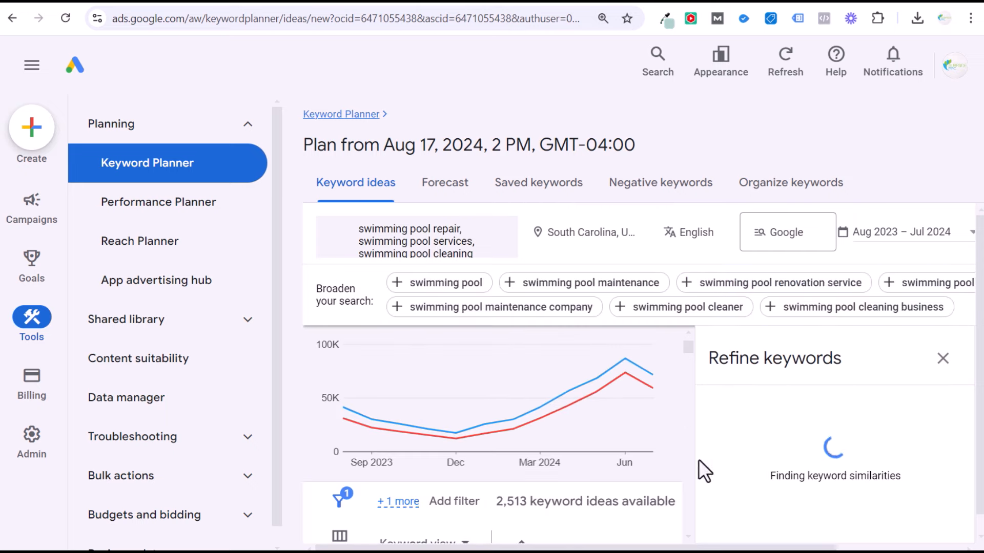
pyautogui.click(945, 359)
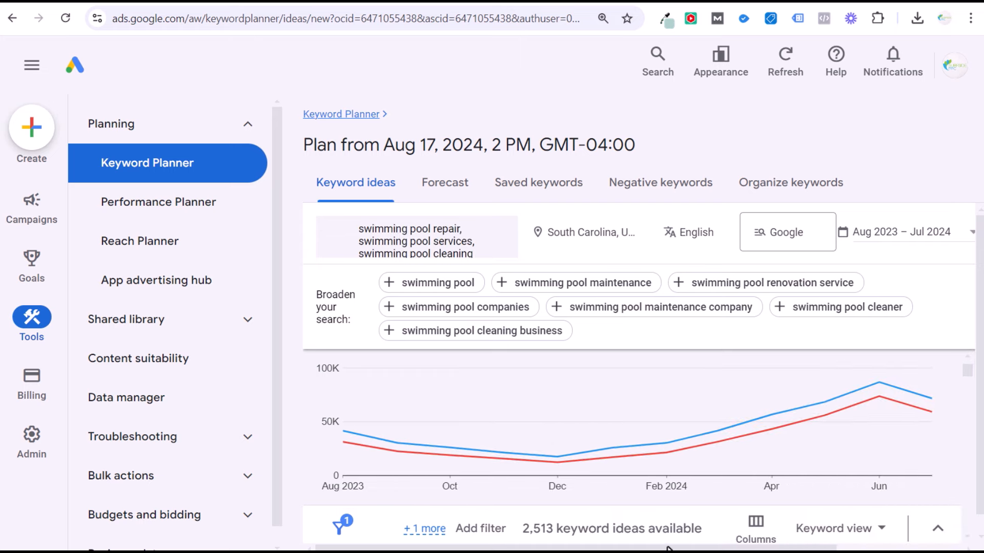
# - Examine the keyword ideas' average monthly searches, low and high top-of-page bids, and competition
pyautogui.moveTo(666, 547); pyautogui.dragTo(770, 547)
pyautogui.scroll(-2, 746, 456)
pyautogui.scroll(-2, 748, 463)
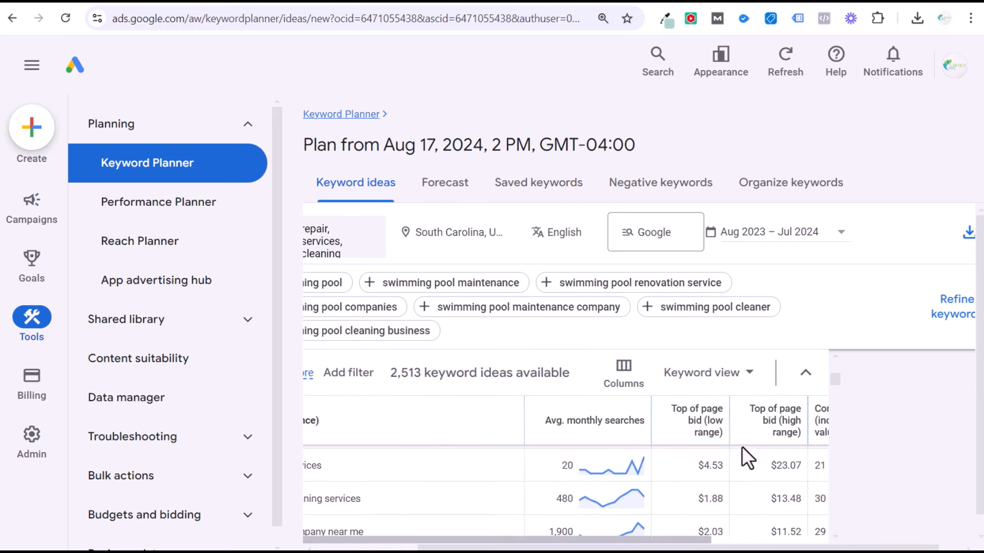
pyautogui.moveTo(702, 405)
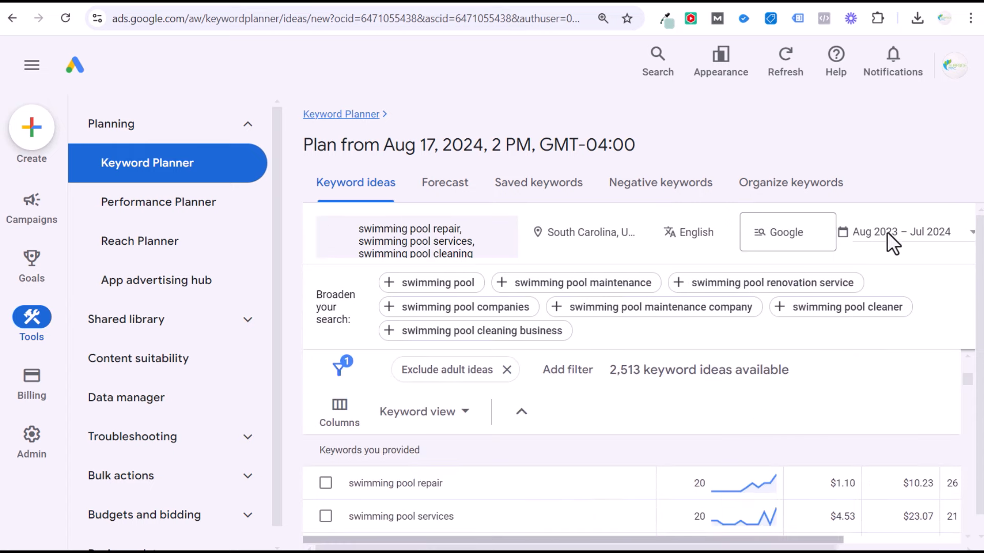
pyautogui.scroll(-3, 838, 403)
pyautogui.scroll(-1, 864, 351)
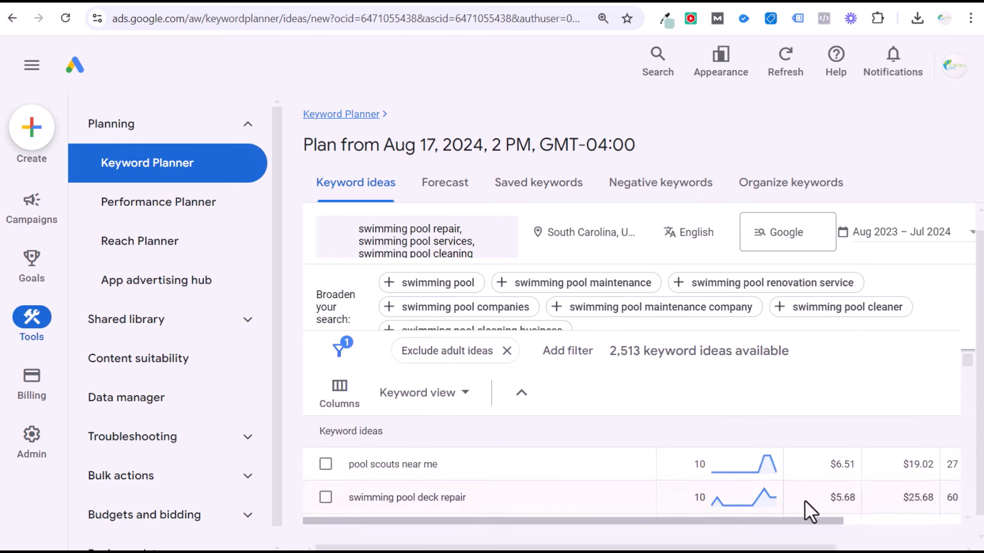
pyautogui.hscroll(3, 794, 523)
pyautogui.scroll(-3, 820, 433)
pyautogui.scroll(3, 786, 411)
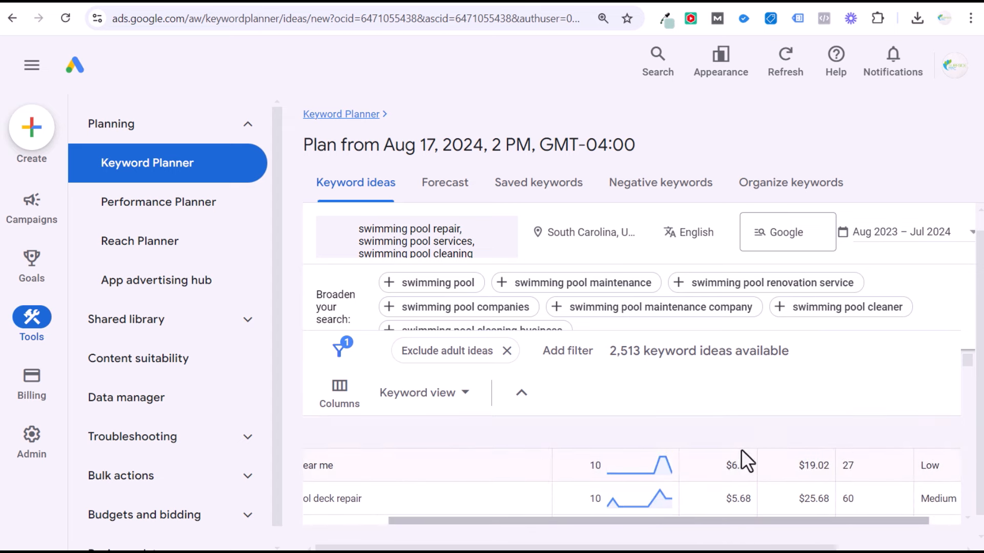
pyautogui.click(770, 466)
pyautogui.scroll(-2, 770, 478)
pyautogui.scroll(-5, 743, 426)
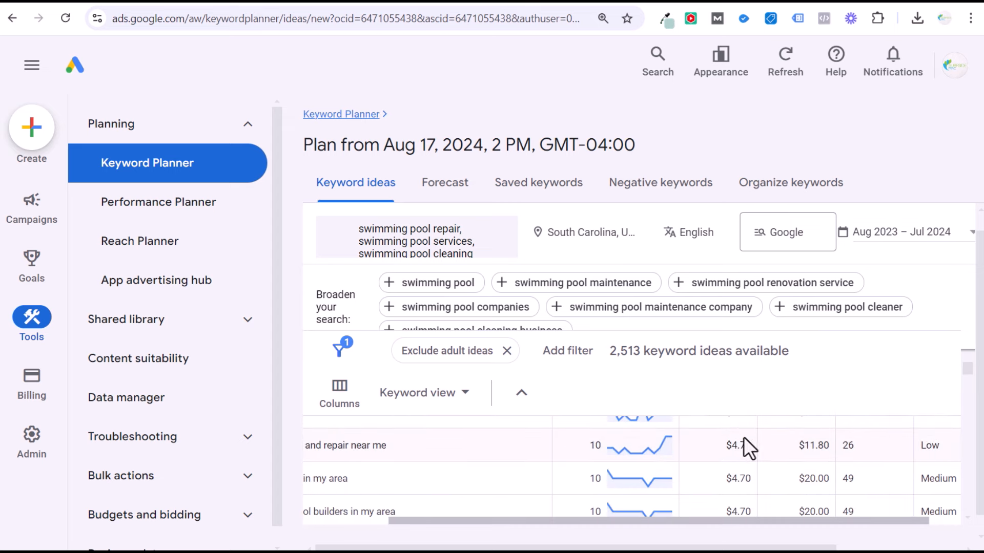
pyautogui.scroll(5, 743, 437)
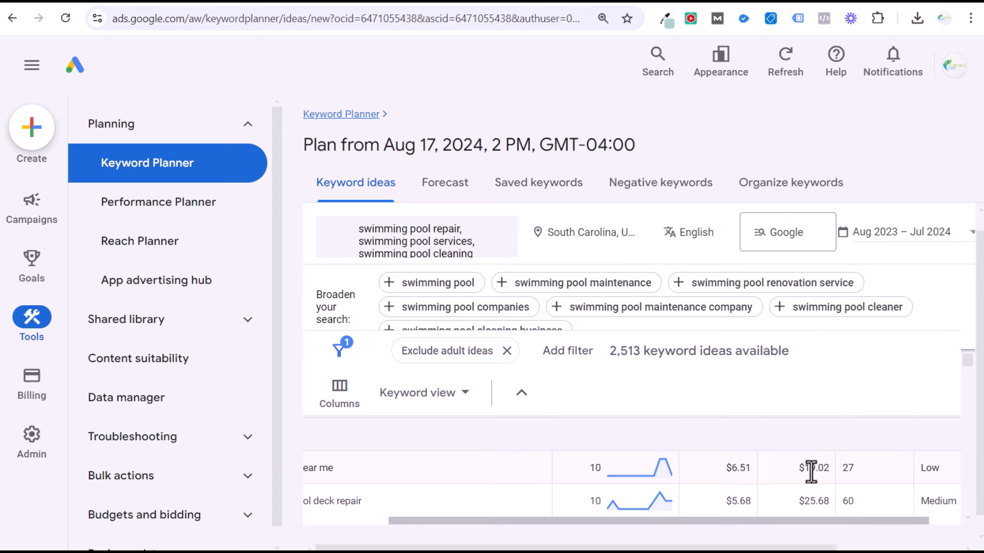
pyautogui.scroll(-1, 812, 471)
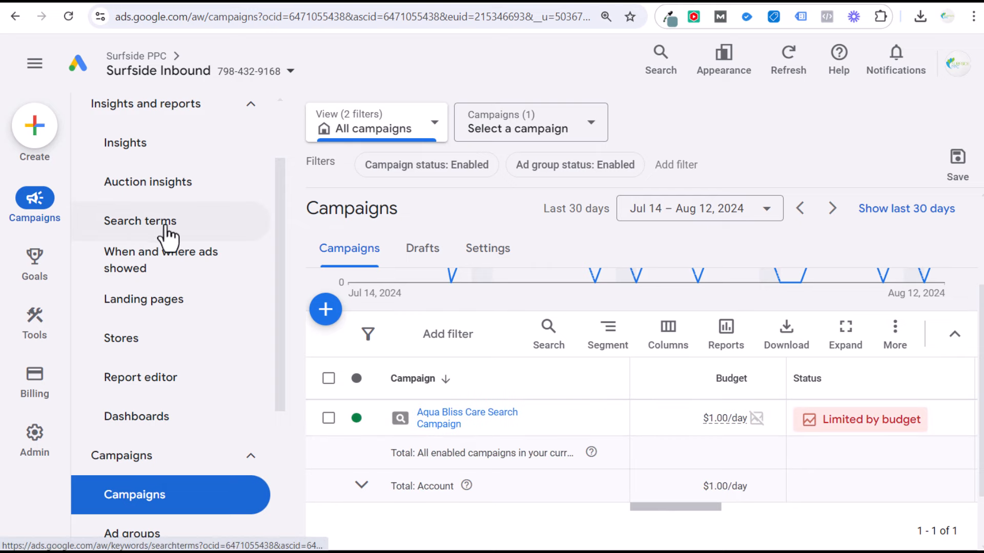
# - Open the search terms report for the Aqua Bliss Care Search Campaign and examine the terms' match types and ad groups
pyautogui.click(434, 423)
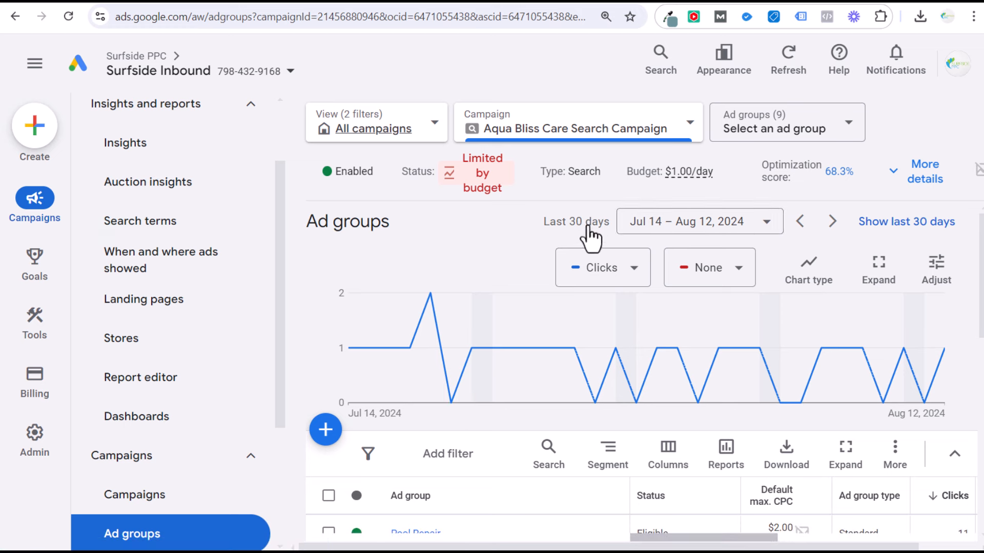
pyautogui.click(127, 228)
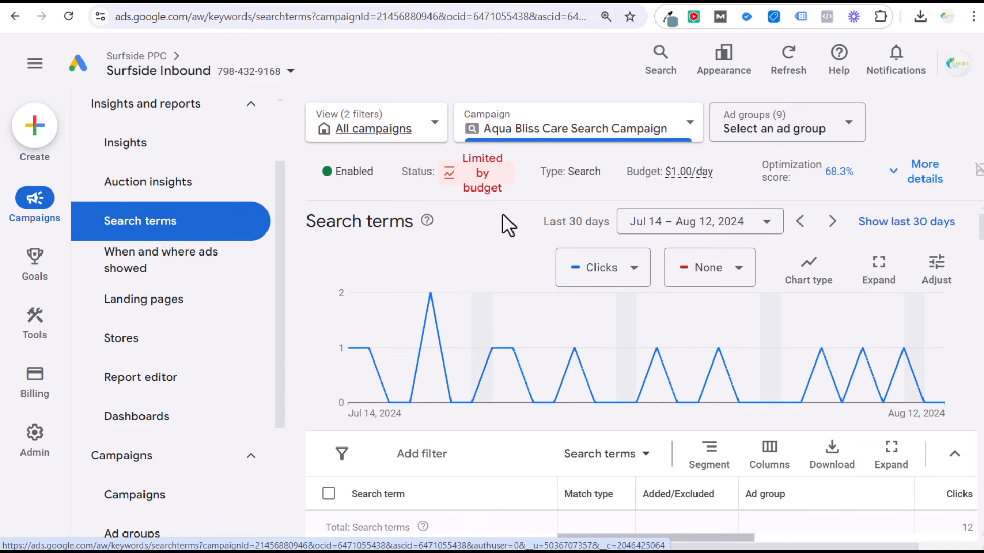
pyautogui.scroll(-1, 349, 241)
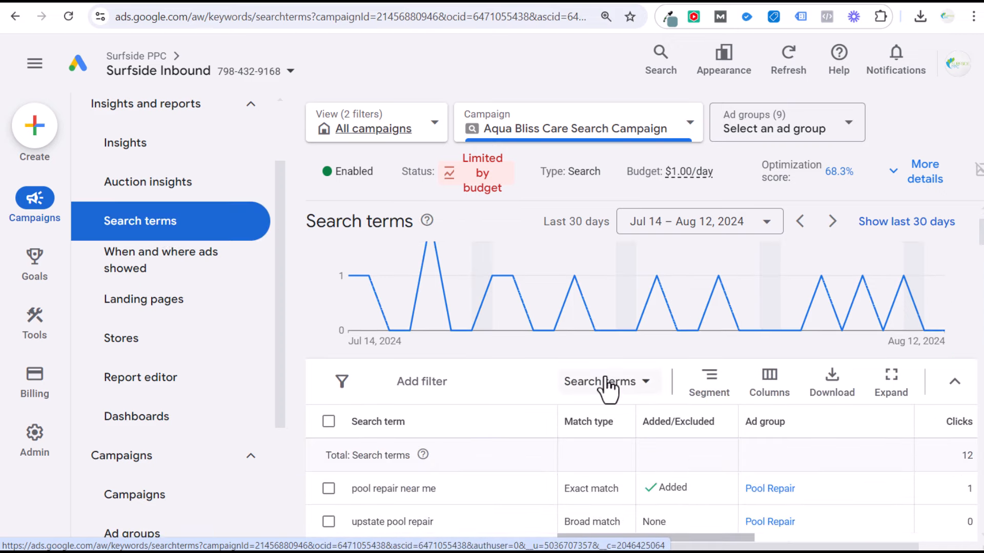
pyautogui.scroll(-1, 620, 372)
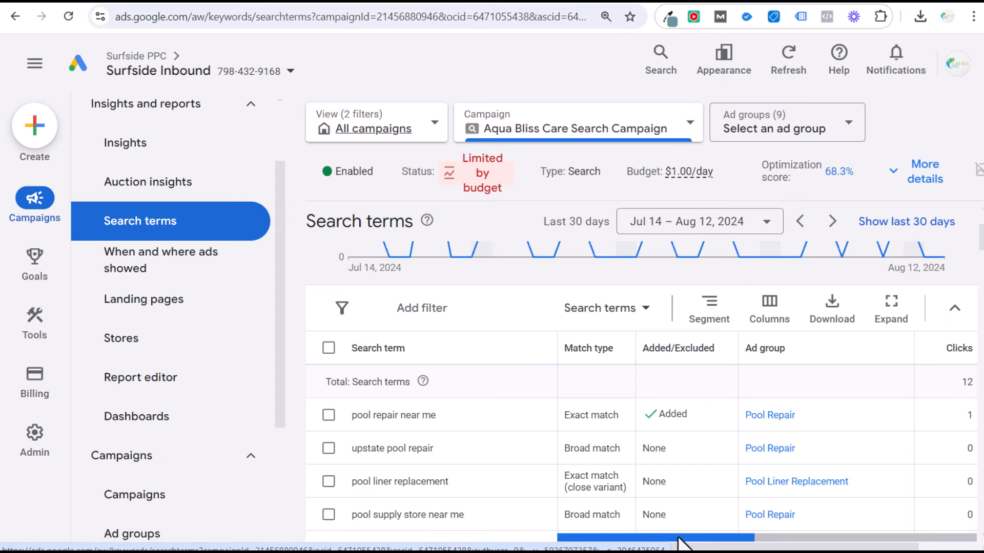
pyautogui.moveTo(680, 542); pyautogui.dragTo(619, 538)
pyautogui.scroll(-1, 451, 414)
pyautogui.scroll(-2, 451, 414)
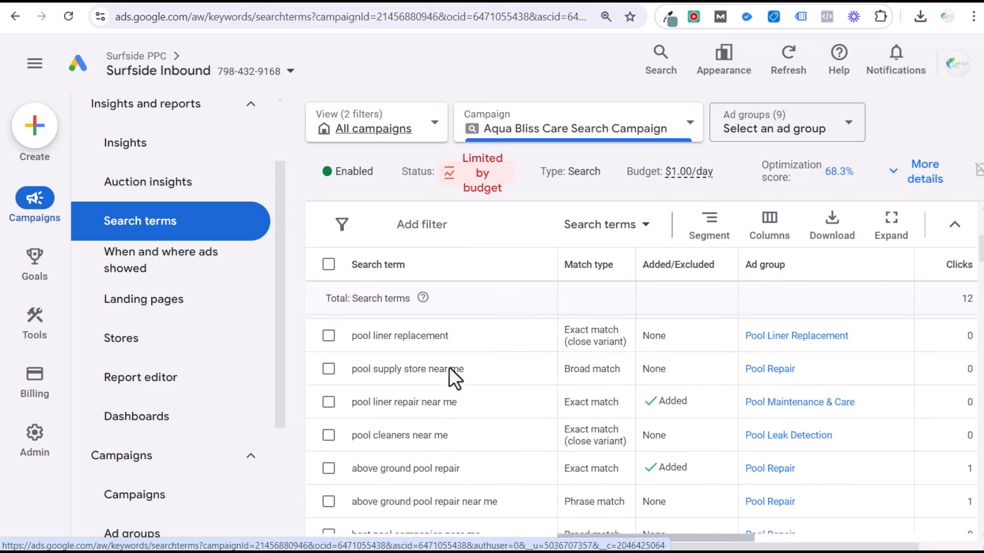
pyautogui.scroll(-1, 498, 387)
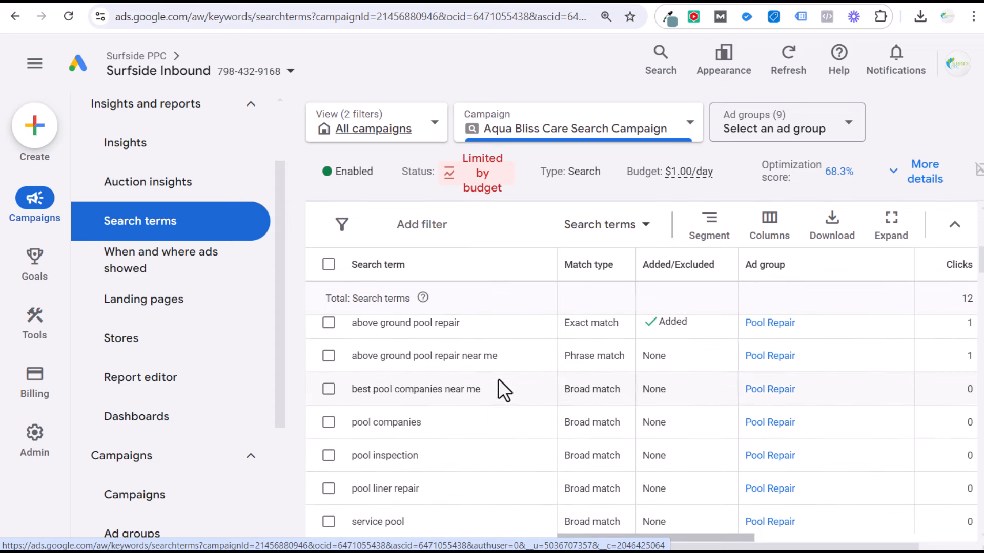
pyautogui.scroll(2, 498, 379)
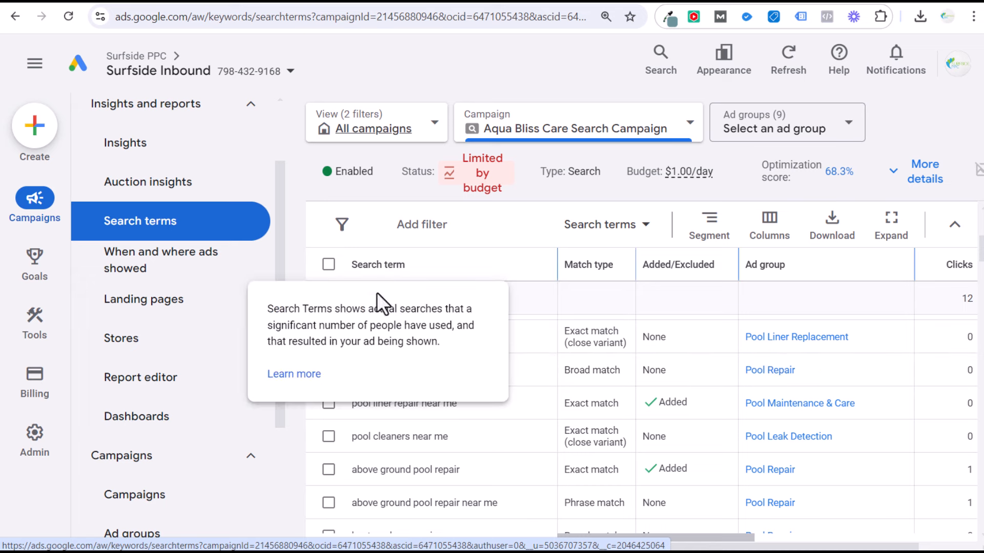
# - Start adding the search term "pool supply store near me" as a negative keyword and change its text to "supply"
pyautogui.click(328, 371)
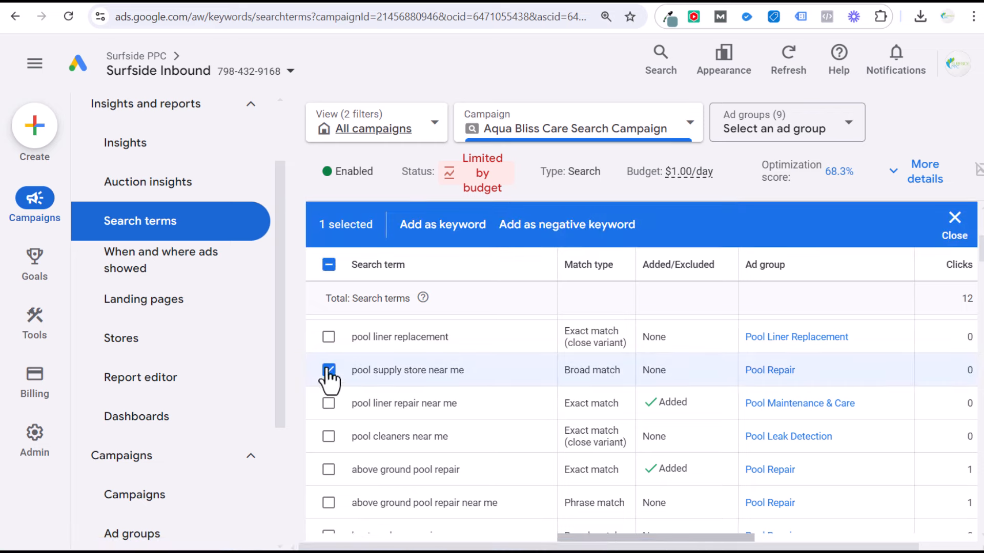
pyautogui.click(569, 227)
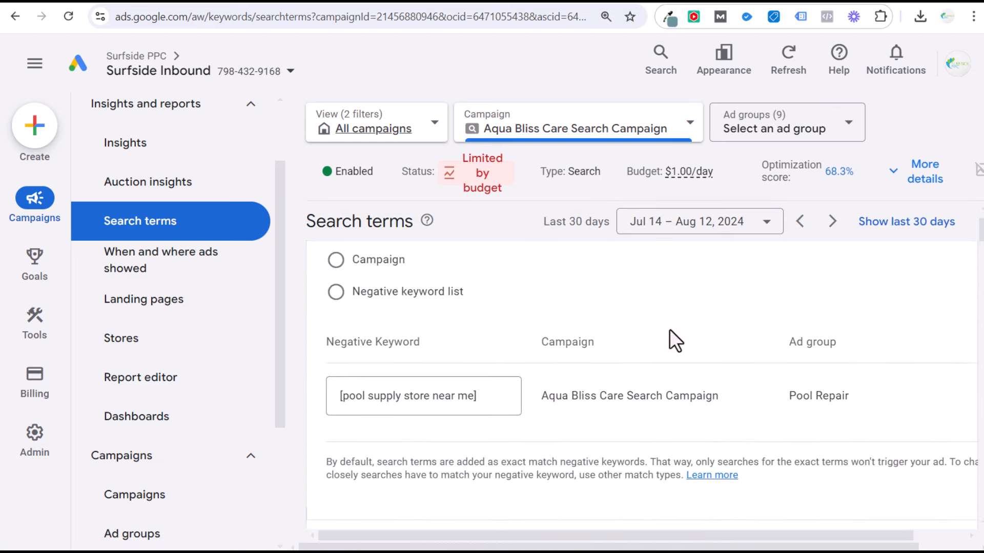
pyautogui.scroll(1, 664, 308)
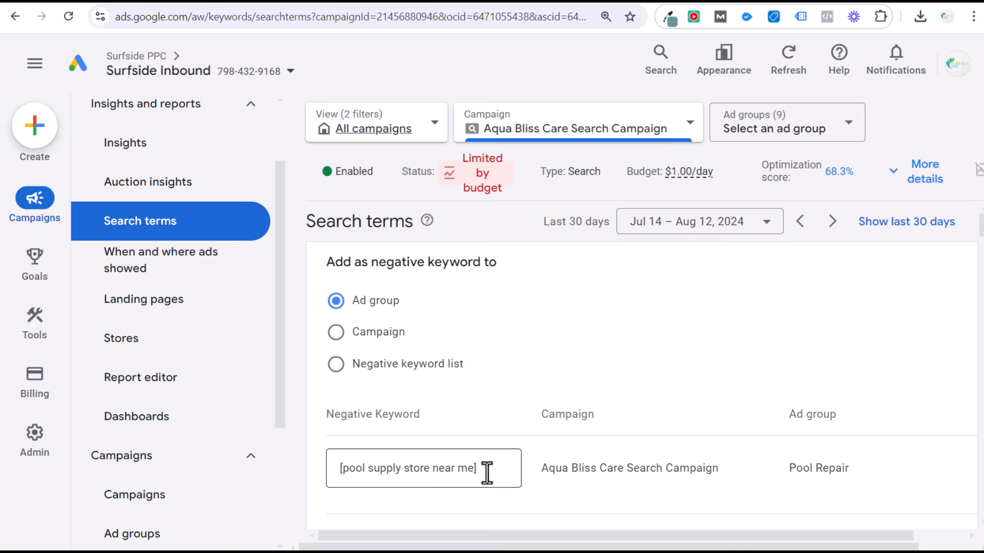
pyautogui.moveTo(487, 472); pyautogui.dragTo(300, 471)
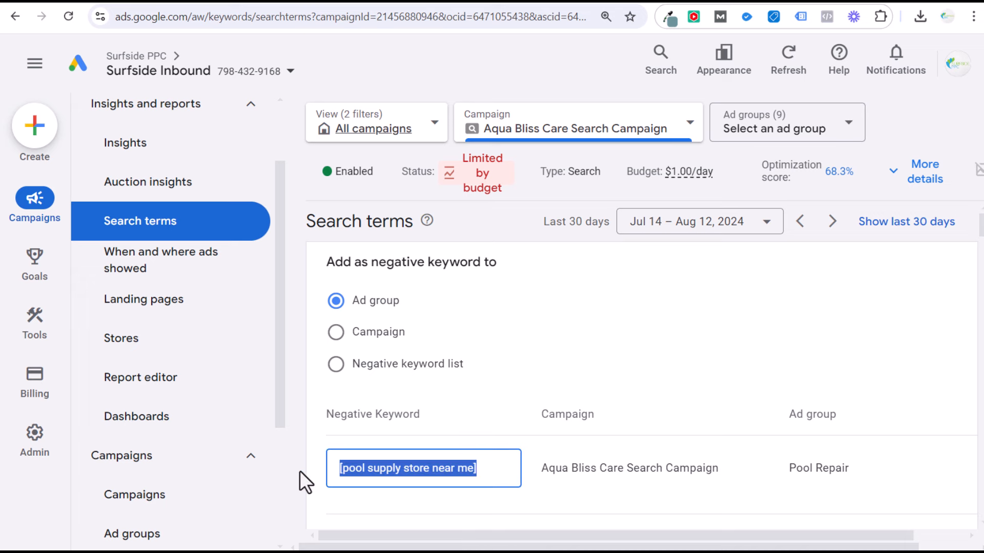
pyautogui.write('supply')
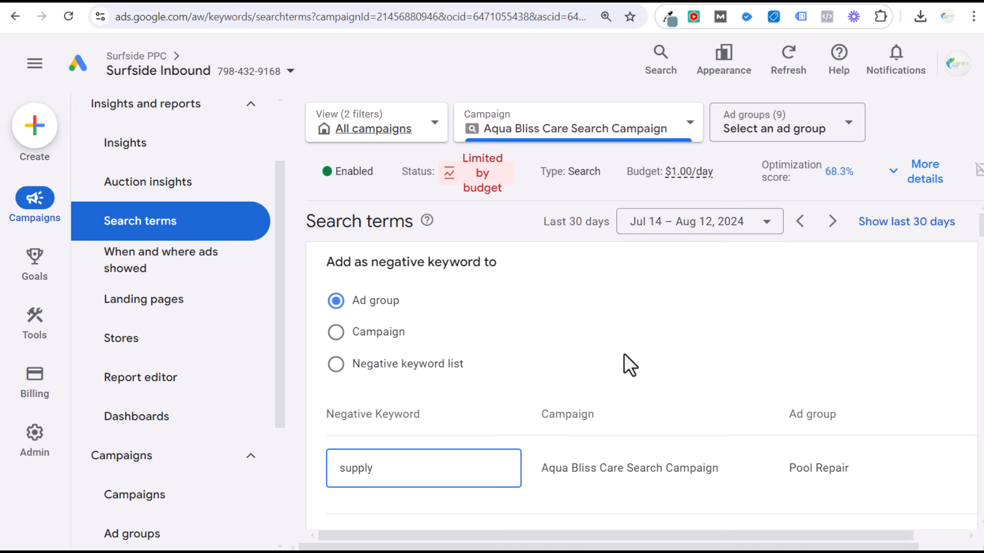
# - Try "supplies" and "pool supply store" as alternative texts for the negative keyword
pyautogui.press('BackSpace')
pyautogui.write('ies')
pyautogui.press('BackSpace')
pyautogui.press('BackSpace')
pyautogui.press('BackSpace')
pyautogui.press('BackSpace')
pyautogui.press('BackSpace')
pyautogui.write('ly')
pyautogui.press('BackSpace')
pyautogui.press('BackSpace')
pyautogui.press('BackSpace')
pyautogui.press('BackSpace')
pyautogui.press('BackSpace')
pyautogui.write('pool supply store')
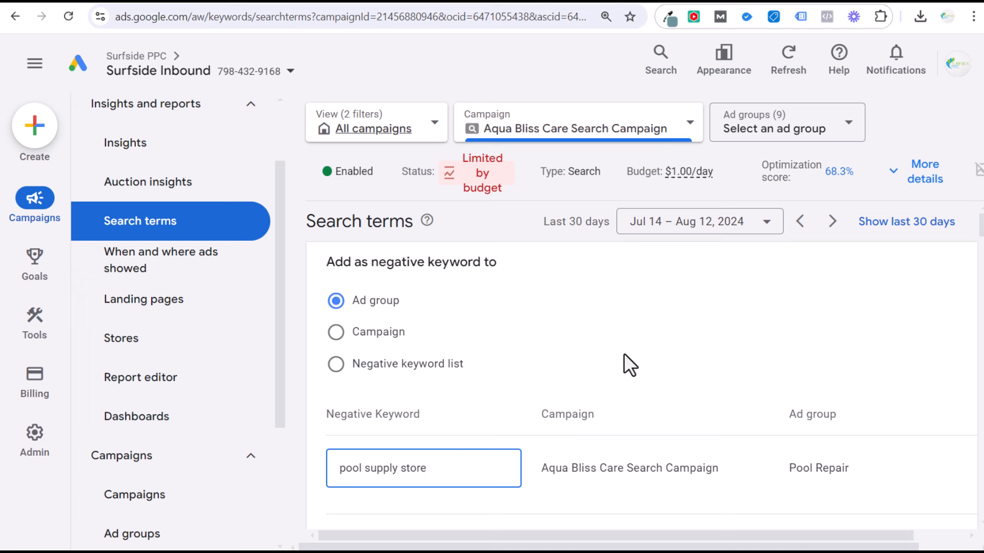
# - Replace the negative keyword text with "supply" as a broader alternative
pyautogui.press('BackSpace')
pyautogui.press('BackSpace')
pyautogui.press('BackSpace')
pyautogui.press('BackSpace')
pyautogui.press('BackSpace')
pyautogui.press('BackSpace')
pyautogui.press('BackSpace')
pyautogui.press('BackSpace')
pyautogui.press('BackSpace')
pyautogui.press('BackSpace')
pyautogui.press('BackSpace')
pyautogui.press('BackSpace')
pyautogui.press('BackSpace')
pyautogui.press('BackSpace')
pyautogui.press('BackSpace')
pyautogui.press('BackSpace')
pyautogui.press('BackSpace')
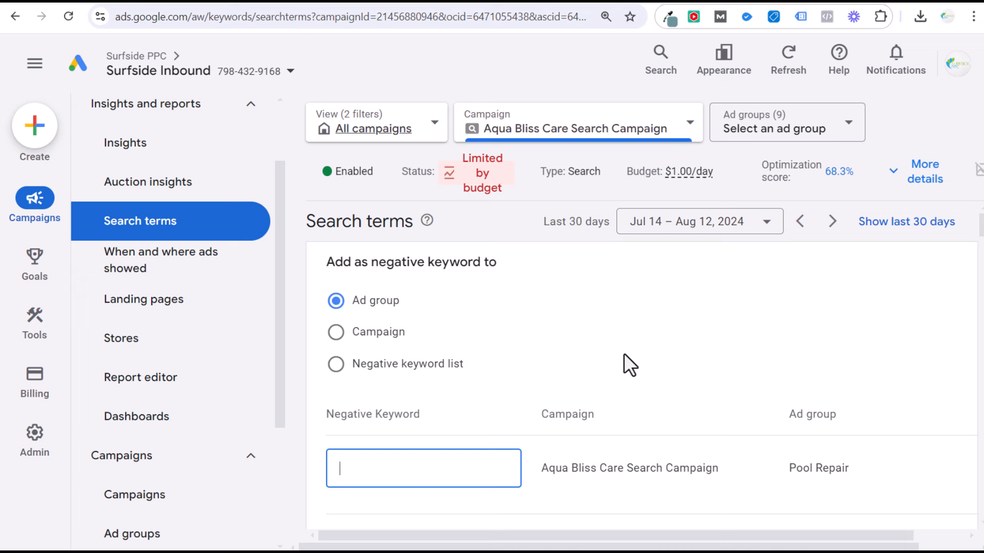
pyautogui.write('supply')
pyautogui.scroll(-1, 637, 358)
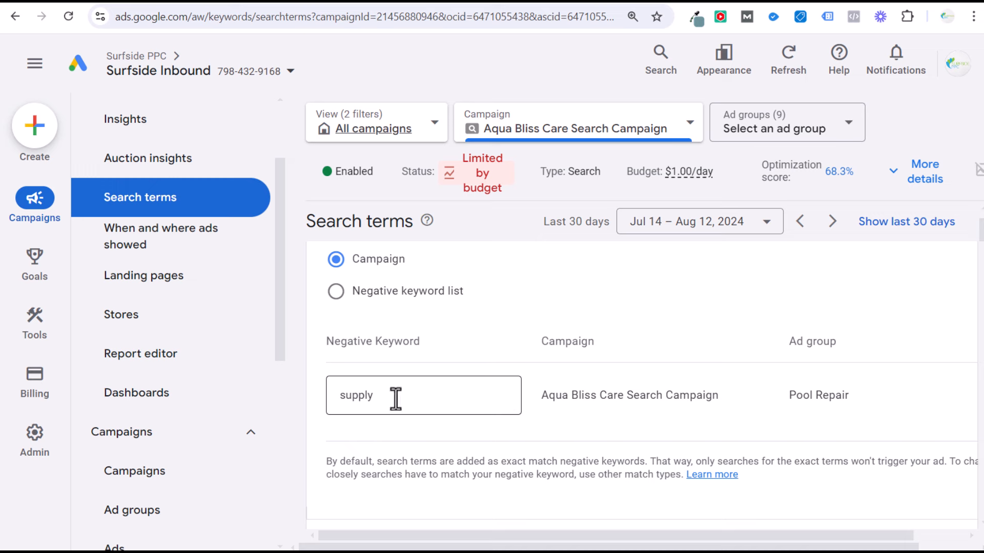
# - Try supply store enclosed in quotation marks as a phrase match negative keyword
pyautogui.click(409, 391)
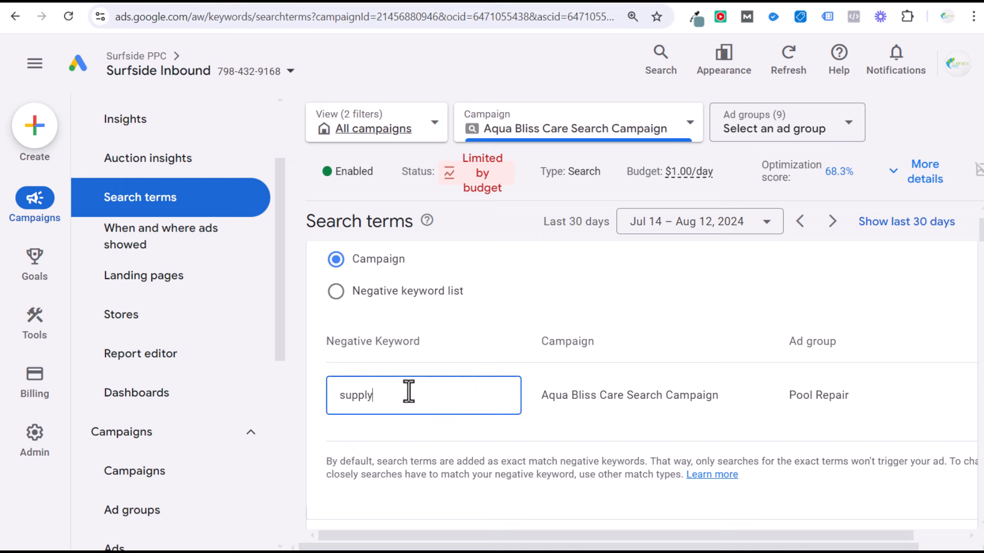
pyautogui.write('store"')
pyautogui.click(341, 396)
pyautogui.write('"')
pyautogui.doubleClick(384, 396)
pyautogui.click(408, 396)
pyautogui.moveTo(456, 396); pyautogui.dragTo(334, 393)
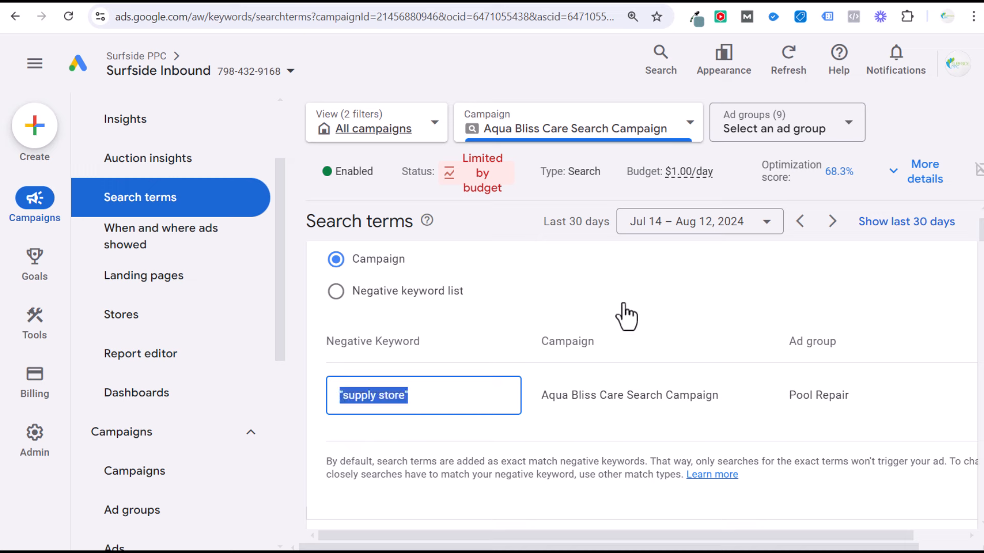
# - Try supply store without quotation marks as a broad match negative keyword
pyautogui.write('supply sor')
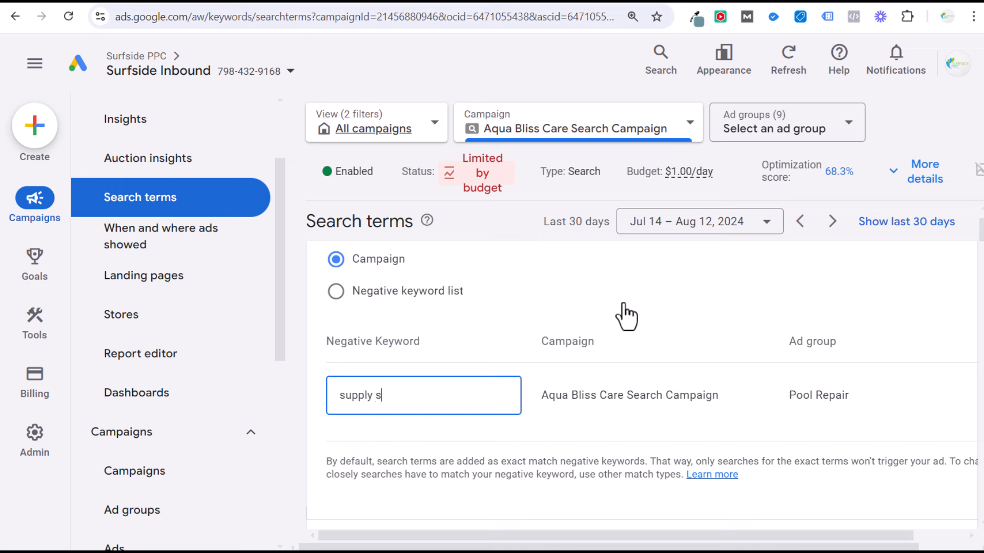
pyautogui.press('BackSpace')
pyautogui.press('BackSpace')
pyautogui.write('tor')
pyautogui.doubleClick(358, 397)
pyautogui.doubleClick(390, 402)
pyautogui.click(416, 398)
pyautogui.moveTo(426, 398); pyautogui.dragTo(305, 391)
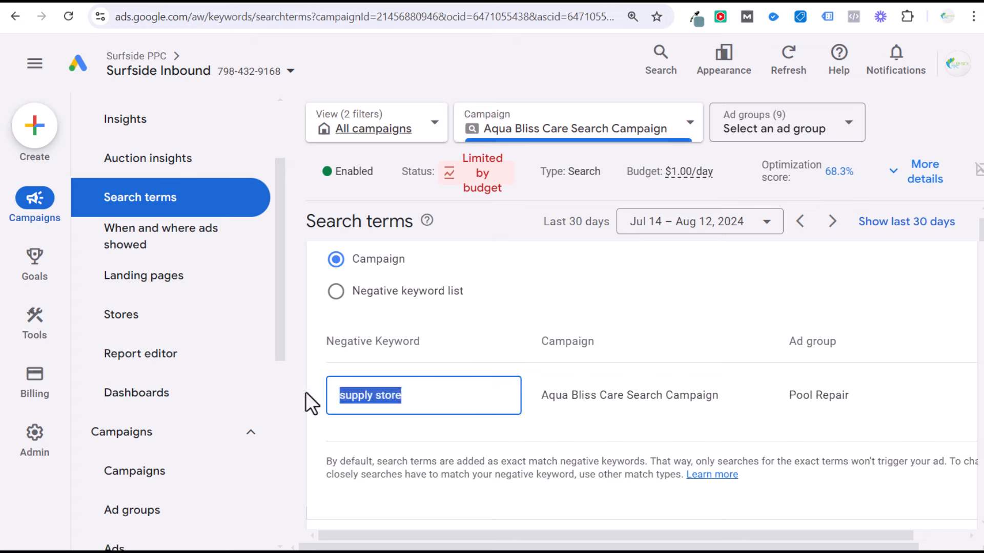
# - Shorten the broad match negative keyword to the single word supply
pyautogui.click(424, 399)
pyautogui.press('BackSpace')
pyautogui.press('BackSpace')
pyautogui.press('BackSpace')
pyautogui.press('BackSpace')
pyautogui.press('BackSpace')
pyautogui.press('BackSpace')
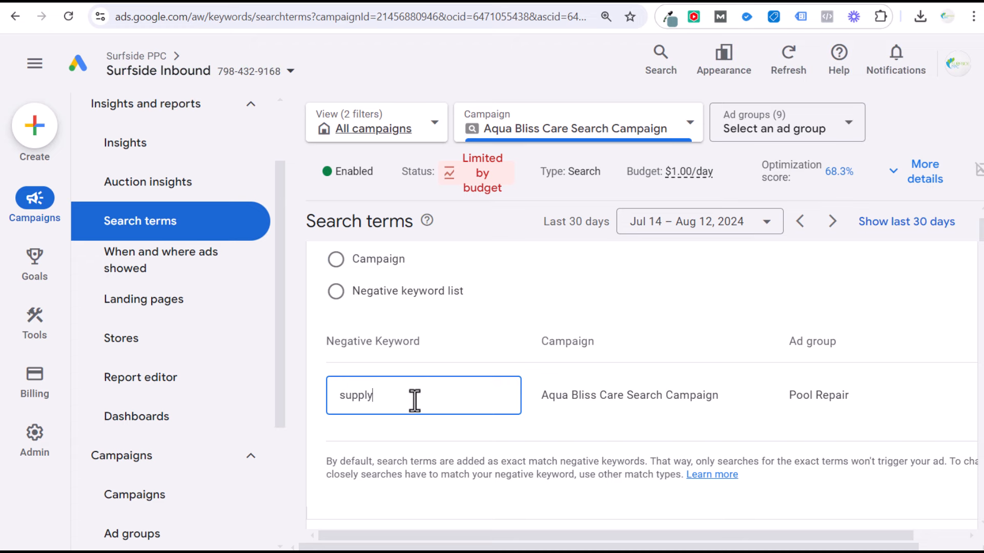
# - Undo the negative keyword edits back to the exact match text [pool supply store near me] and highlight it
pyautogui.hotkey('ctrl', 'z')
pyautogui.hotkey('ctrl', 'z')
pyautogui.hotkey('ctrl', 'z')
pyautogui.hotkey('ctrl', 'z')
pyautogui.hotkey('ctrl', 'z')
pyautogui.hotkey('ctrl', 'z')
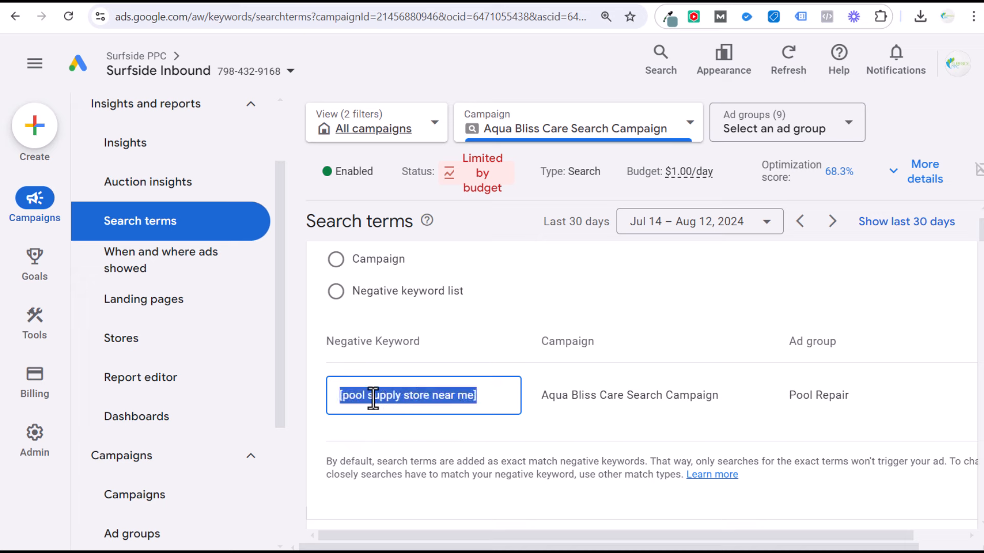
pyautogui.click(477, 396)
pyautogui.moveTo(488, 398); pyautogui.dragTo(337, 396)
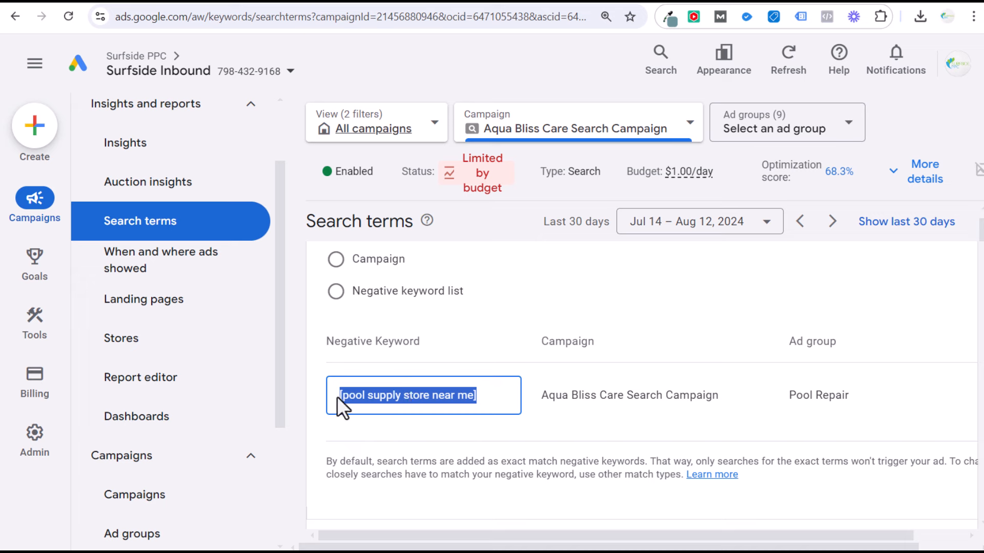
pyautogui.click(404, 399)
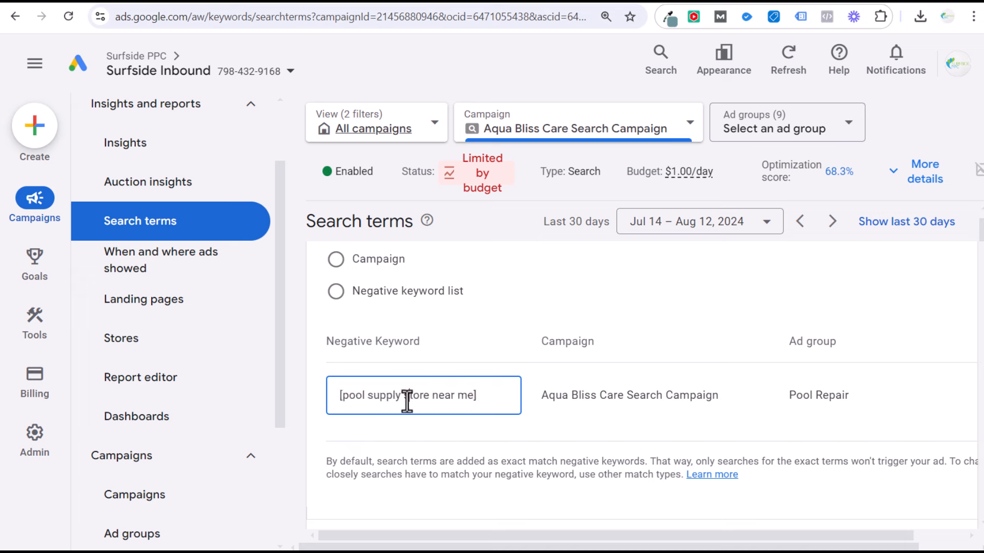
# - Change the exact match negative keyword to the phrase match text "supply store", removing the brackets and the words pool and near me
pyautogui.click(369, 395)
pyautogui.moveTo(369, 395); pyautogui.dragTo(319, 395)
pyautogui.press('BackSpace')
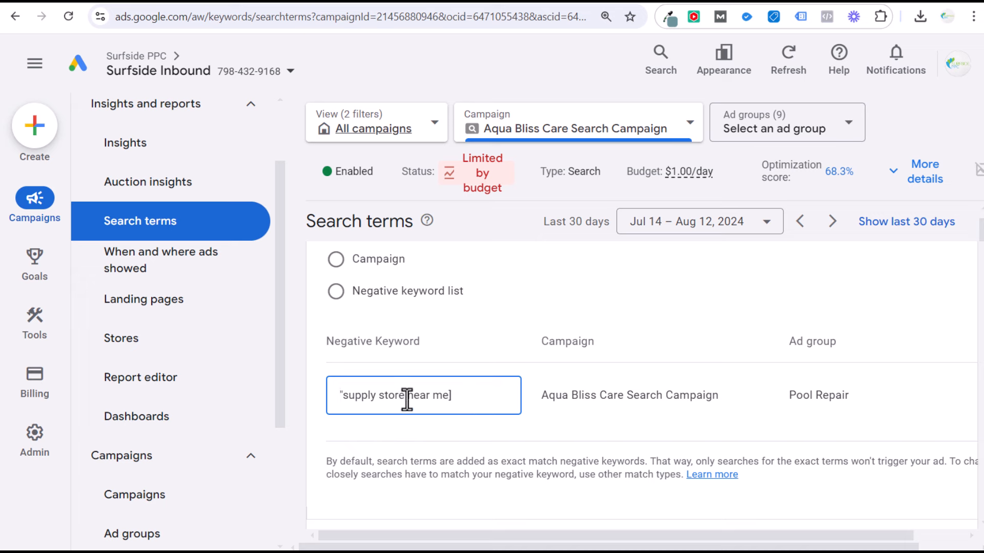
pyautogui.moveTo(408, 395); pyautogui.dragTo(311, 405)
pyautogui.press('BackSpace')
pyautogui.press('BackSpace')
pyautogui.write('"')
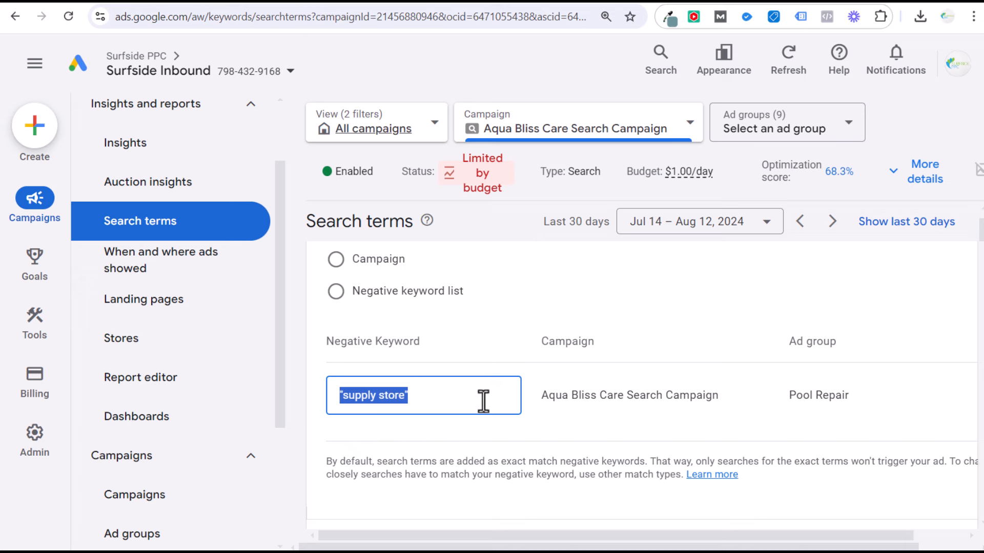
# - Try supply as the negative keyword, undo the edits back to [pool supply store near me], and re-enter supply
pyautogui.write('supply')
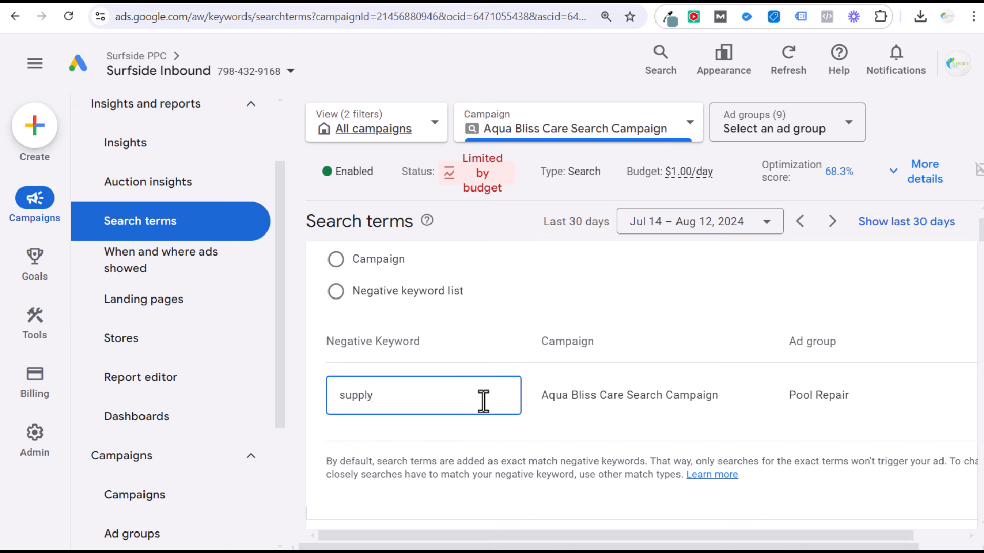
pyautogui.hotkey('ctrl', 'z')
pyautogui.hotkey('ctrl', 'z')
pyautogui.hotkey('ctrl', 'z')
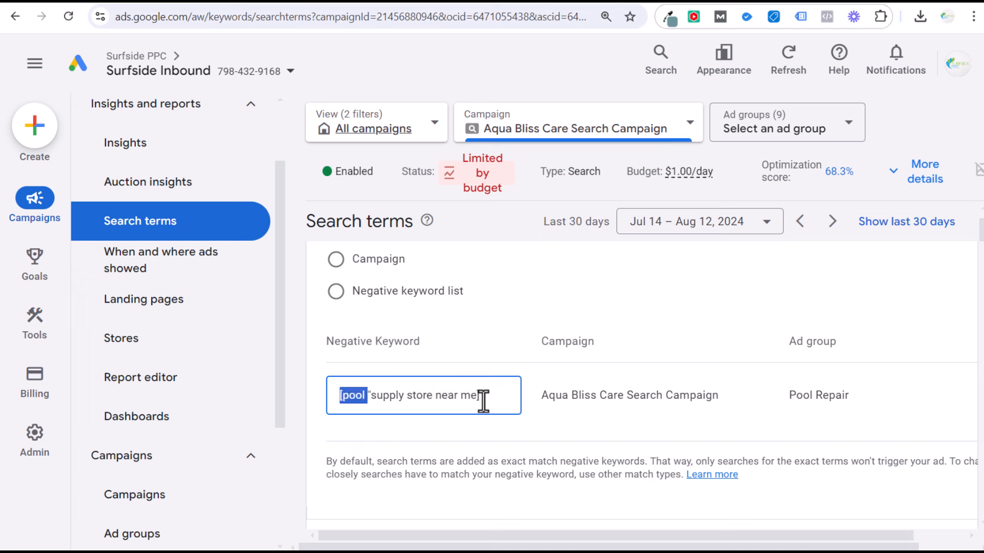
pyautogui.hotkey('ctrl', 'z')
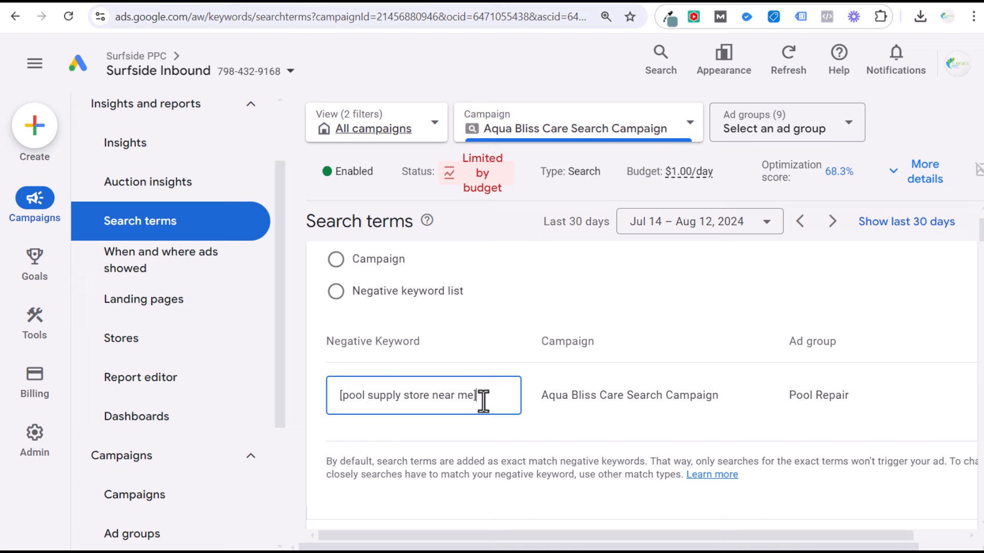
pyautogui.moveTo(483, 400); pyautogui.dragTo(344, 394)
pyautogui.write('supply')
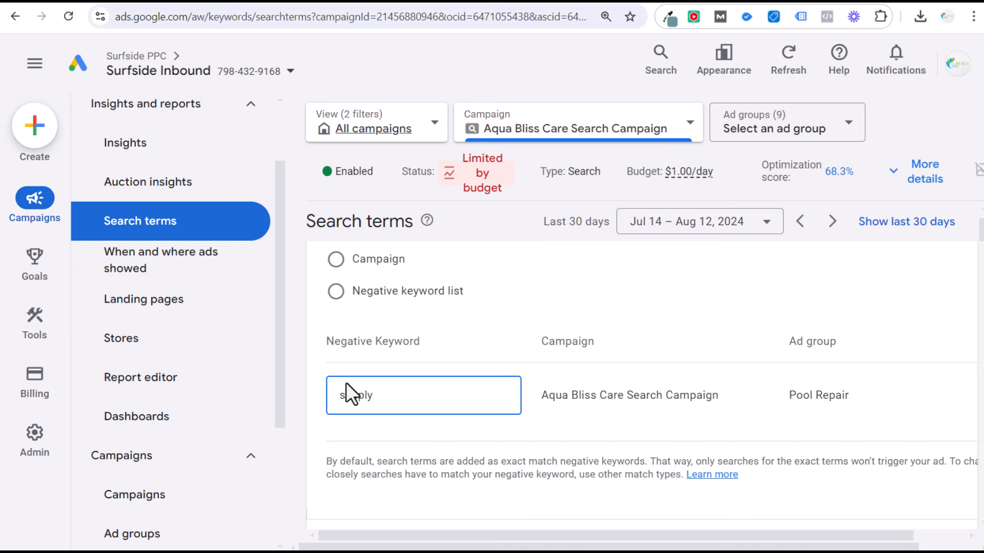
# - Cancel the negative keyword entry without saving and clear the selection of the search term pool supply store near me
pyautogui.scroll(1, 610, 313)
pyautogui.scroll(-2, 610, 312)
pyautogui.click(395, 474)
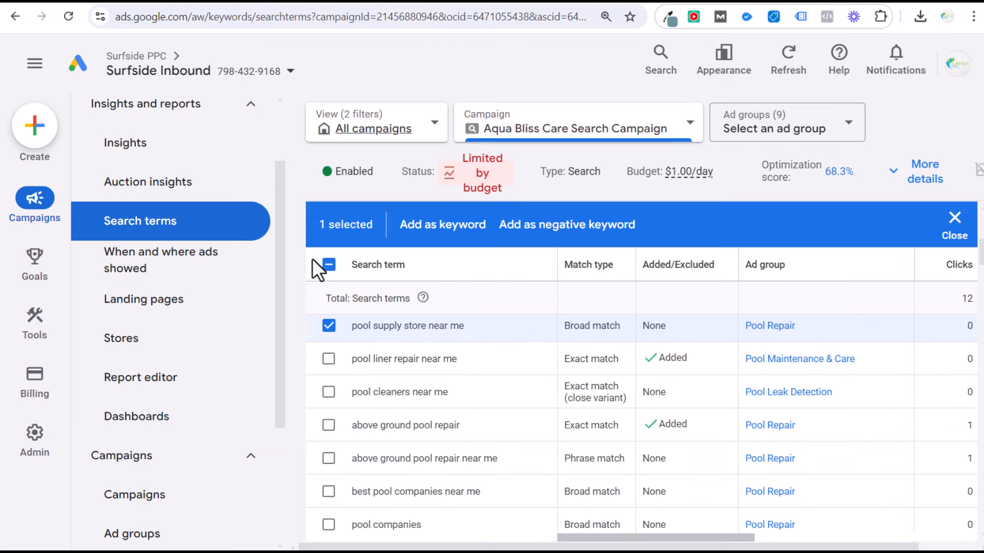
pyautogui.click(328, 265)
pyautogui.click(328, 265)
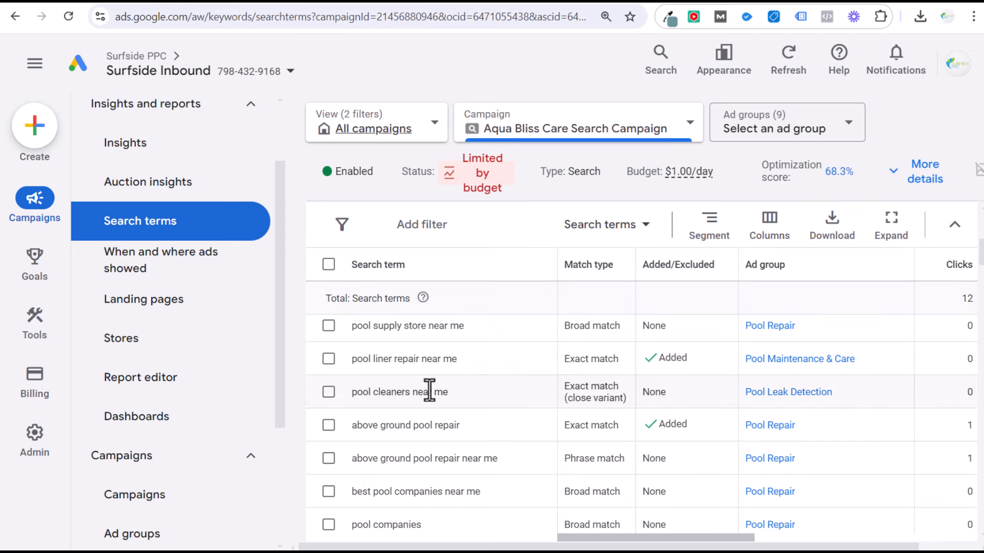
# - Select the search terms pool inspection and pool companies in the search terms report
pyautogui.scroll(-2, 429, 391)
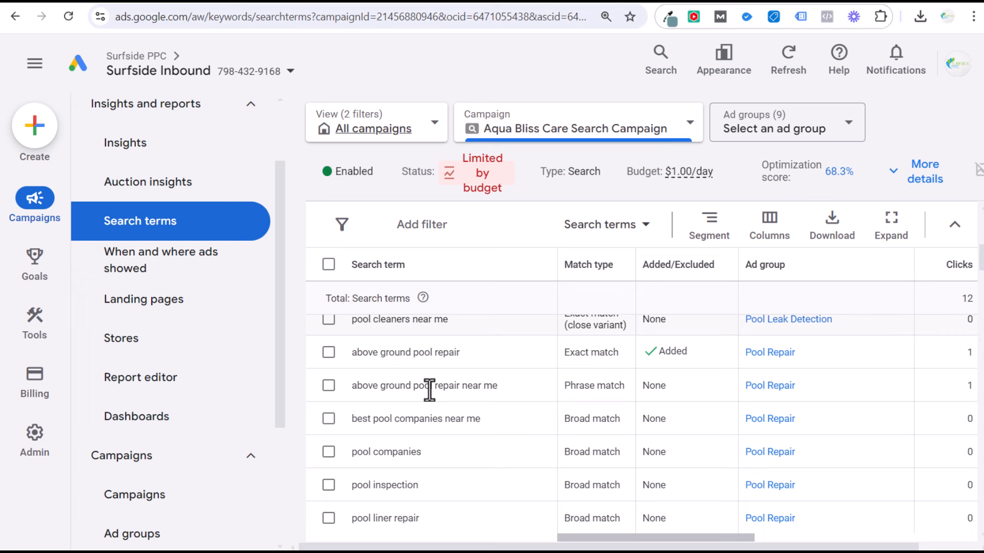
pyautogui.scroll(-2, 420, 397)
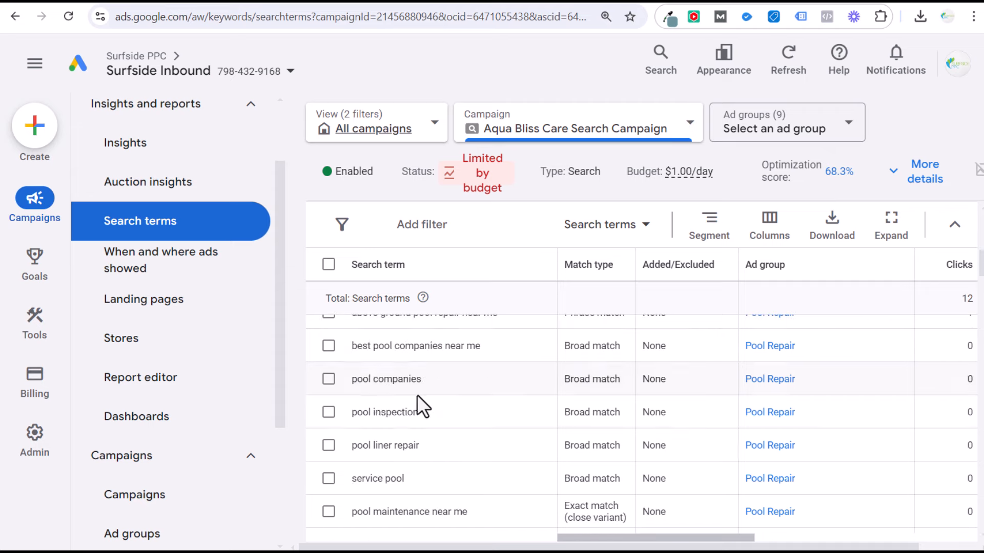
pyautogui.click(328, 413)
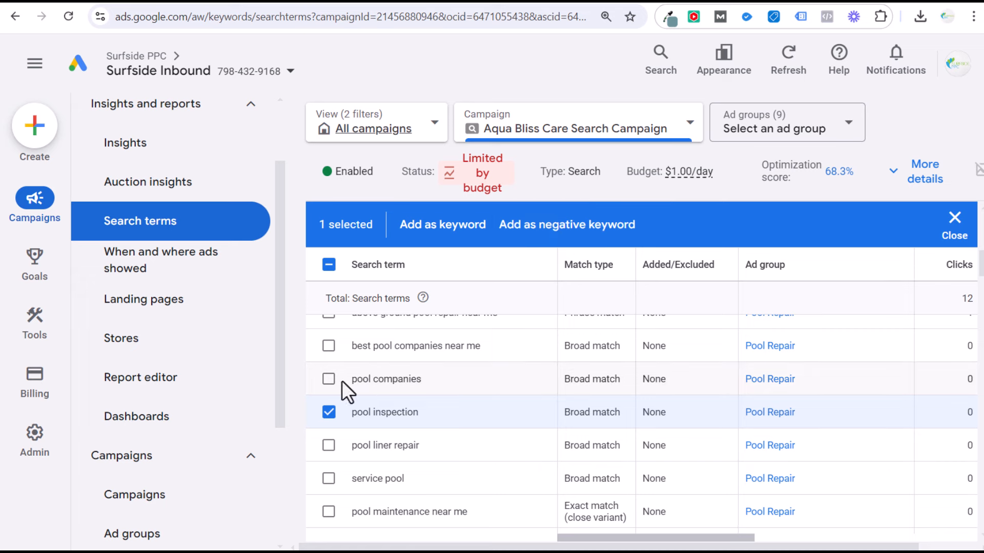
pyautogui.click(329, 380)
# - Examine the wording of the search term best pool companies near me, including its near me ending
pyautogui.moveTo(353, 345); pyautogui.dragTo(481, 352)
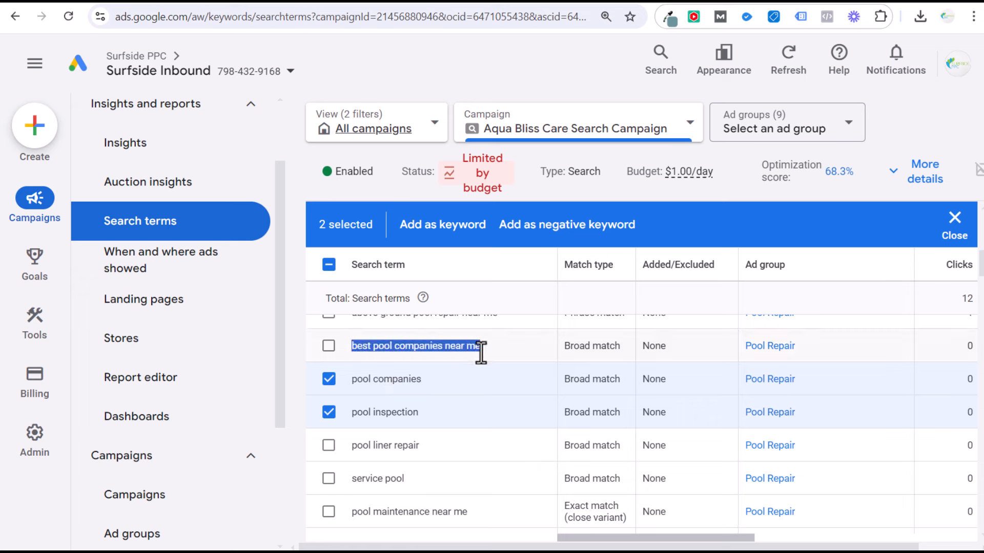
pyautogui.click(490, 351)
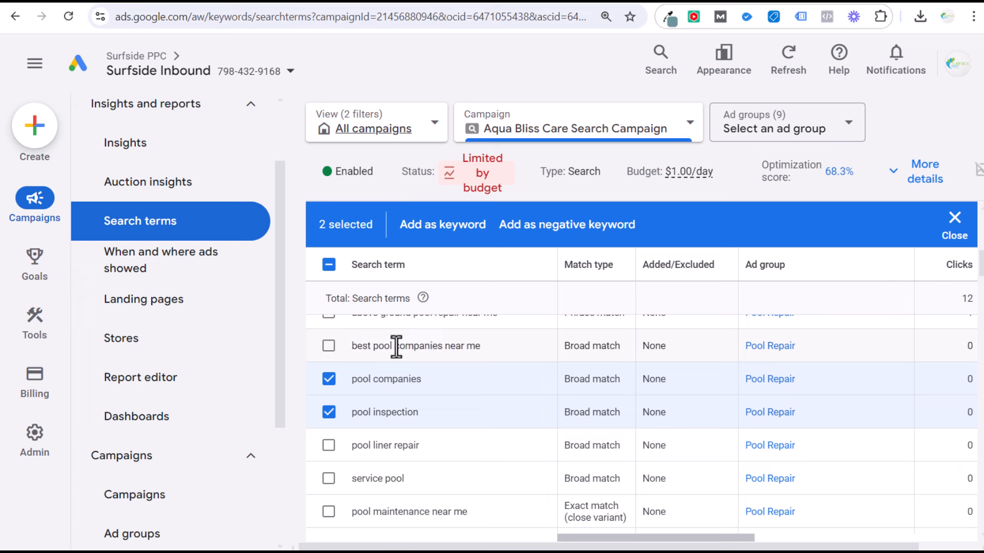
pyautogui.moveTo(350, 346); pyautogui.dragTo(491, 346)
pyautogui.click(495, 346)
pyautogui.moveTo(499, 347); pyautogui.dragTo(370, 345)
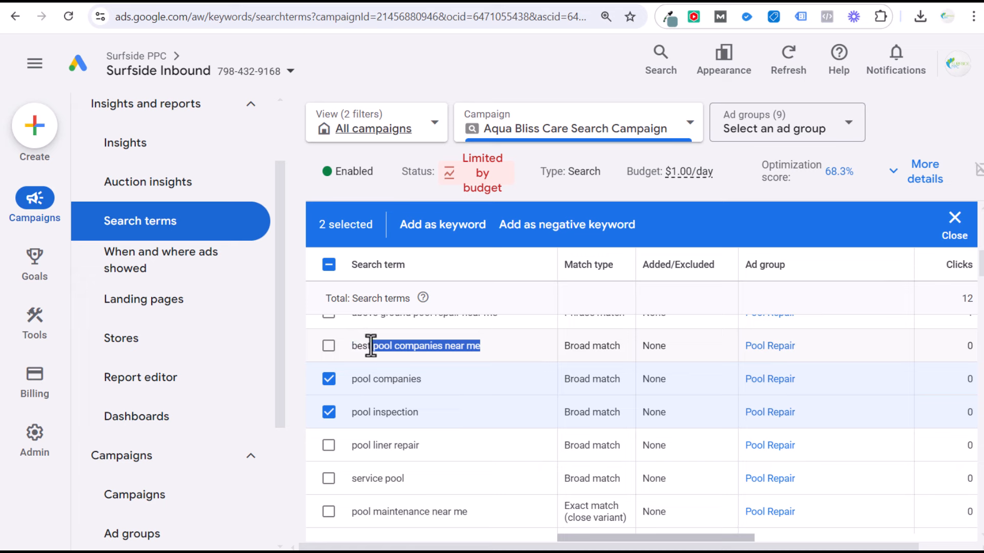
pyautogui.click(384, 346)
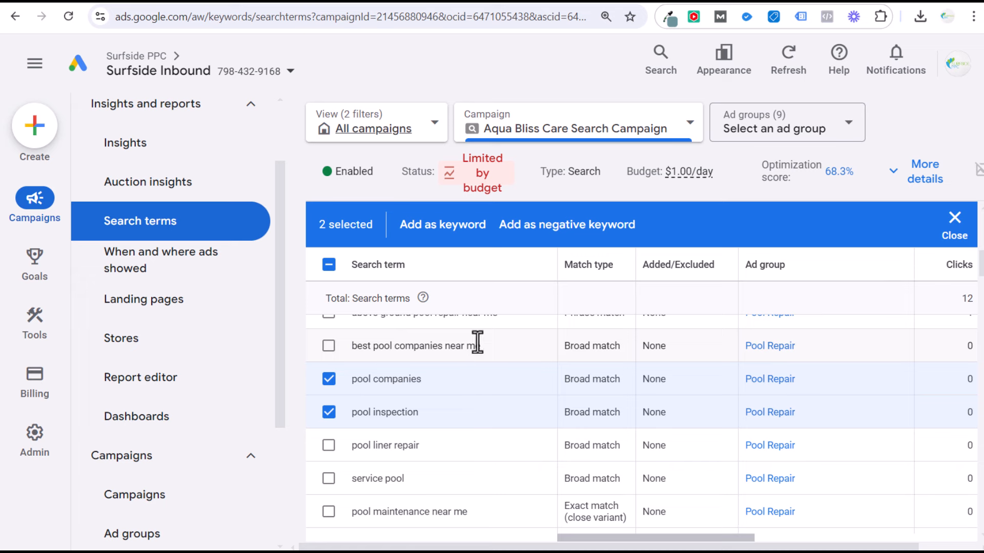
pyautogui.moveTo(482, 345); pyautogui.dragTo(445, 346)
pyautogui.click(524, 338)
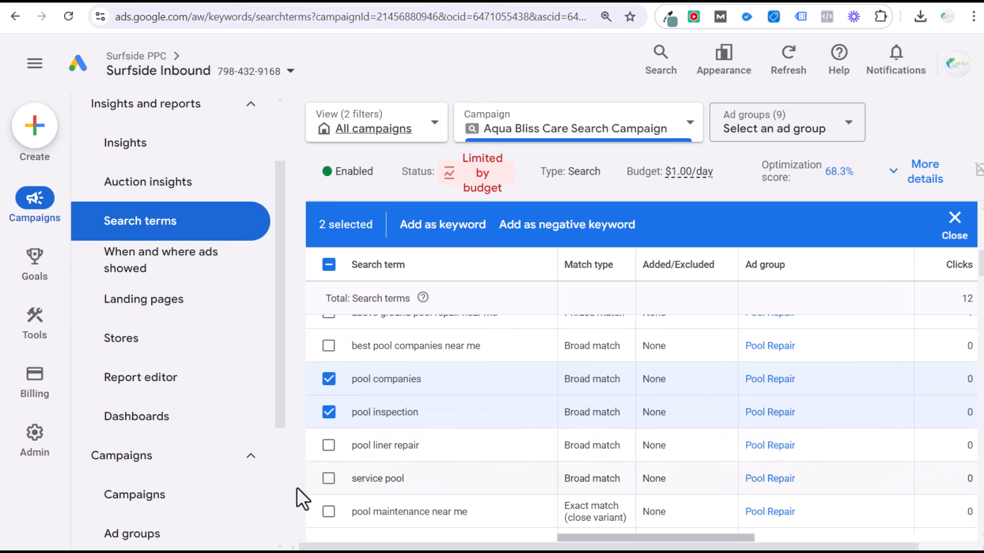
# - Add service pool to the selected search terms and examine the location words in pool repair spartanburg sc
pyautogui.click(329, 481)
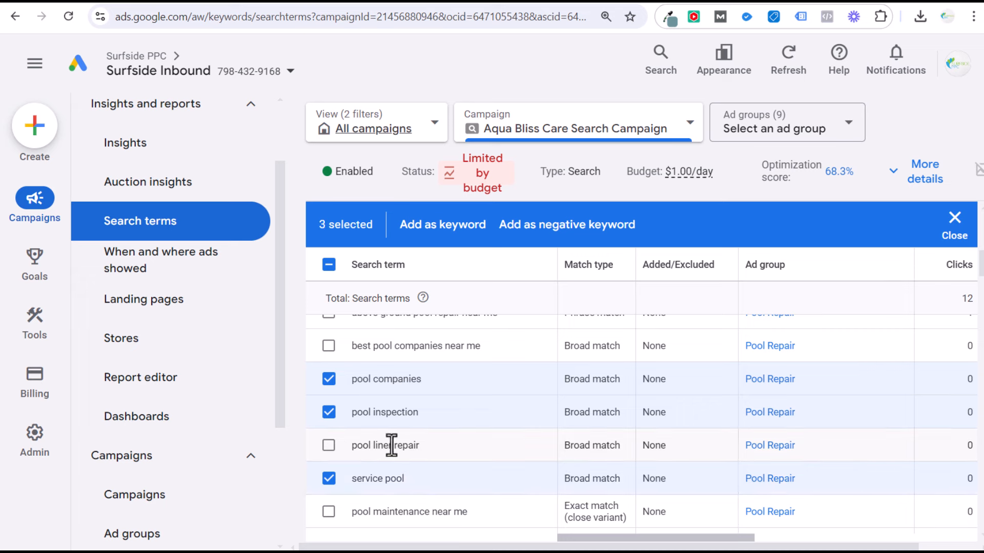
pyautogui.scroll(-3, 501, 401)
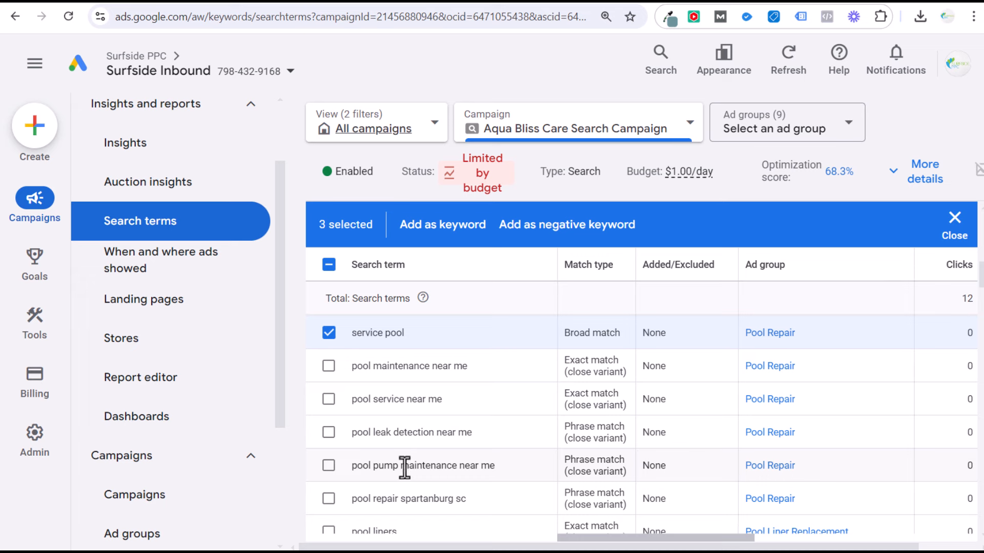
pyautogui.moveTo(352, 499); pyautogui.dragTo(479, 499)
pyautogui.click(482, 499)
pyautogui.doubleClick(442, 499)
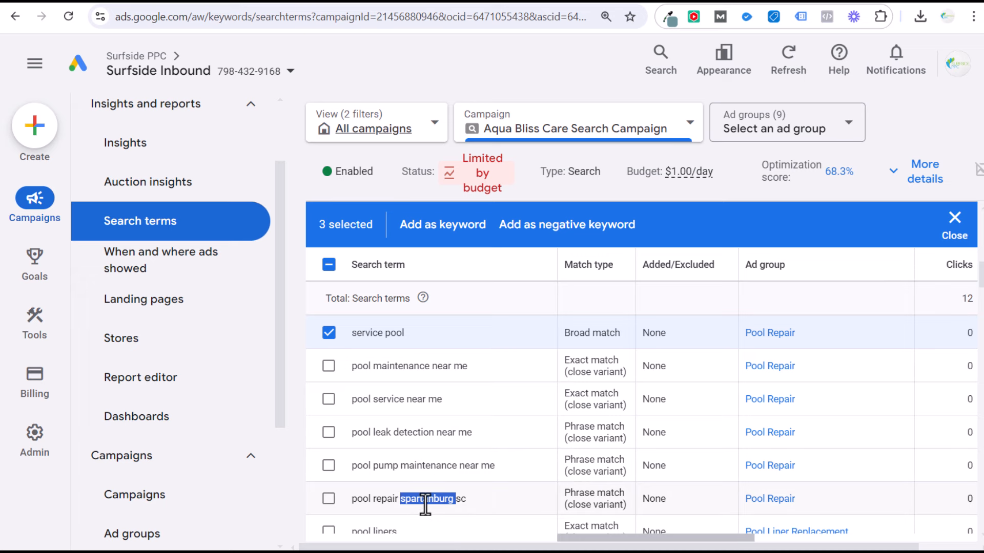
pyautogui.doubleClick(458, 499)
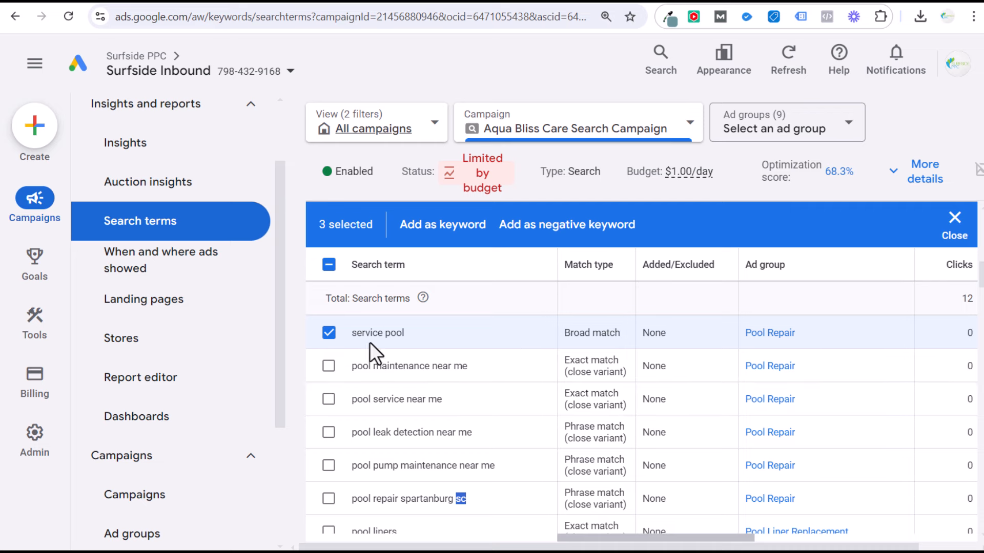
# - Start adding the three selected search terms as negative keywords at the campaign level
pyautogui.click(510, 230)
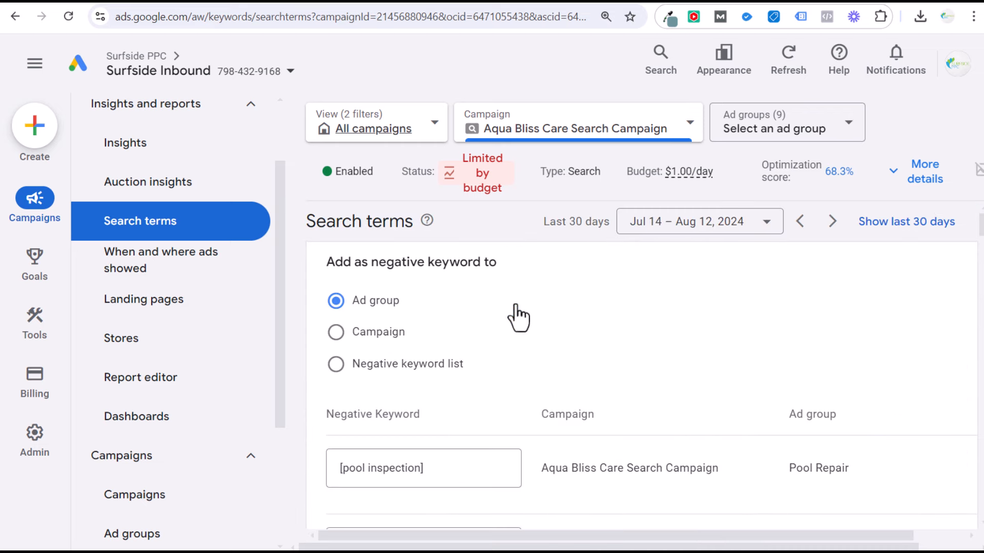
pyautogui.click(348, 334)
pyautogui.scroll(-2, 567, 330)
pyautogui.click(457, 395)
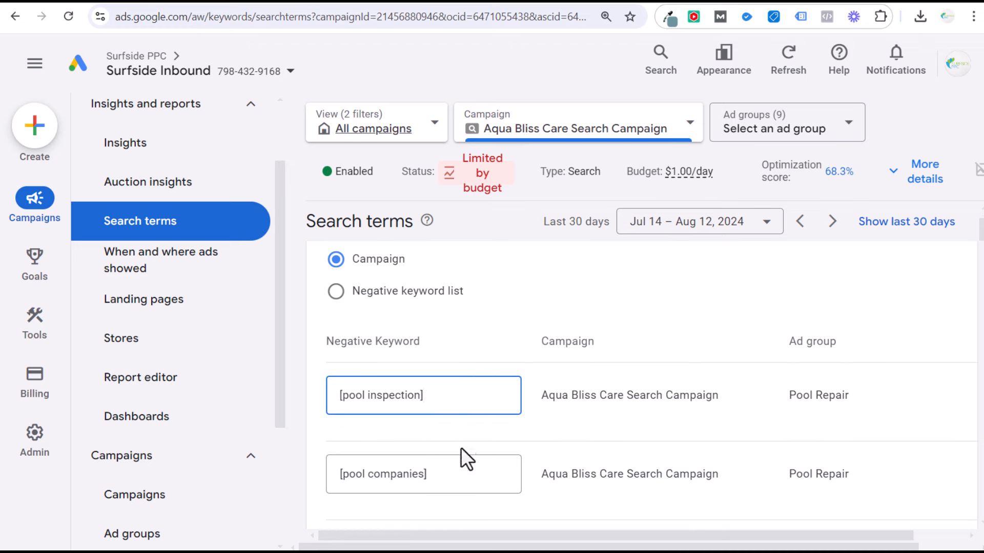
pyautogui.click(459, 474)
pyautogui.scroll(-2, 688, 316)
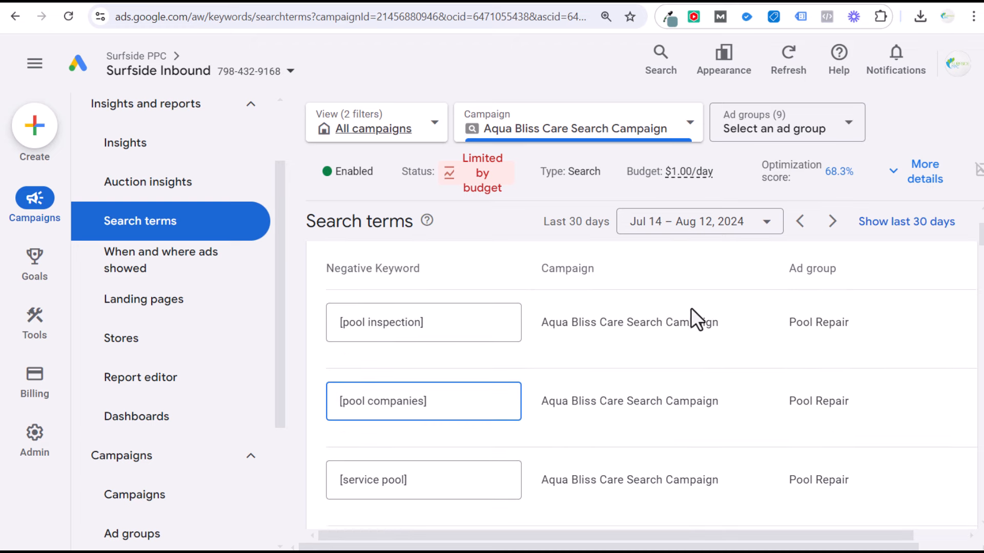
# - Review the proposed negative keywords [pool inspection], [pool companies] and [service pool]
pyautogui.click(450, 322)
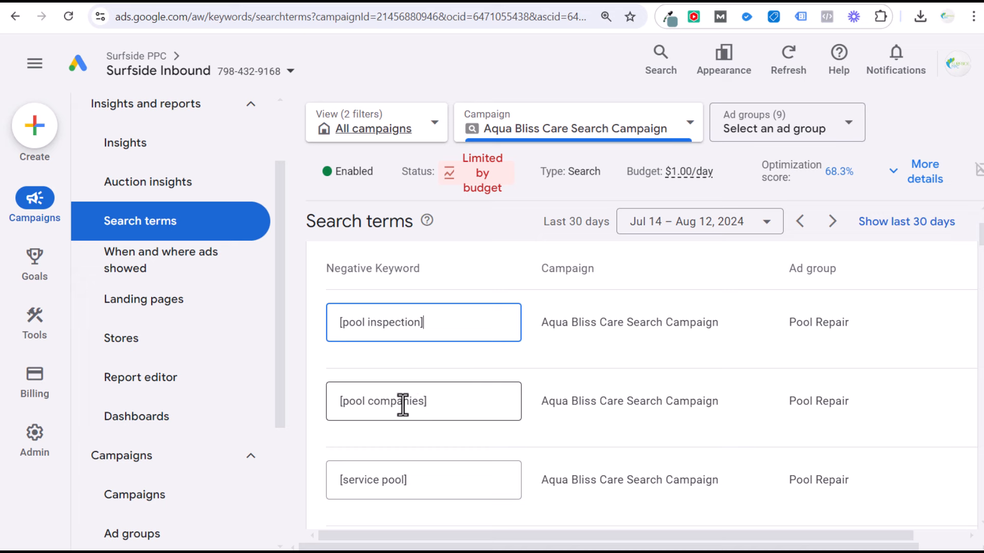
pyautogui.click(386, 408)
pyautogui.tripleClick(386, 407)
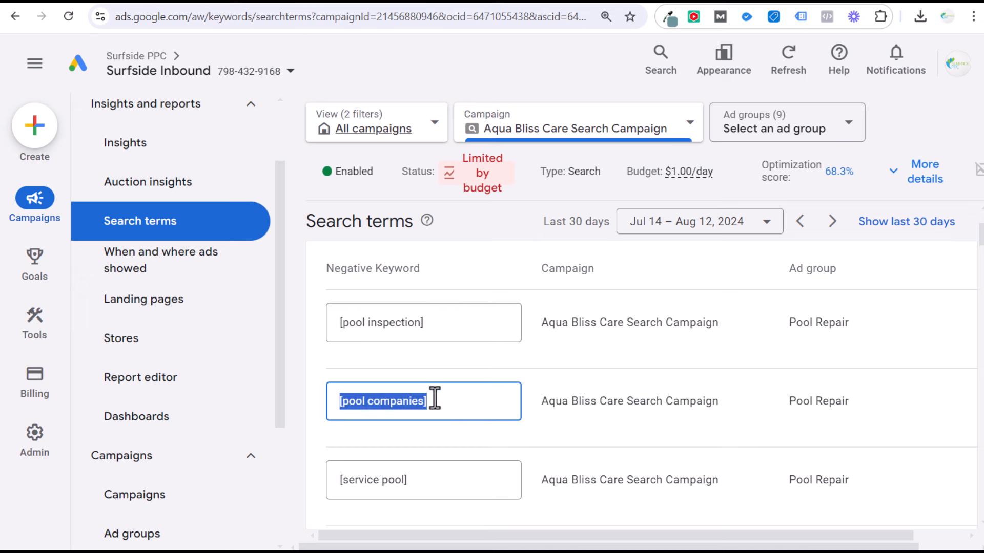
pyautogui.click(432, 483)
pyautogui.tripleClick(442, 480)
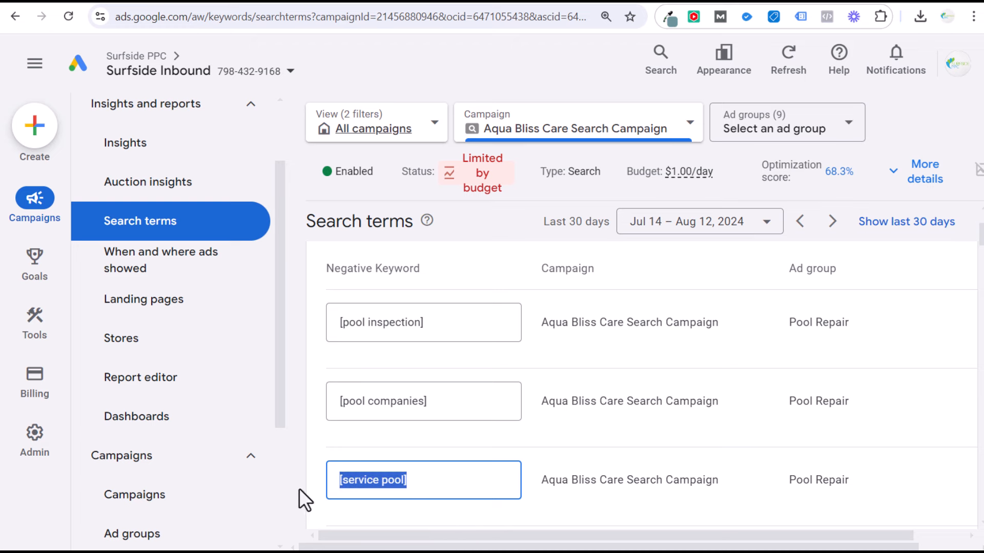
pyautogui.click(457, 493)
pyautogui.click(472, 405)
pyautogui.scroll(2, 522, 344)
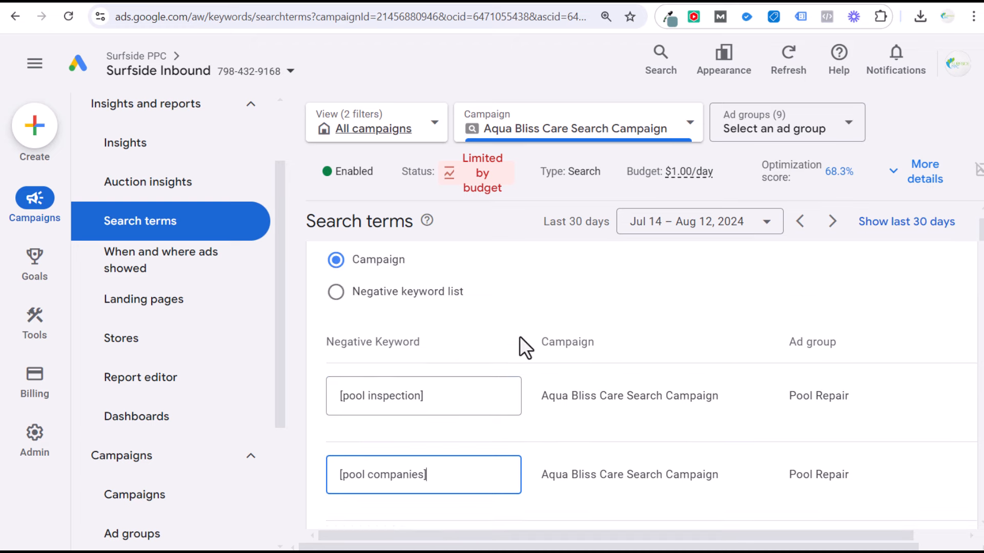
# - Assign the three negative keywords to the existing negative keyword list Pools and save them
pyautogui.click(403, 300)
pyautogui.click(507, 309)
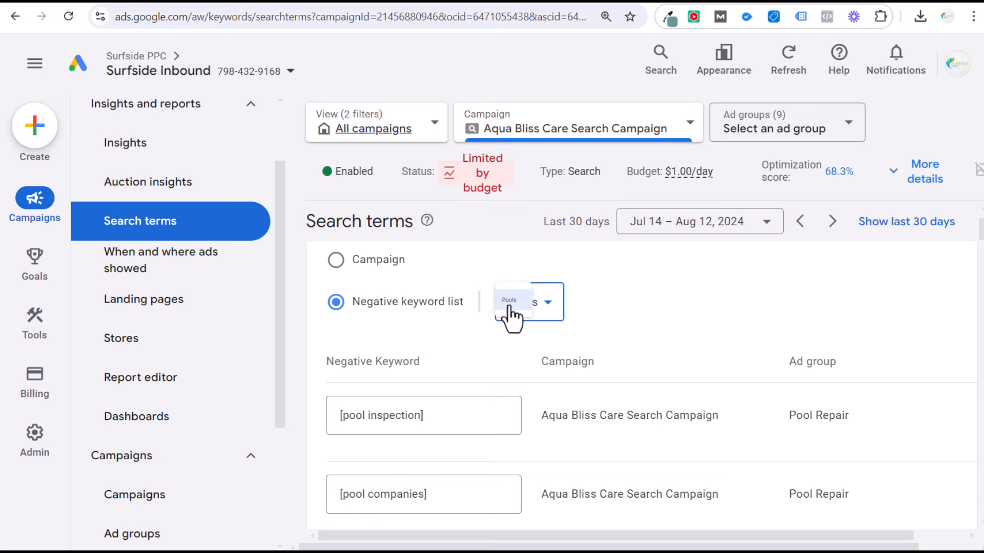
pyautogui.click(528, 329)
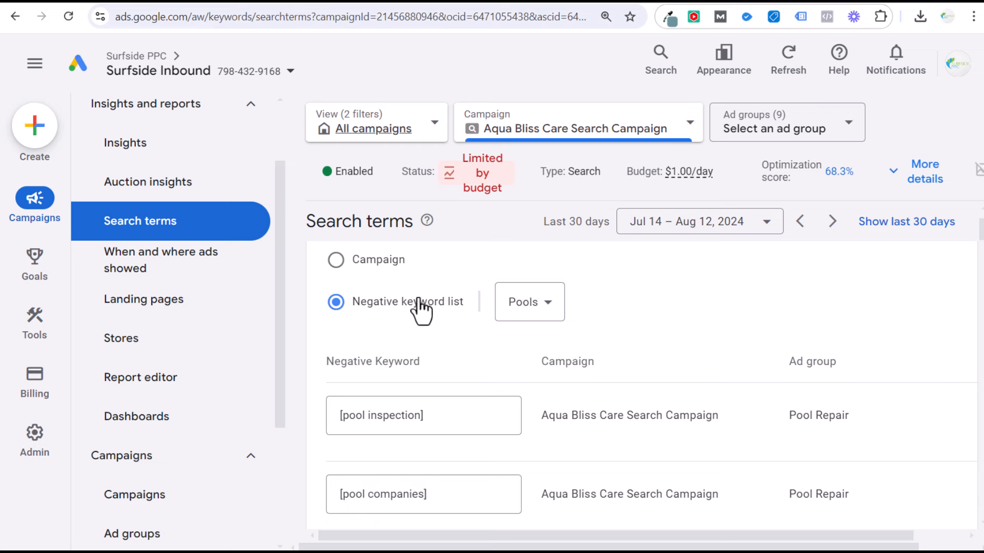
pyautogui.scroll(-2, 436, 328)
pyautogui.scroll(-4, 448, 342)
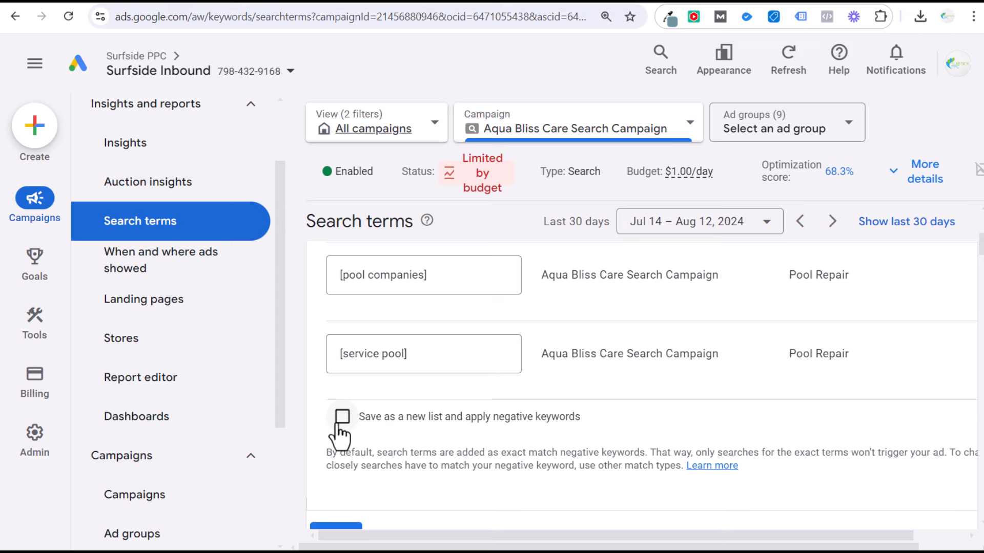
pyautogui.scroll(-2, 430, 410)
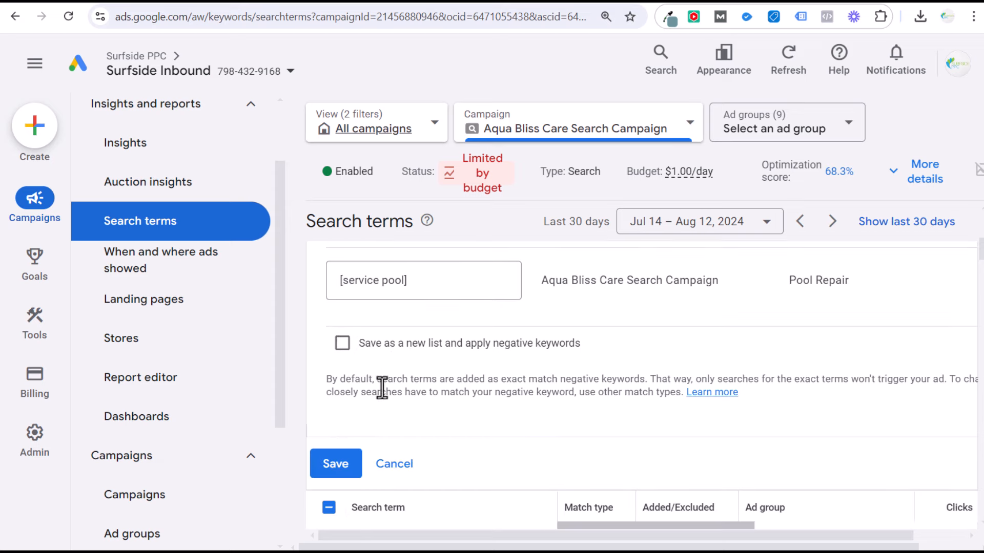
pyautogui.click(332, 467)
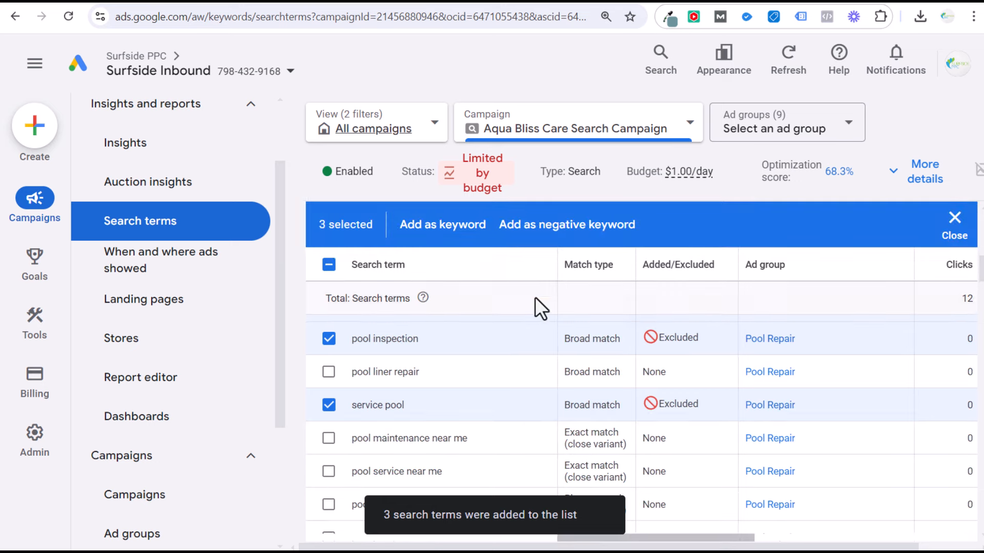
# - Open the Pools negative keyword list from the shared library's exclusion lists and look through its keywords
pyautogui.moveTo(35, 330)
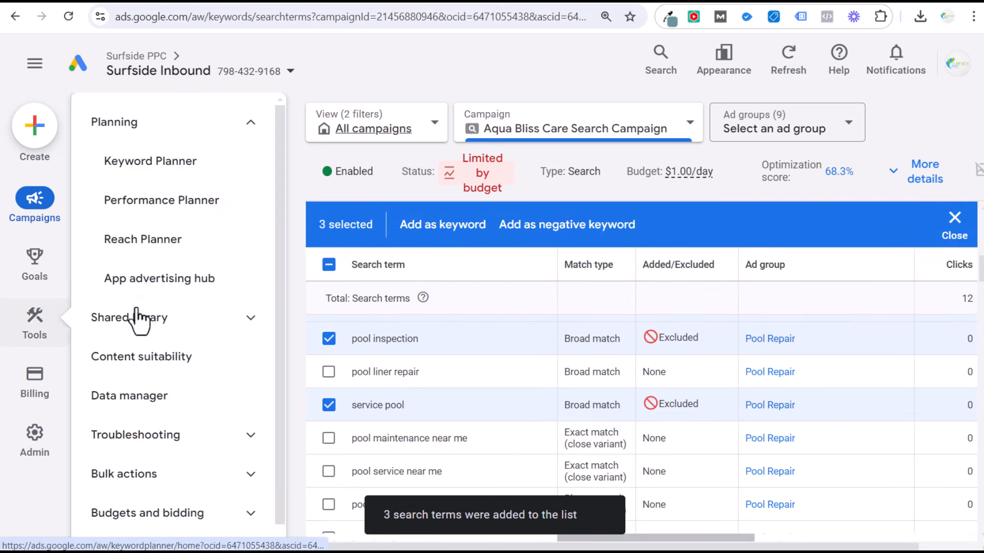
pyautogui.scroll(-1, 137, 318)
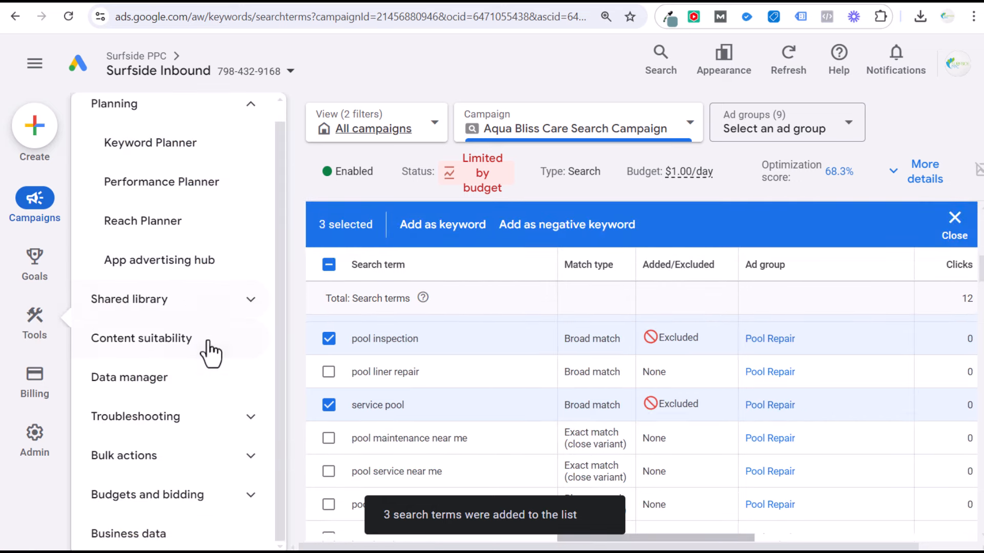
pyautogui.click(228, 302)
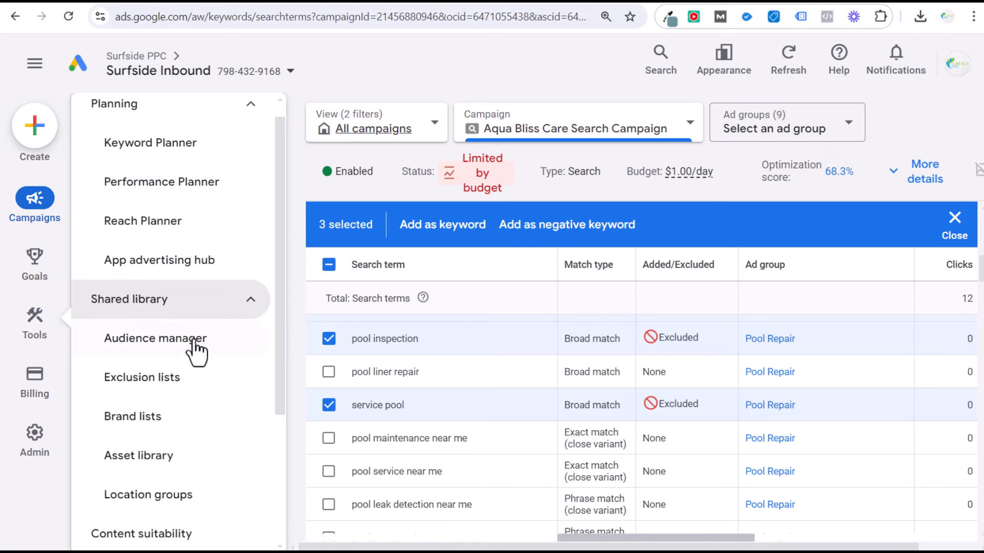
pyautogui.click(151, 382)
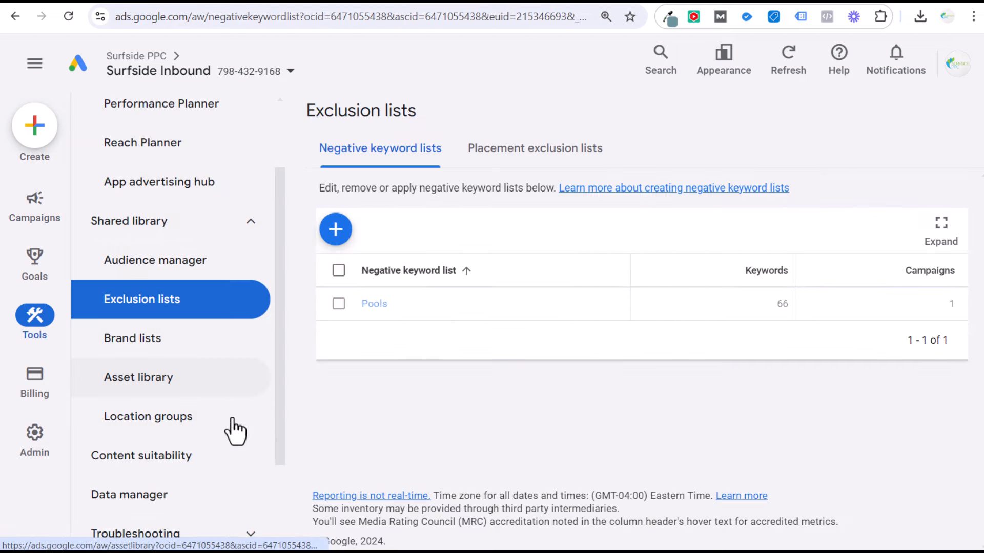
pyautogui.click(372, 304)
pyautogui.scroll(-3, 609, 313)
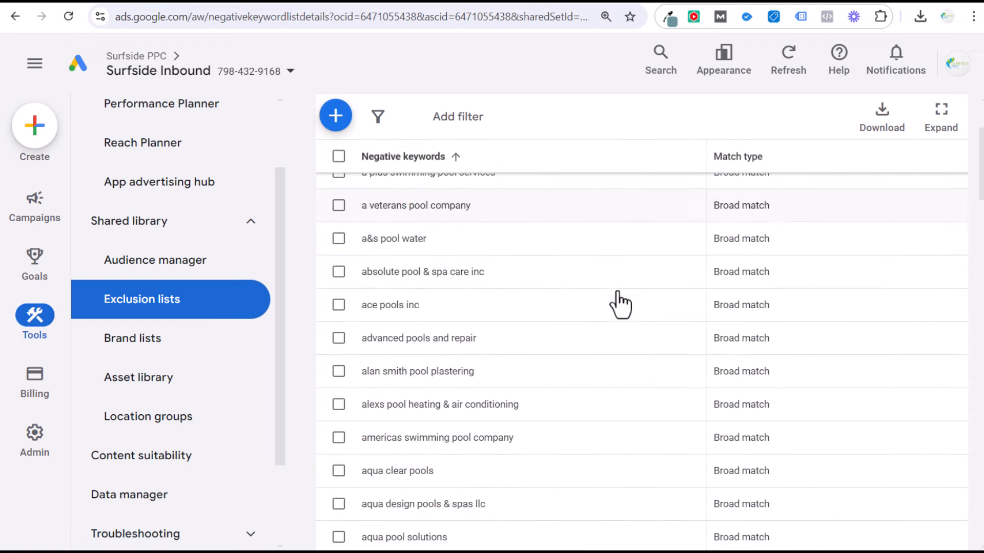
# - Examine the rest of the Pools negative keyword list, including the match types of its keywords
pyautogui.scroll(-6, 620, 302)
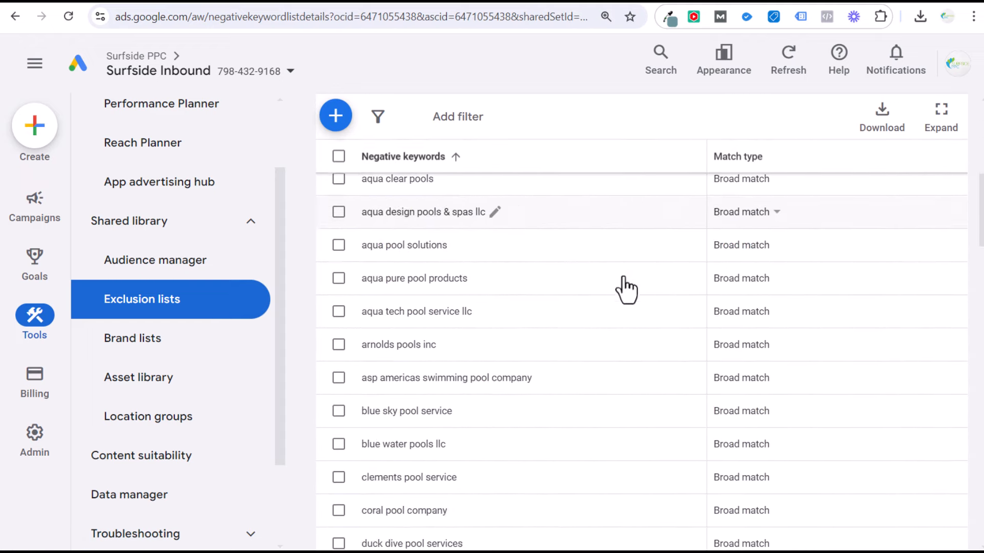
pyautogui.scroll(-5, 625, 289)
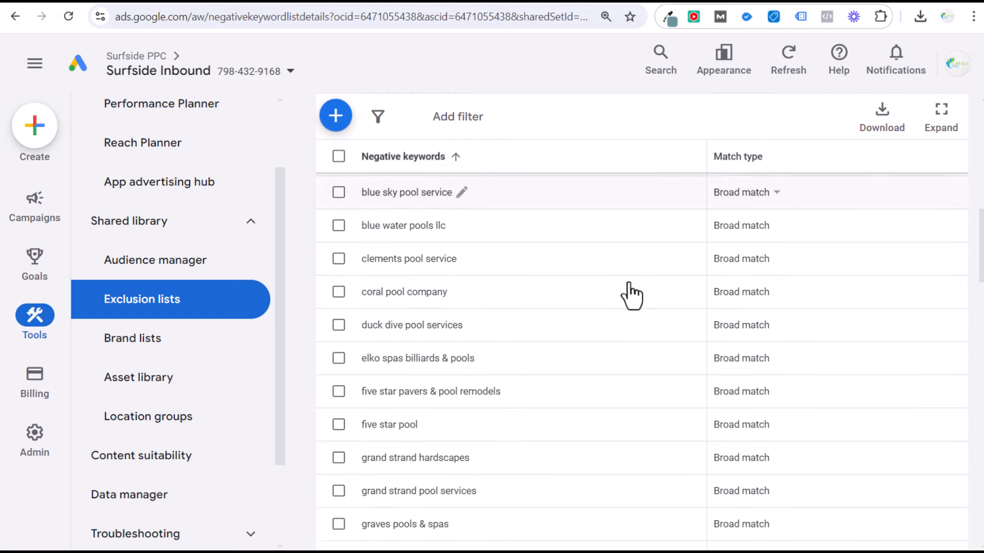
pyautogui.scroll(-2, 632, 295)
pyautogui.scroll(-2, 630, 287)
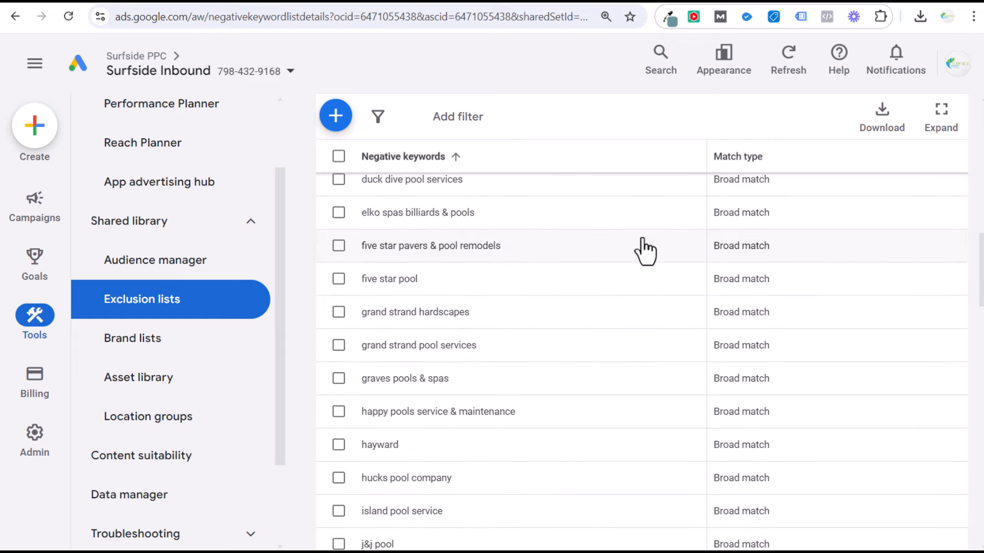
pyautogui.scroll(-2, 647, 305)
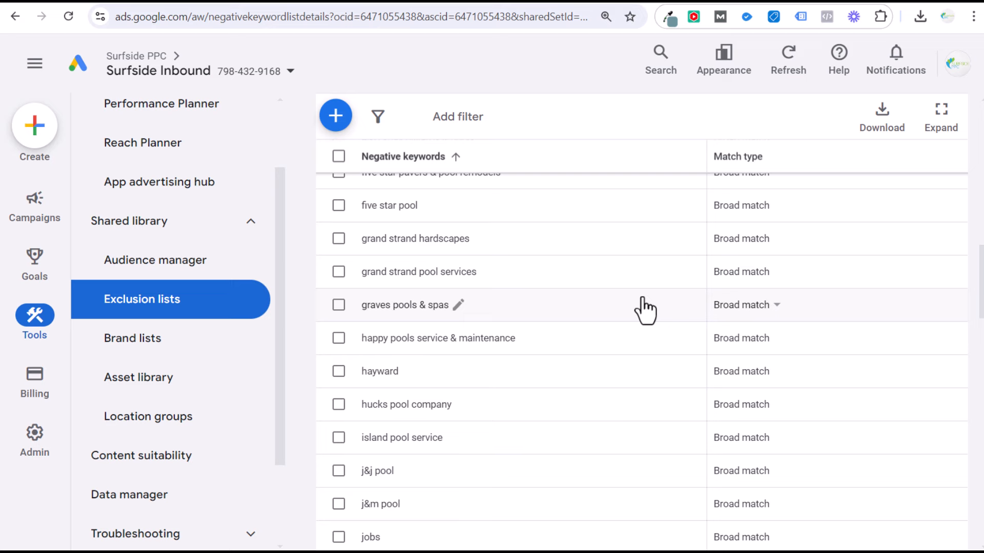
pyautogui.scroll(-2, 644, 351)
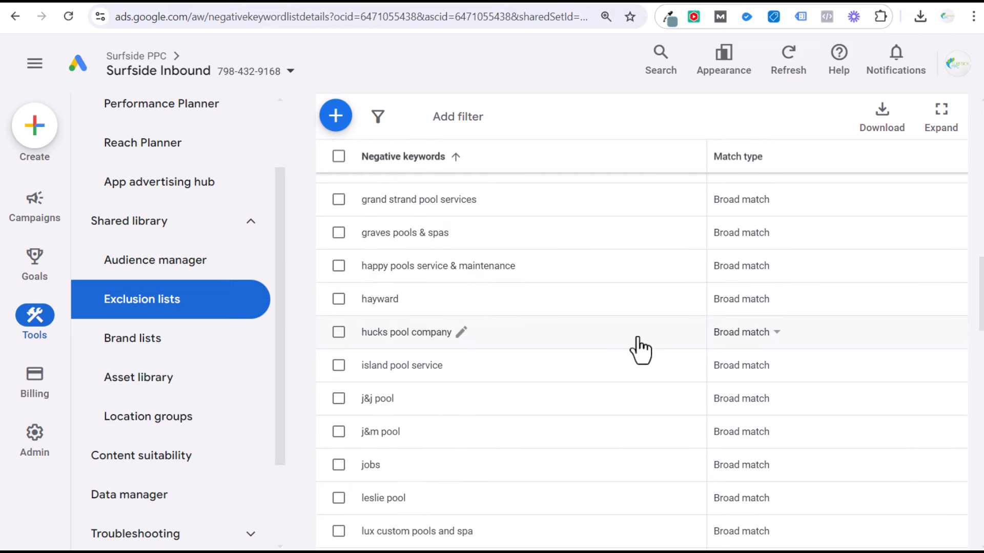
pyautogui.scroll(-2, 641, 350)
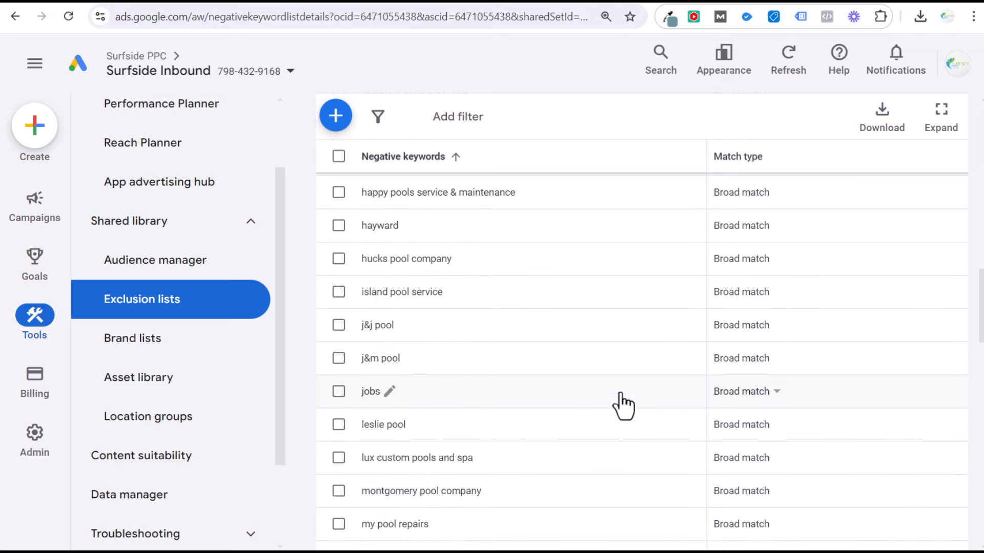
pyautogui.scroll(-3, 622, 402)
pyautogui.scroll(-2, 647, 346)
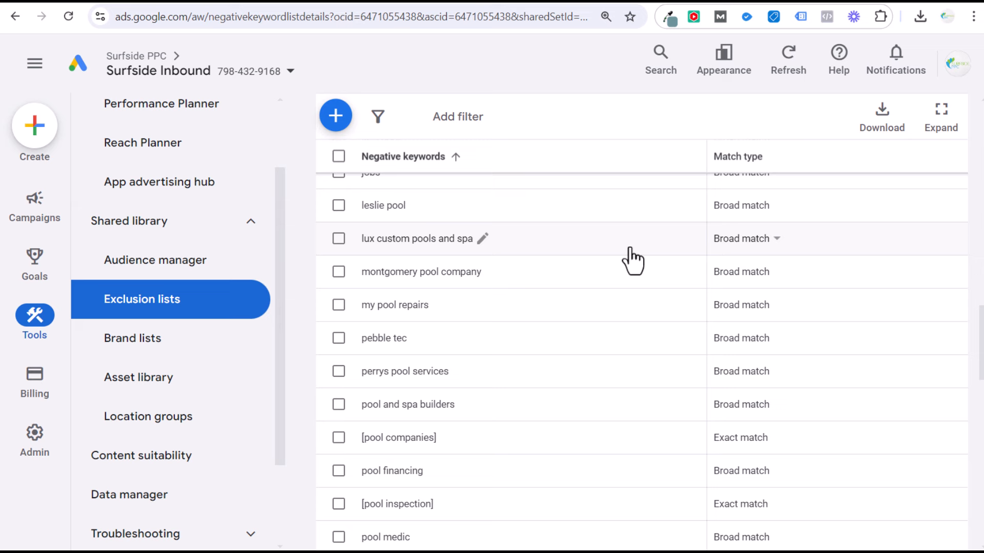
pyautogui.scroll(-3, 620, 390)
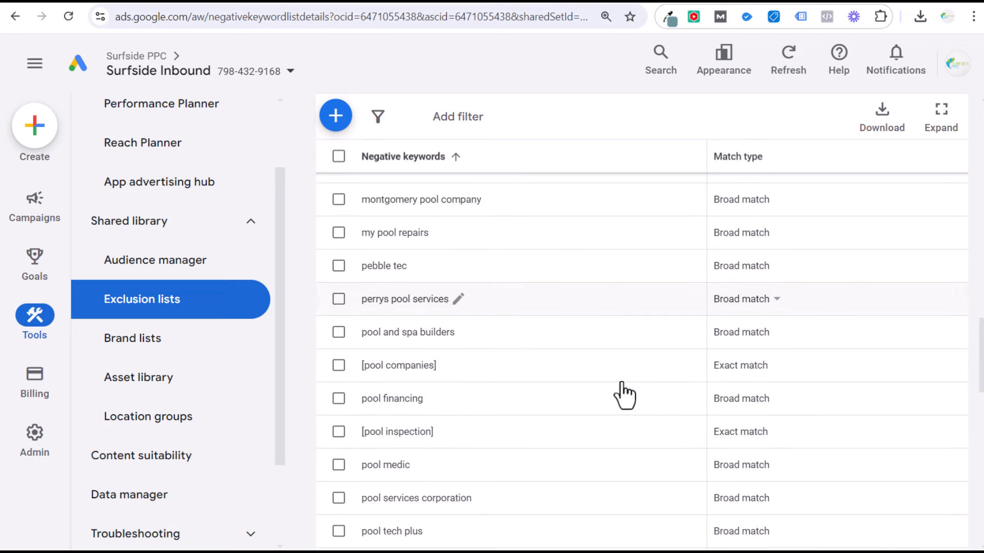
pyautogui.scroll(-7, 622, 361)
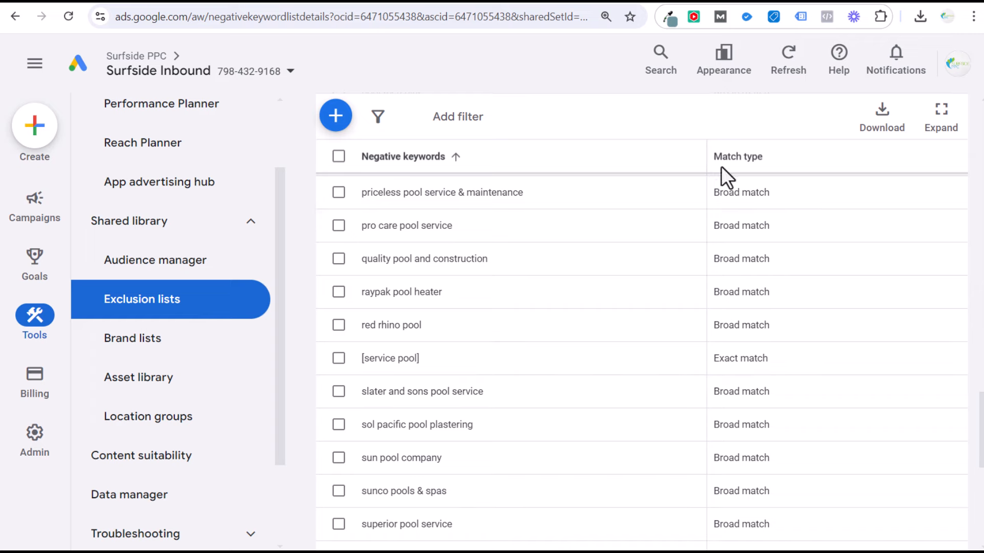
pyautogui.scroll(20, 579, 288)
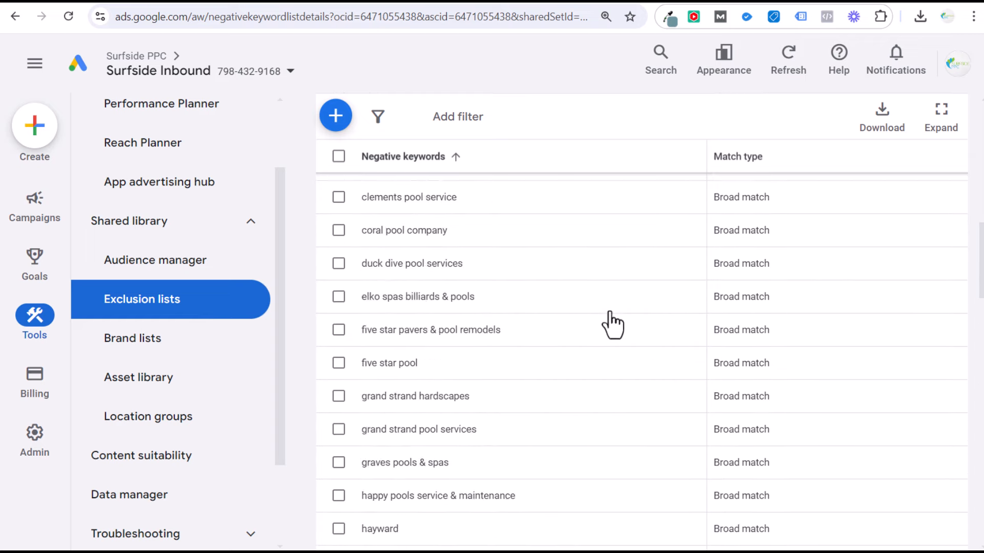
pyautogui.scroll(5, 613, 322)
# - Return to the overview of negative keyword lists and check how many campaigns use the Pools list
pyautogui.click(394, 116)
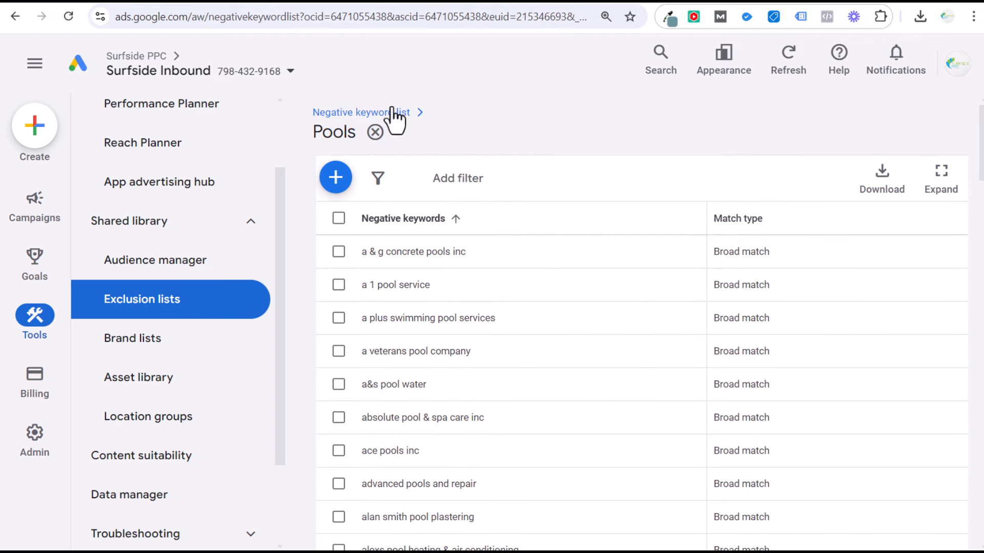
pyautogui.doubleClick(951, 304)
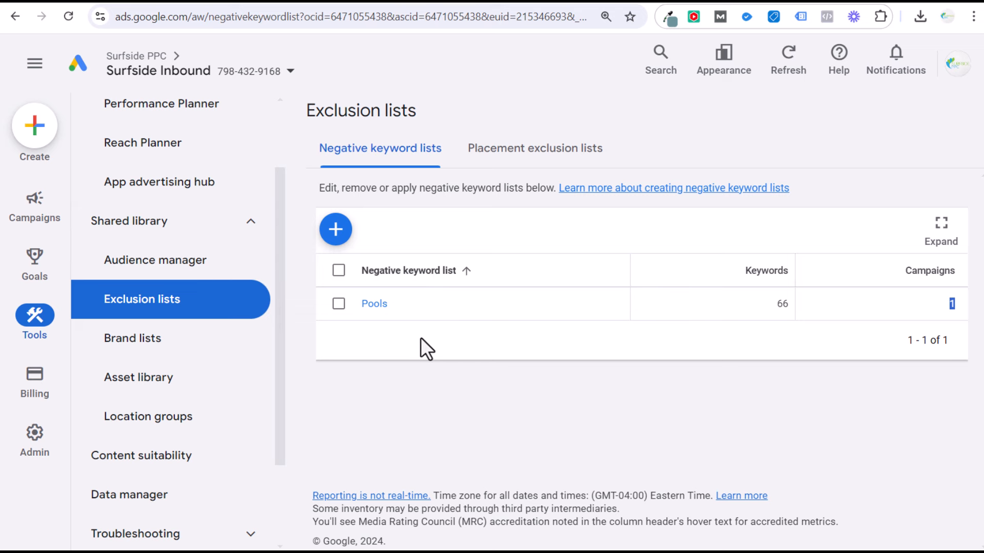
pyautogui.scroll(2, 198, 263)
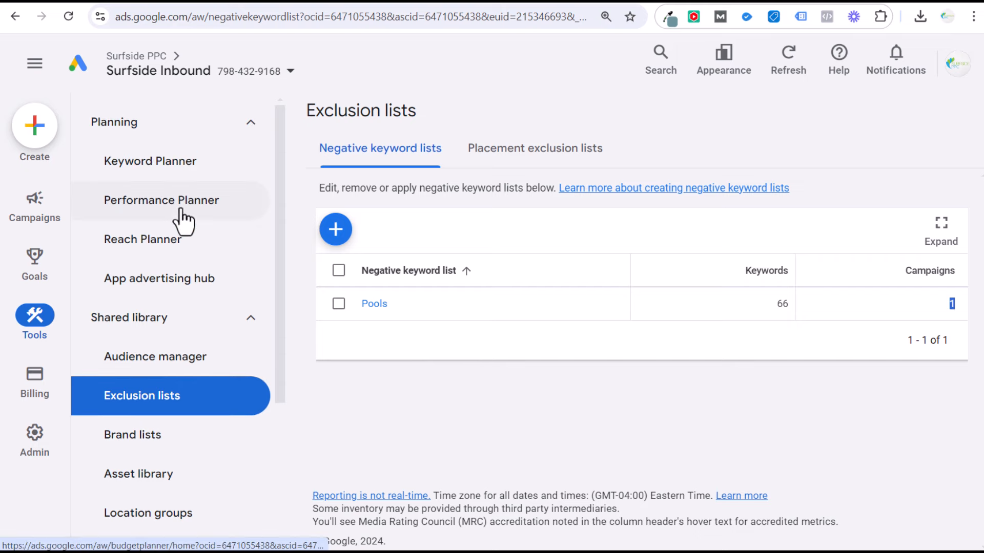
pyautogui.scroll(-1, 190, 231)
pyautogui.scroll(-3, 190, 251)
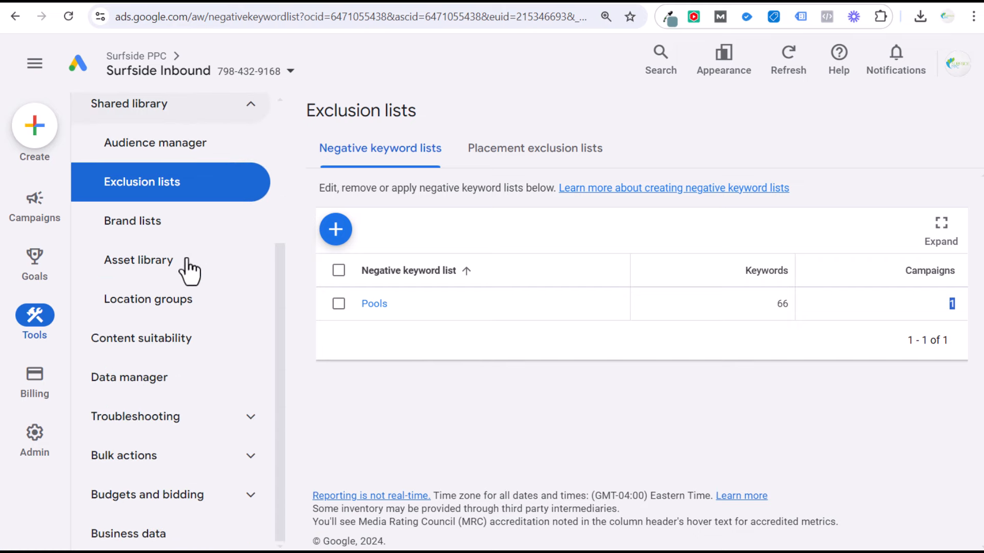
pyautogui.scroll(2, 184, 264)
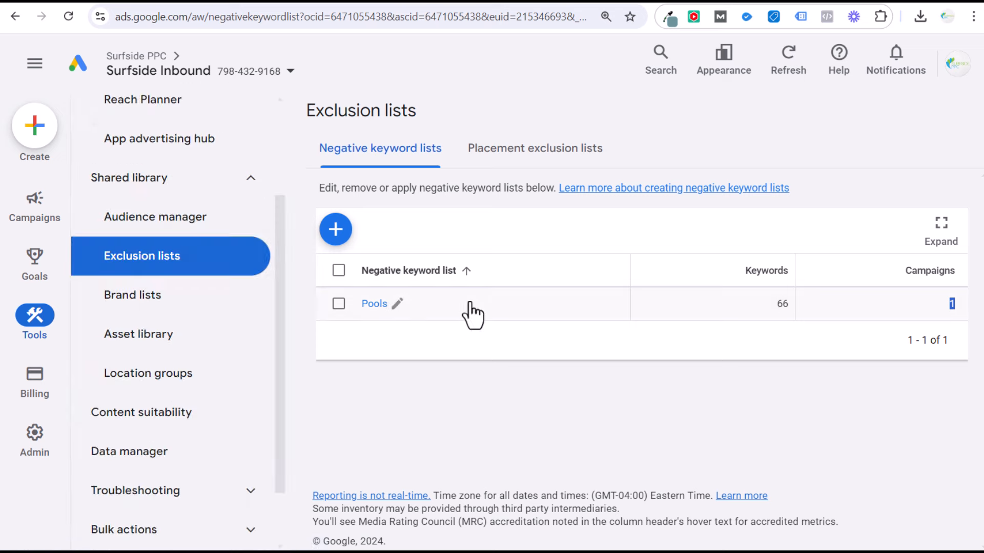
# - Open the search terms report for the Aqua Bliss Care Search Campaign
pyautogui.moveTo(34, 208)
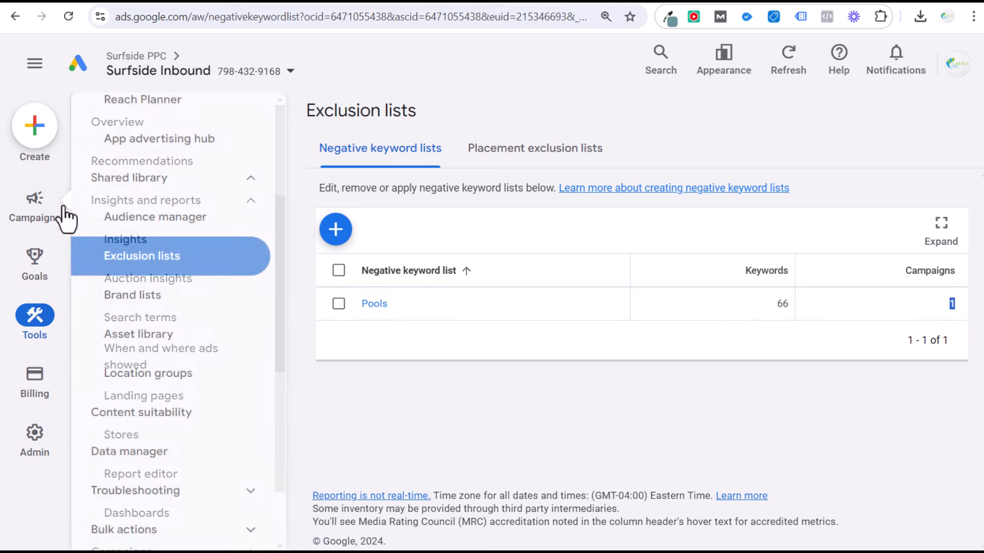
pyautogui.click(186, 321)
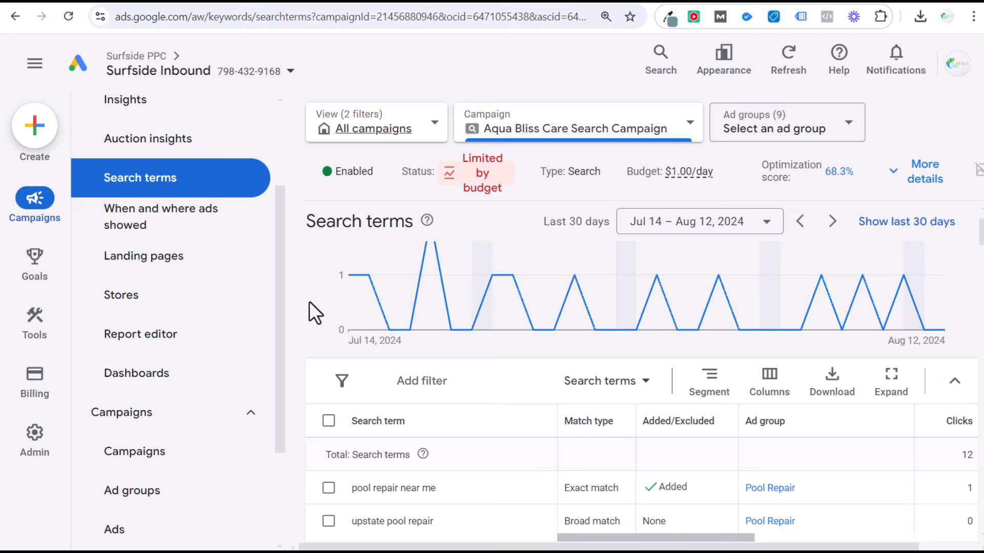
pyautogui.scroll(-1, 309, 302)
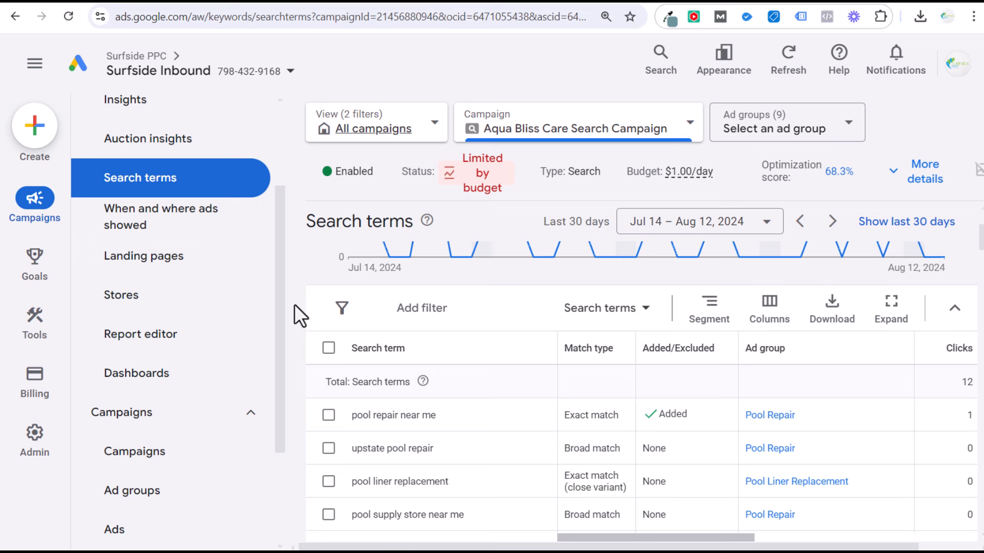
# - Open the account settings and expand the account-level Negative keywords section
pyautogui.moveTo(35, 448)
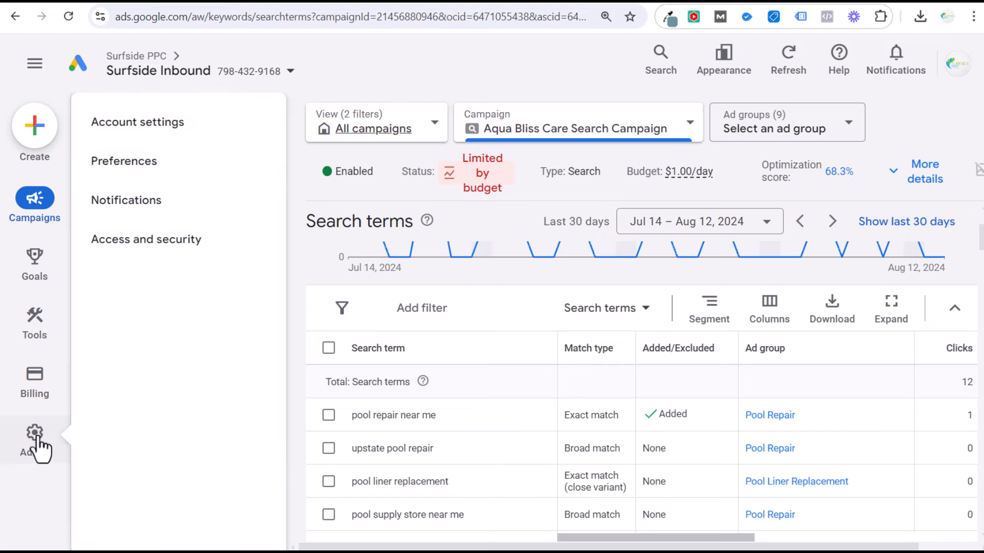
pyautogui.click(173, 135)
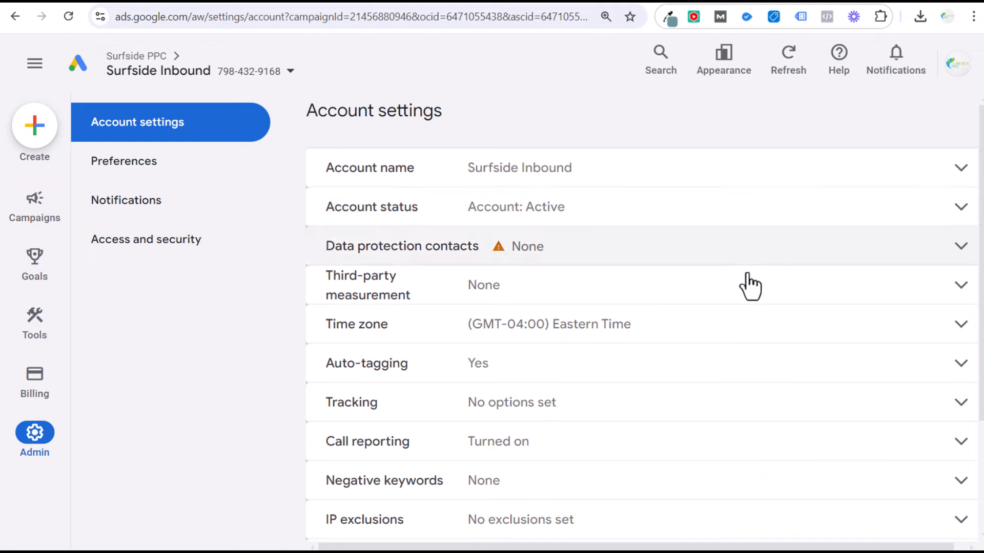
pyautogui.scroll(-2, 748, 292)
pyautogui.click(736, 413)
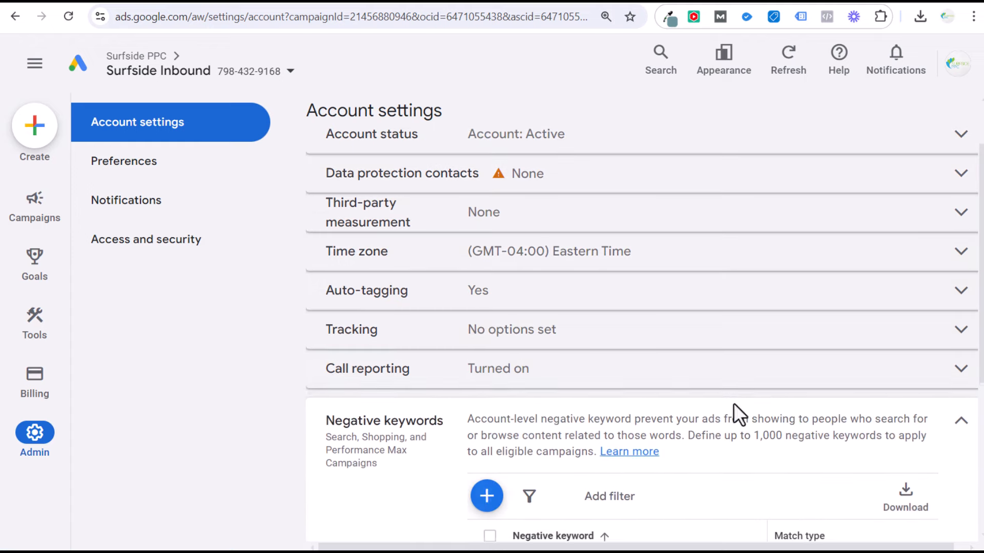
# - Read the description of account-level negative keywords and view the form for adding them, leaving without saving
pyautogui.moveTo(327, 221); pyautogui.dragTo(417, 231)
pyautogui.click(432, 248)
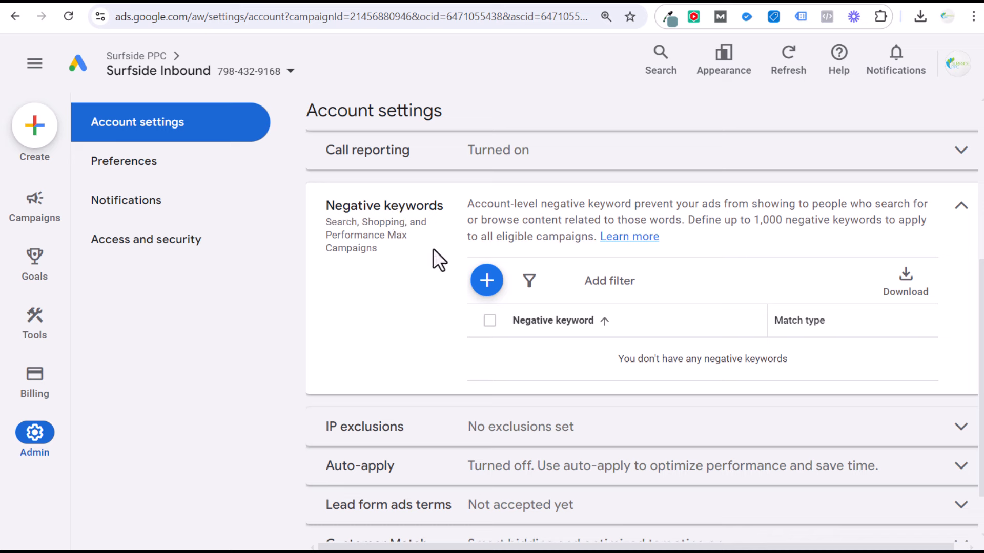
pyautogui.moveTo(722, 219); pyautogui.dragTo(833, 219)
pyautogui.click(878, 224)
pyautogui.click(408, 254)
pyautogui.doubleClick(383, 222)
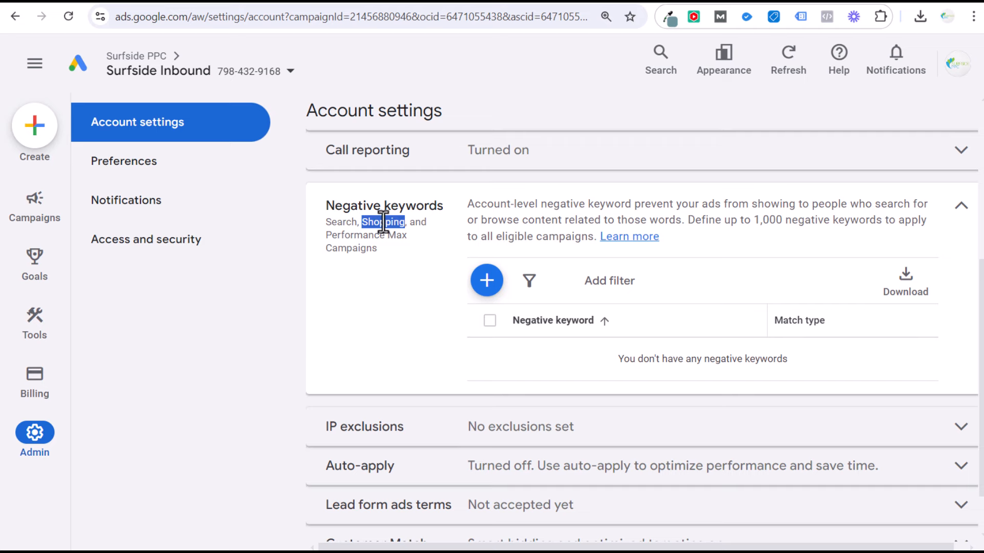
pyautogui.click(486, 281)
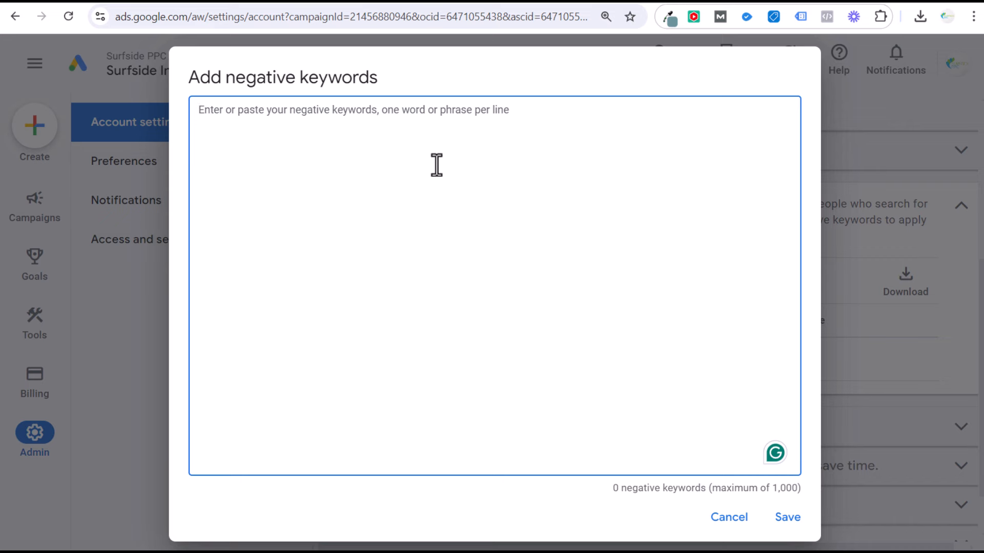
pyautogui.click(717, 519)
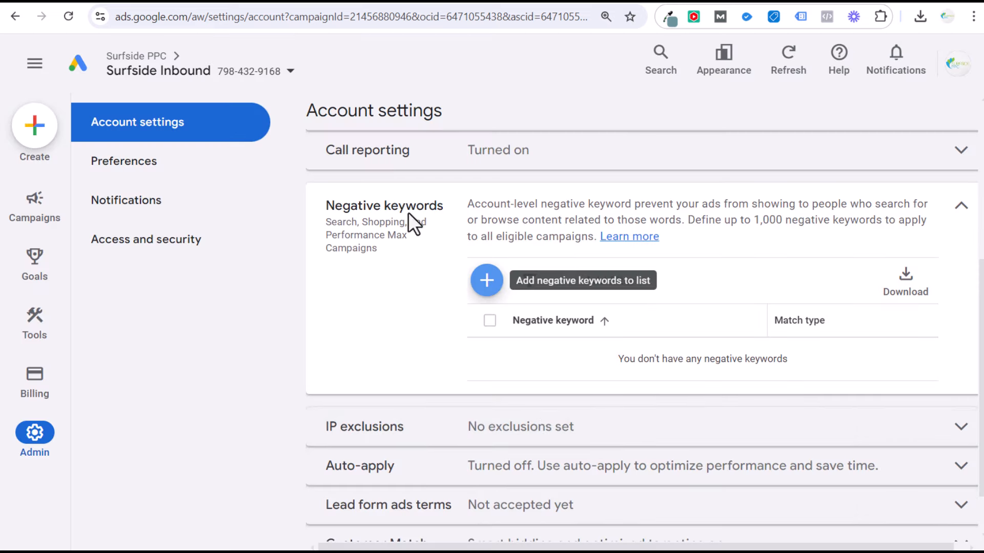
# - Go back from the account settings to the campaign's search terms report
pyautogui.moveTo(47, 231)
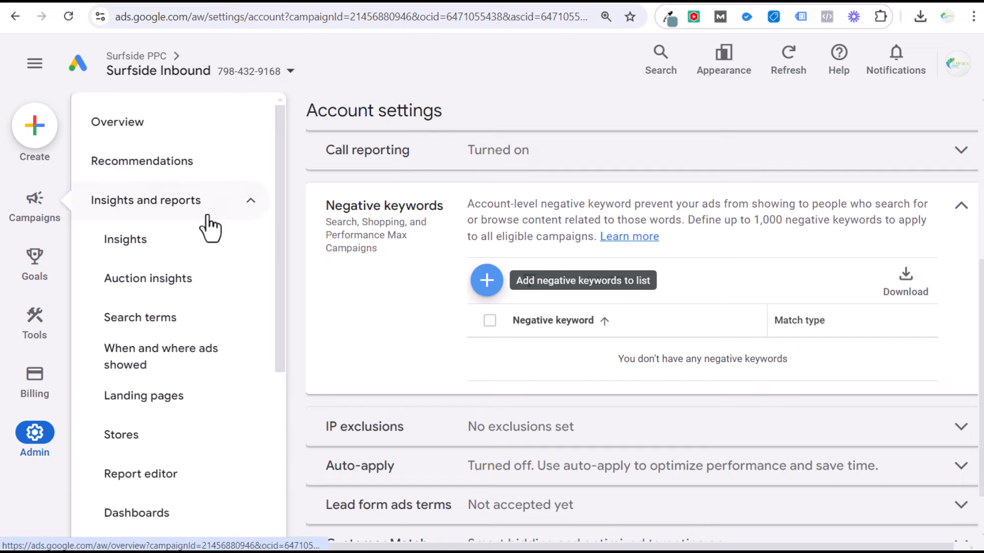
pyautogui.click(137, 320)
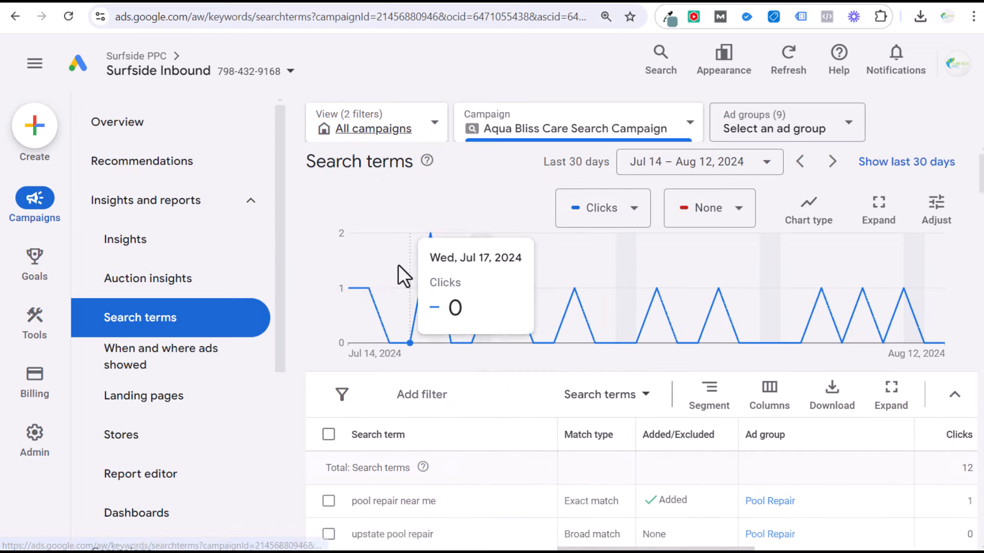
pyautogui.scroll(-4, 316, 323)
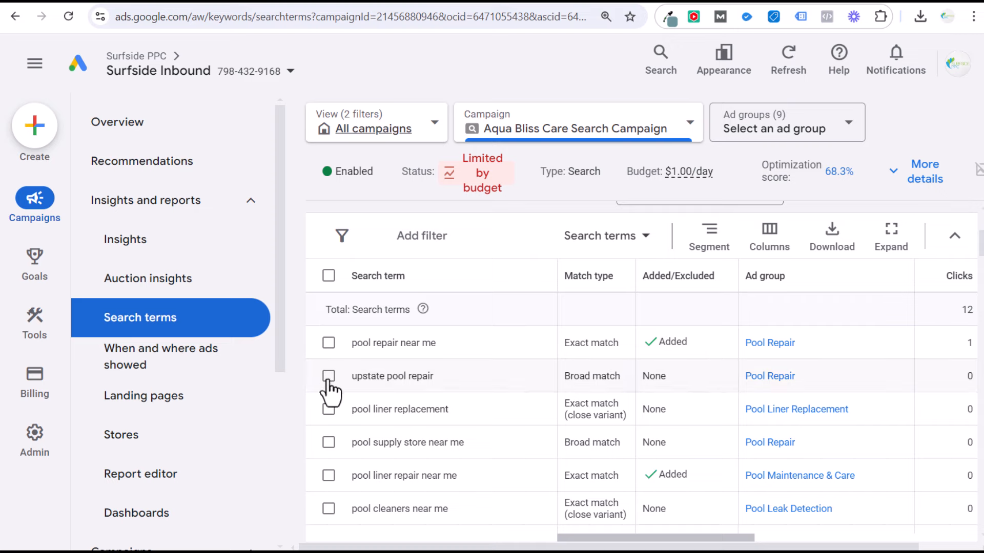
# - Start adding the search term "upstate pool repair" as a negative keyword and replace its text with "cafes near me"
pyautogui.click(328, 376)
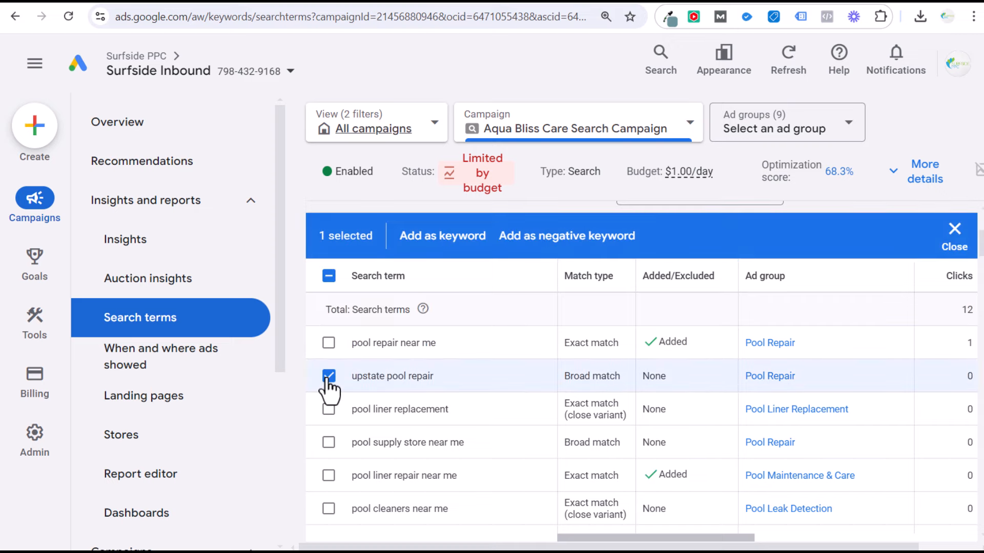
pyautogui.click(562, 236)
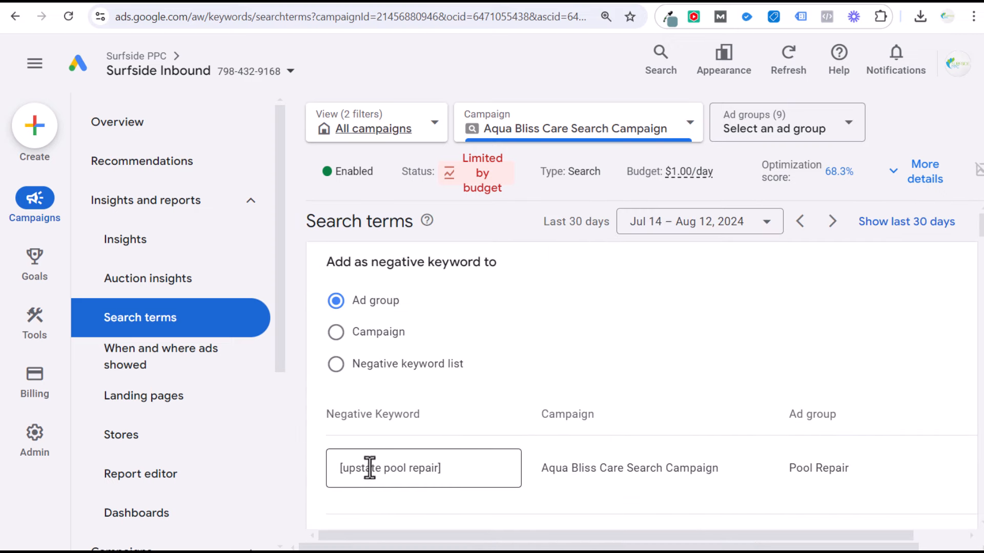
pyautogui.scroll(-2, 659, 316)
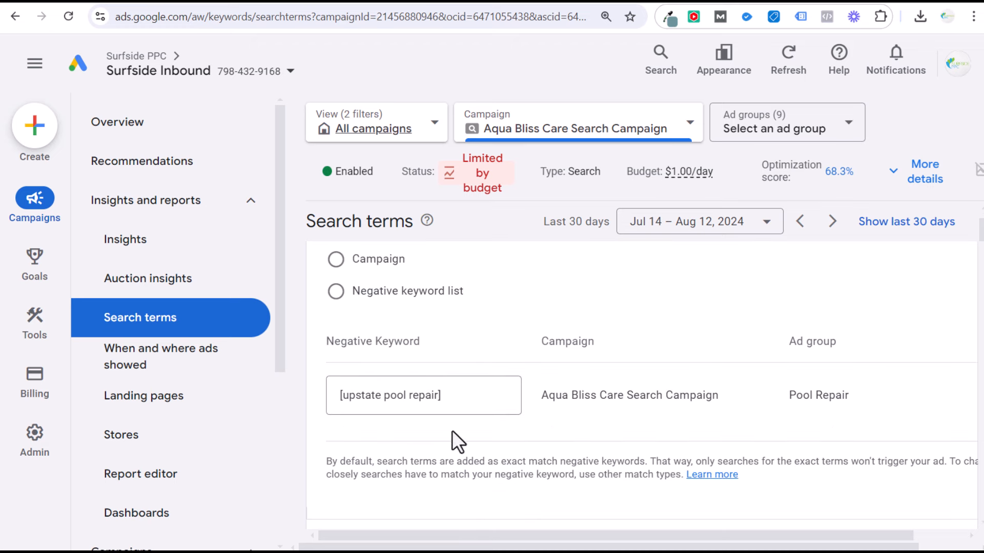
pyautogui.moveTo(474, 394); pyautogui.dragTo(336, 397)
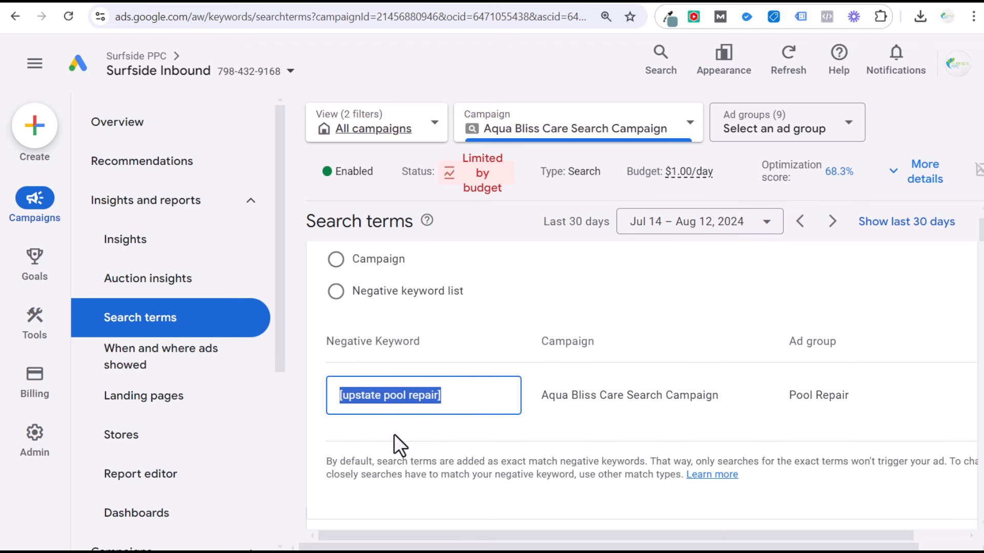
pyautogui.press('BackSpace')
pyautogui.write('c')
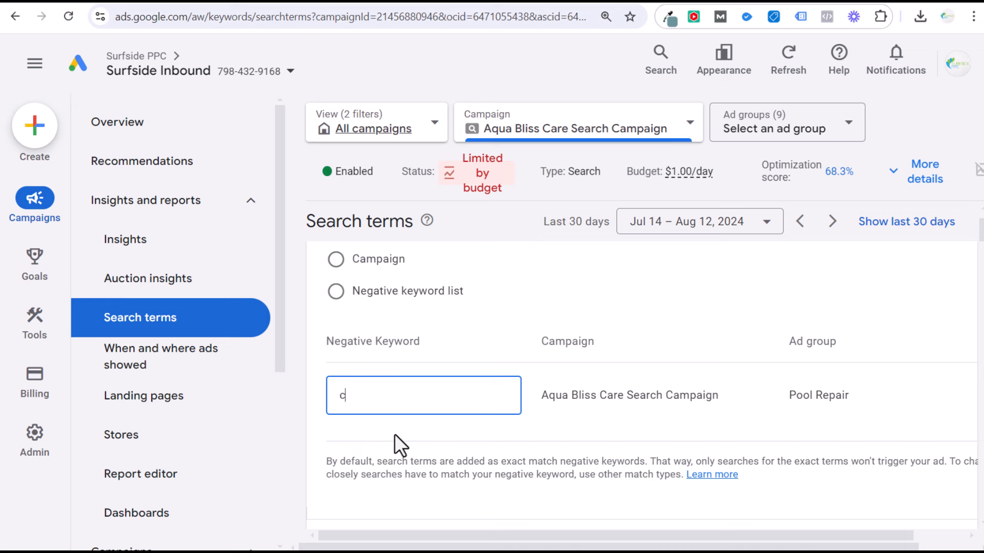
pyautogui.write('afes near me')
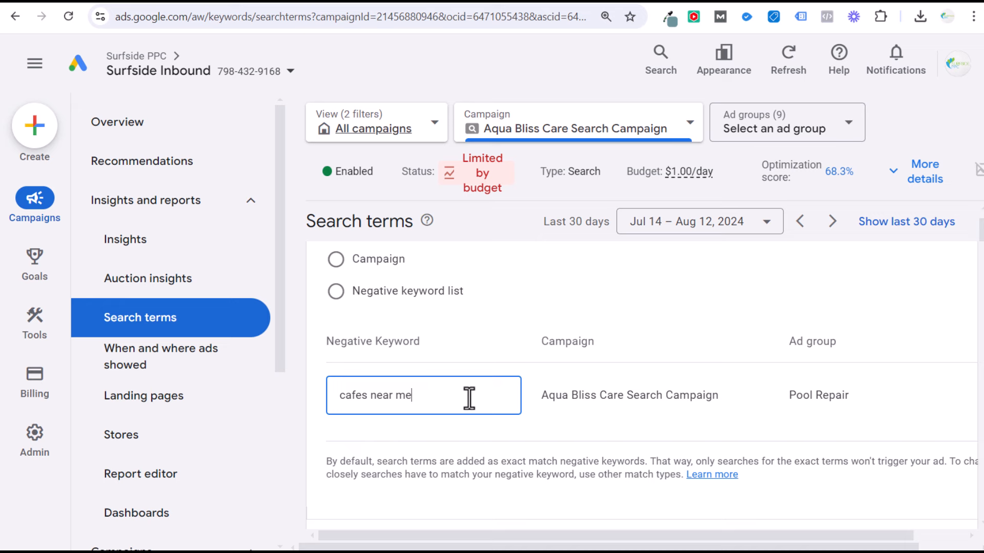
# - Try the accented spelling "café" as the negative keyword and clear the text
pyautogui.moveTo(445, 395); pyautogui.dragTo(367, 395)
pyautogui.press('BackSpace')
pyautogui.press('BackSpace')
pyautogui.press('BackSpace')
pyautogui.write('é')
pyautogui.press('BackSpace')
pyautogui.press('BackSpace')
pyautogui.press('BackSpace')
pyautogui.press('BackSpace')
# - Try negative keyword variants containing an ampersand and the word "and", and remove them
pyautogui.write('a&')
pyautogui.press('BackSpace')
pyautogui.press('BackSpace')
pyautogui.write('a& and')
pyautogui.press('BackSpace')
pyautogui.press('BackSpace')
pyautogui.press('BackSpace')
pyautogui.press('BackSpace')
pyautogui.write('j')
pyautogui.press('BackSpace')
pyautogui.press('BackSpace')
# - Try "men's" and "mens" as the negative keyword, and cancel adding it
pyautogui.write("men's")
pyautogui.press('BackSpace')
pyautogui.press('BackSpace')
pyautogui.write('s')
pyautogui.scroll(-2, 431, 441)
pyautogui.click(409, 479)
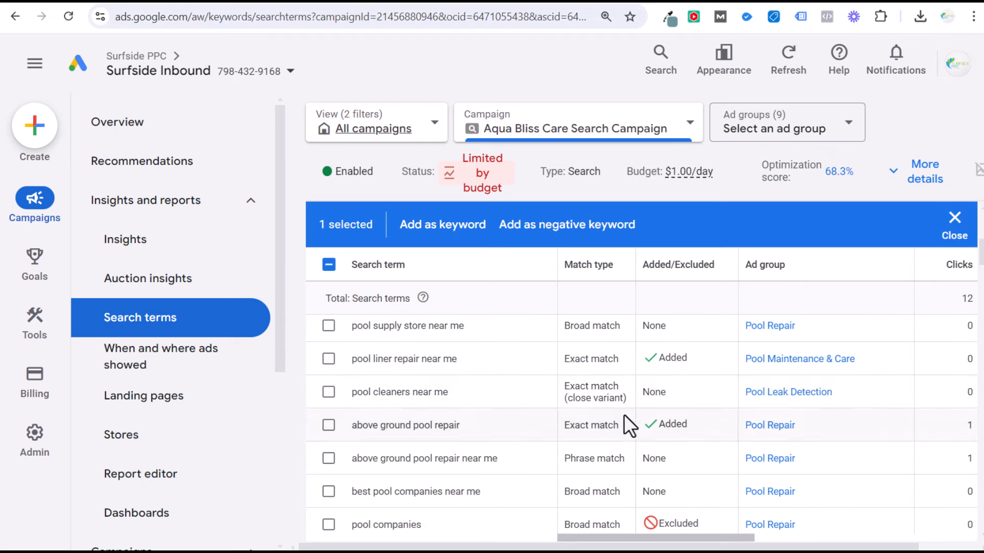
# - Clear the current selection, start adding the search term "pool cleaners near me" as a negative keyword and replace its text with "cleaning"
pyautogui.click(328, 265)
pyautogui.click(329, 265)
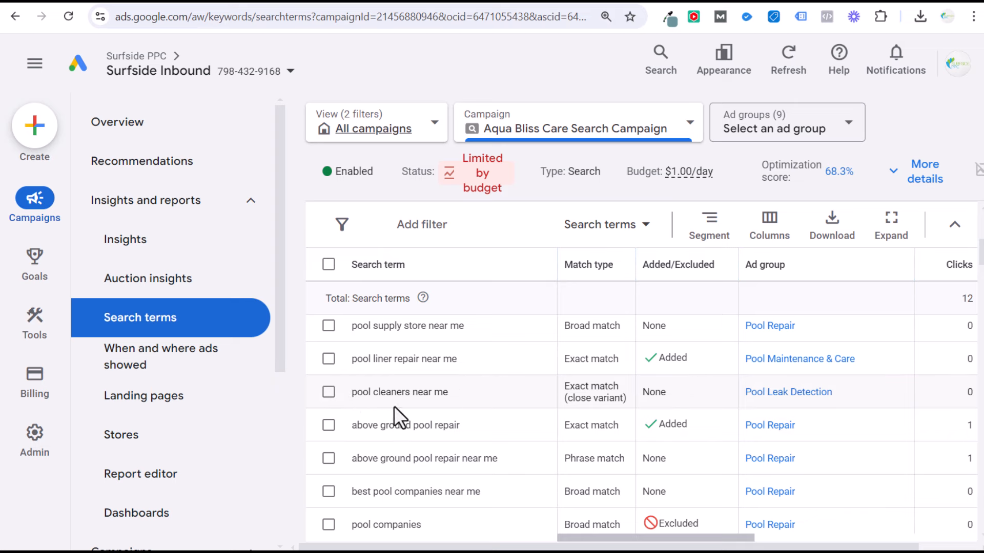
pyautogui.click(328, 393)
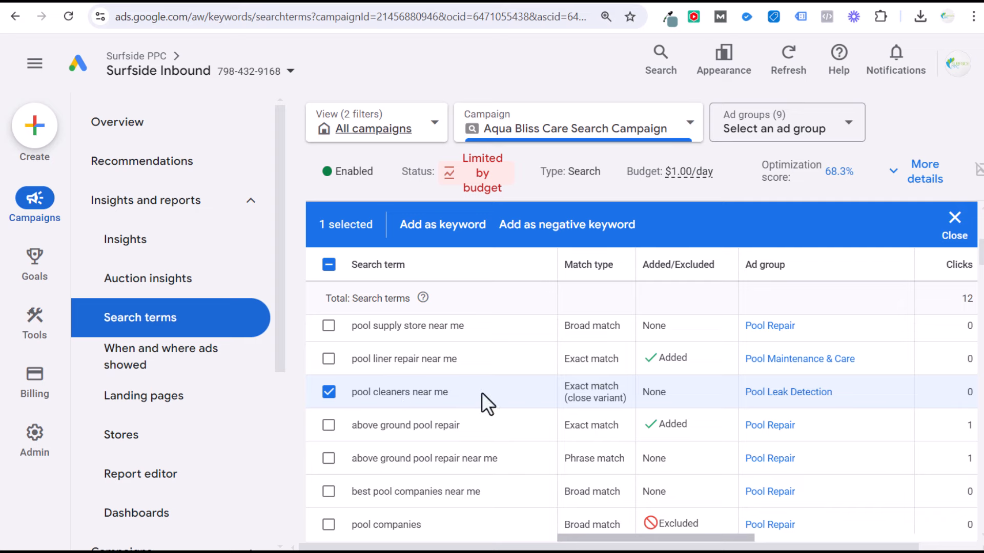
pyautogui.click(566, 225)
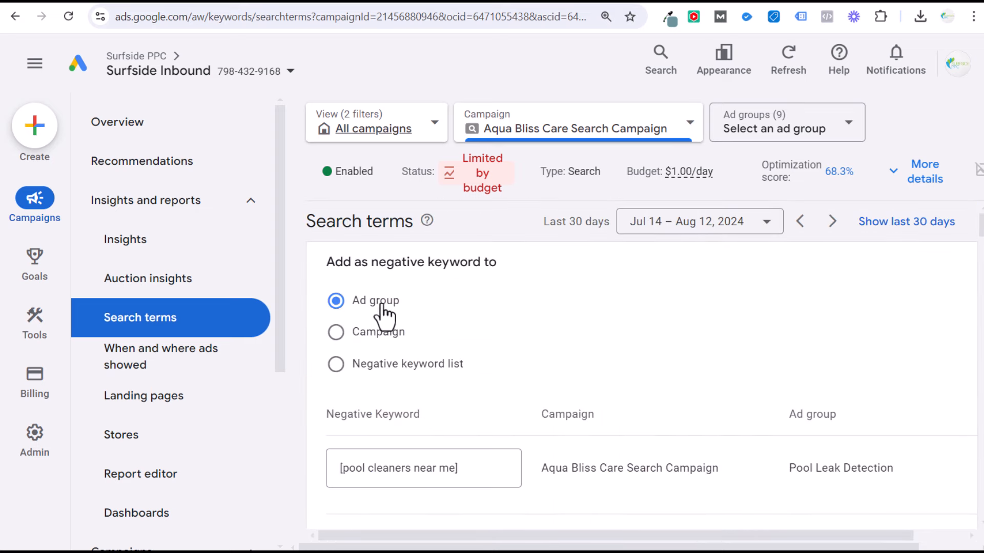
pyautogui.click(374, 466)
pyautogui.tripleClick(387, 467)
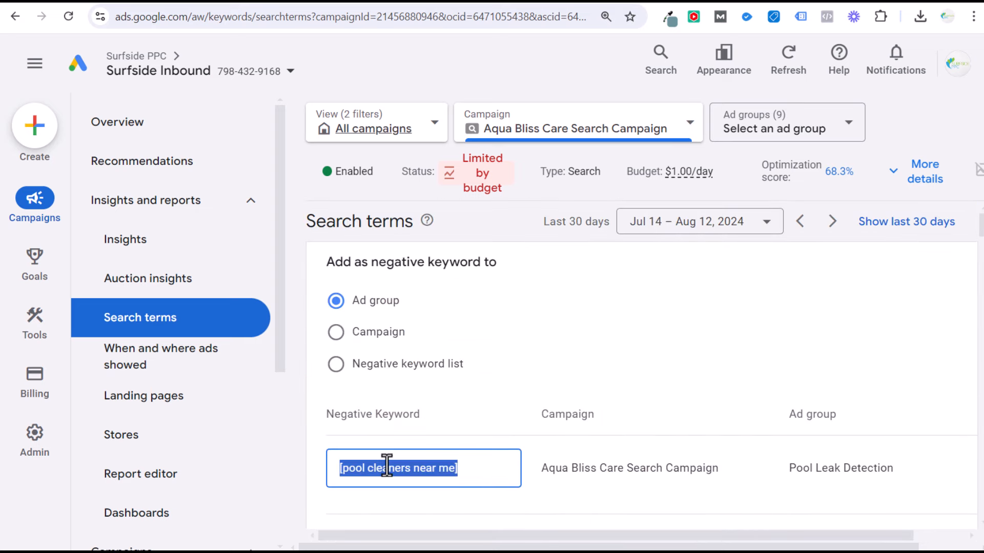
pyautogui.write('cleani')
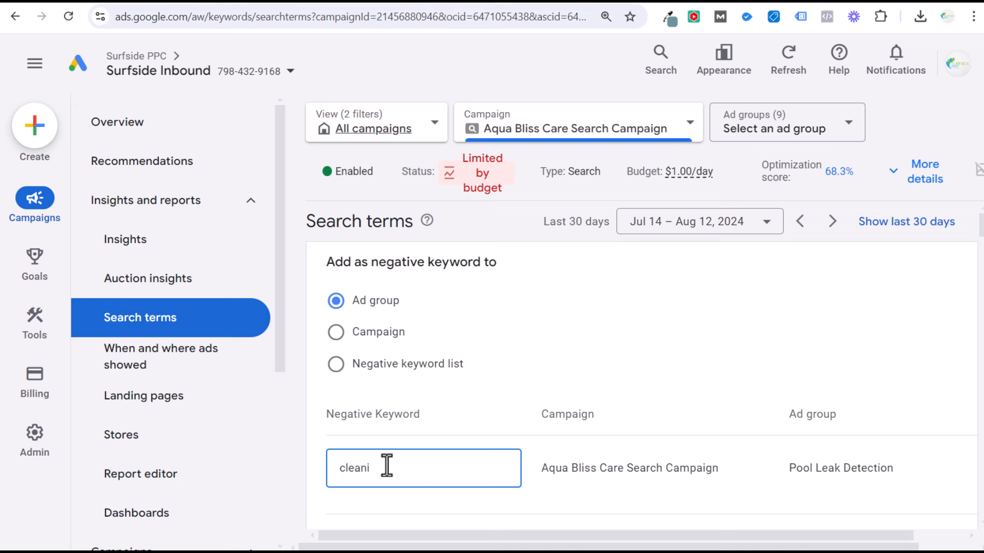
pyautogui.write('ng')
# - Clear the negative keyword text, cancel adding it and deselect all search terms
pyautogui.press('BackSpace')
pyautogui.press('BackSpace')
pyautogui.press('BackSpace')
pyautogui.scroll(-1, 528, 307)
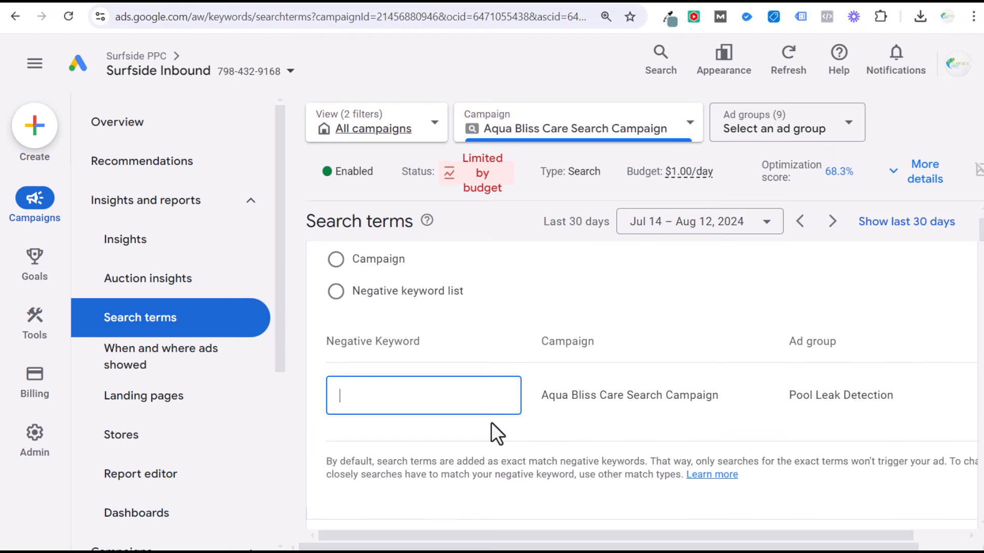
pyautogui.scroll(-1, 486, 425)
pyautogui.click(403, 476)
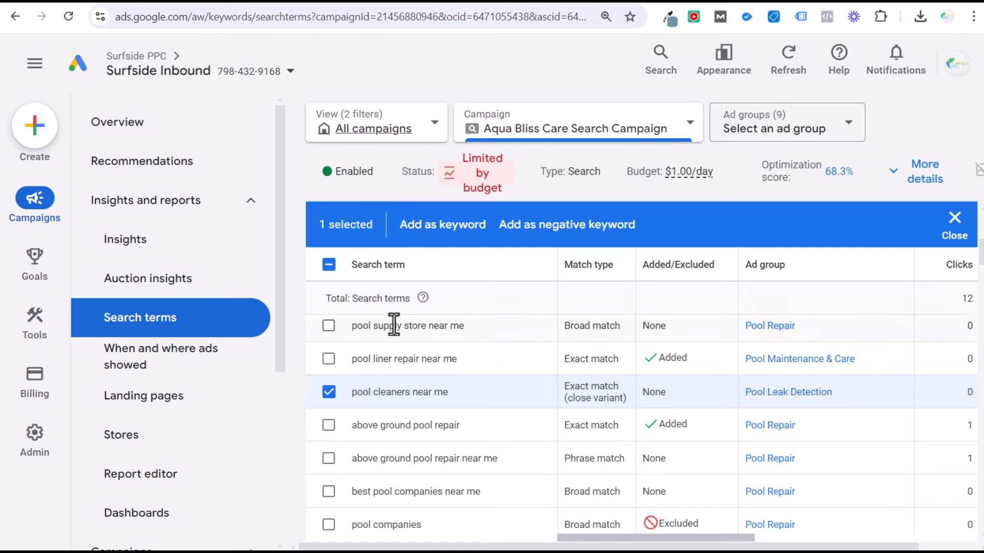
pyautogui.click(329, 265)
pyautogui.click(329, 265)
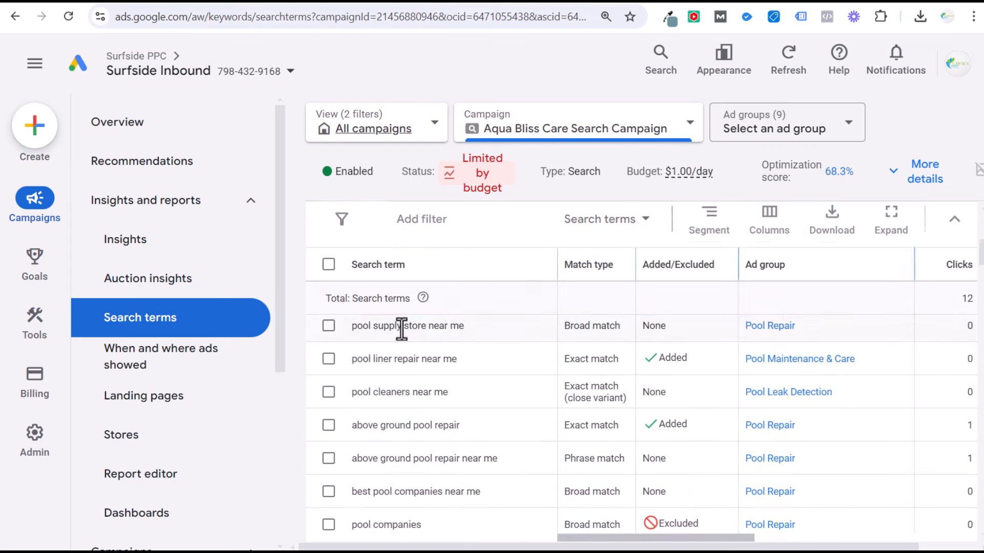
# - Select the search terms "can a pool pump be repaired" and "how to repair pool cracks" in the report
pyautogui.scroll(-1, 417, 328)
pyautogui.scroll(-8, 416, 328)
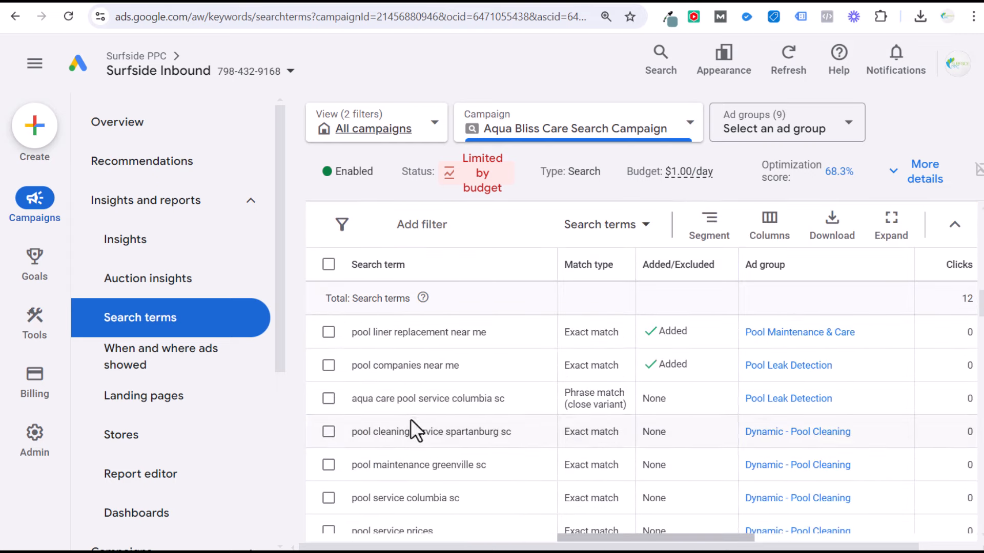
pyautogui.scroll(-5, 408, 389)
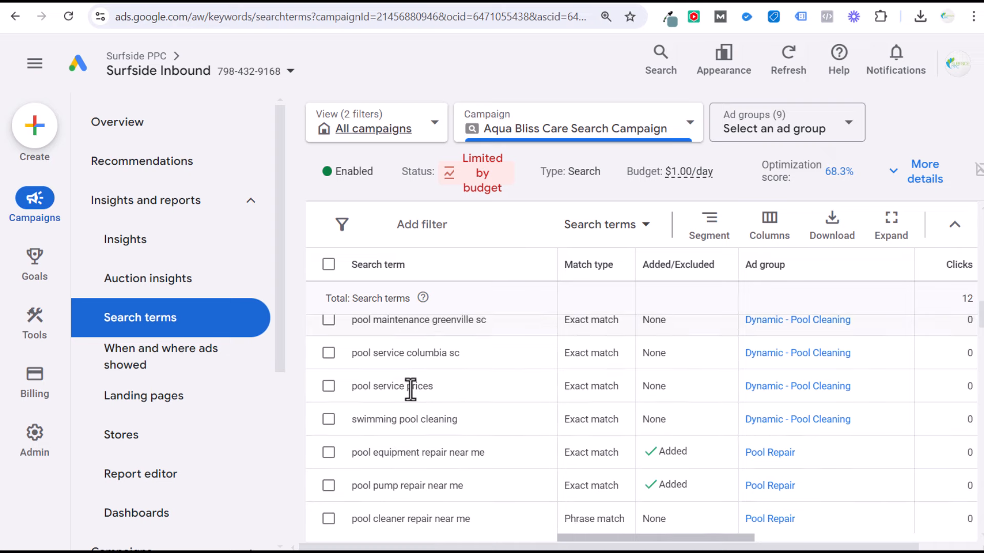
pyautogui.scroll(-5, 409, 411)
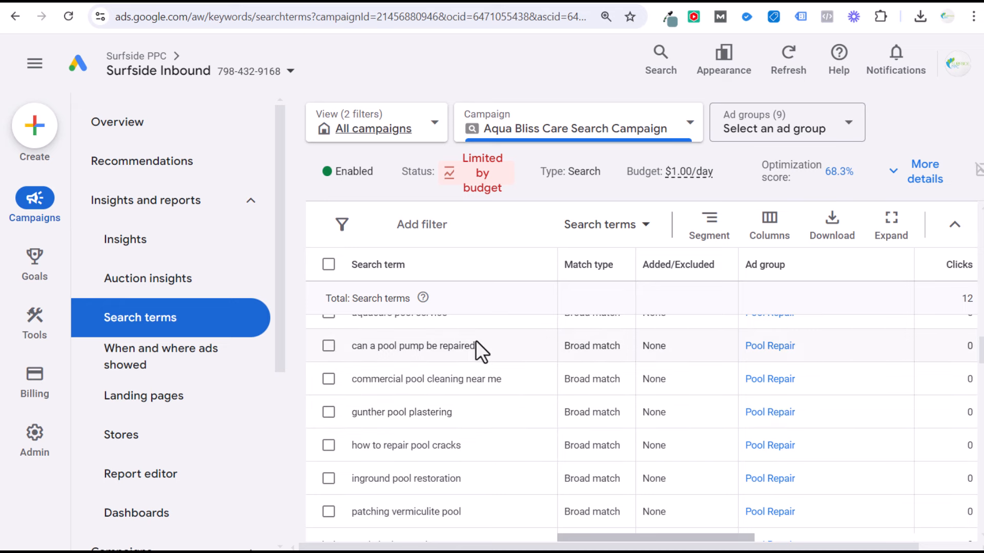
pyautogui.click(332, 348)
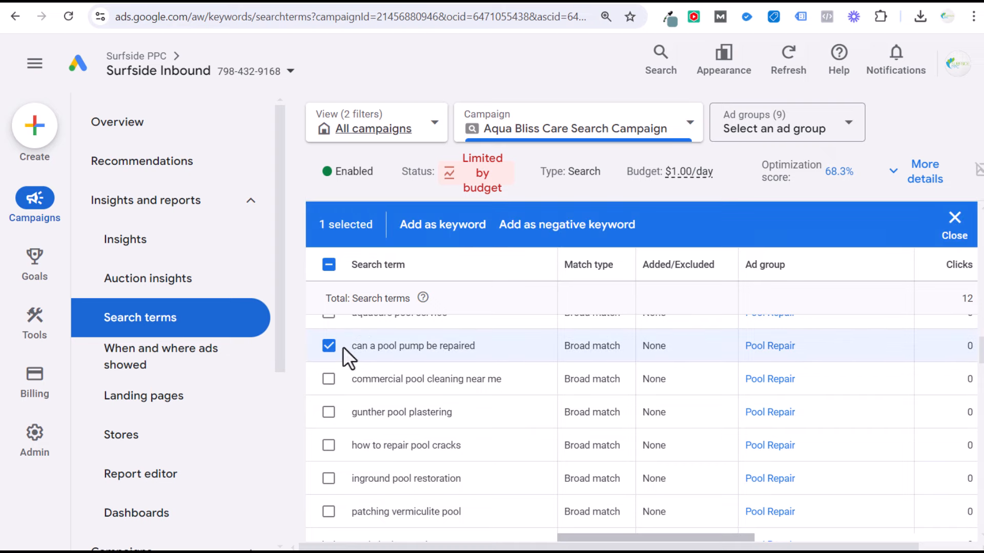
pyautogui.click(328, 445)
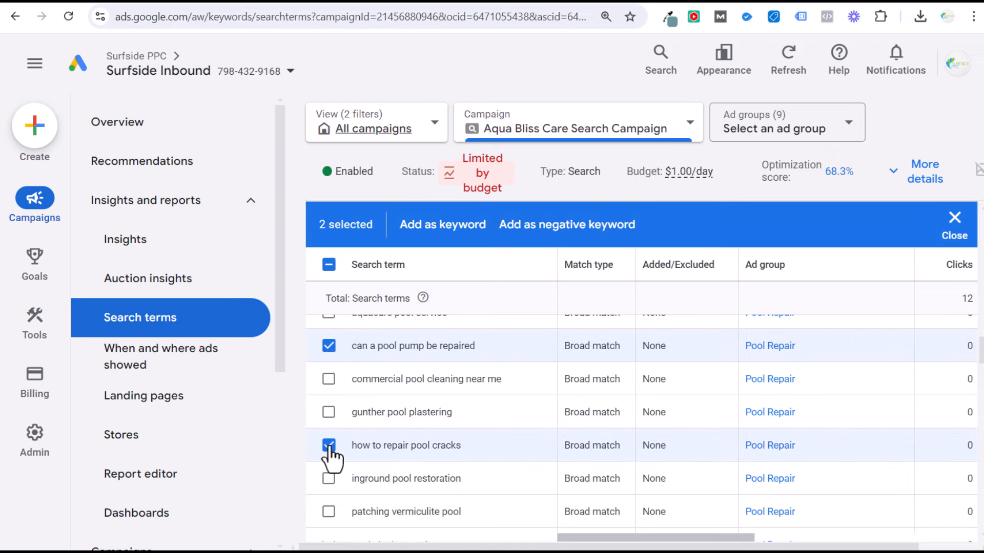
# - Examine the search terms "patching vermiculite pool" and "pool closing service" as possible negative keywords
pyautogui.scroll(-1, 417, 408)
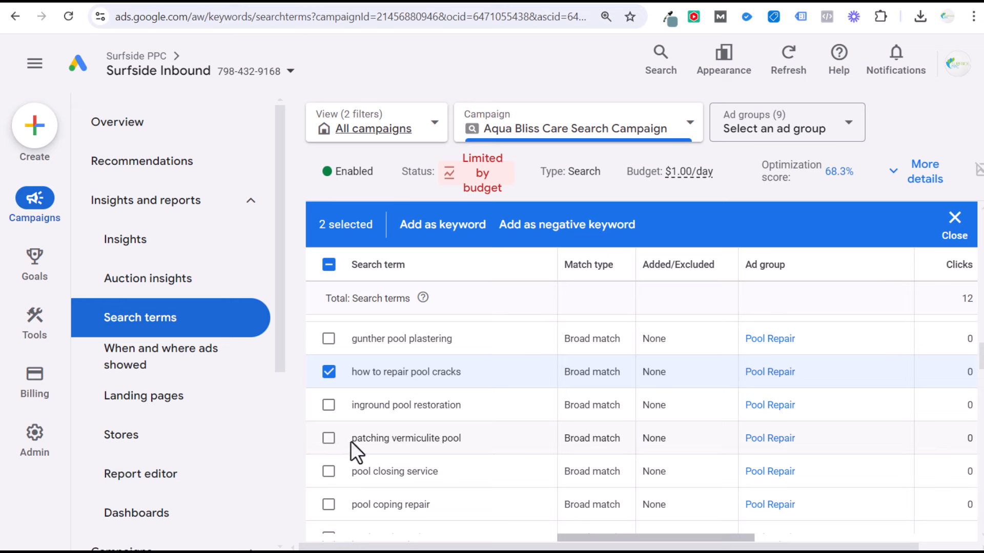
pyautogui.moveTo(351, 440); pyautogui.dragTo(478, 442)
pyautogui.click(497, 441)
pyautogui.scroll(-2, 400, 437)
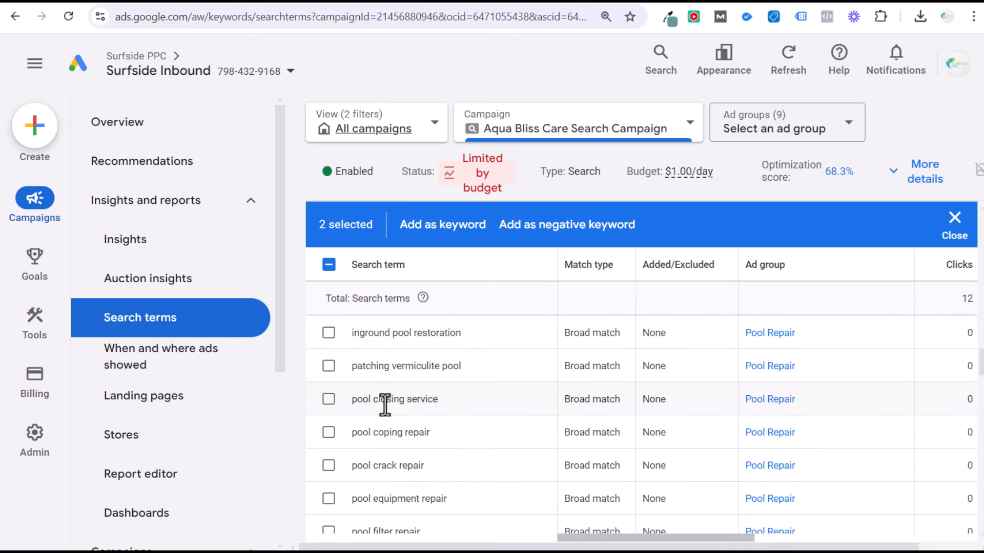
pyautogui.moveTo(353, 400); pyautogui.dragTo(421, 401)
pyautogui.click(497, 405)
pyautogui.moveTo(466, 401); pyautogui.dragTo(354, 402)
pyautogui.click(352, 402)
pyautogui.moveTo(444, 404); pyautogui.dragTo(352, 408)
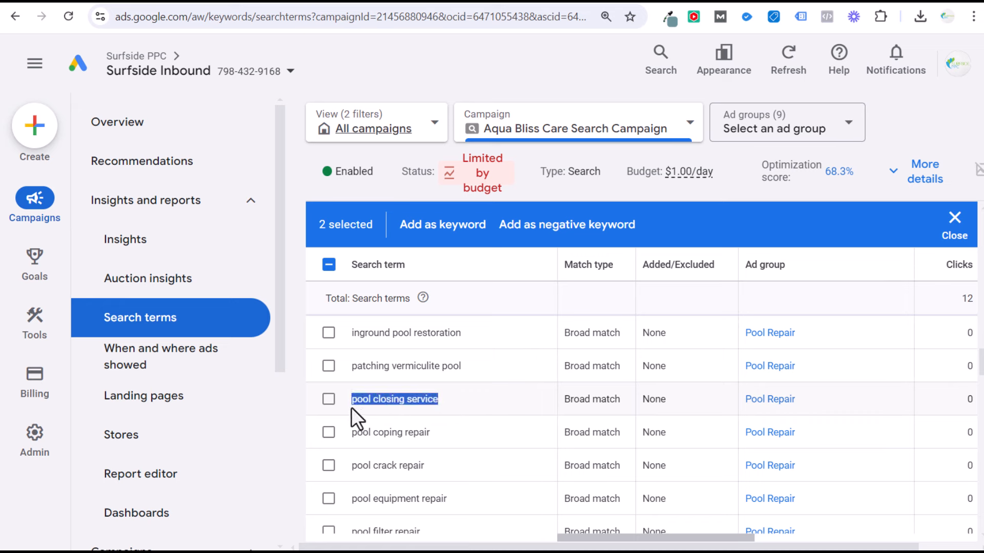
pyautogui.click(357, 408)
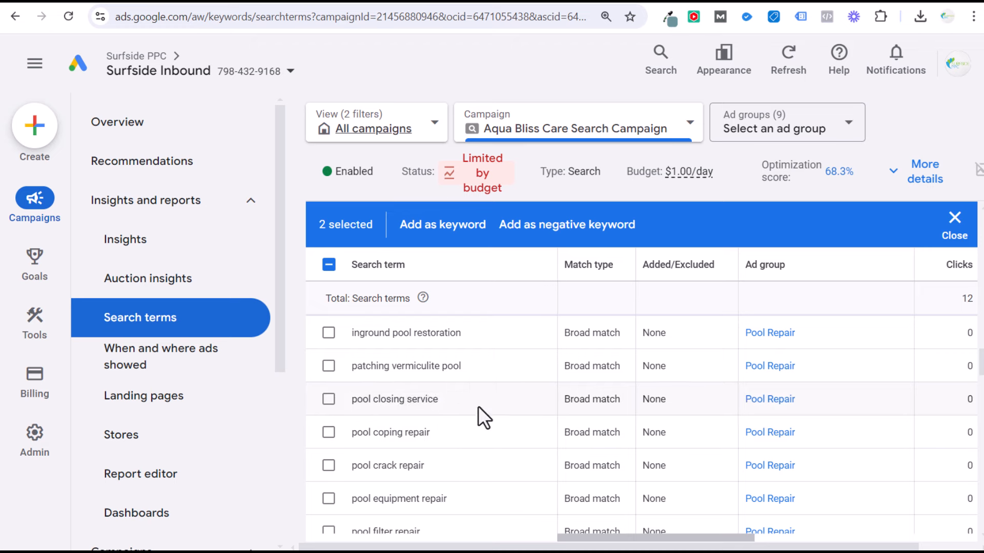
# - Add the search terms "pool inspection cost" and "pool lost a foot of water overnight" to the selection
pyautogui.scroll(-4, 478, 414)
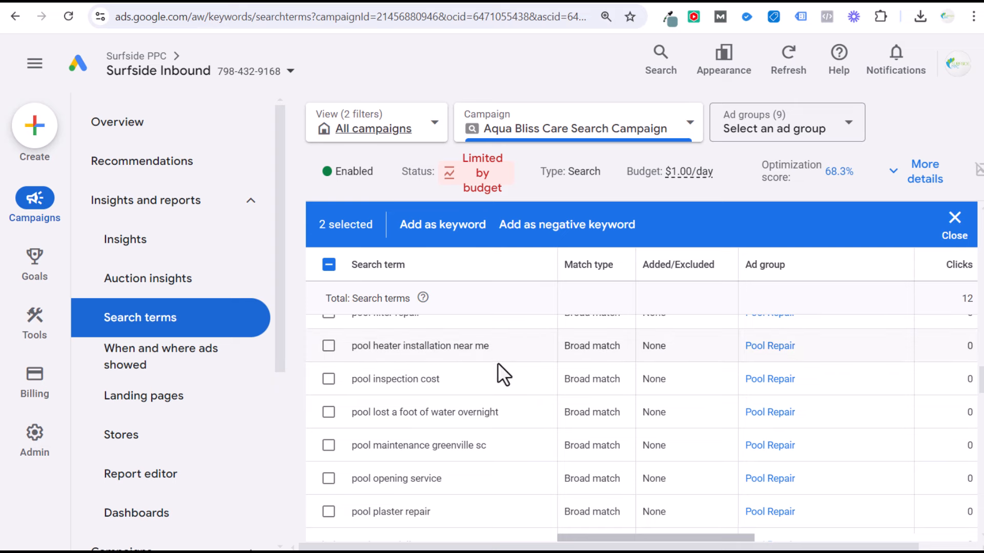
pyautogui.click(329, 380)
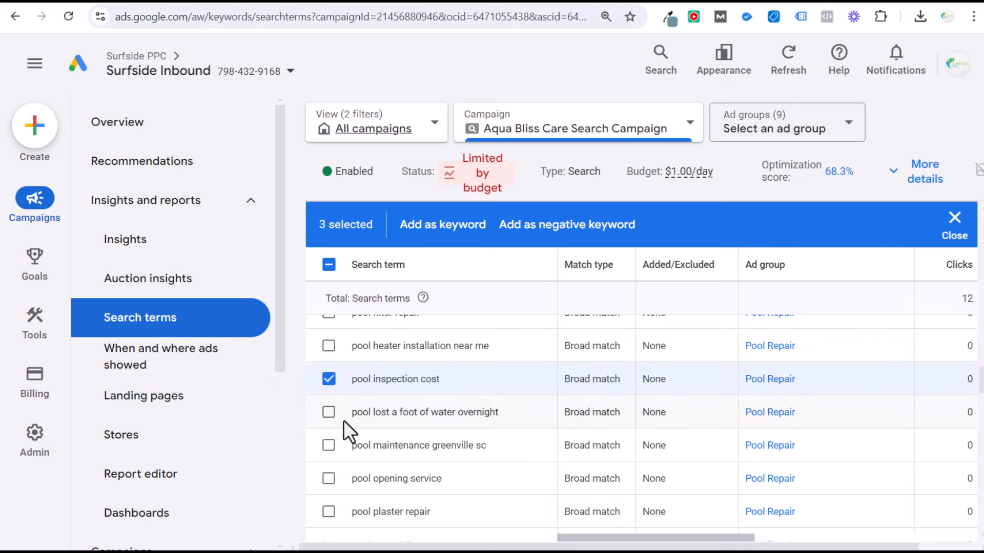
pyautogui.click(329, 412)
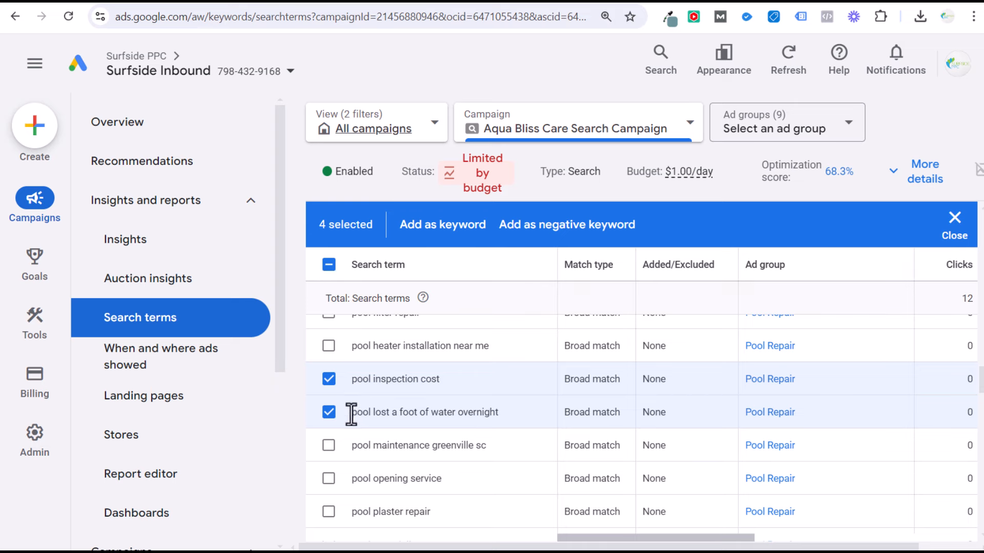
# - Search Google for the selected term "pool lost a foot of water overnight" and look through the ads and organic results
pyautogui.moveTo(352, 413); pyautogui.dragTo(429, 419)
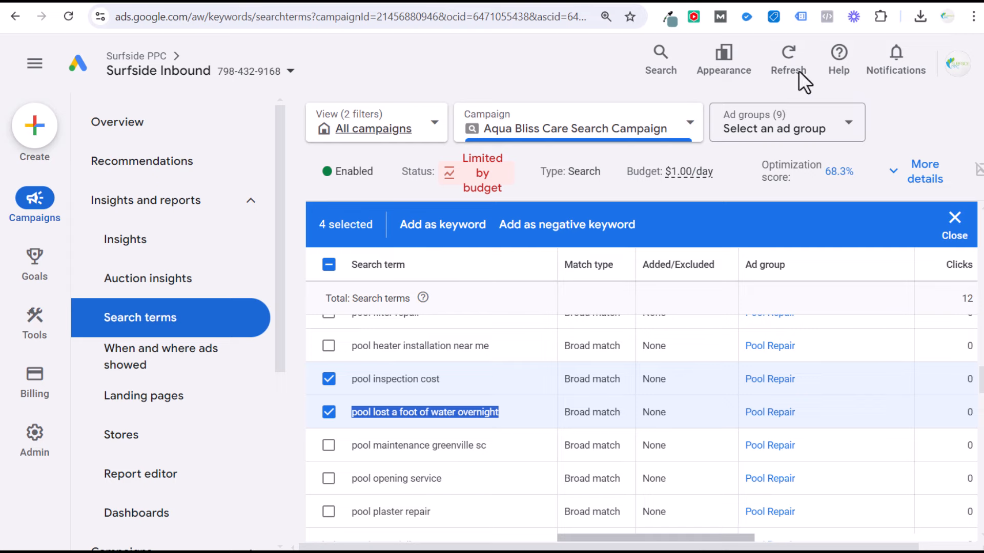
pyautogui.click(818, 2)
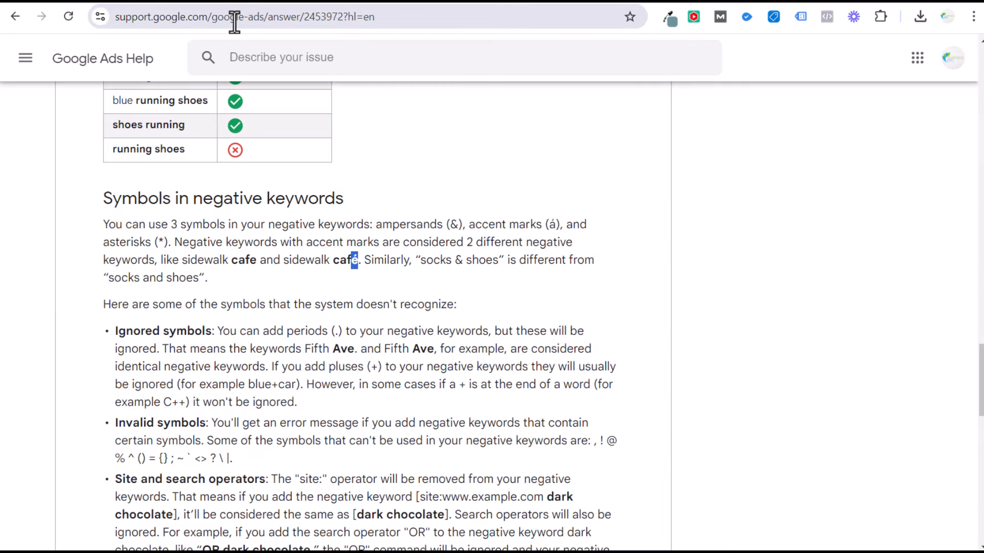
pyautogui.click(845, 2)
pyautogui.write('pool lost a foot of water overnight')
pyautogui.press('Return')
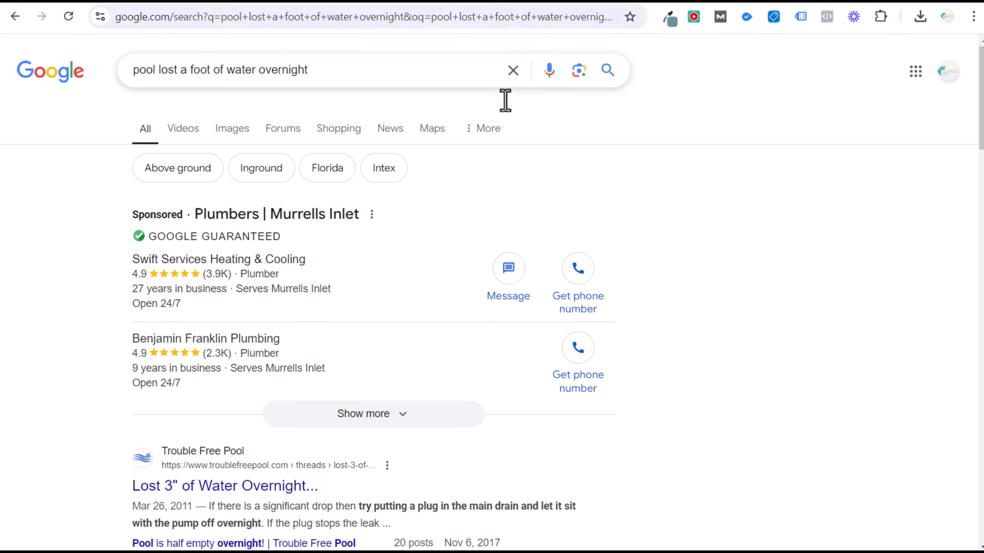
pyautogui.scroll(-4, 124, 336)
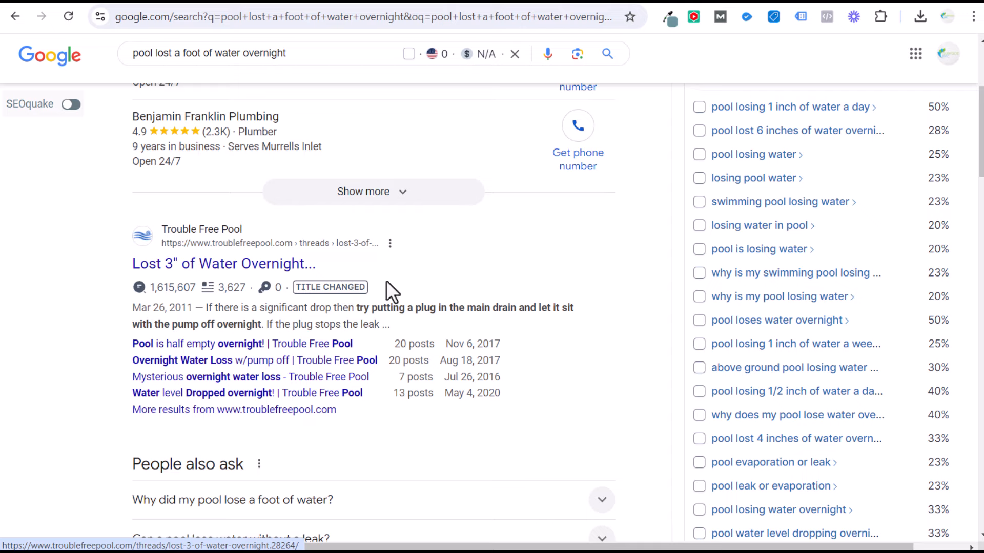
pyautogui.scroll(-5, 137, 256)
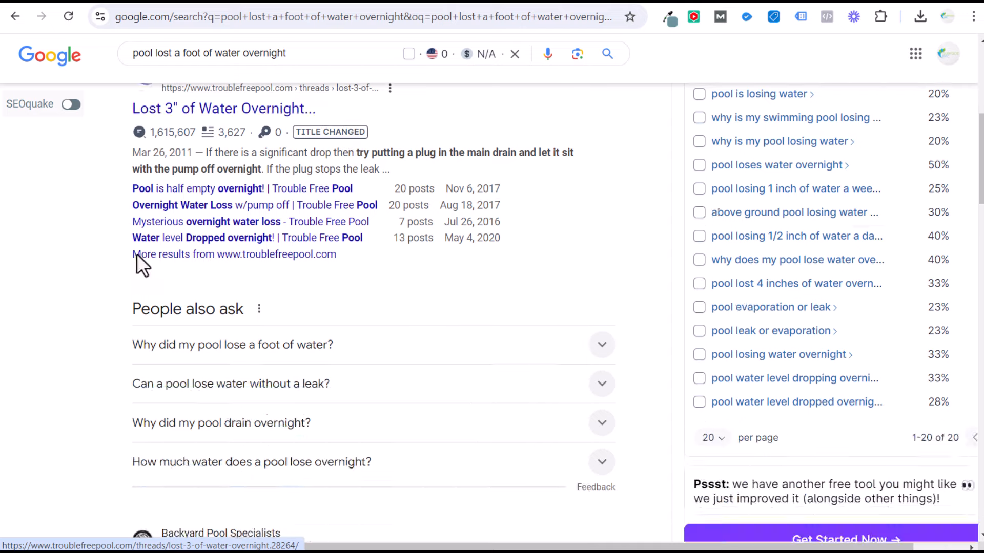
pyautogui.scroll(-5, 57, 259)
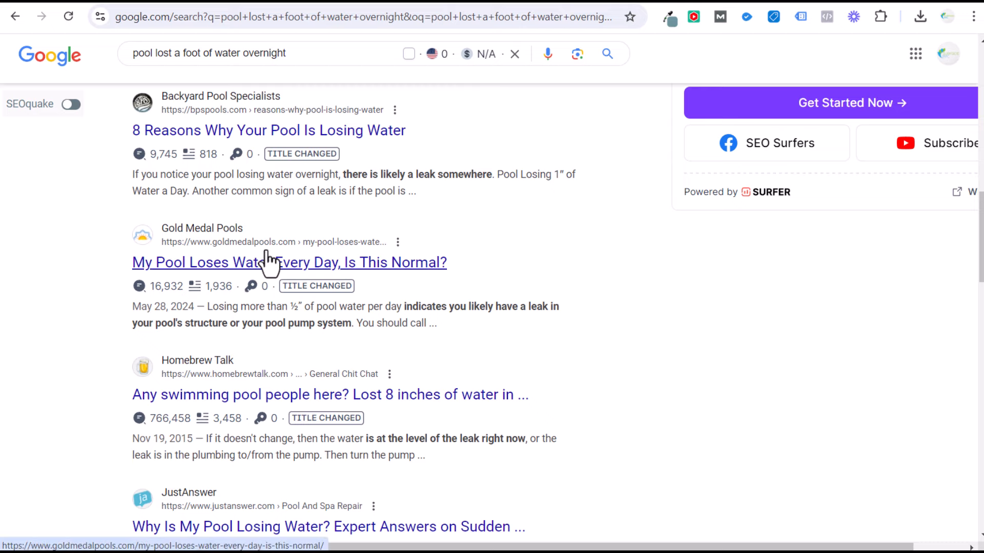
pyautogui.scroll(10, 593, 288)
pyautogui.scroll(3, 644, 300)
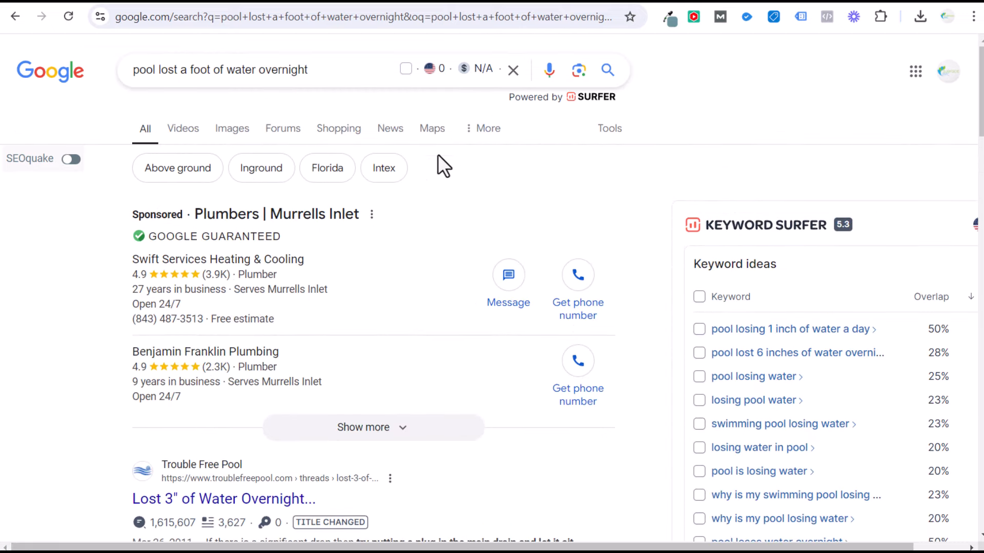
# - Search Google for "pool leak detection", dismiss the location prompt, and look through the ads and organic results
pyautogui.moveTo(360, 70); pyautogui.dragTo(54, 87)
pyautogui.write('pool')
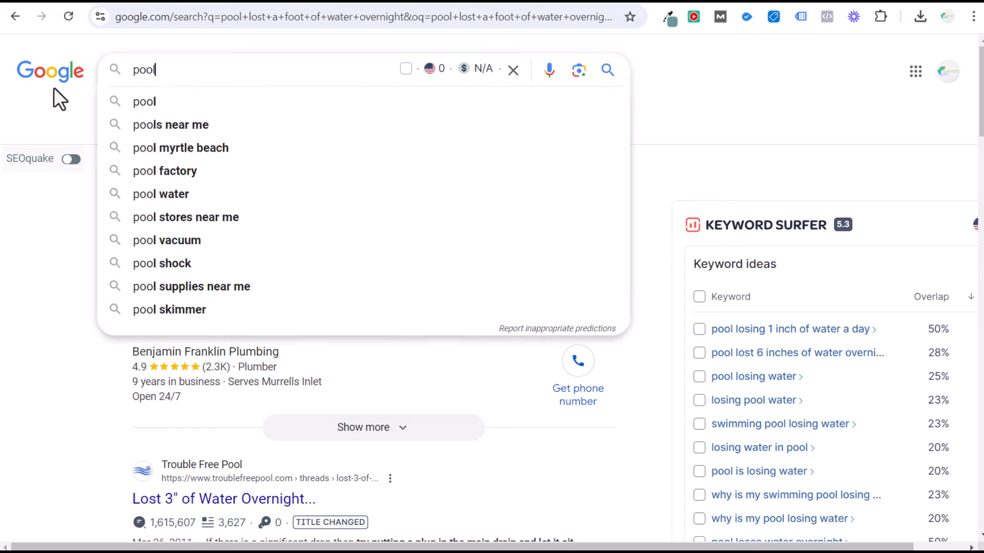
pyautogui.write(' leak detection')
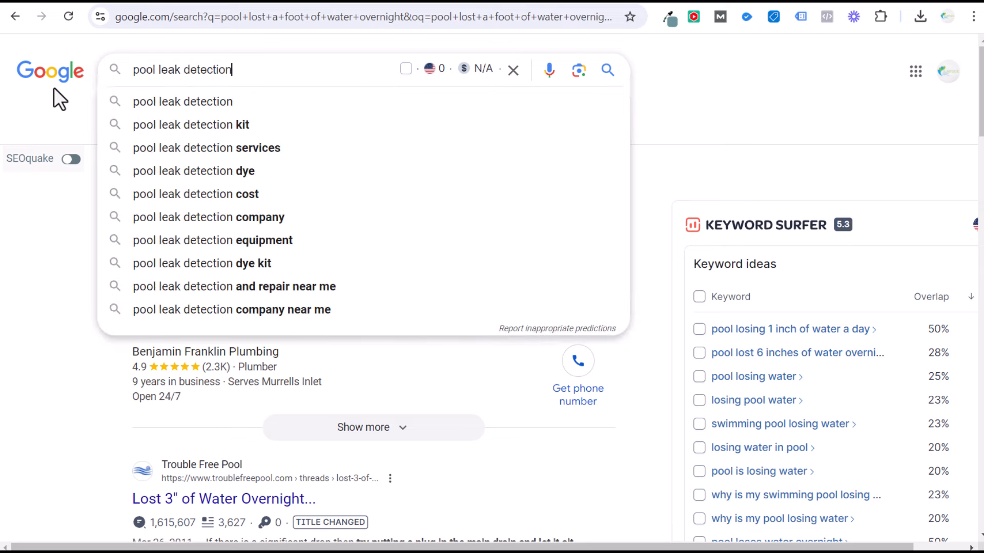
pyautogui.press('Return')
pyautogui.scroll(-5, 83, 213)
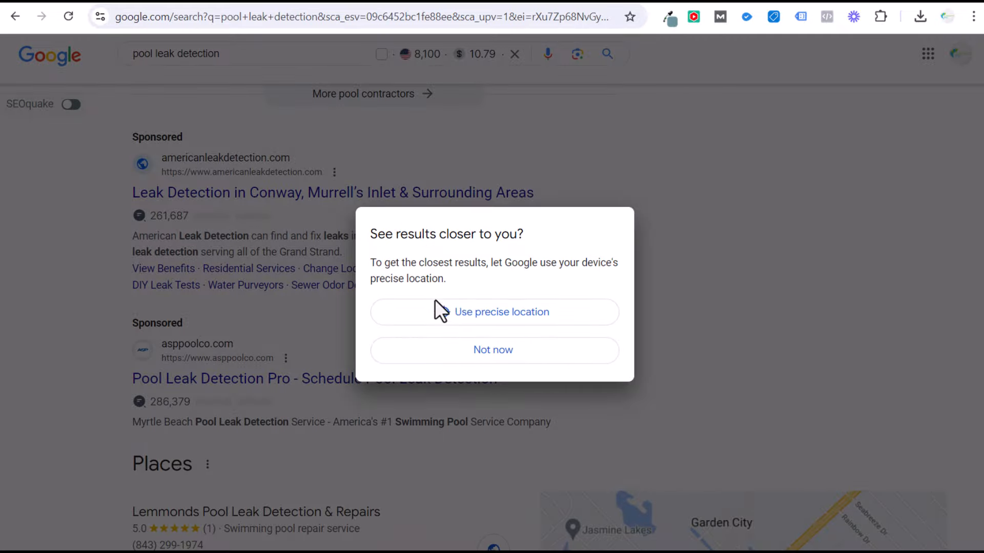
pyautogui.click(435, 303)
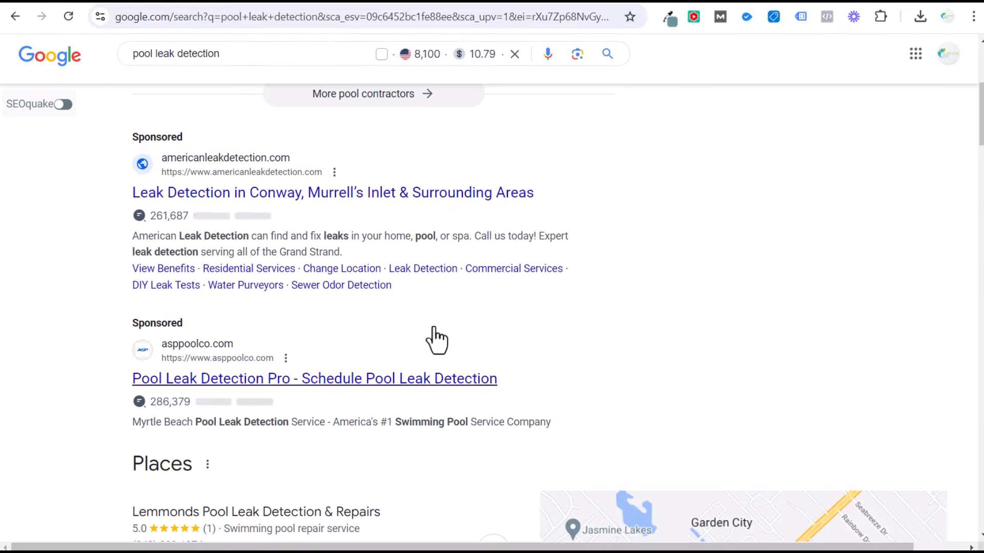
pyautogui.scroll(-10, 248, 333)
pyautogui.scroll(-3, 296, 309)
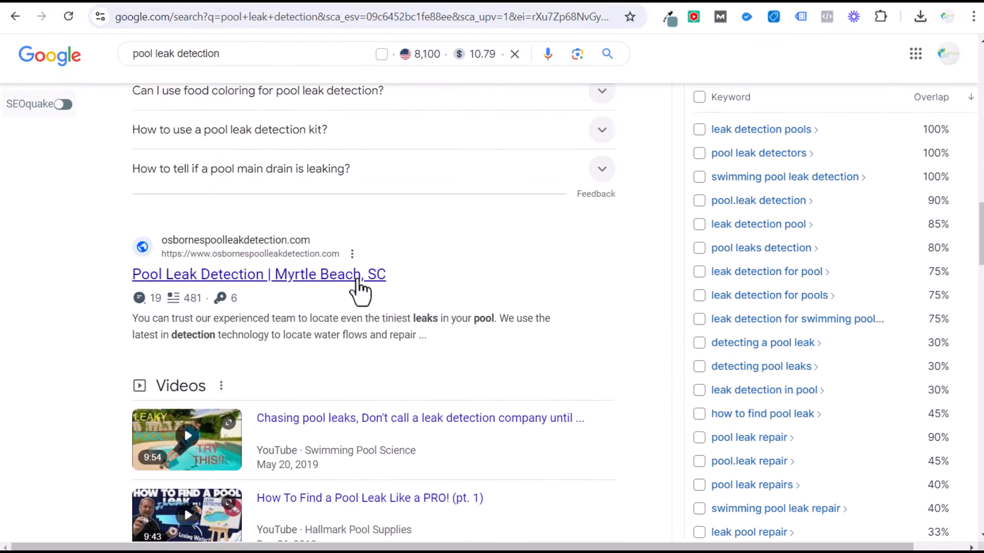
pyautogui.scroll(-2, 469, 287)
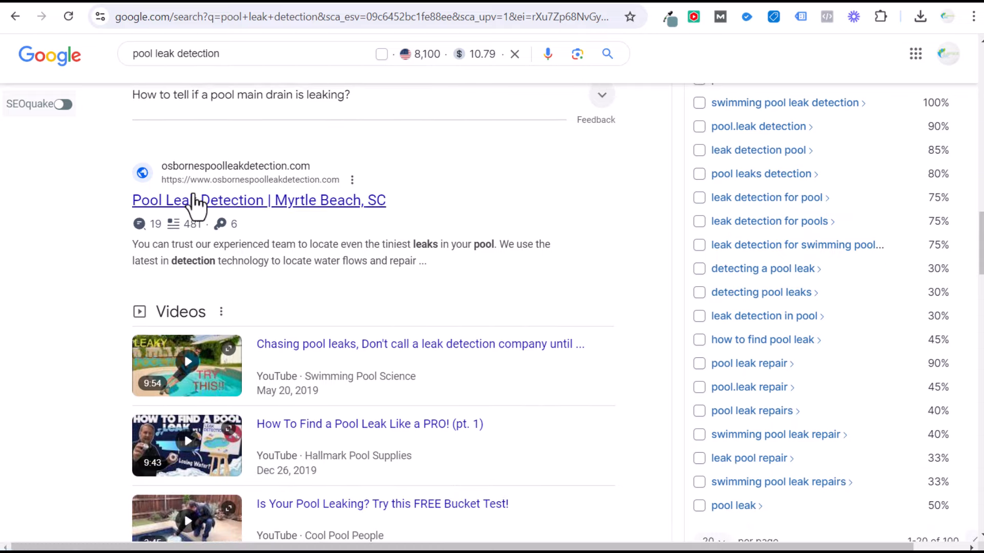
pyautogui.scroll(-4, 581, 233)
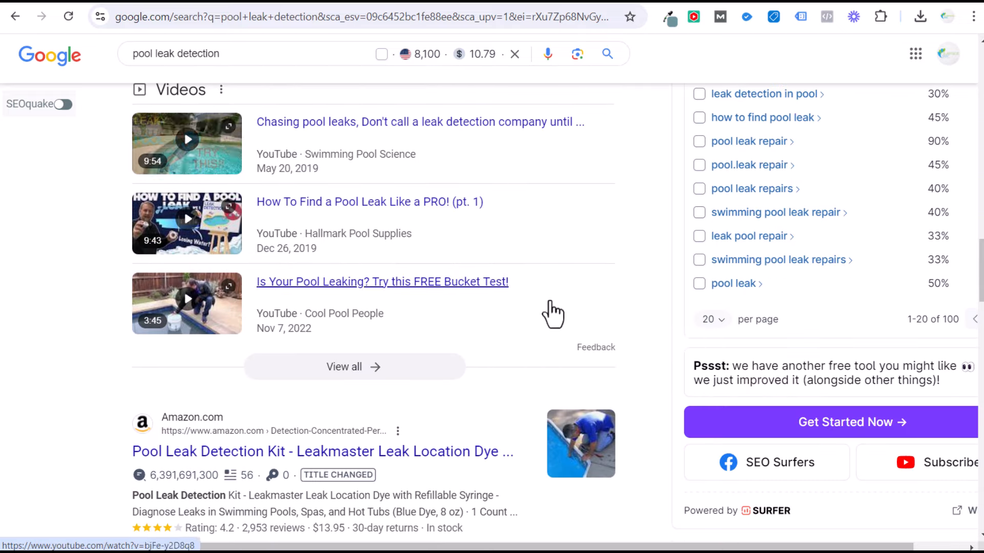
pyautogui.scroll(-4, 58, 247)
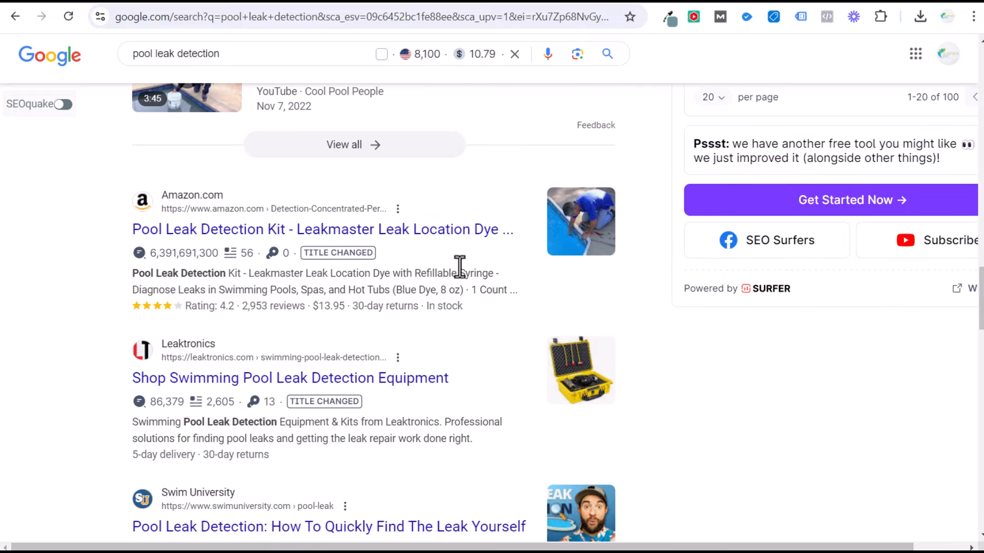
# - Switch to the Google Ads Help article and read the section on symbols in negative keywords
pyautogui.scroll(-1, 205, 311)
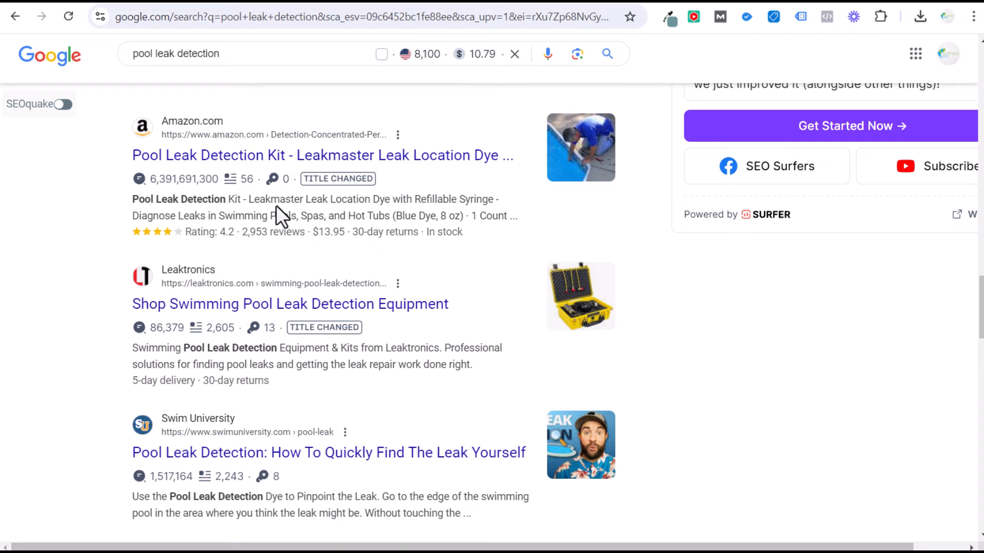
pyautogui.click(784, 2)
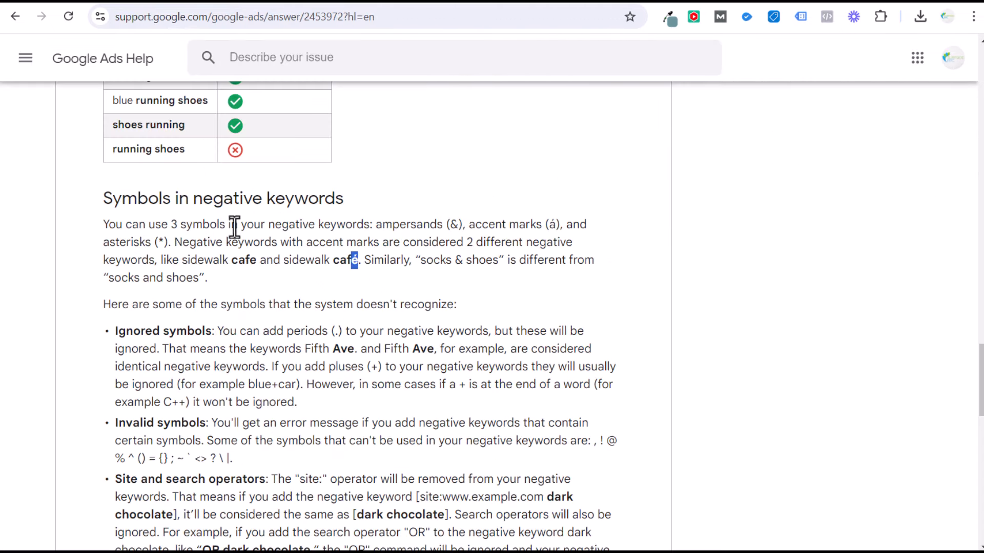
pyautogui.moveTo(103, 195); pyautogui.dragTo(329, 197)
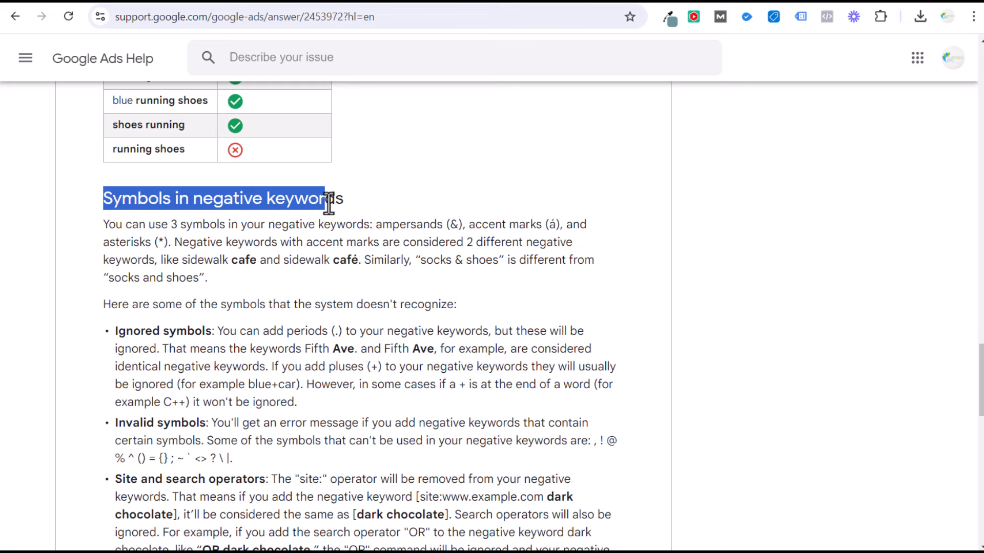
pyautogui.click(314, 228)
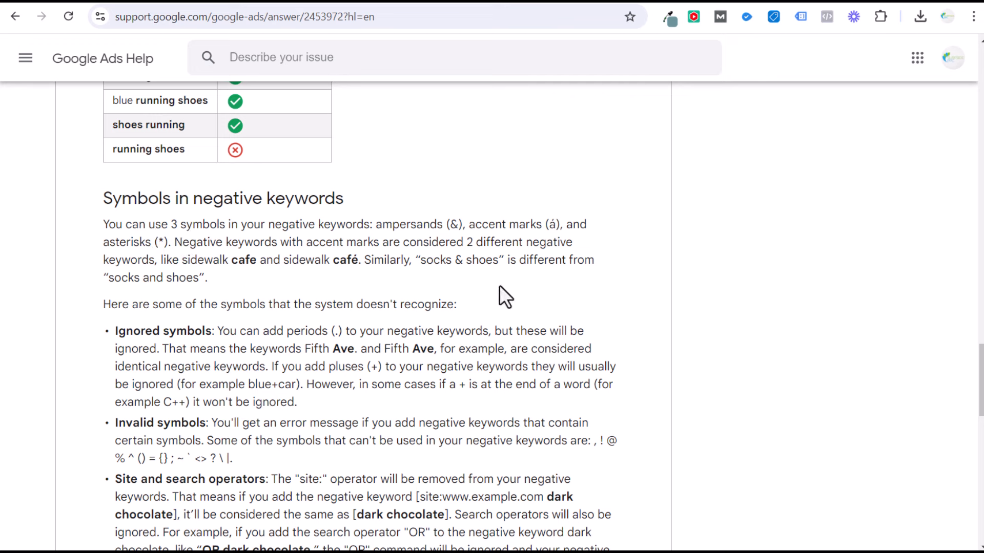
pyautogui.scroll(-3, 501, 297)
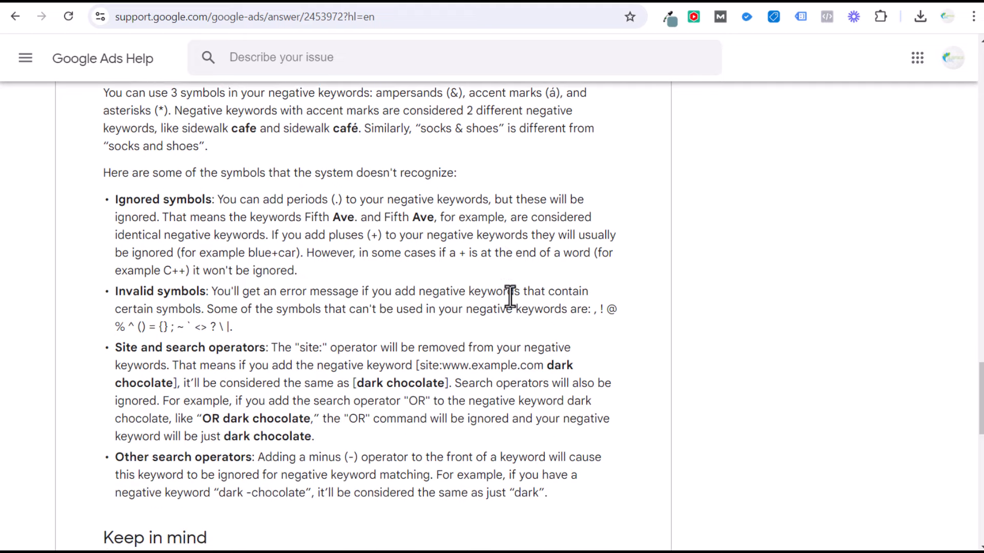
pyautogui.scroll(-4, 518, 303)
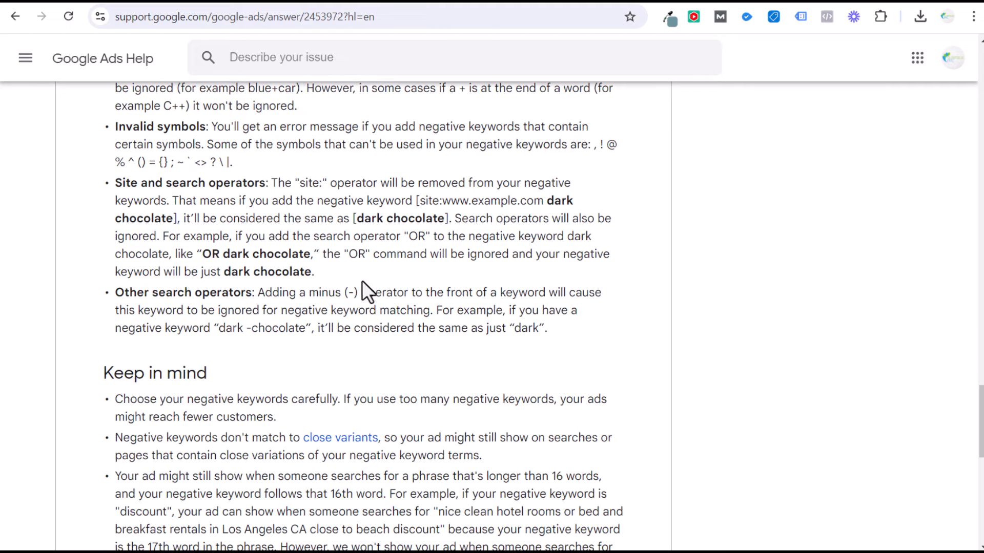
pyautogui.scroll(-1, 220, 248)
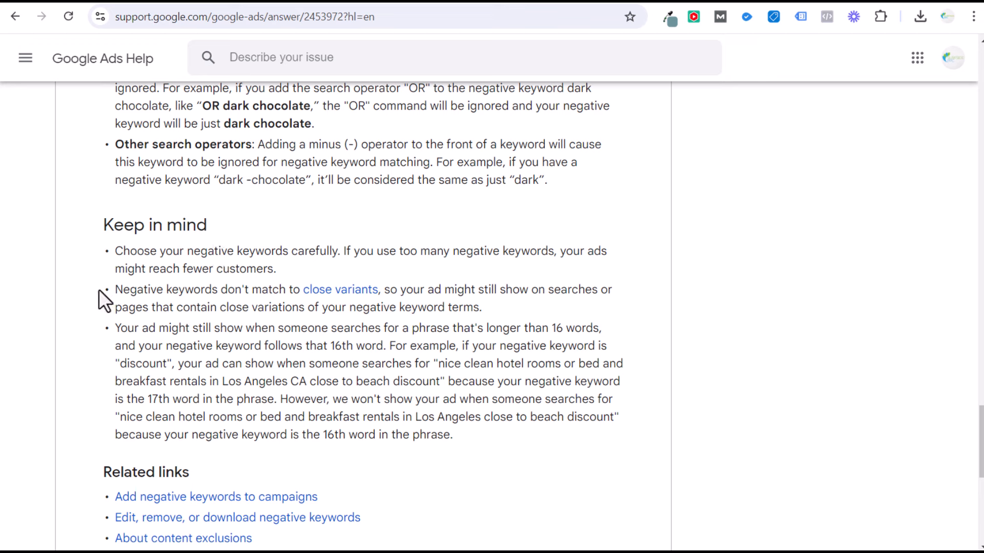
# - Read the article's "Keep in mind" notes on close variants and long search phrases, and revisit the negative broad match section
pyautogui.moveTo(113, 291); pyautogui.dragTo(245, 285)
pyautogui.click(260, 325)
pyautogui.scroll(-2, 258, 332)
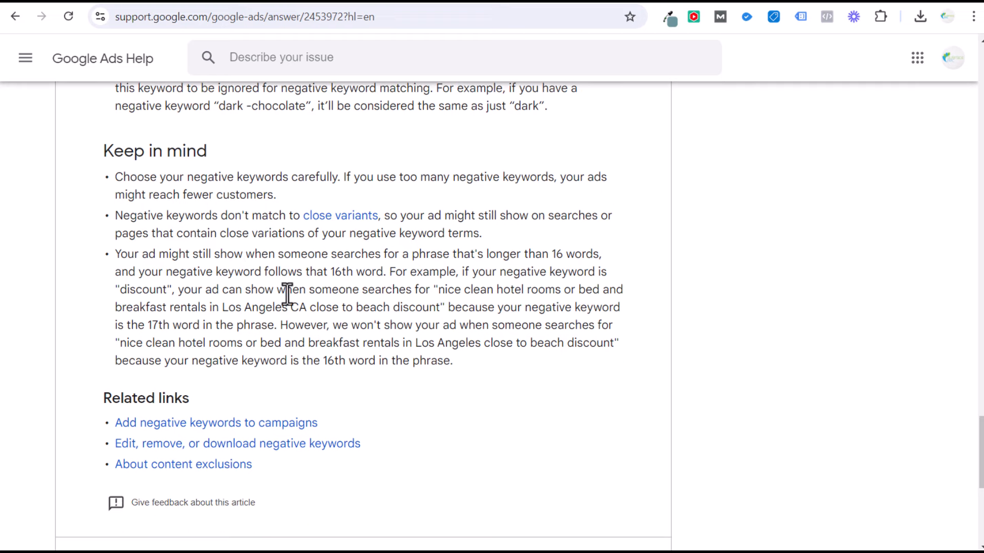
pyautogui.scroll(7, 552, 318)
pyautogui.scroll(15, 537, 307)
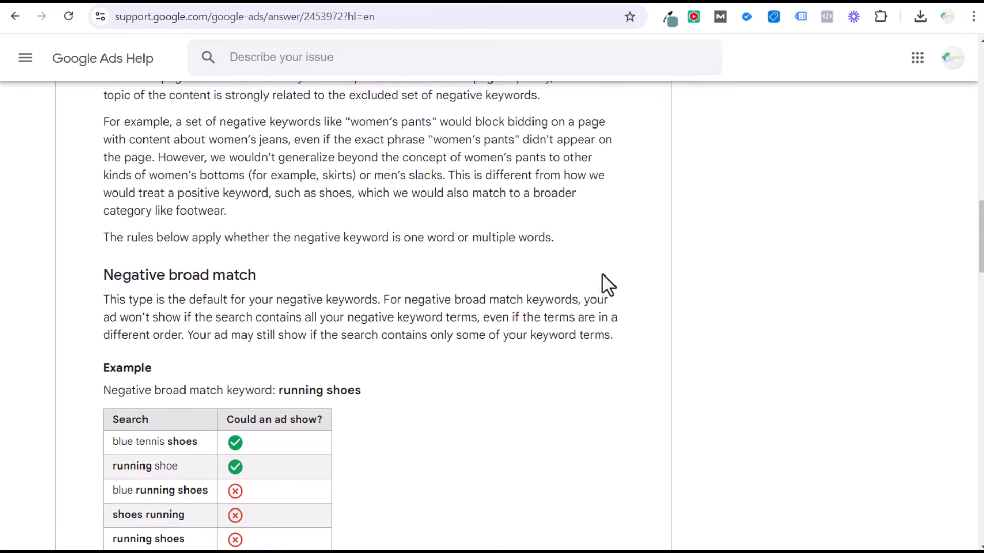
# - Return to the Google Ads search terms report and clear the selection of all search terms
pyautogui.click(761, 5)
pyautogui.moveTo(34, 415)
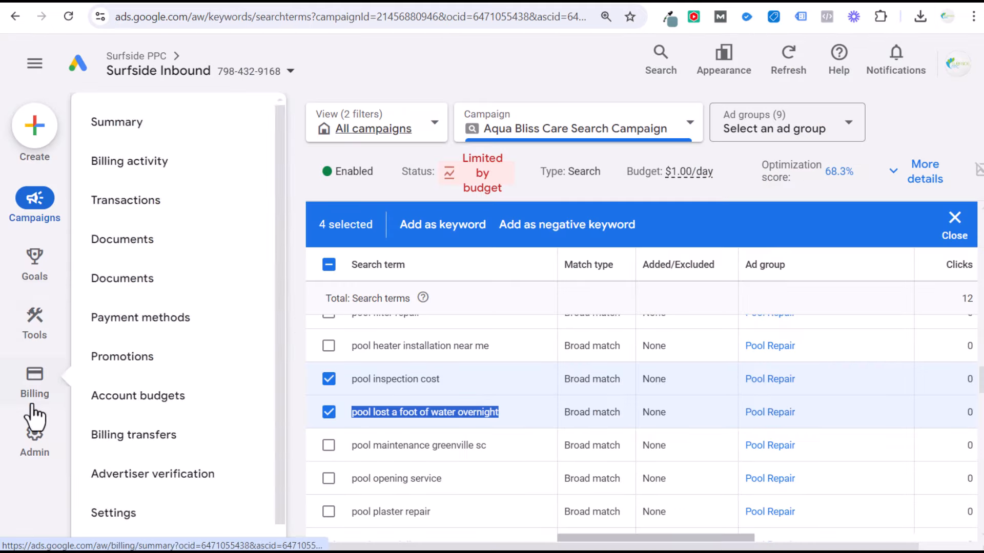
pyautogui.moveTo(35, 451)
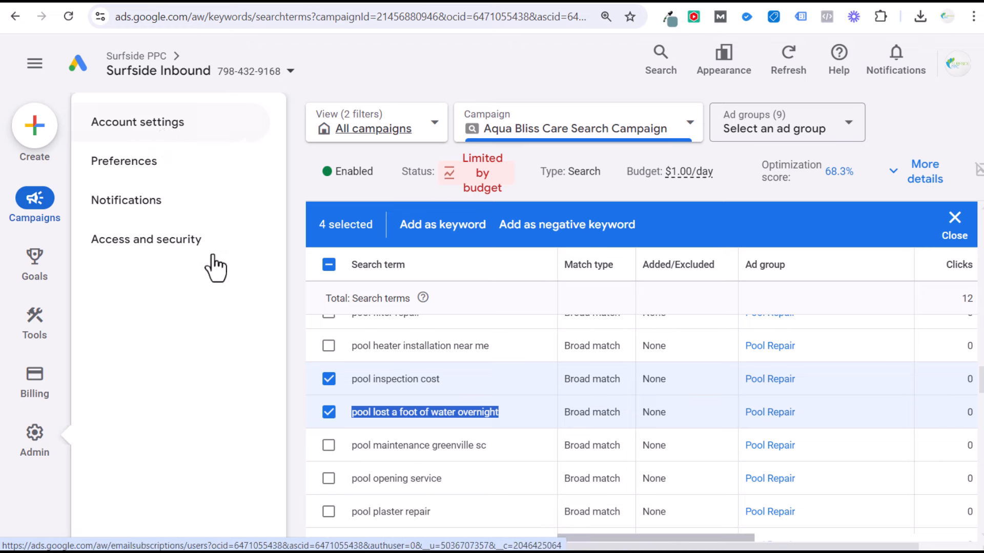
pyautogui.click(328, 264)
pyautogui.click(328, 264)
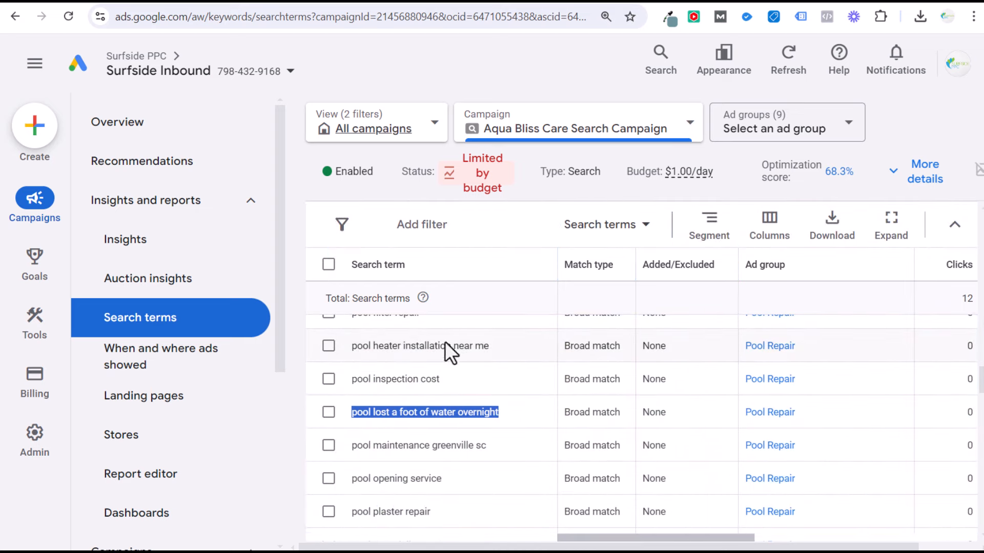
pyautogui.scroll(15, 453, 364)
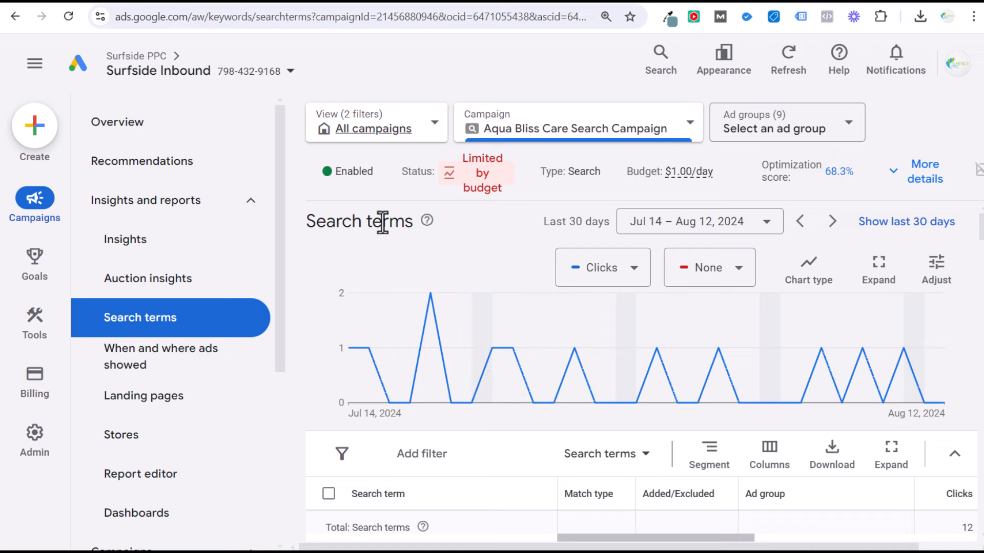
# - Open Keyword Planner and start discovering new keywords
pyautogui.click(34, 322)
pyautogui.click(156, 162)
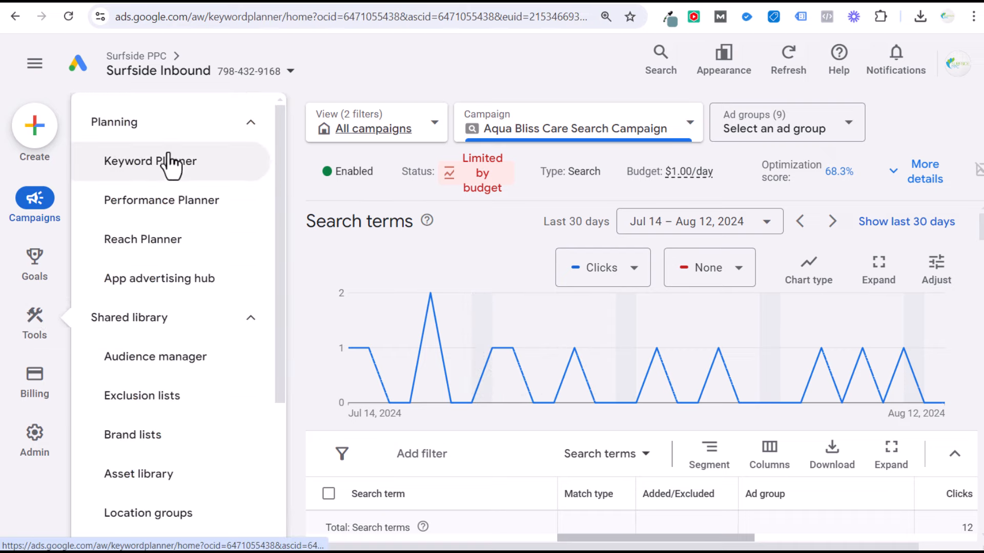
pyautogui.click(418, 379)
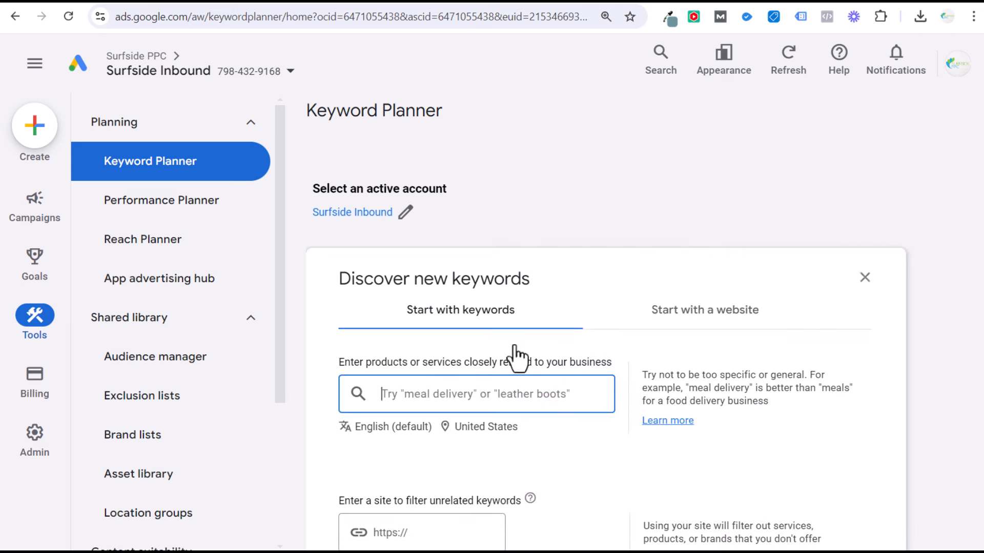
# - Get keyword ideas for "swimming pool services", "pool cleaning services" and "pool leak detection"
pyautogui.write('swimming poo')
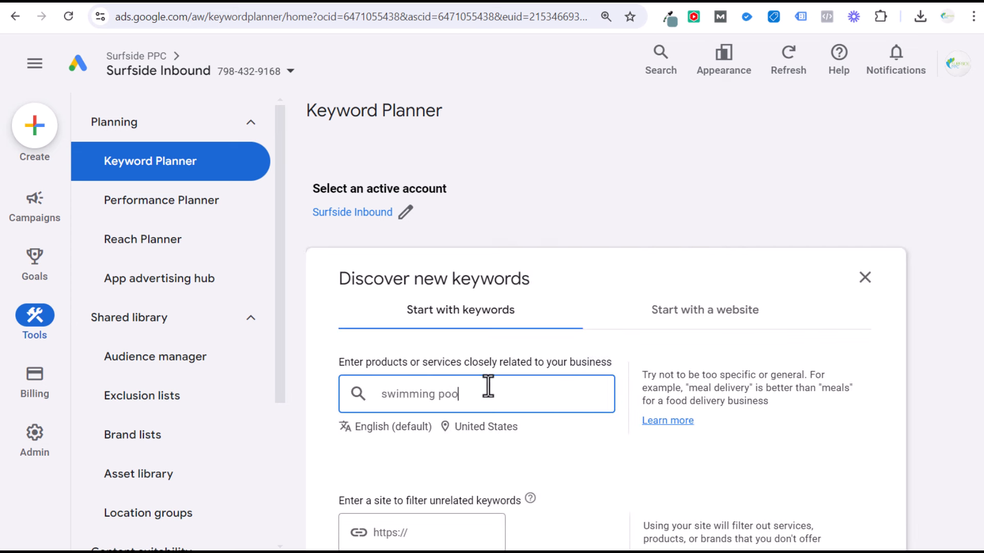
pyautogui.write('l services')
pyautogui.press('Return')
pyautogui.write('pool')
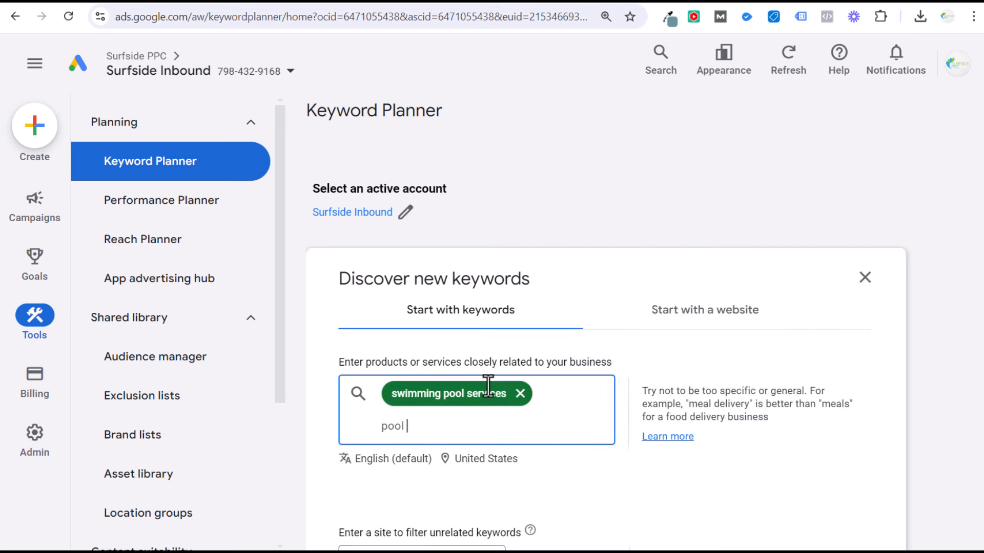
pyautogui.write(' cleaning services')
pyautogui.press('Return')
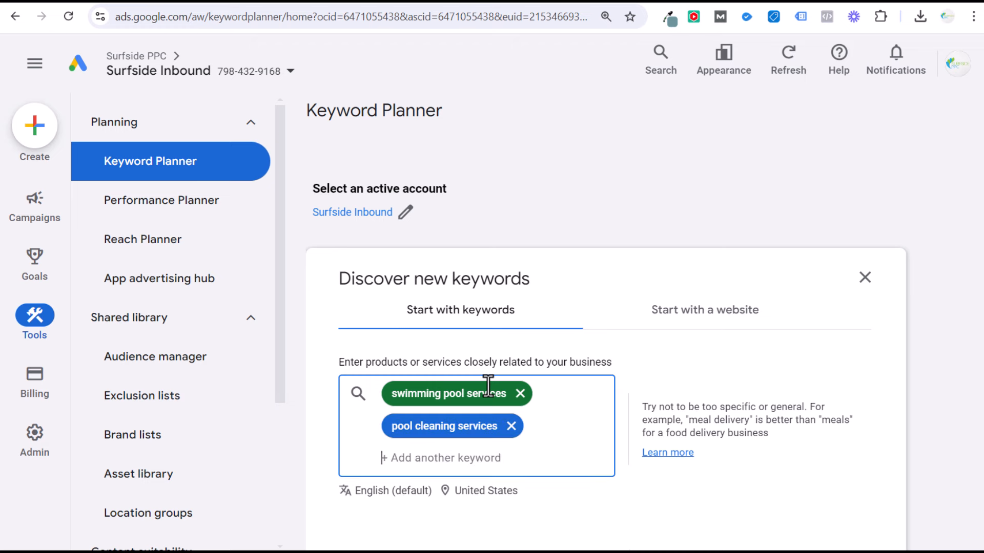
pyautogui.write('pool lea')
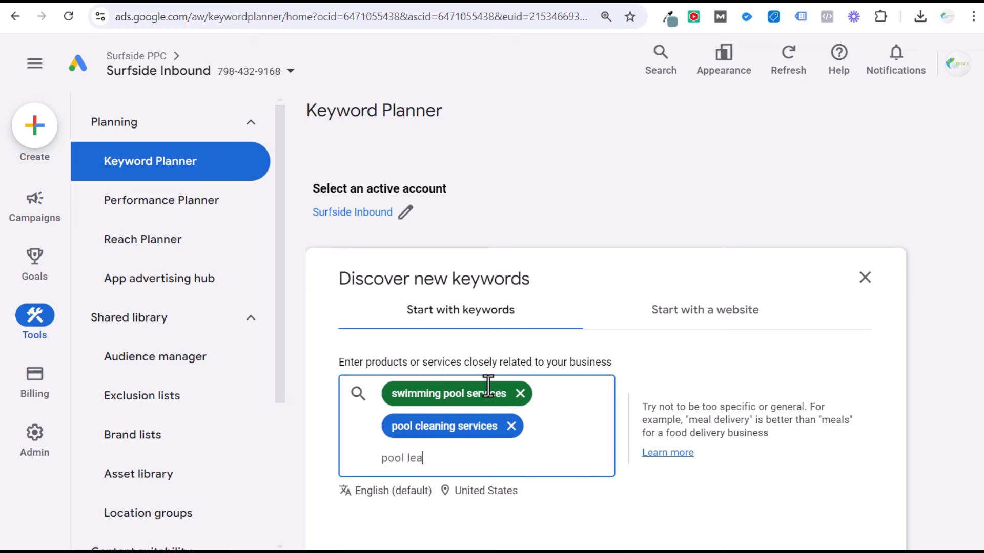
pyautogui.write('k detection')
pyautogui.press('Return')
pyautogui.scroll(-6, 736, 384)
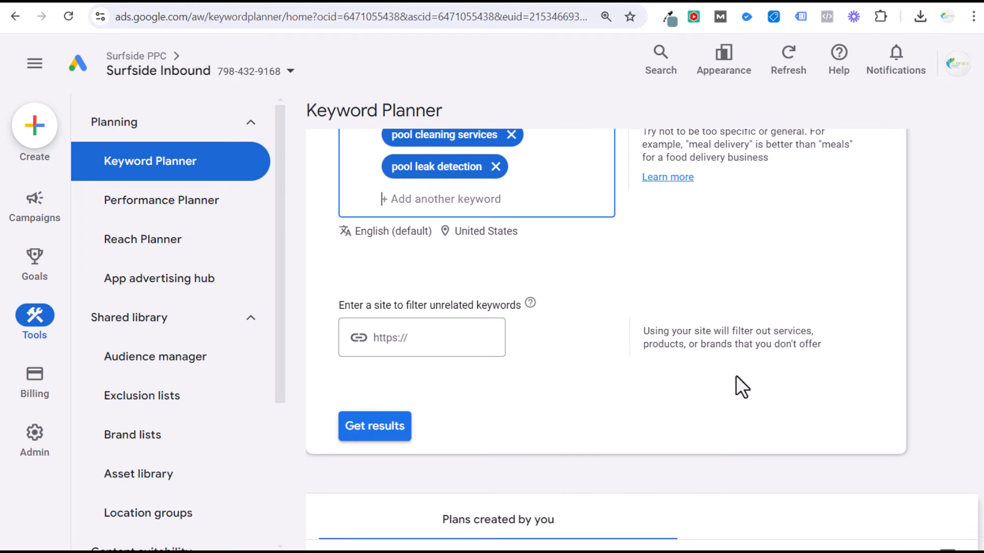
pyautogui.click(389, 428)
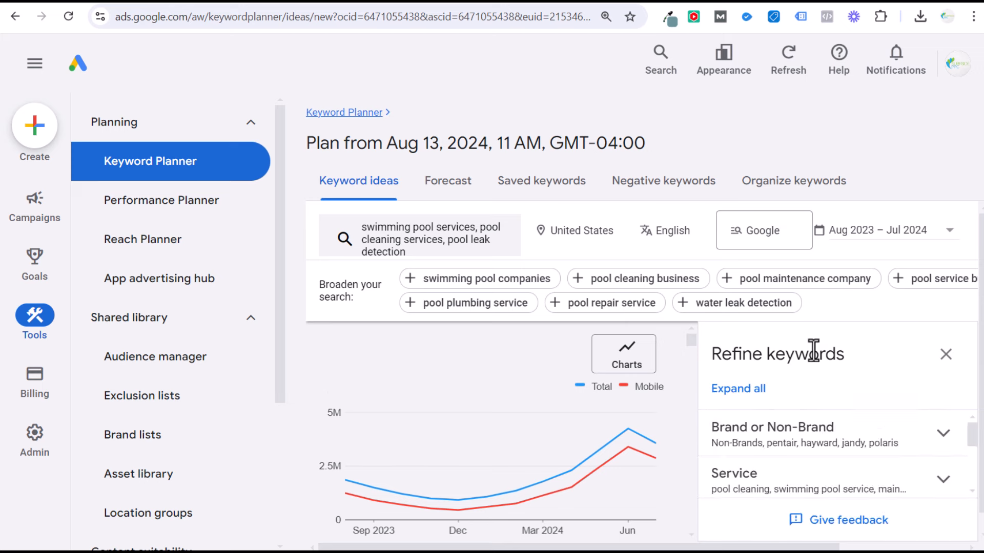
# - Expand the Brand or Non-Brand refinement group and examine the listed equipment brands as possible negative keywords
pyautogui.click(940, 433)
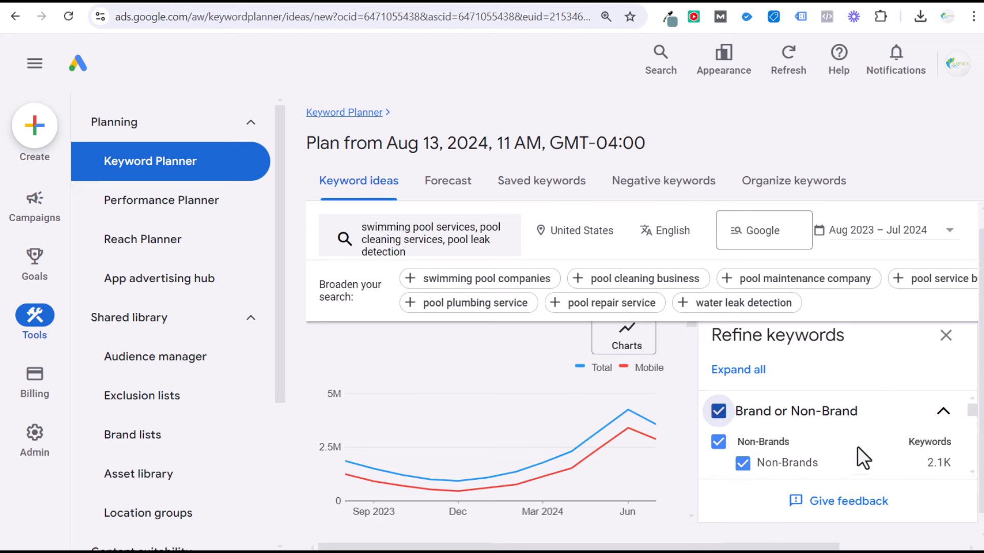
pyautogui.scroll(-1, 809, 448)
pyautogui.scroll(-5, 820, 415)
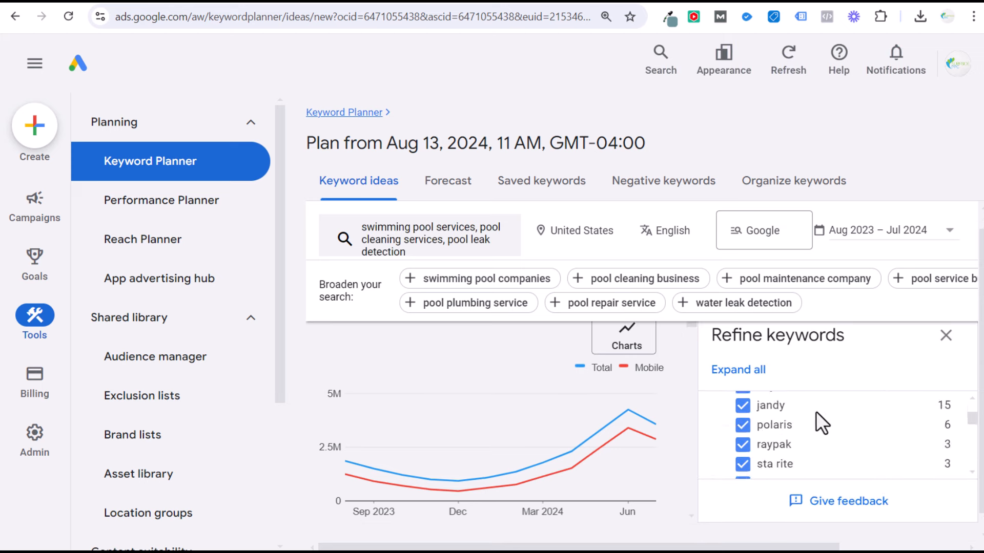
pyautogui.scroll(4, 810, 411)
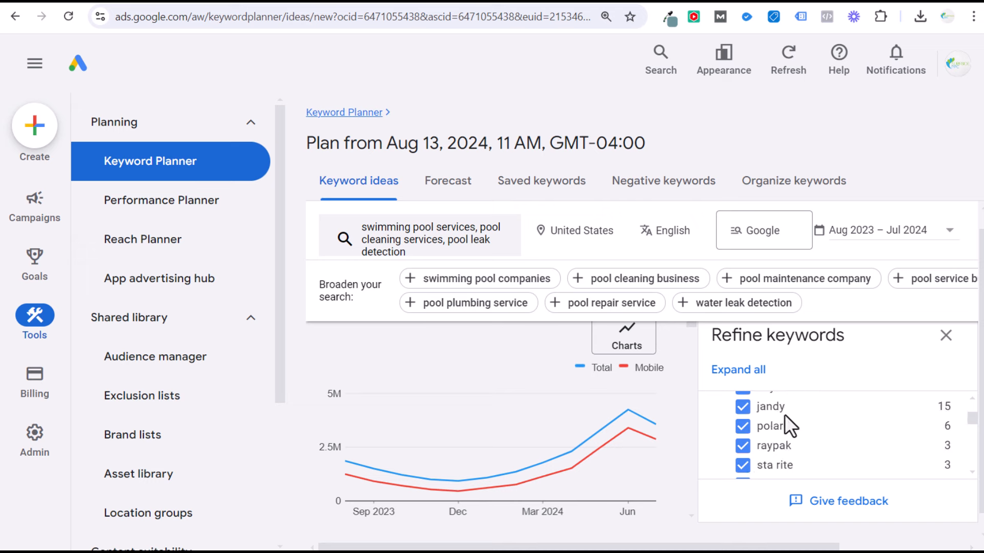
pyautogui.scroll(1, 774, 433)
pyautogui.scroll(-1, 789, 450)
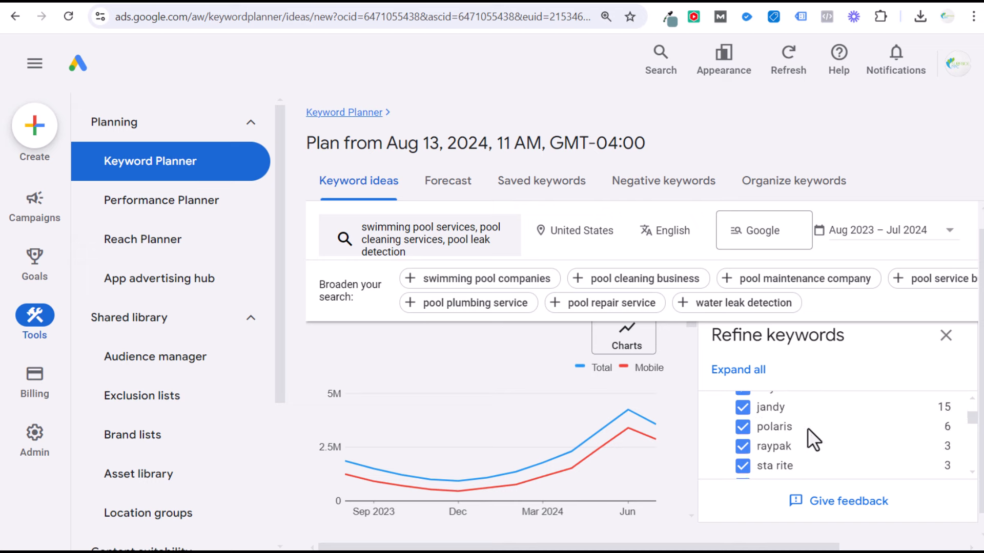
pyautogui.scroll(-1, 820, 433)
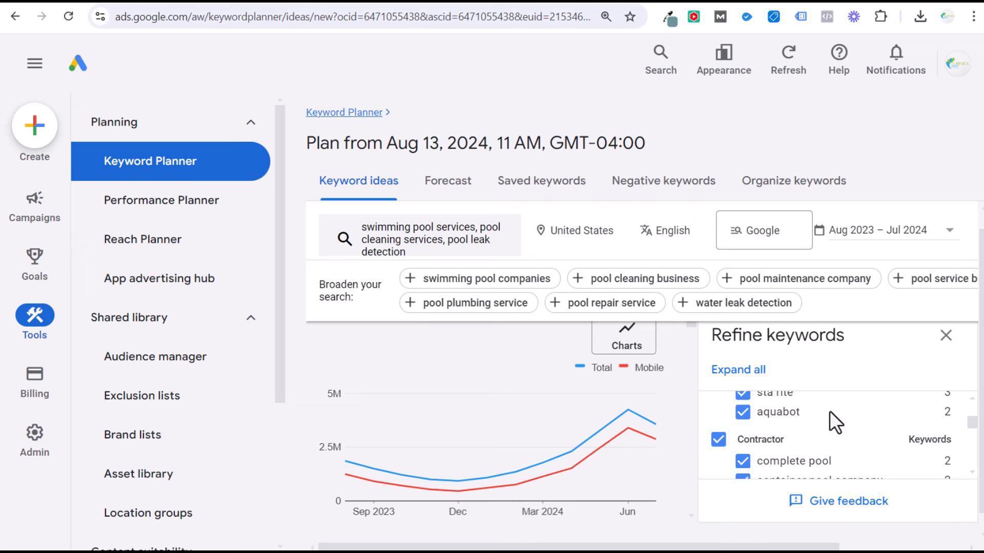
pyautogui.scroll(1, 820, 404)
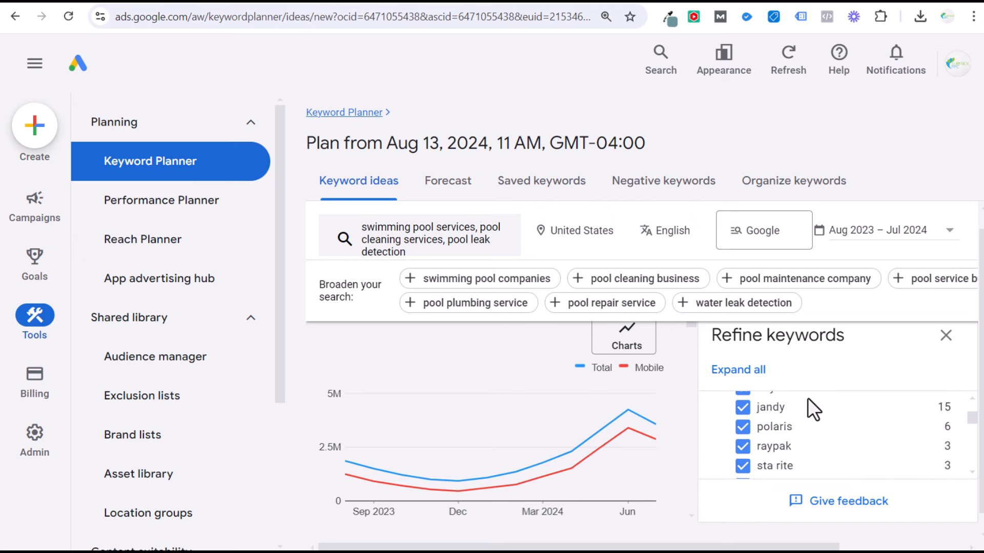
pyautogui.scroll(1, 809, 436)
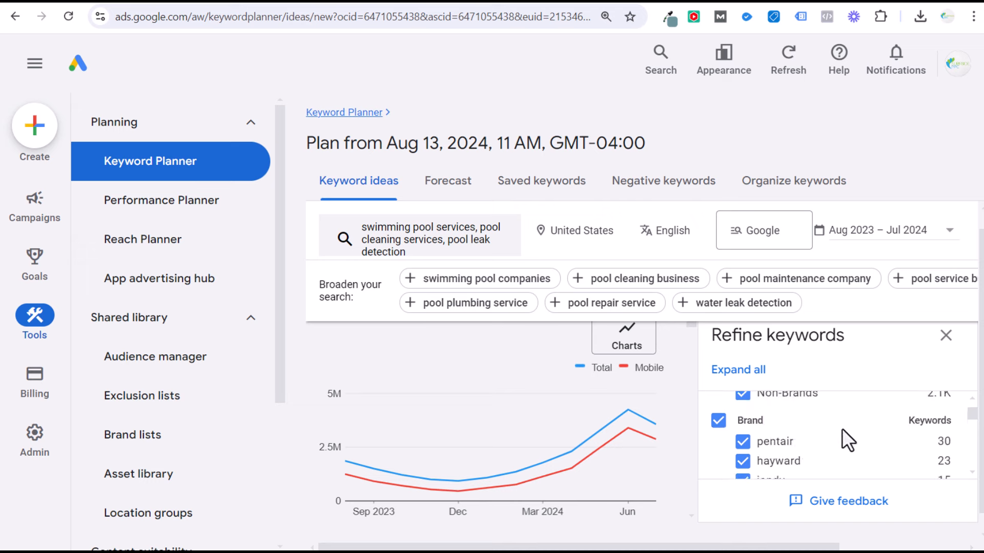
# - Examine the Contractor and Other Brands names in the keyword refinements for possible negative keywords
pyautogui.scroll(-5, 814, 423)
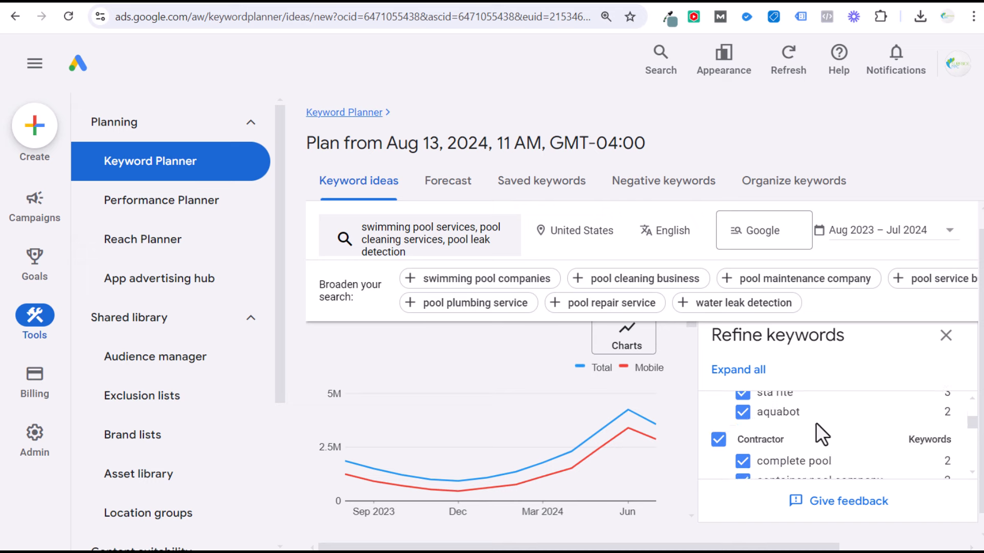
pyautogui.scroll(1, 818, 413)
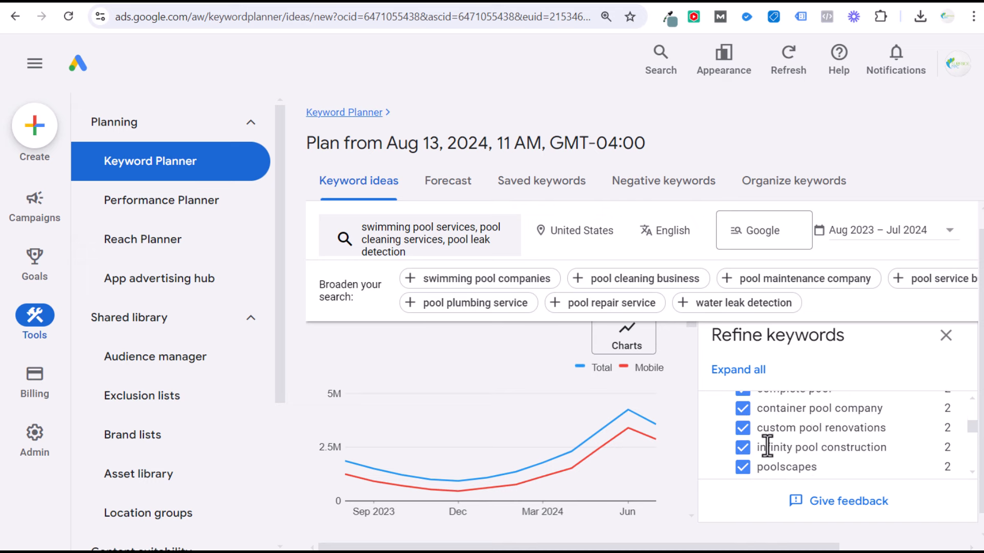
pyautogui.scroll(-1, 769, 444)
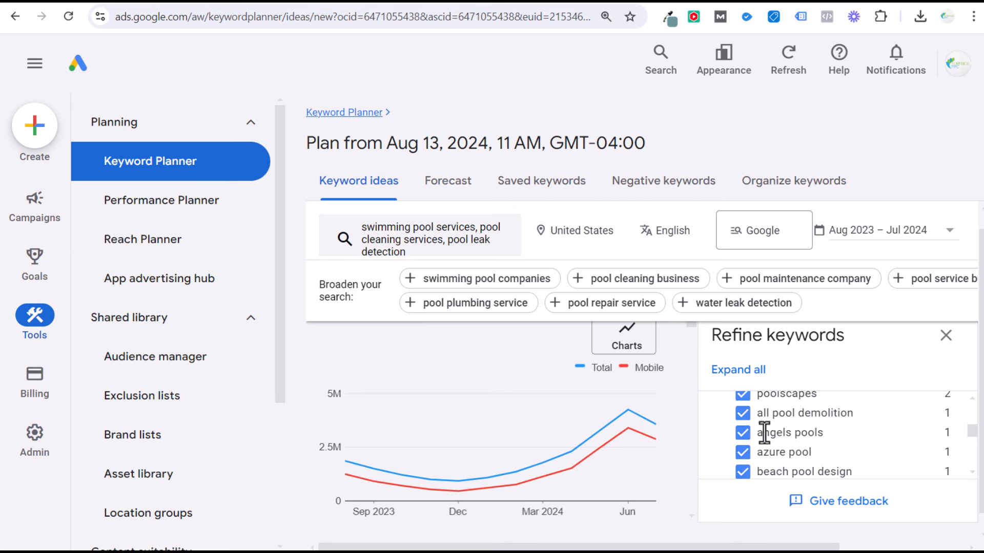
pyautogui.scroll(-1, 774, 451)
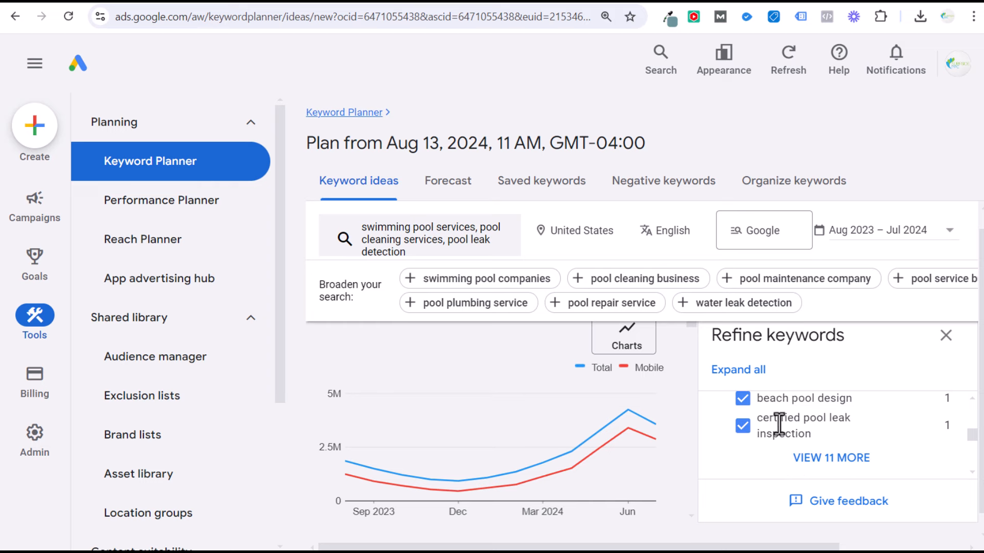
pyautogui.scroll(-2, 817, 428)
pyautogui.scroll(1, 820, 428)
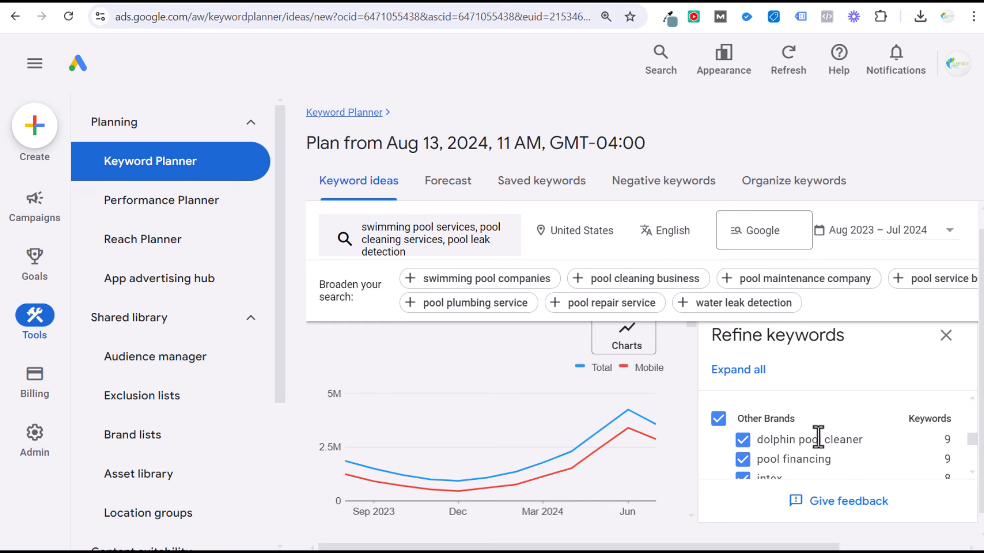
pyautogui.scroll(-3, 860, 438)
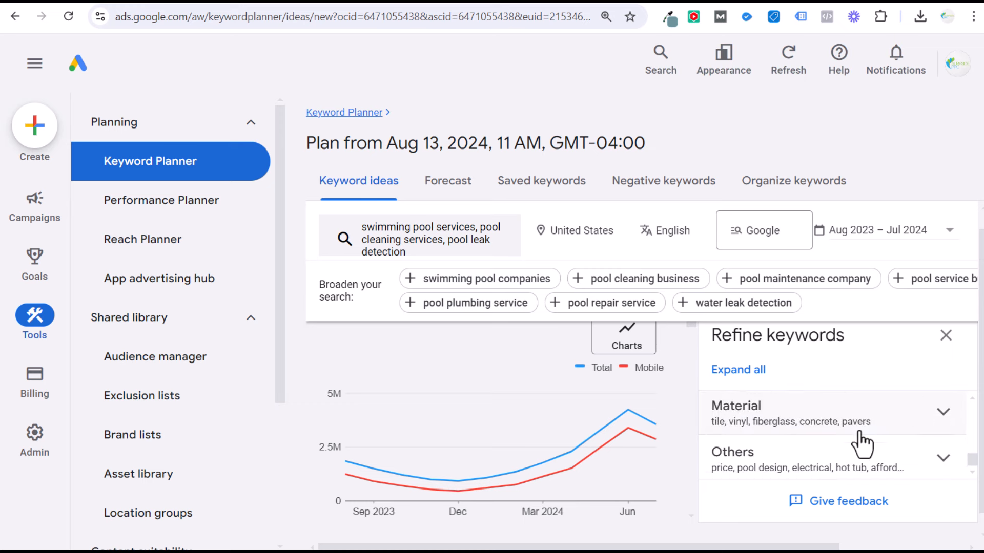
# - Expand the refinement group containing Pool Equipment and examine its keyword categories
pyautogui.scroll(1, 871, 442)
pyautogui.click(943, 439)
pyautogui.scroll(-3, 887, 455)
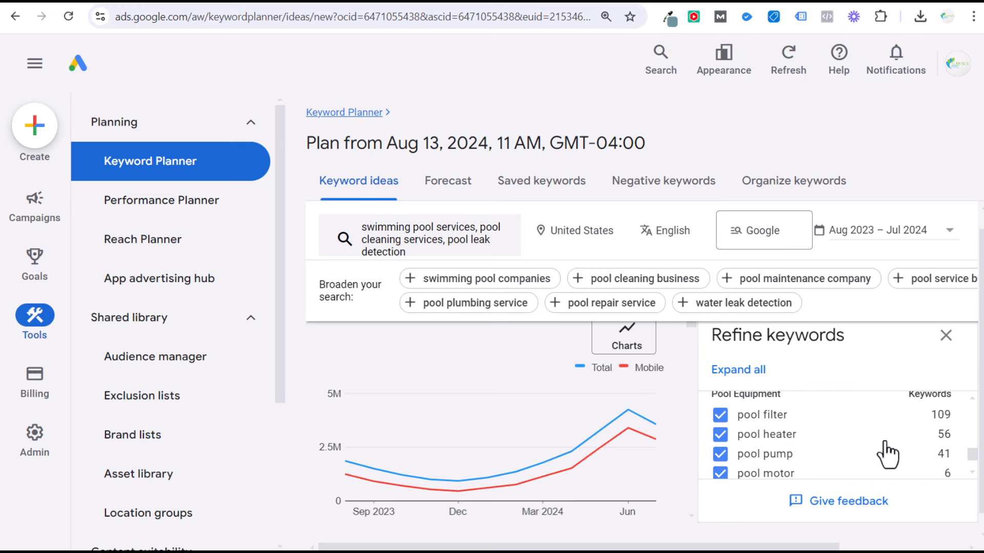
# - Expand the Material refinement group and examine its keyword categories for possible negative keywords
pyautogui.scroll(1, 820, 412)
pyautogui.scroll(2, 836, 429)
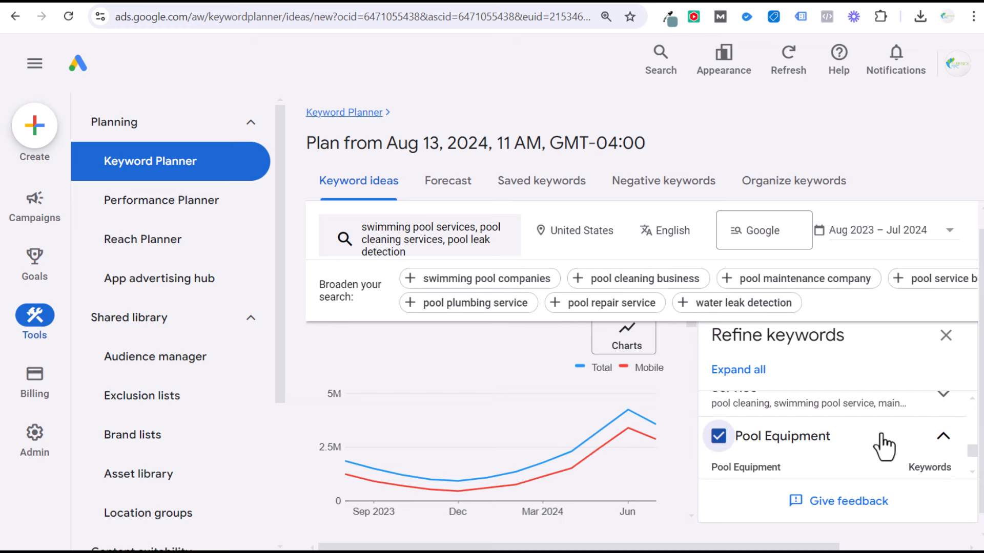
pyautogui.scroll(1, 862, 391)
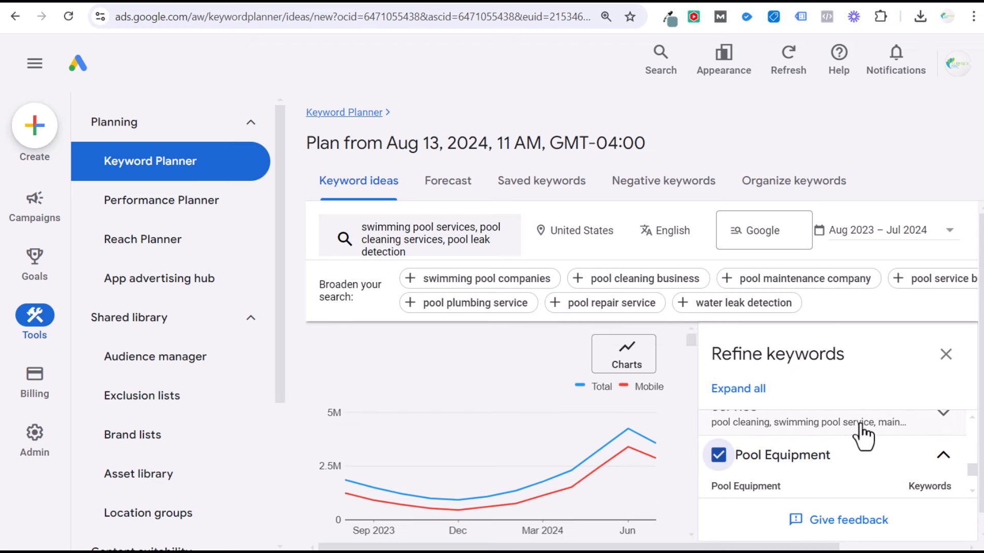
pyautogui.scroll(-5, 860, 435)
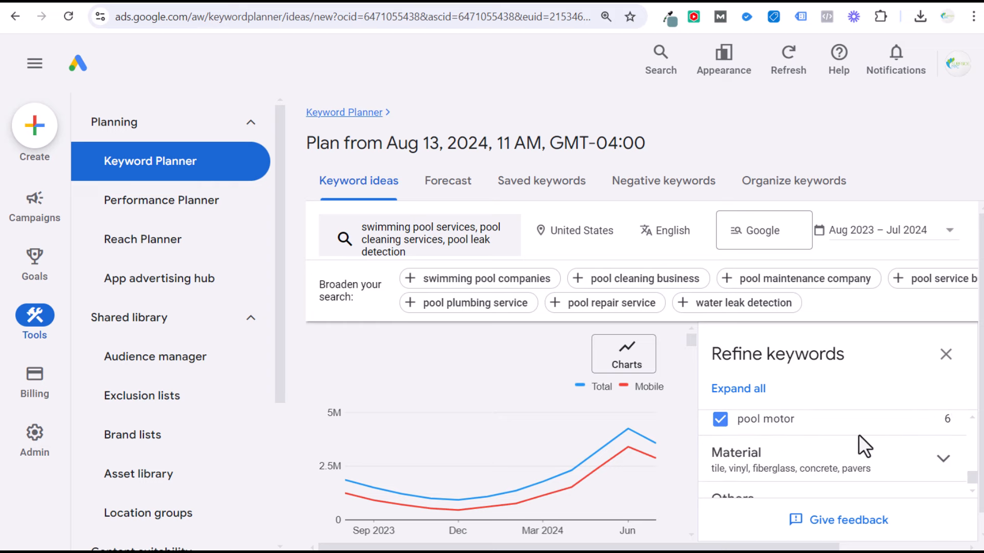
pyautogui.click(866, 469)
pyautogui.scroll(-4, 874, 469)
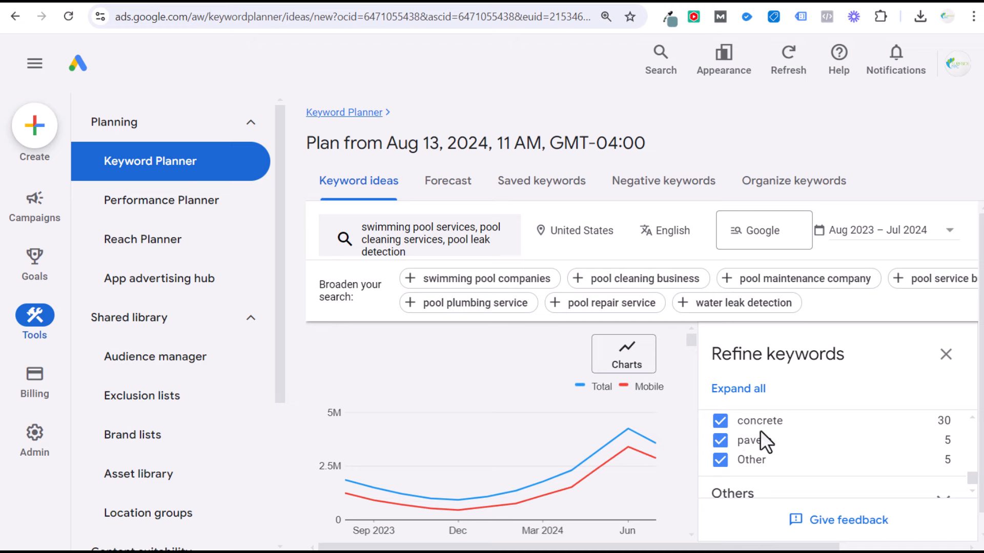
pyautogui.scroll(-3, 856, 450)
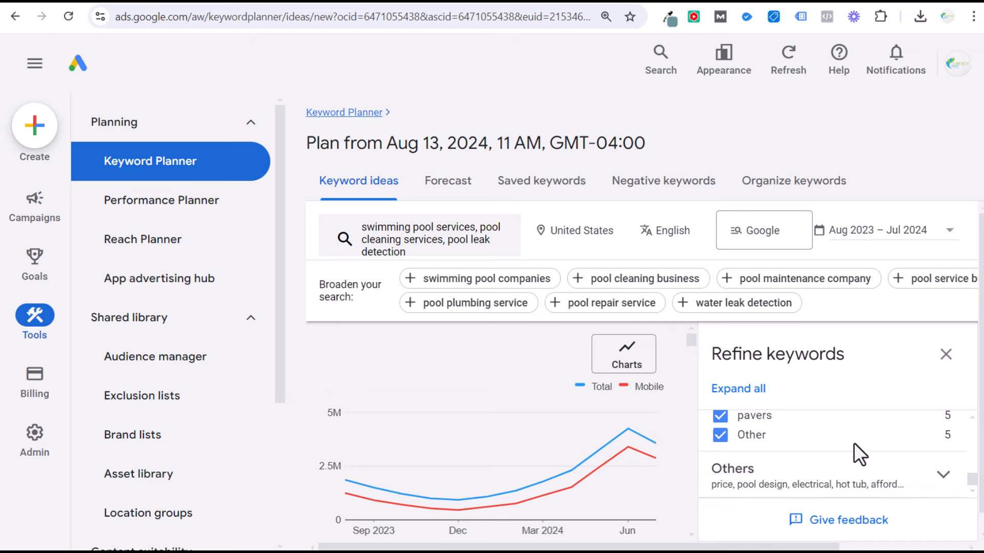
# - Expand the Others refinement group and examine its terms for possible negative keywords
pyautogui.click(853, 464)
pyautogui.scroll(-3, 866, 428)
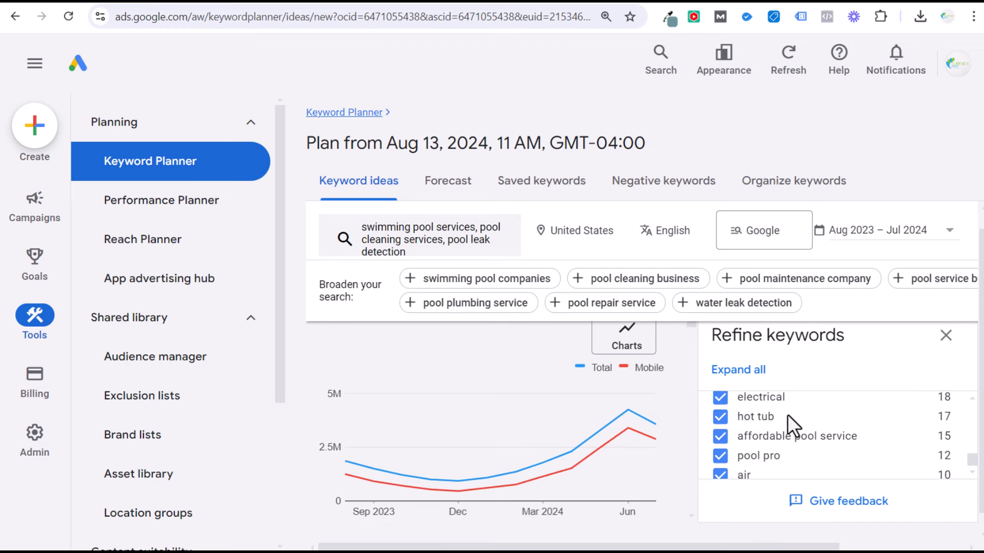
pyautogui.scroll(-1, 806, 417)
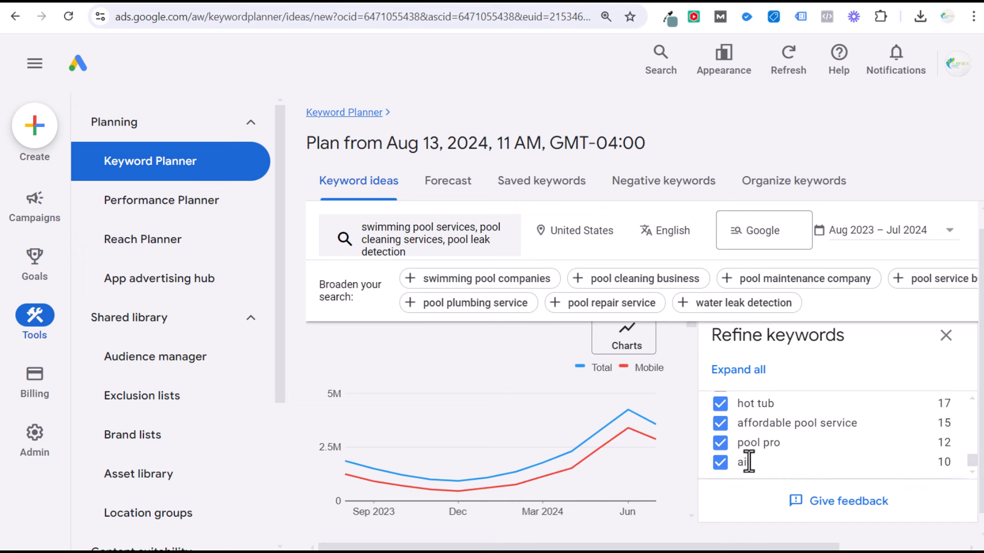
# - Close the keyword refinements, then sort the keyword ideas by average monthly searches, highest first, and look through them
pyautogui.click(946, 335)
pyautogui.scroll(-3, 823, 481)
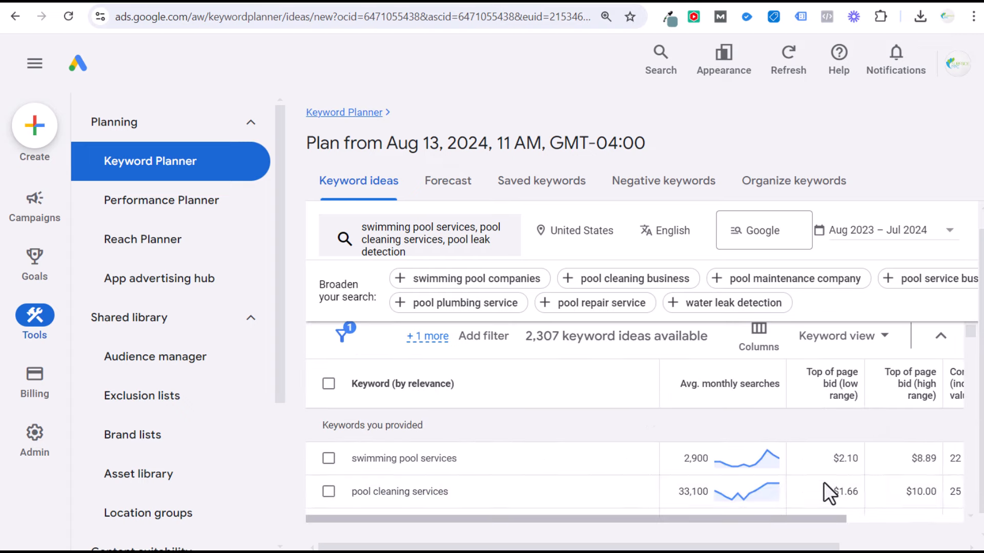
pyautogui.click(707, 384)
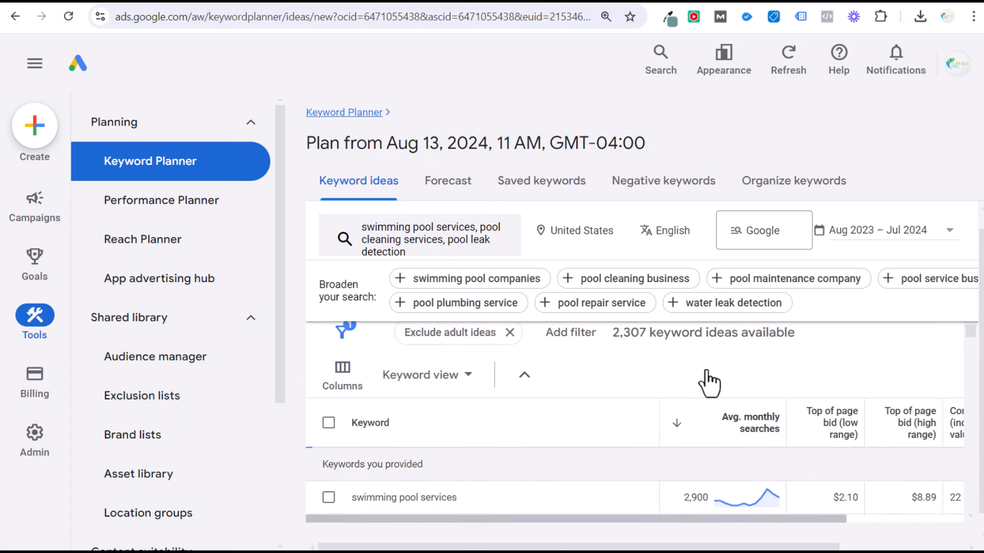
pyautogui.scroll(-1, 566, 426)
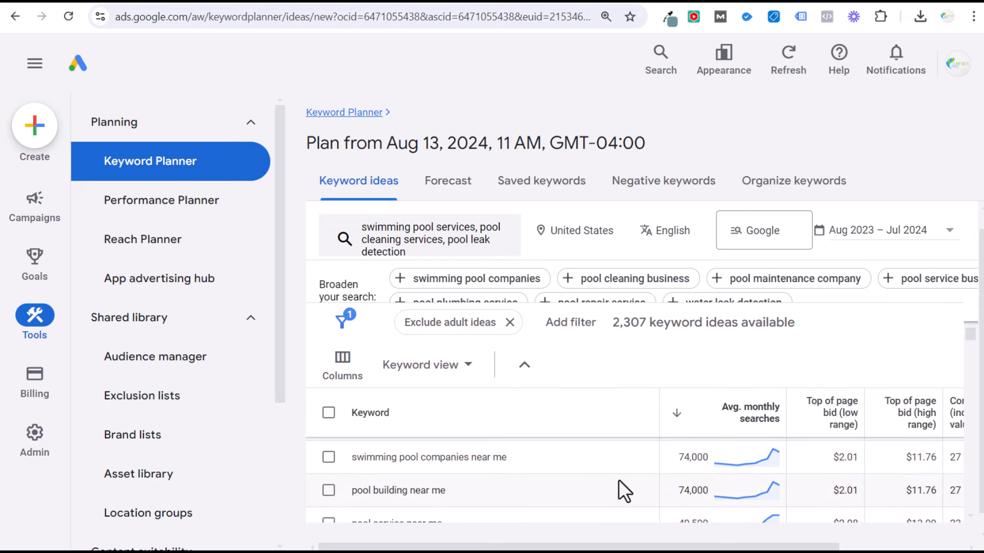
pyautogui.scroll(-3, 616, 455)
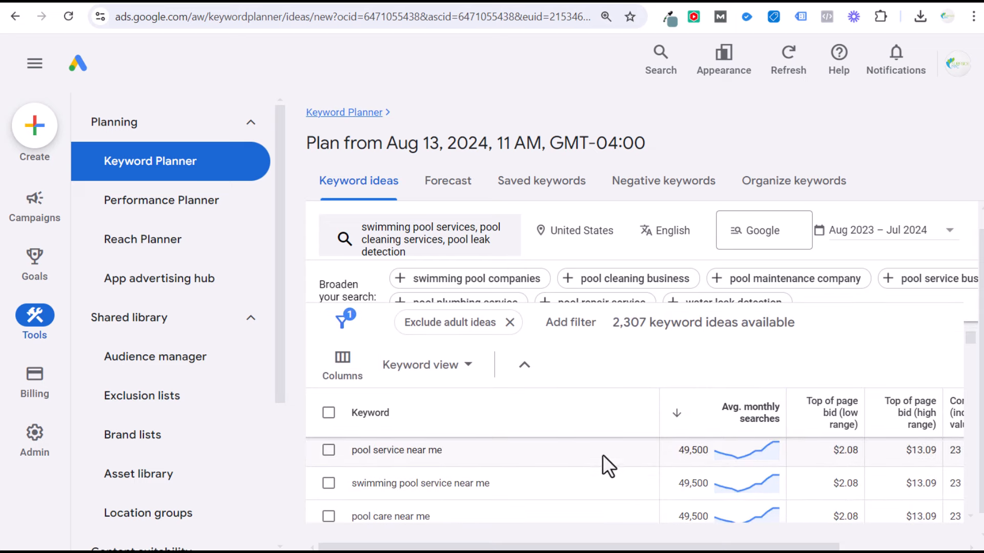
pyautogui.scroll(-3, 587, 492)
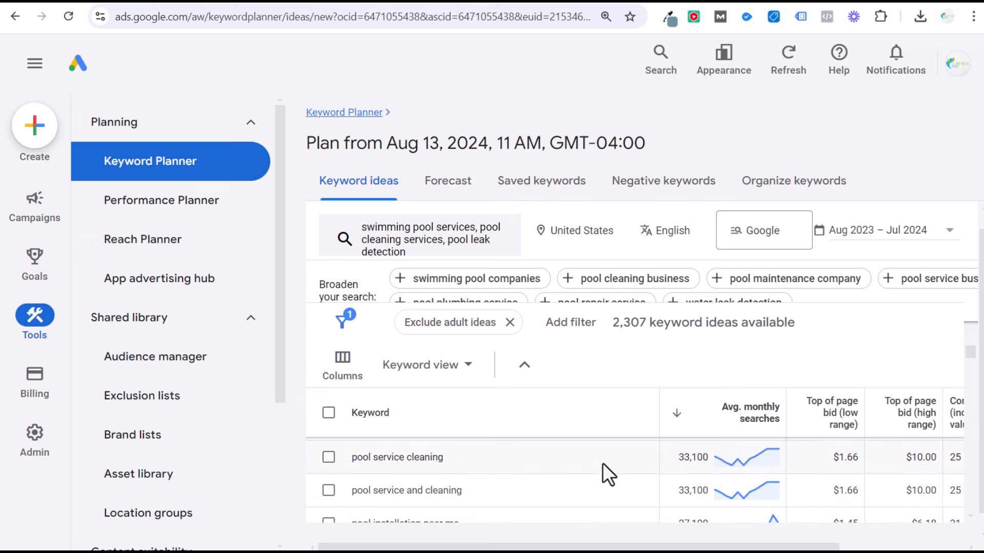
# - Sort the keyword ideas by top of page bid (low range), highest first, and examine the most expensive terms
pyautogui.moveTo(825, 419)
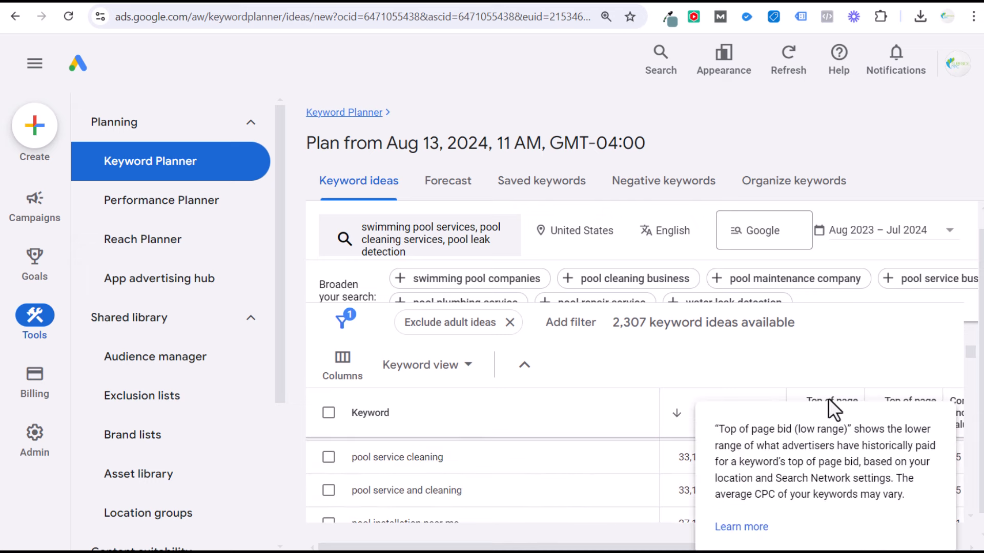
pyautogui.scroll(1, 828, 369)
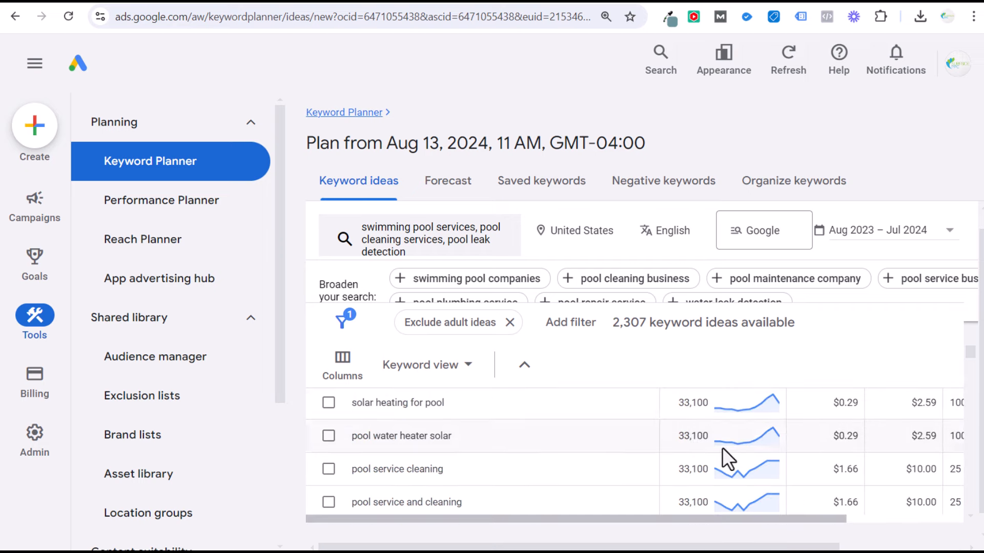
pyautogui.scroll(2, 666, 451)
pyautogui.scroll(-5, 633, 457)
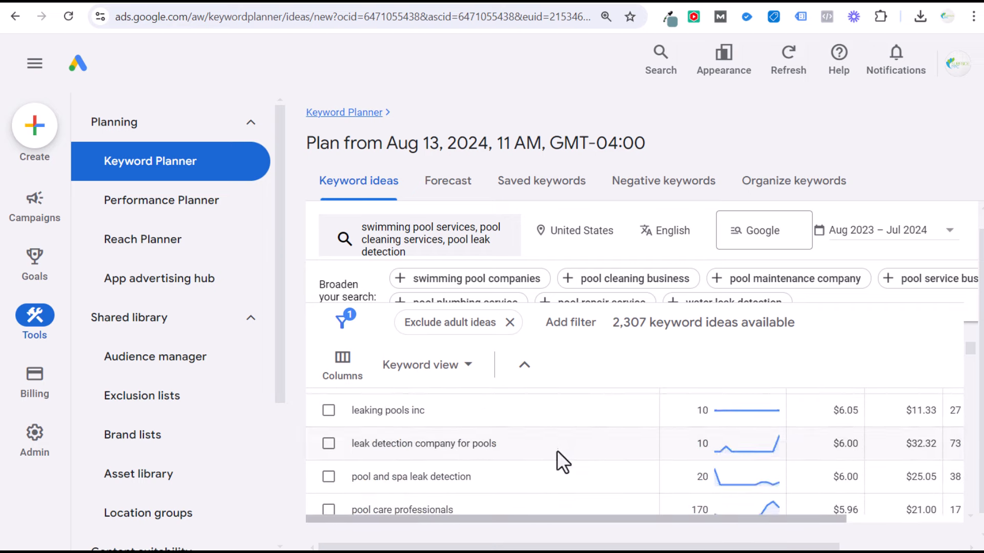
pyautogui.scroll(2, 613, 452)
pyautogui.scroll(5, 613, 452)
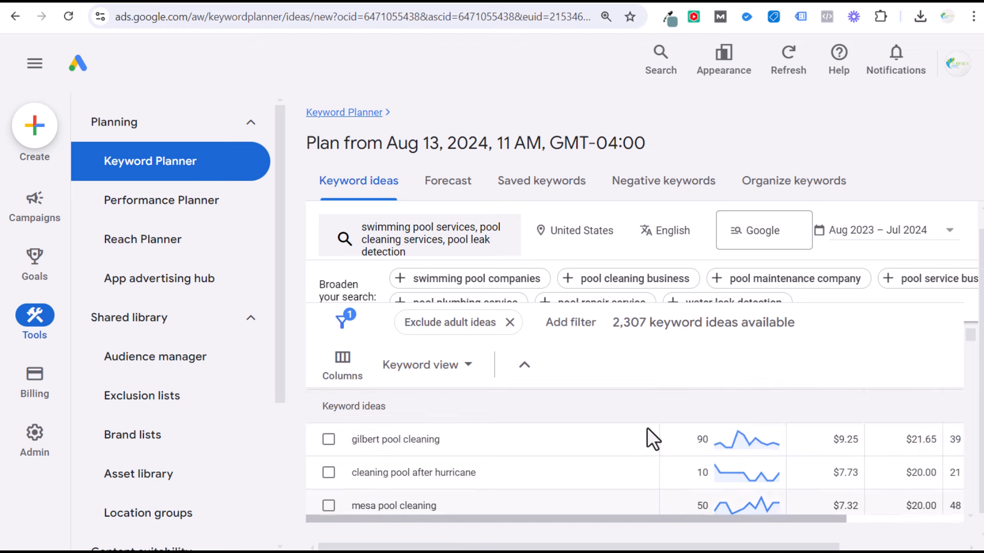
pyautogui.scroll(2, 809, 441)
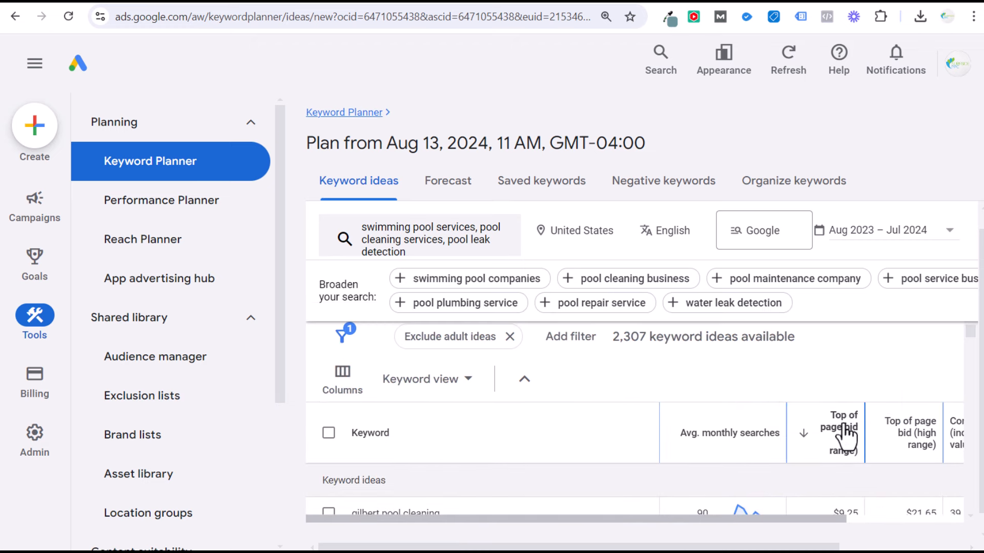
pyautogui.scroll(-2, 840, 369)
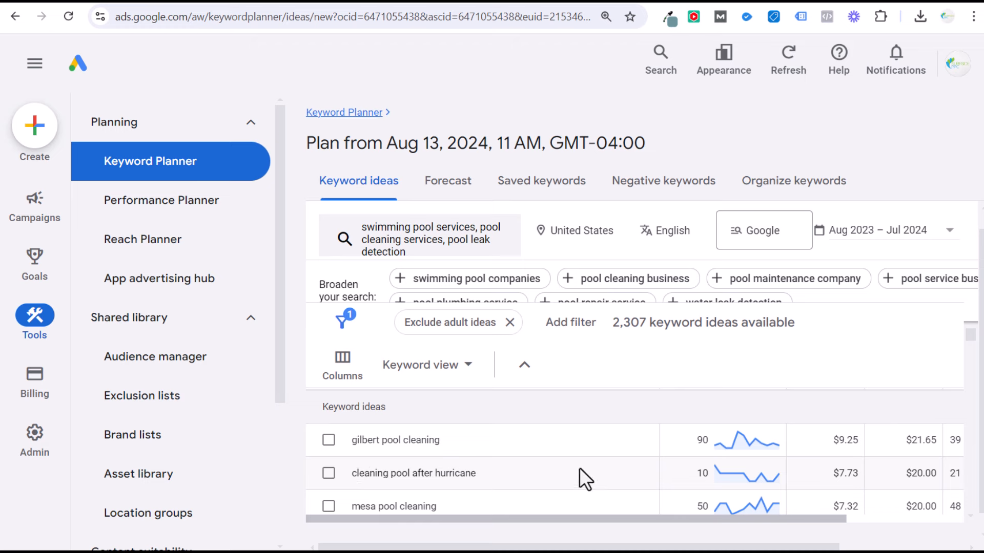
pyautogui.scroll(-2, 584, 467)
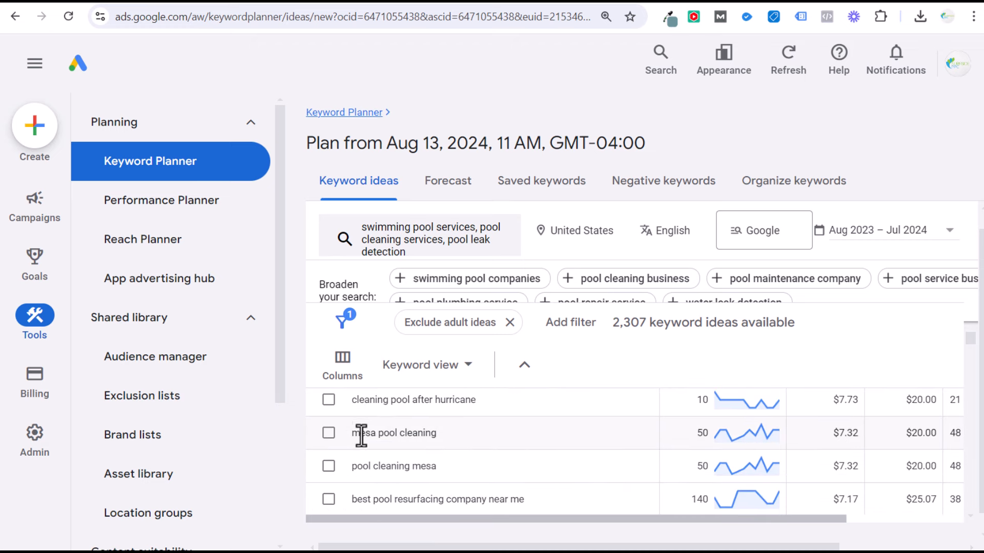
pyautogui.scroll(2, 805, 440)
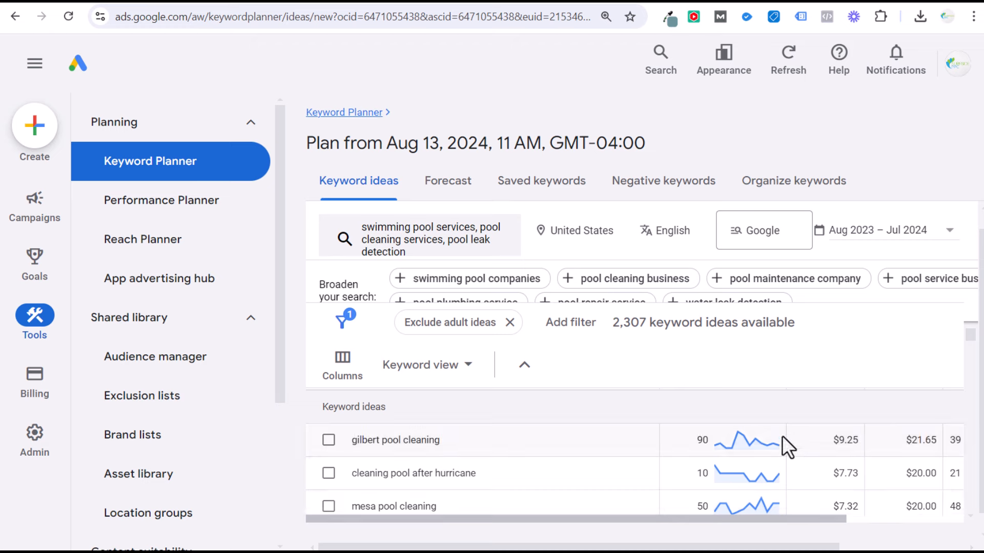
# - Reverse the top of page bid (low range) sorting to lowest first and examine the ideas for irrelevant terms
pyautogui.scroll(2, 825, 442)
pyautogui.click(797, 418)
pyautogui.scroll(-2, 625, 389)
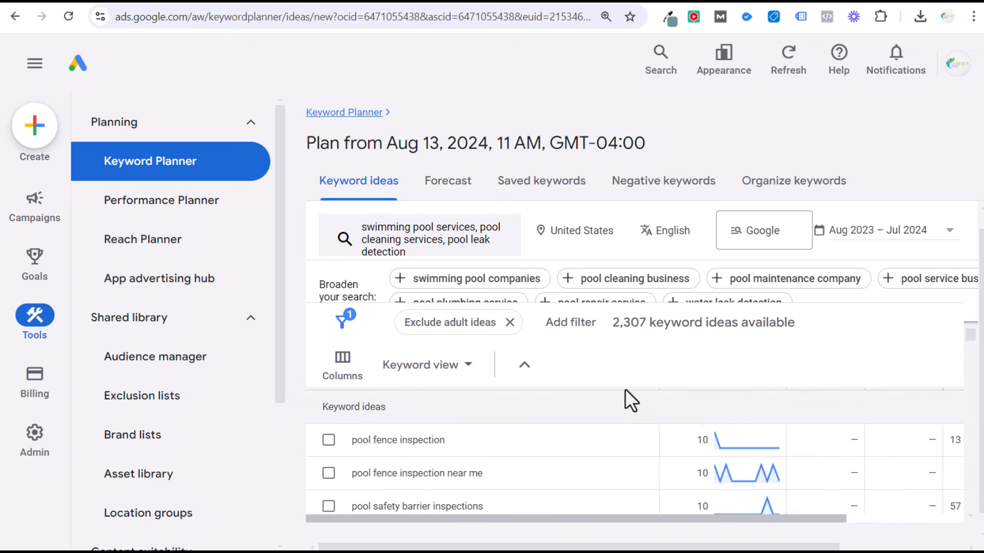
pyautogui.scroll(-2, 595, 481)
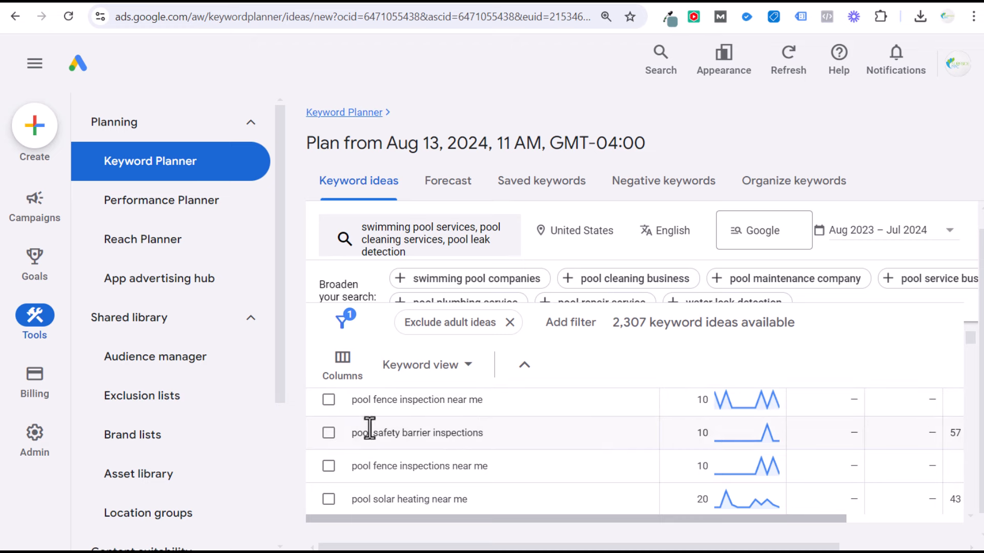
pyautogui.moveTo(353, 433); pyautogui.dragTo(499, 433)
pyautogui.click(522, 433)
pyautogui.scroll(-4, 533, 433)
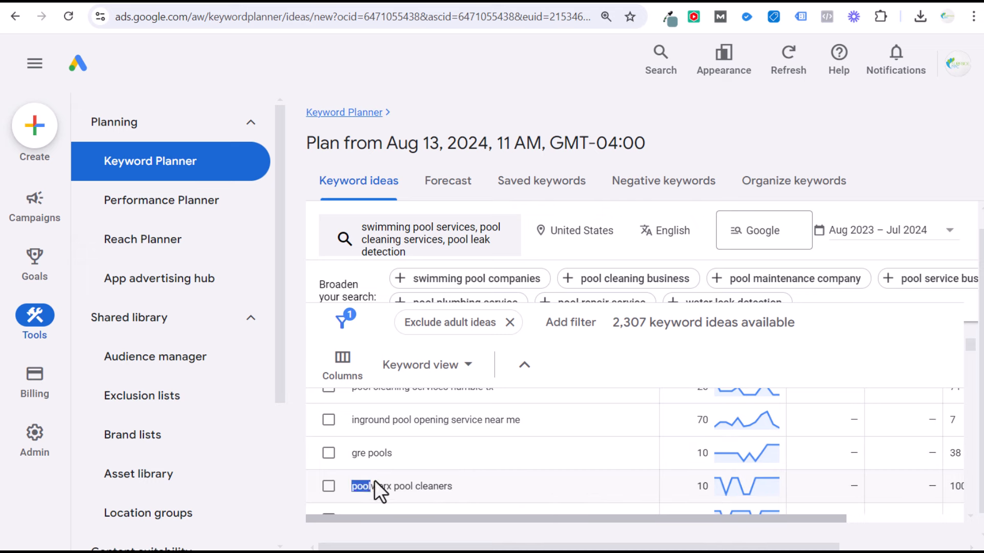
pyautogui.moveTo(374, 479); pyautogui.dragTo(556, 453)
pyautogui.click(593, 451)
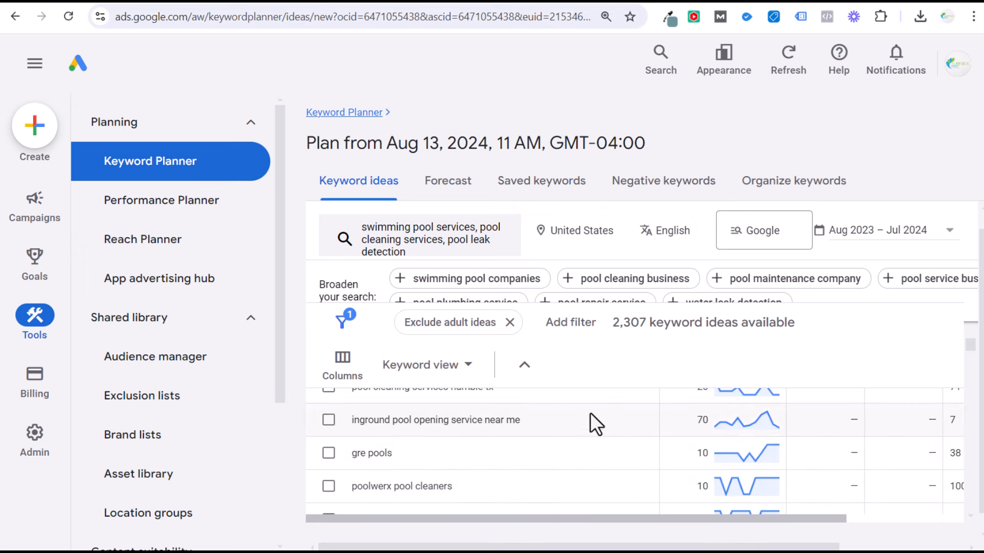
pyautogui.click(580, 331)
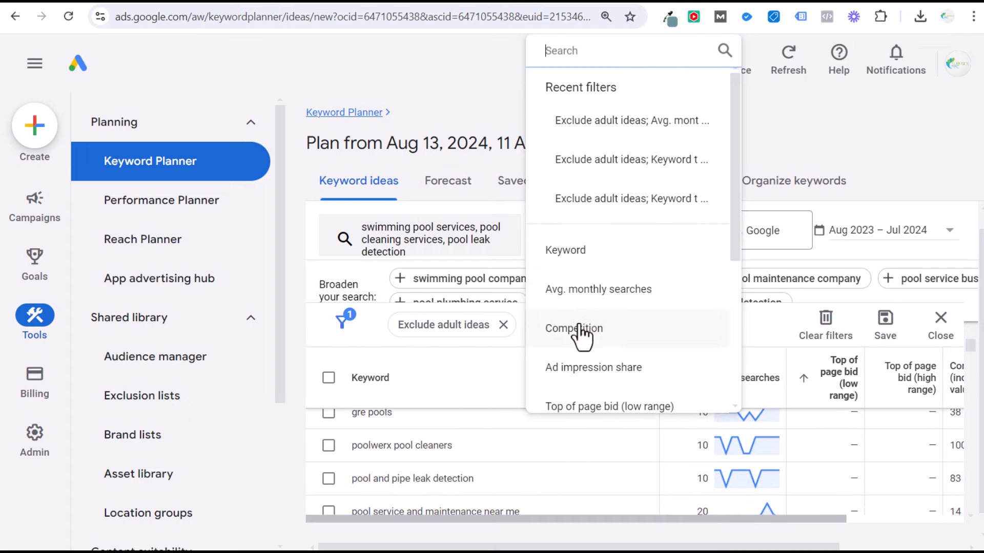
pyautogui.click(636, 249)
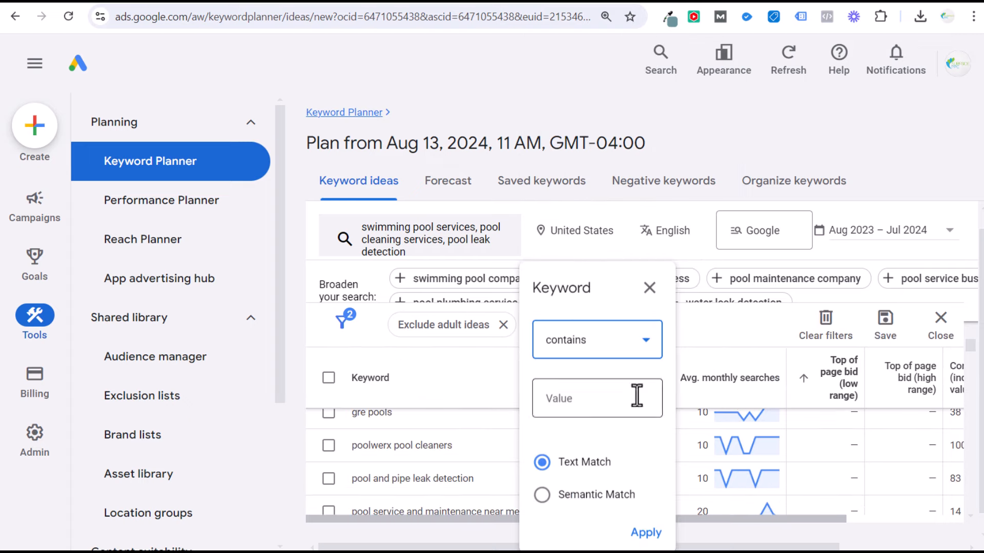
pyautogui.click(650, 288)
# - Filter the keyword ideas to those with average monthly searches >= 100
pyautogui.click(551, 332)
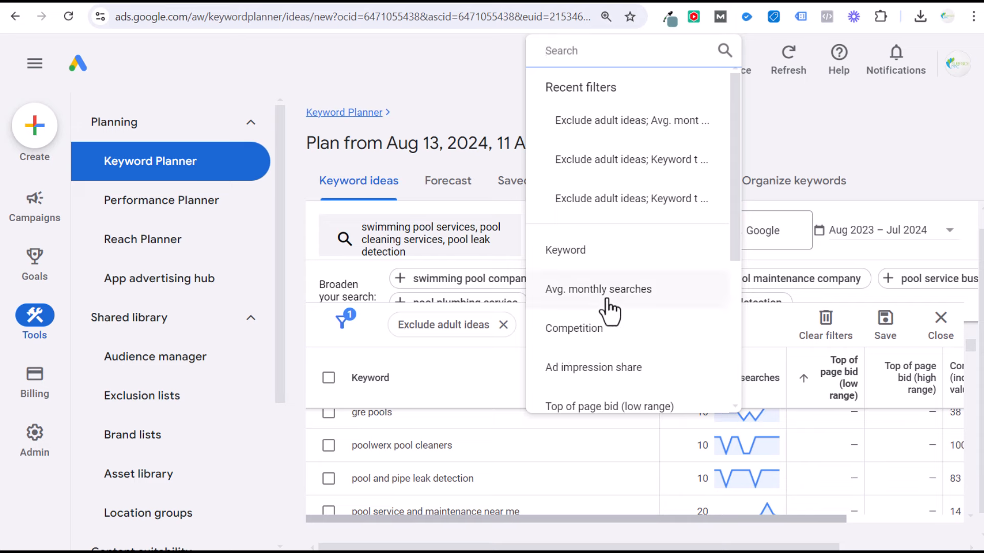
pyautogui.click(608, 301)
pyautogui.click(636, 418)
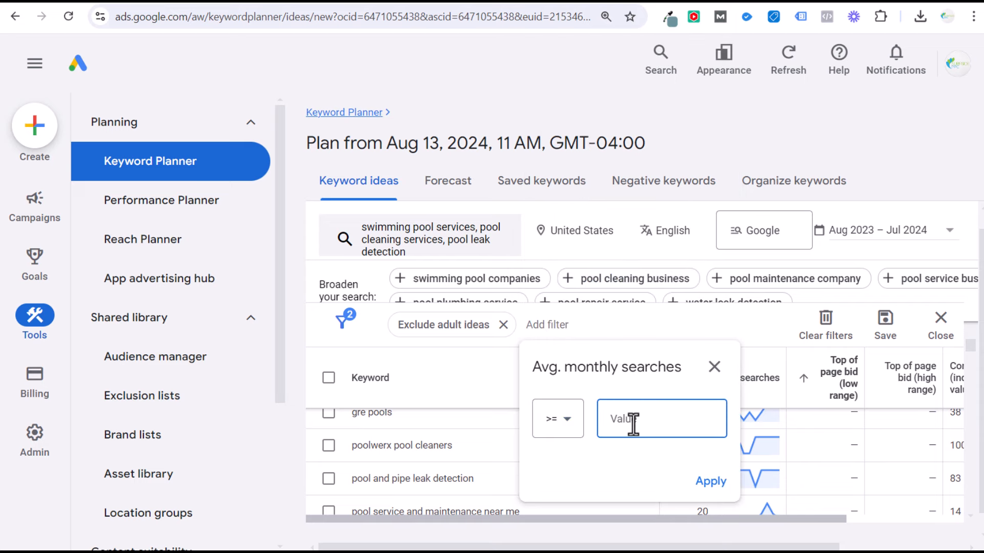
pyautogui.write('100')
pyautogui.click(710, 484)
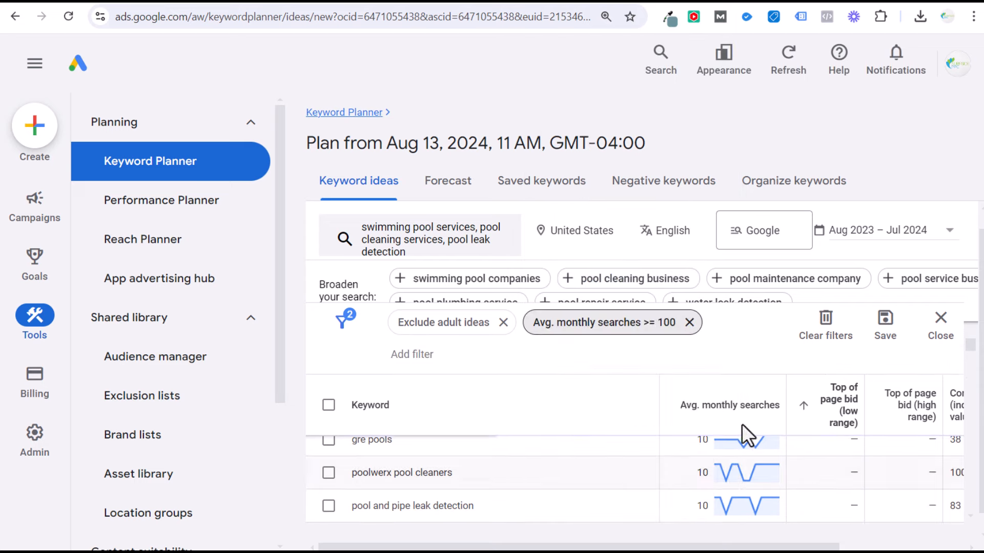
# - Examine the filtered low-bid keyword ideas, including the sand filter terms, for possible negative keywords
pyautogui.moveTo(704, 520); pyautogui.dragTo(821, 471)
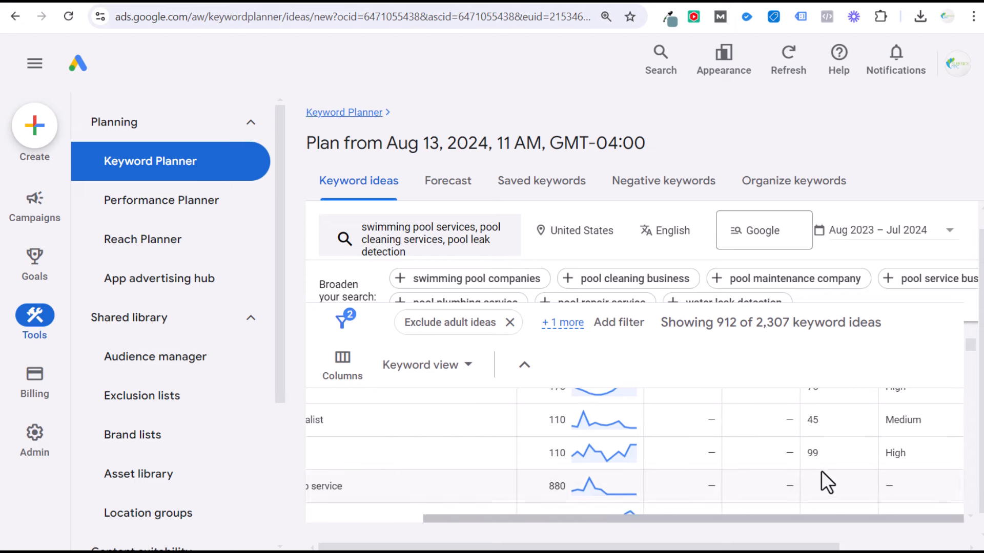
pyautogui.scroll(-5, 780, 457)
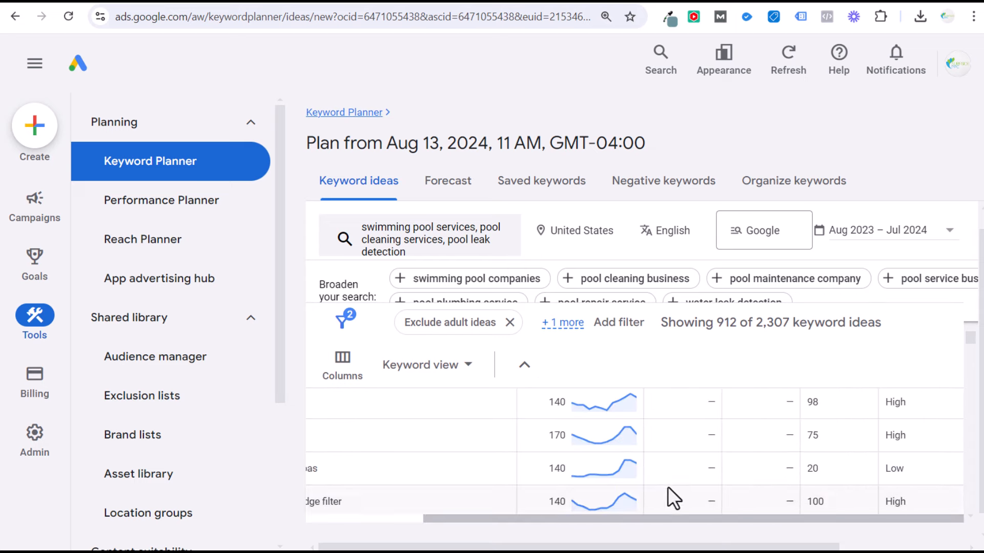
pyautogui.scroll(1, 683, 457)
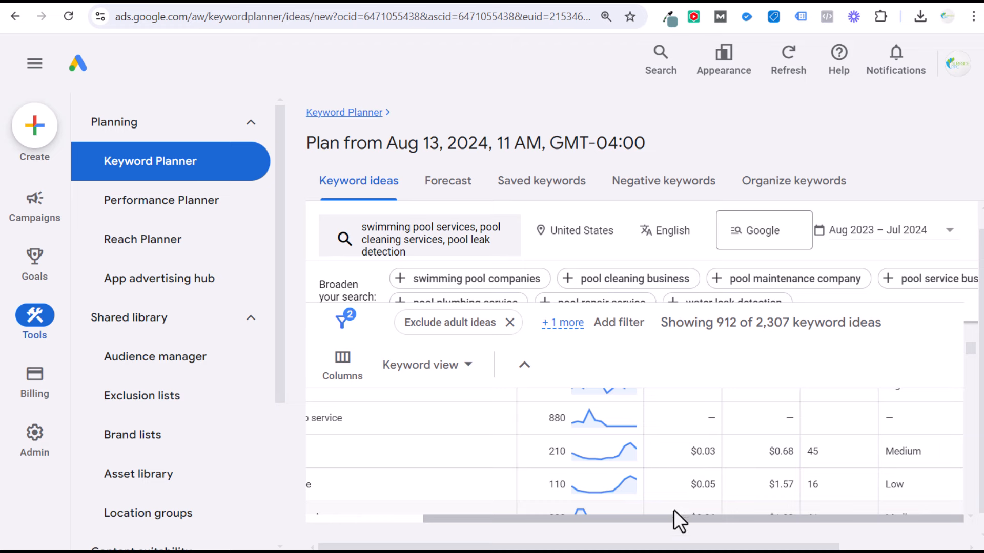
pyautogui.moveTo(673, 518); pyautogui.dragTo(504, 518)
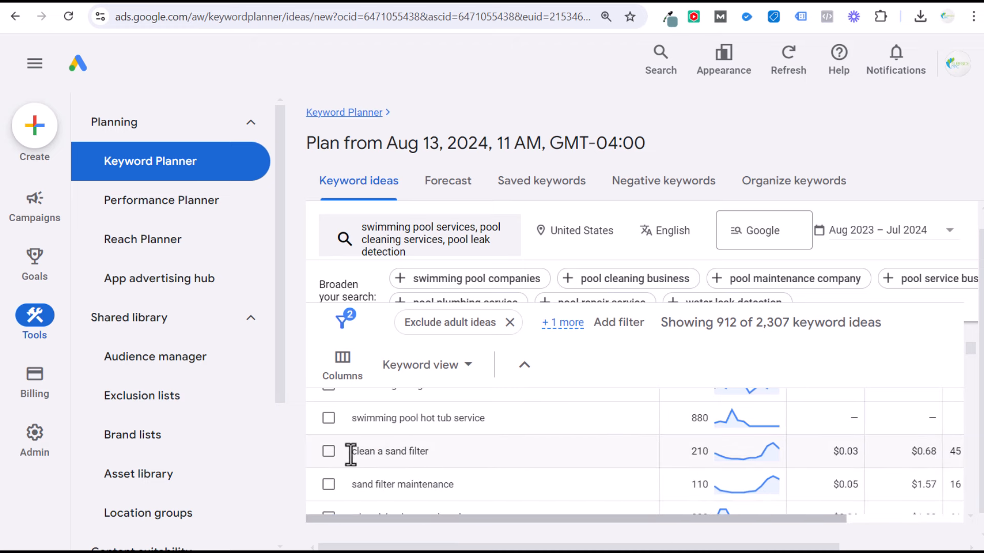
pyautogui.moveTo(347, 455); pyautogui.dragTo(445, 461)
pyautogui.click(460, 451)
pyautogui.scroll(-1, 459, 451)
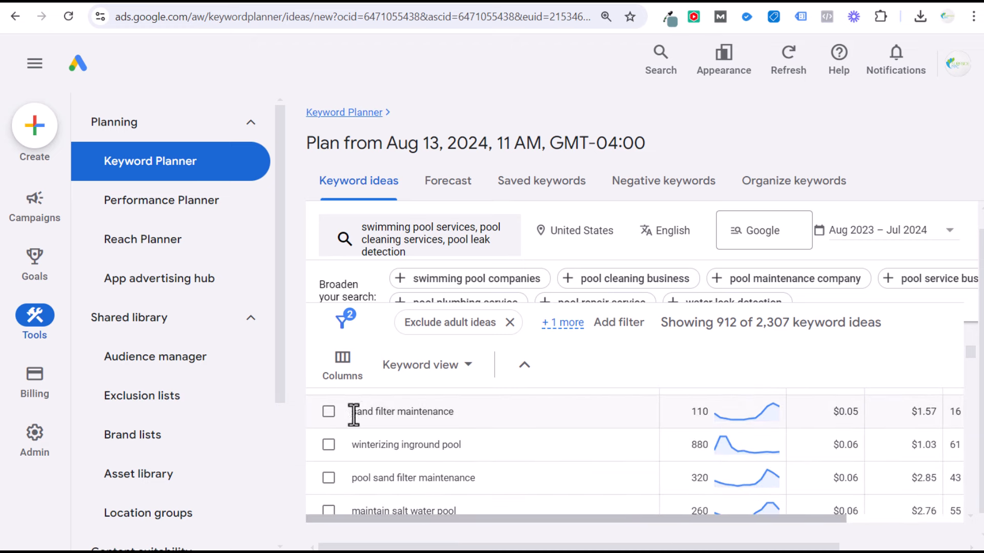
pyautogui.moveTo(352, 411)
pyautogui.mouseDown()
pyautogui.moveTo(486, 414)
pyautogui.moveTo(346, 417)
pyautogui.mouseUp()
pyautogui.click(486, 414)
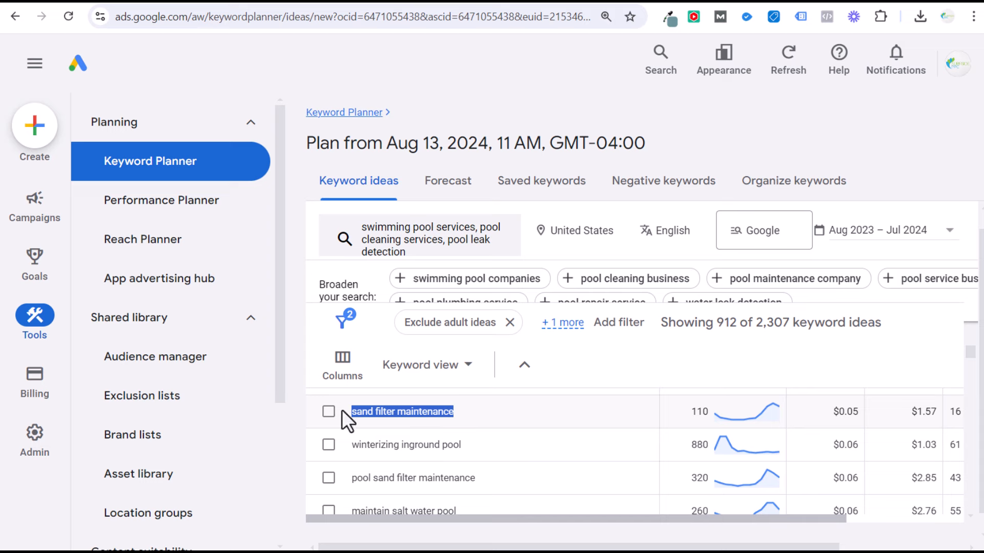
# - Examine the low-bid keyword ideas "sand filter maintenance" and "winterizing inground pool" as possible negative keywords
pyautogui.click(394, 412)
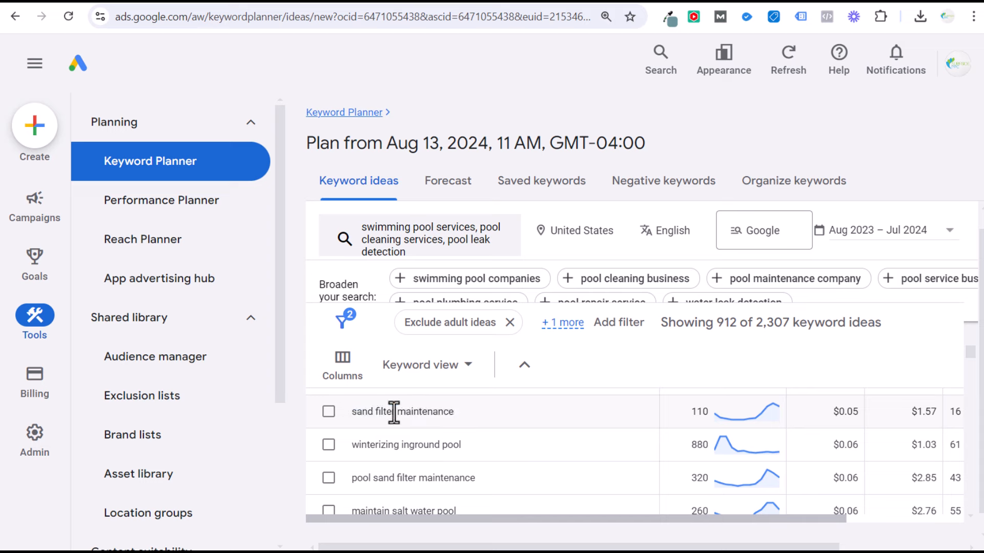
pyautogui.moveTo(348, 413); pyautogui.dragTo(455, 414)
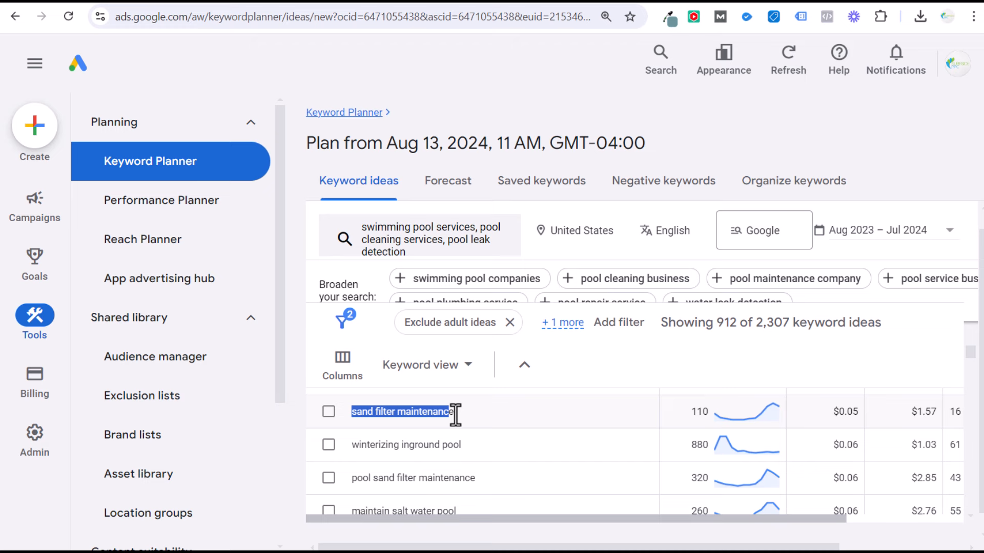
pyautogui.click(490, 415)
pyautogui.moveTo(507, 447); pyautogui.dragTo(353, 454)
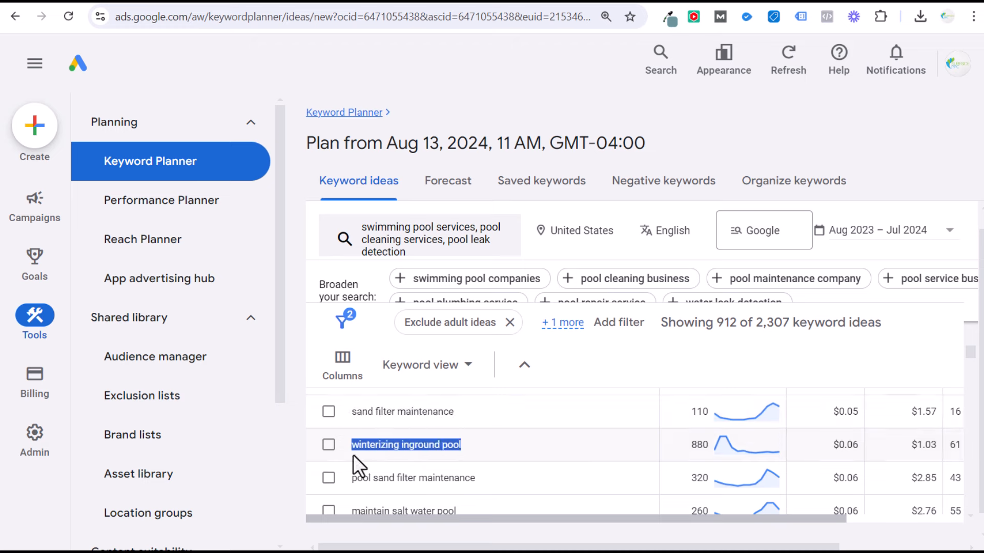
pyautogui.click(528, 450)
pyautogui.scroll(-1, 916, 446)
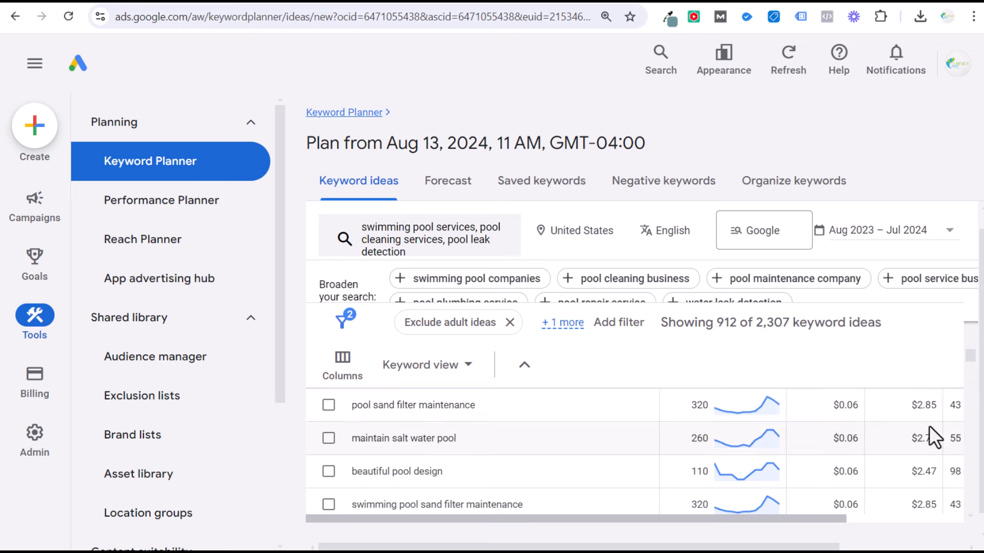
pyautogui.scroll(3, 658, 431)
pyautogui.scroll(-2, 597, 436)
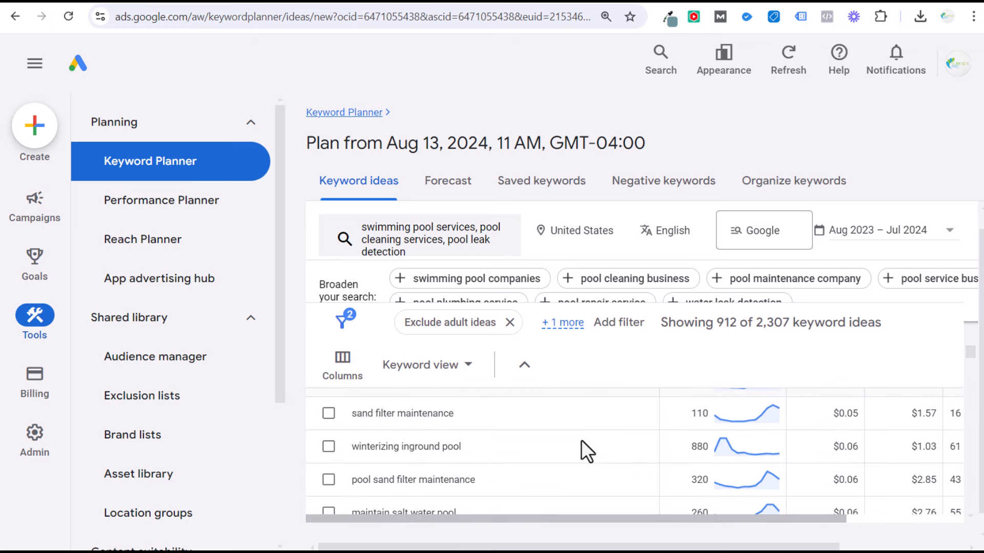
pyautogui.moveTo(352, 447); pyautogui.dragTo(488, 455)
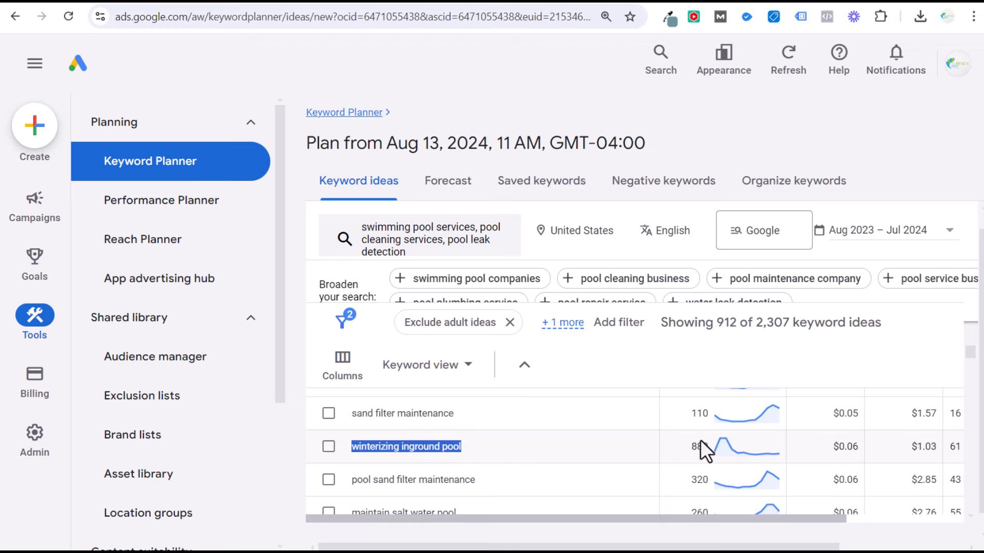
# - Sort the keyword ideas by top of page bid (low range), highest first, and review the pool resurfacing and repair terms
pyautogui.scroll(5, 614, 456)
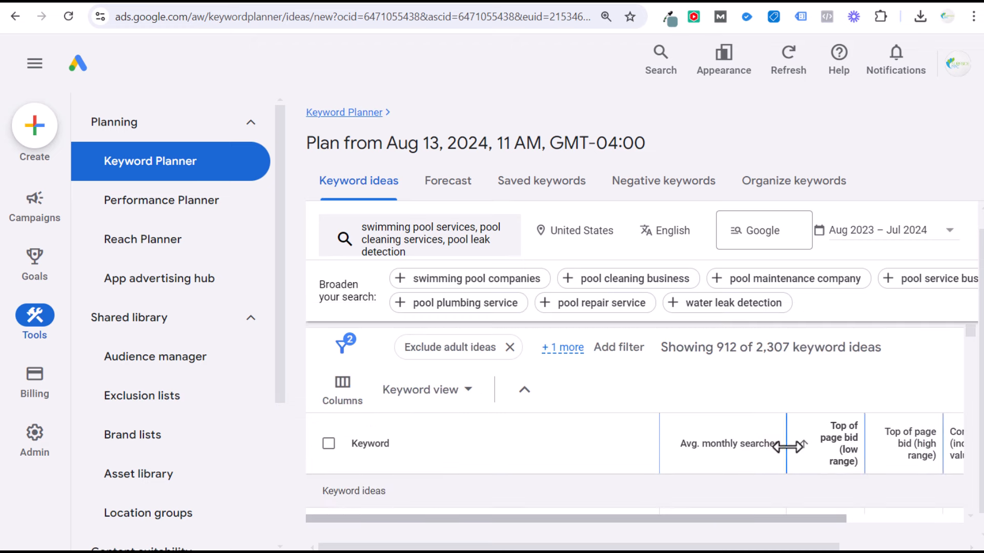
pyautogui.scroll(-3, 902, 409)
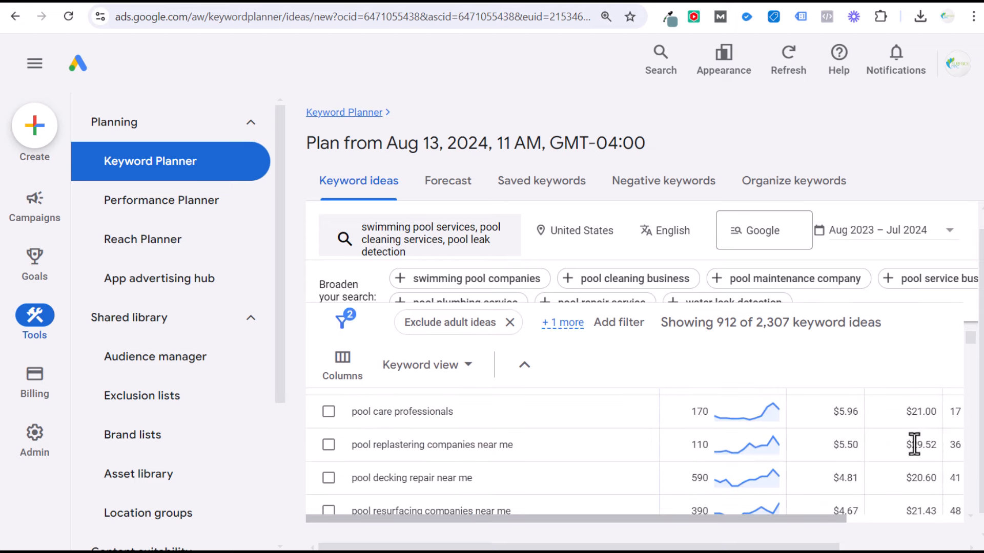
pyautogui.scroll(-2, 538, 428)
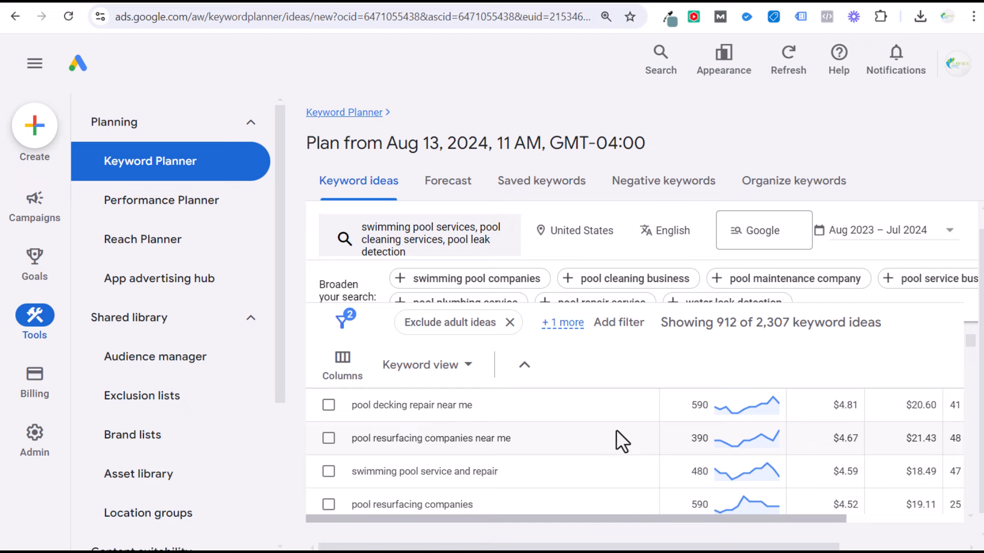
# - Leave Keyword Planner for the campaigns list and open the Aqua Bliss Care Search Campaign's ad groups
pyautogui.moveTo(33, 210)
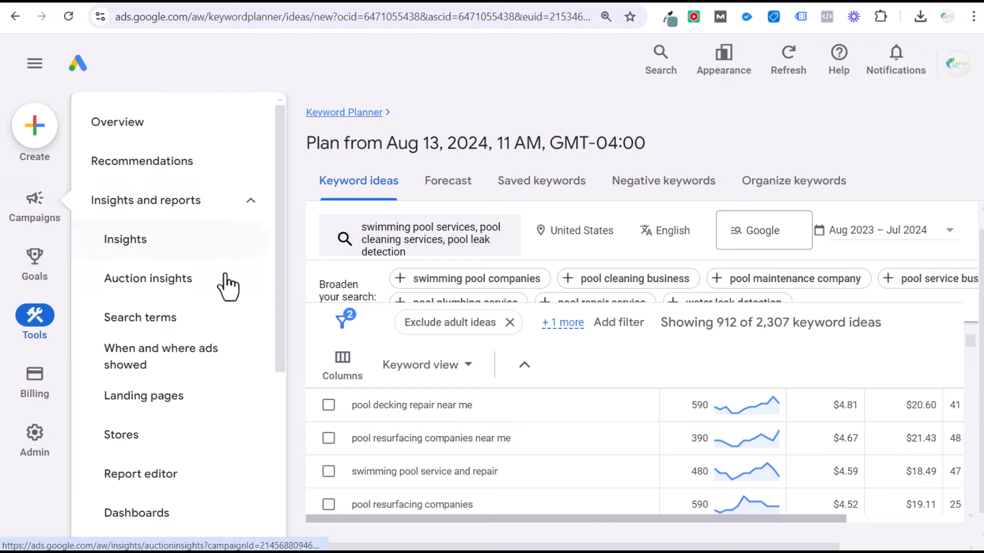
pyautogui.scroll(-4, 226, 295)
pyautogui.click(176, 378)
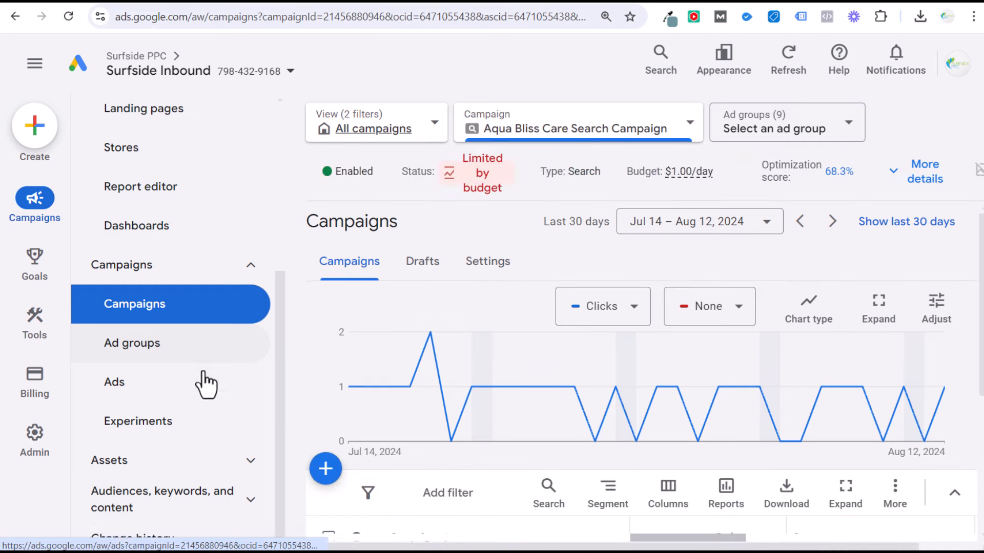
pyautogui.moveTo(24, 345)
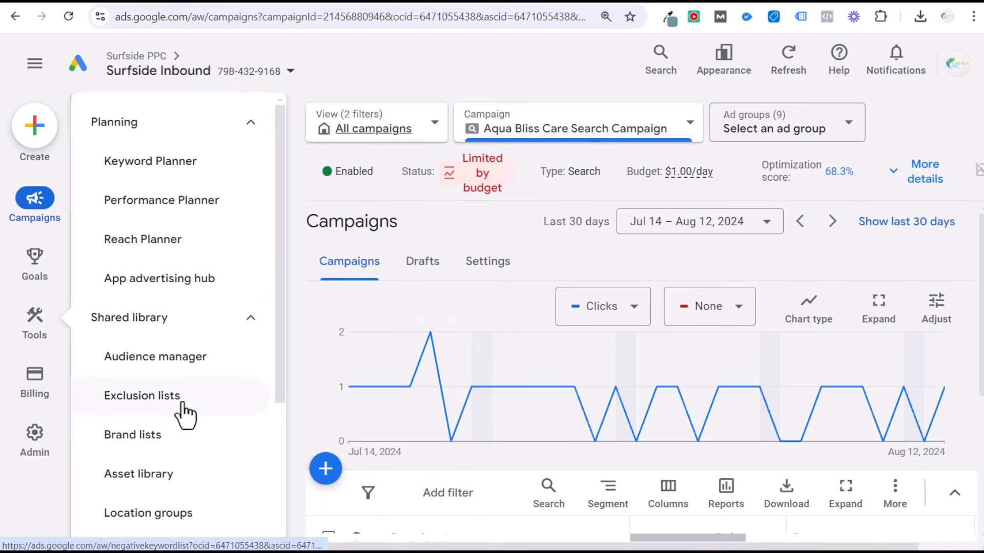
pyautogui.scroll(-4, 538, 257)
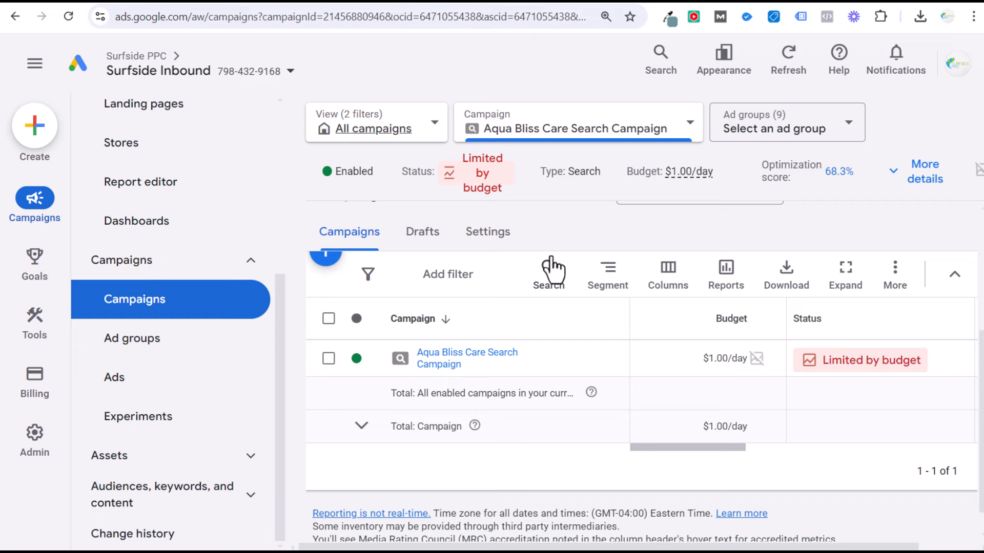
pyautogui.click(453, 363)
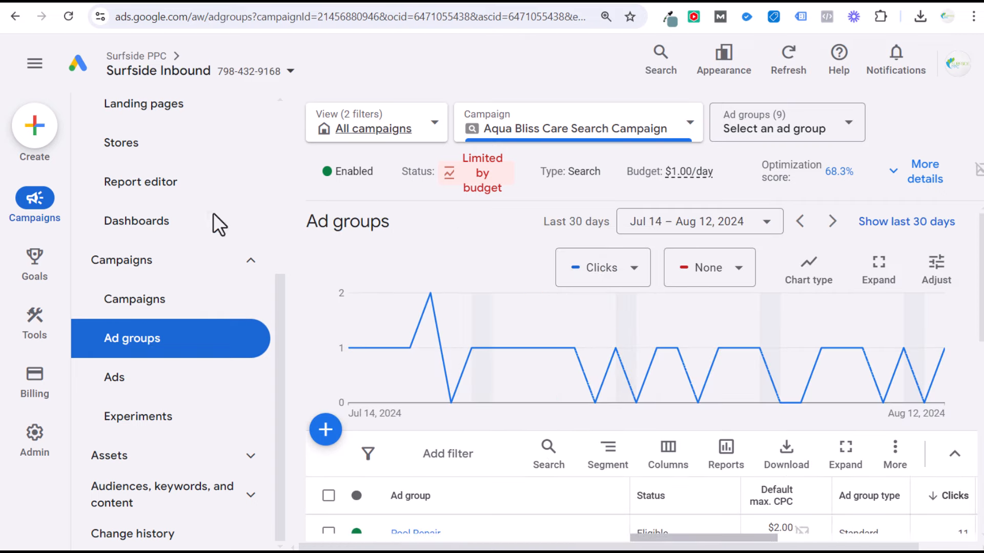
# - Open the campaign's search terms report and examine the terms with their match types and added/excluded status
pyautogui.scroll(3, 205, 205)
pyautogui.click(166, 110)
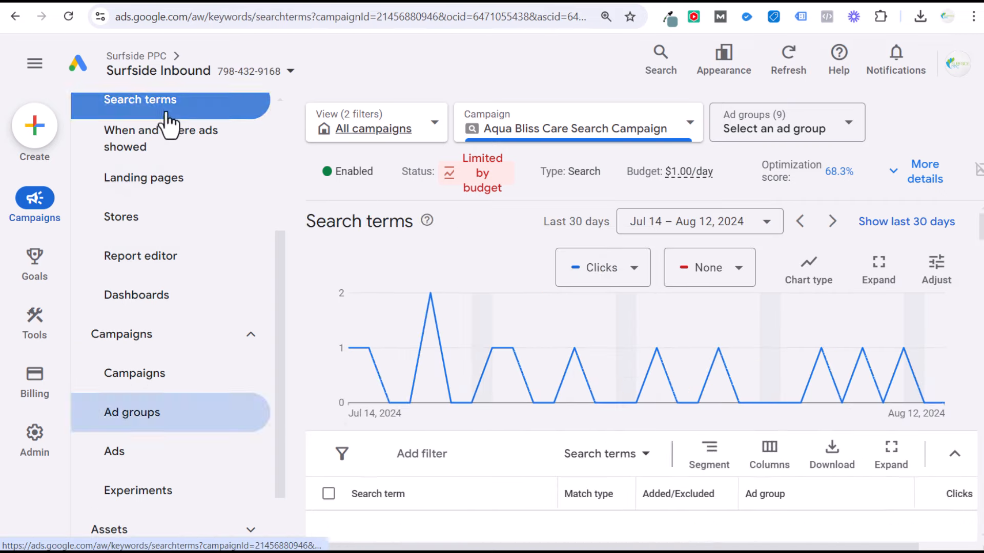
pyautogui.scroll(-2, 612, 285)
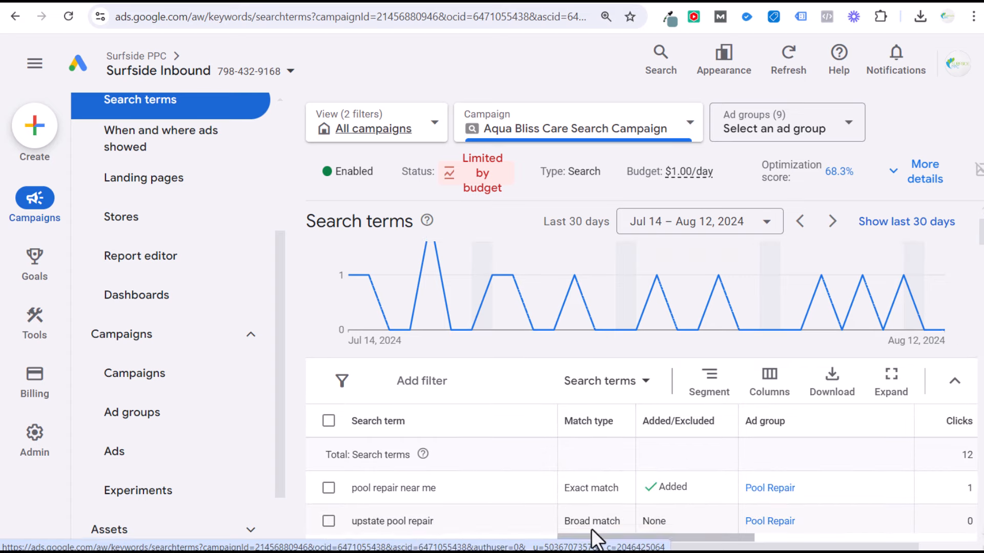
pyautogui.moveTo(595, 537); pyautogui.dragTo(500, 522)
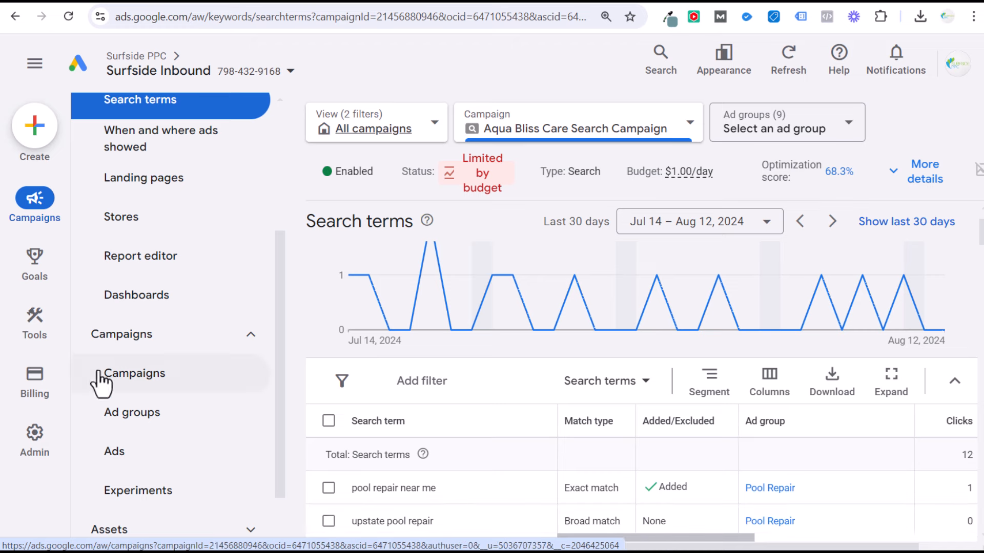
pyautogui.moveTo(44, 453)
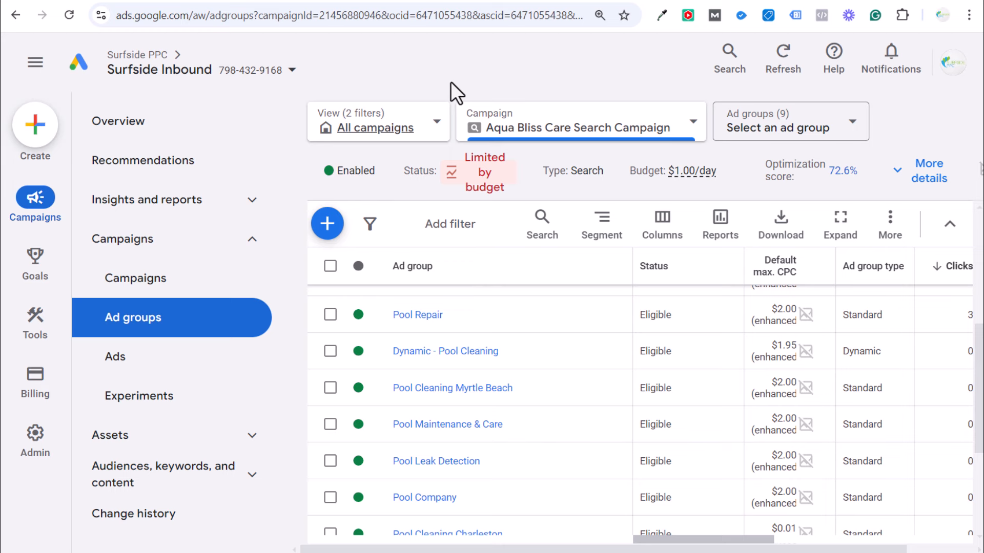
# - Switch to the aquablisscare.com home page and review its services and South Carolina service area
pyautogui.click(449, 2)
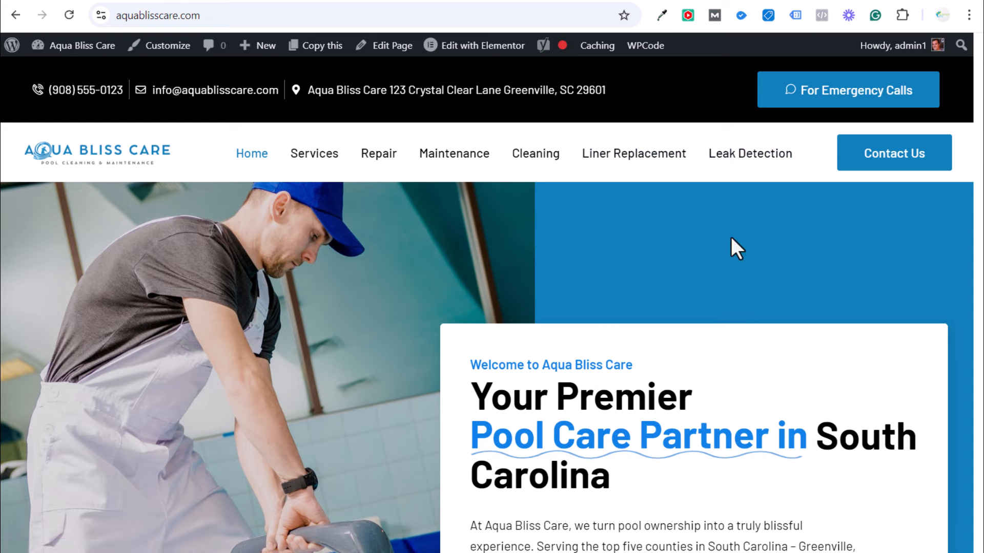
pyautogui.scroll(-3, 733, 236)
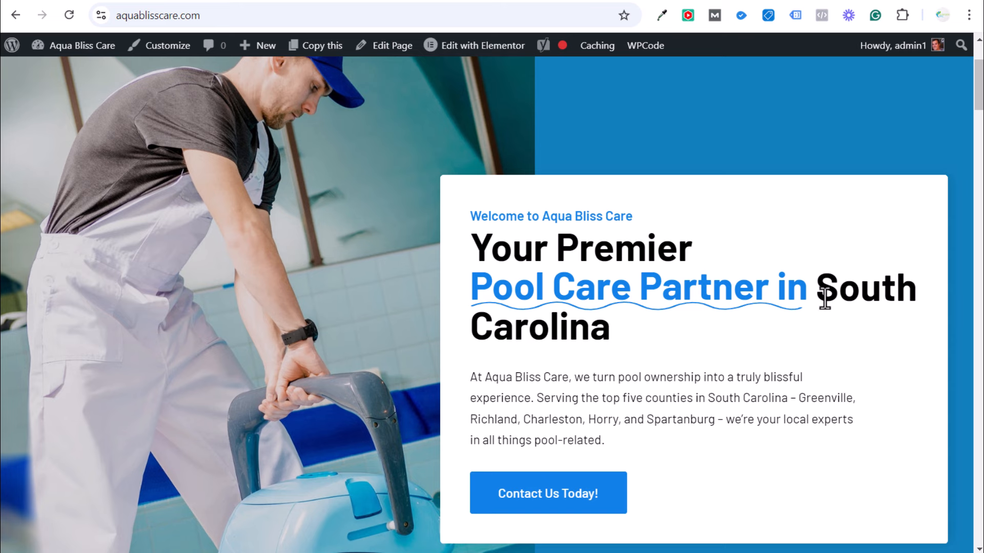
pyautogui.scroll(3, 796, 388)
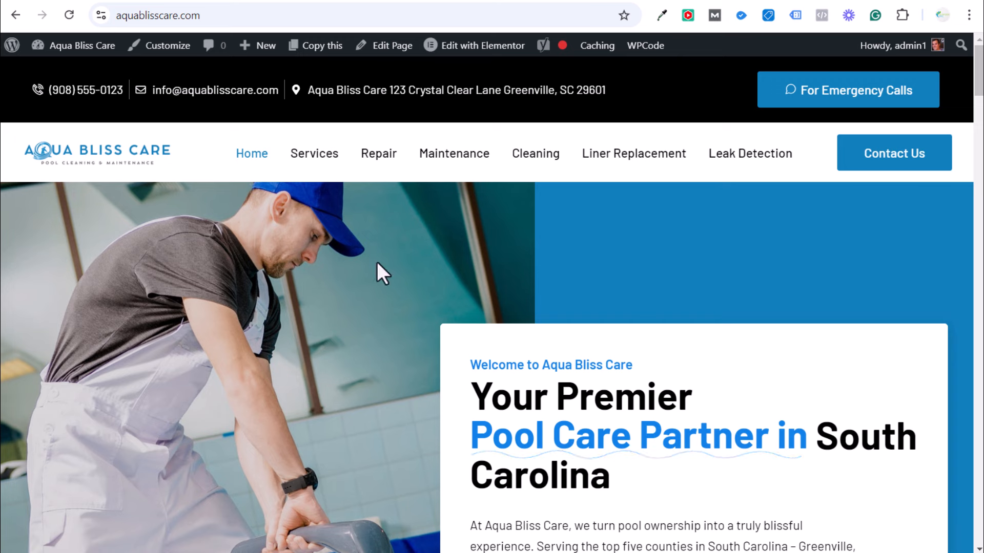
# - Return to Google Ads and start discovering new keywords in Keyword Planner
pyautogui.click(278, 0)
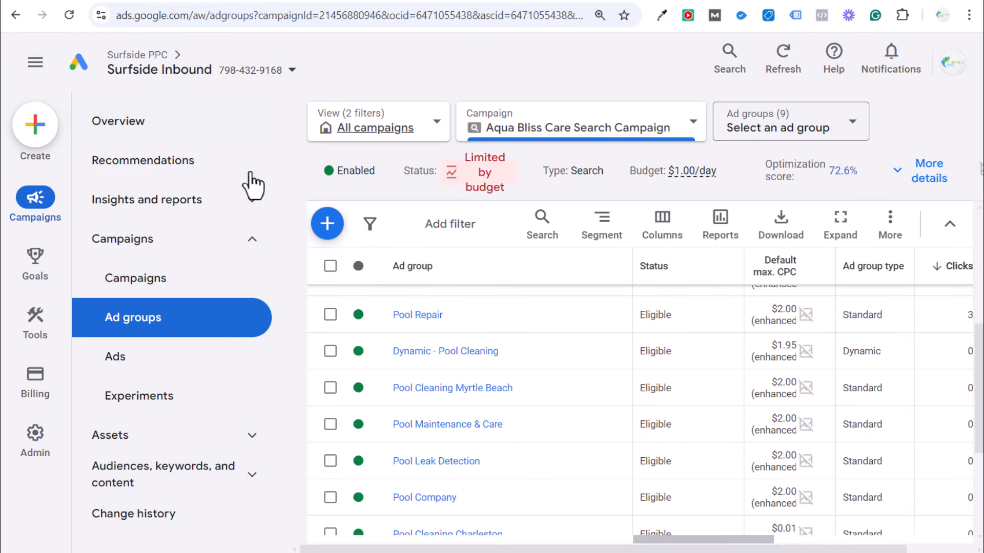
pyautogui.moveTo(36, 323)
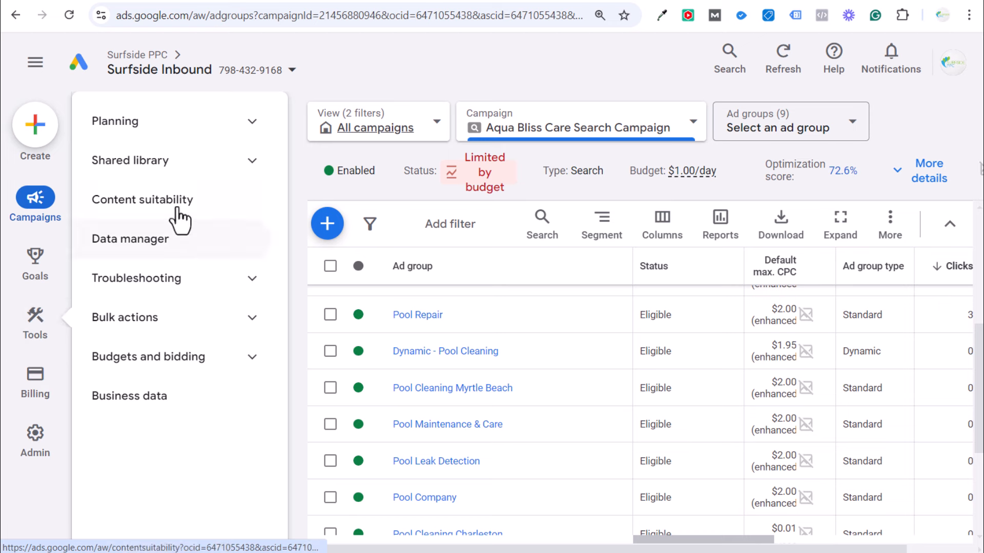
pyautogui.click(223, 130)
pyautogui.click(210, 160)
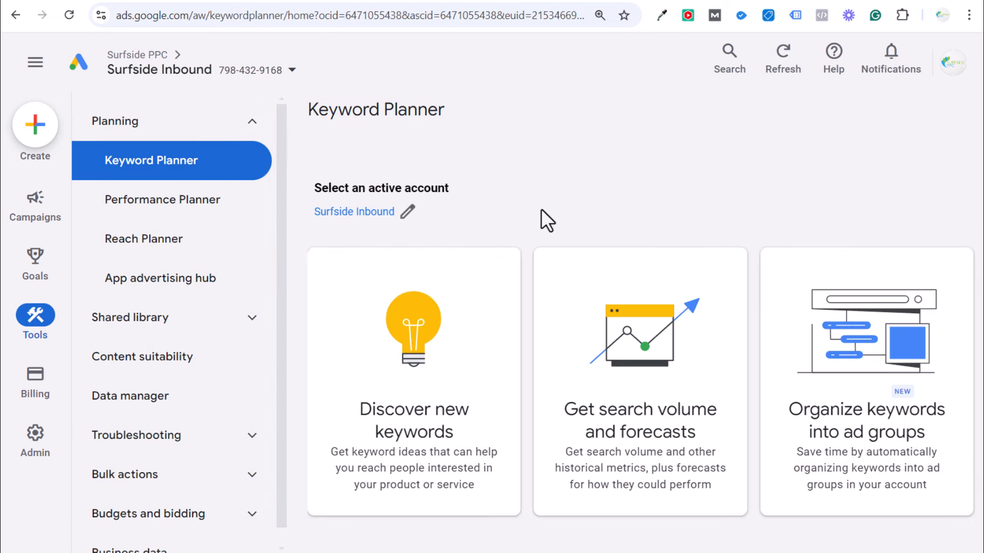
pyautogui.click(463, 323)
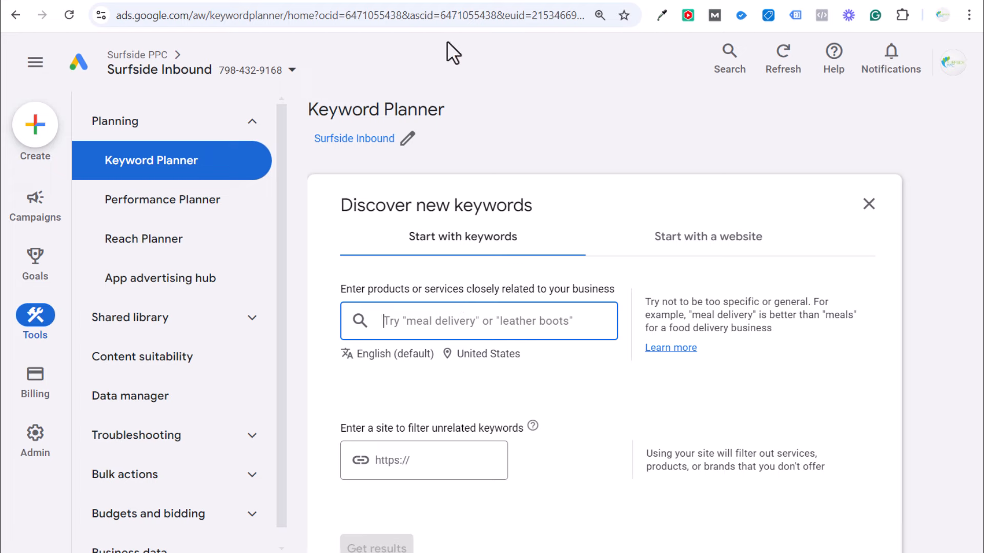
# - Check the Aqua Bliss Care website again, then set keyword discovery to start with a website
pyautogui.click(451, 0)
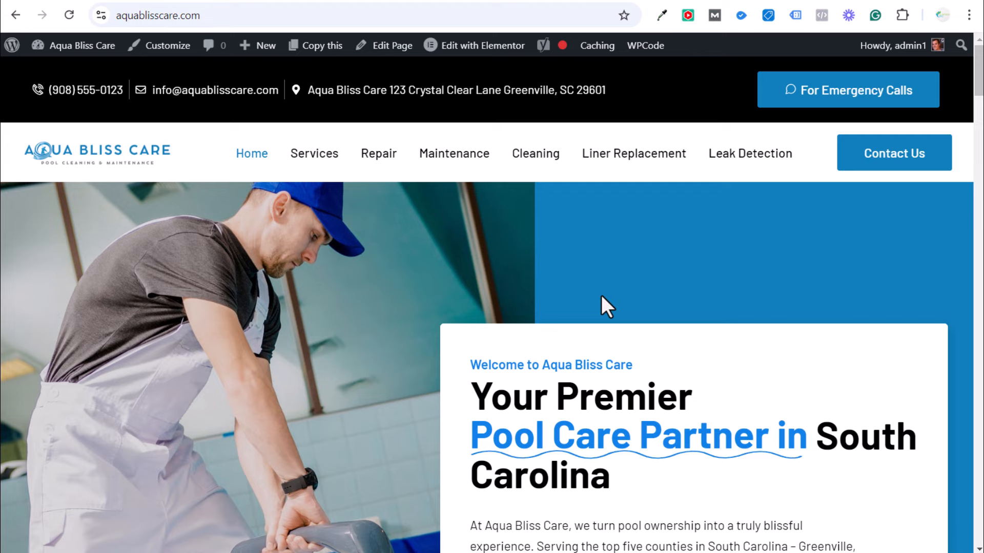
pyautogui.click(274, 0)
pyautogui.click(707, 254)
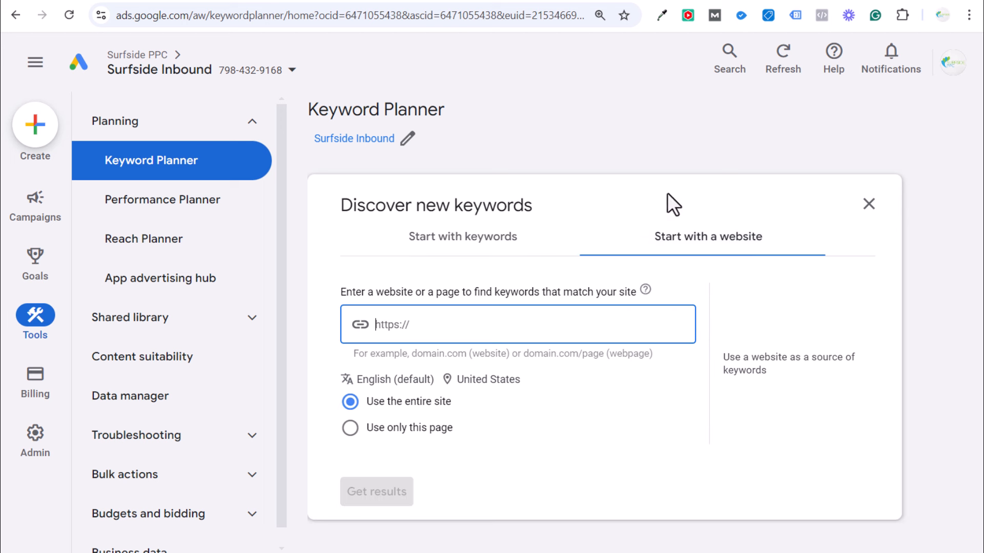
pyautogui.click(447, 0)
pyautogui.click(165, 16)
pyautogui.hotkey('ctrl', 'c')
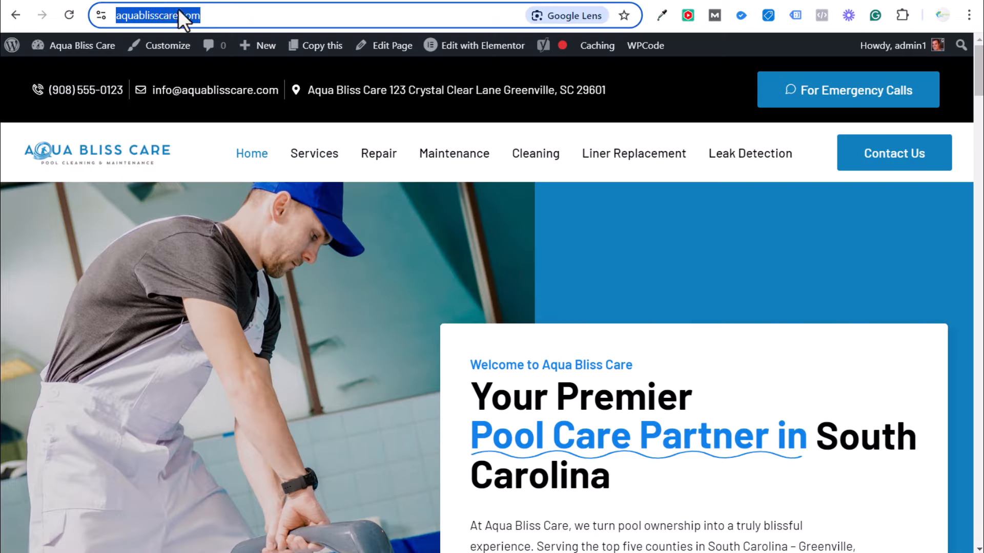
pyautogui.click(266, 0)
pyautogui.click(464, 338)
pyautogui.hotkey('ctrl', 'v')
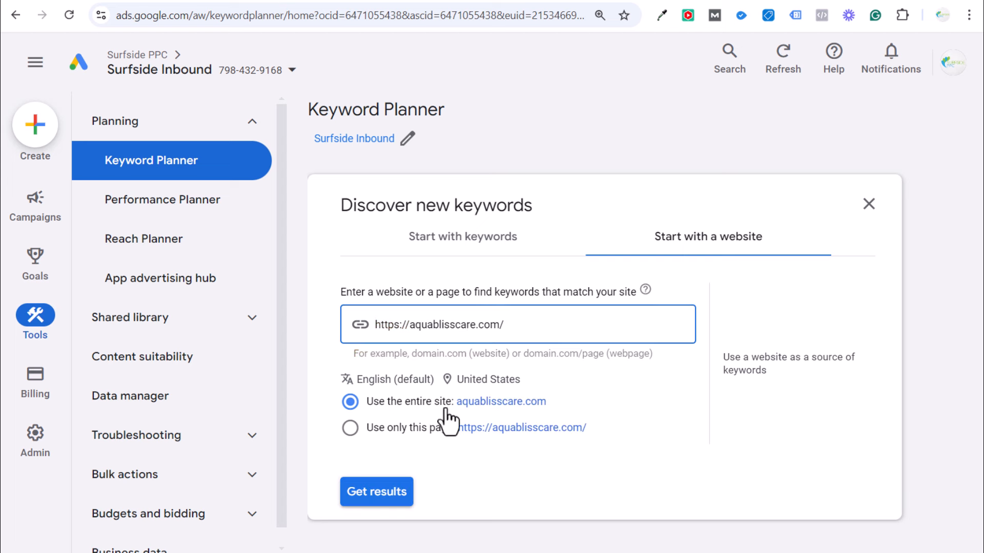
pyautogui.click(378, 496)
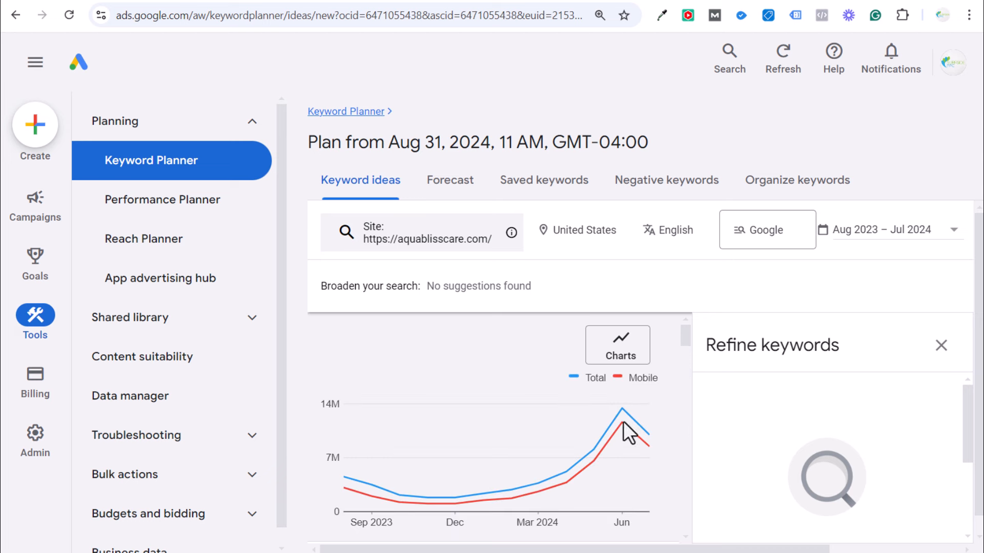
# - Close the keyword refinement pane and examine the website-based keyword ideas with their monthly searches and bid ranges
pyautogui.click(948, 356)
pyautogui.scroll(-3, 640, 394)
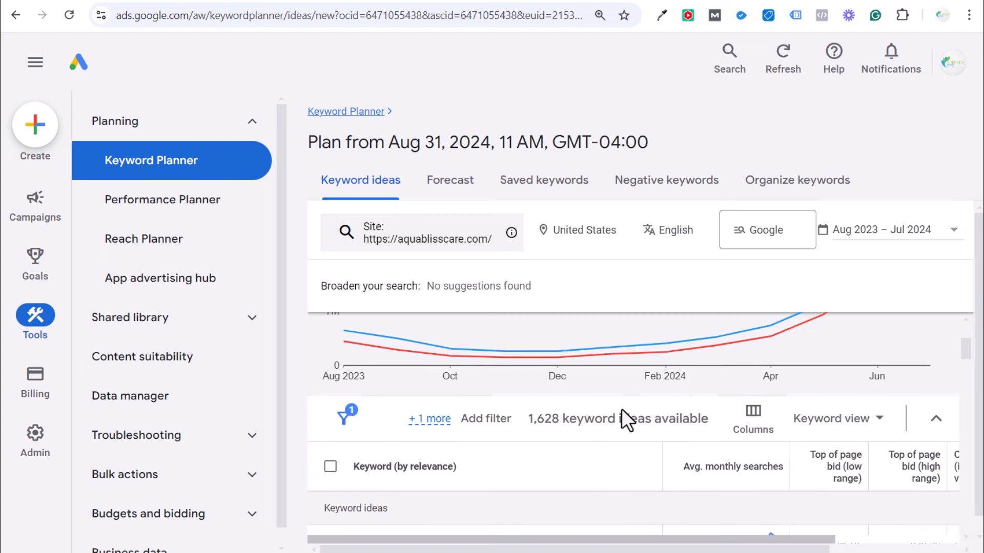
pyautogui.scroll(-2, 626, 410)
pyautogui.scroll(-3, 593, 451)
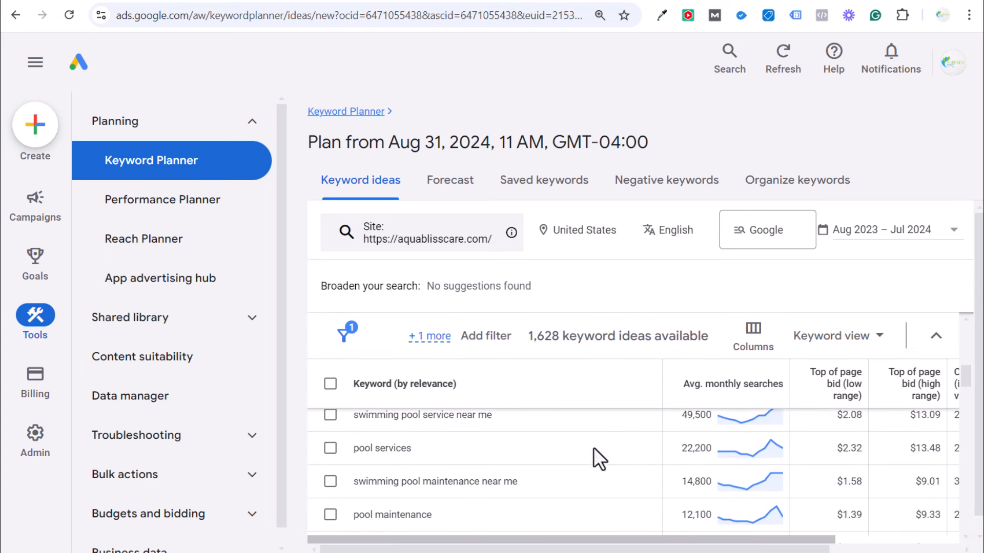
pyautogui.scroll(-2, 594, 448)
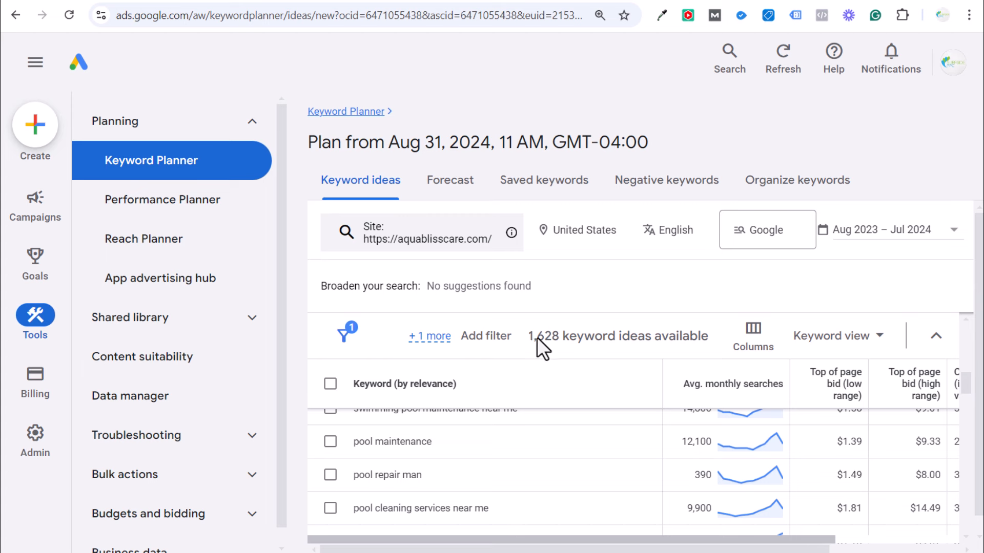
pyautogui.scroll(-8, 584, 451)
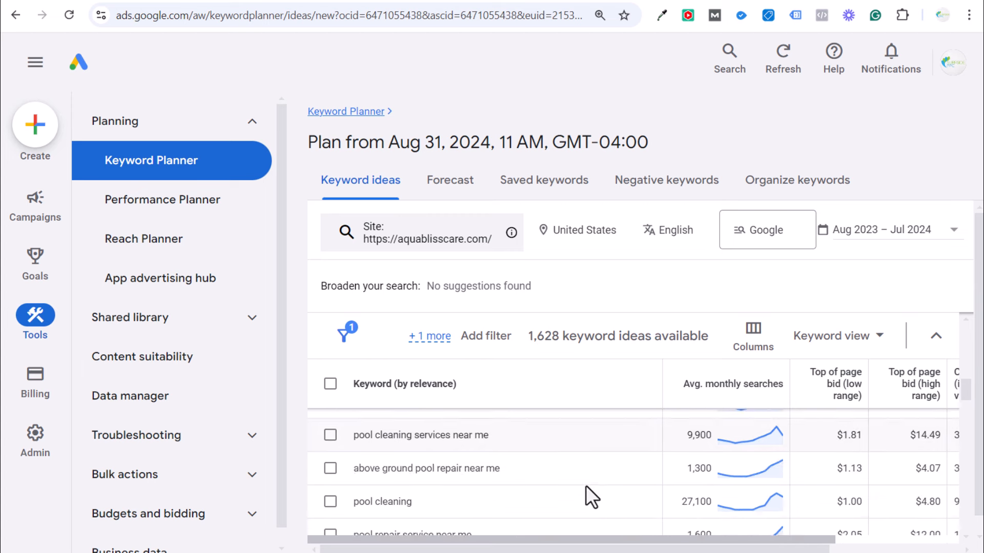
pyautogui.scroll(-2, 594, 448)
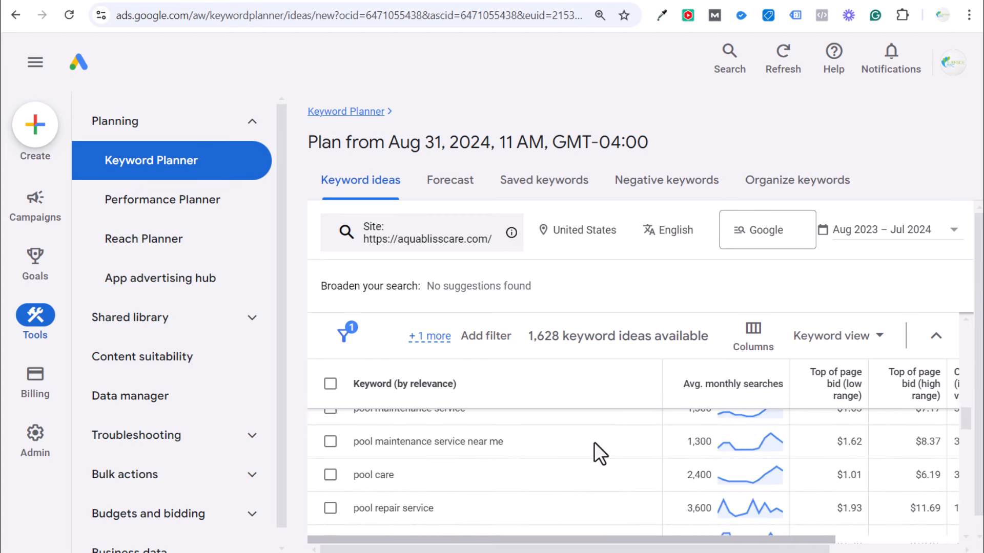
# - Filter the keyword ideas to those whose keyword text contains near me
pyautogui.click(489, 338)
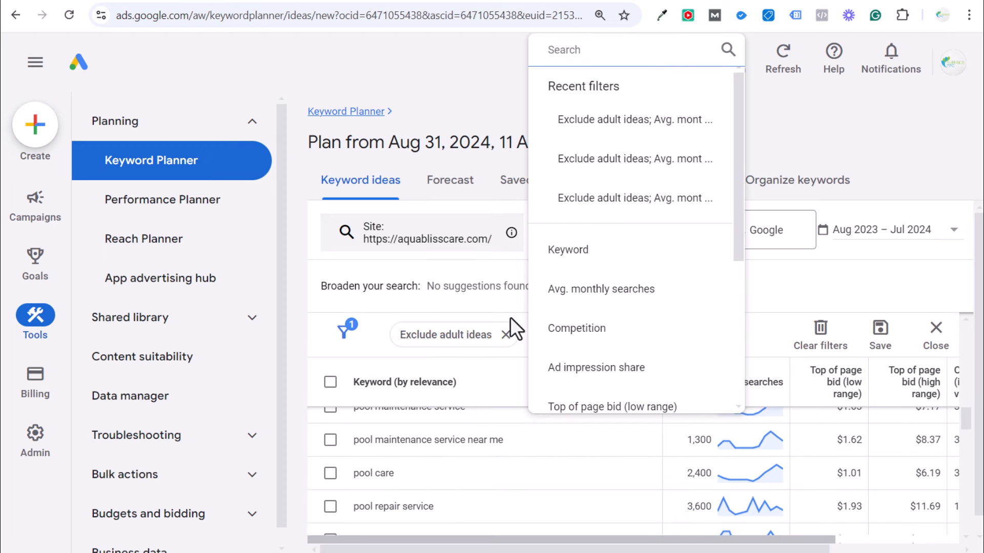
pyautogui.click(654, 252)
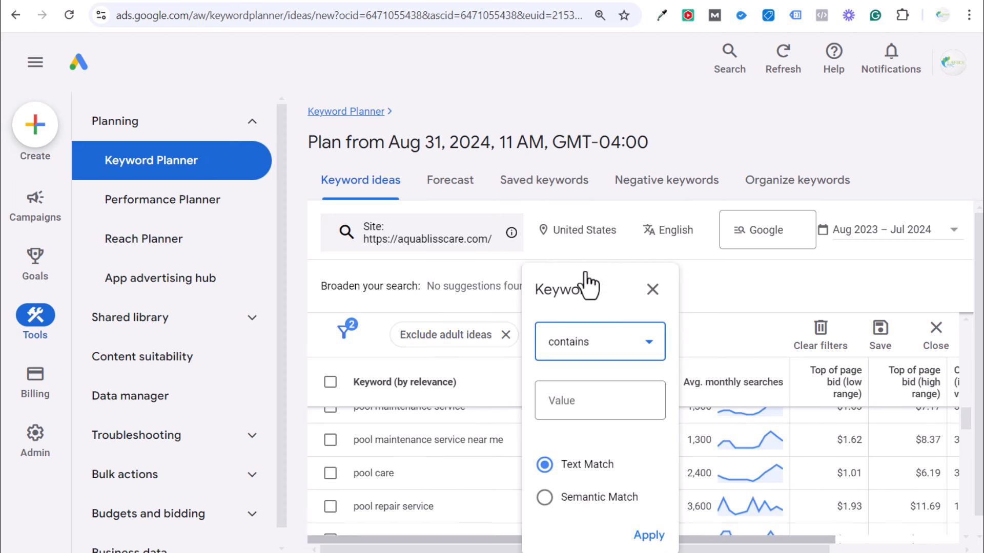
pyautogui.click(590, 407)
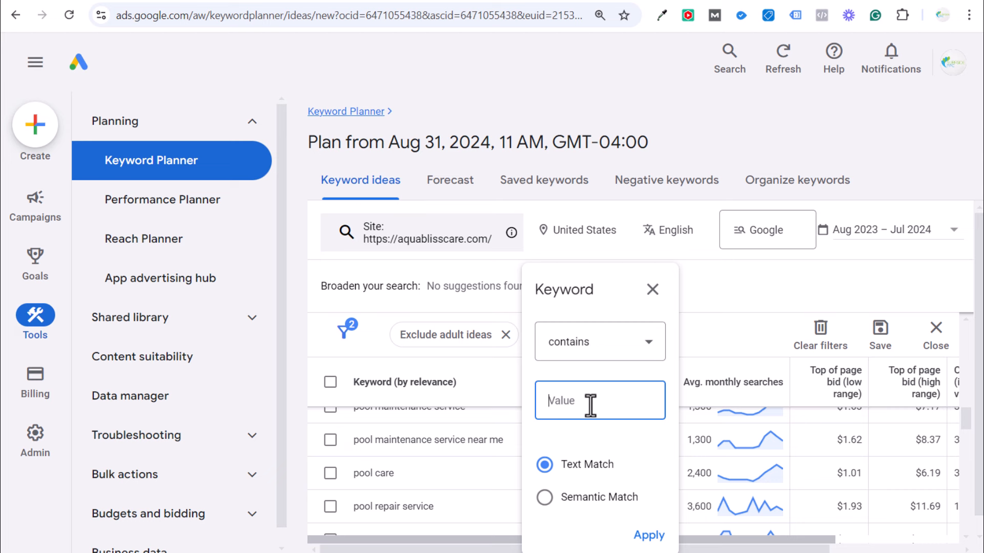
pyautogui.write('near me')
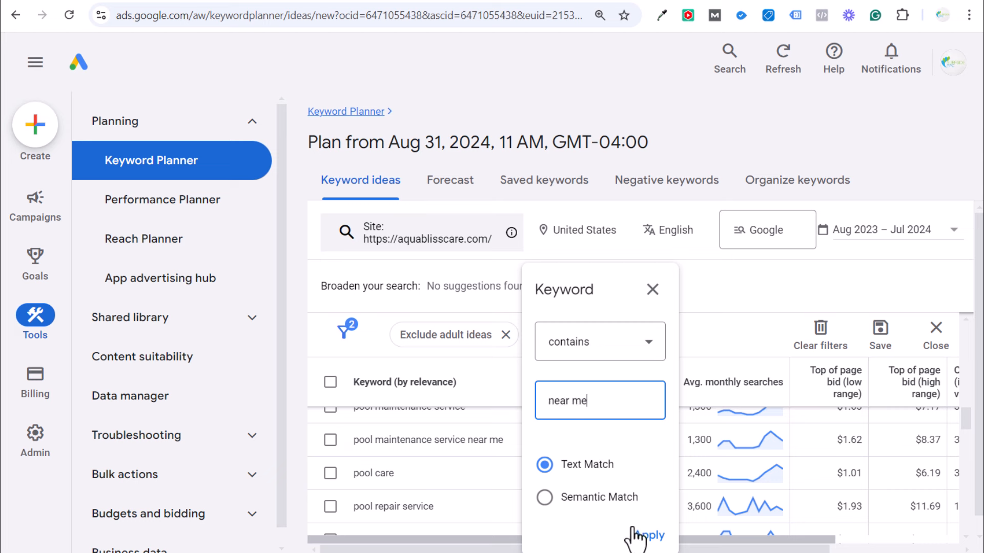
pyautogui.click(647, 536)
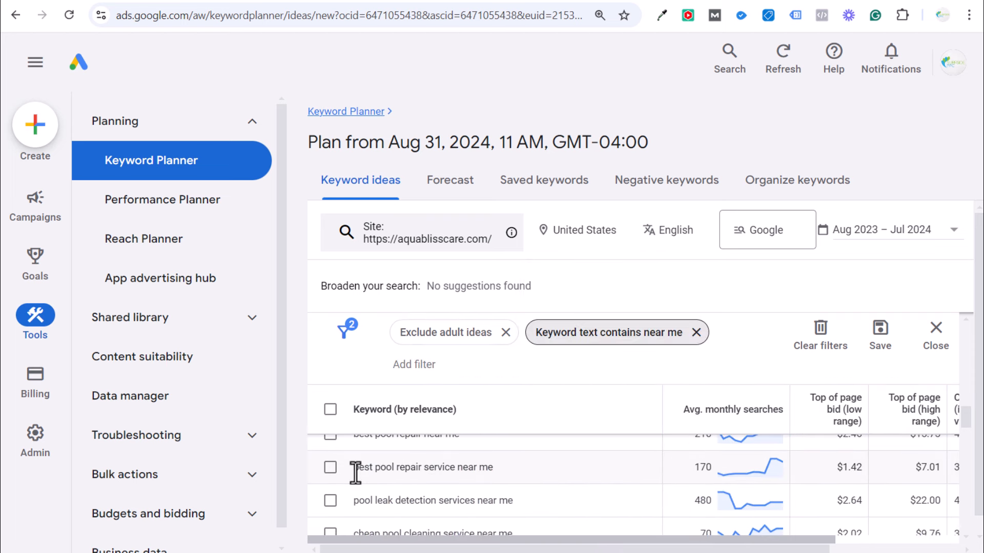
pyautogui.moveTo(395, 514); pyautogui.dragTo(491, 519)
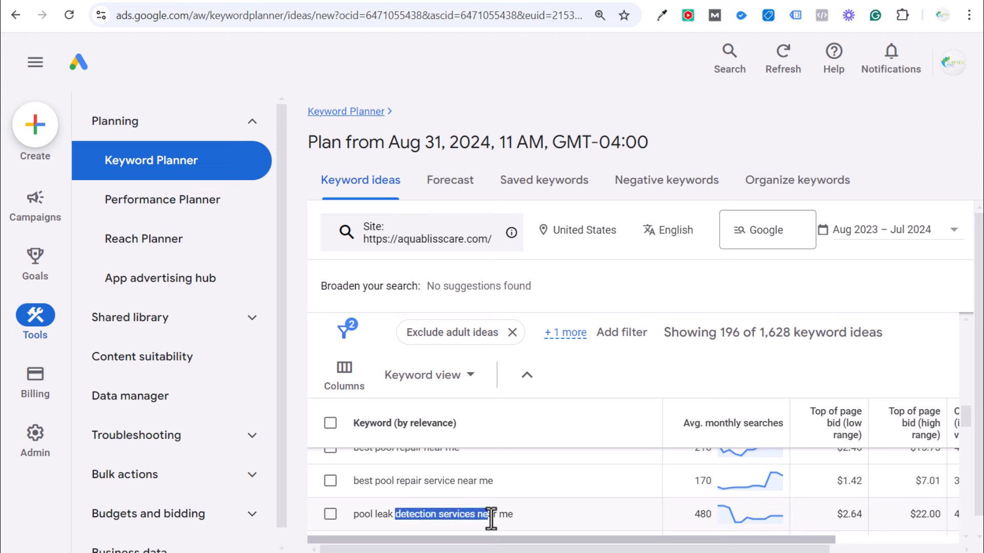
pyautogui.click(492, 519)
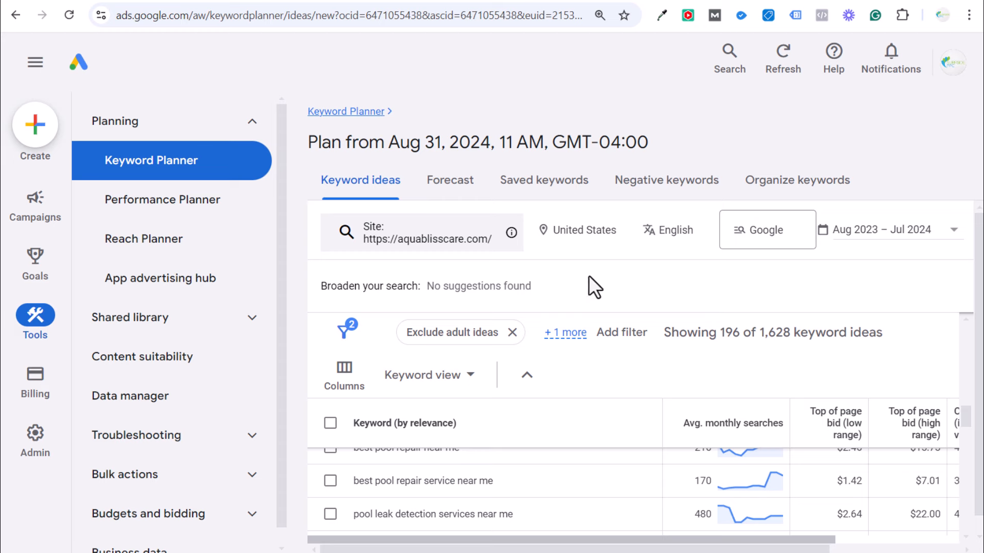
# - Replace the United States with the state of South Carolina as the keyword ideas' target location and save it
pyautogui.click(577, 234)
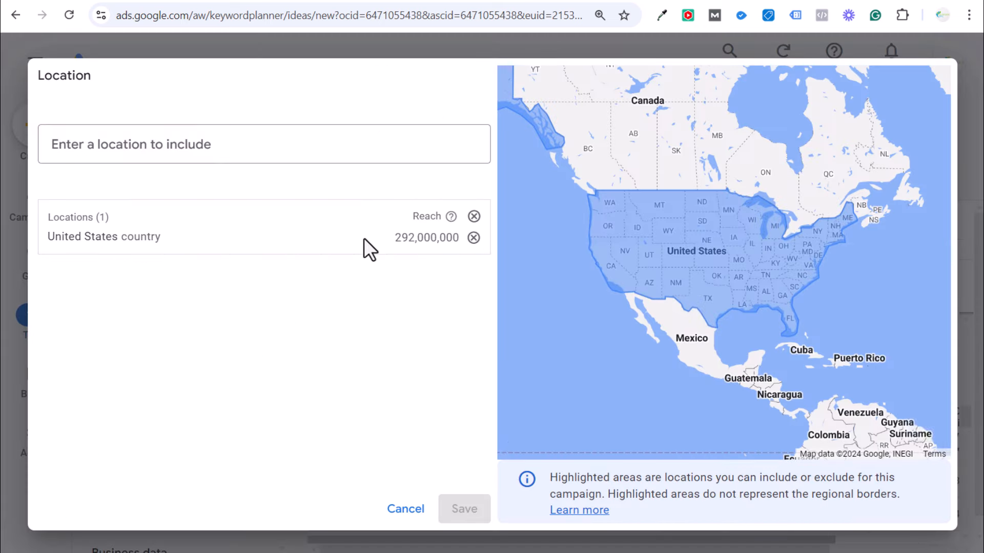
pyautogui.click(473, 238)
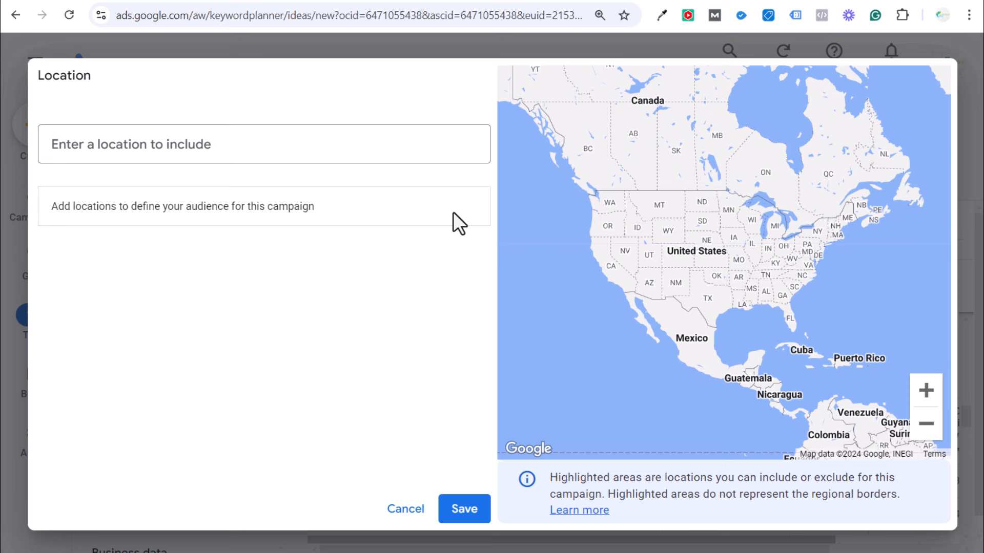
pyautogui.click(161, 144)
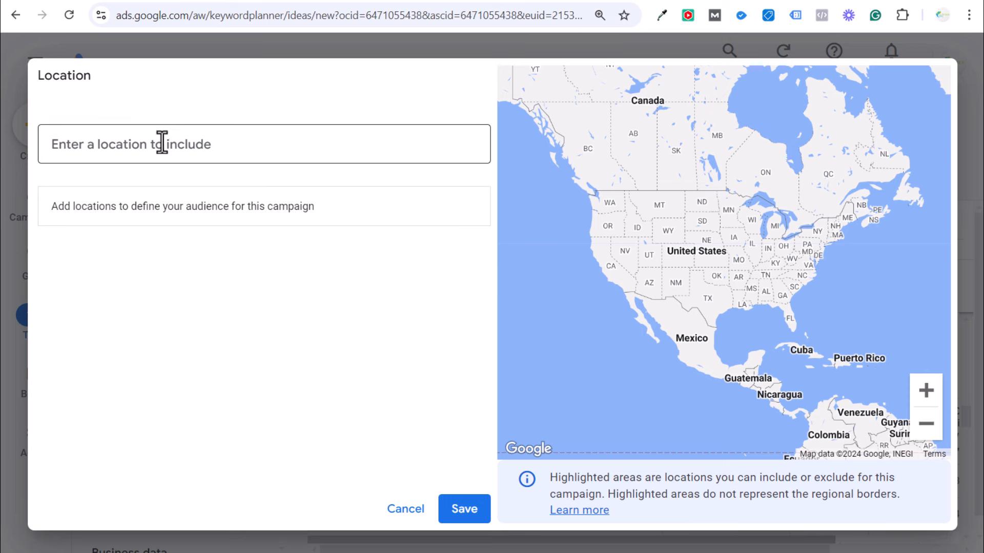
pyautogui.write('south carolin')
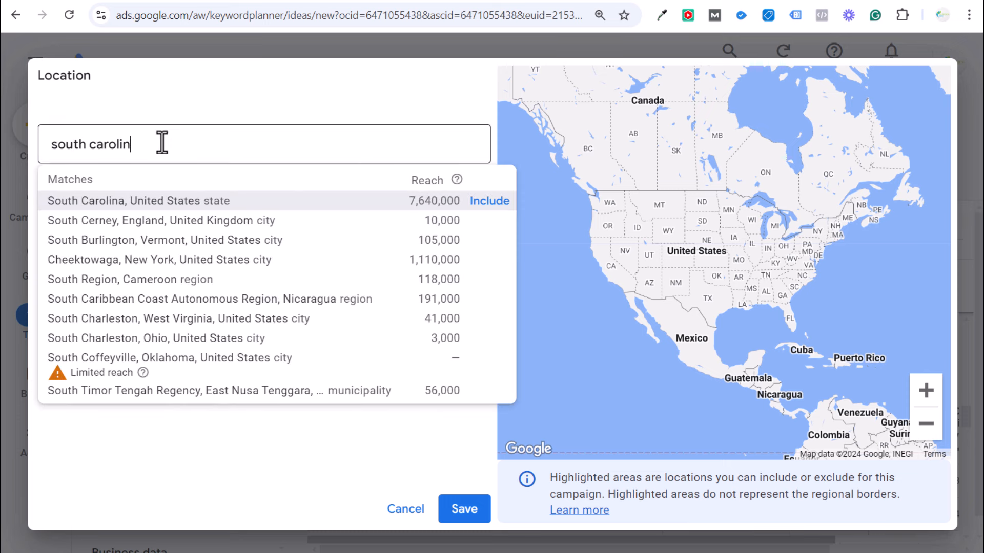
pyautogui.write('a')
pyautogui.click(489, 201)
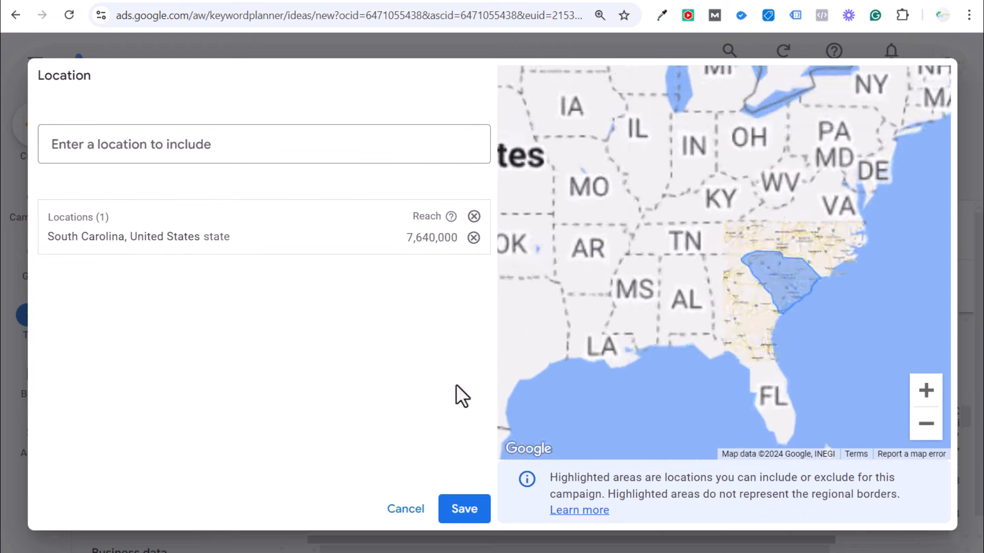
pyautogui.click(463, 510)
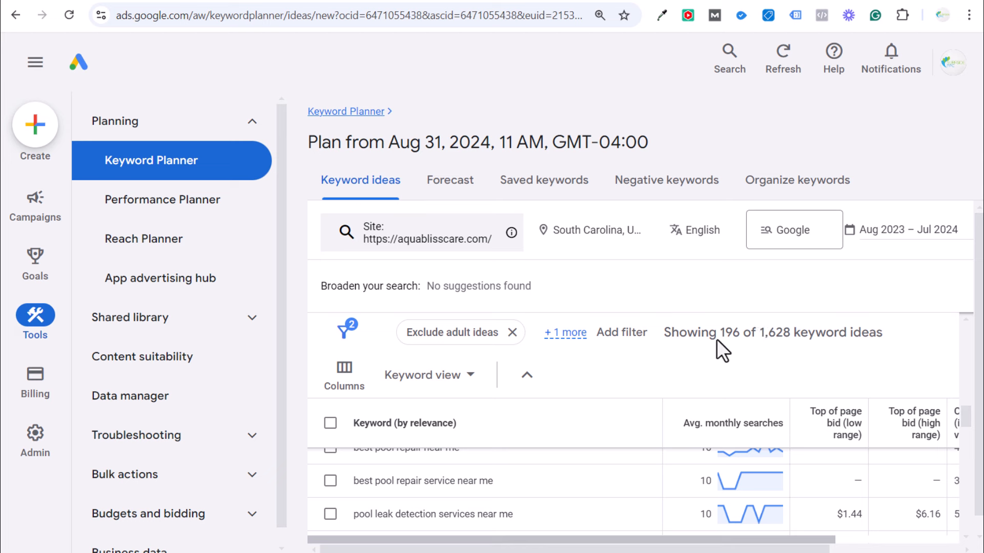
# - Examine the total and mobile search volume trend chart above the South Carolina keyword ideas
pyautogui.scroll(5, 592, 481)
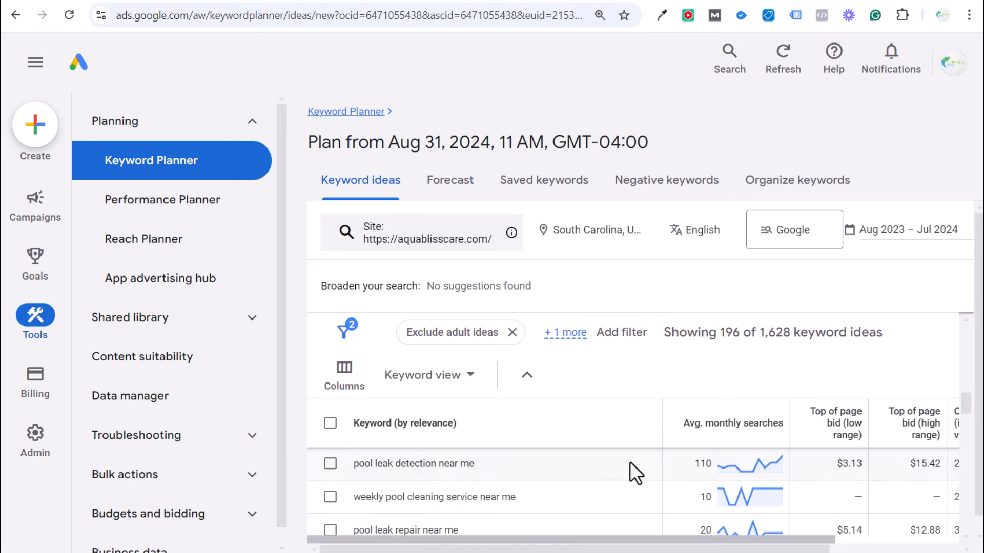
pyautogui.scroll(5, 620, 472)
pyautogui.scroll(5, 569, 481)
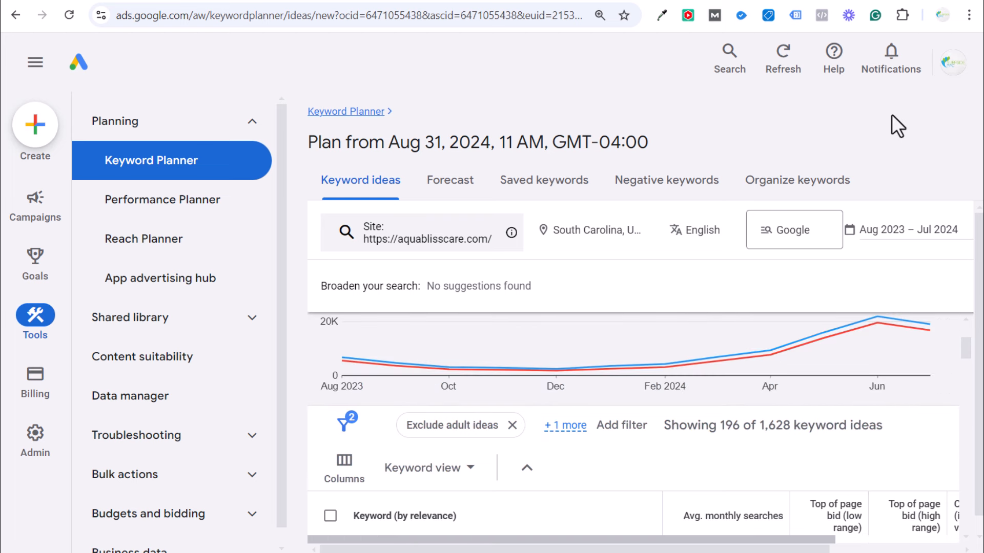
pyautogui.scroll(2, 684, 446)
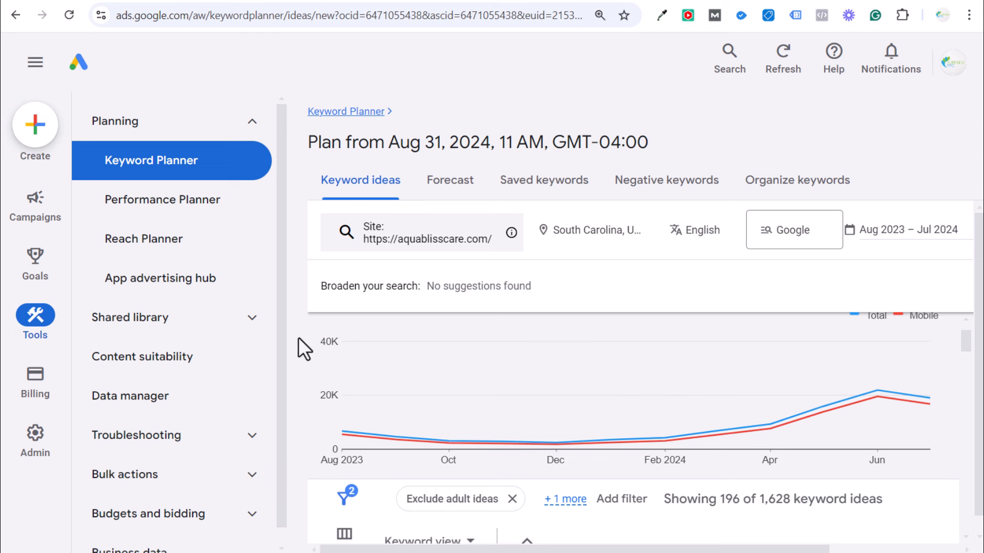
pyautogui.scroll(-1, 860, 469)
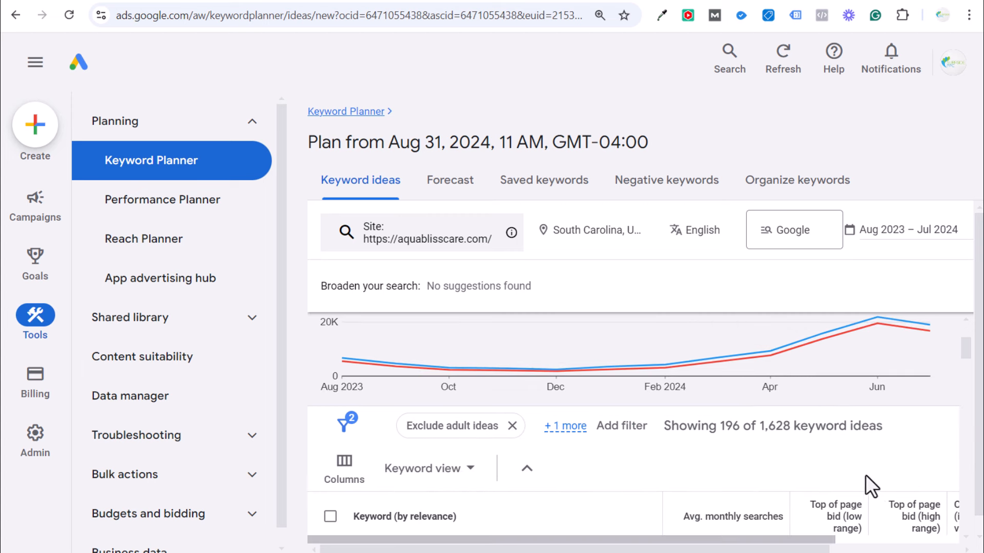
pyautogui.scroll(-2, 866, 475)
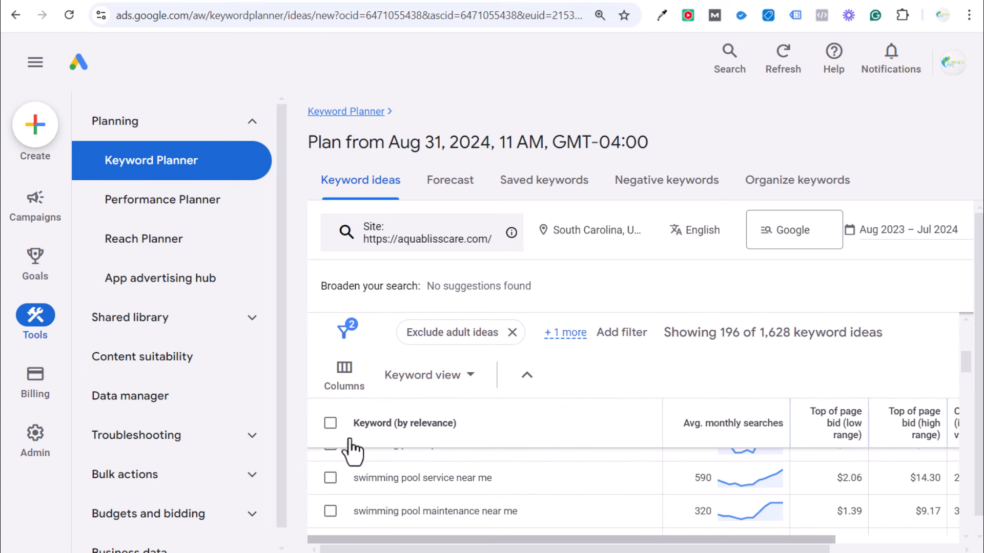
# - Select all the filtered keyword ideas and sort them by average monthly searches from highest to lowest
pyautogui.click(330, 423)
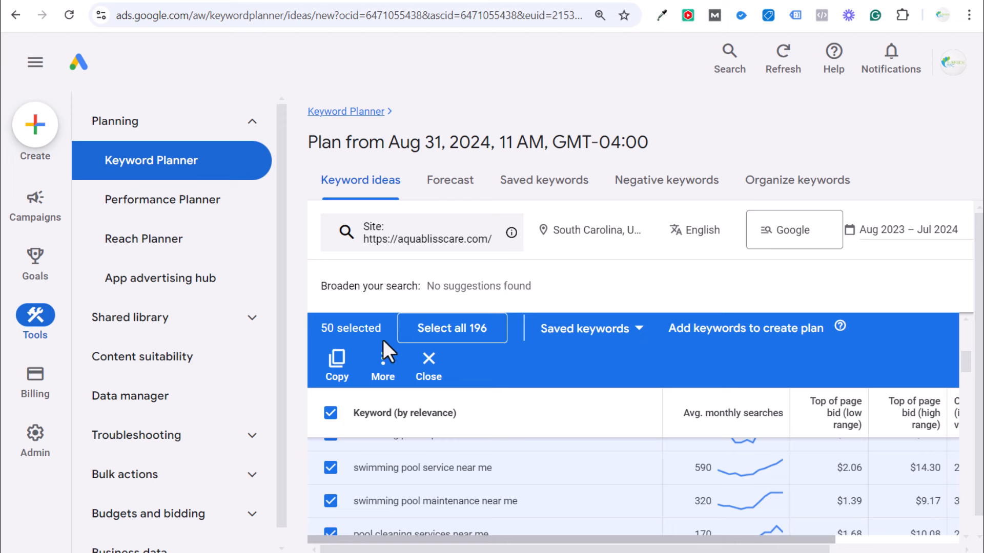
pyautogui.click(473, 329)
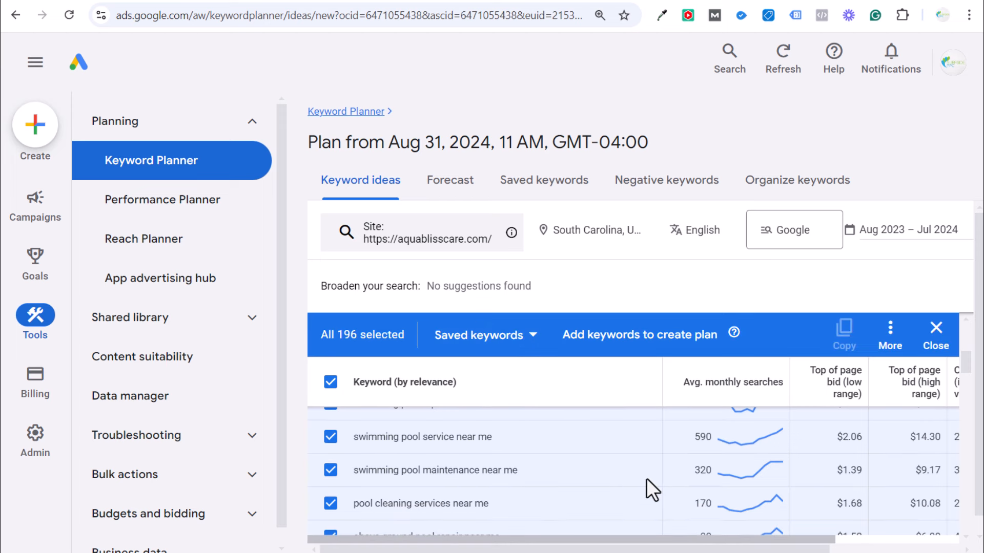
pyautogui.scroll(2, 647, 479)
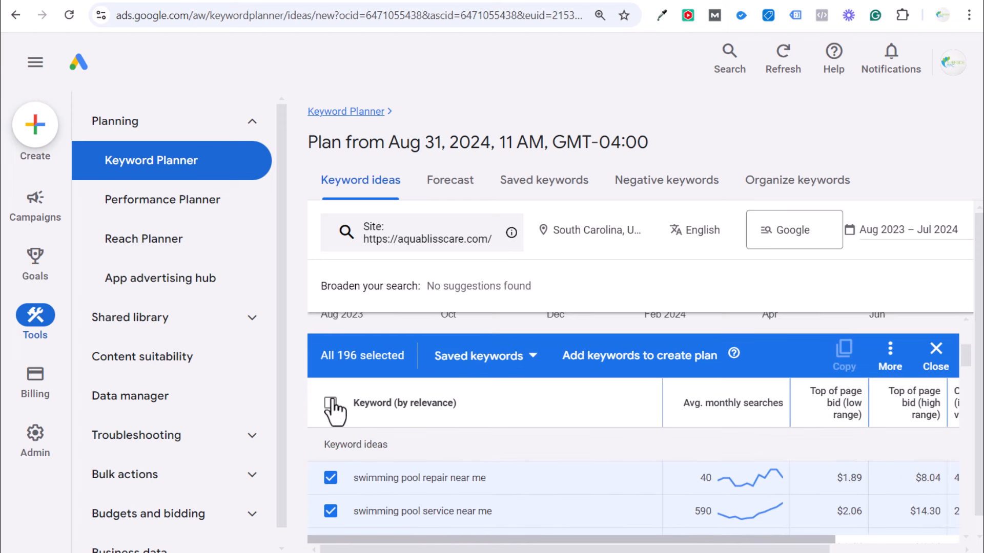
pyautogui.click(764, 402)
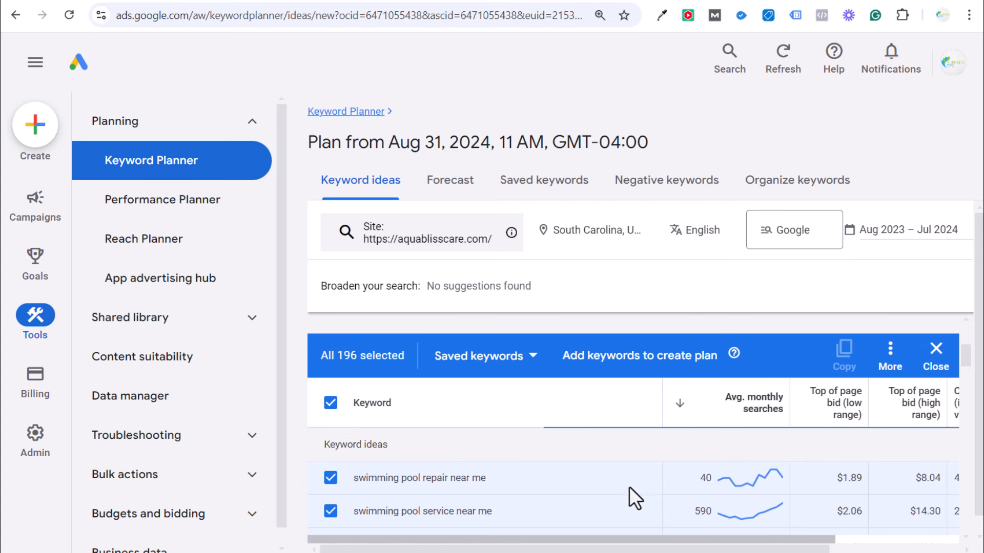
pyautogui.scroll(2, 619, 485)
pyautogui.scroll(-2, 610, 492)
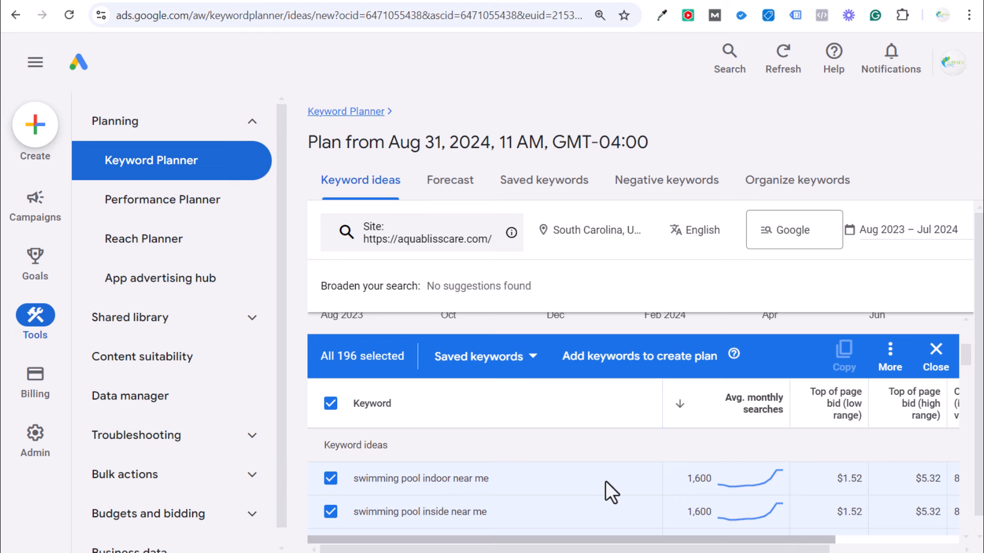
# - Clear the keyword selection and examine the ideas with the highest monthly searches for terms irrelevant to the business
pyautogui.click(330, 408)
pyautogui.click(940, 357)
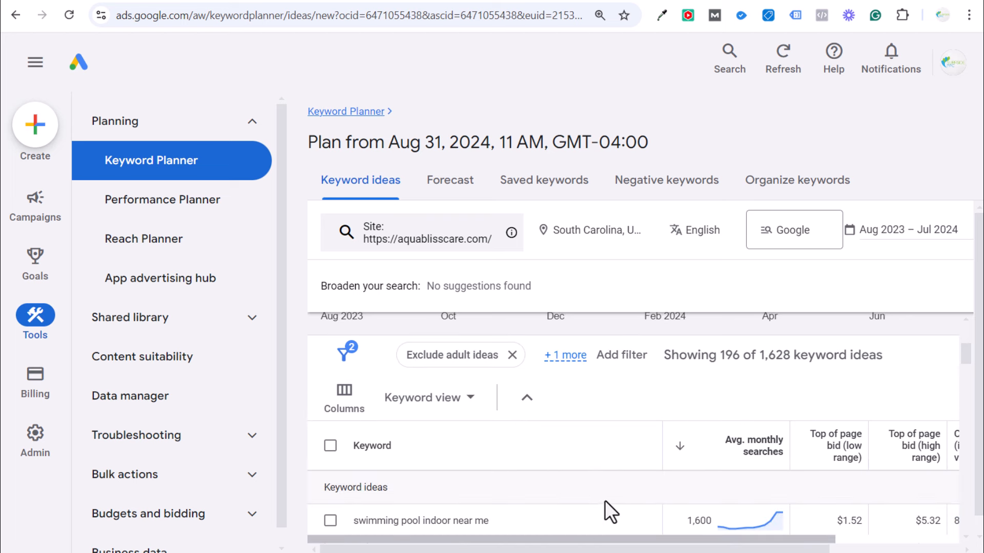
pyautogui.scroll(-1, 605, 501)
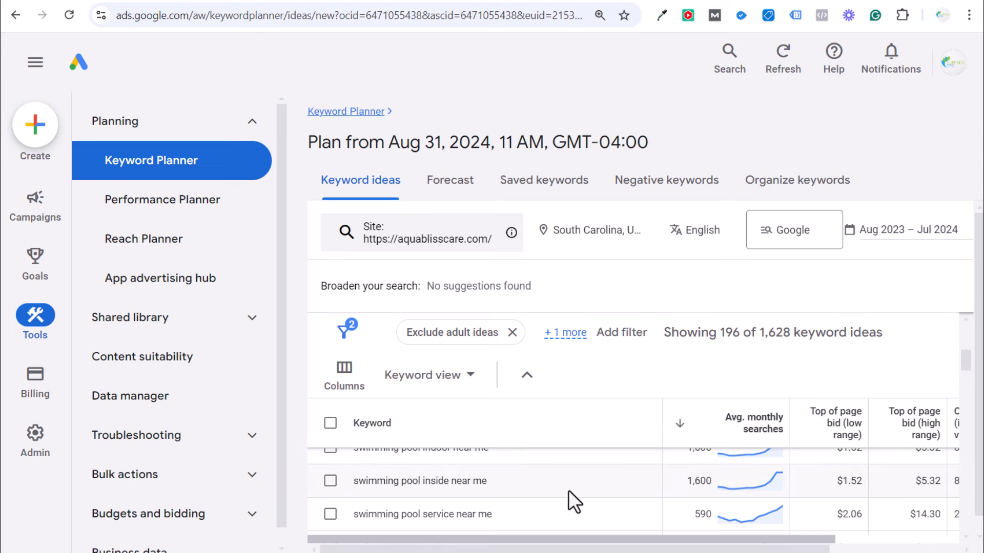
pyautogui.scroll(-2, 582, 487)
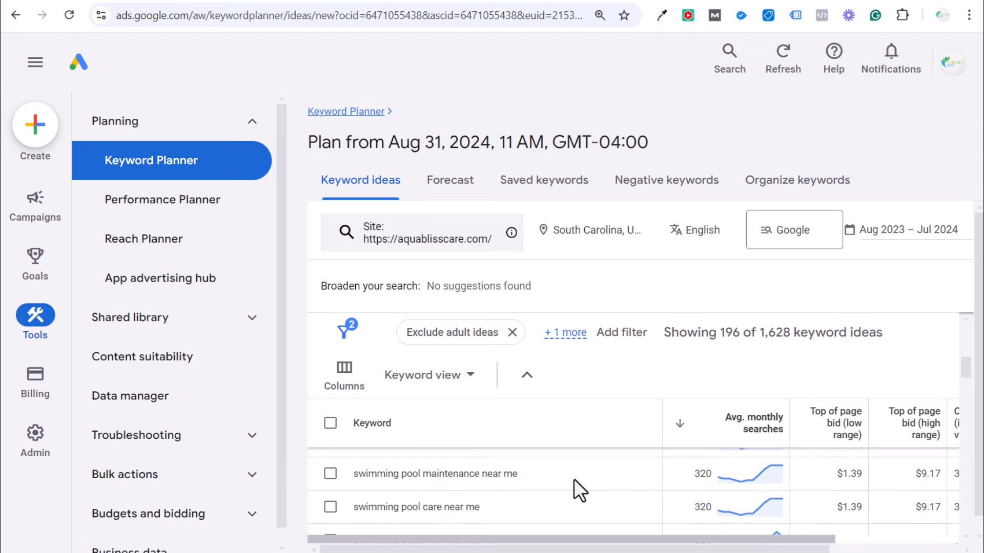
pyautogui.scroll(3, 579, 500)
pyautogui.scroll(-1, 582, 496)
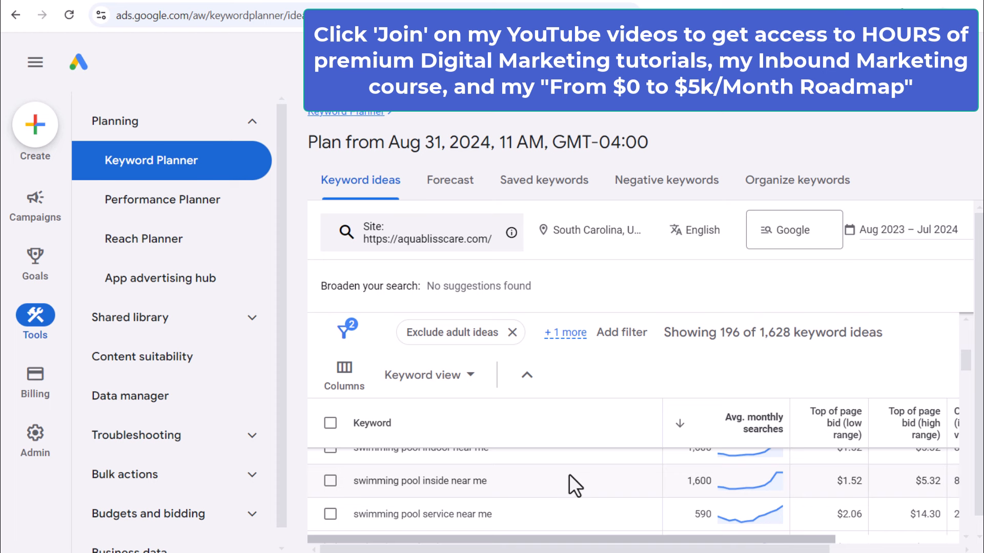
pyautogui.scroll(-5, 574, 476)
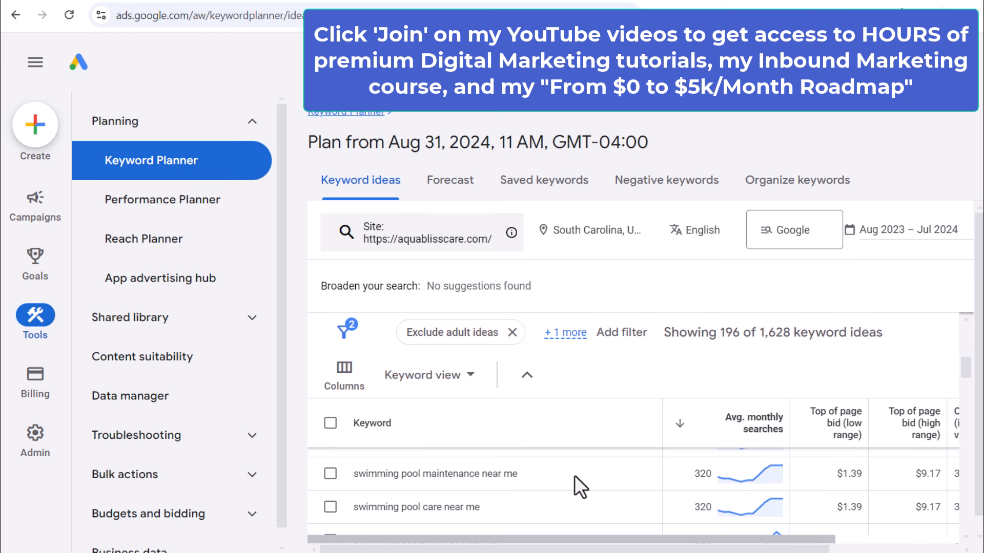
pyautogui.scroll(-2, 472, 508)
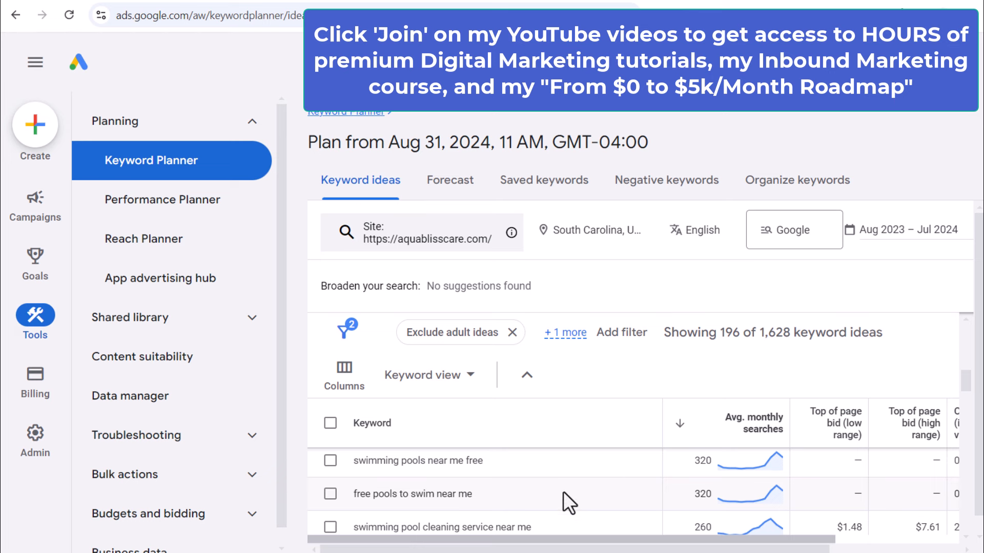
pyautogui.moveTo(353, 495); pyautogui.dragTo(389, 496)
pyautogui.click(400, 496)
# - Add a text match keyword filter that excludes ideas containing free
pyautogui.click(617, 338)
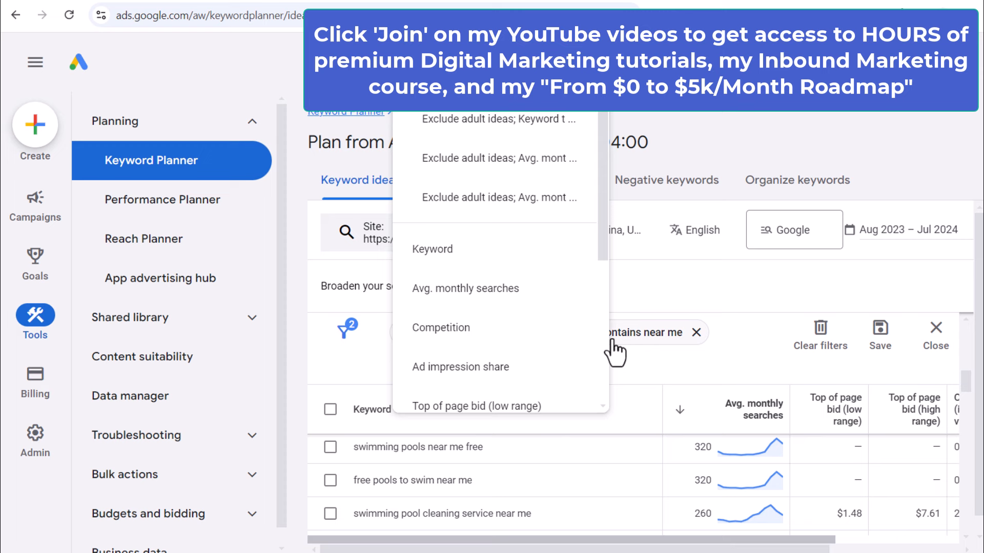
pyautogui.click(491, 251)
pyautogui.click(490, 354)
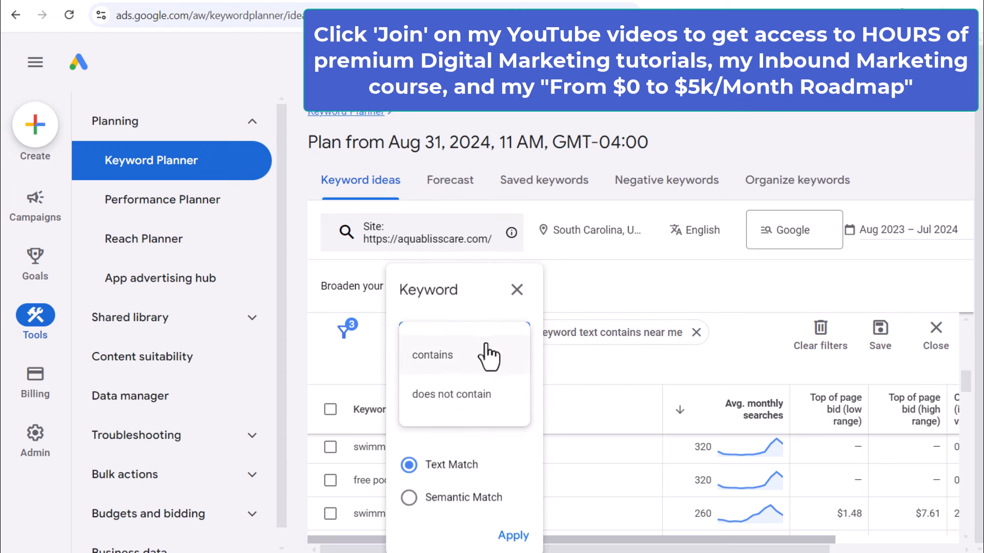
pyautogui.click(456, 395)
pyautogui.click(483, 398)
pyautogui.write('free')
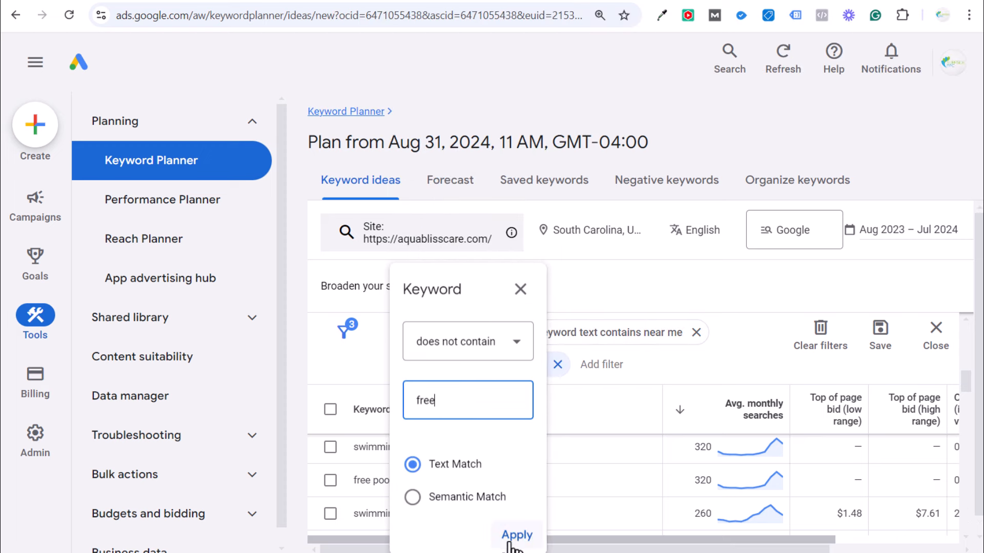
pyautogui.click(516, 535)
# - Extend the does-not-contain keyword filter to exclude free, indoor and inside with text match
pyautogui.scroll(3, 608, 495)
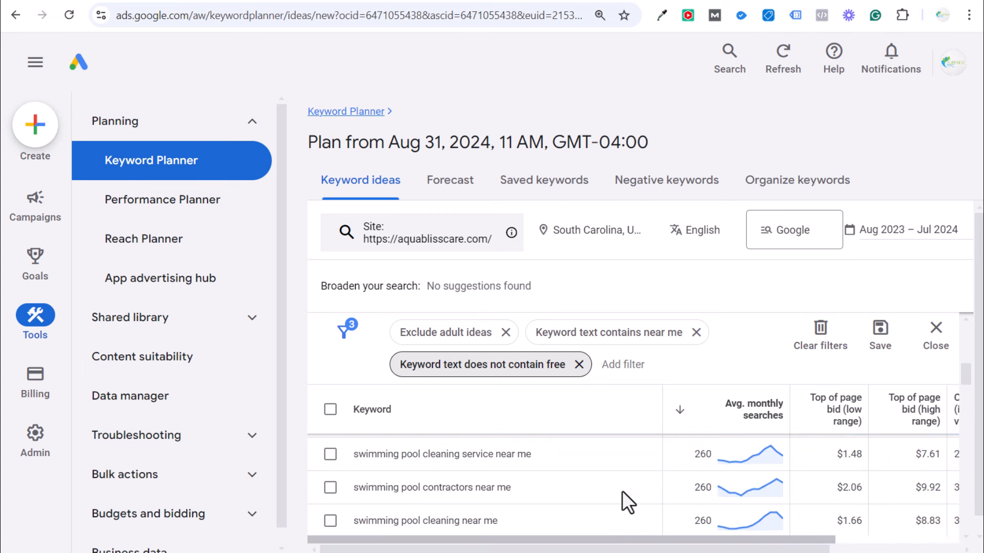
pyautogui.scroll(3, 617, 485)
pyautogui.scroll(-2, 595, 502)
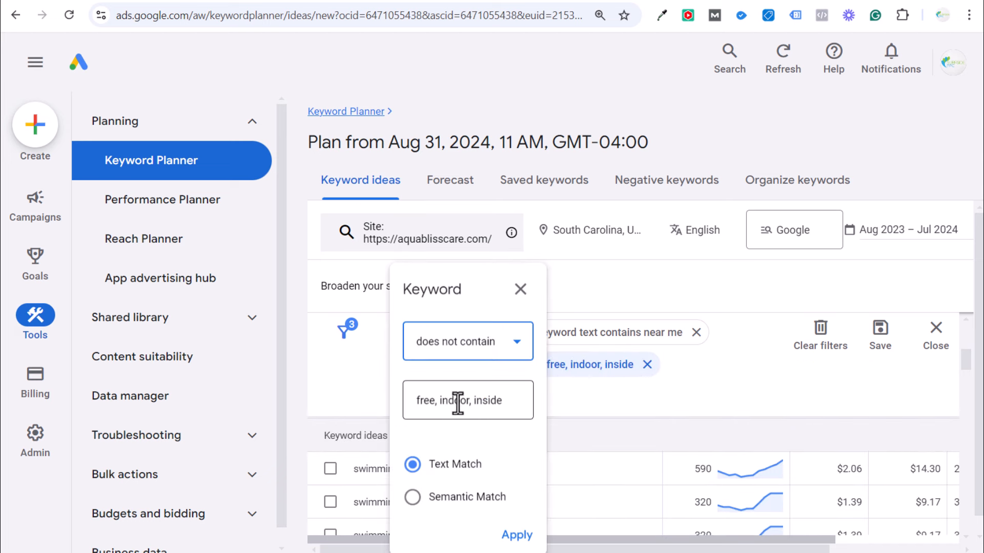
pyautogui.click(434, 402)
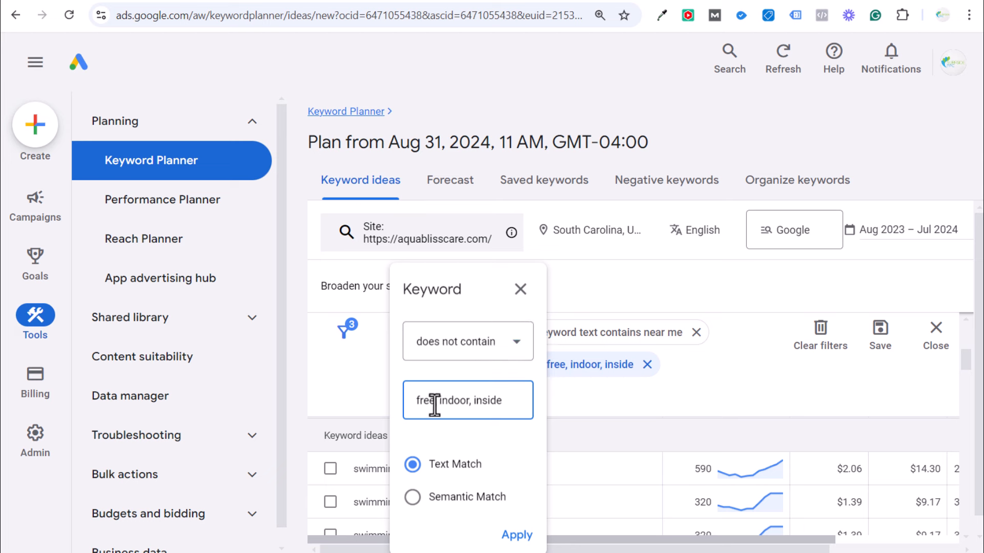
pyautogui.click(517, 535)
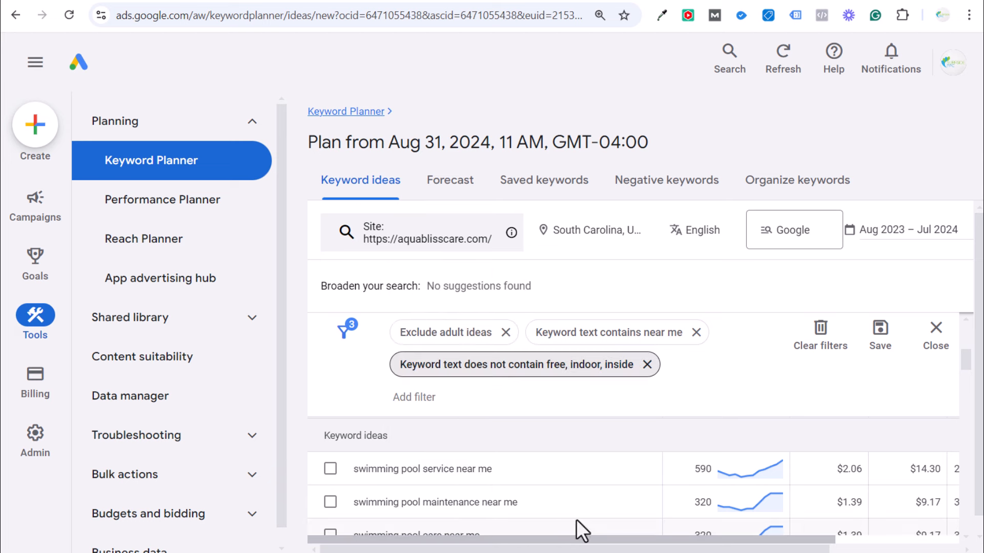
# - Expand the near me keyword filter to include ideas whose text contains near me, service or services
pyautogui.click(600, 334)
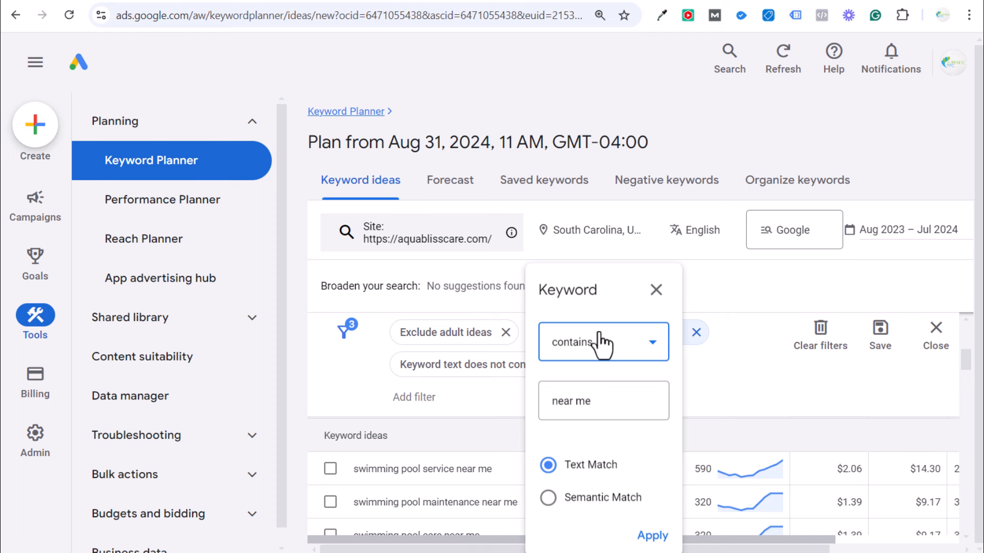
pyautogui.click(608, 402)
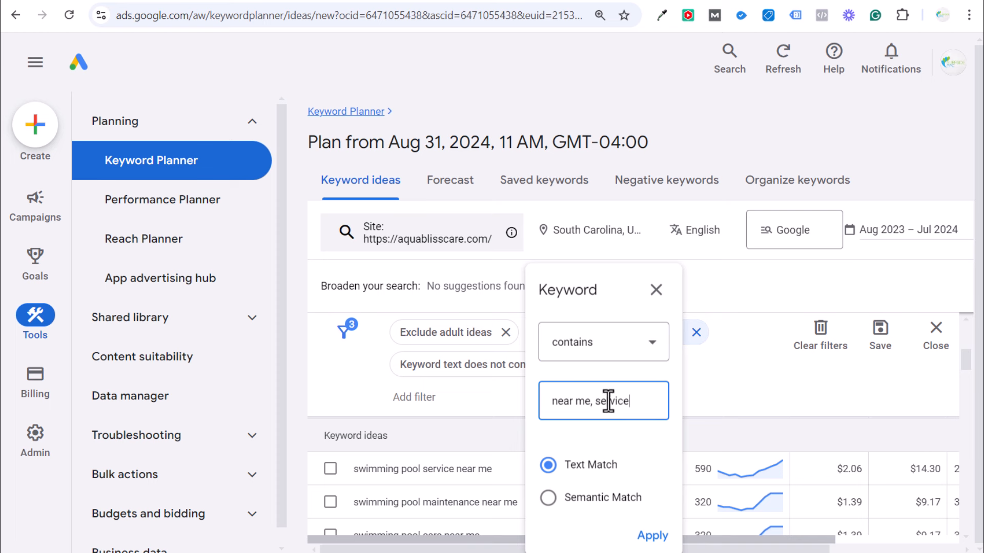
pyautogui.write(', service, services')
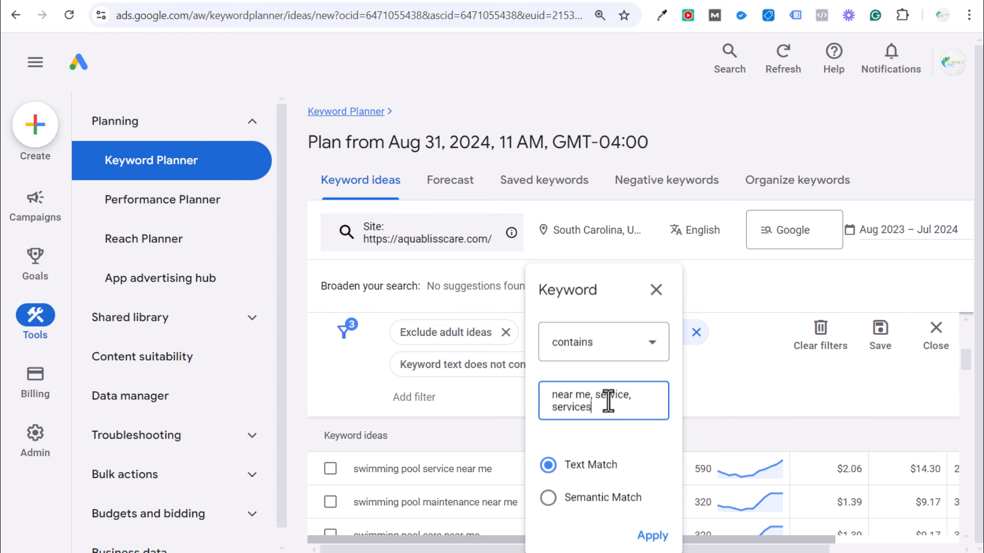
pyautogui.click(653, 535)
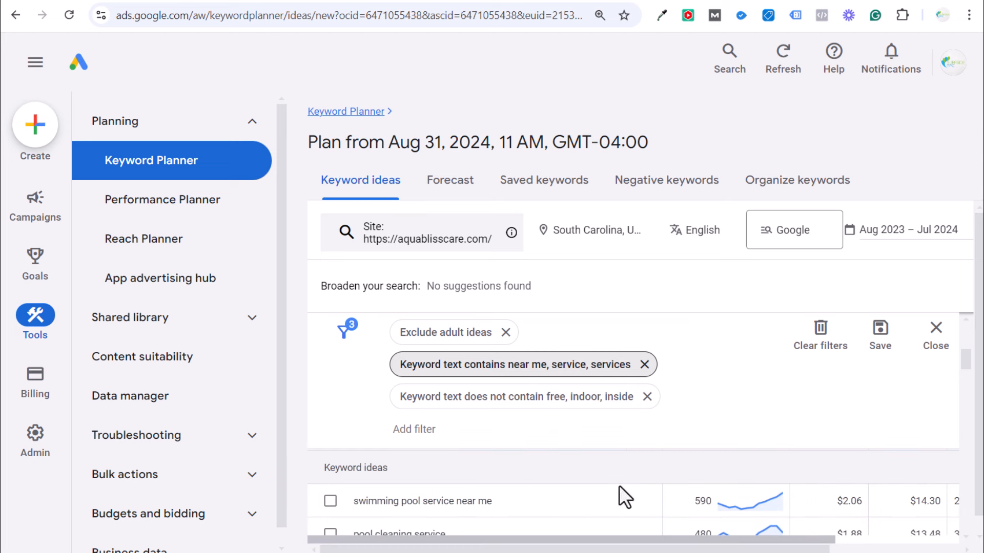
# - Examine the filtered keyword ideas, comparing their average monthly searches and the low and high top-of-page bids
pyautogui.scroll(-2, 594, 499)
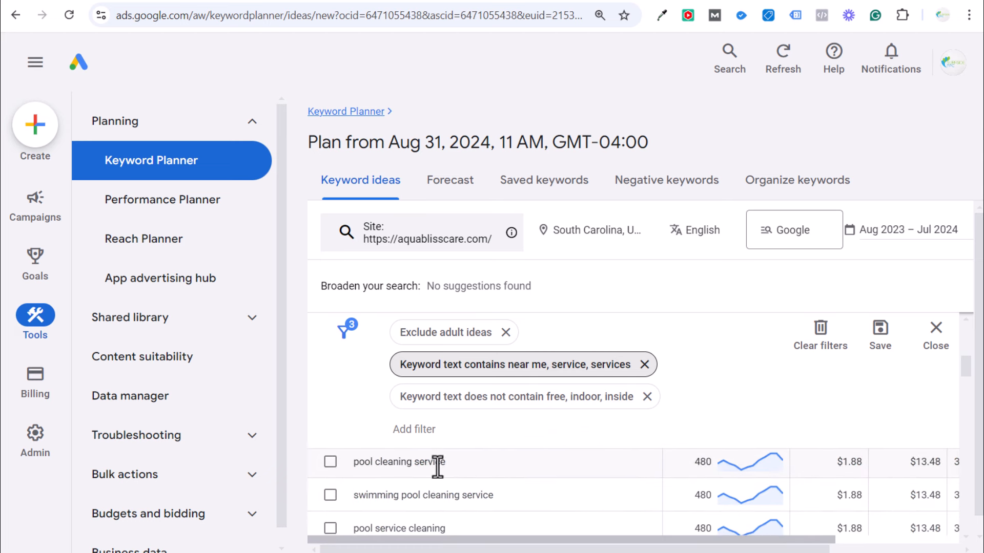
pyautogui.scroll(2, 435, 464)
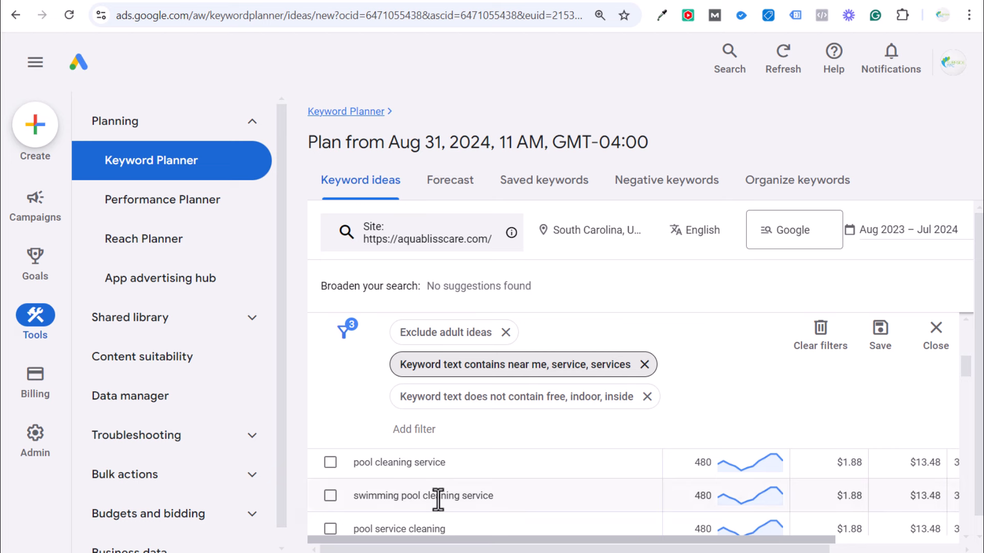
pyautogui.scroll(-2, 533, 492)
pyautogui.scroll(-1, 577, 484)
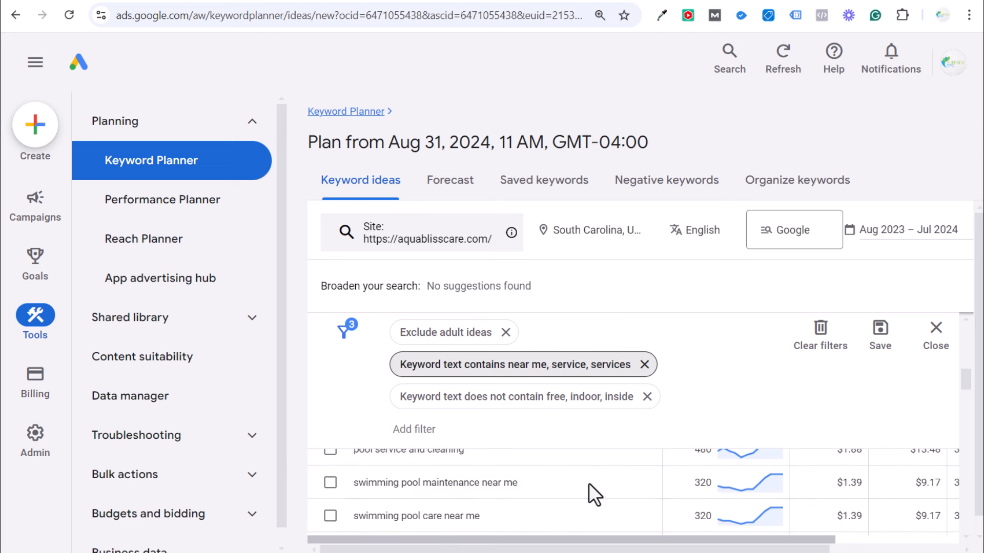
pyautogui.scroll(1, 911, 480)
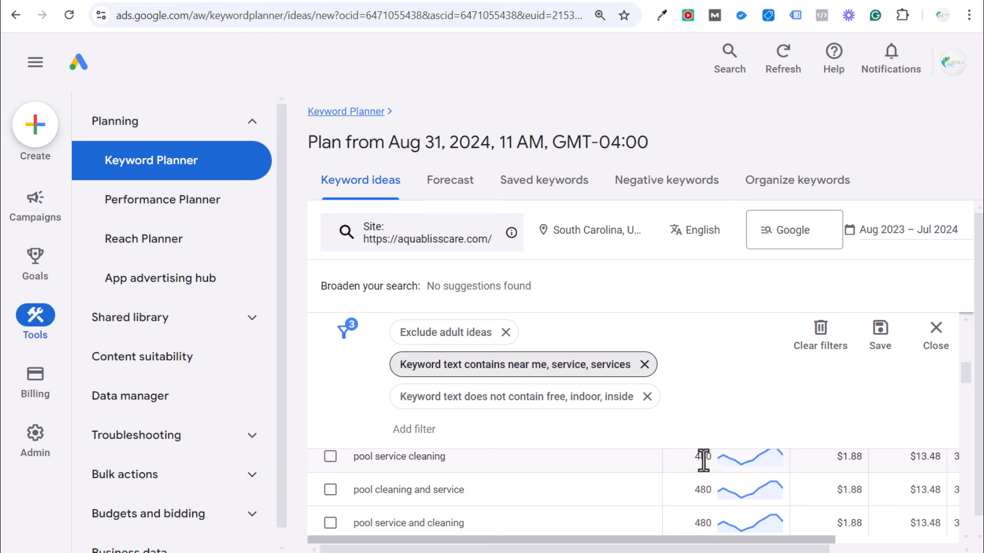
pyautogui.scroll(-1, 692, 464)
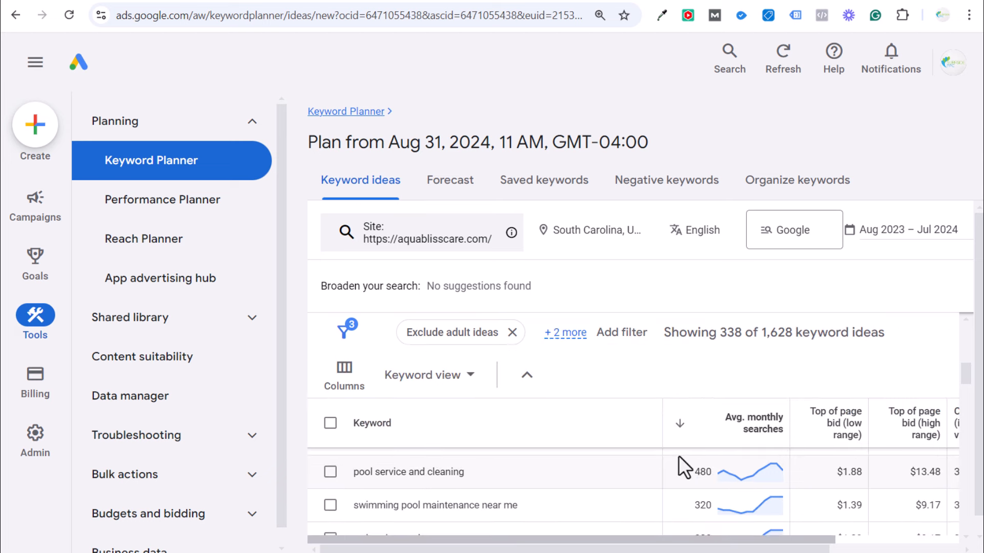
pyautogui.doubleClick(842, 471)
pyautogui.click(923, 500)
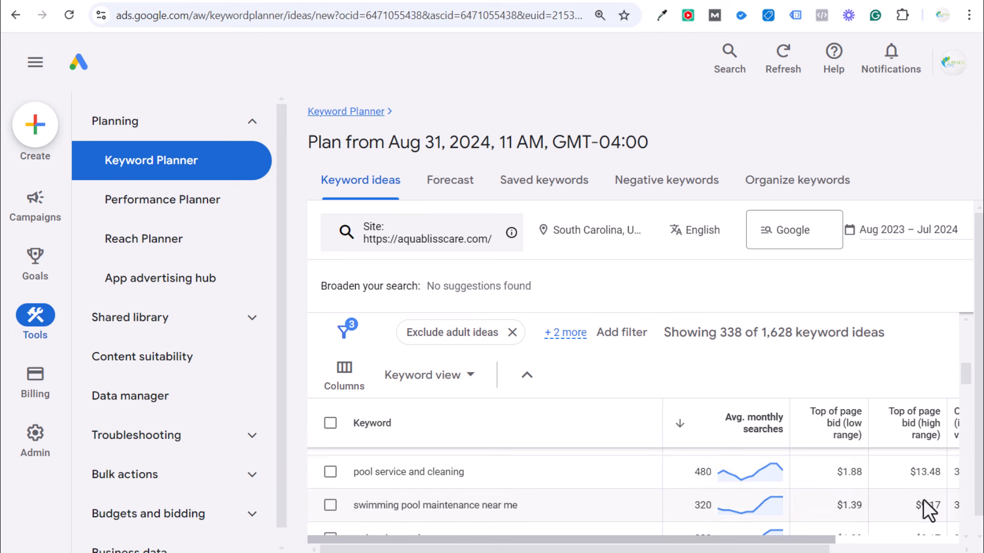
pyautogui.scroll(-2, 639, 492)
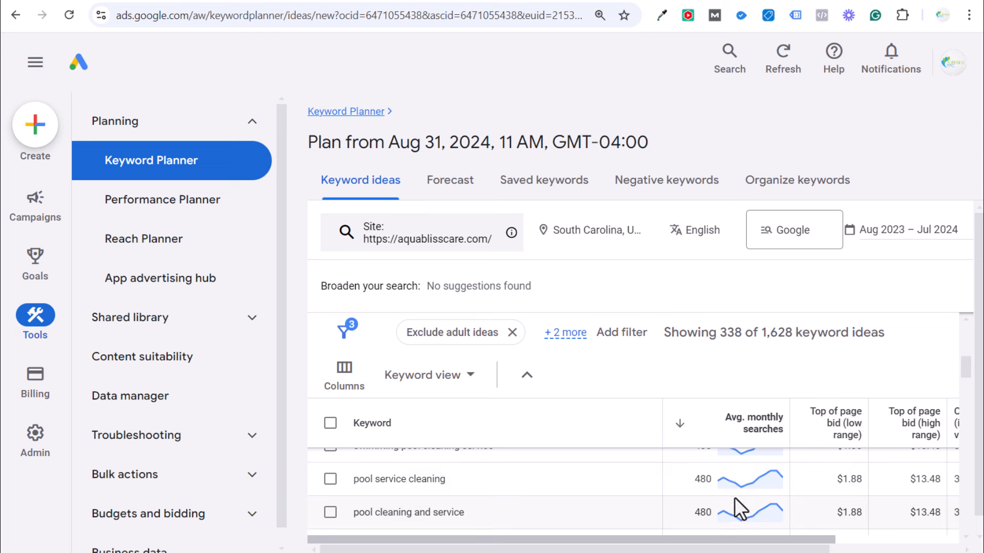
pyautogui.scroll(-15, 576, 479)
pyautogui.scroll(3, 597, 483)
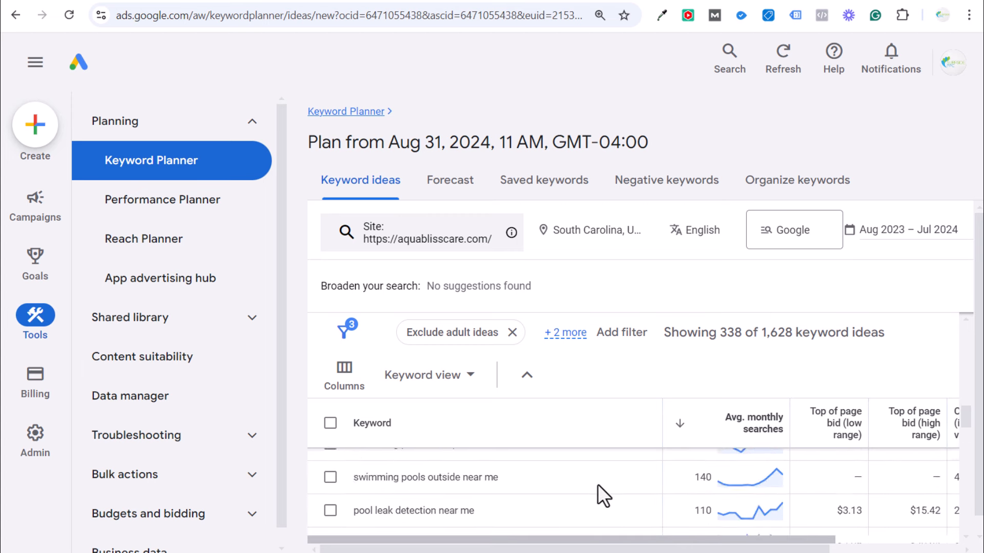
pyautogui.scroll(5, 602, 490)
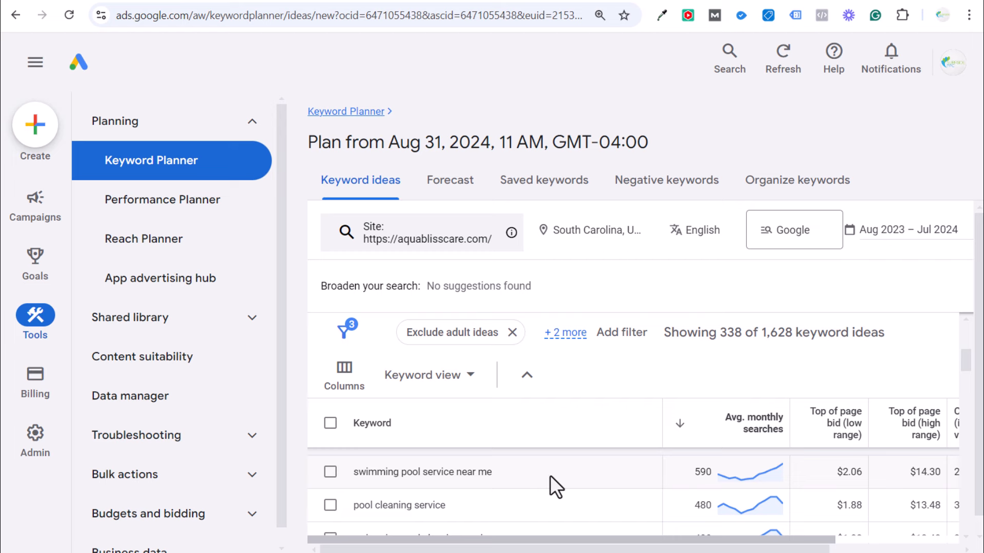
# - Check the service categories listed on the aquablisscare.com website and return to the Keyword Planner start page
pyautogui.click(490, 1)
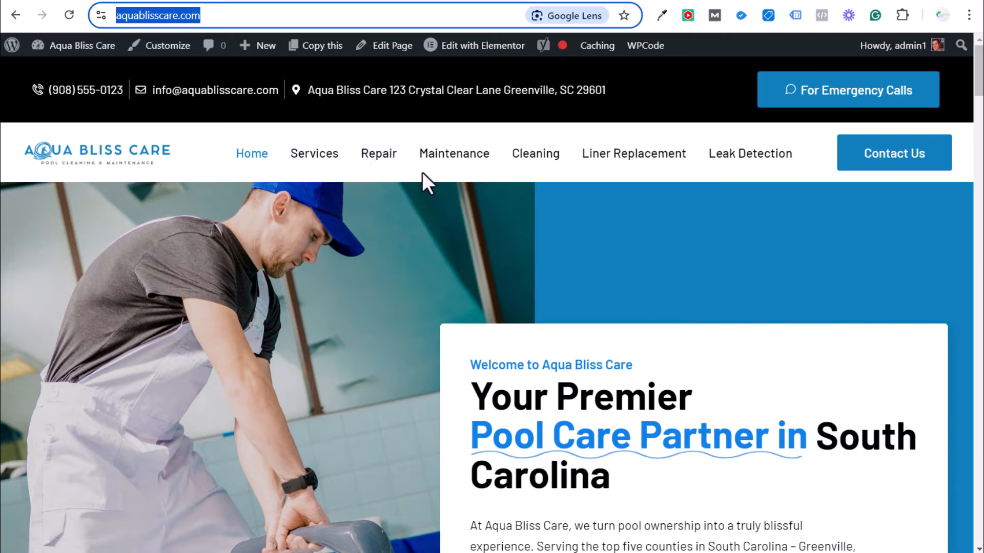
pyautogui.click(281, 2)
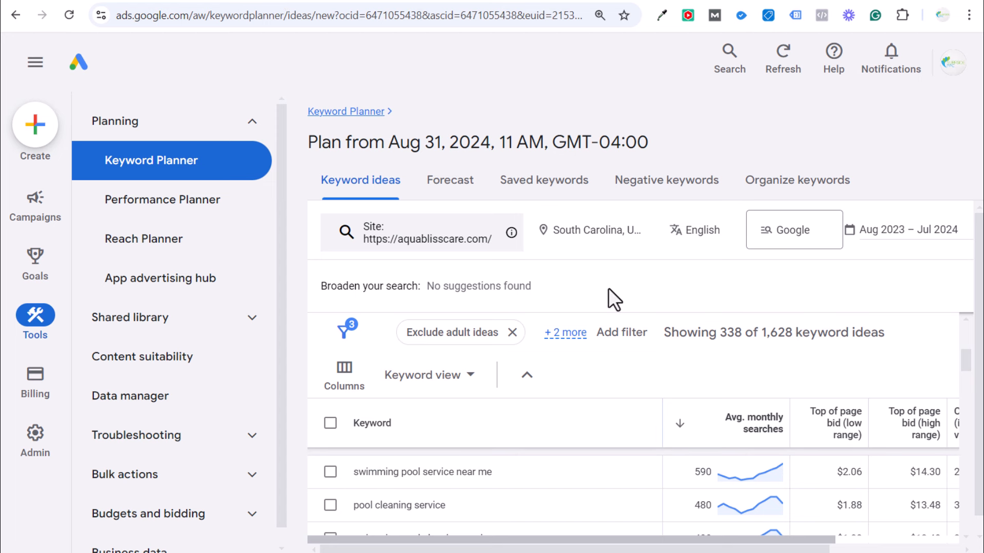
pyautogui.click(354, 112)
pyautogui.click(686, 416)
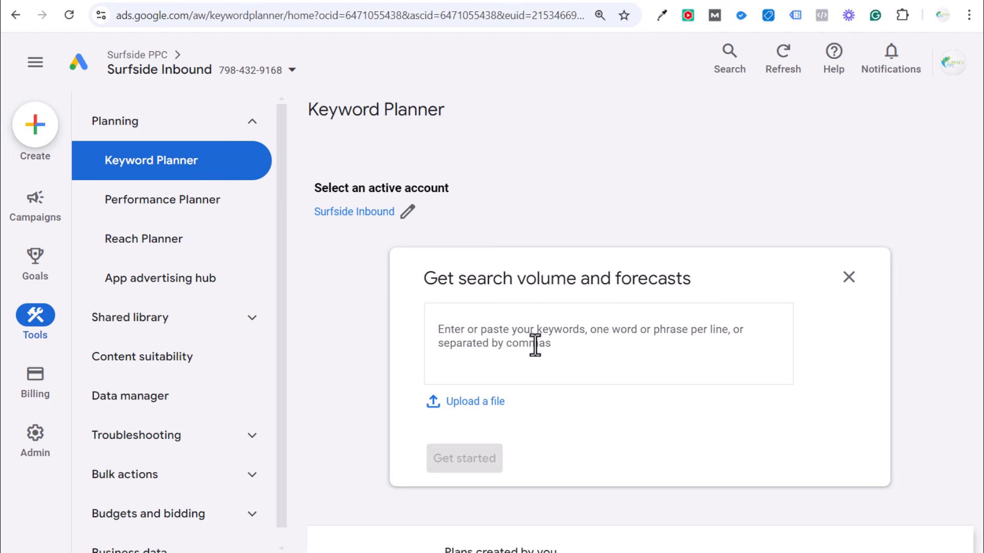
pyautogui.write('swimmi')
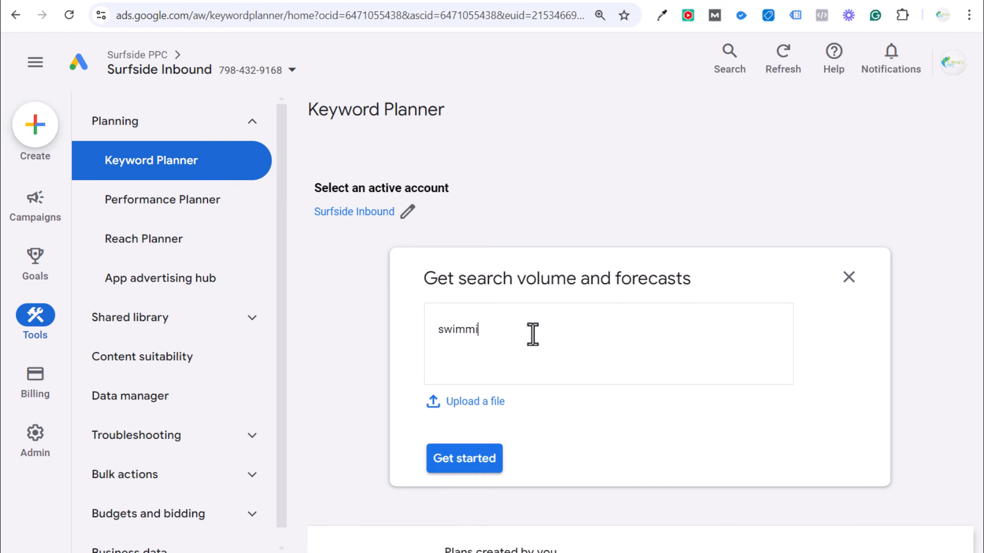
pyautogui.write('ng pool service near me')
pyautogui.press('Return')
pyautogui.write('swimming')
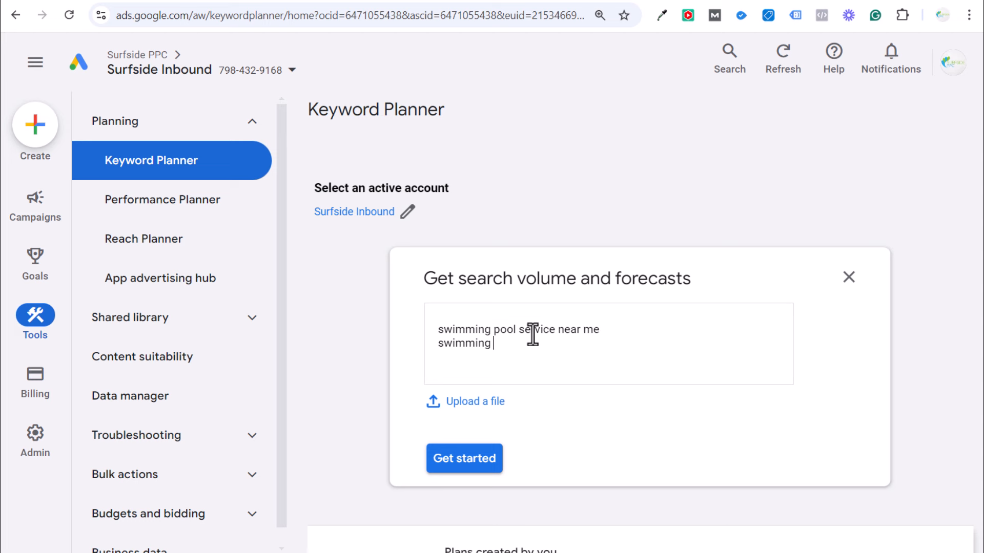
pyautogui.moveTo(471, 281); pyautogui.dragTo(657, 274)
pyautogui.click(657, 274)
pyautogui.click(500, 345)
pyautogui.moveTo(500, 345); pyautogui.dragTo(405, 326)
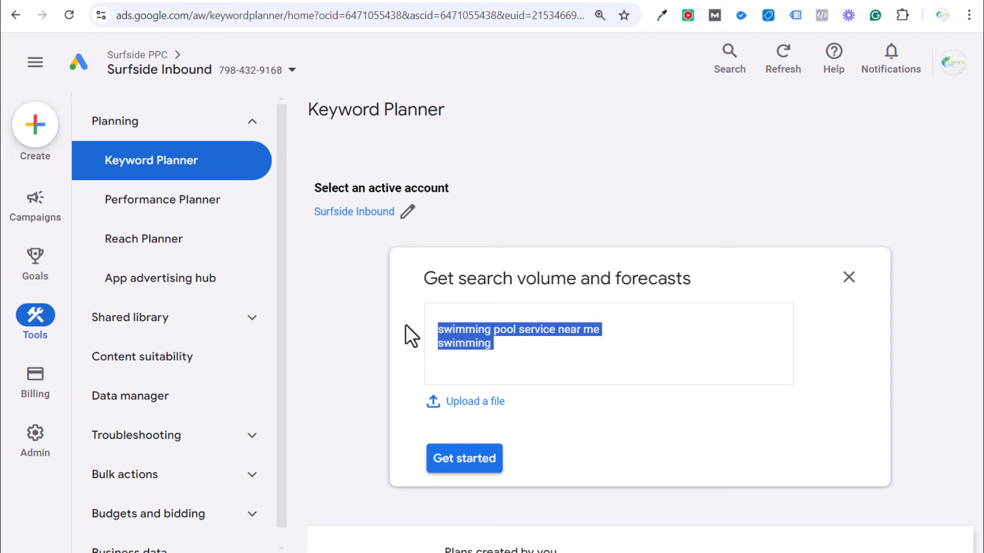
pyautogui.press('BackSpace')
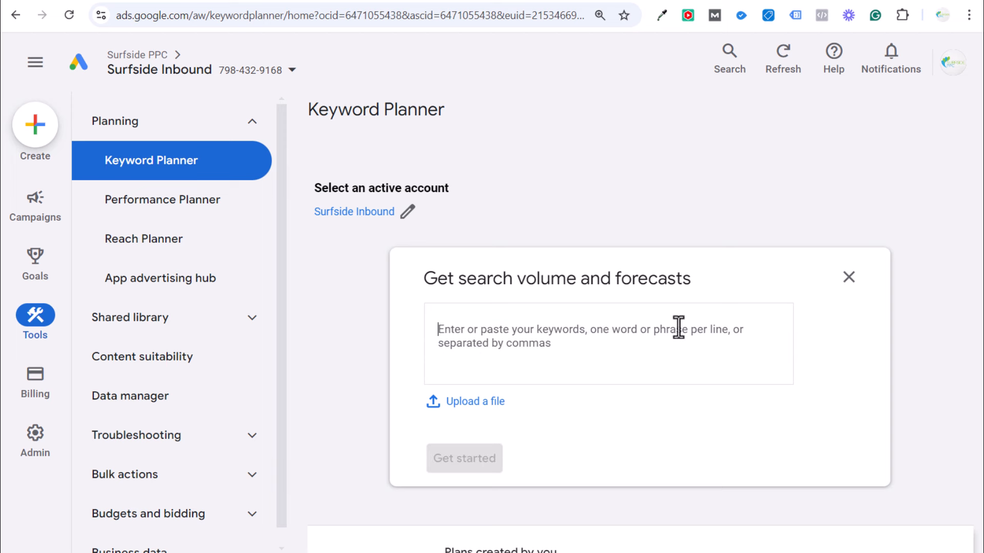
pyautogui.click(846, 279)
pyautogui.click(400, 361)
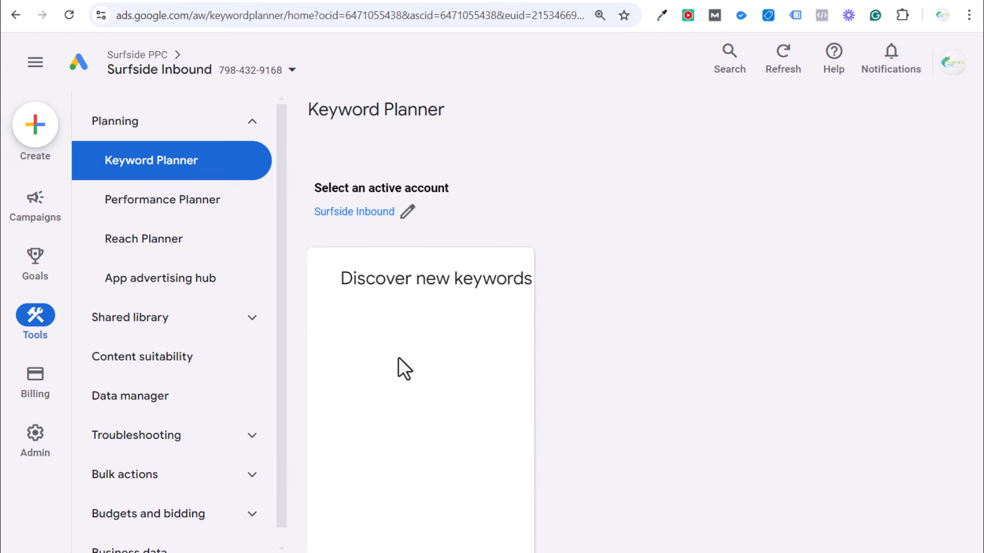
pyautogui.click(708, 310)
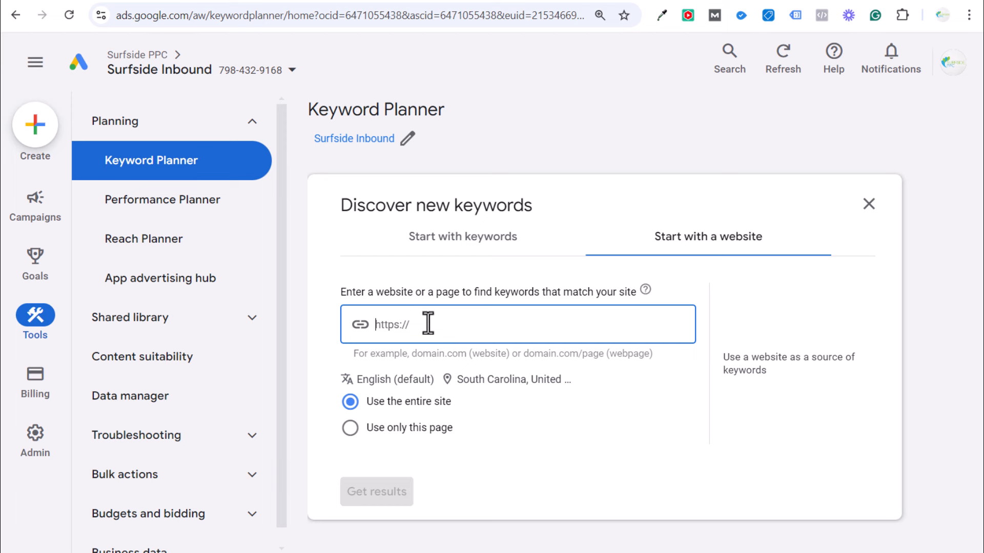
pyautogui.write('https://aquablisscare.com/')
pyautogui.click(382, 493)
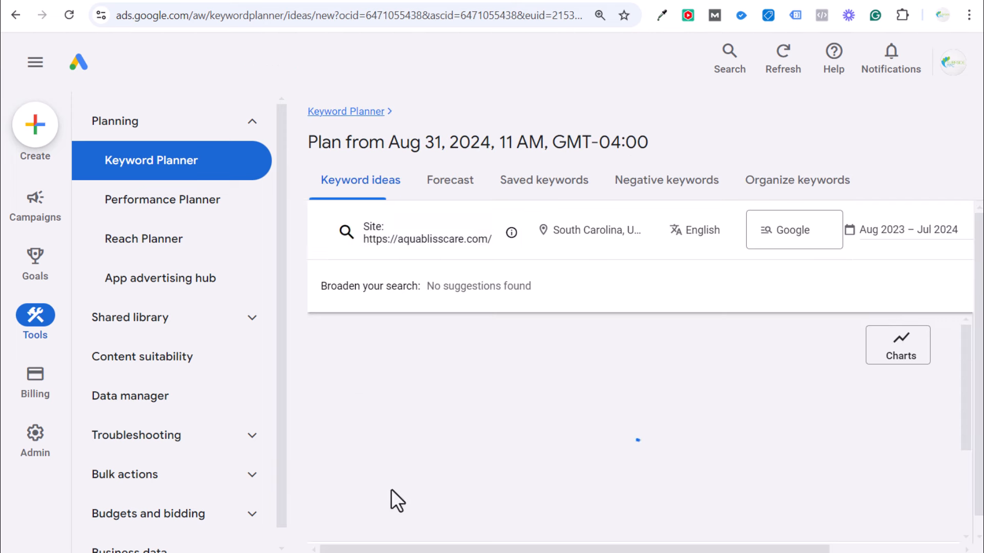
# - Select all the filtered keyword ideas and add them to the plan as saved keywords
pyautogui.scroll(-3, 671, 353)
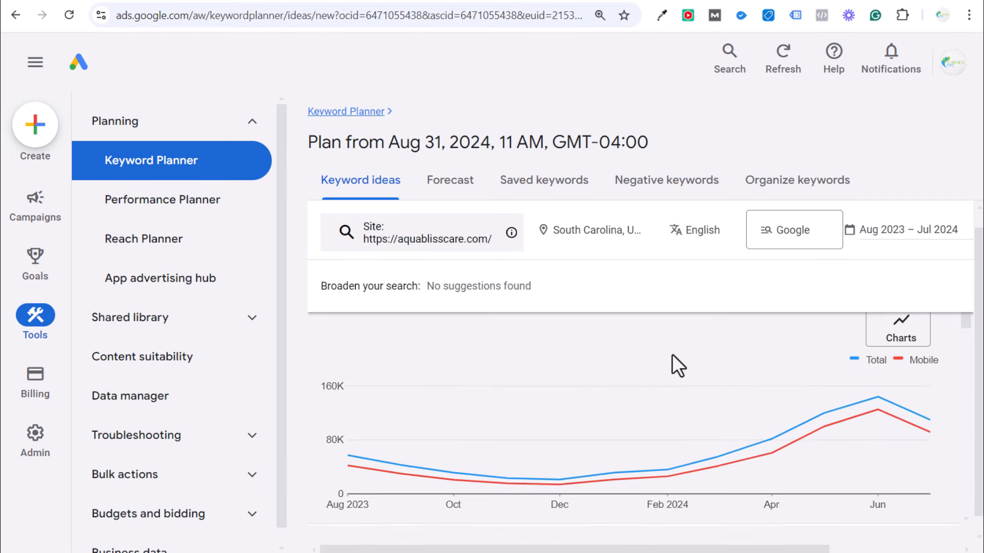
pyautogui.scroll(-1, 795, 424)
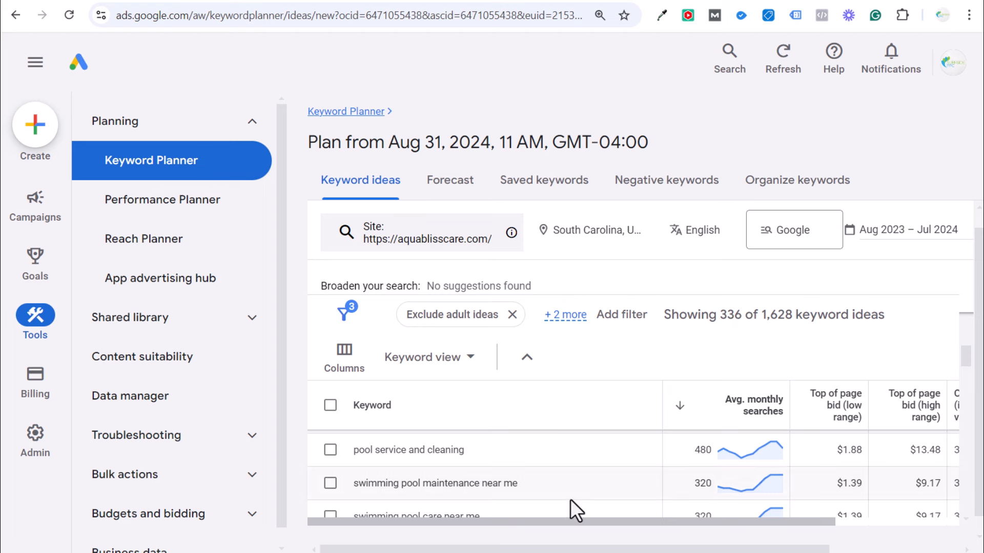
pyautogui.scroll(5, 577, 474)
pyautogui.scroll(-4, 587, 474)
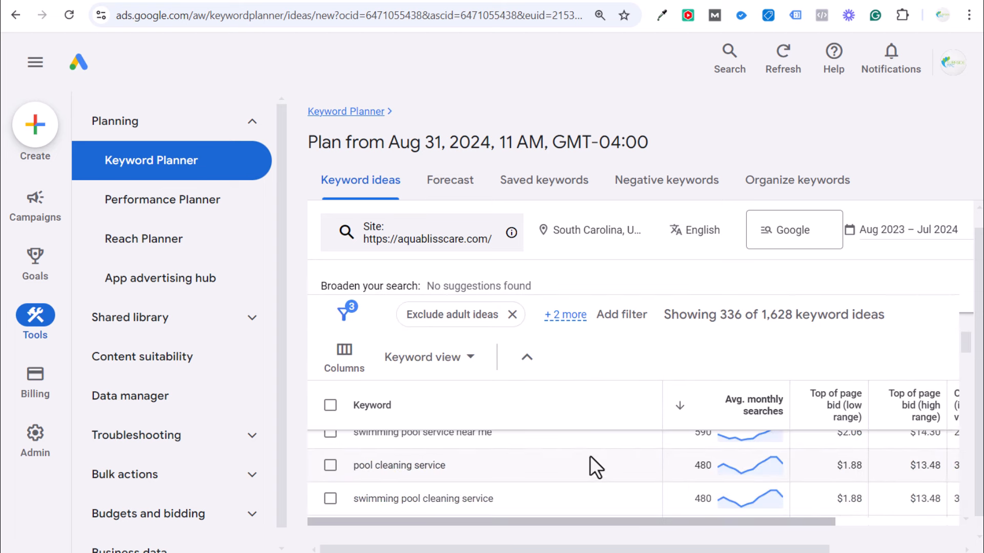
pyautogui.click(330, 406)
pyautogui.click(478, 317)
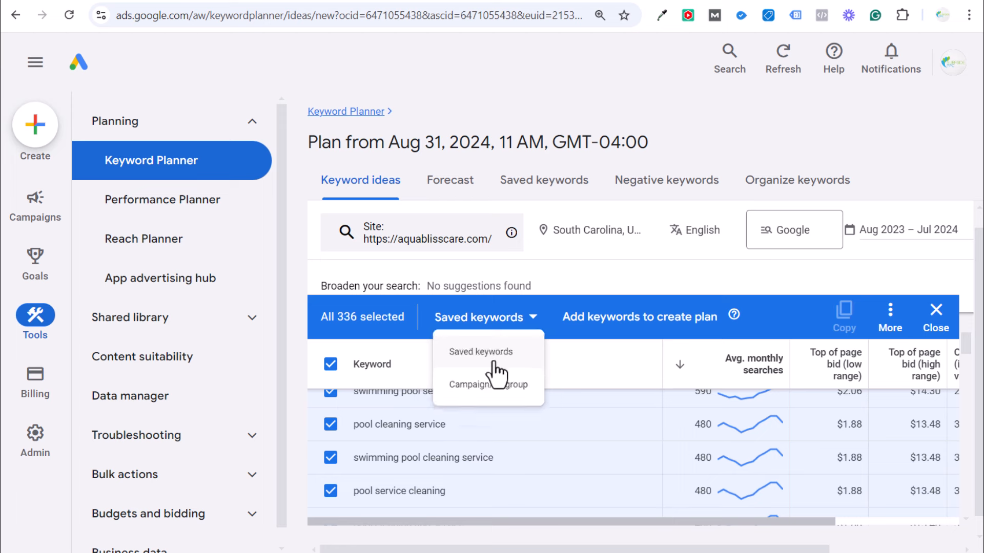
pyautogui.click(499, 357)
pyautogui.click(641, 318)
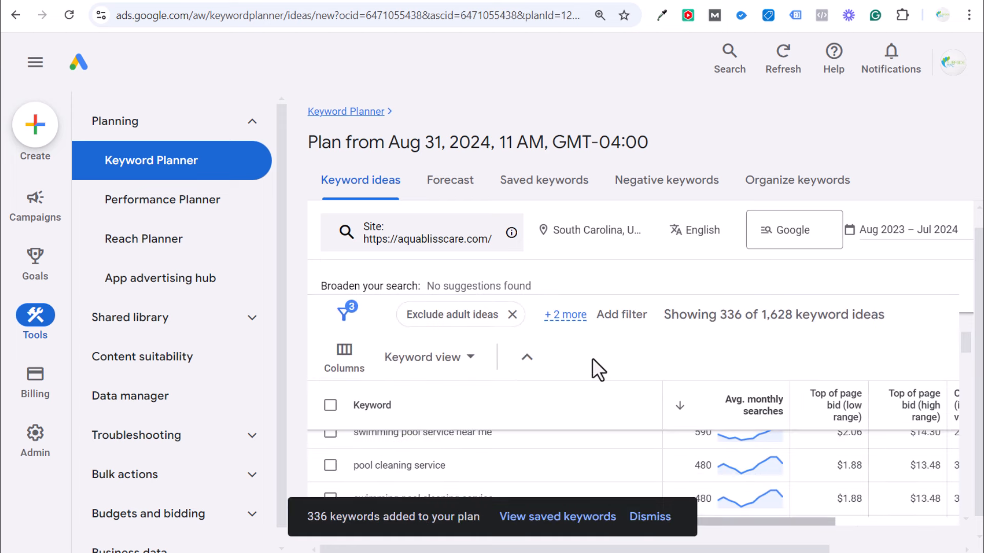
# - Open the plan's saved keywords and look through the list with their average monthly searches and changes
pyautogui.click(554, 187)
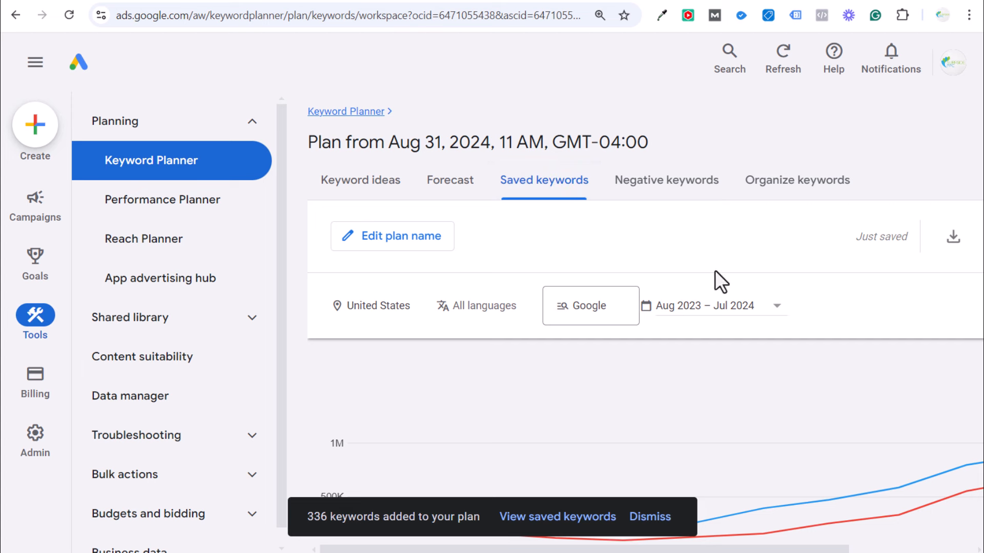
pyautogui.scroll(-5, 776, 387)
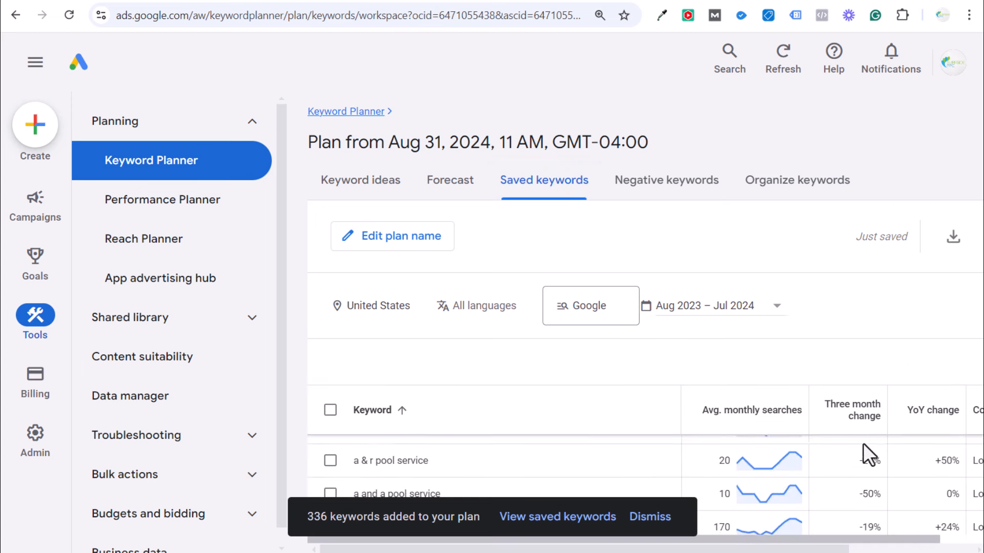
pyautogui.scroll(-6, 862, 448)
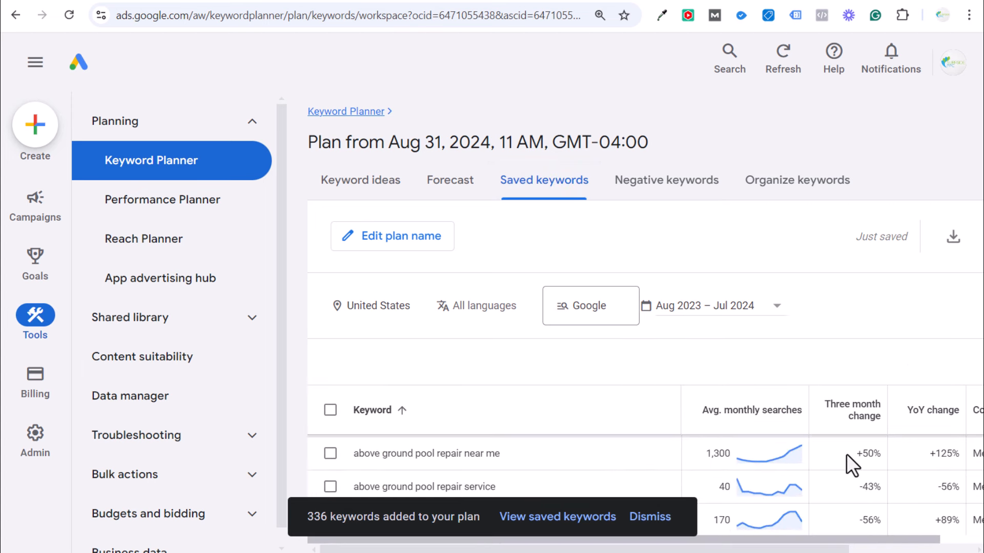
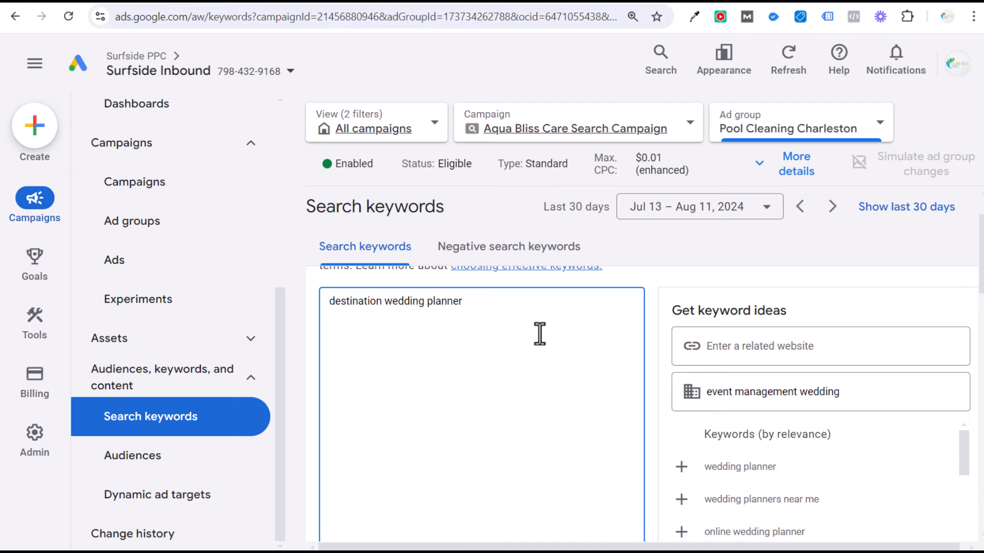
# - Turn the destination wedding planner keyword into an exact match by enclosing it in square brackets
pyautogui.click(409, 314)
pyautogui.write(']')
pyautogui.click(330, 301)
pyautogui.write('[')
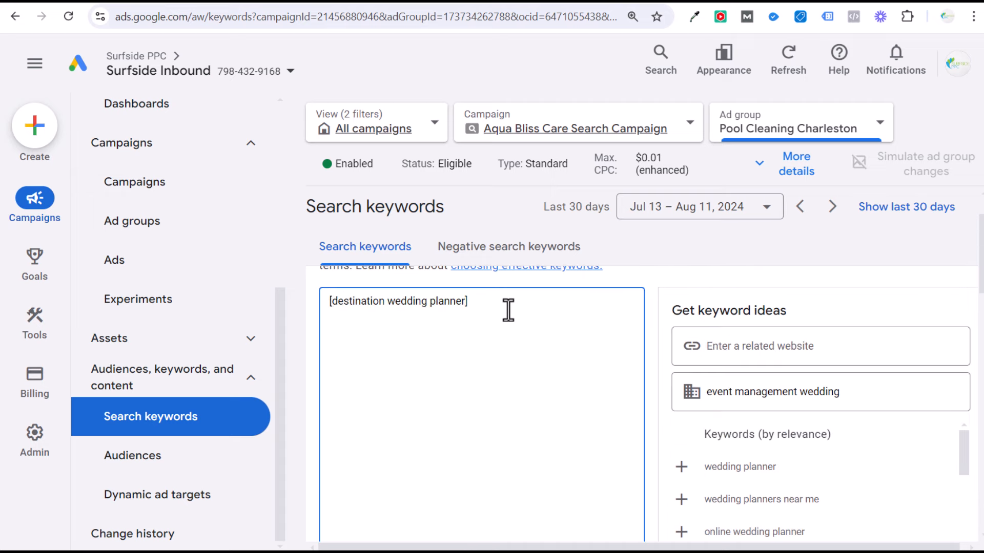
pyautogui.click(509, 310)
# - Get keyword ideas for the product or service "destination wedding planner", replacing the event management wedding term
pyautogui.click(885, 398)
pyautogui.write('destination')
pyautogui.moveTo(467, 300); pyautogui.dragTo(328, 301)
pyautogui.hotkey('ctrl', 'c')
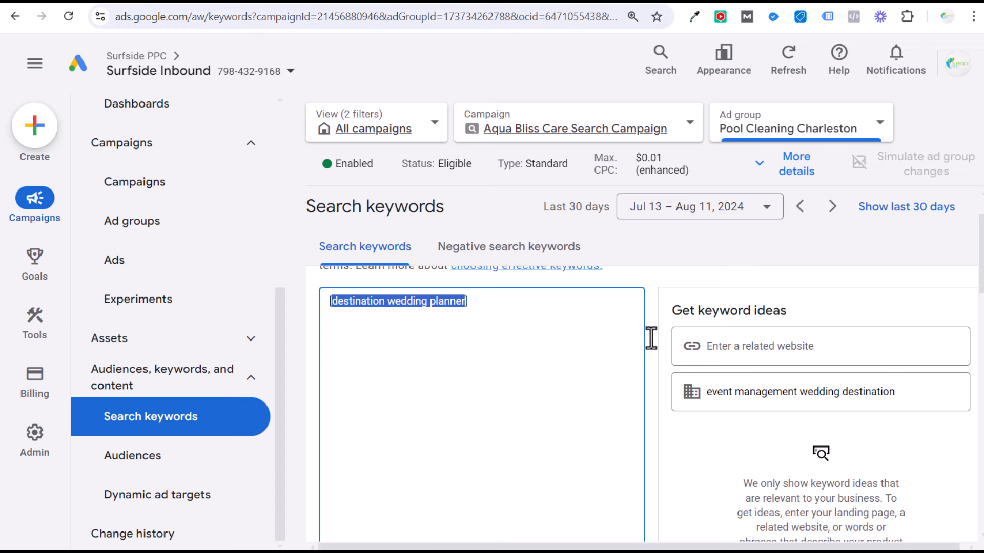
pyautogui.moveTo(898, 391); pyautogui.dragTo(656, 385)
pyautogui.hotkey('ctrl', 'v')
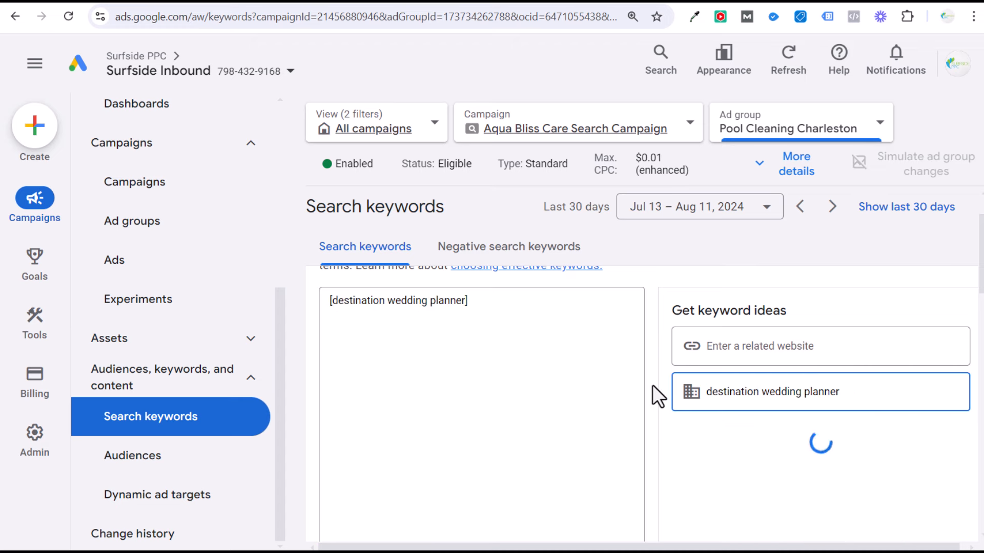
pyautogui.scroll(-1, 652, 340)
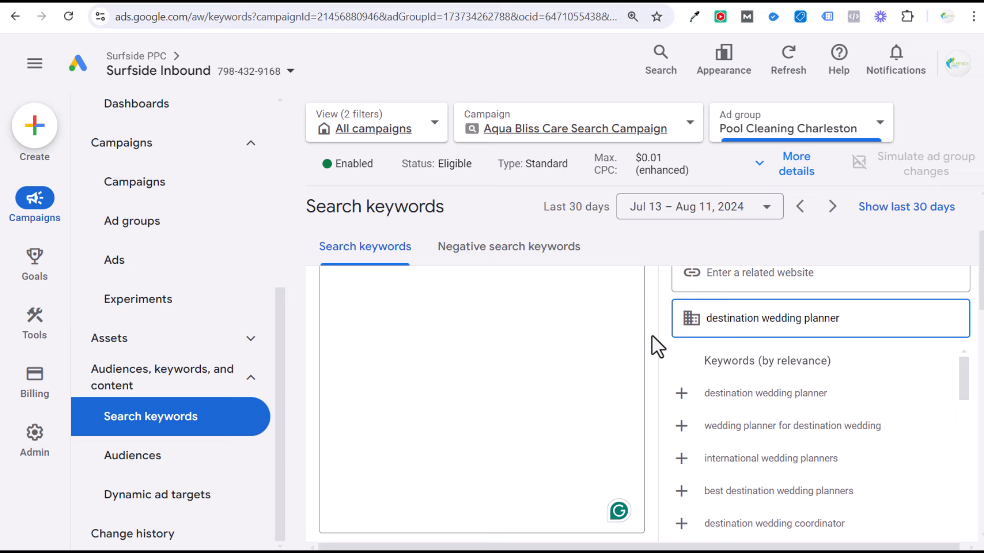
# - Add thirteen suggested keywords to the list, from "wedding planner for destination wedding" through "certified destination wedding specialist", leaving out "destination wedding planner"
pyautogui.click(681, 431)
pyautogui.click(681, 432)
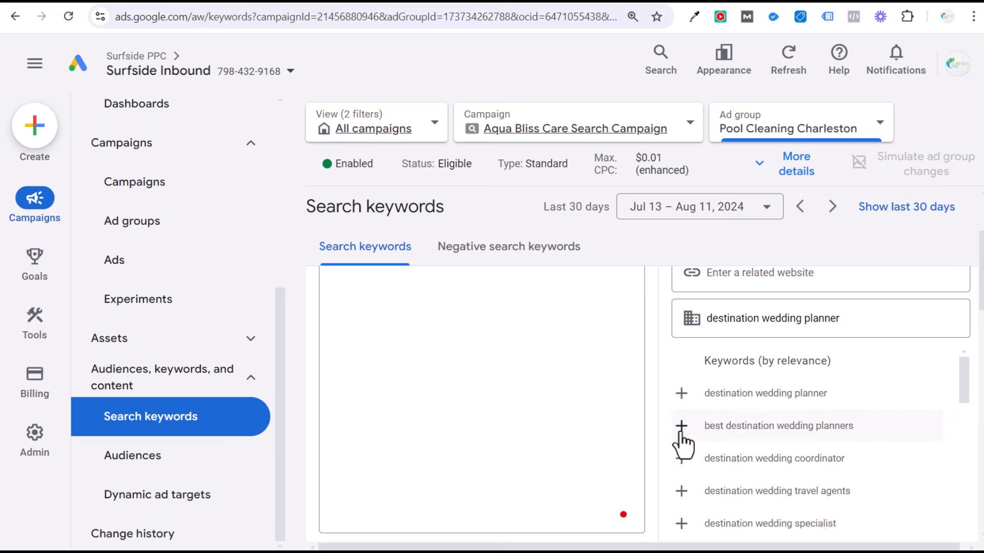
pyautogui.click(680, 432)
pyautogui.click(680, 432)
pyautogui.click(681, 432)
pyautogui.click(680, 432)
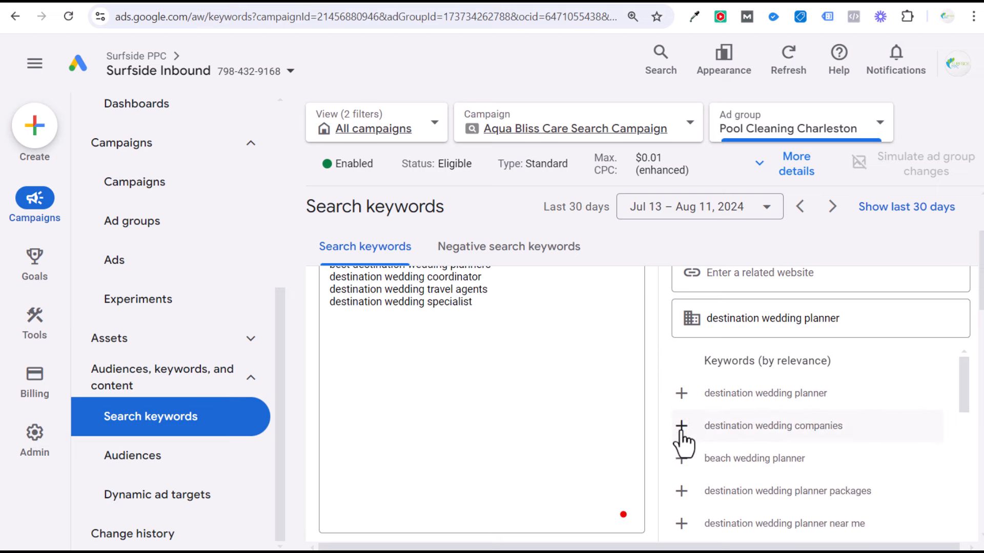
pyautogui.click(680, 432)
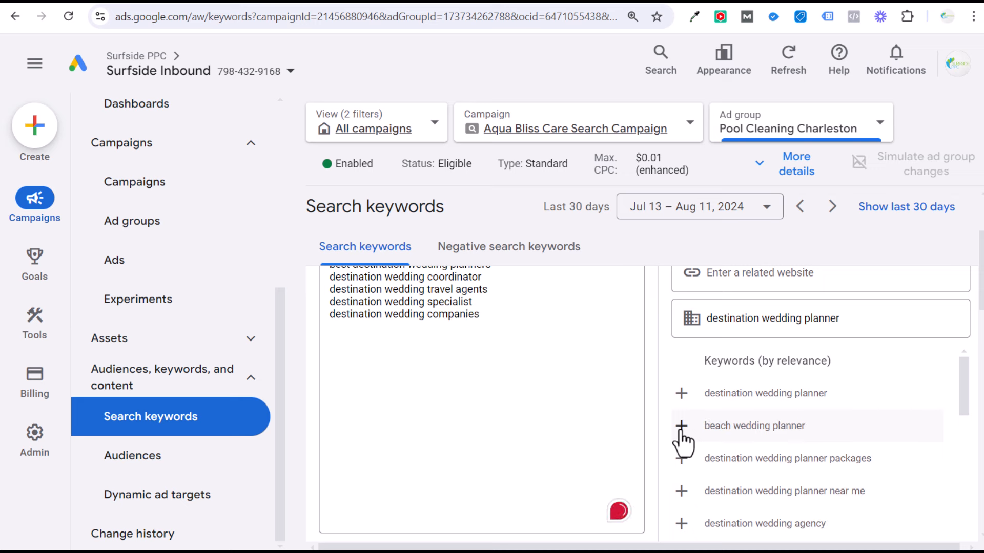
pyautogui.click(680, 432)
pyautogui.click(681, 432)
pyautogui.click(681, 432)
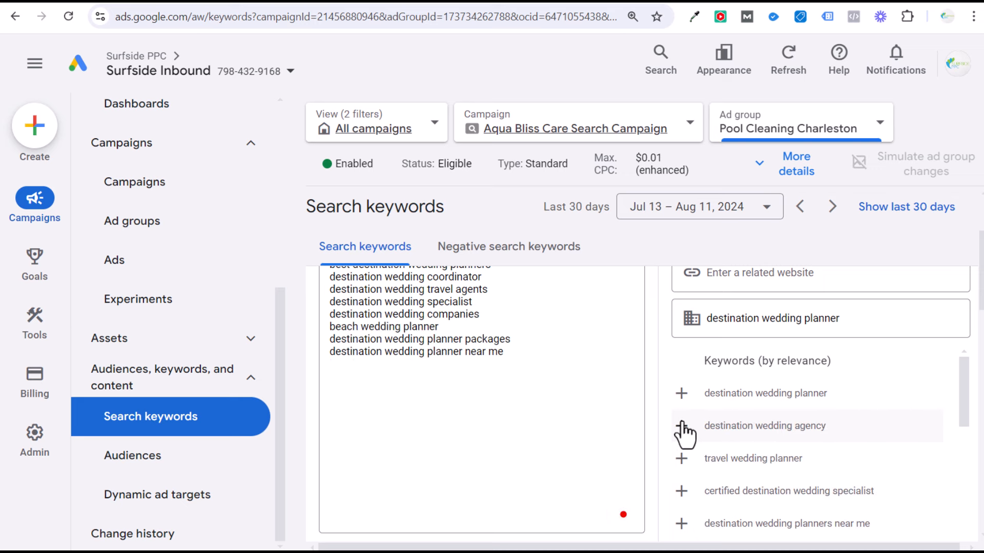
pyautogui.click(681, 432)
pyautogui.click(681, 432)
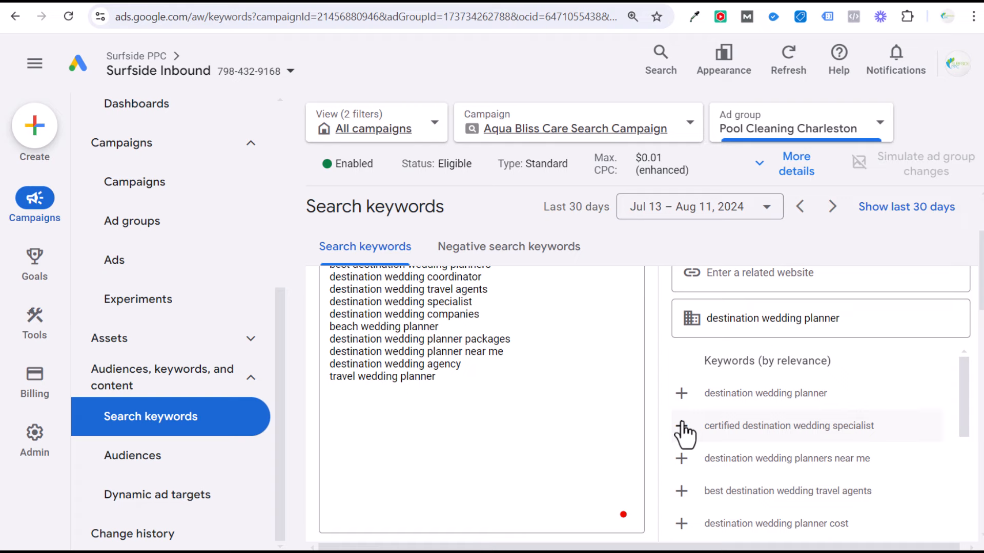
pyautogui.click(681, 429)
# - Save the new keywords to the Pool Cleaning Charleston ad group and review their match types in the keyword table
pyautogui.scroll(2, 510, 405)
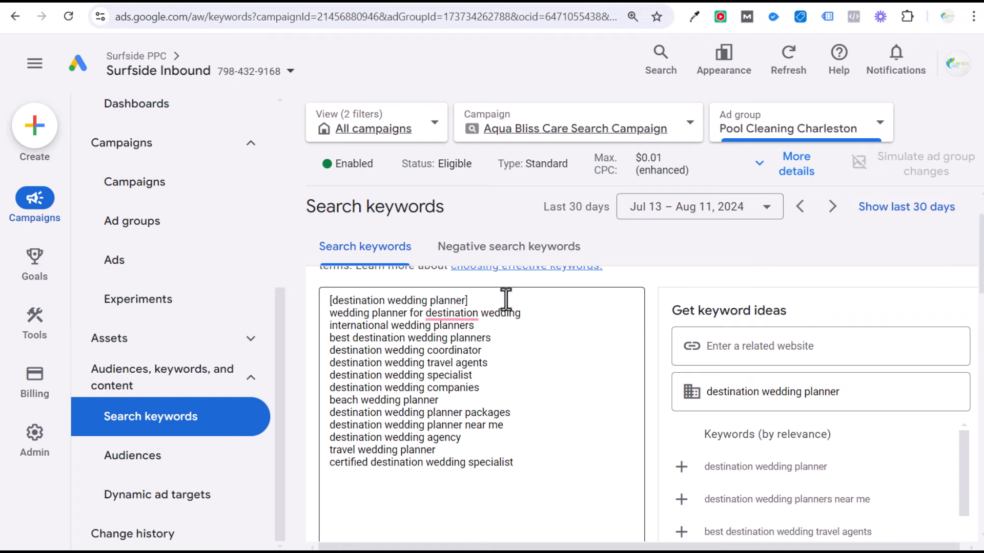
pyautogui.scroll(-5, 513, 307)
pyautogui.click(322, 496)
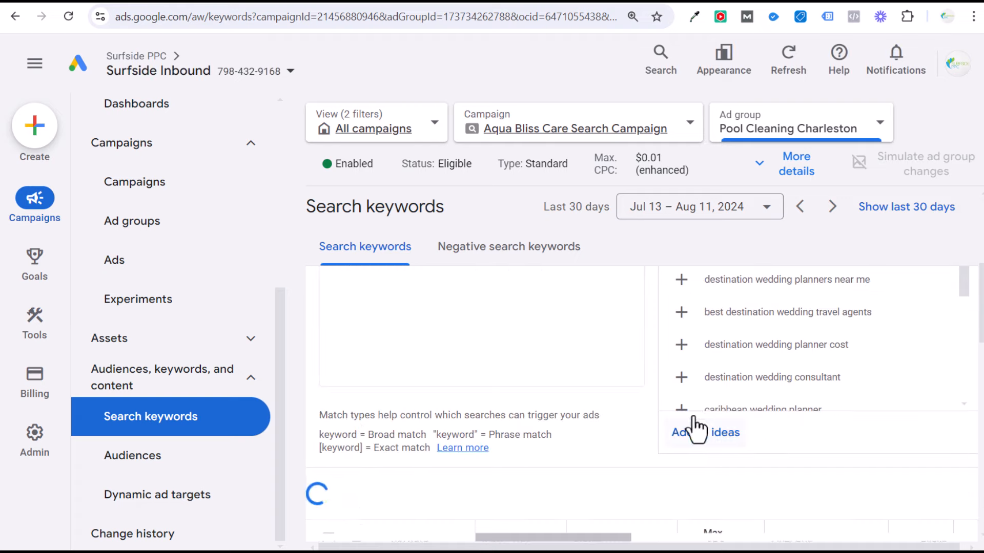
pyautogui.scroll(3, 574, 310)
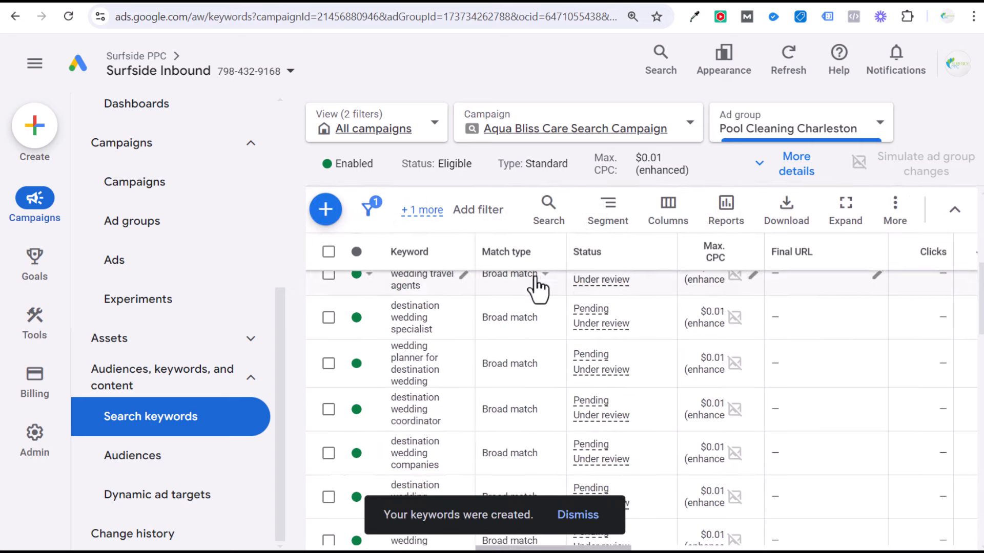
pyautogui.scroll(3, 536, 307)
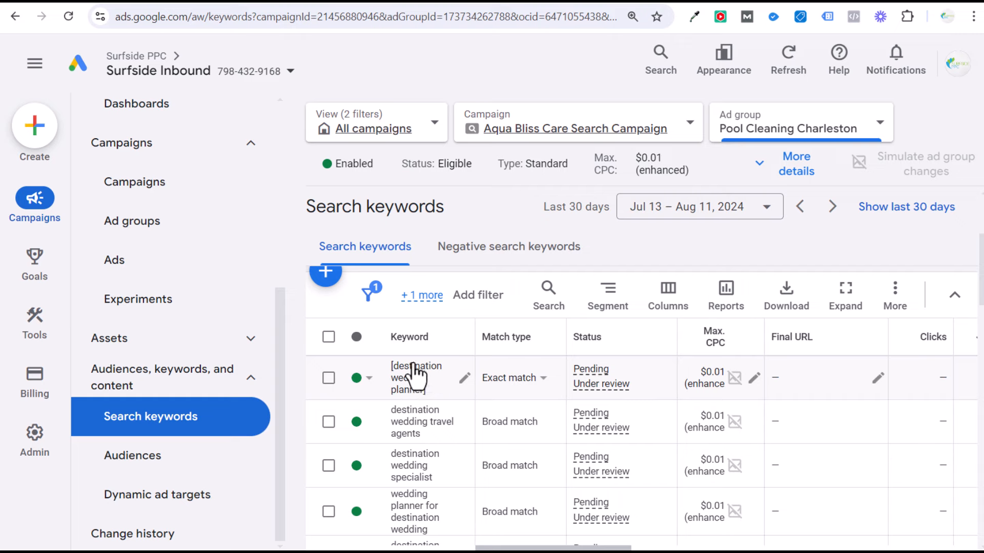
# - Change the match type of the destination wedding travel agents and destination wedding specialist keywords to exact match
pyautogui.scroll(-3, 420, 389)
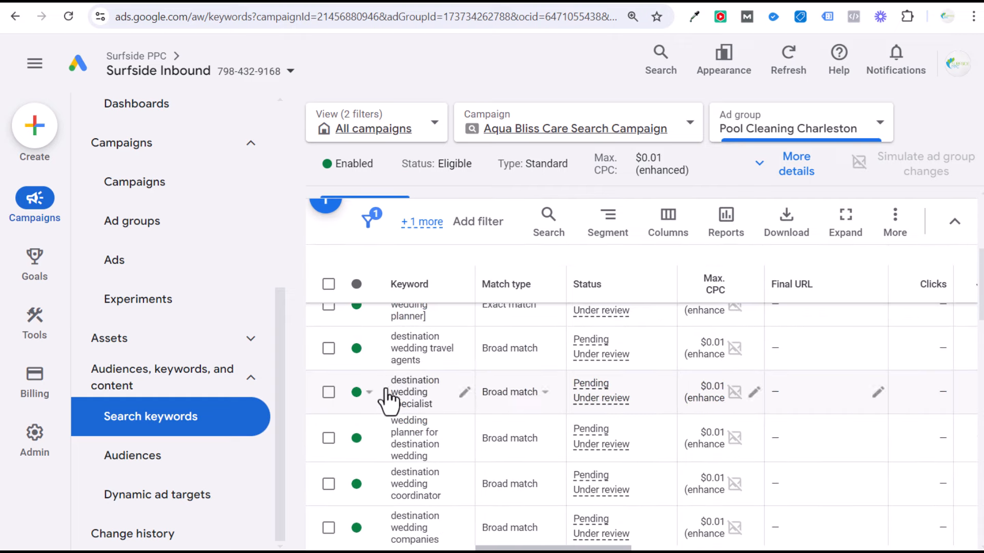
pyautogui.click(329, 349)
pyautogui.click(329, 392)
pyautogui.click(415, 223)
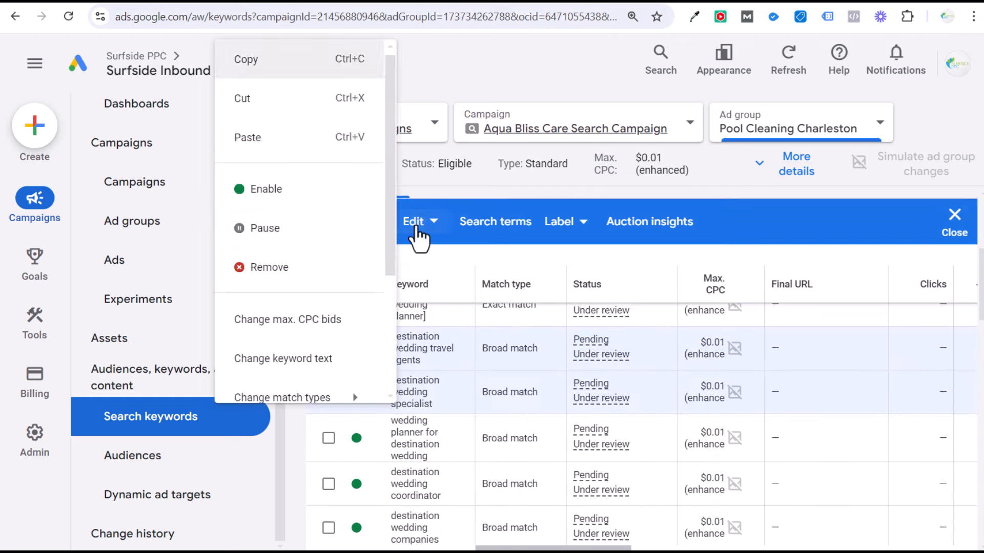
pyautogui.scroll(-2, 335, 307)
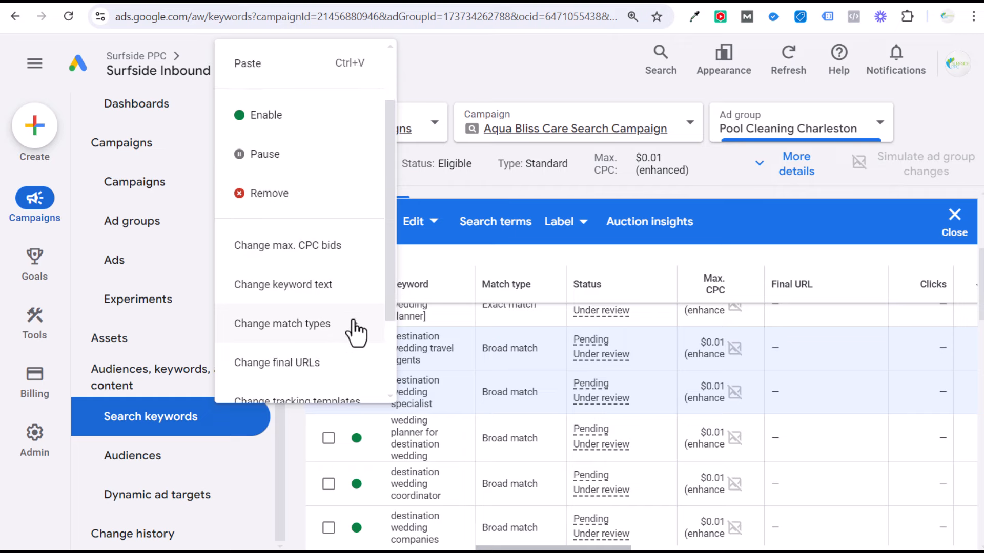
pyautogui.moveTo(358, 328)
pyautogui.click(417, 330)
pyautogui.click(410, 341)
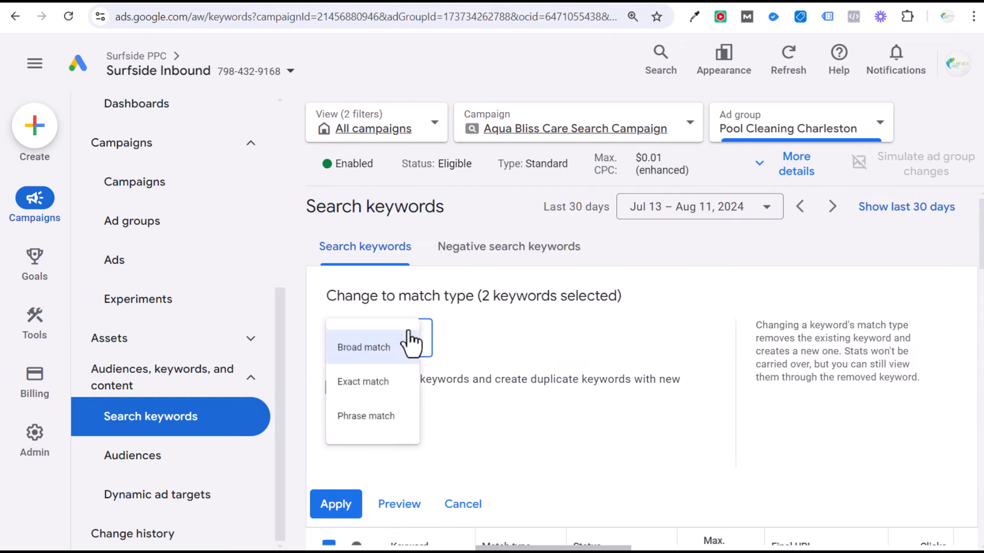
pyautogui.click(387, 391)
pyautogui.click(336, 506)
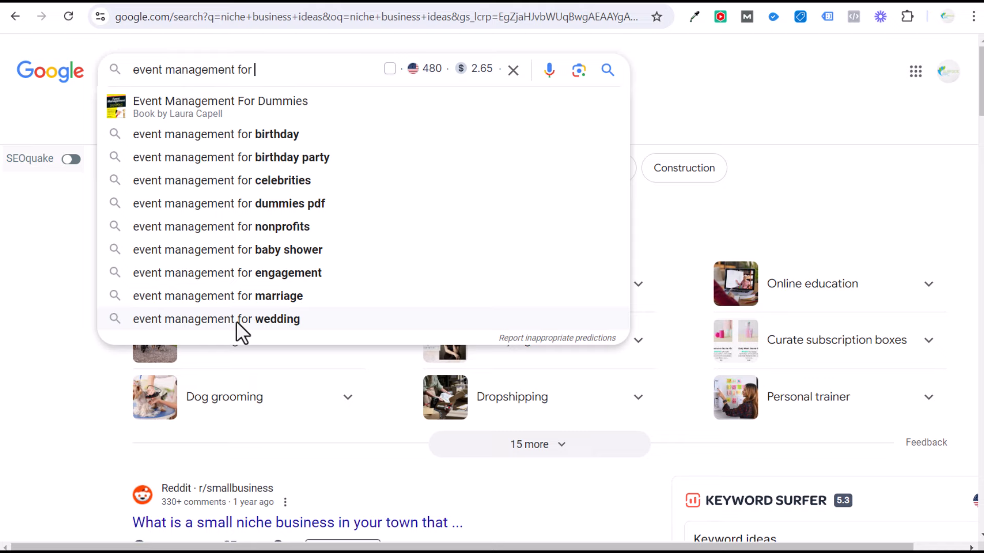
# - Return to the Google Ads search keywords page and start adding new keywords to the Pool Cleaning Charleston ad group
pyautogui.click(568, 1)
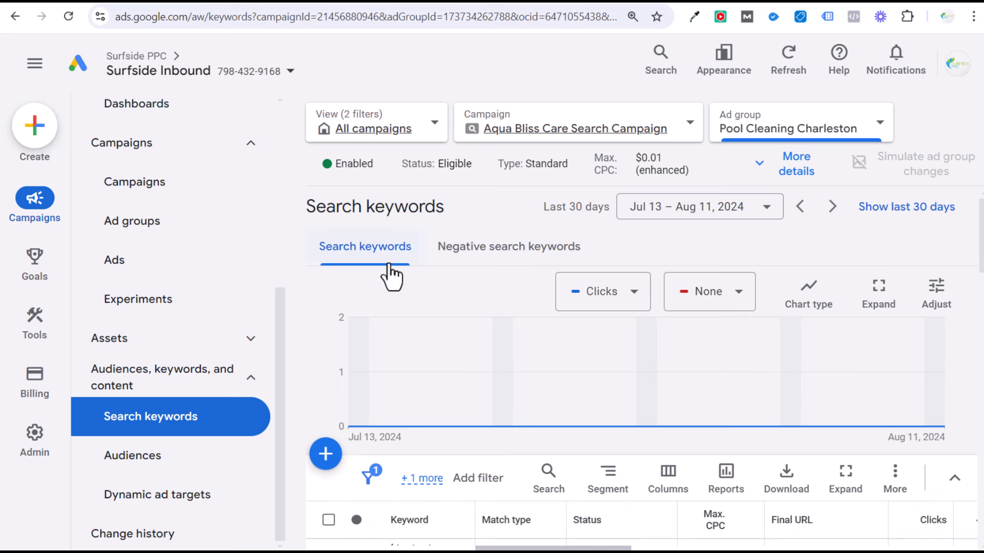
pyautogui.scroll(-2, 301, 341)
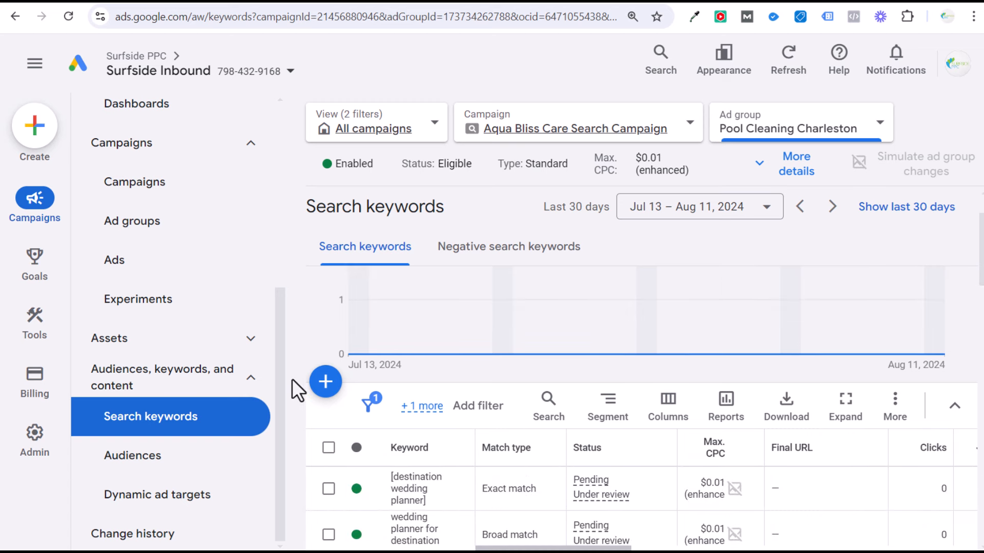
pyautogui.click(326, 383)
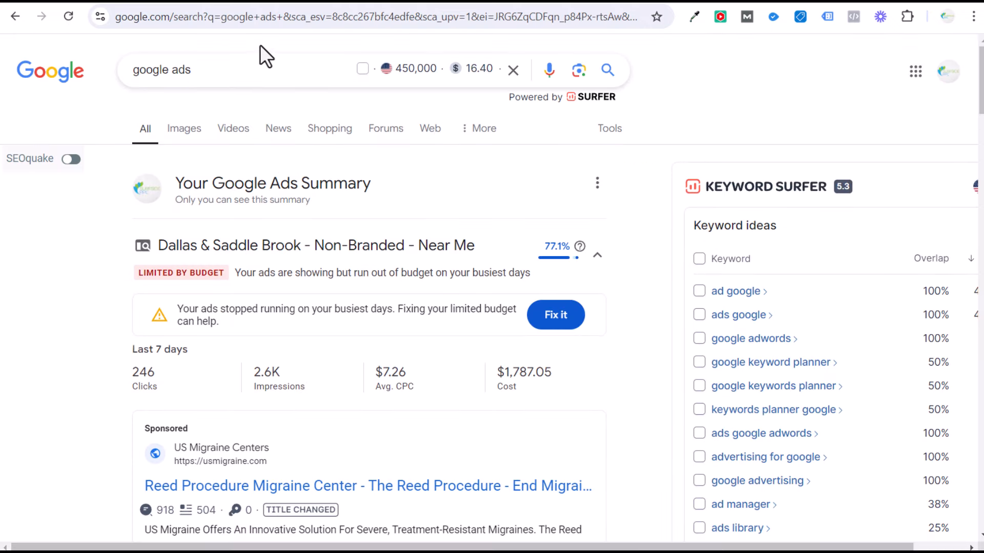
# - Check Google's search suggestions for "google ads course" and "google ads for", and return to the Google Ads keyword form
pyautogui.click(265, 70)
pyautogui.write('course')
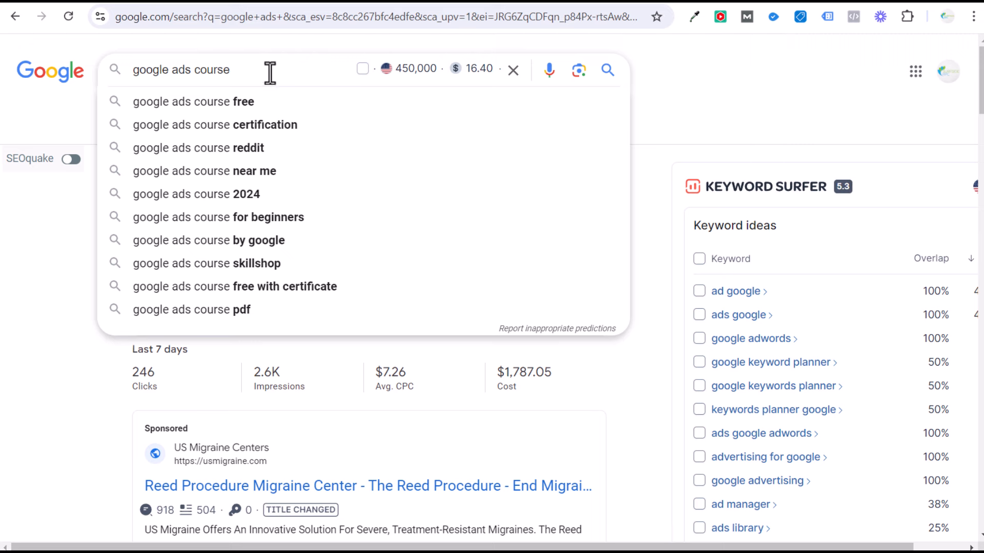
pyautogui.moveTo(233, 70); pyautogui.dragTo(194, 69)
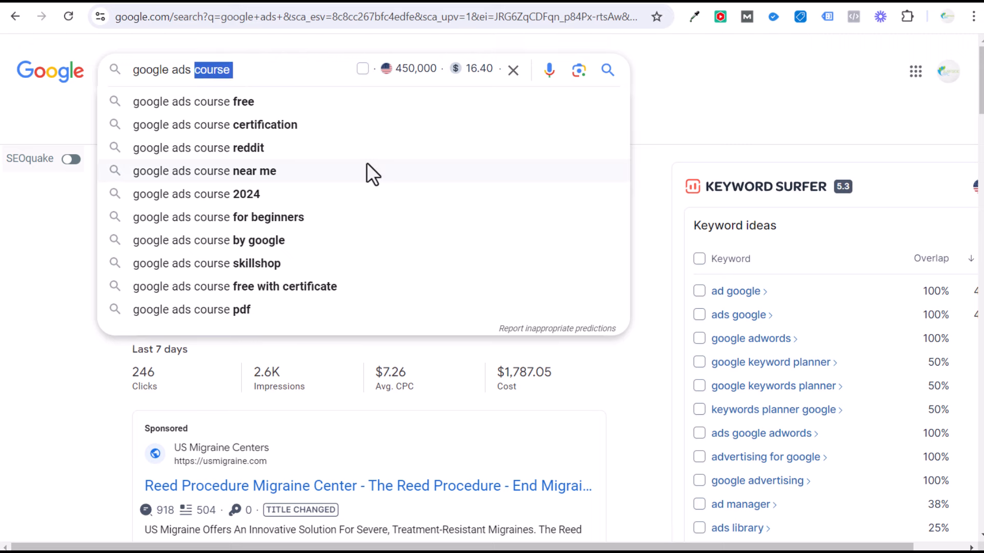
pyautogui.write('for')
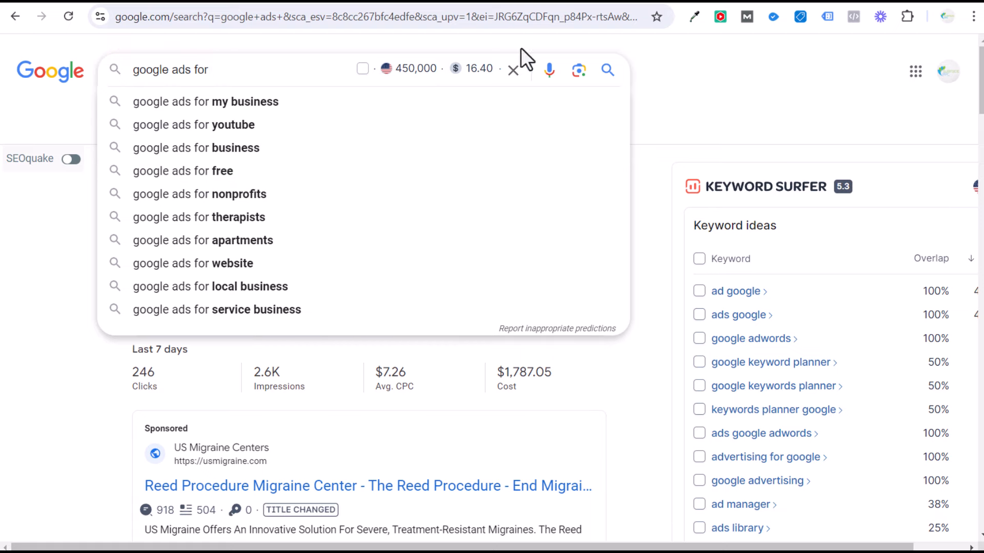
pyautogui.click(538, 2)
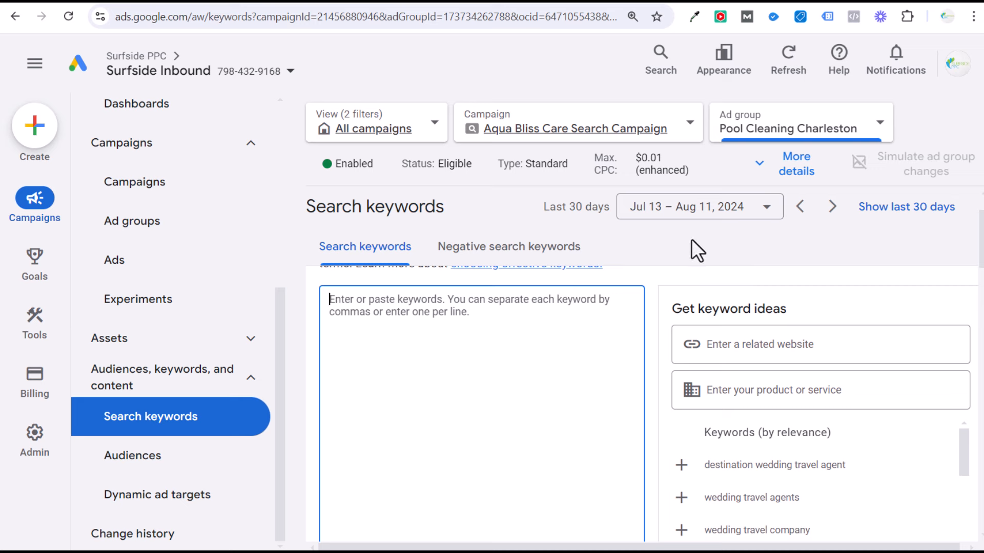
# - Enter the exact match keyword [google ads for therapists] and reword it as [google ads strategies for therapists]
pyautogui.write('[google ')
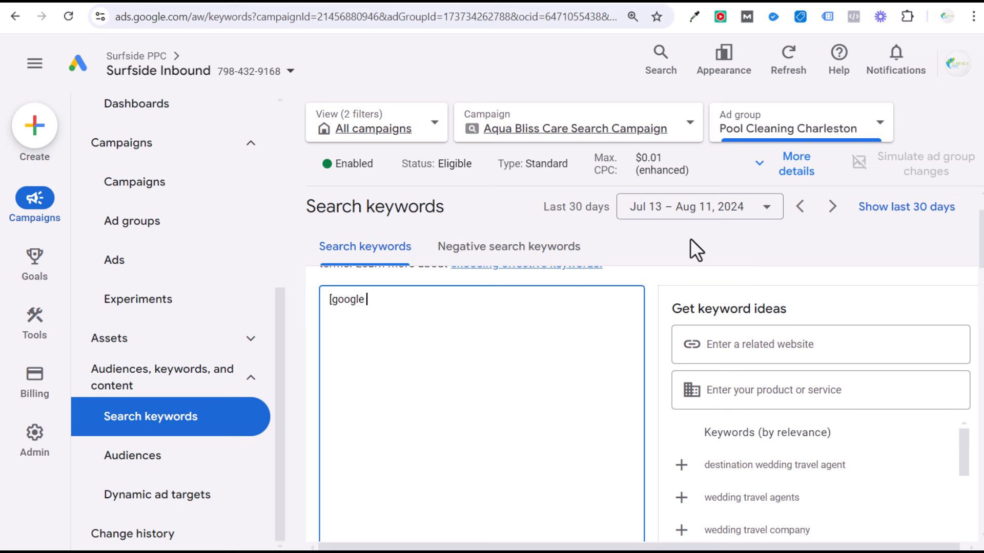
pyautogui.write('ads for therapists]')
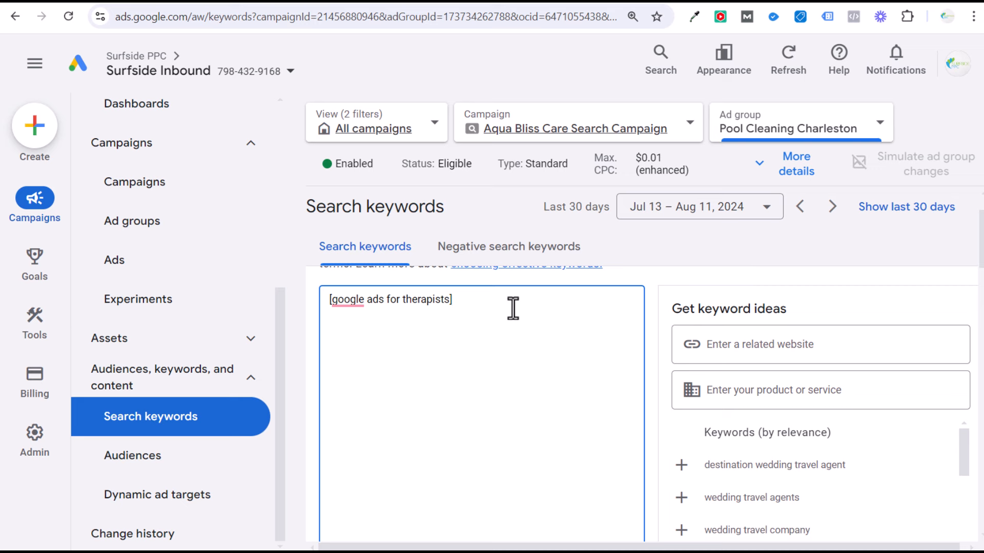
pyautogui.doubleClick(393, 301)
pyautogui.write('strategies for')
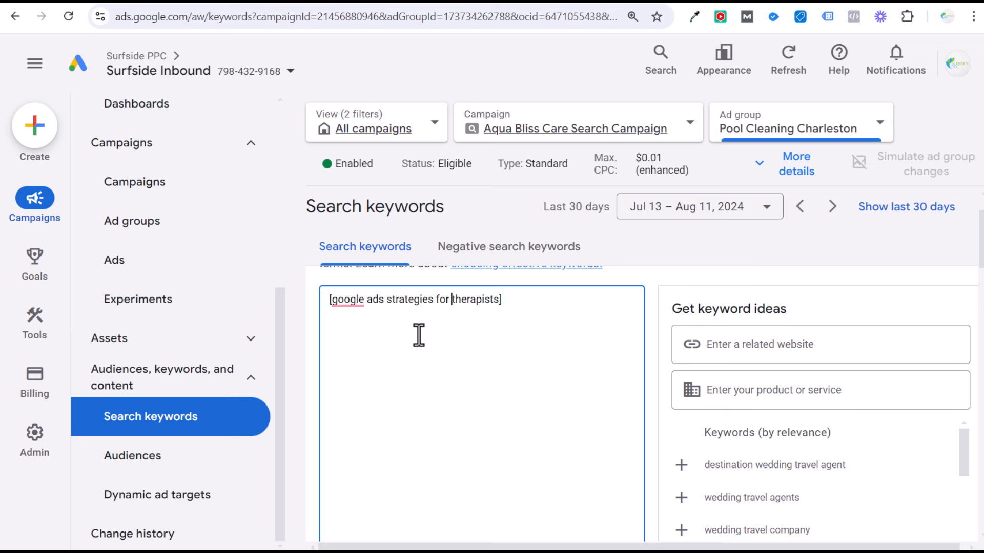
# - Replace the therapists keyword with the exact match keyword [car accident lawyer near me]
pyautogui.click(535, 299)
pyautogui.moveTo(534, 300); pyautogui.dragTo(339, 299)
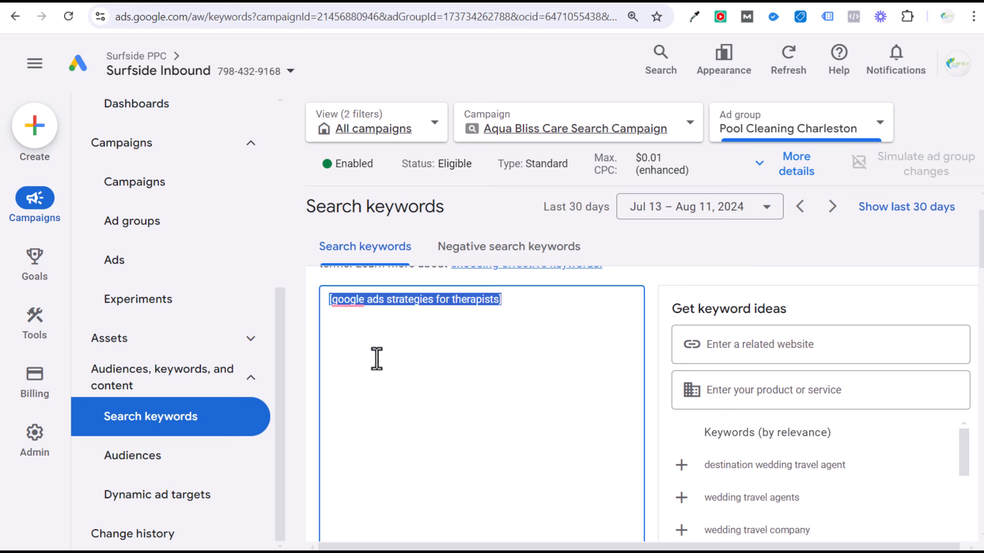
pyautogui.write('"')
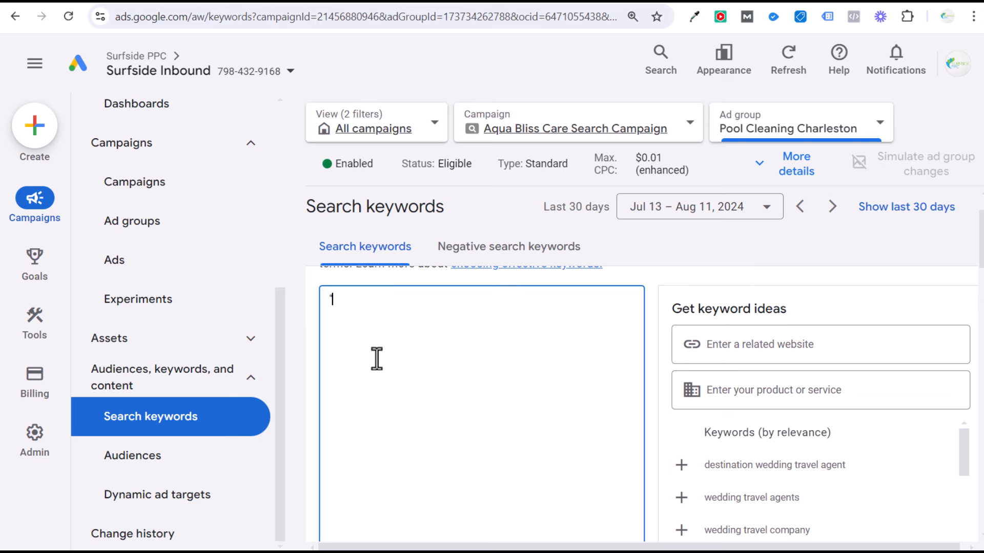
pyautogui.write('c')
pyautogui.write('accident lawyer near me"')
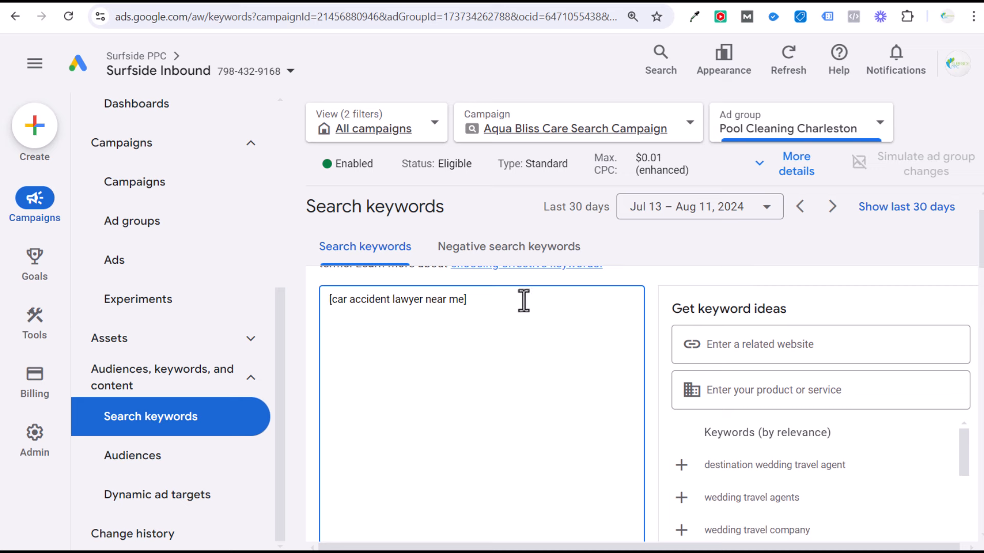
# - Add car accident lawyer near me as a phrase match keyword in quotation marks and as a broad match keyword without punctuation
pyautogui.write('"car accident lawyer near me')
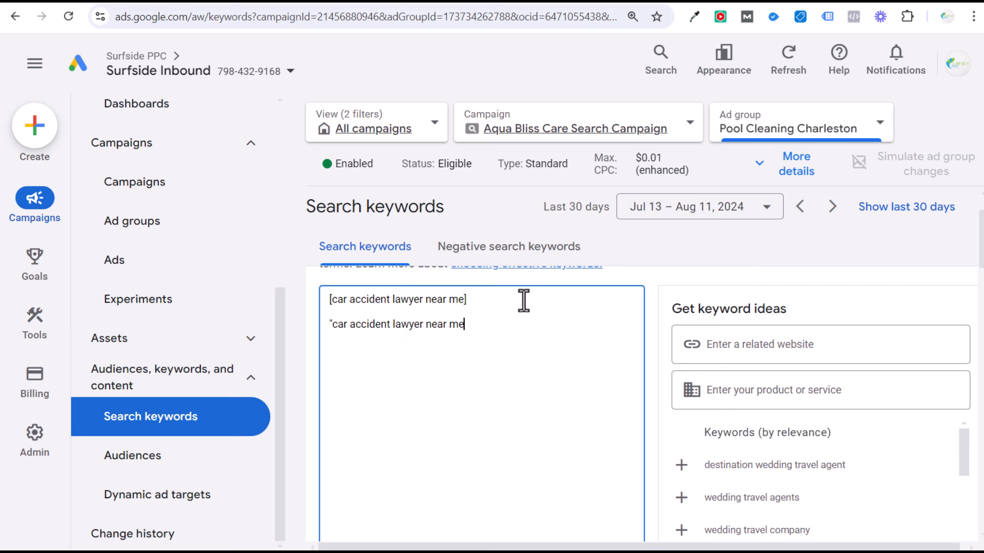
pyautogui.write('"')
pyautogui.press('Return')
pyautogui.write('car accident lawyer n')
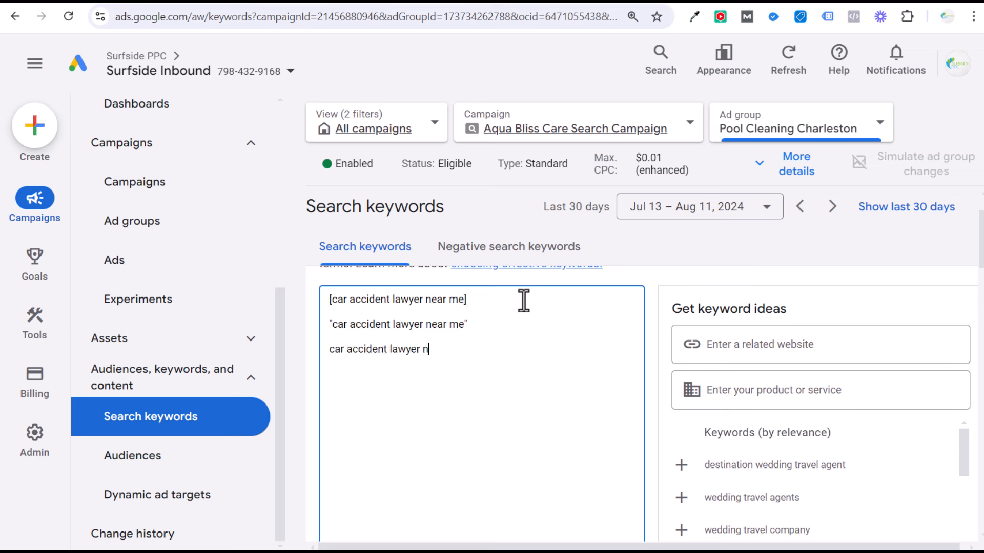
pyautogui.write('ear me')
pyautogui.moveTo(523, 300); pyautogui.dragTo(326, 299)
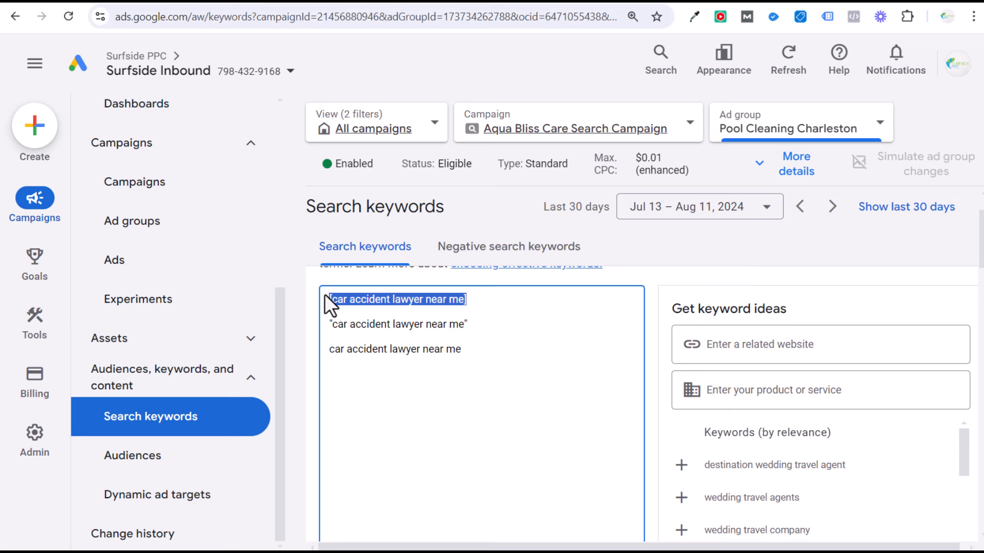
pyautogui.moveTo(475, 324); pyautogui.dragTo(308, 329)
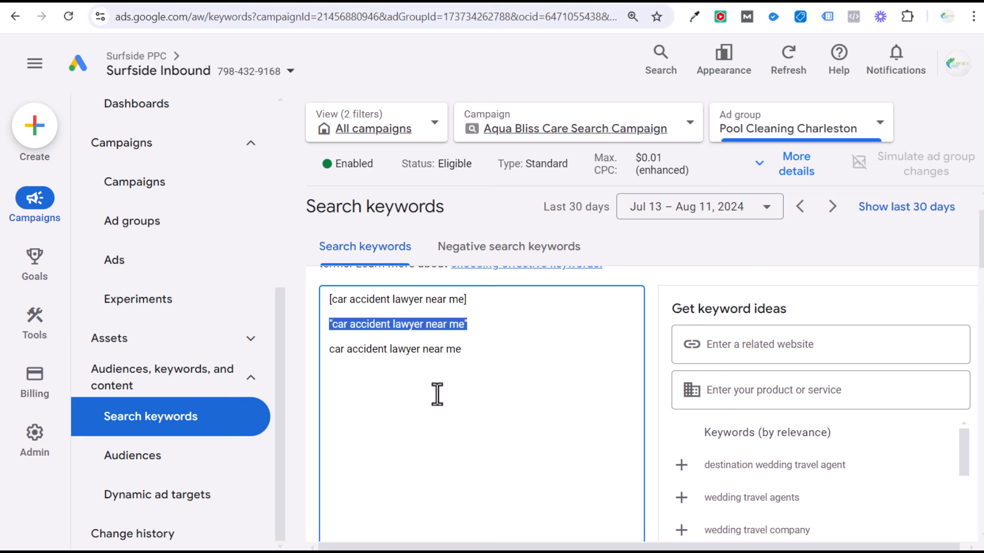
pyautogui.click(473, 298)
pyautogui.click(482, 355)
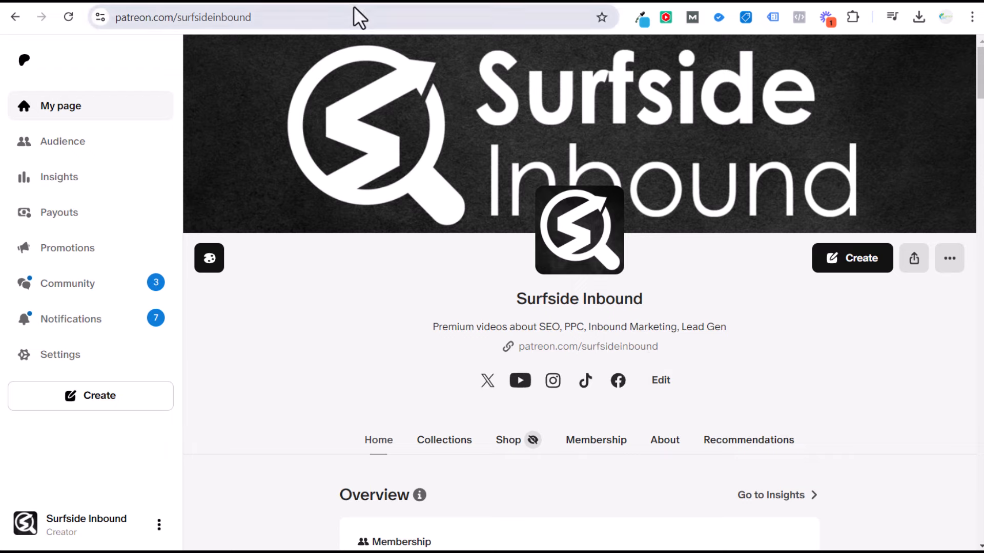
# - View the Surfside Inbound Marketing Course 2024 video on YouTube and its pinned post on the Surfside Inbound Patreon page
pyautogui.click(329, 2)
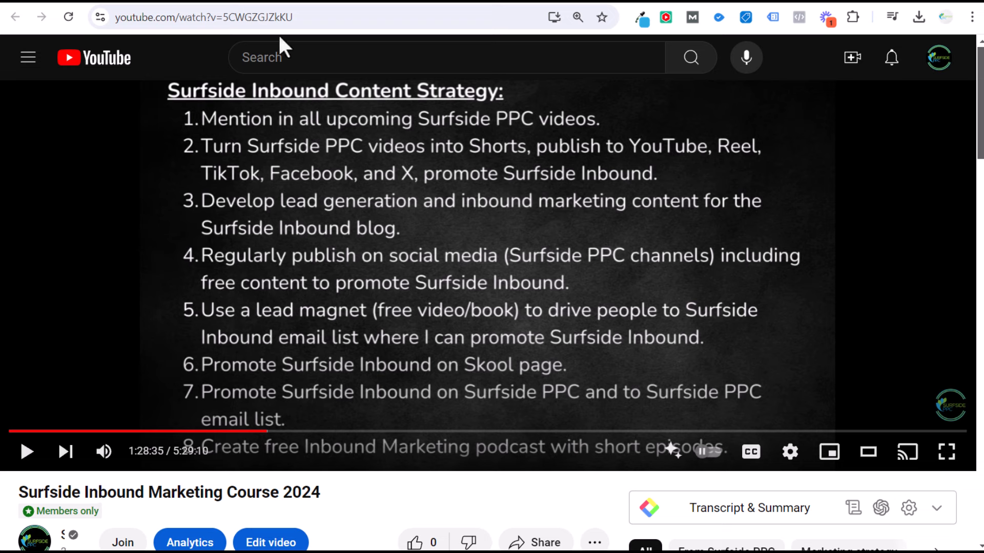
pyautogui.click(362, 5)
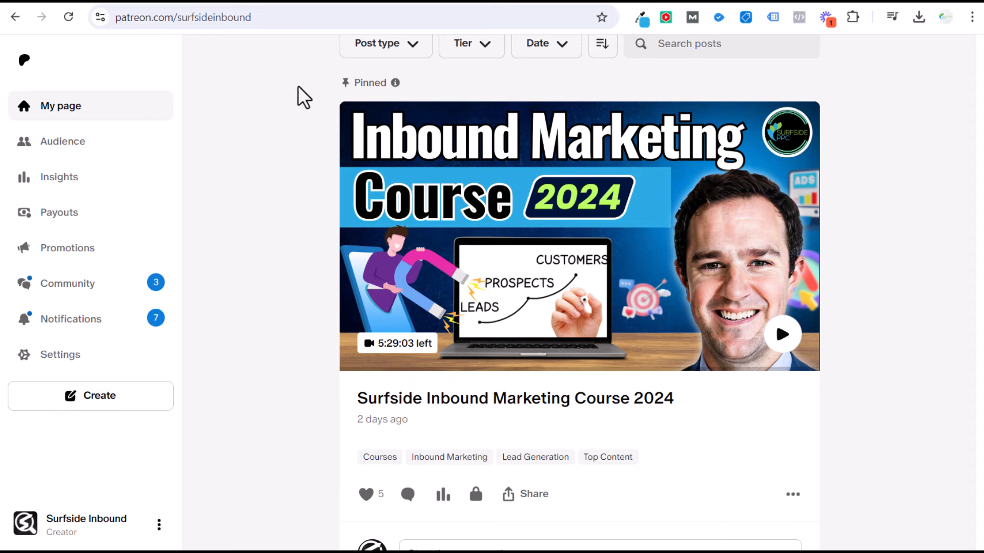
pyautogui.click(336, 6)
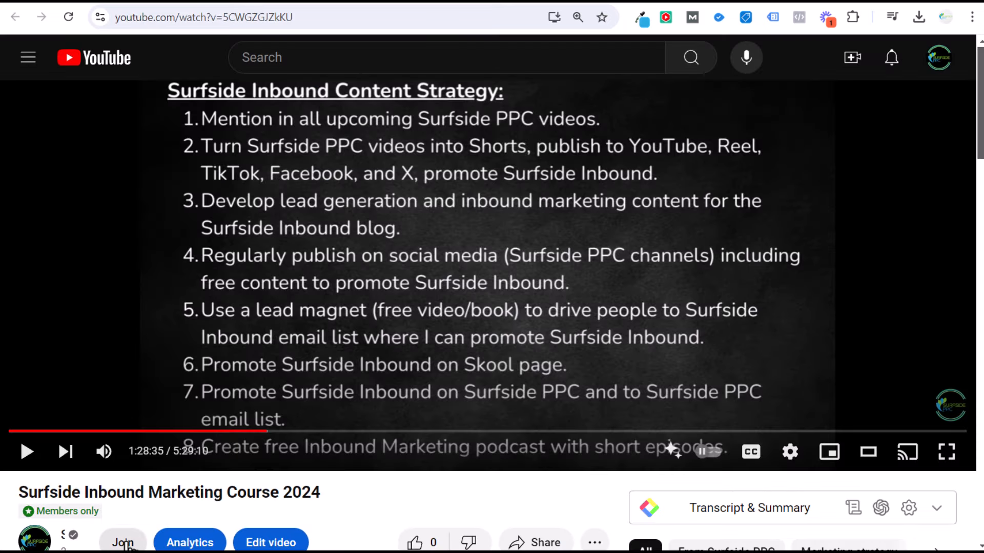